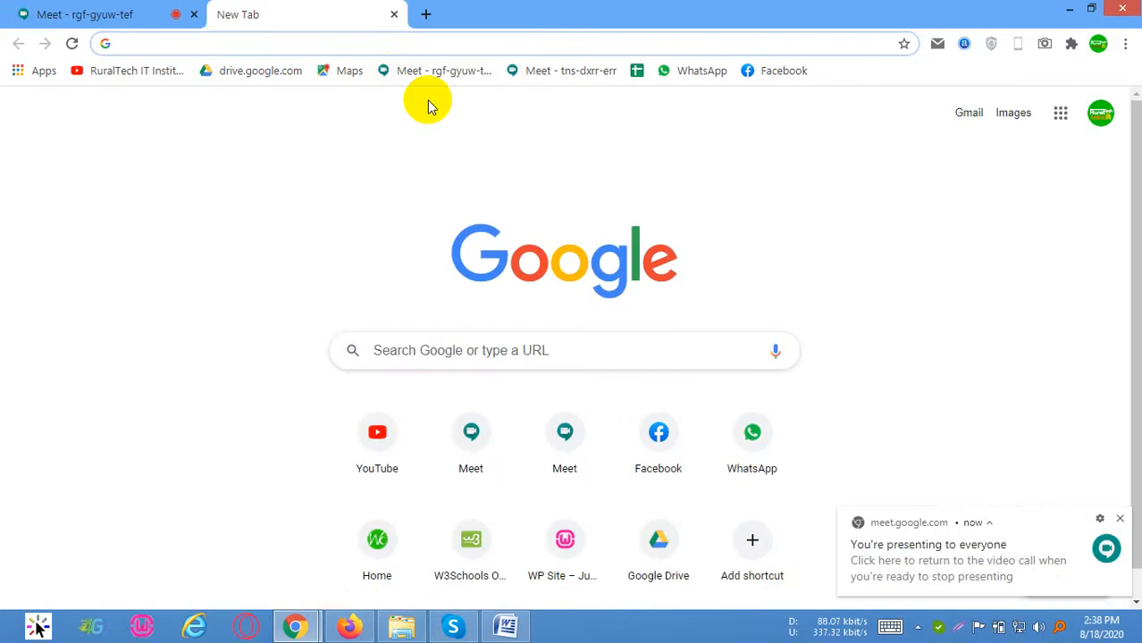
Search the web for "wordpress latest version"
type("w")
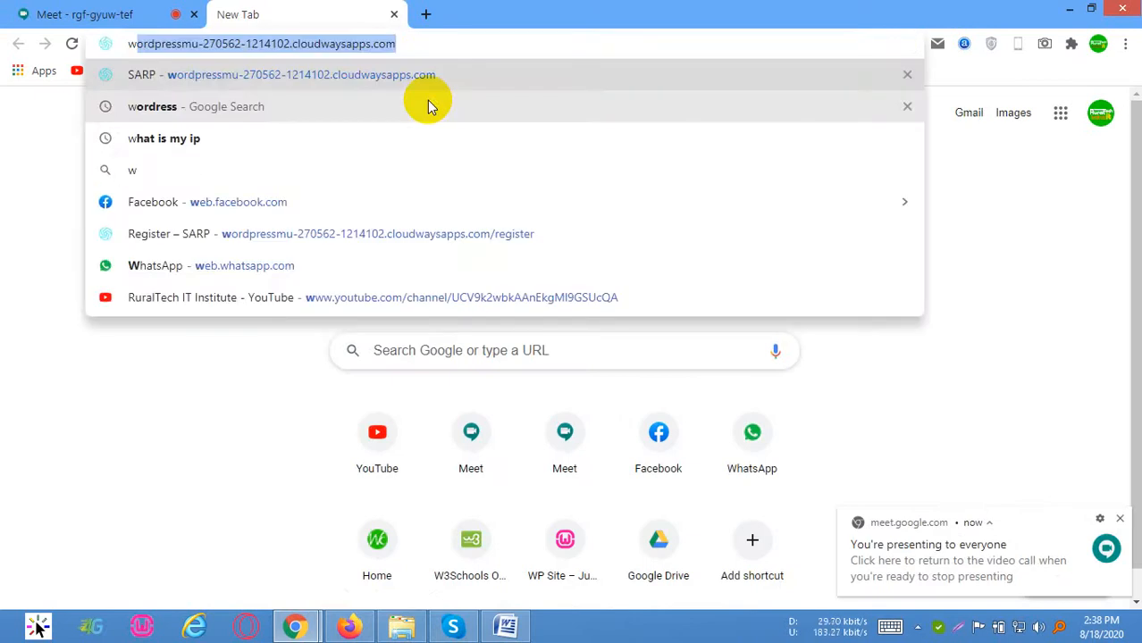
type("ord[r")
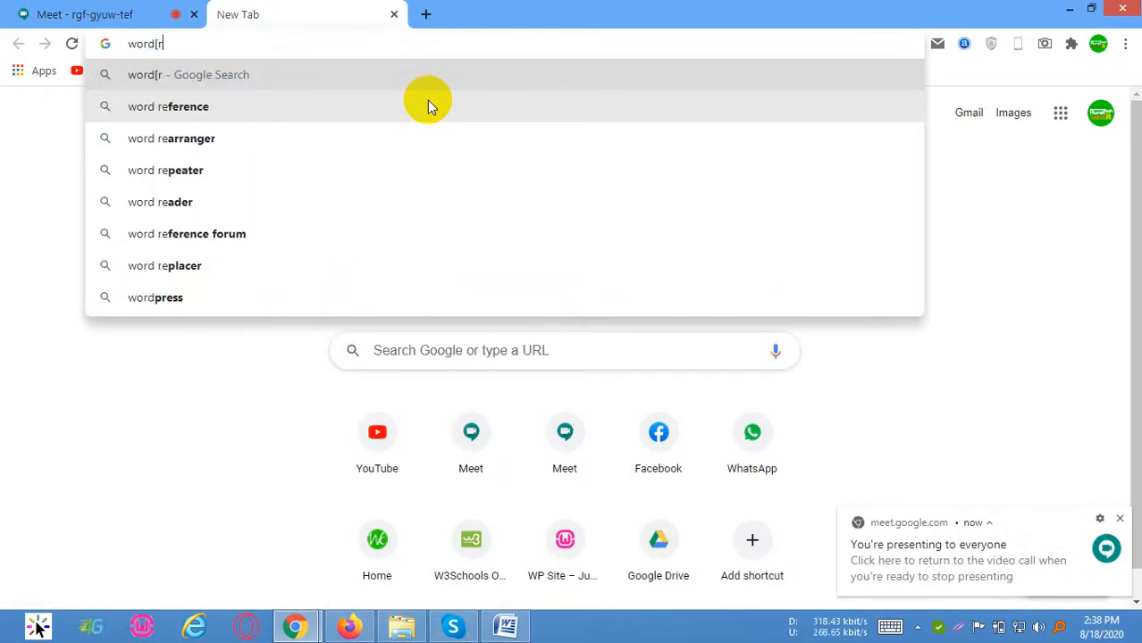
key("BackSpace")
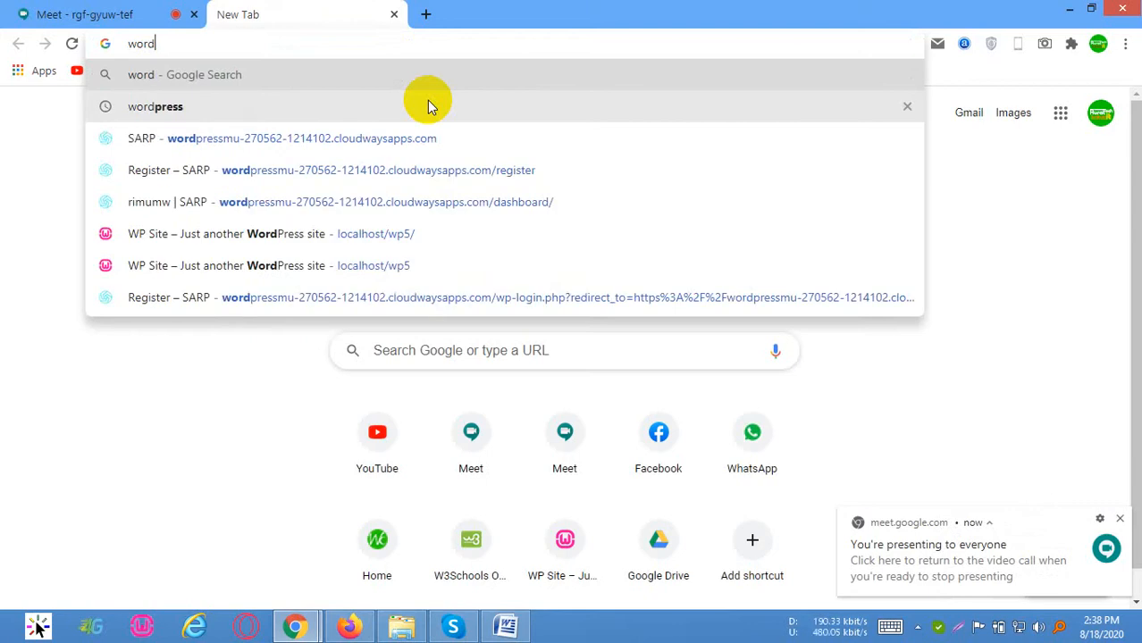
type("press ")
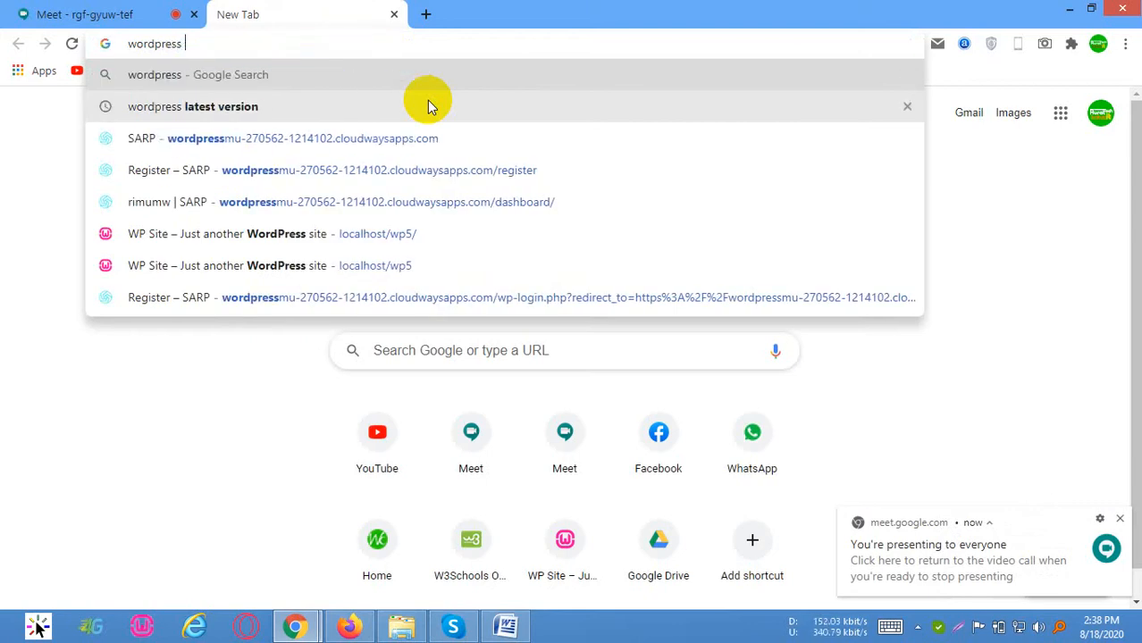
type("latest")
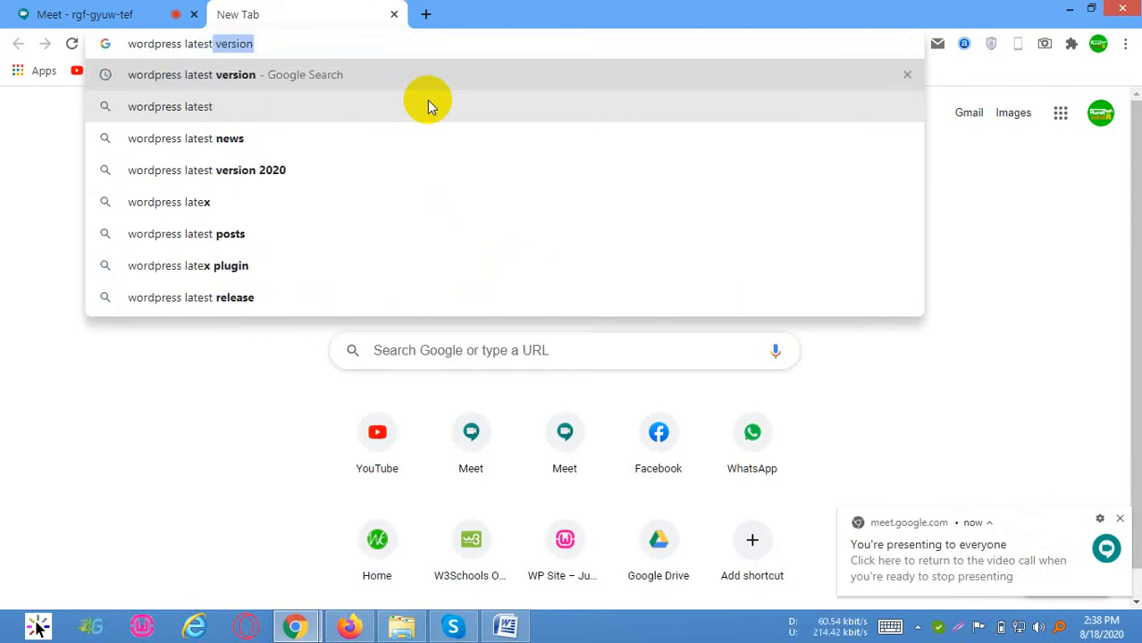
key("Return")
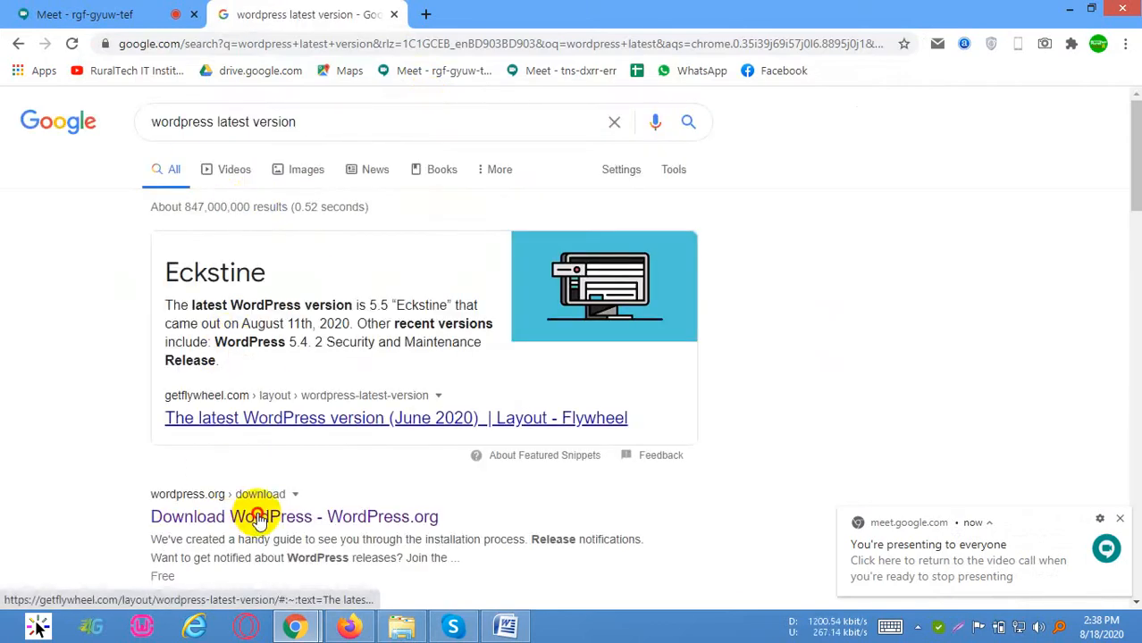
Open the WordPress.org download page from the results, download the WordPress 5.5 zip and dismiss the thank-you popup
left_click(204, 516)
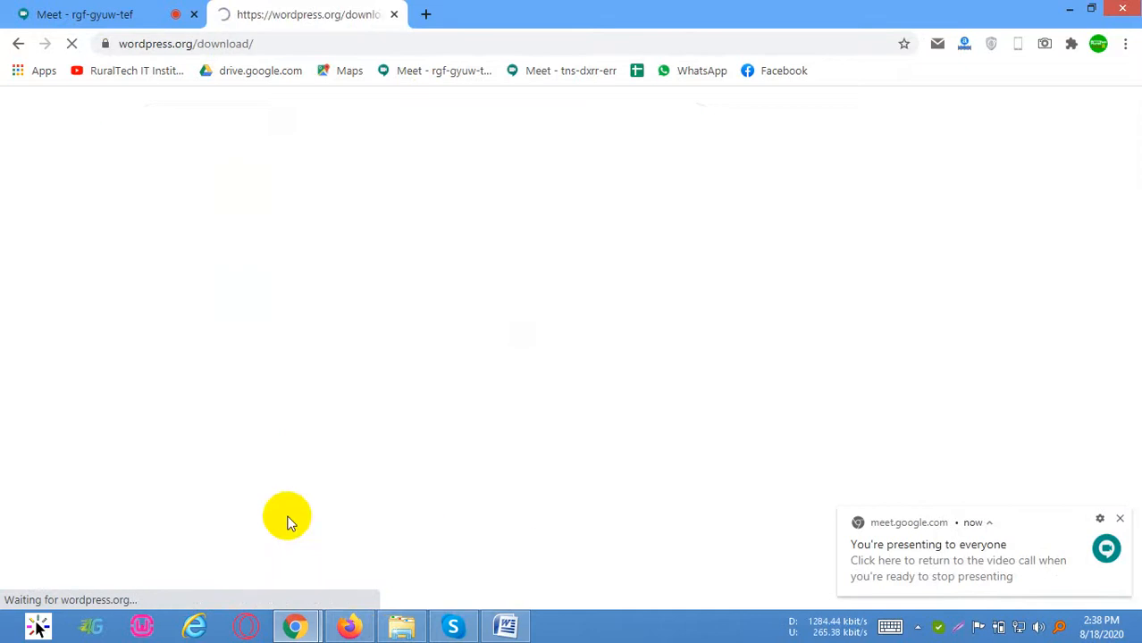
scroll(536, 357, "down", 2)
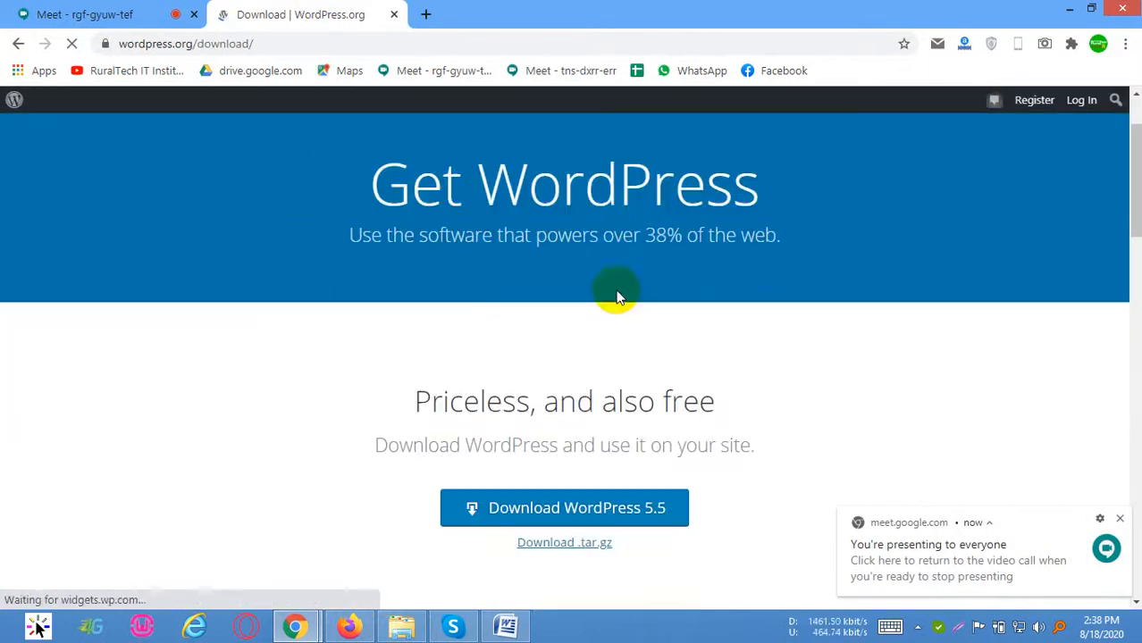
left_click_drag(650, 189, 790, 189)
left_click(685, 222)
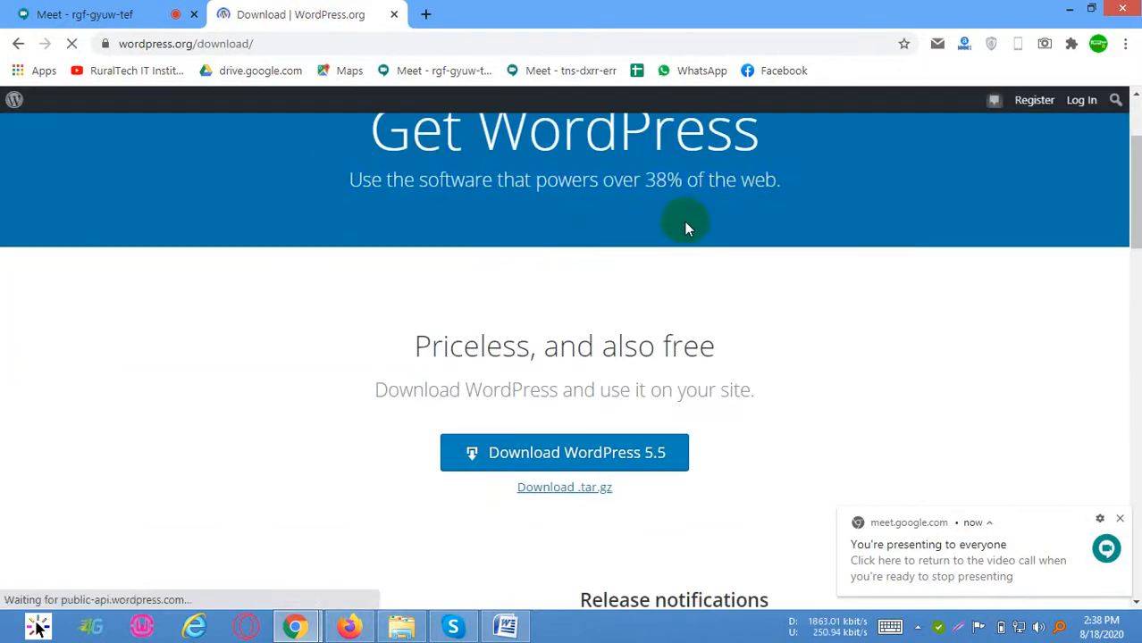
left_click_drag(649, 204, 795, 194)
left_click(688, 191)
scroll(418, 278, "up", 1)
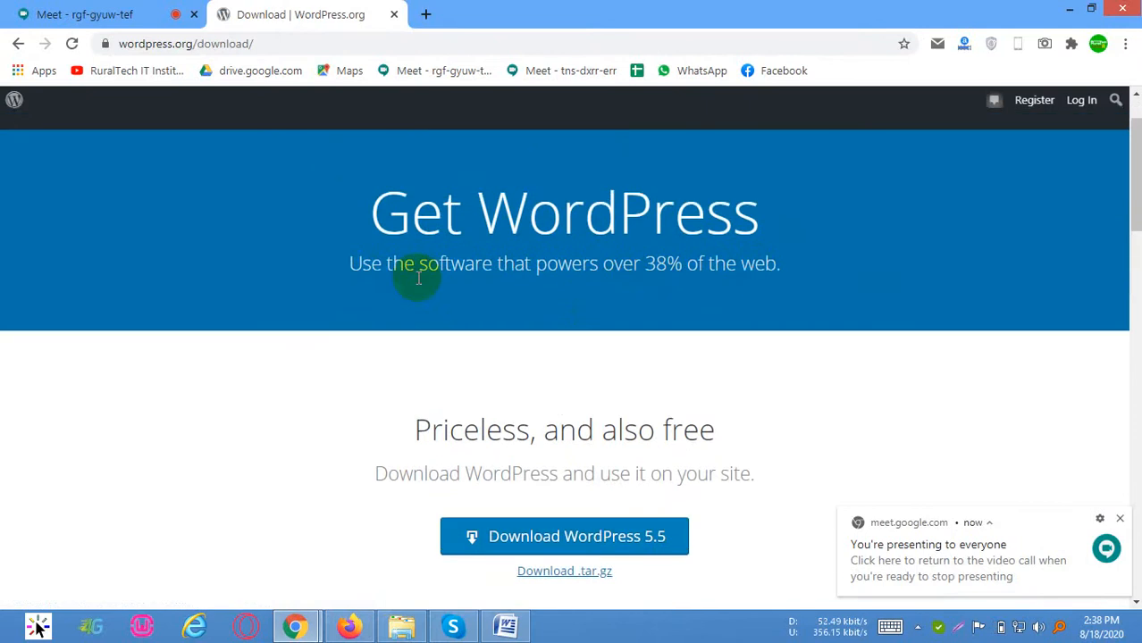
left_click_drag(342, 270, 659, 275)
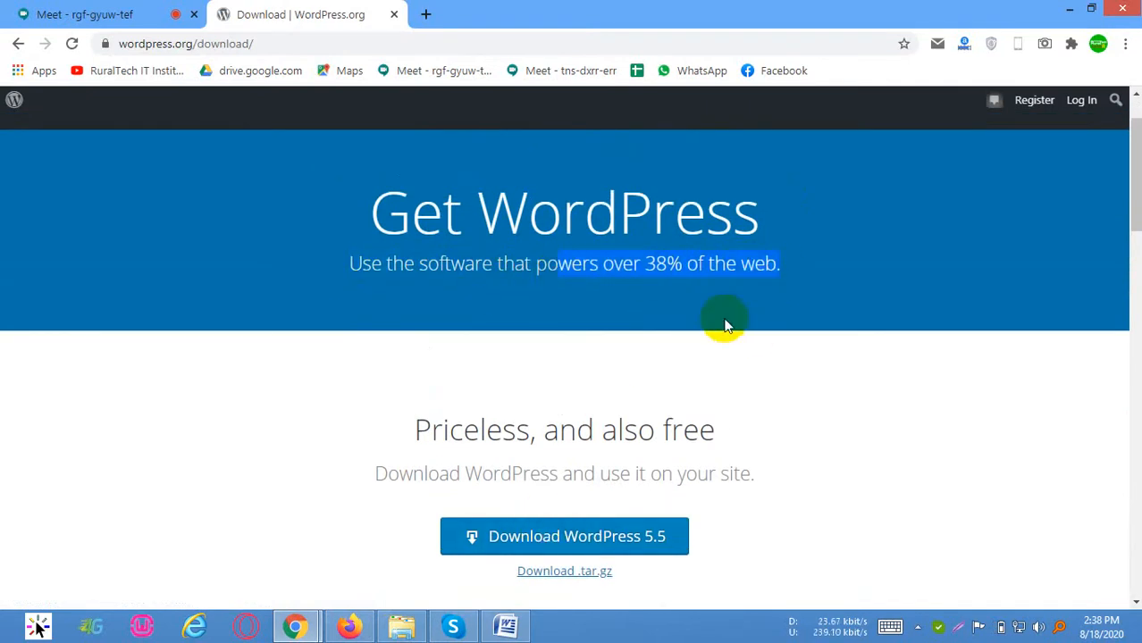
left_click(556, 530)
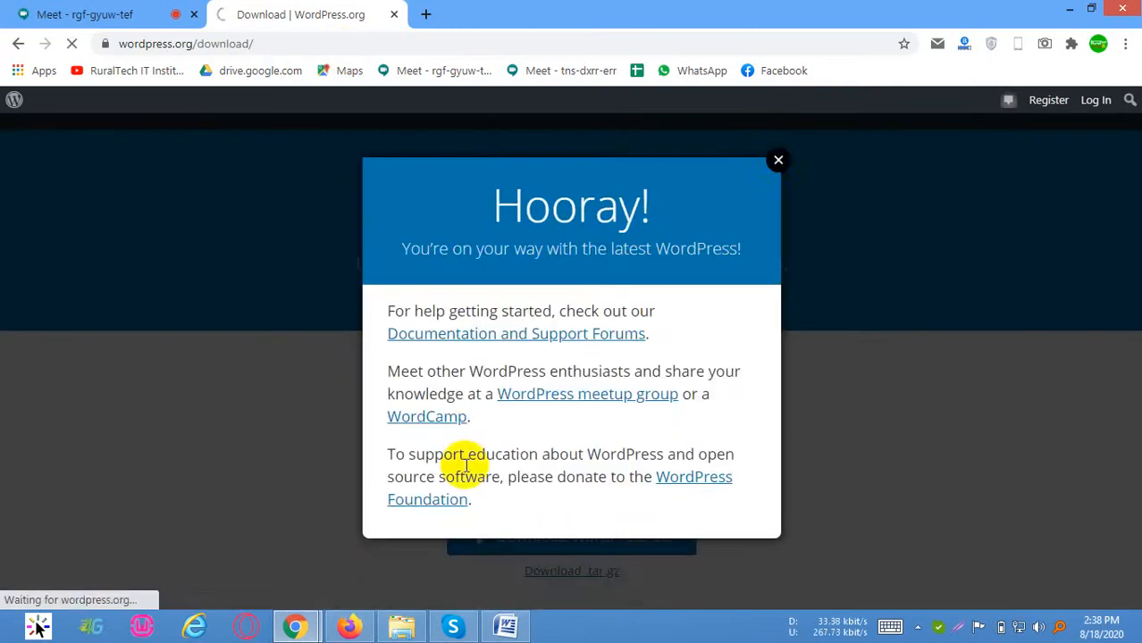
left_click(779, 144)
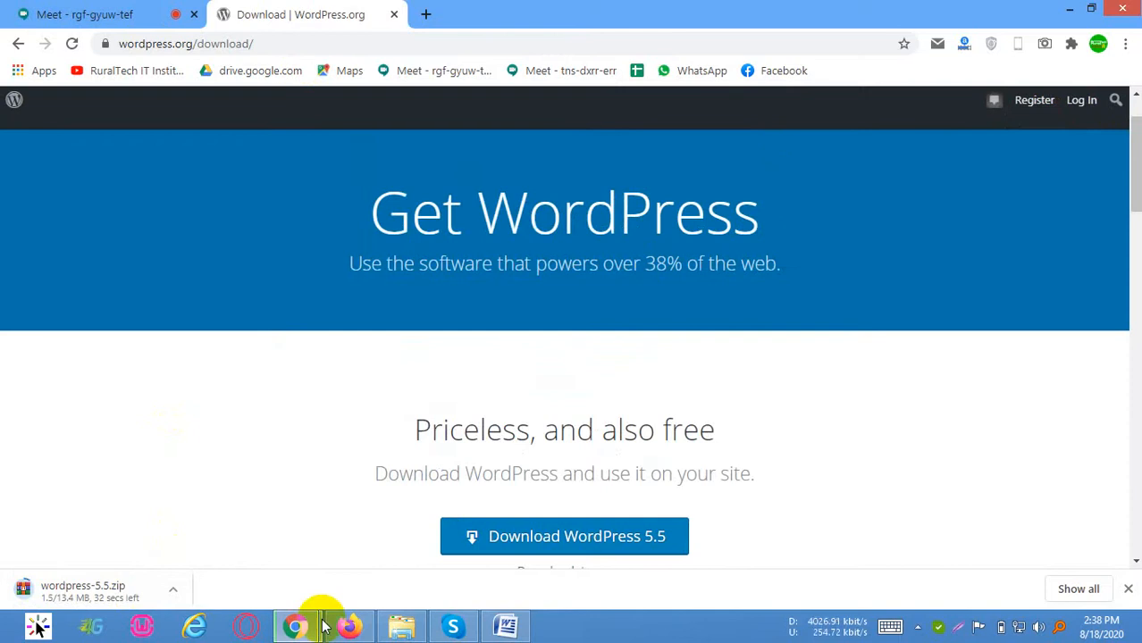
Start WampServer and open its www directory
left_click(141, 626)
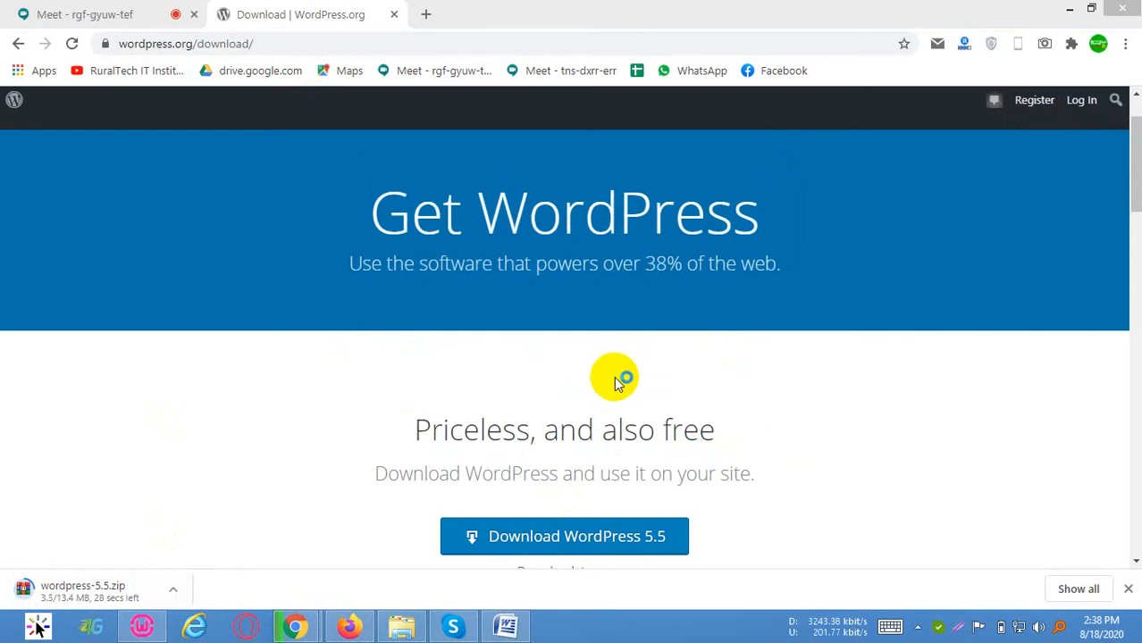
left_click(918, 627)
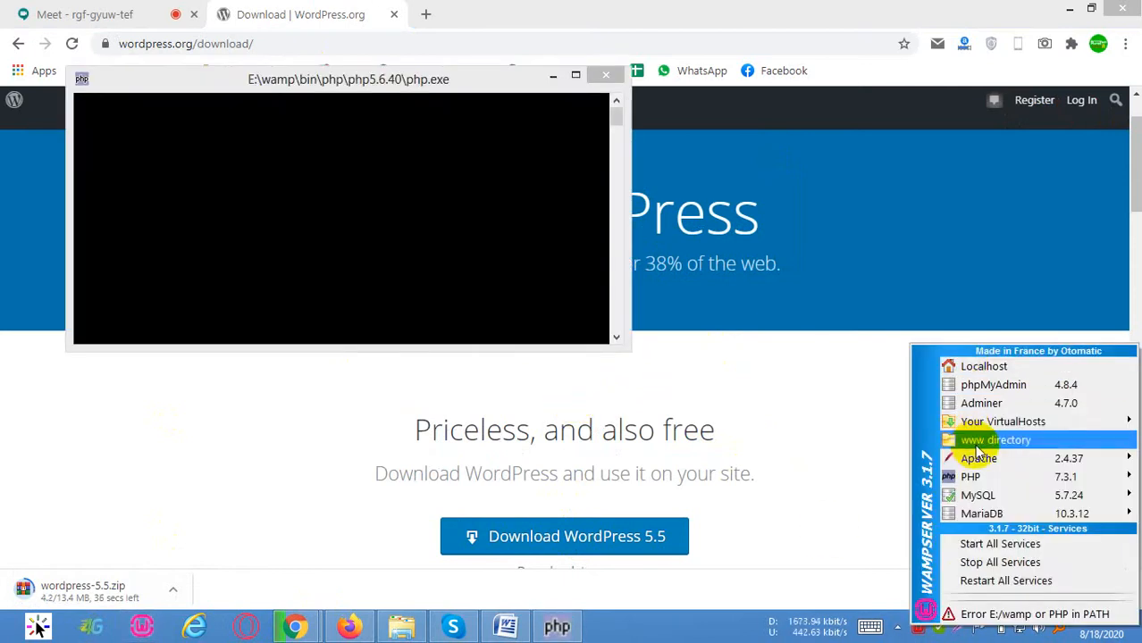
left_click(982, 440)
Create a folder named firstwpsite in the www directory and open it
scroll(616, 439, "down", 3)
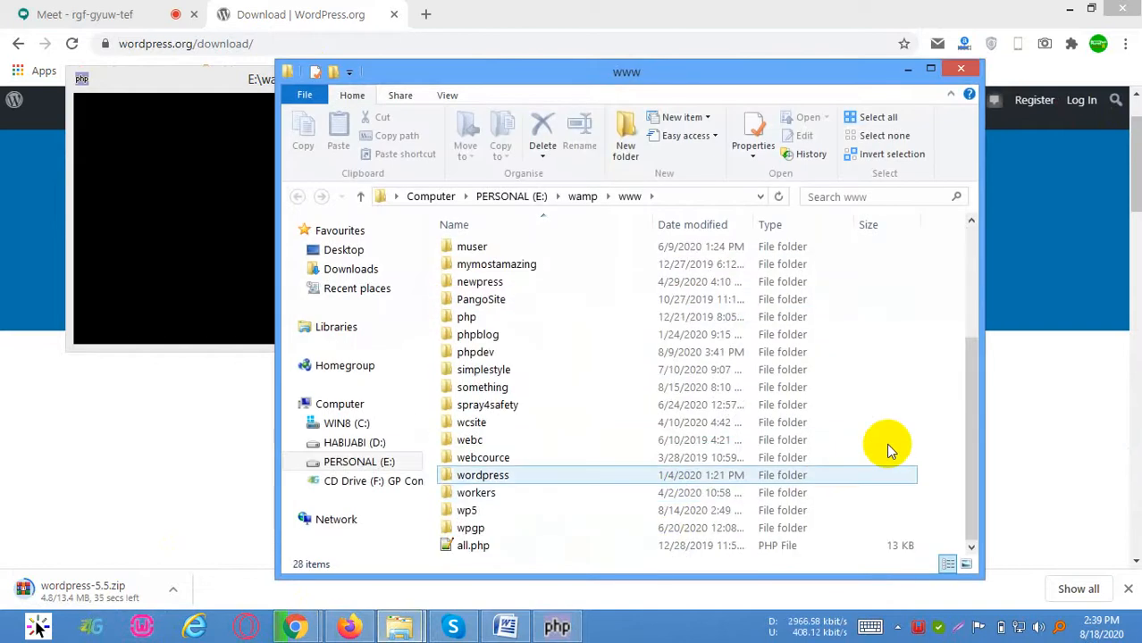
right_click(936, 414)
mouse_move(1040, 374)
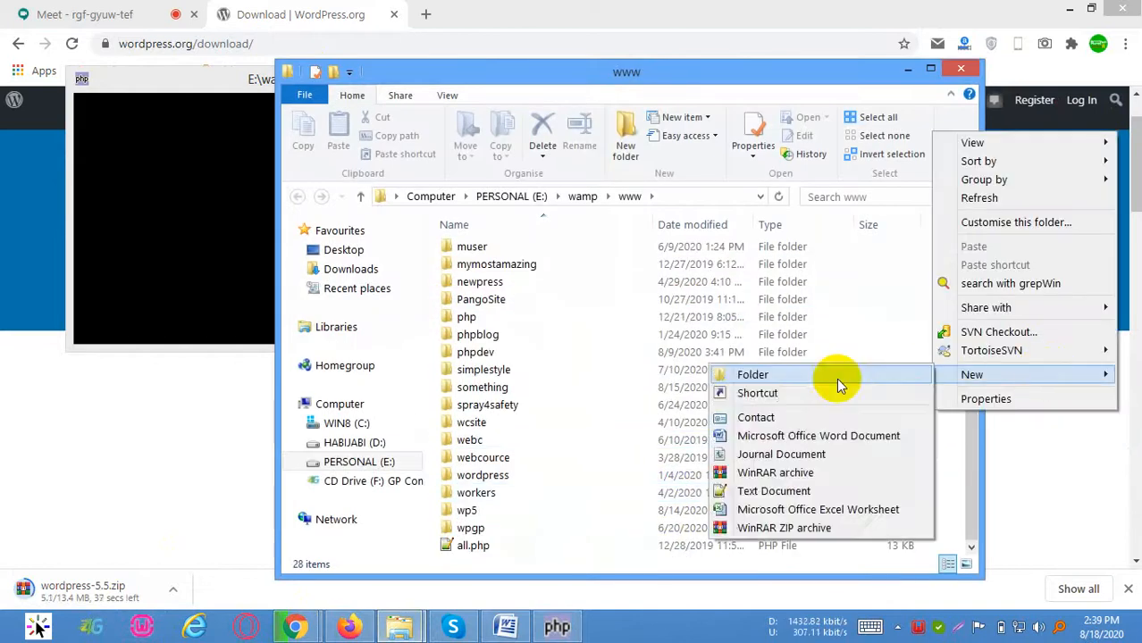
left_click(821, 381)
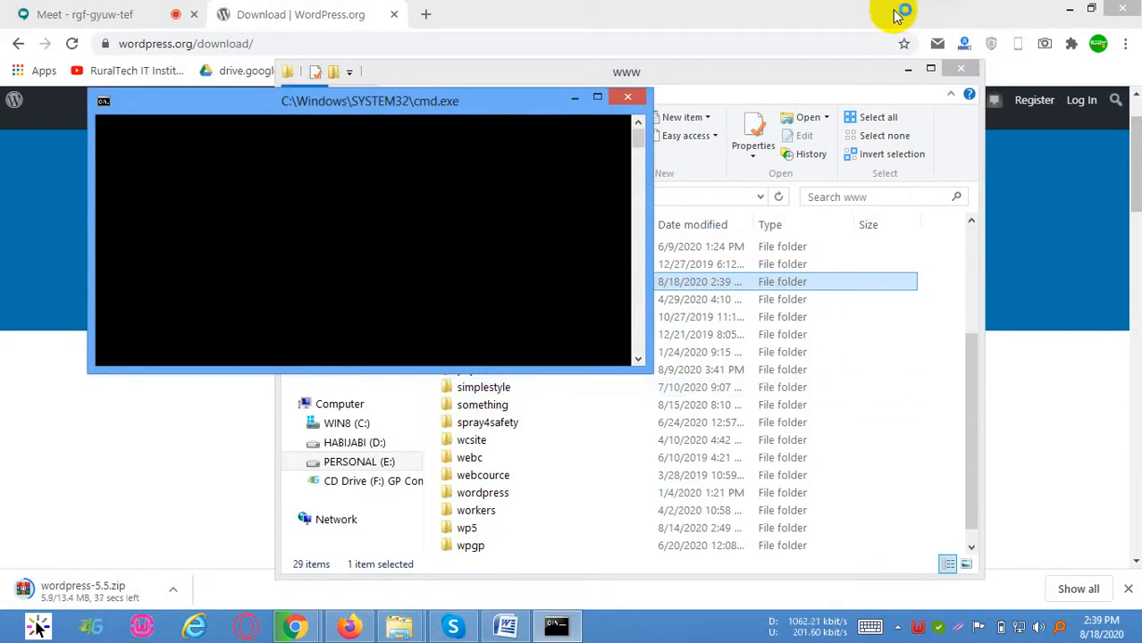
left_click(490, 287)
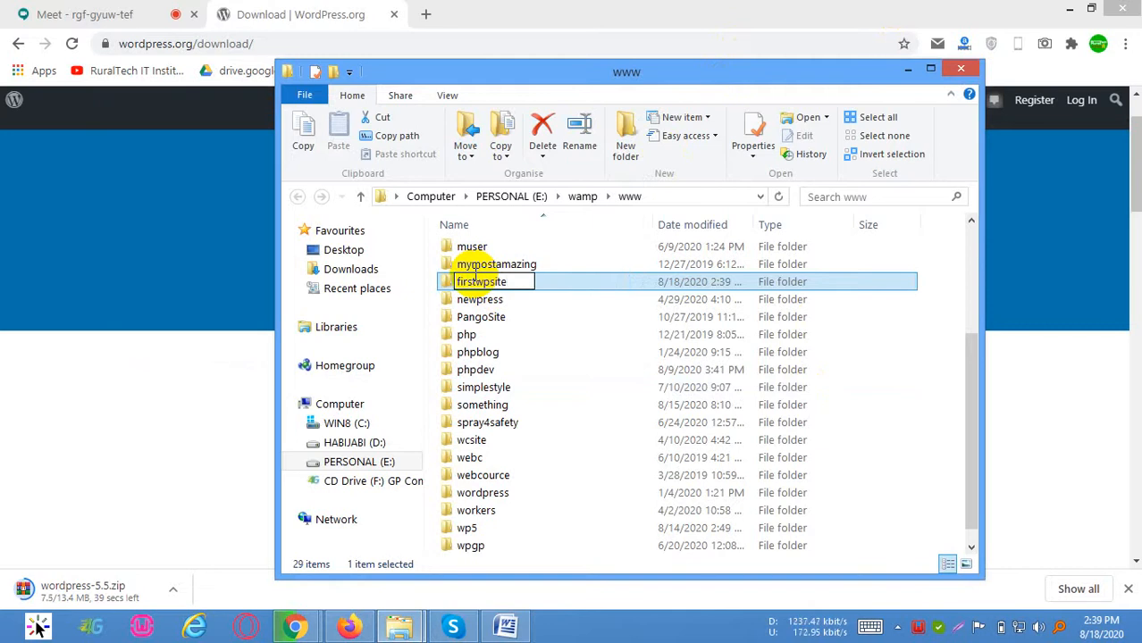
key("Return")
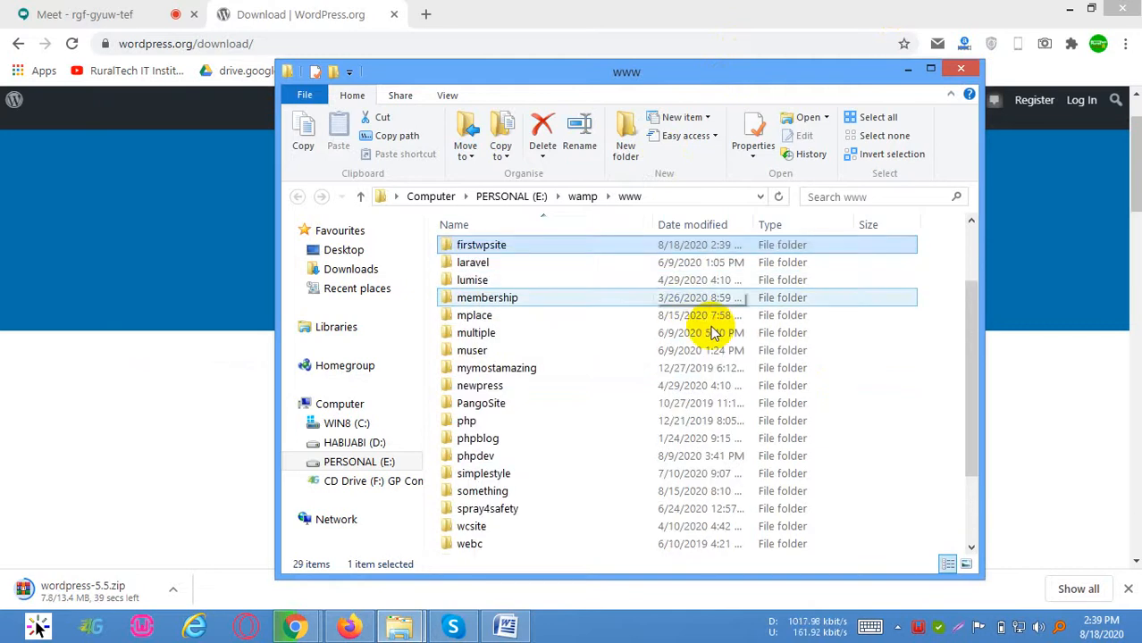
scroll(626, 295, "up", 2)
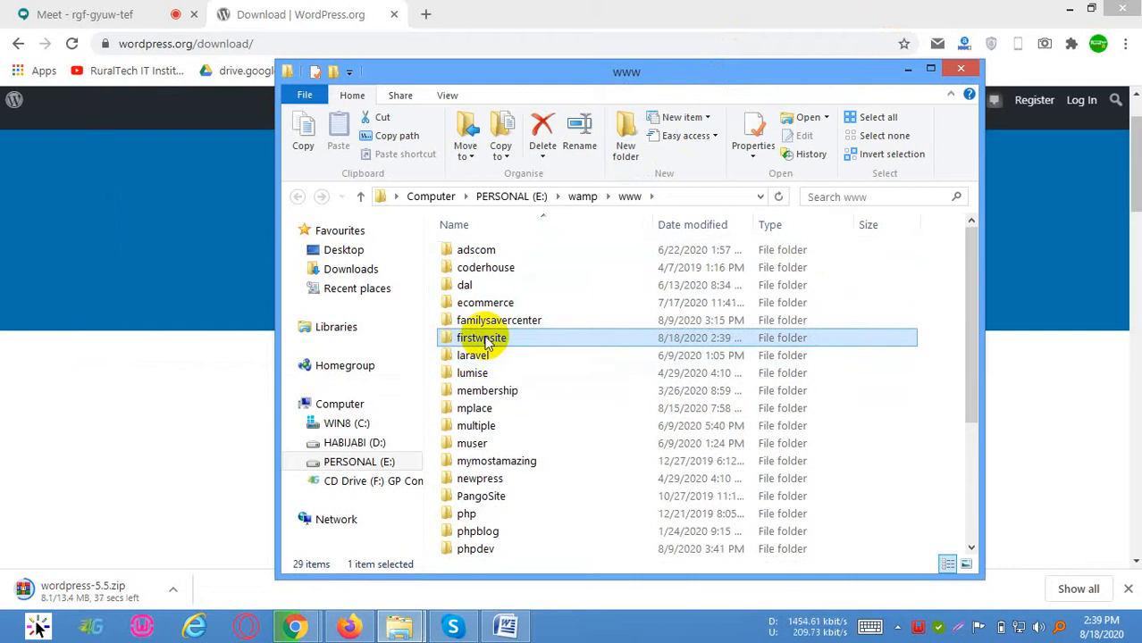
double_click(485, 338)
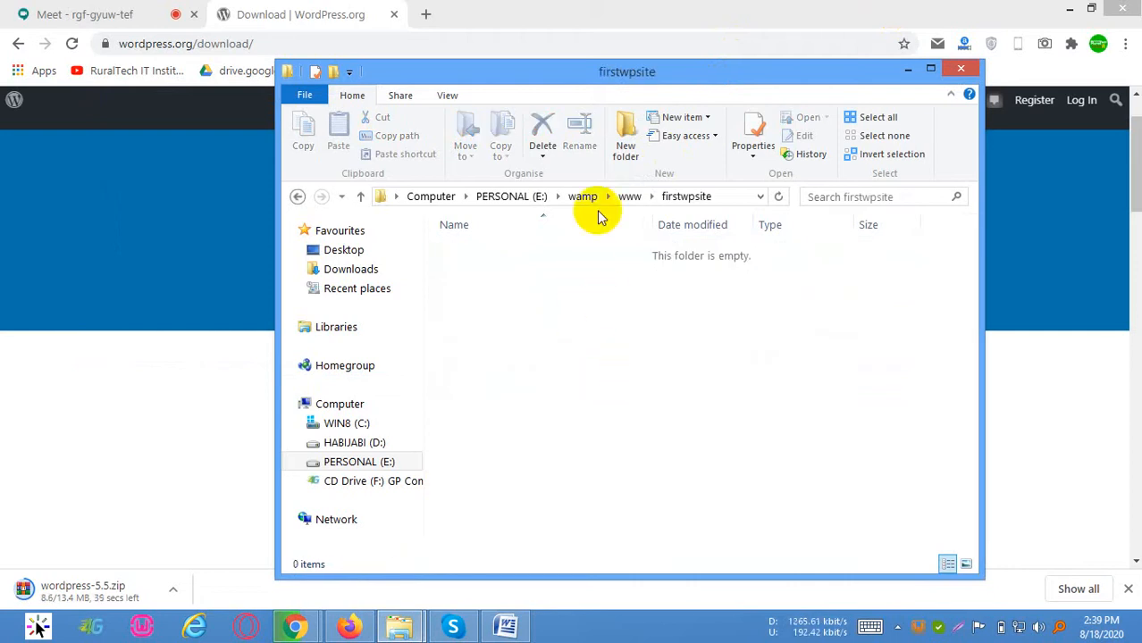
Load the localhost home page in a new browser tab
left_click(429, 14)
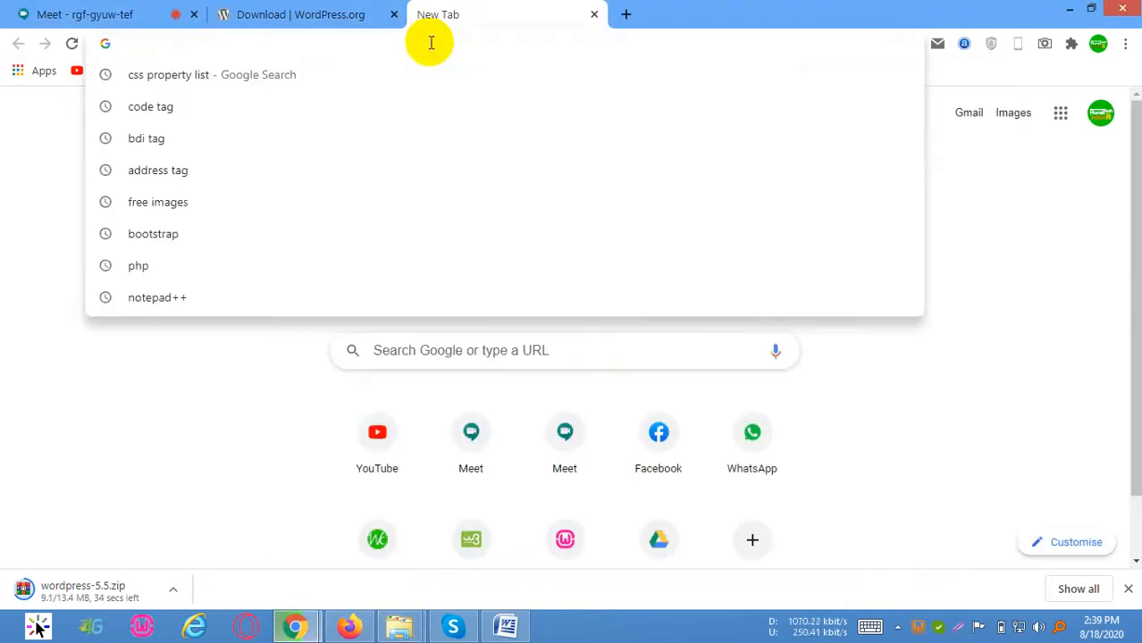
type("lo")
key("Right")
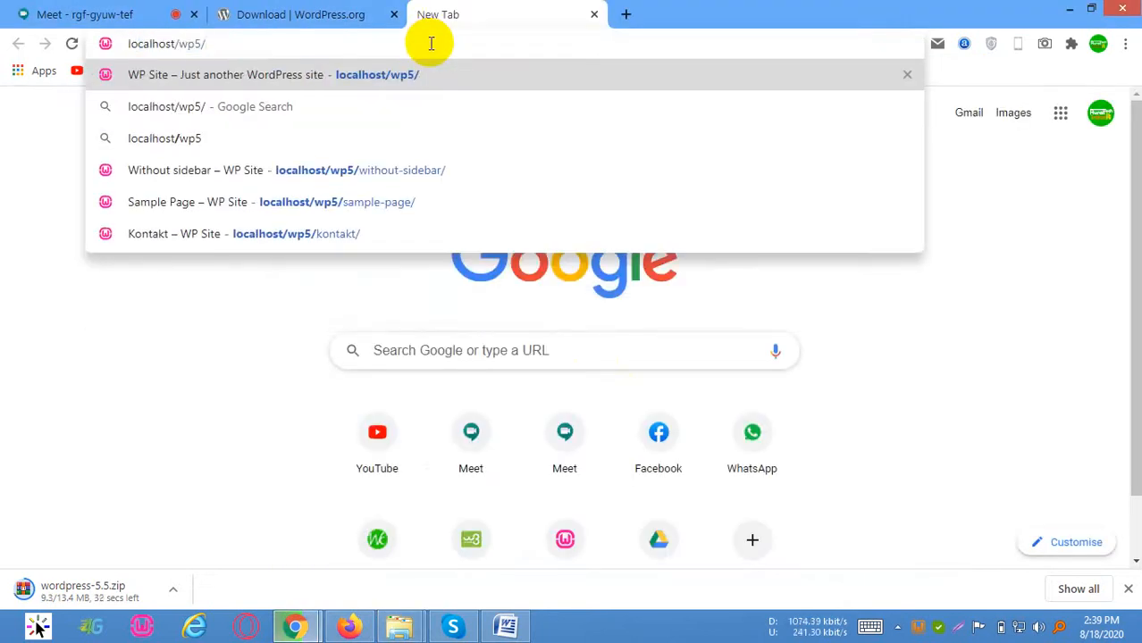
key("BackSpace")
key("BackSpace")
key("BackSpace")
key("BackSpace")
key("BackSpace")
key("Return")
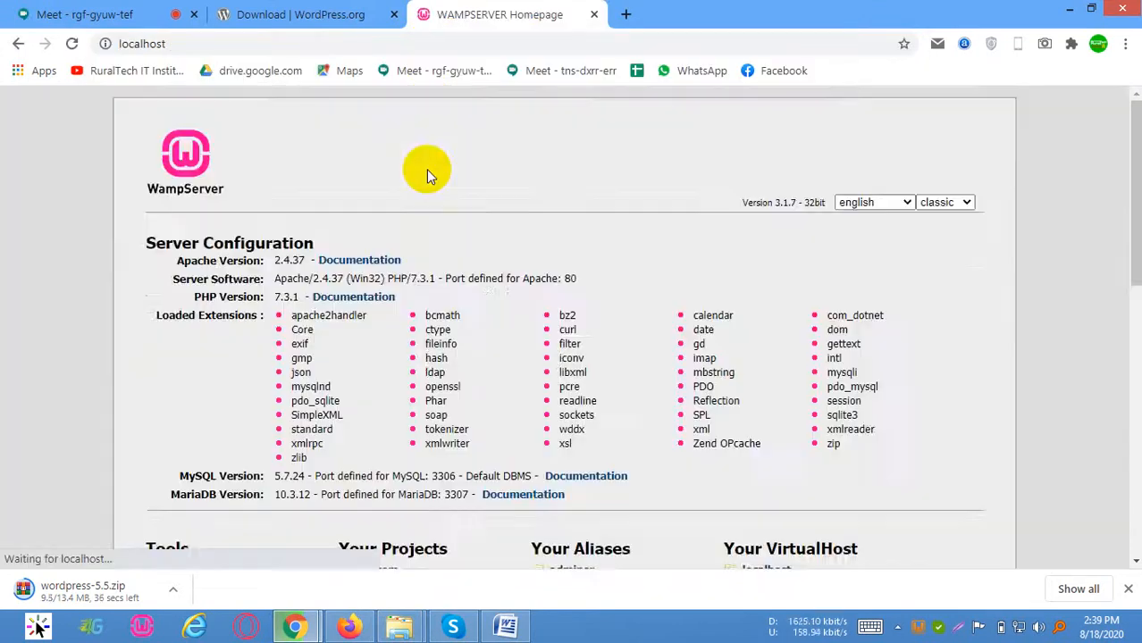
Open the firstwpsite project from the WampServer project list
scroll(742, 326, "down", 3)
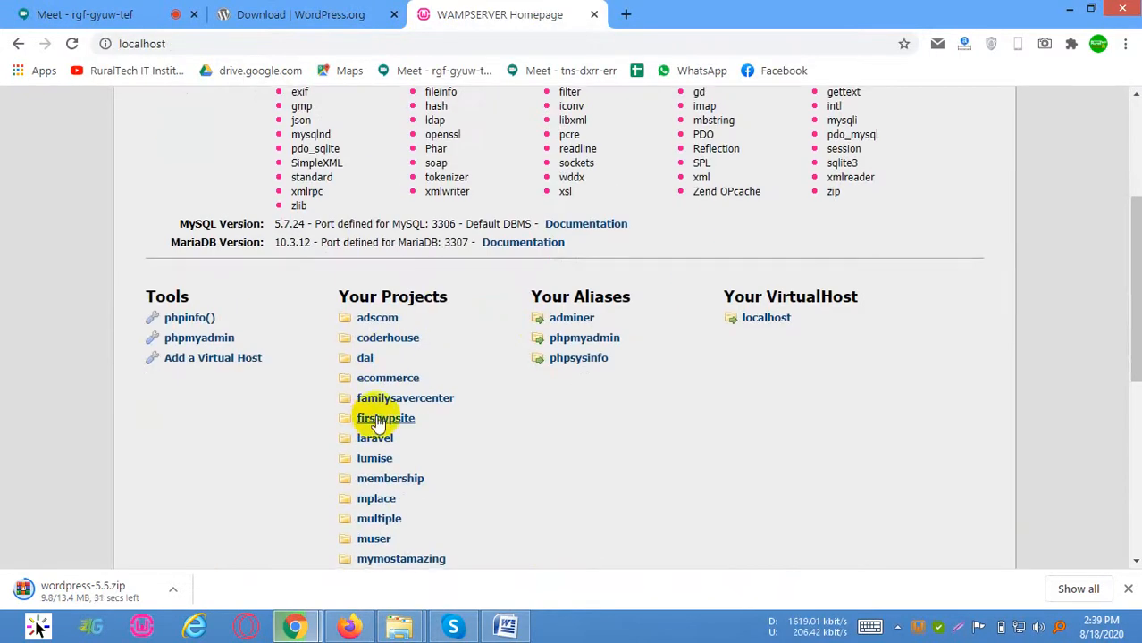
scroll(376, 375, "down", 1)
left_click(383, 338)
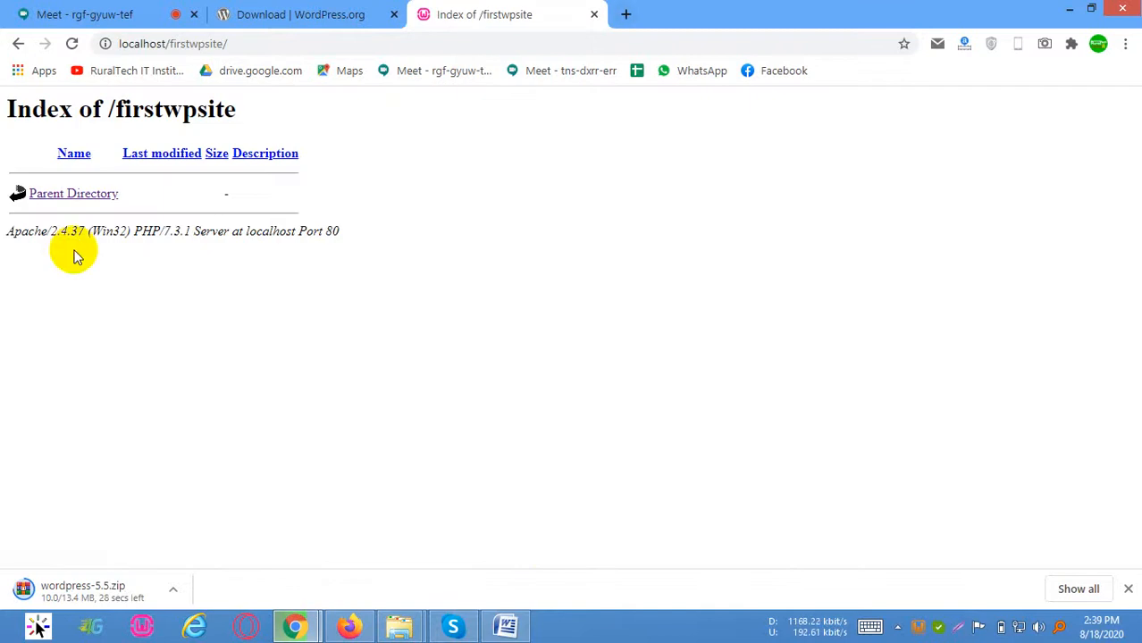
left_click(100, 13)
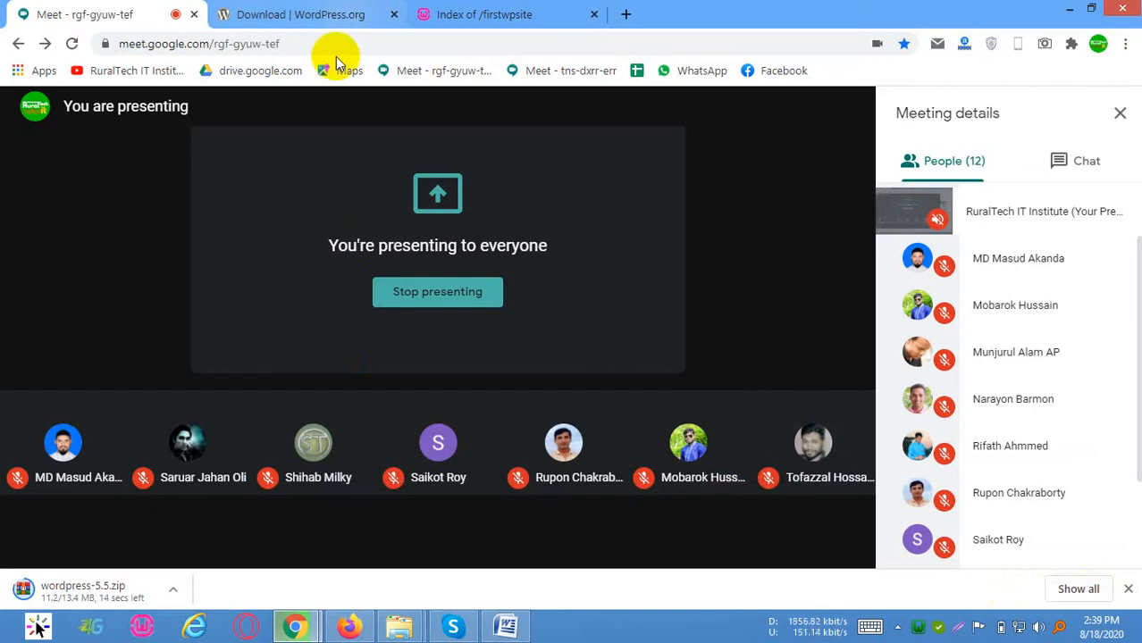
left_click(360, 11)
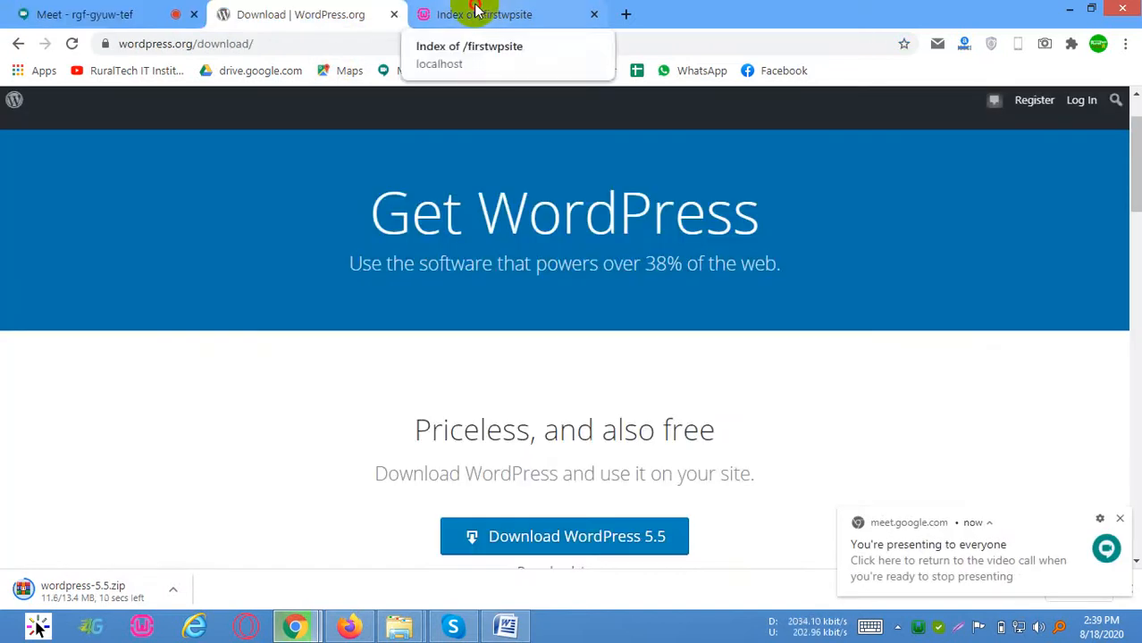
left_click(474, 12)
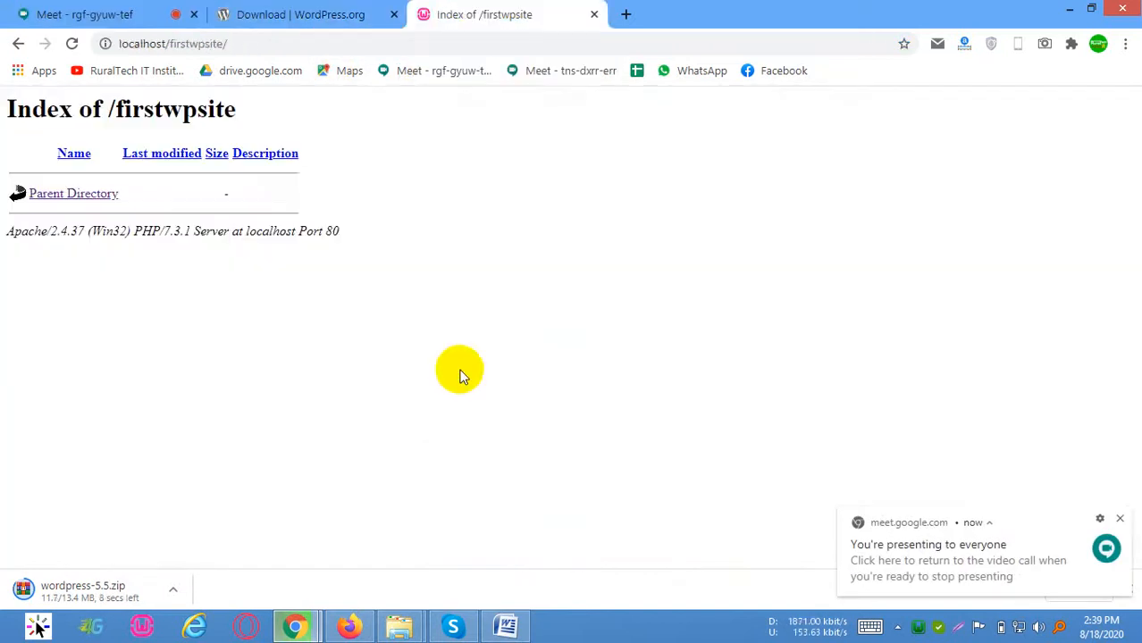
Bring the firstwpsite folder window to the front and open the downloaded wordpress-5.5.zip archive in WinRAR
left_click(403, 628)
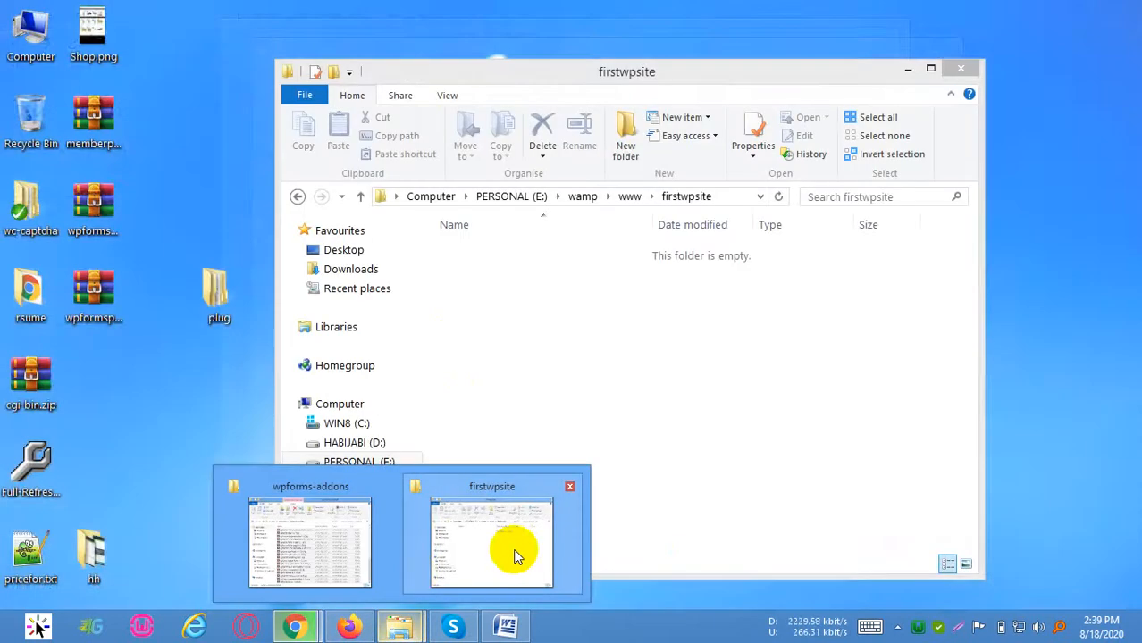
left_click(514, 553)
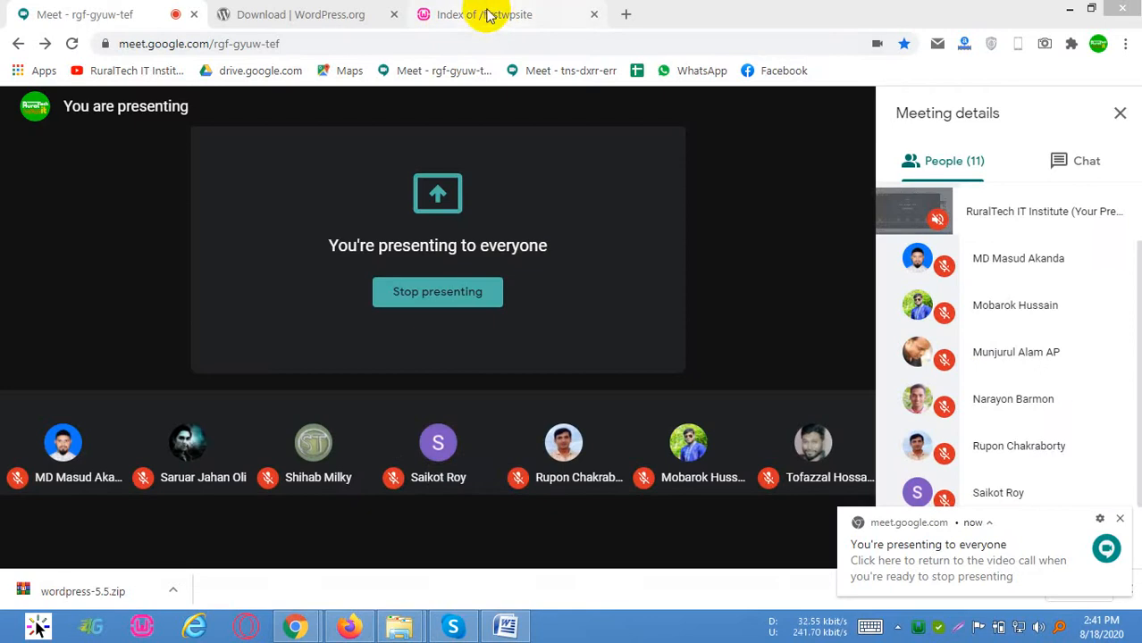
left_click(500, 13)
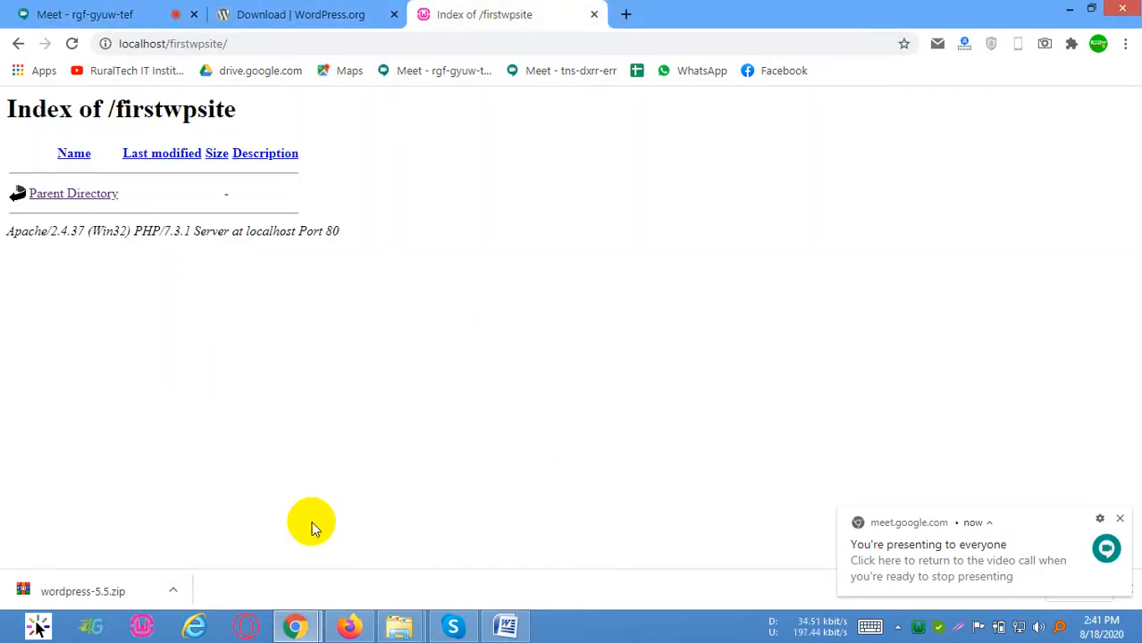
left_click(403, 625)
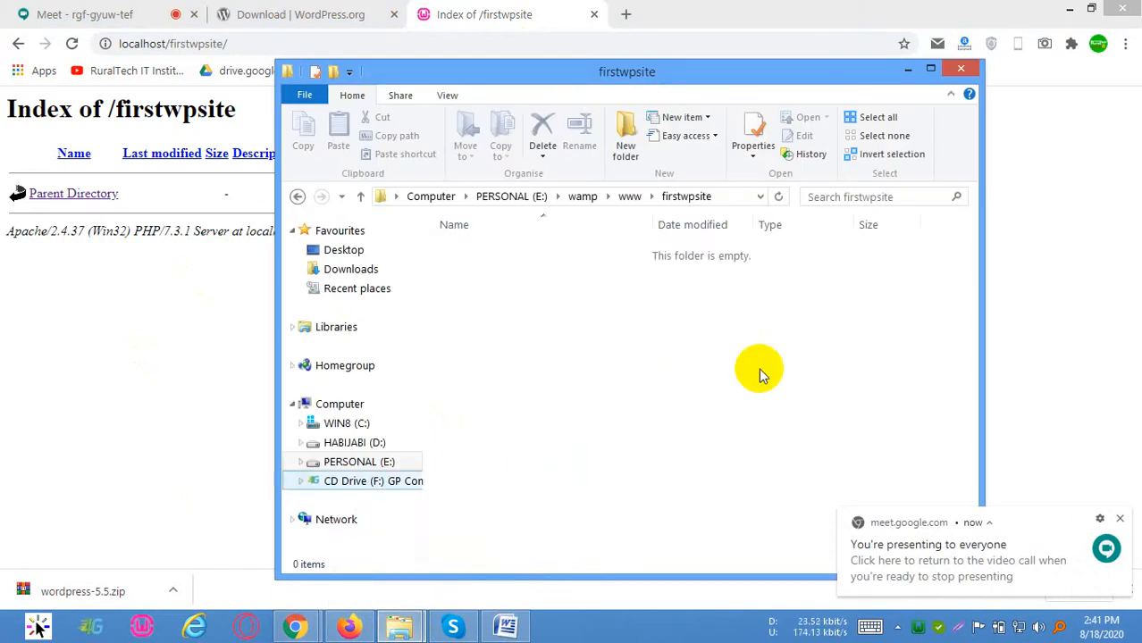
left_click(77, 591)
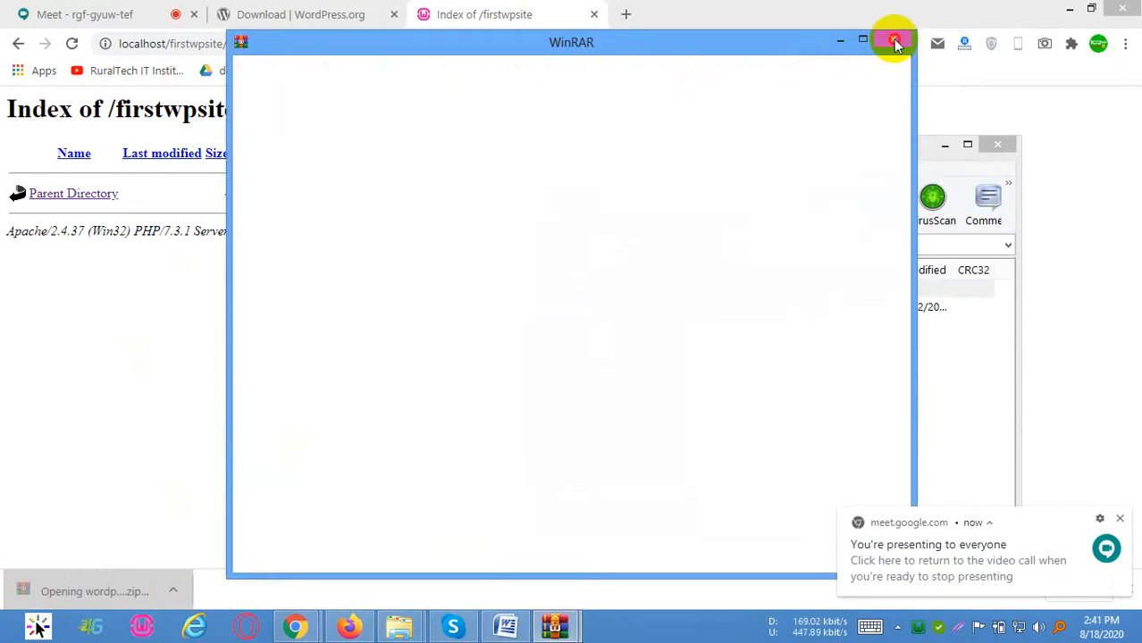
Open the wordpress folder inside the wordpress-5.5.zip archive and look through its files
double_click(574, 308)
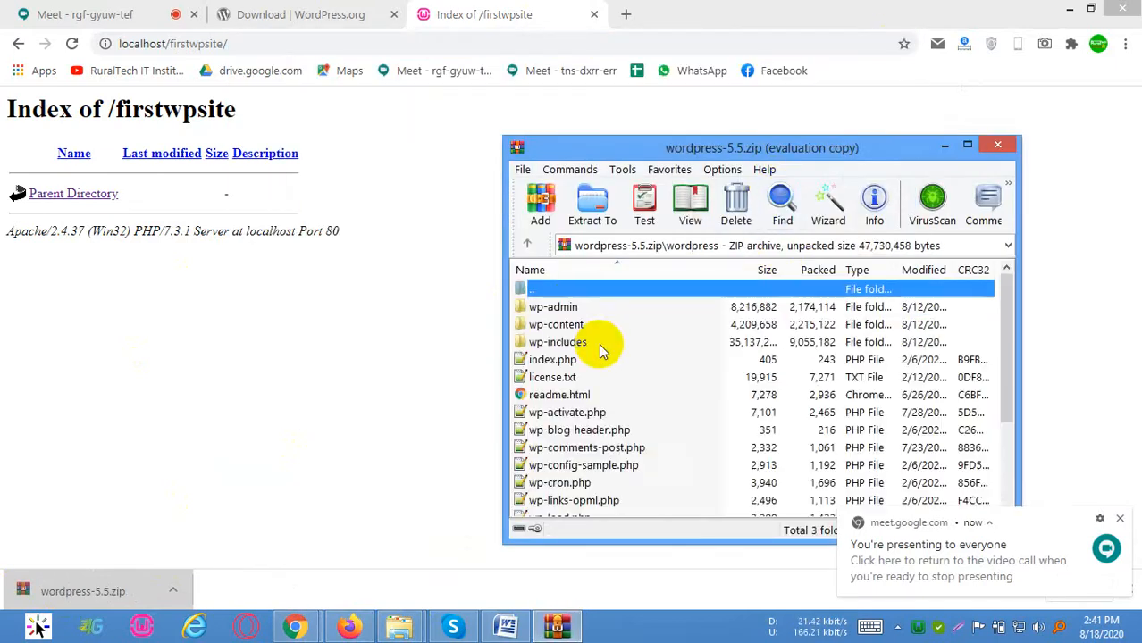
scroll(617, 384, "down", 3)
scroll(617, 446, "up", 3)
left_click(607, 433)
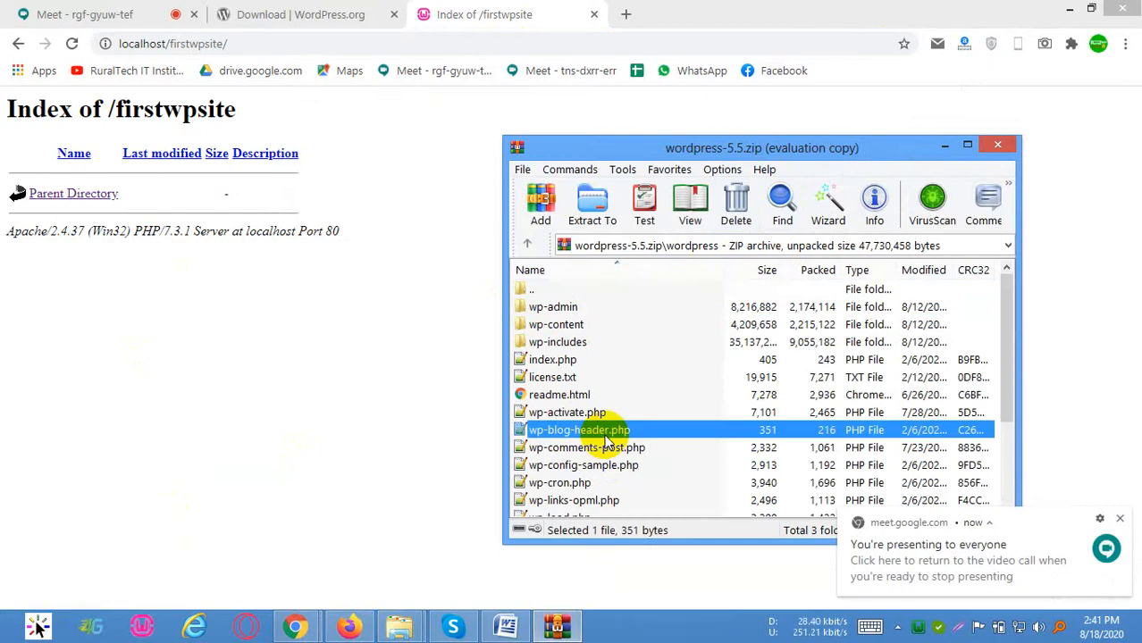
Place the archive window over the firstwpsite folder window and extract all contents of the wordpress folder into firstwpsite
key("ctrl+a")
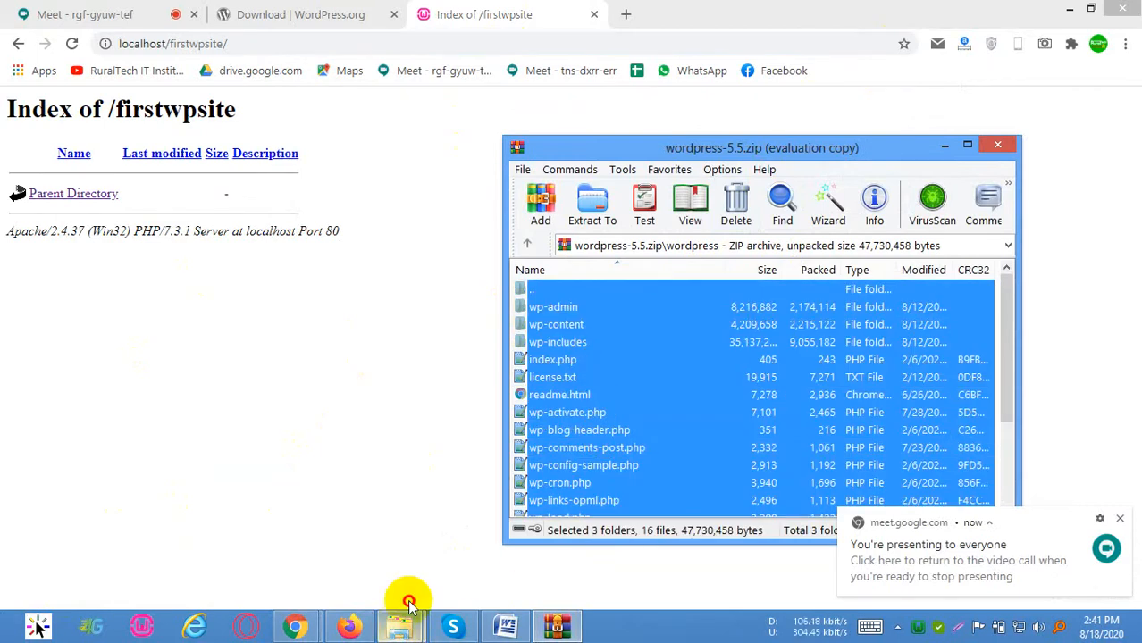
left_click(399, 628)
left_click(576, 473)
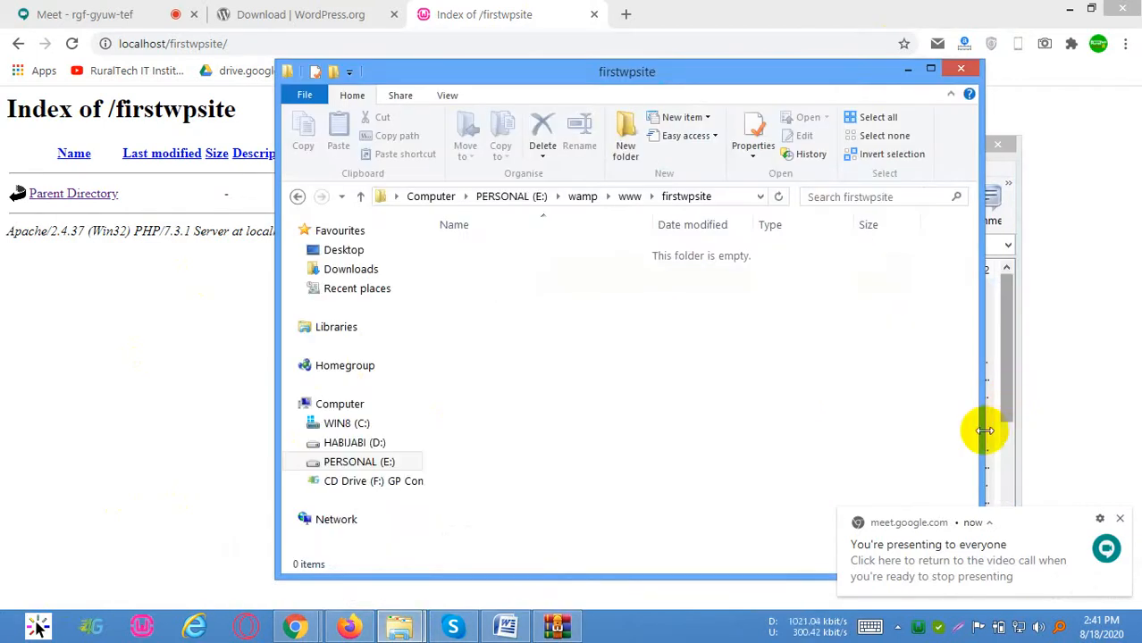
left_click(999, 433)
left_click(587, 378)
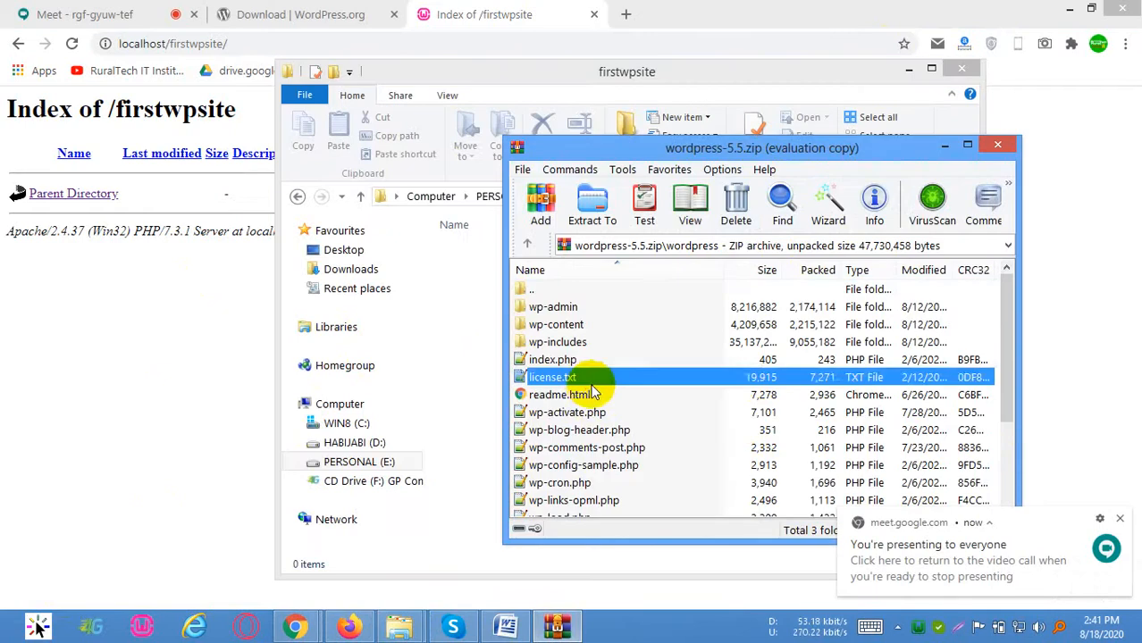
key("ctrl+a")
left_click_drag(581, 375, 472, 352)
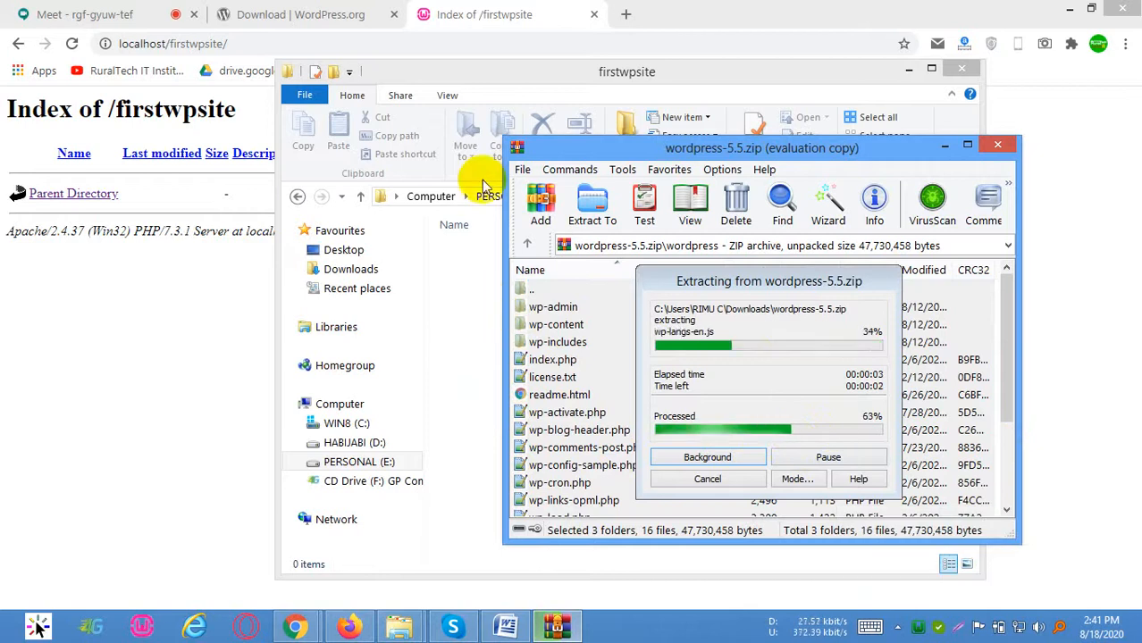
left_click(585, 74)
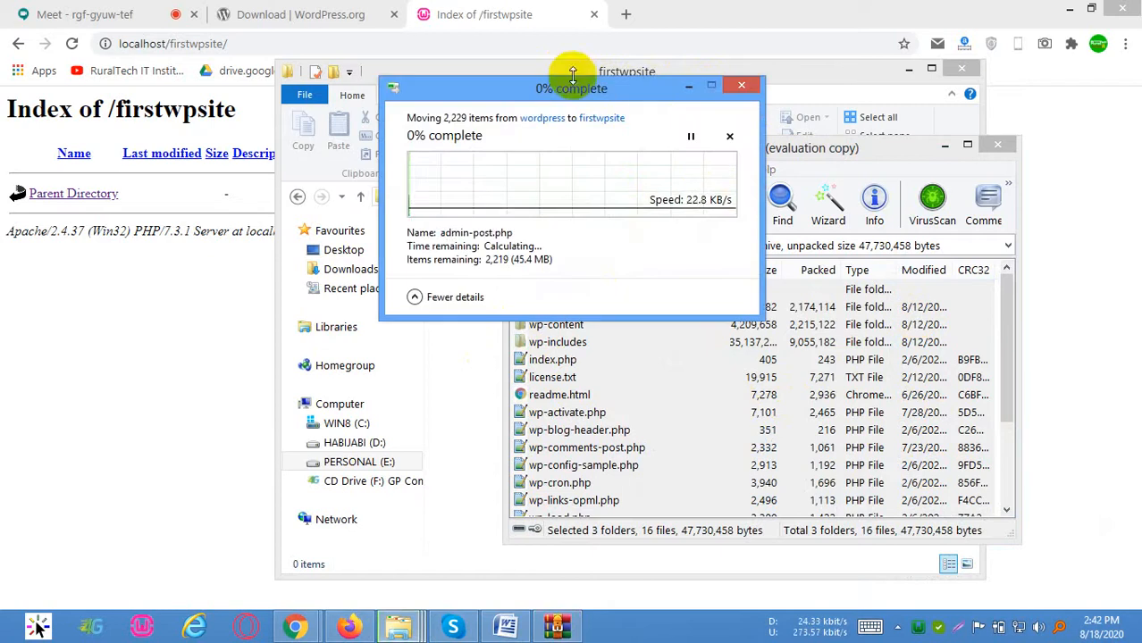
Reload localhost/firstwpsite in the browser and check the progress of the file move
left_click(495, 21)
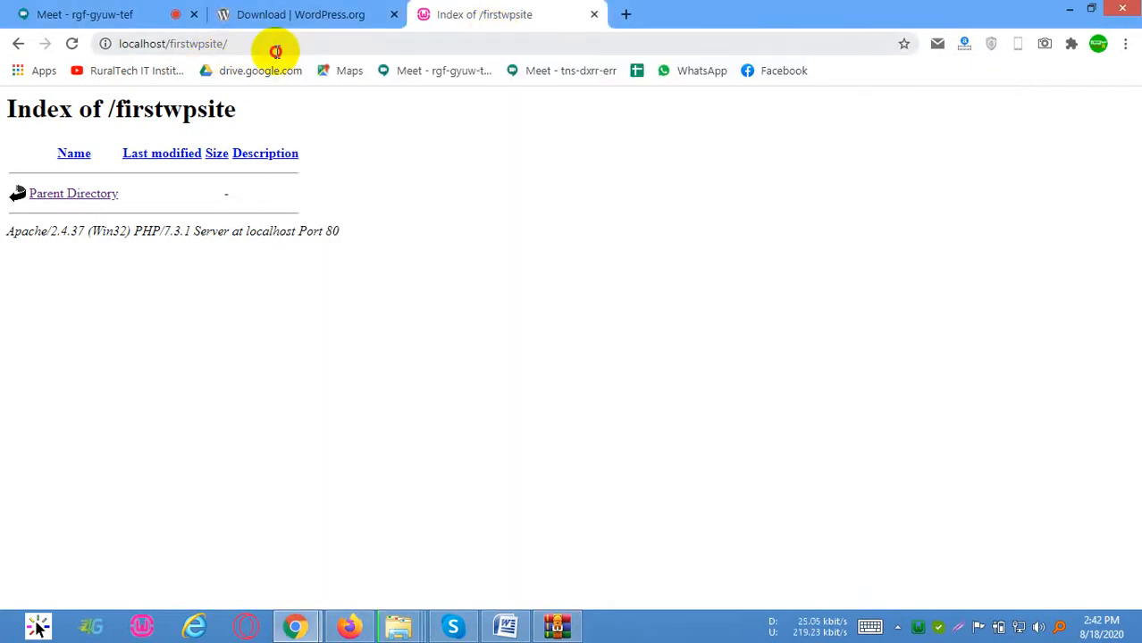
left_click(276, 51)
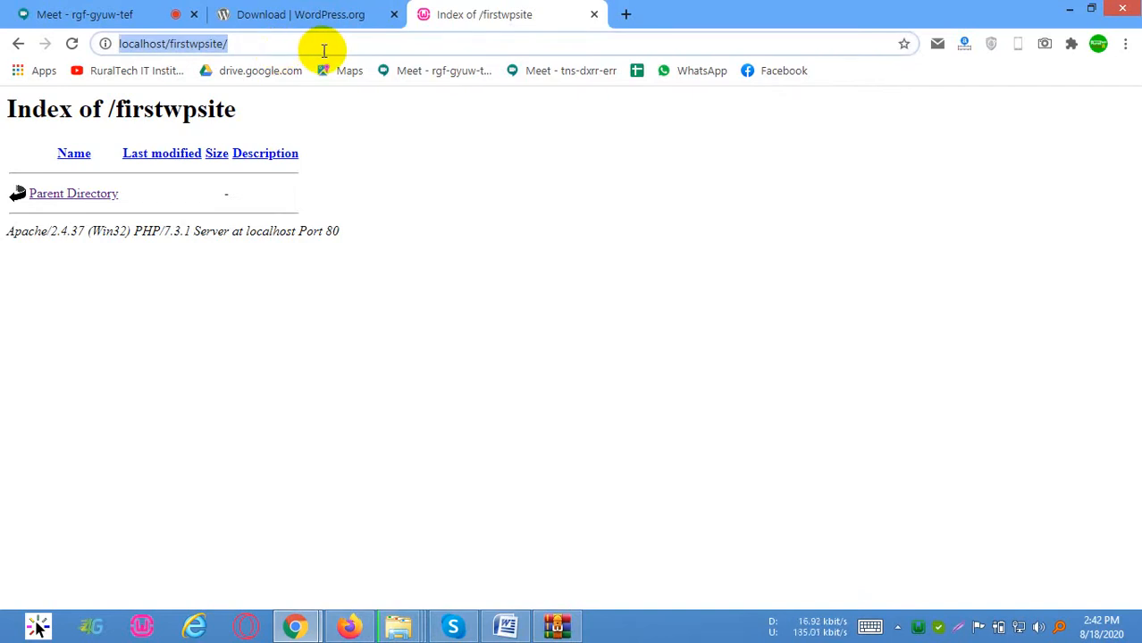
key("Return")
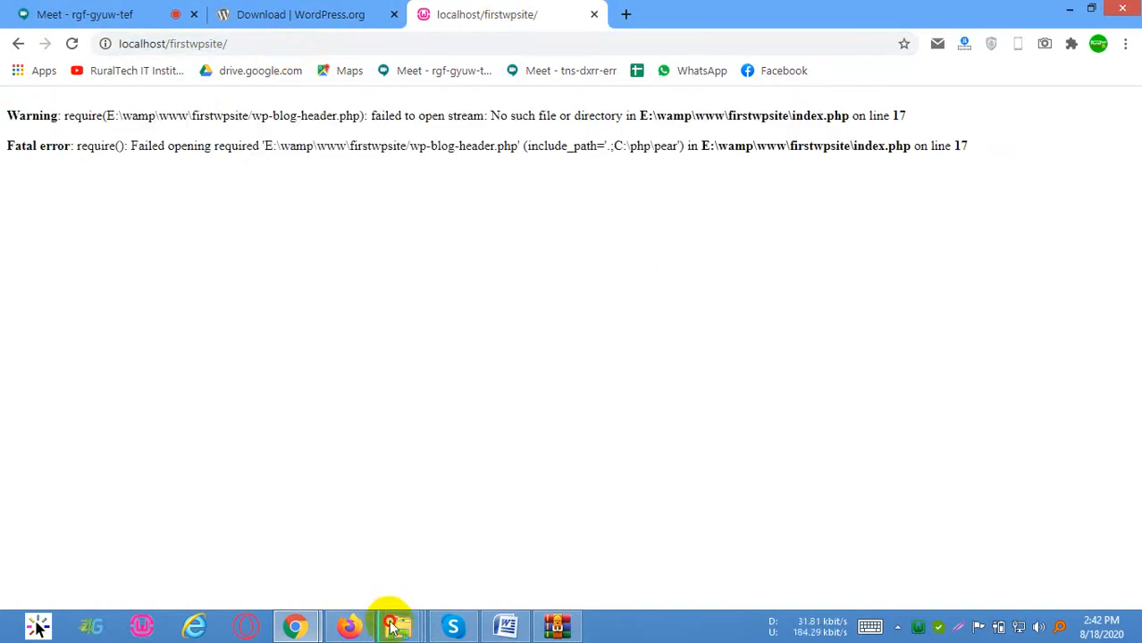
mouse_move(398, 625)
left_click(603, 462)
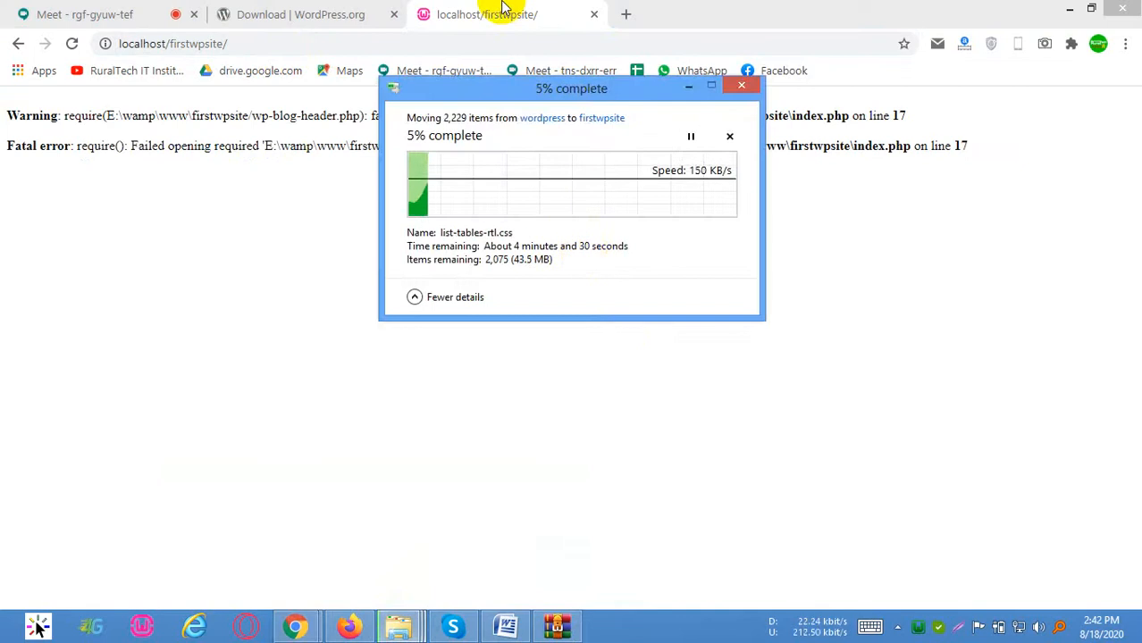
left_click(502, 9)
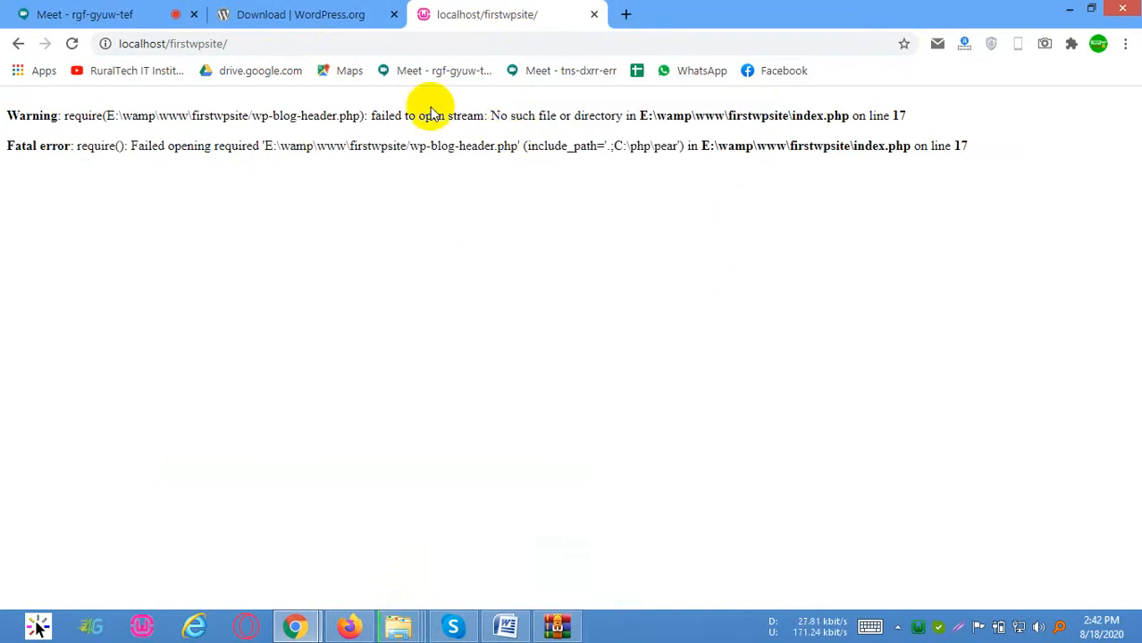
Examine the warning and fatal error text on the firstwpsite page
left_click_drag(49, 115, 555, 170)
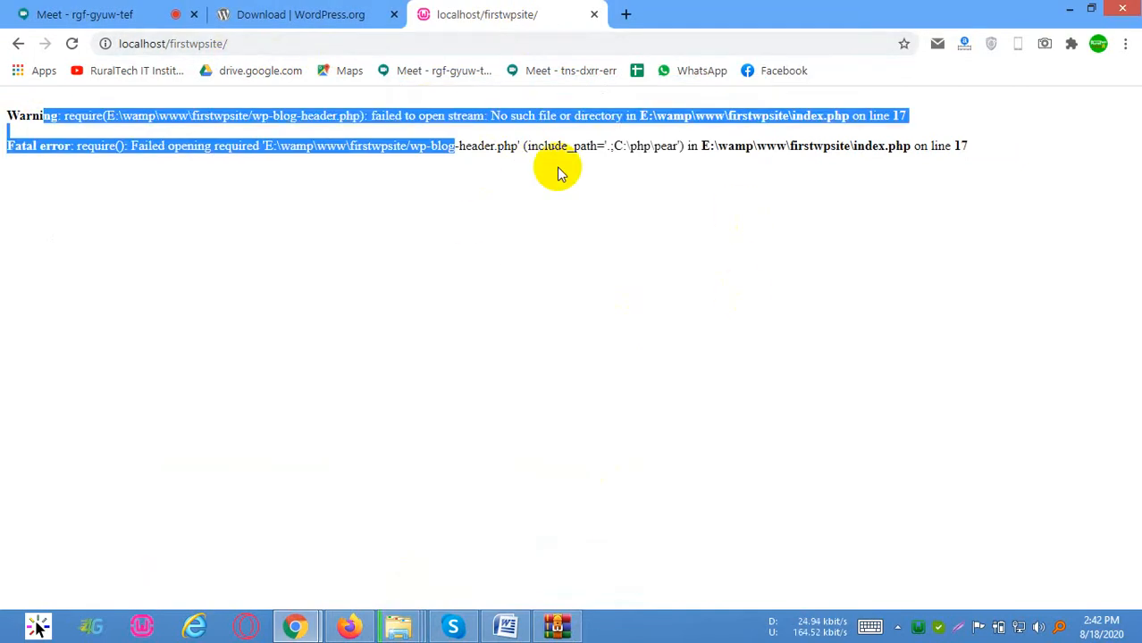
left_click(604, 168)
left_click_drag(427, 115, 791, 136)
left_click(791, 136)
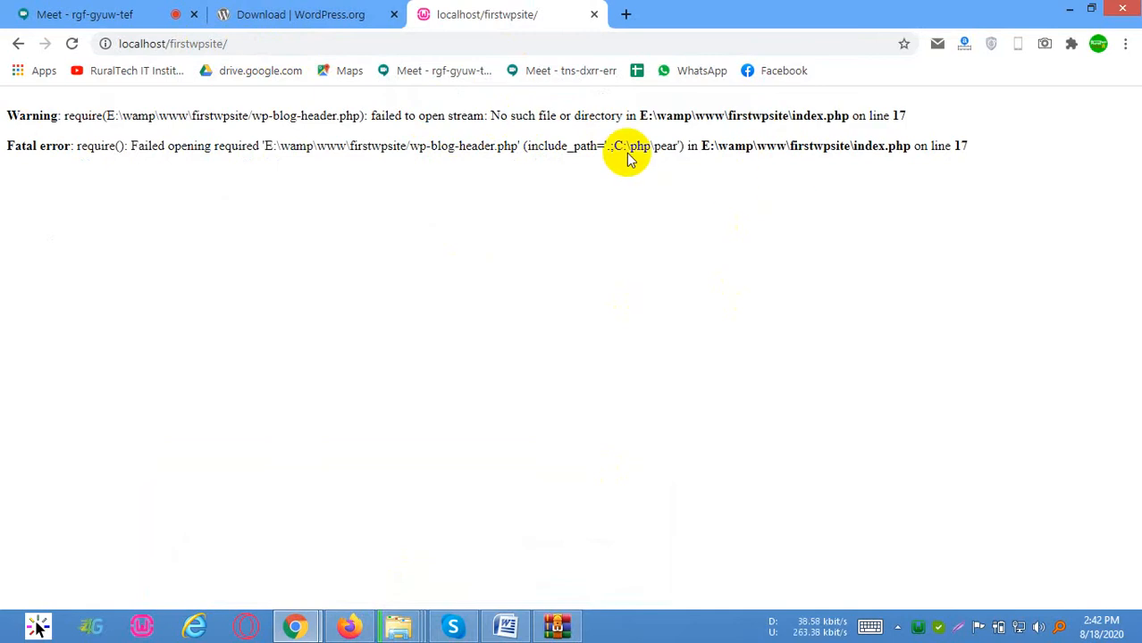
left_click_drag(373, 116, 543, 143)
left_click(535, 206)
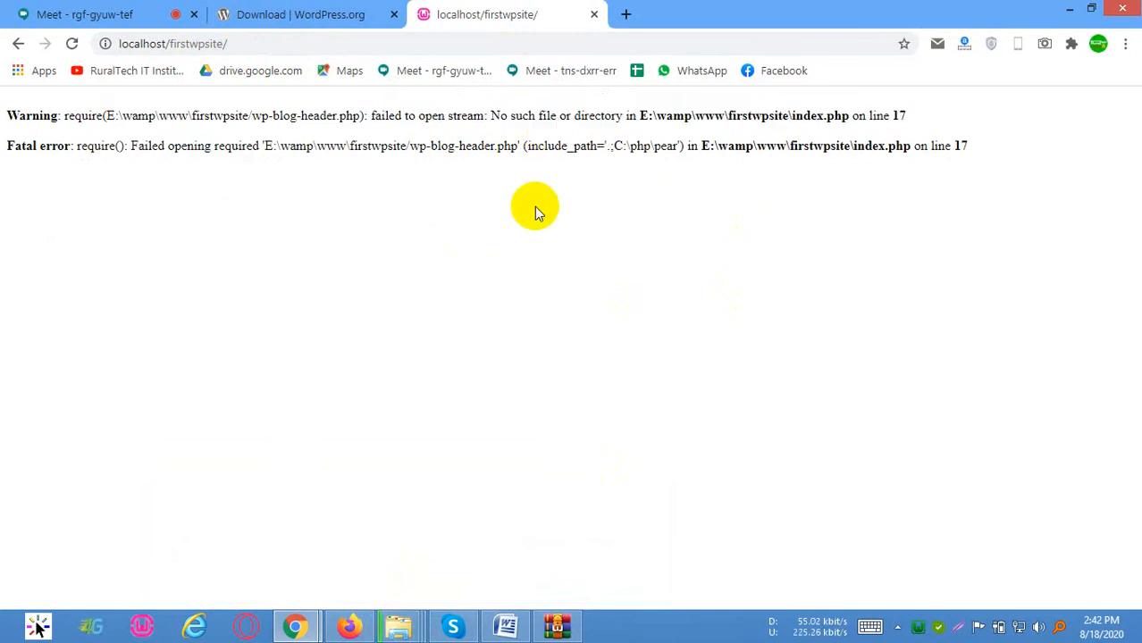
left_click_drag(436, 144, 502, 155)
left_click(507, 159)
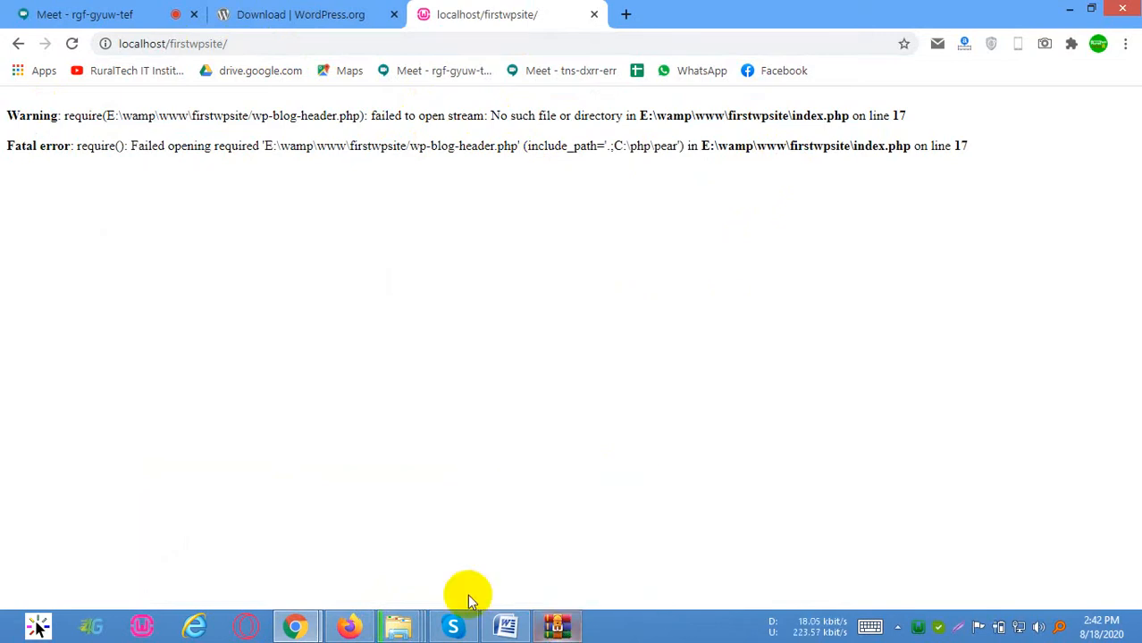
Monitor the progress of moving the WordPress files into firstwpsite, reloading the localhost/firstwpsite page between checks
mouse_move(400, 630)
left_click(594, 480)
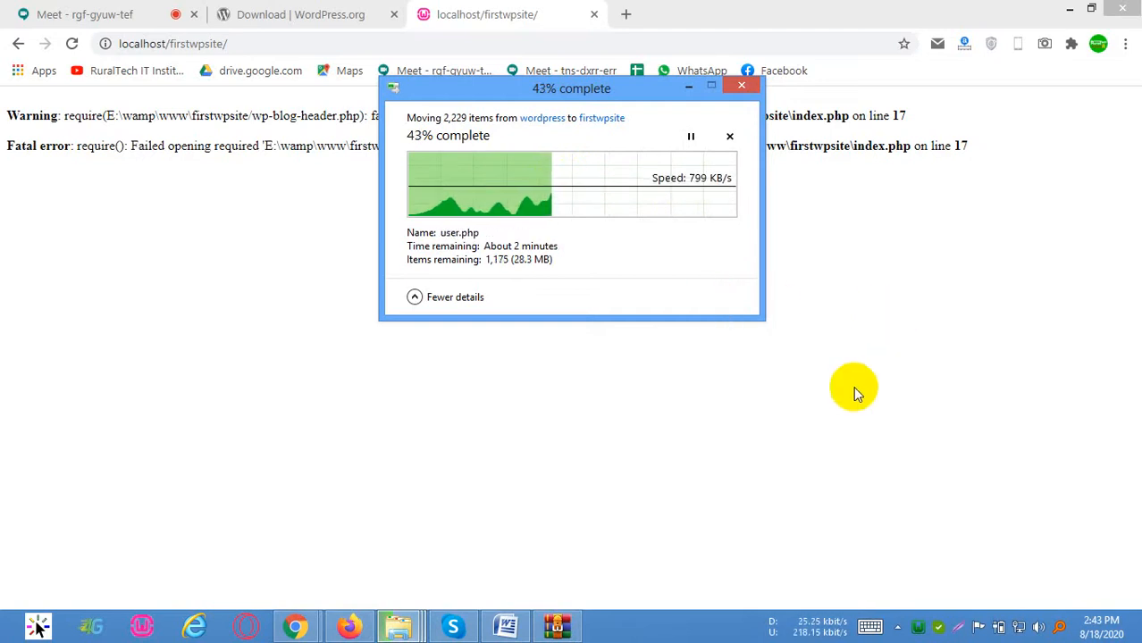
left_click(483, 23)
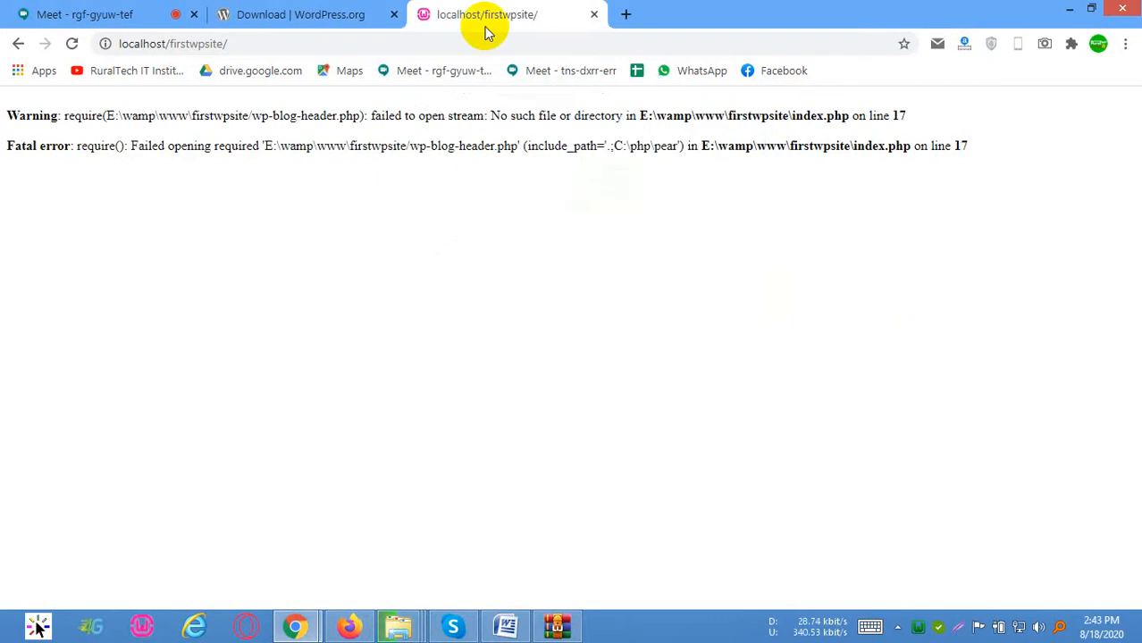
left_click(478, 25)
key("Return")
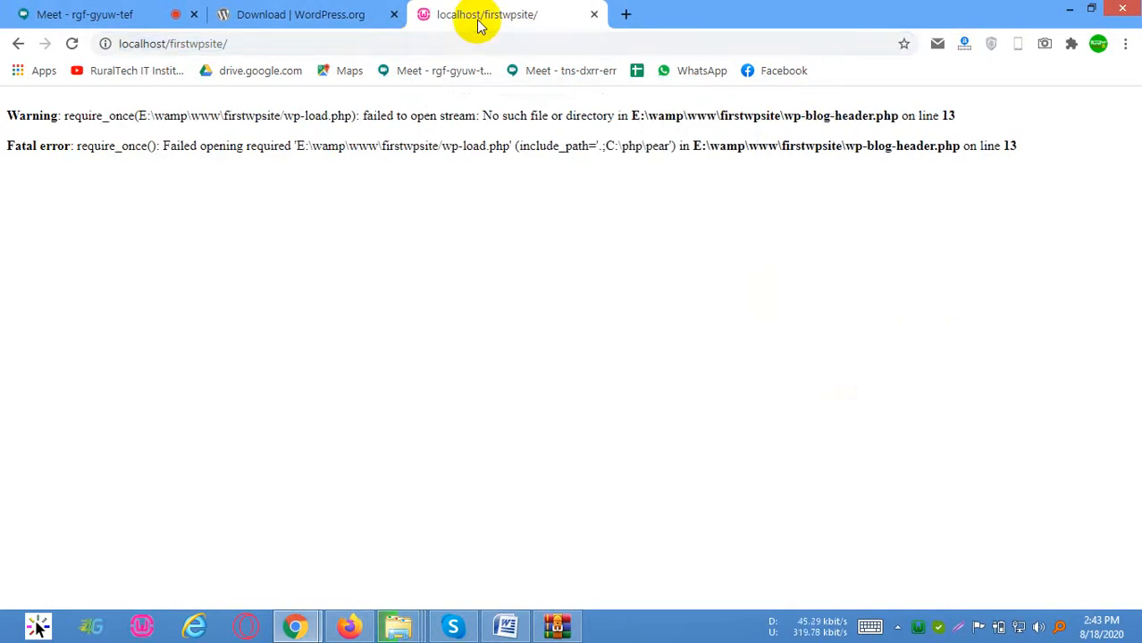
left_click(479, 41)
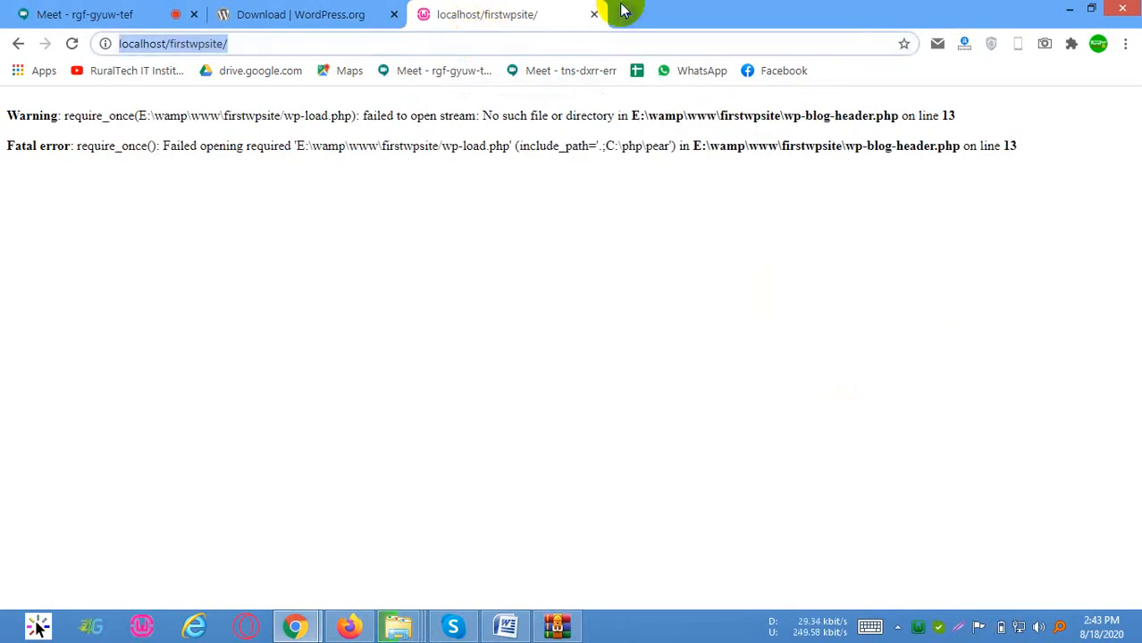
key("Return")
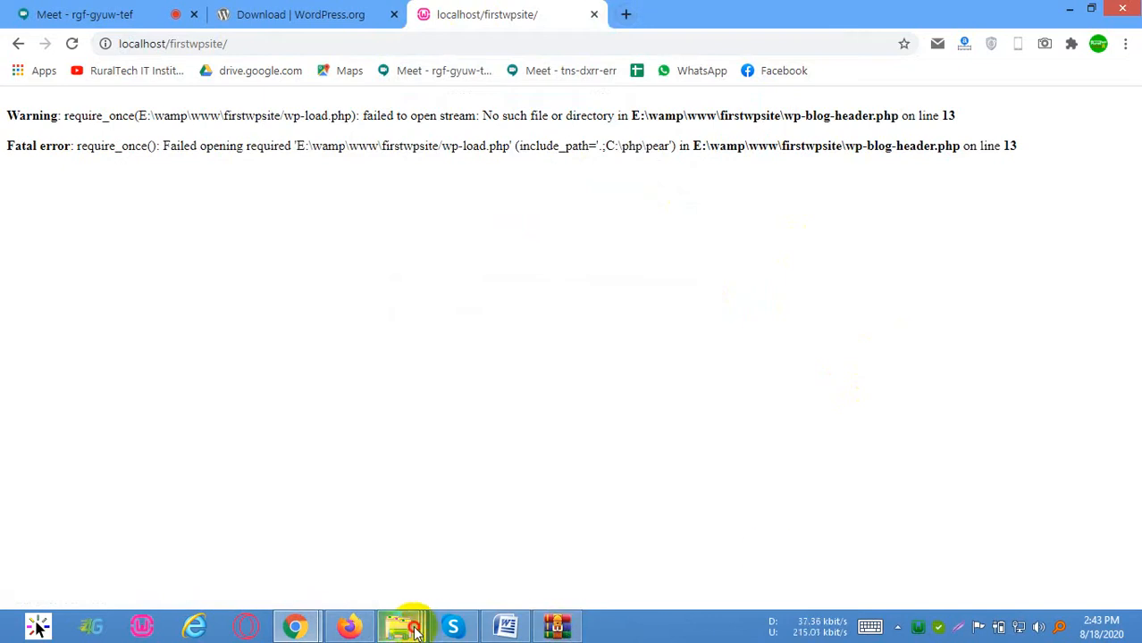
mouse_move(414, 631)
left_click(533, 489)
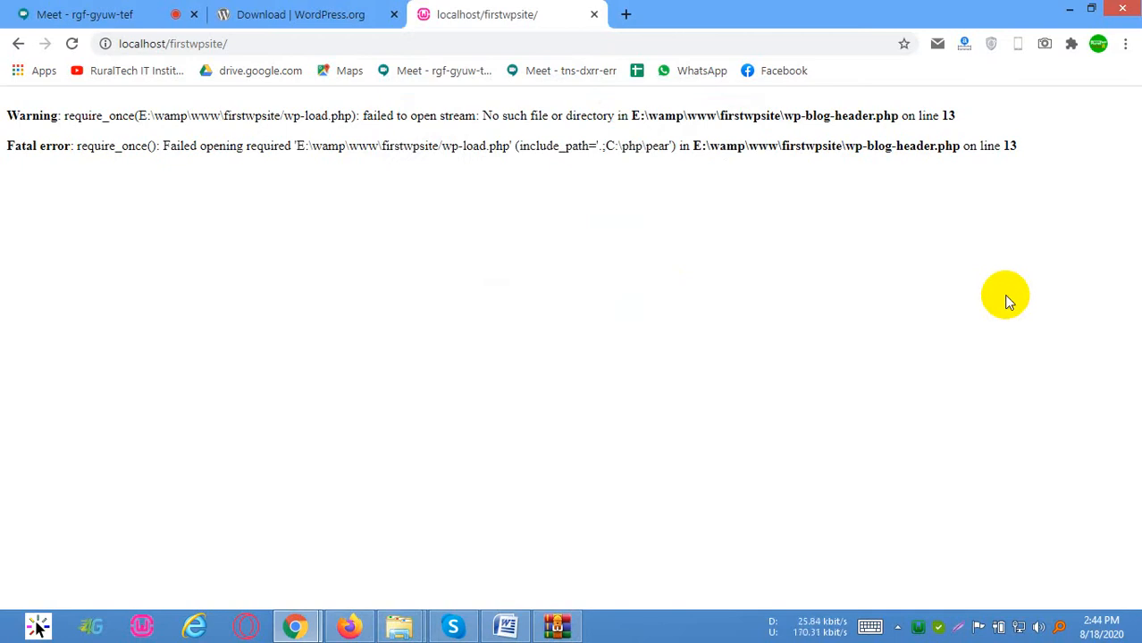
Reload localhost/firstwpsite to start the WordPress setup and dismiss the AC adapter warning
left_click(554, 38)
key("Return")
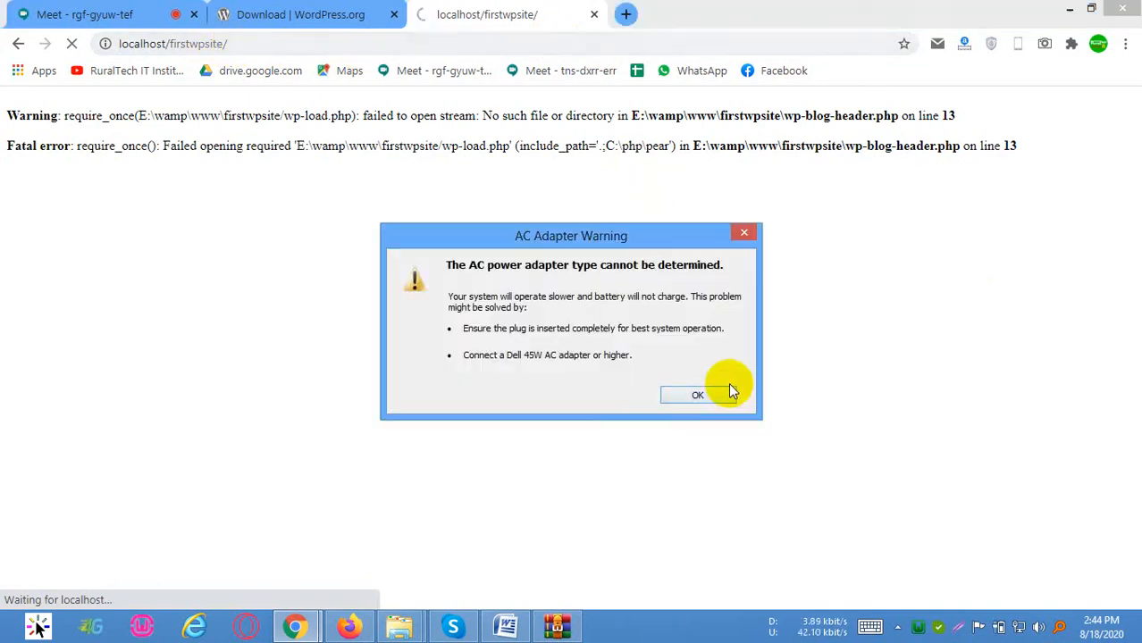
left_click(715, 391)
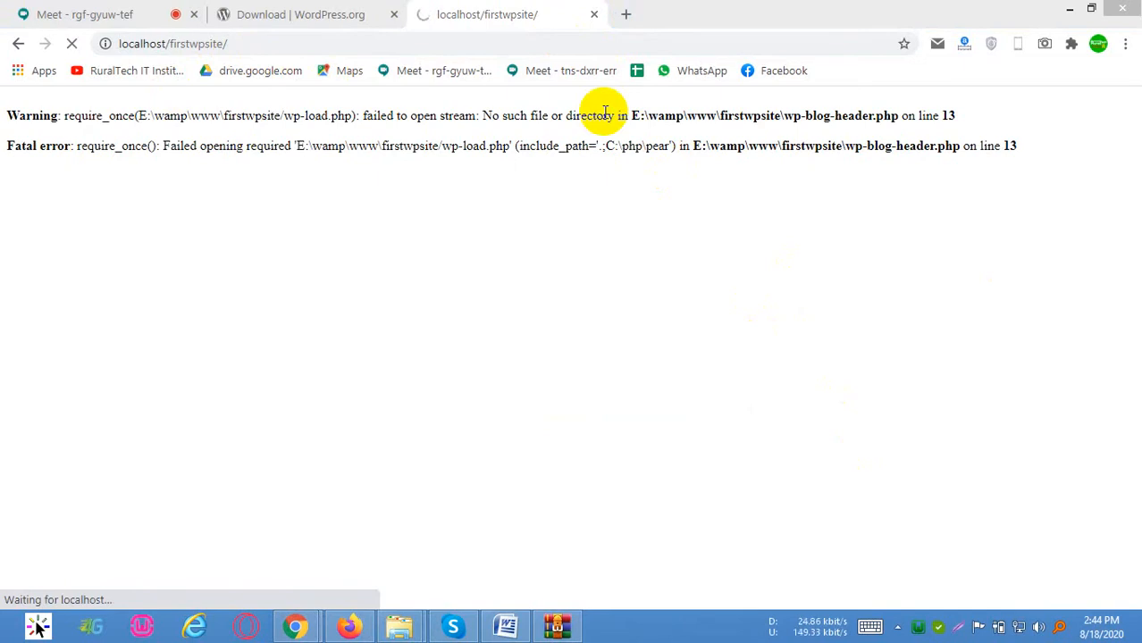
left_click(466, 38)
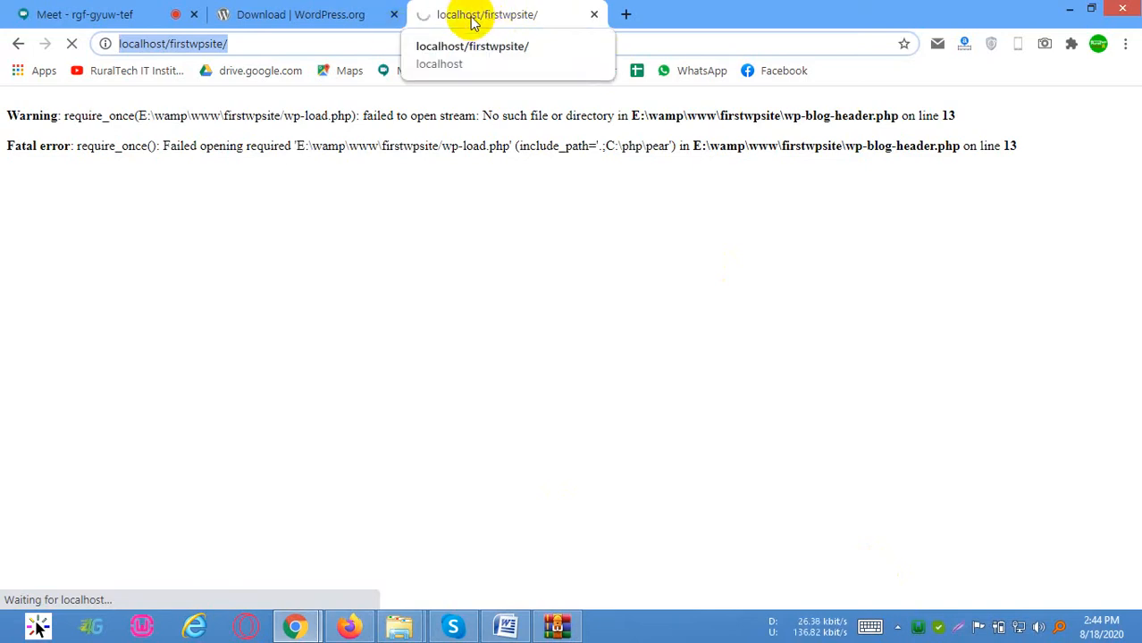
left_click(343, 42)
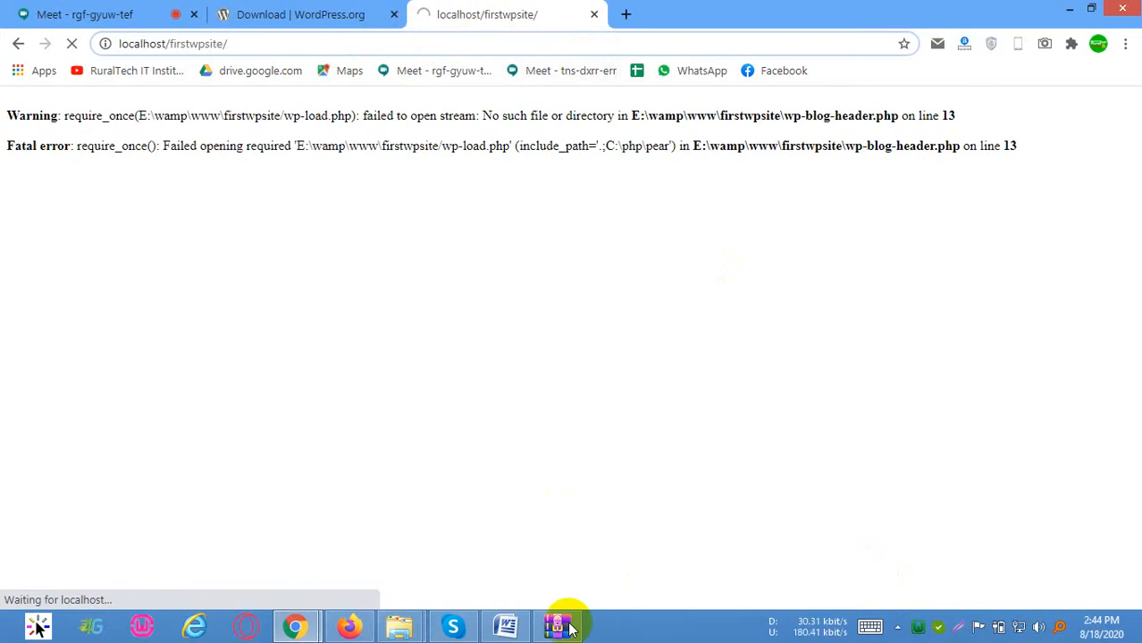
left_click(555, 36)
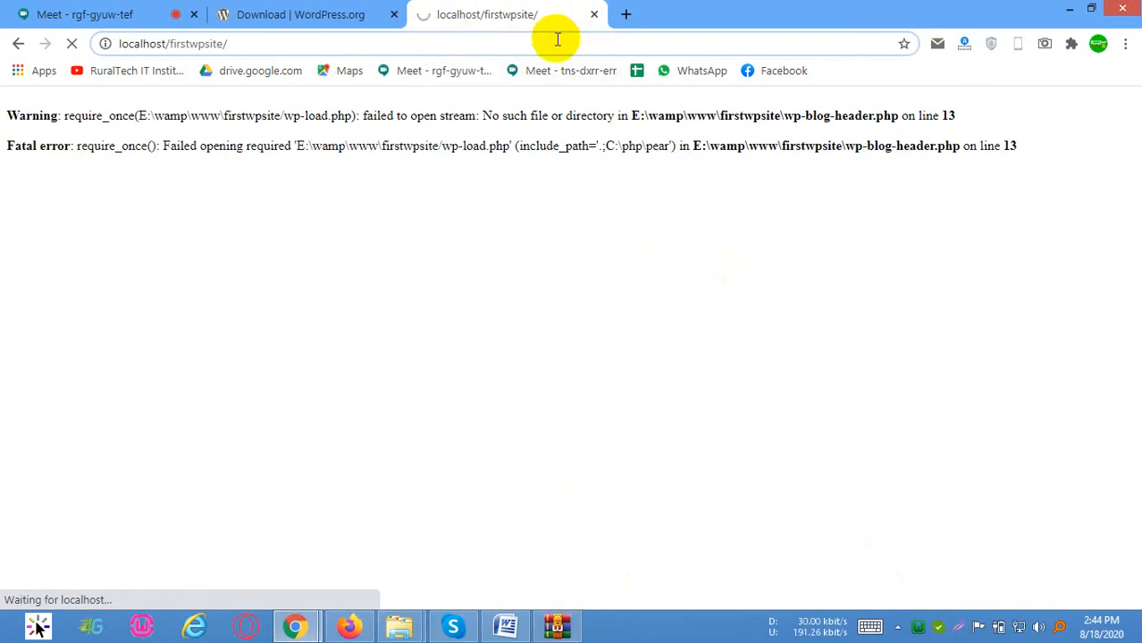
left_click(403, 45)
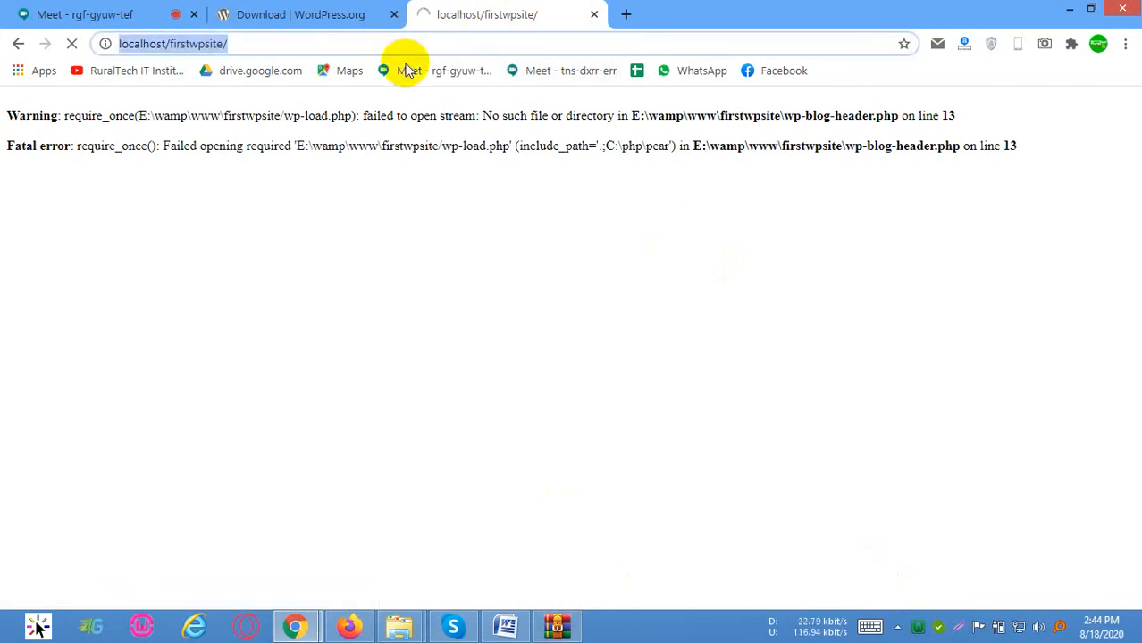
Load the localhost home page in a new tab to check the server, and close that tab
left_click(625, 16)
type("lo")
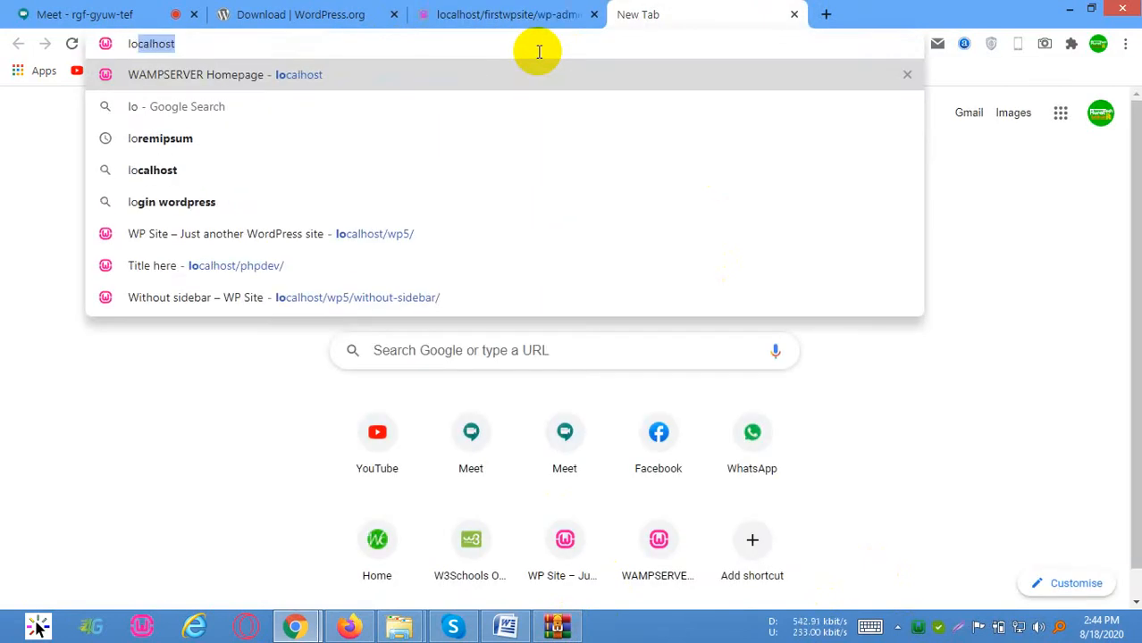
key("Return")
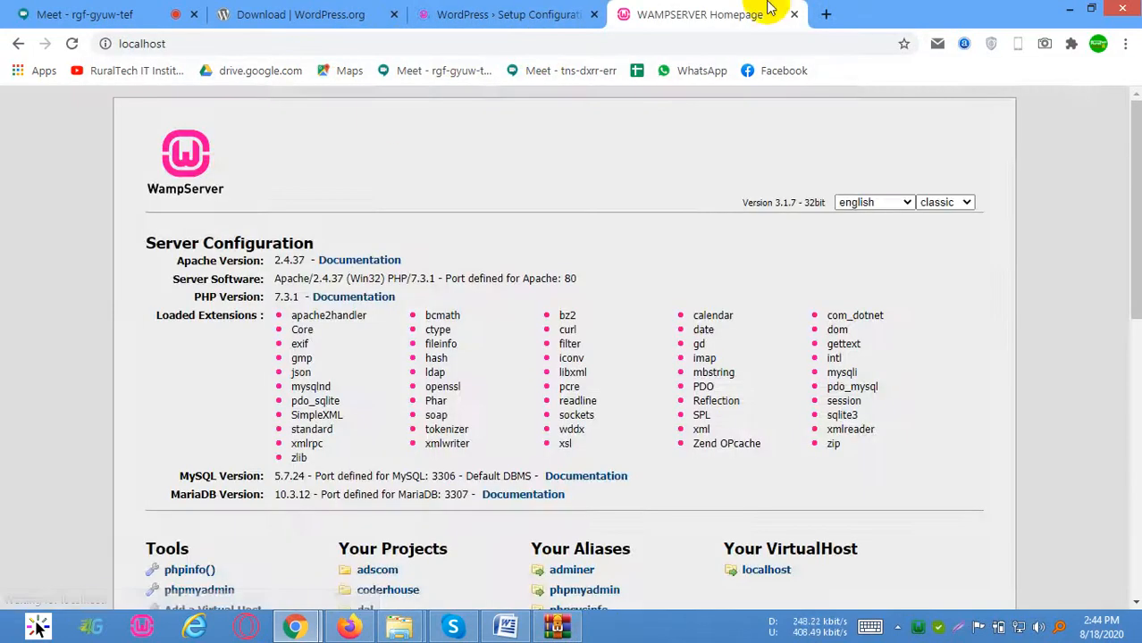
left_click(793, 14)
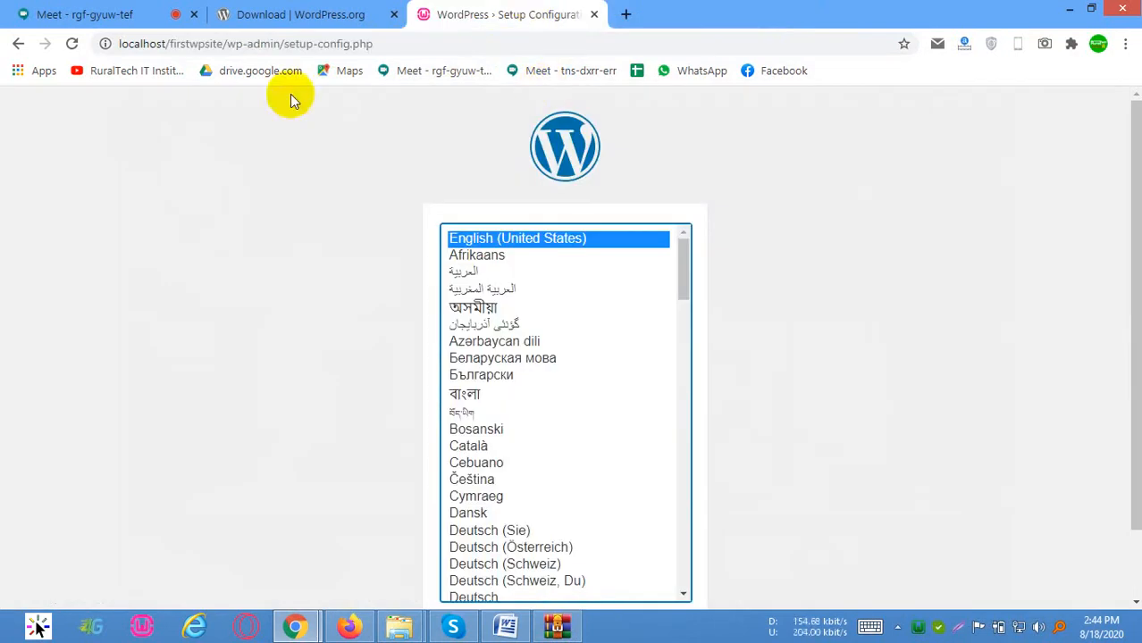
Continue the WordPress setup with English (United States) as the language
left_click_drag(170, 44, 390, 41)
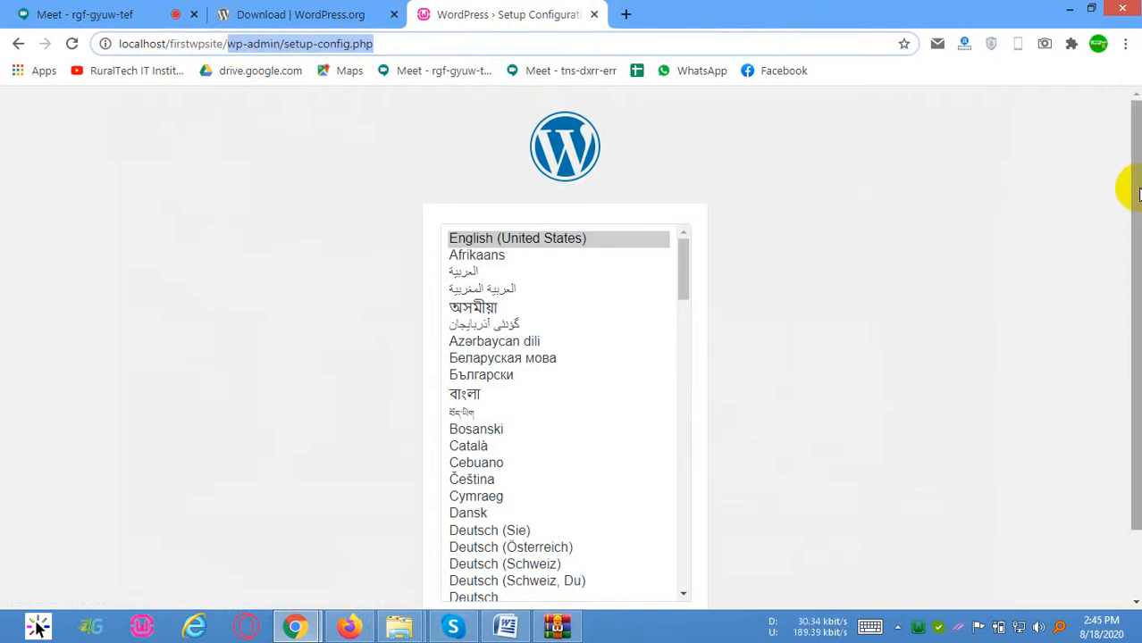
left_click_drag(1136, 194, 1130, 380)
left_click(661, 550)
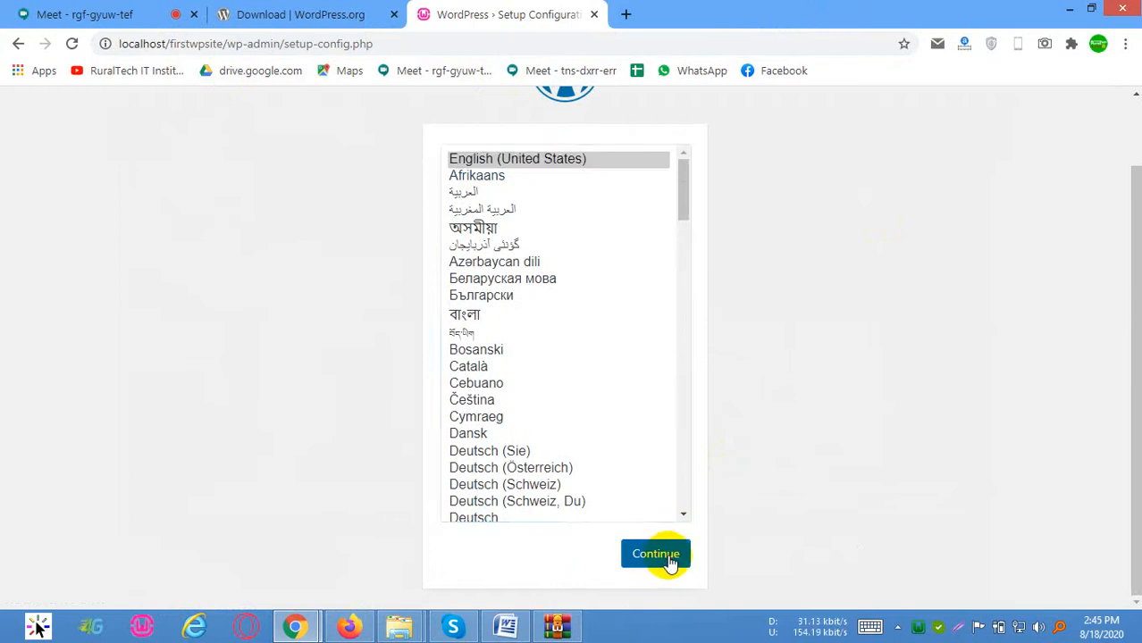
Review the list of database details that the WordPress setup requires, from database name to table prefix
left_click_drag(292, 283, 395, 338)
left_click(295, 302)
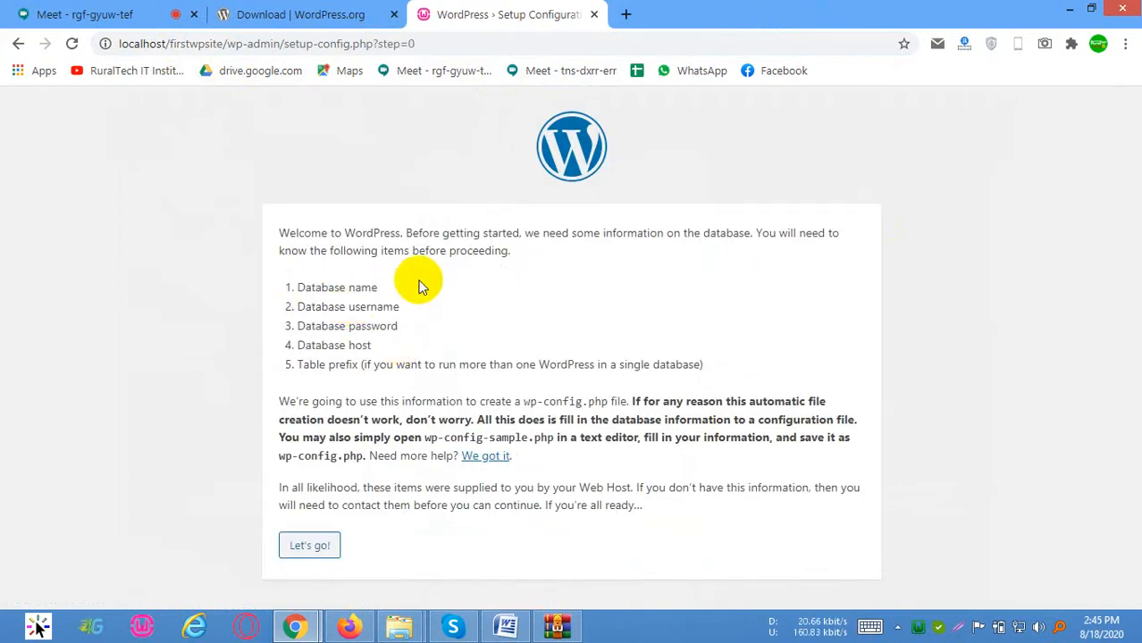
left_click_drag(393, 286, 399, 328)
left_click(319, 288)
left_click(371, 319)
left_click_drag(316, 360, 384, 368)
left_click(304, 381)
left_click_drag(750, 366, 268, 297)
left_click(725, 376)
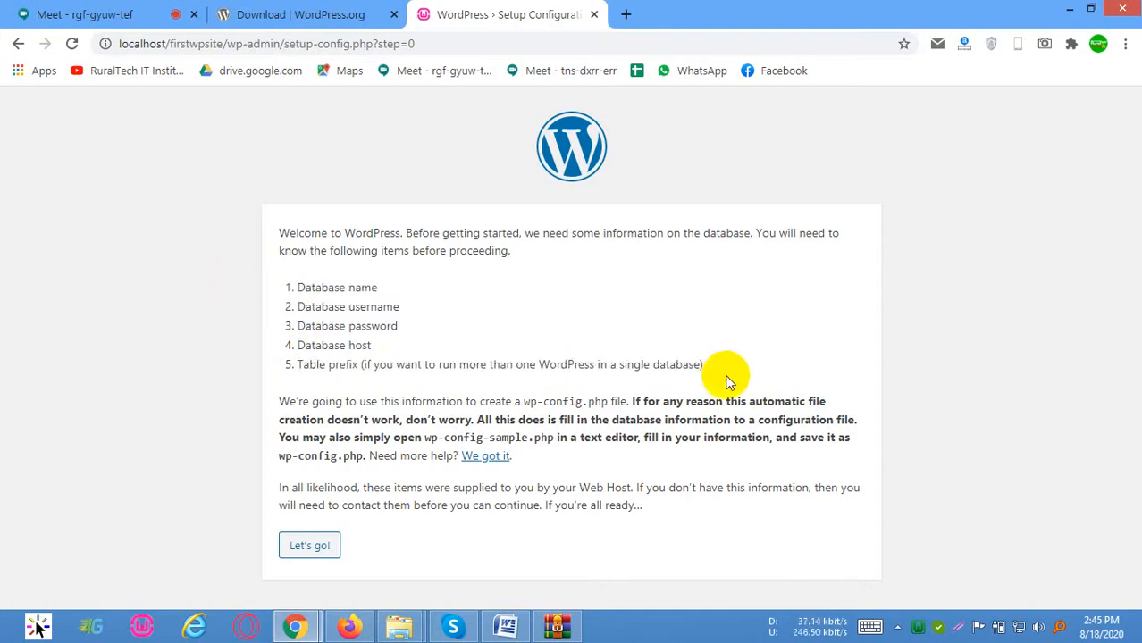
Review the required database details and the instructions on wp-config-sample.php and wp-config.php
left_click_drag(392, 353, 278, 344)
left_click(444, 430)
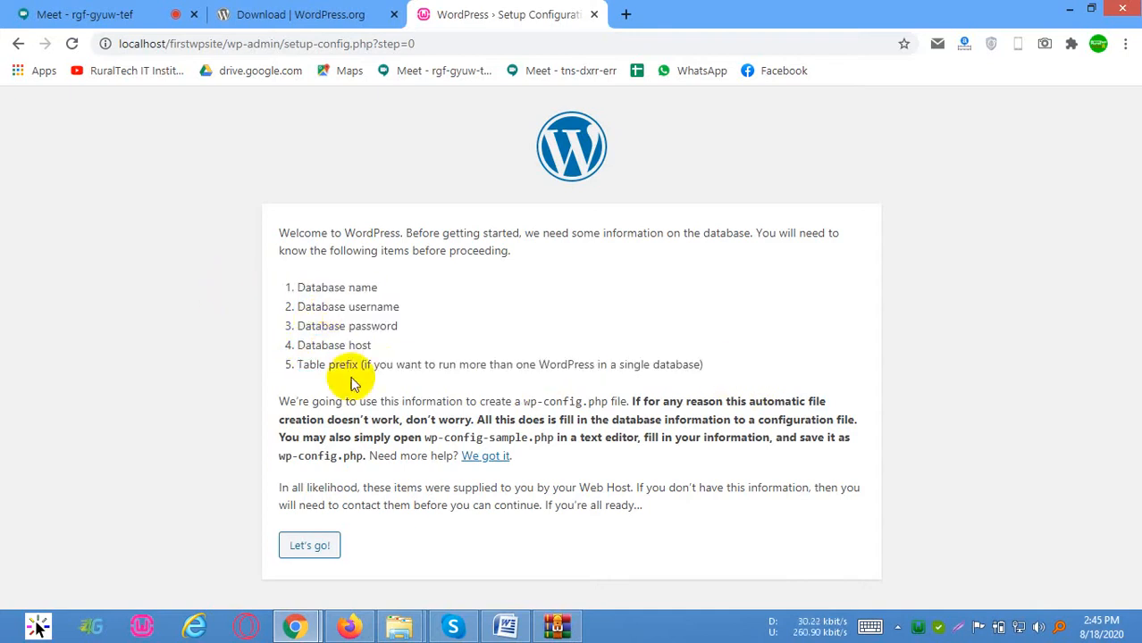
left_click_drag(313, 287, 435, 366)
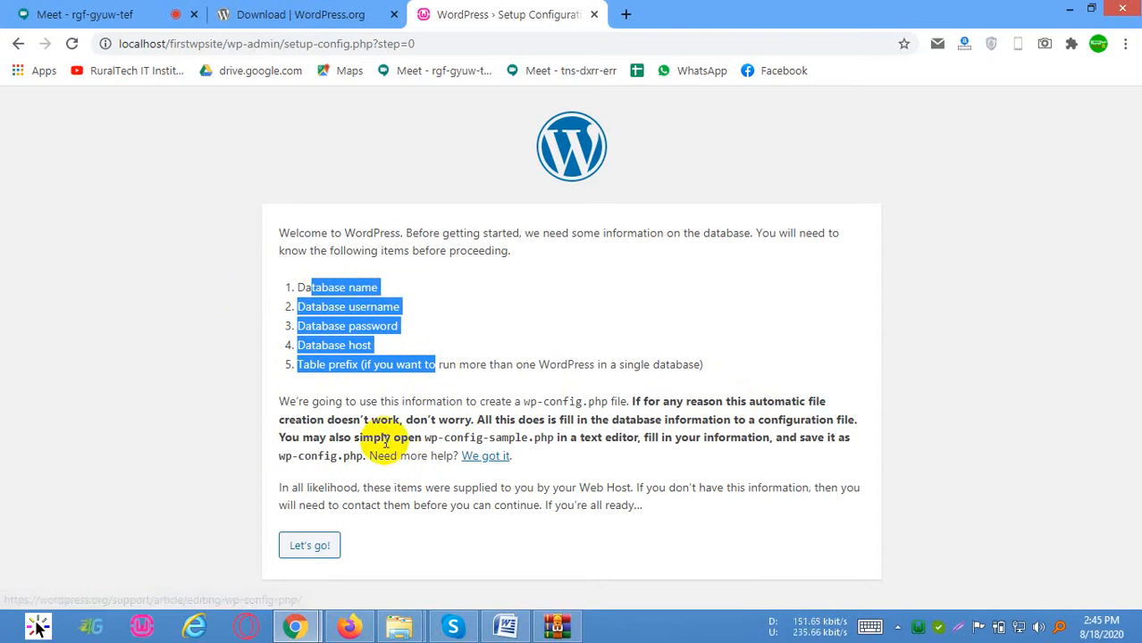
mouse_move(430, 439)
left_mouse_down()
mouse_move(556, 439)
mouse_move(411, 439)
left_mouse_up()
left_click(557, 439)
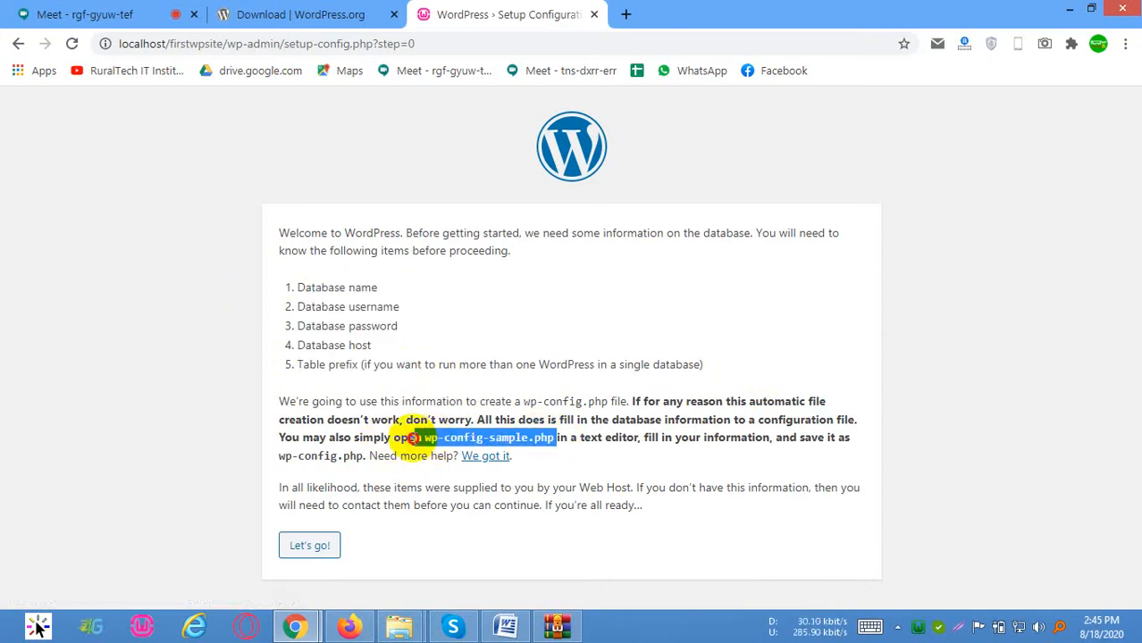
left_click(427, 438)
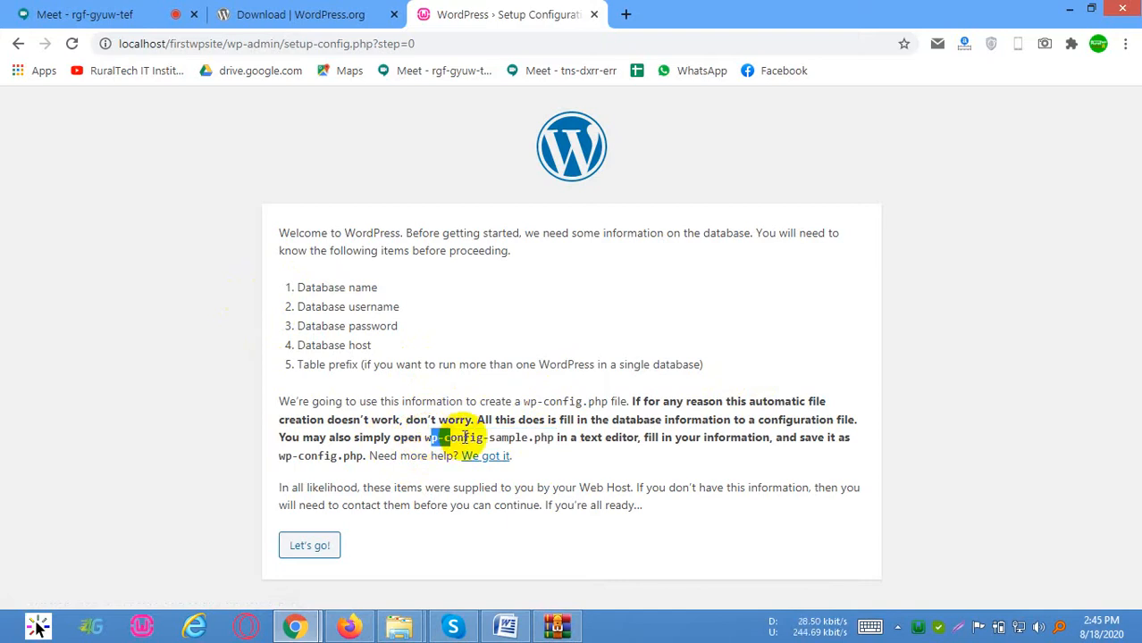
left_click_drag(381, 420, 823, 438)
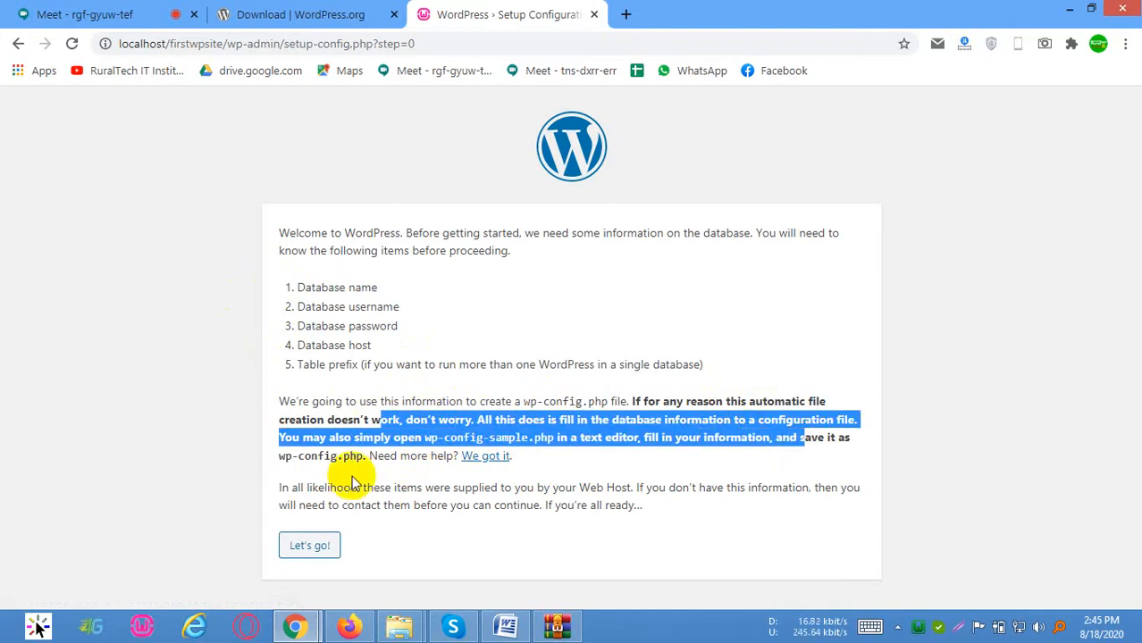
left_click(276, 466)
left_click_drag(277, 466, 364, 459)
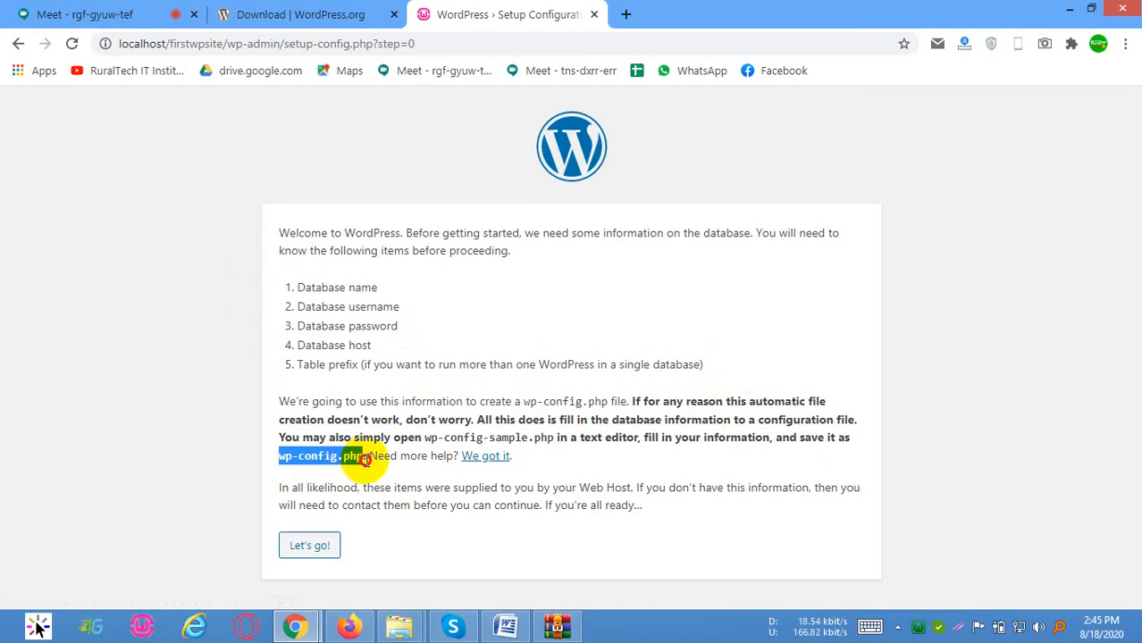
left_click_drag(392, 364, 275, 280)
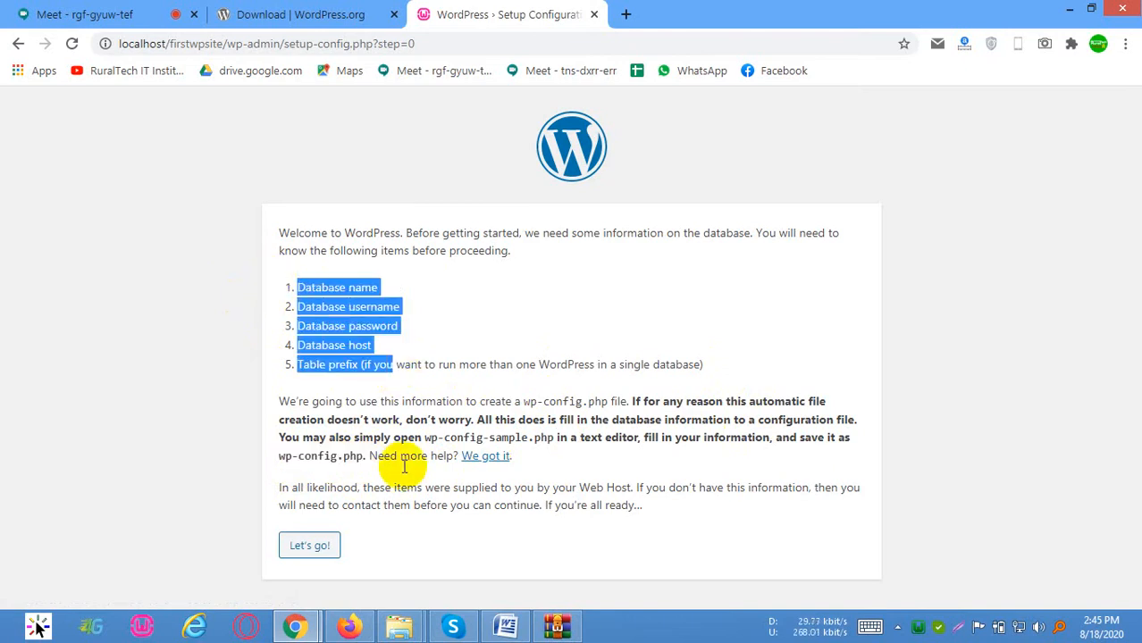
Proceed to the database connection form and review its fields, from Database Name to Table Prefix
left_click(309, 545)
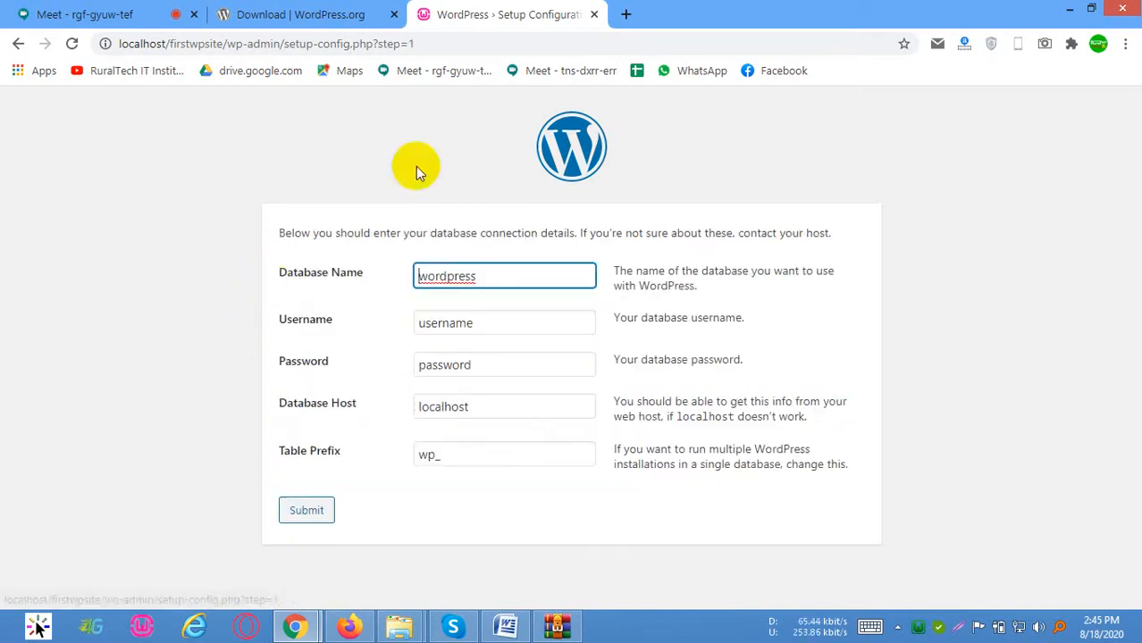
left_click_drag(268, 265, 430, 525)
left_click(280, 256)
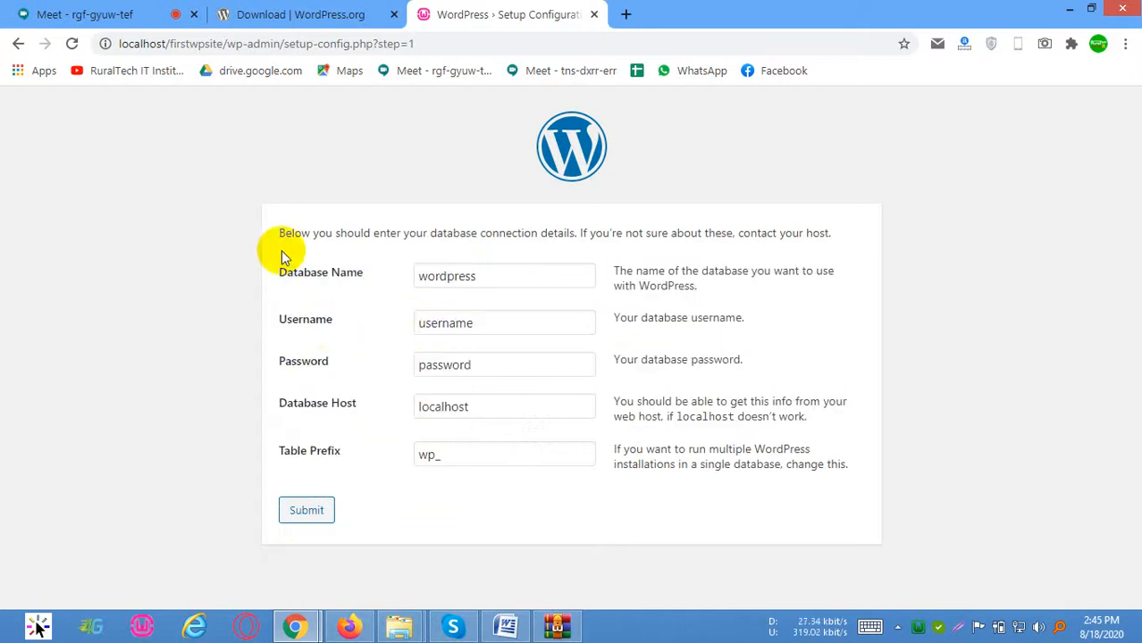
left_click_drag(317, 308, 326, 307)
left_click(313, 320)
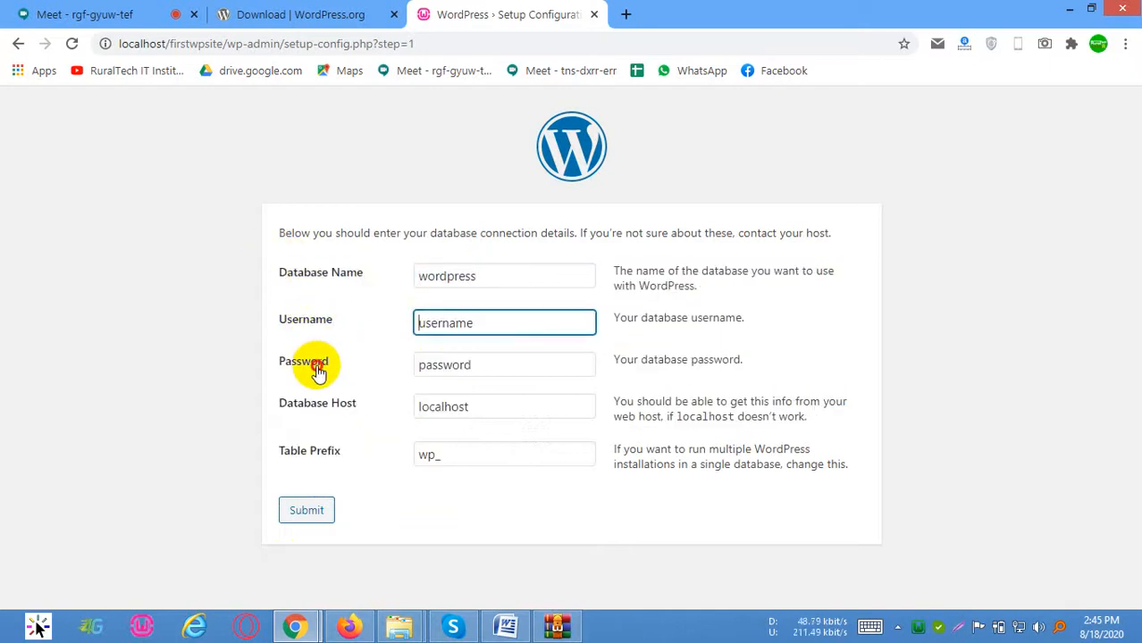
left_click(318, 368)
left_click(322, 407)
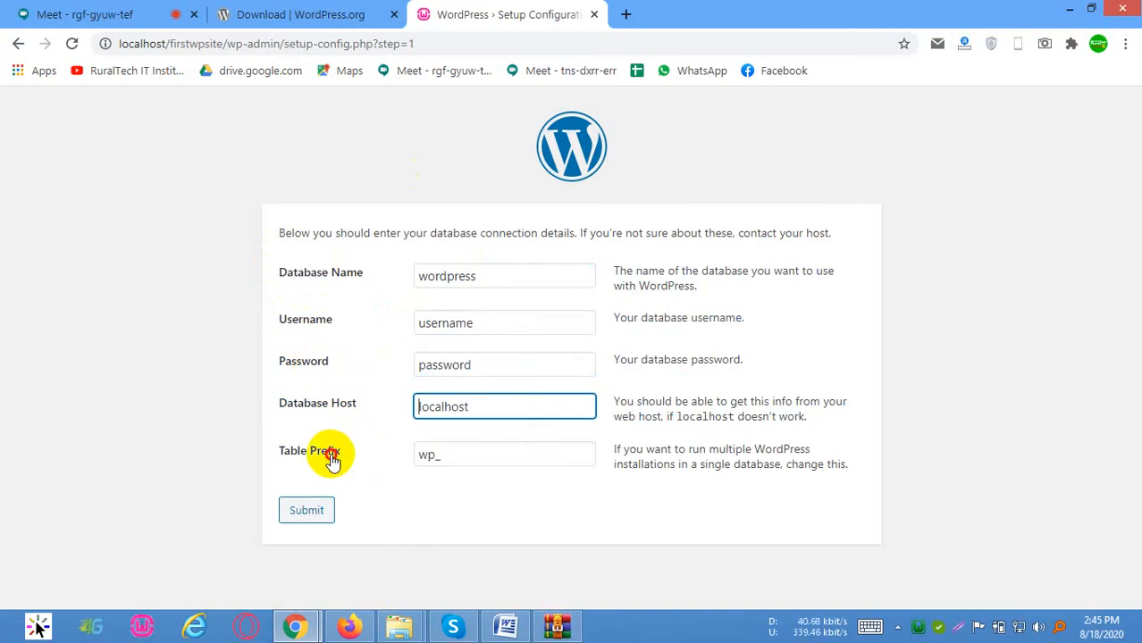
left_click(333, 460)
left_click(304, 267)
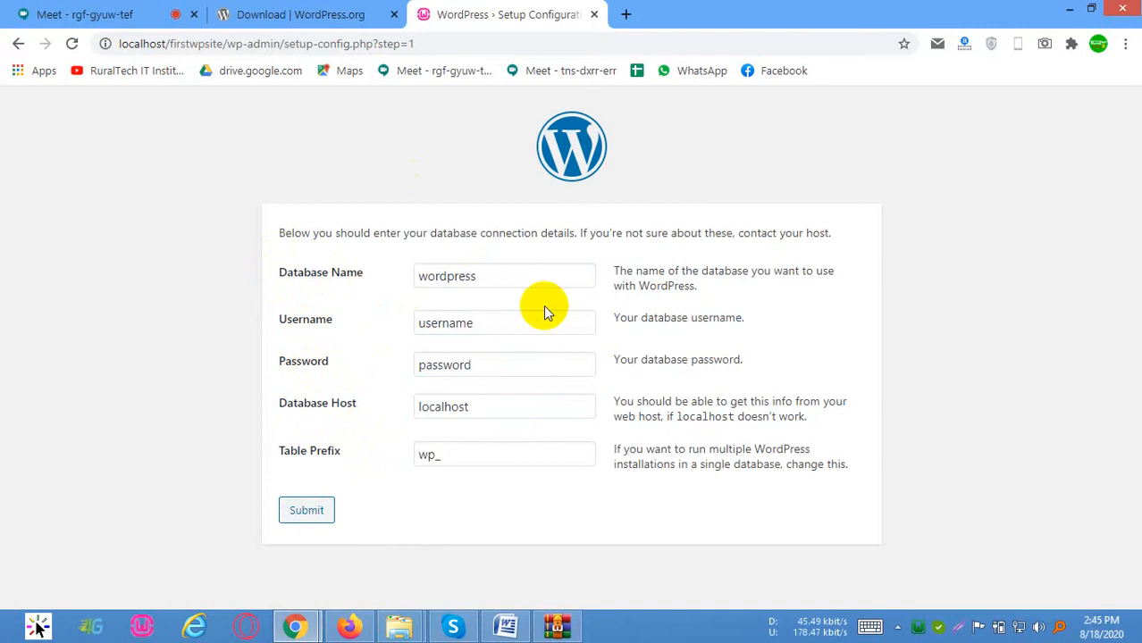
Try to submit the database connection form with its default values, and return to the form
left_click(493, 275)
left_click(307, 512)
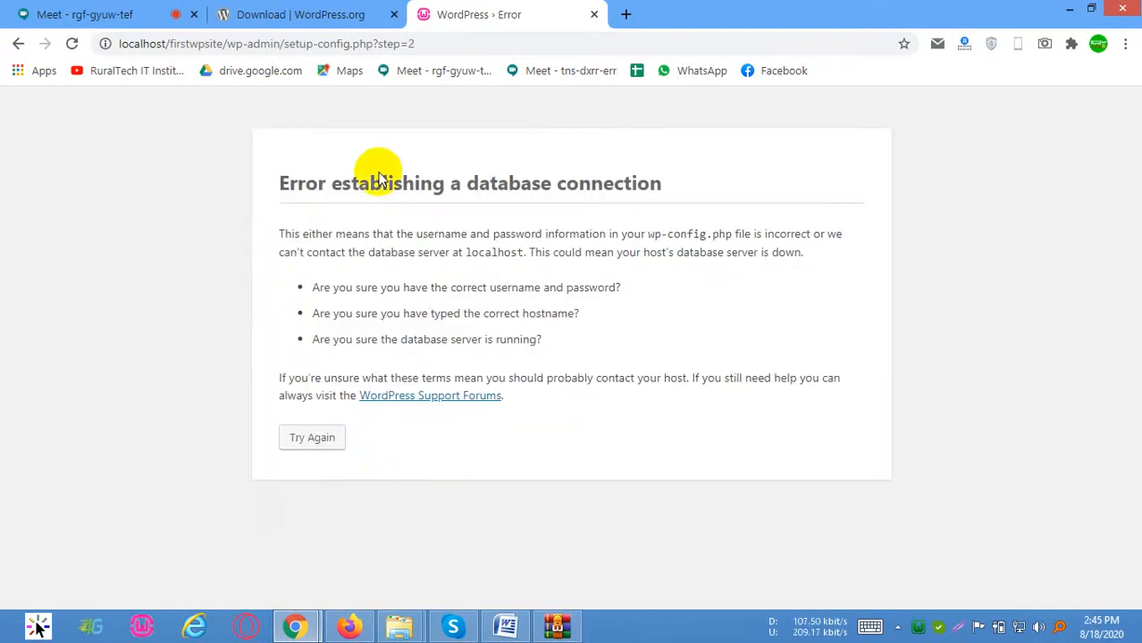
left_click(313, 438)
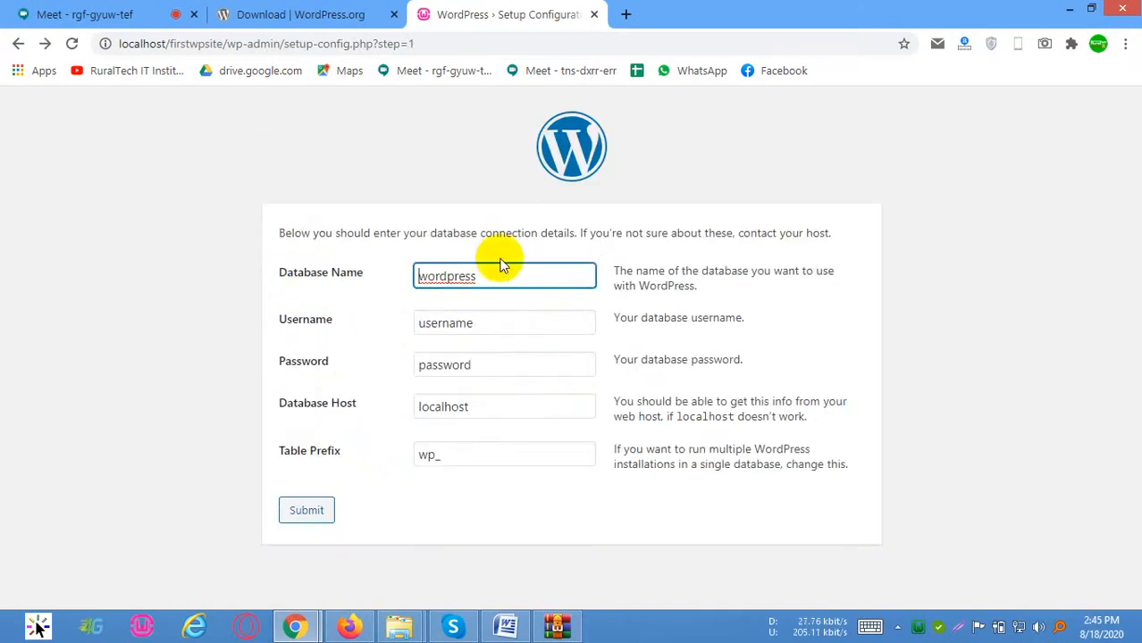
left_click(917, 626)
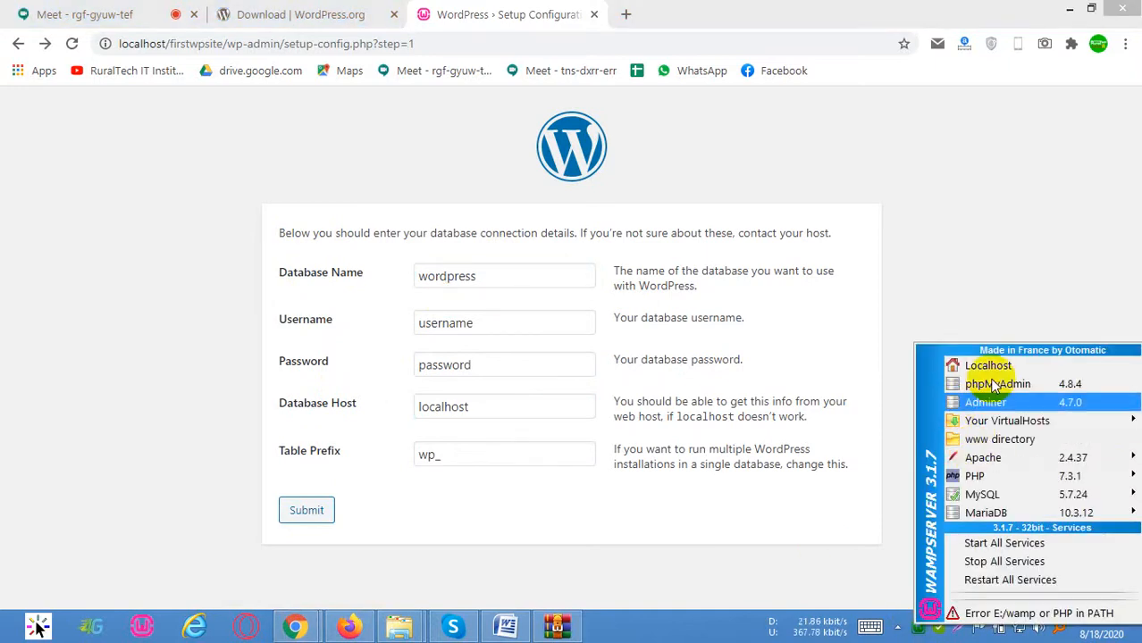
left_click(998, 382)
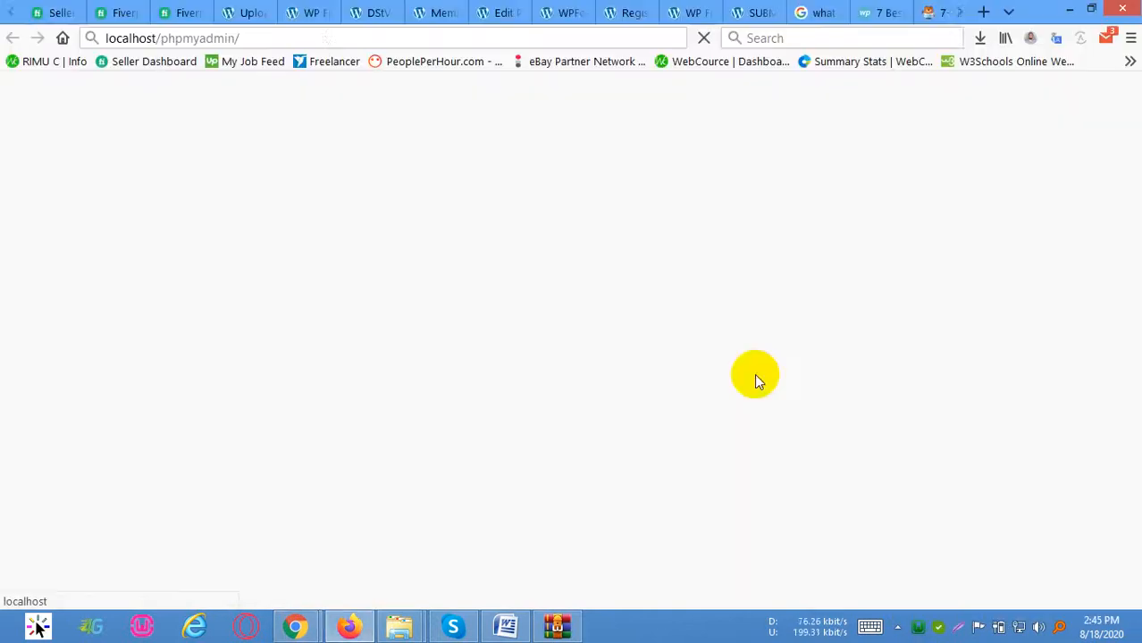
left_click(933, 13)
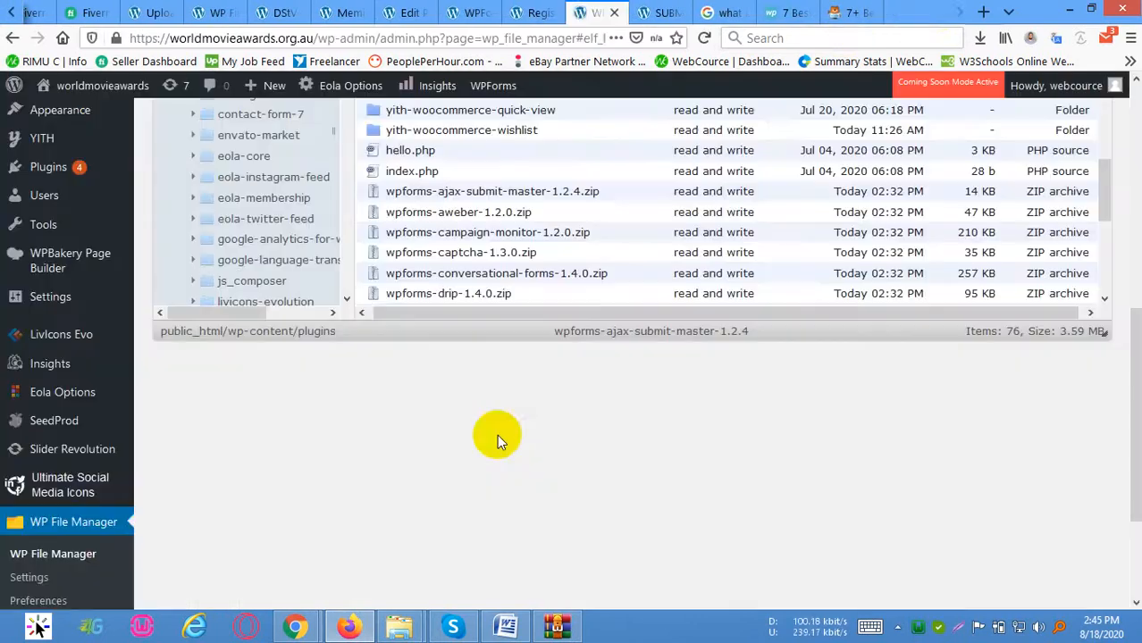
mouse_move(295, 625)
left_click(188, 497)
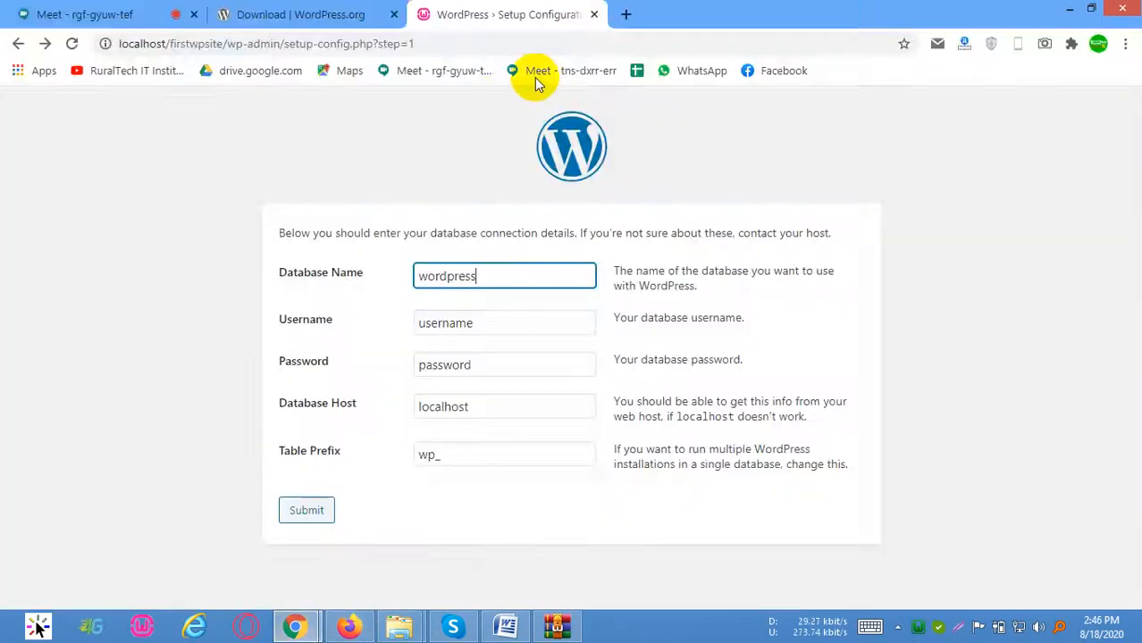
Open the localhost WampServer home page in a new tab and go to phpMyAdmin from there
left_click(626, 15)
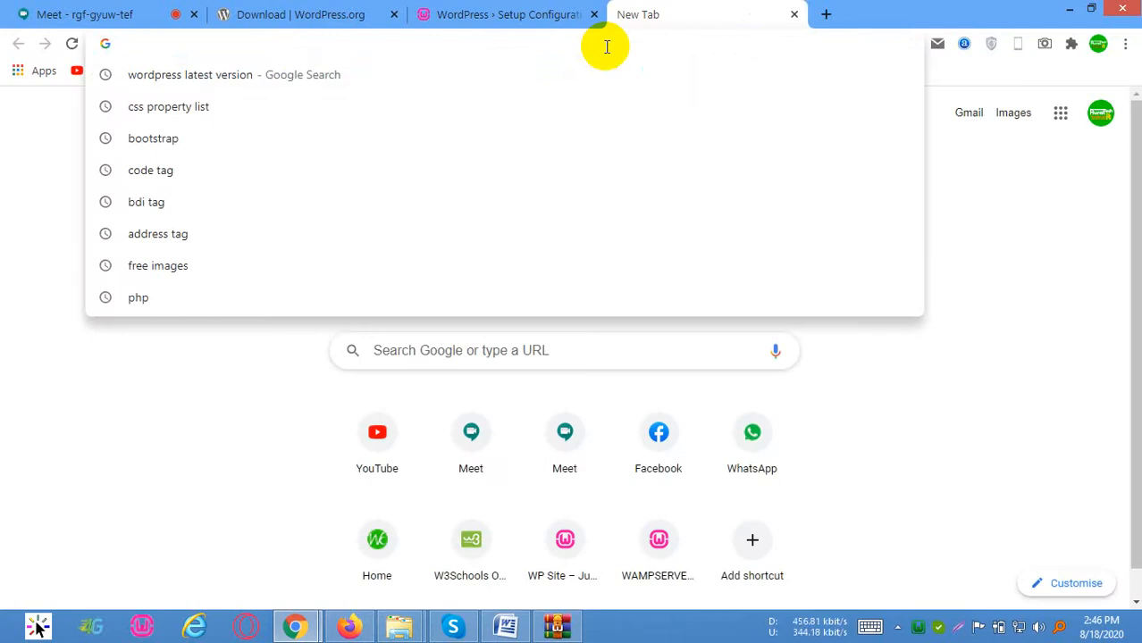
type("p")
key("BackSpace")
key("BackSpace")
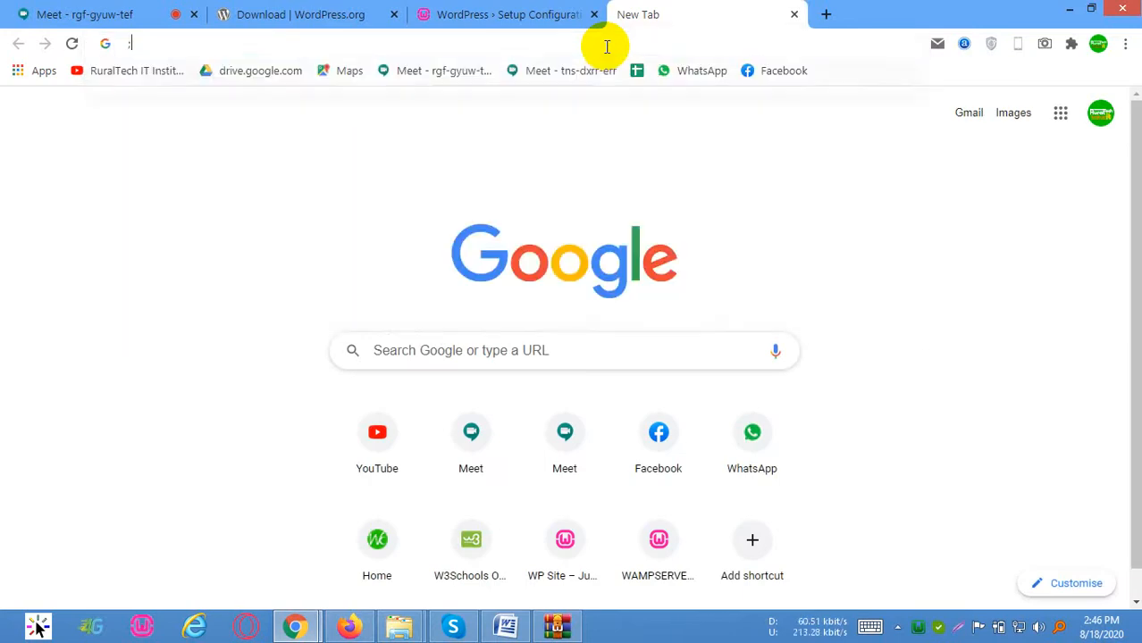
type(":")
key("BackSpace")
type("lo")
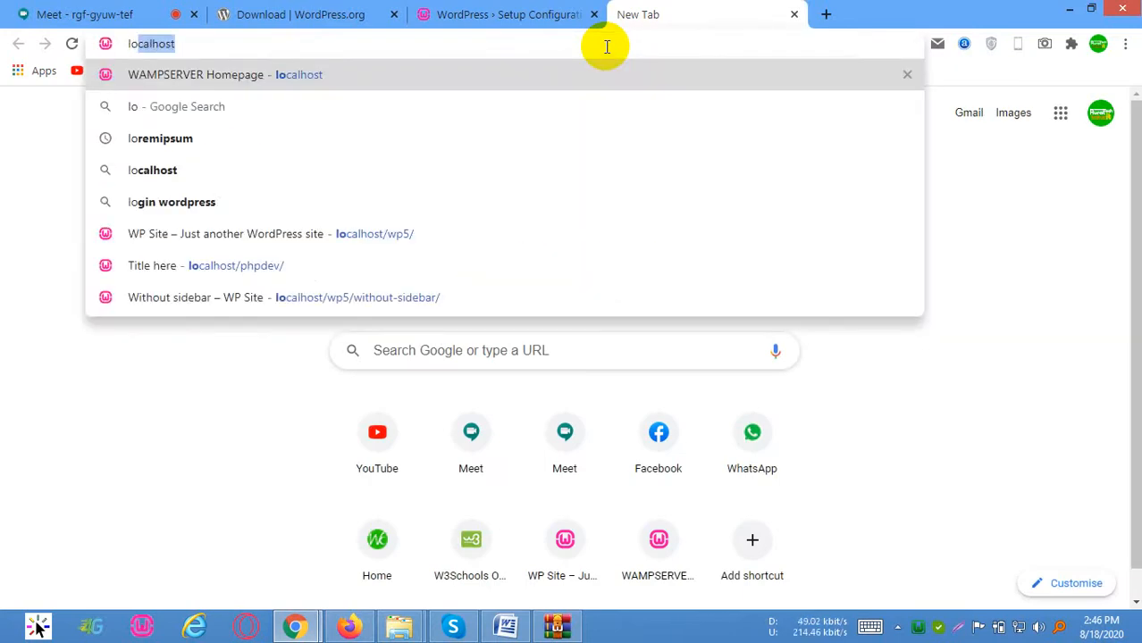
key("Return")
scroll(471, 218, "down", 3)
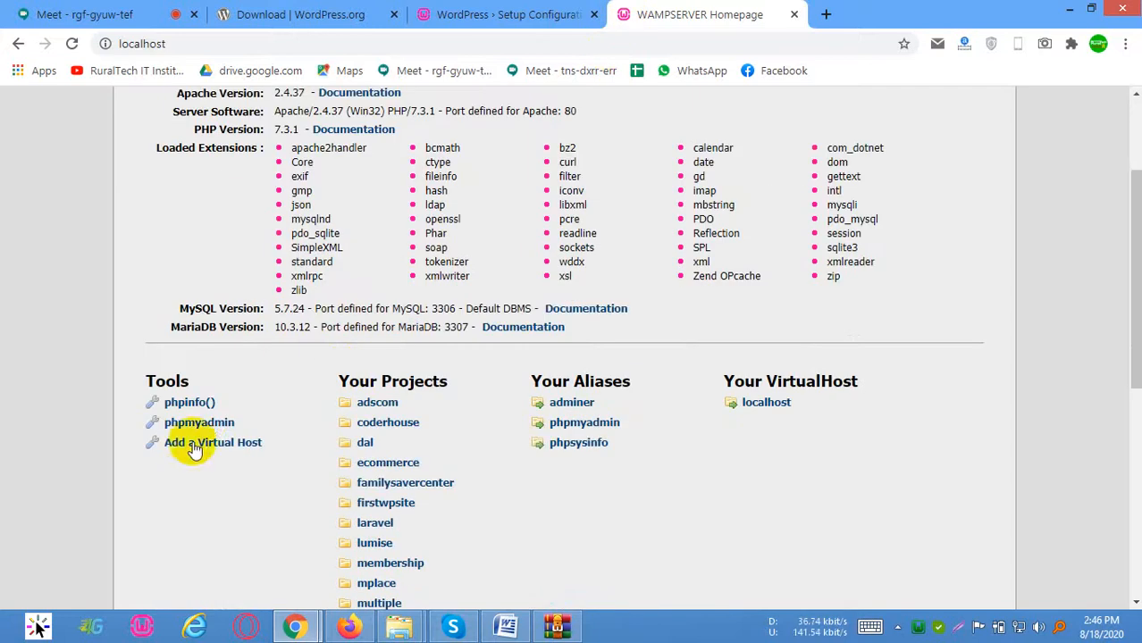
left_click(204, 422)
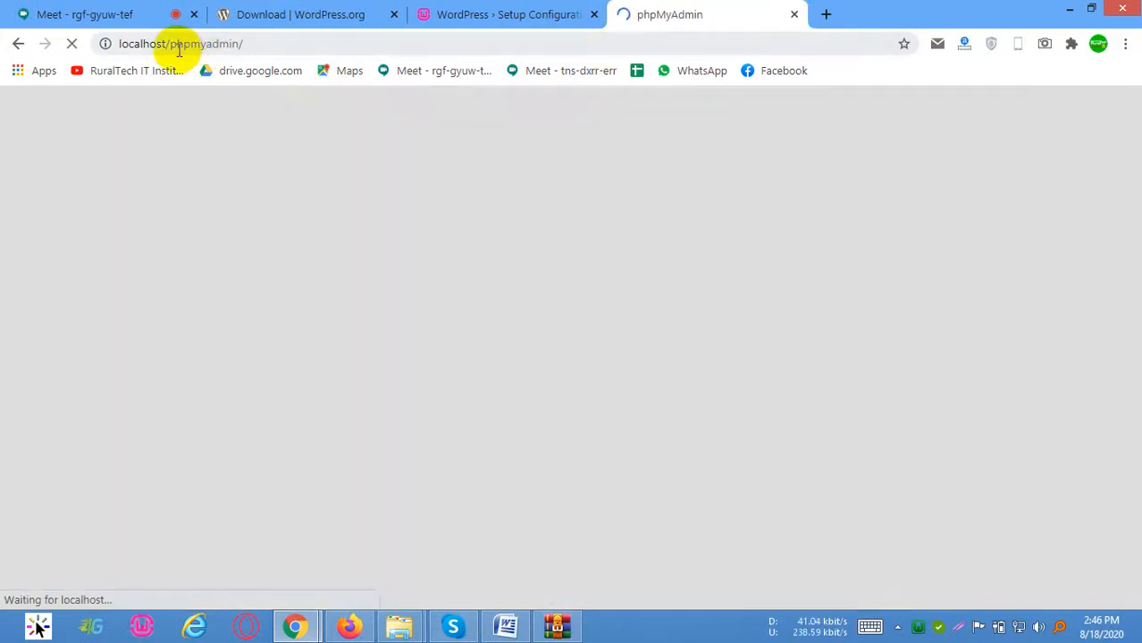
left_click_drag(169, 46, 253, 44)
left_click(285, 46)
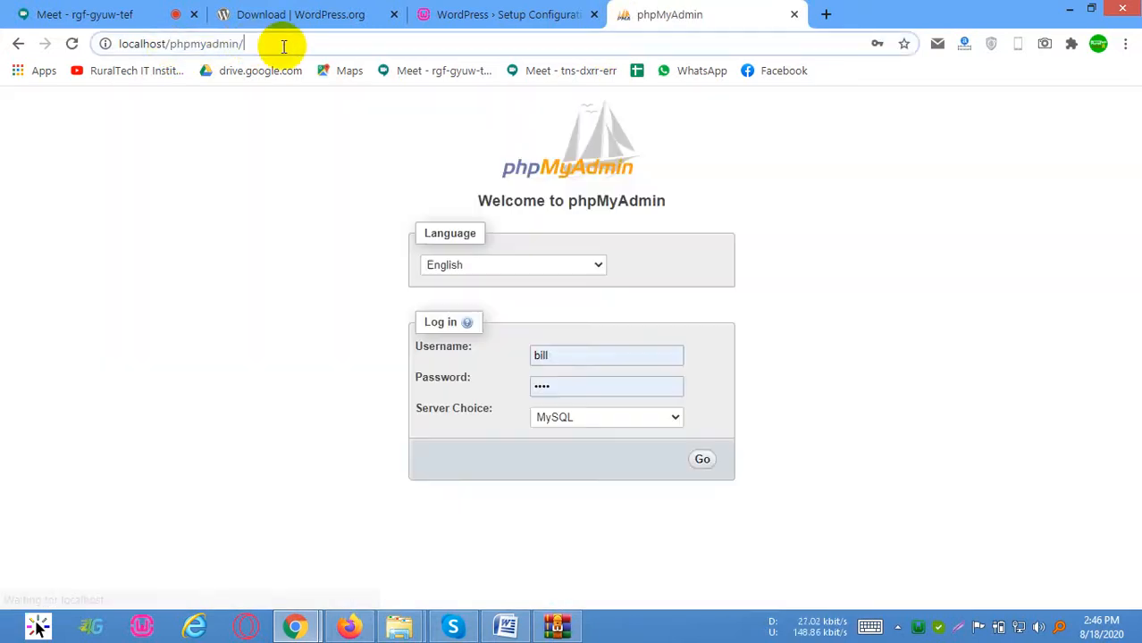
Log in to phpMyAdmin with the username root and the account password
left_click(579, 365)
key("ctrl+a")
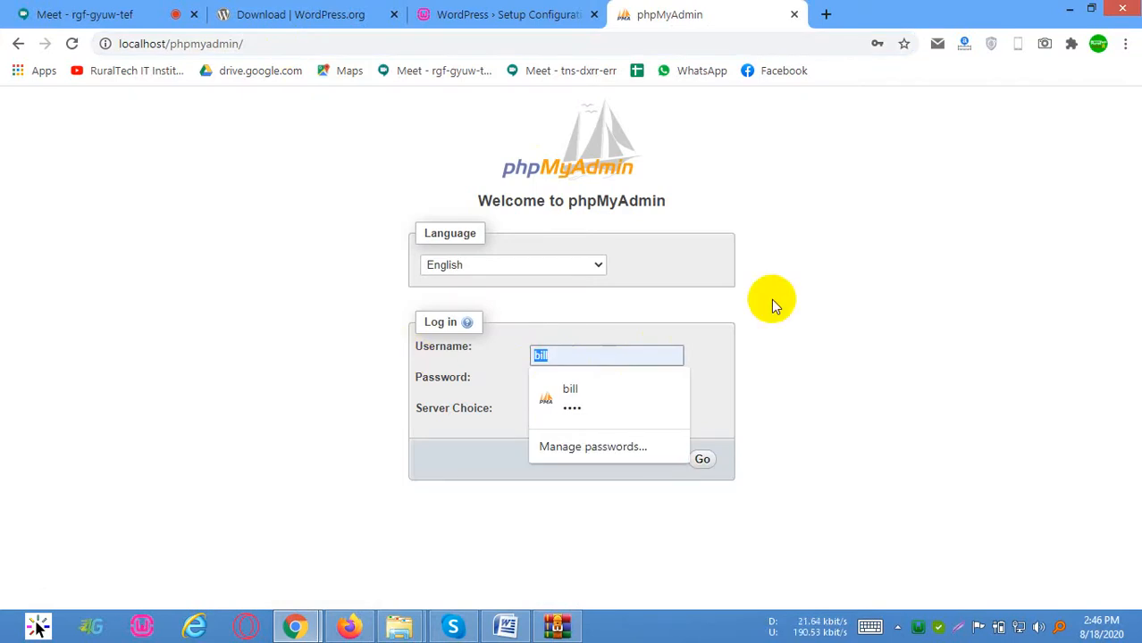
type("root")
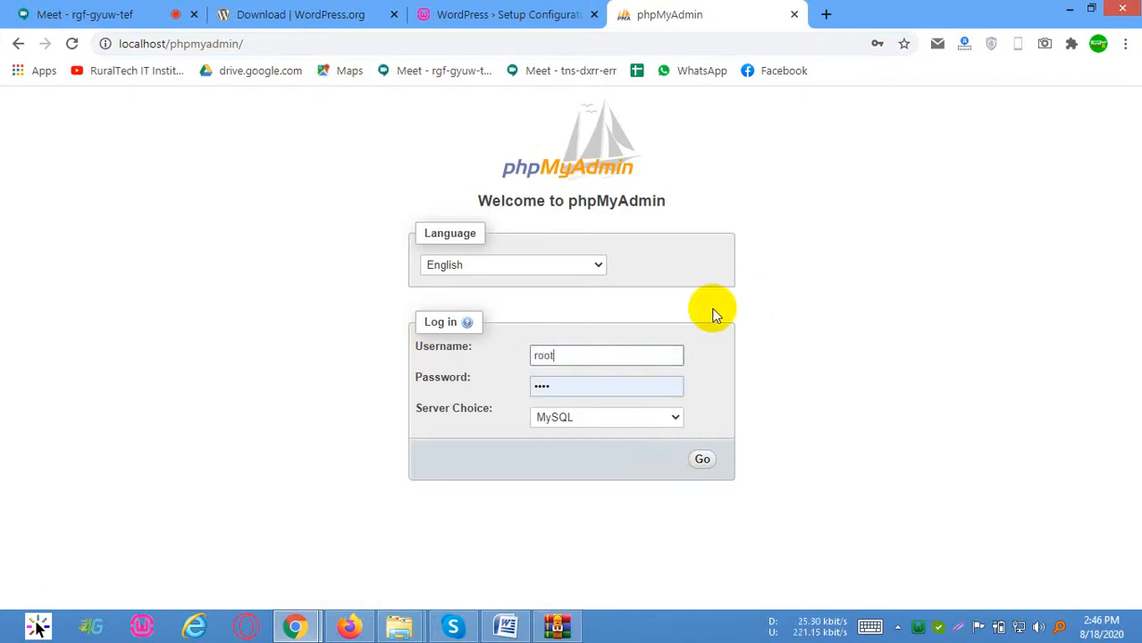
left_click_drag(598, 389, 467, 394)
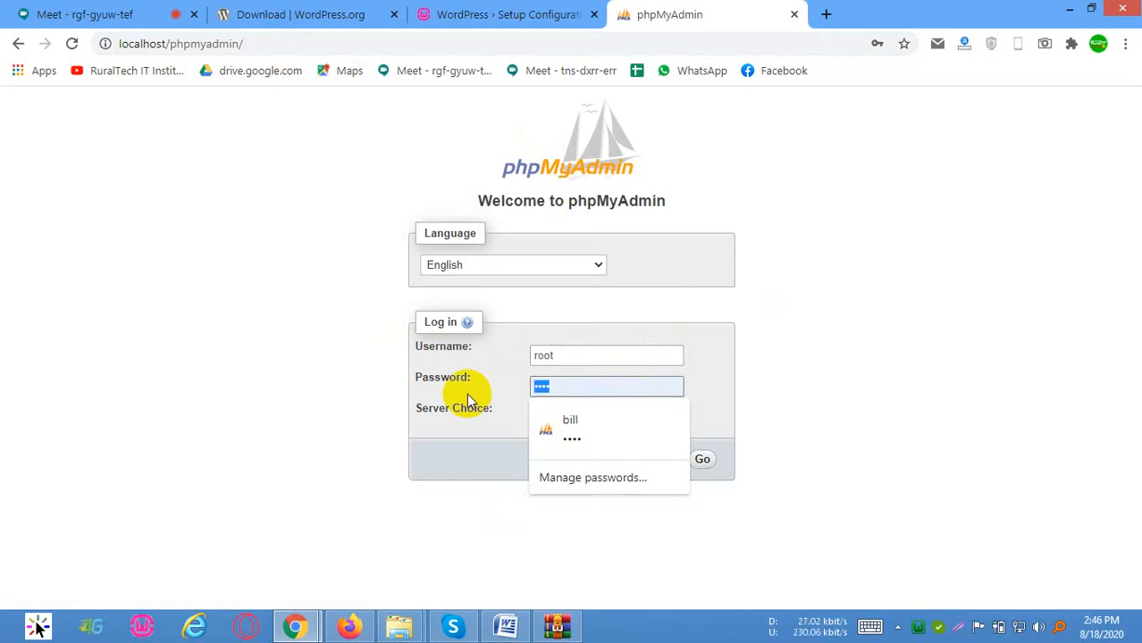
type("••••")
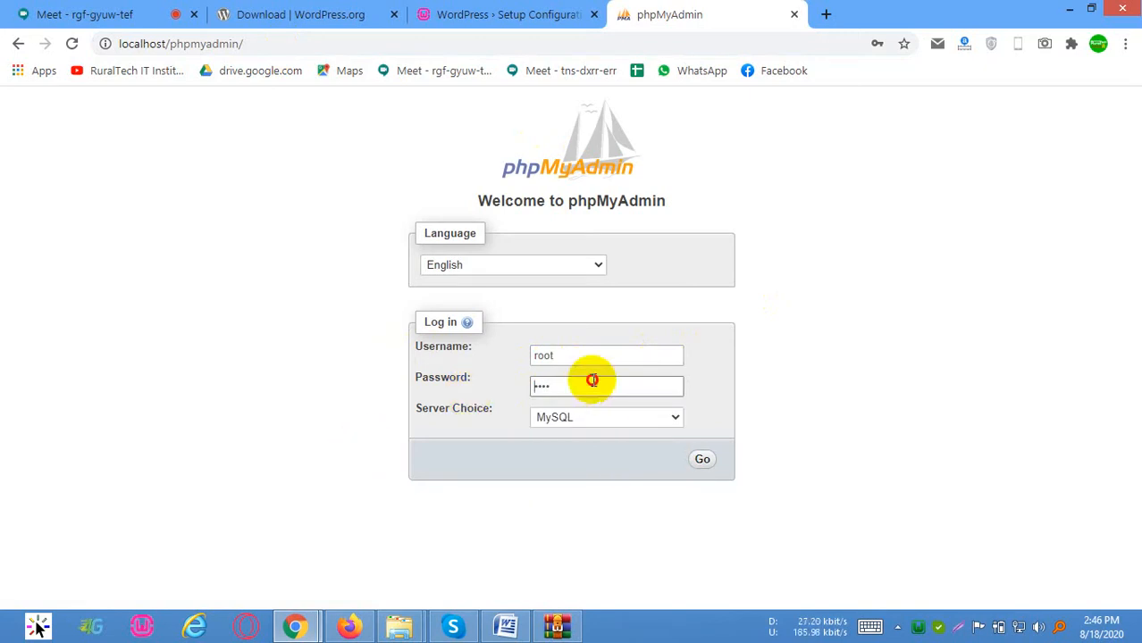
left_click_drag(592, 385, 332, 383)
type("•")
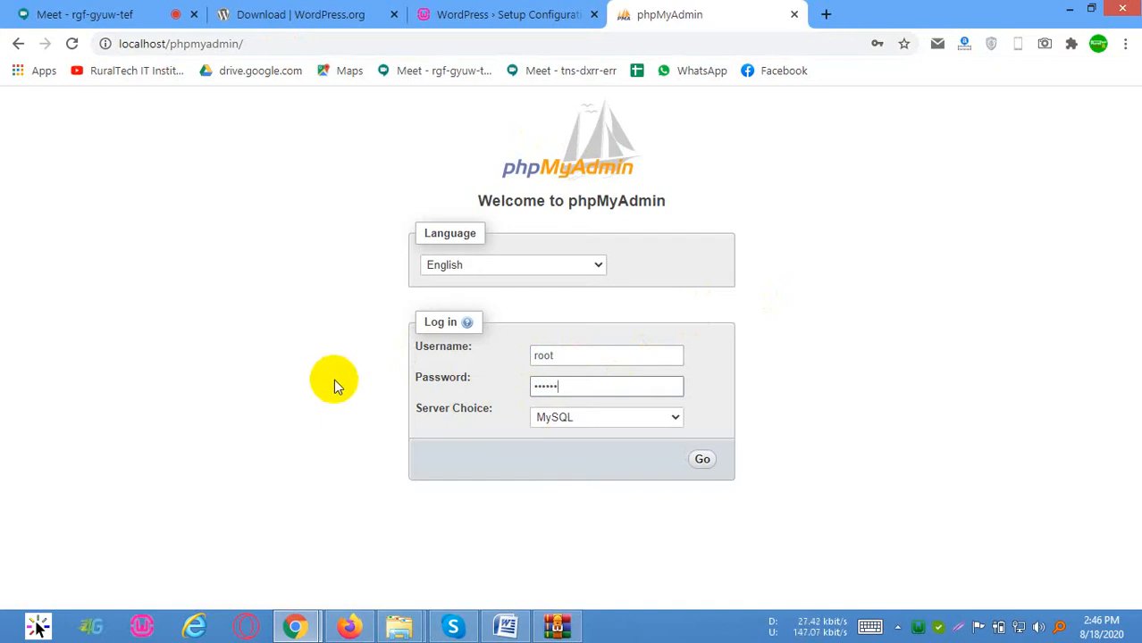
type("•••••••")
left_click(702, 459)
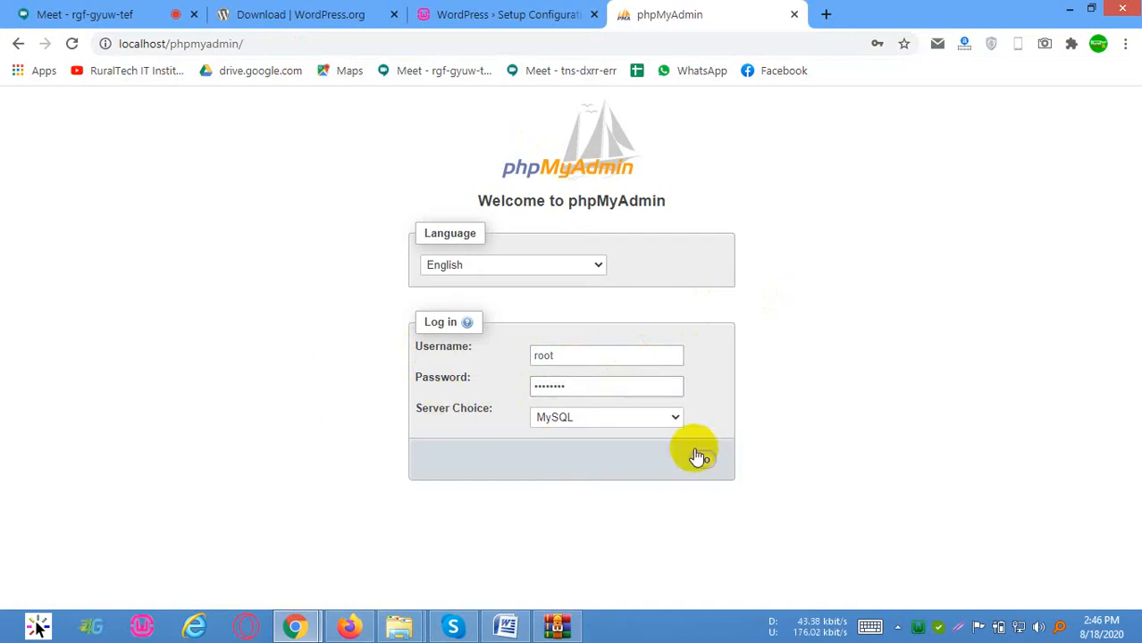
left_click(586, 362)
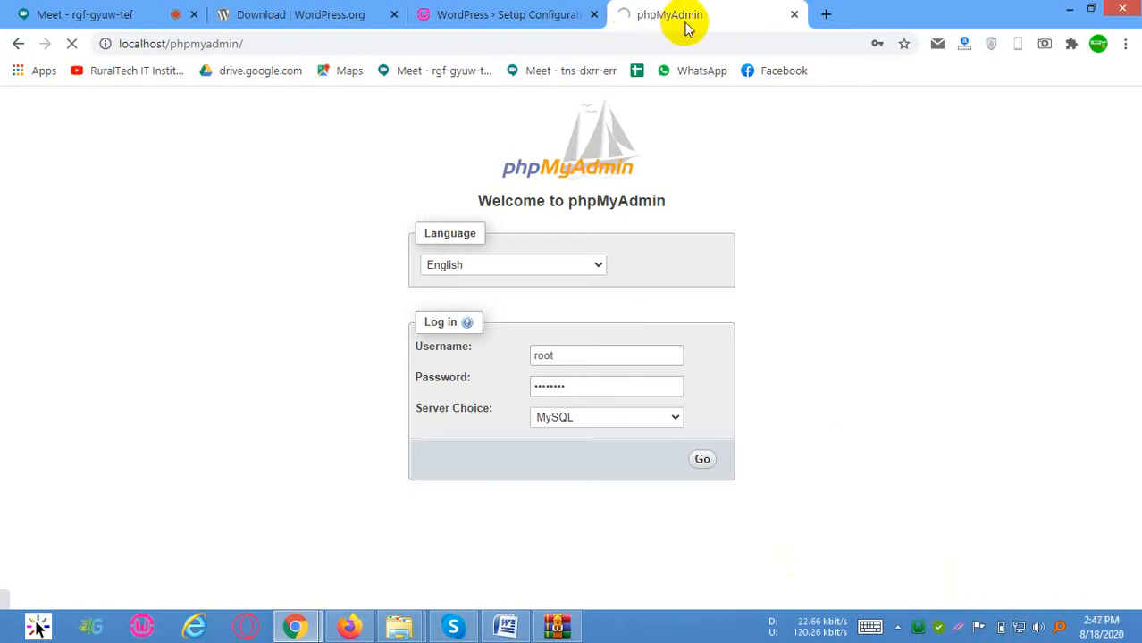
Switch to the Google Meet tab and dismiss the AC adapter warning
left_click(571, 43)
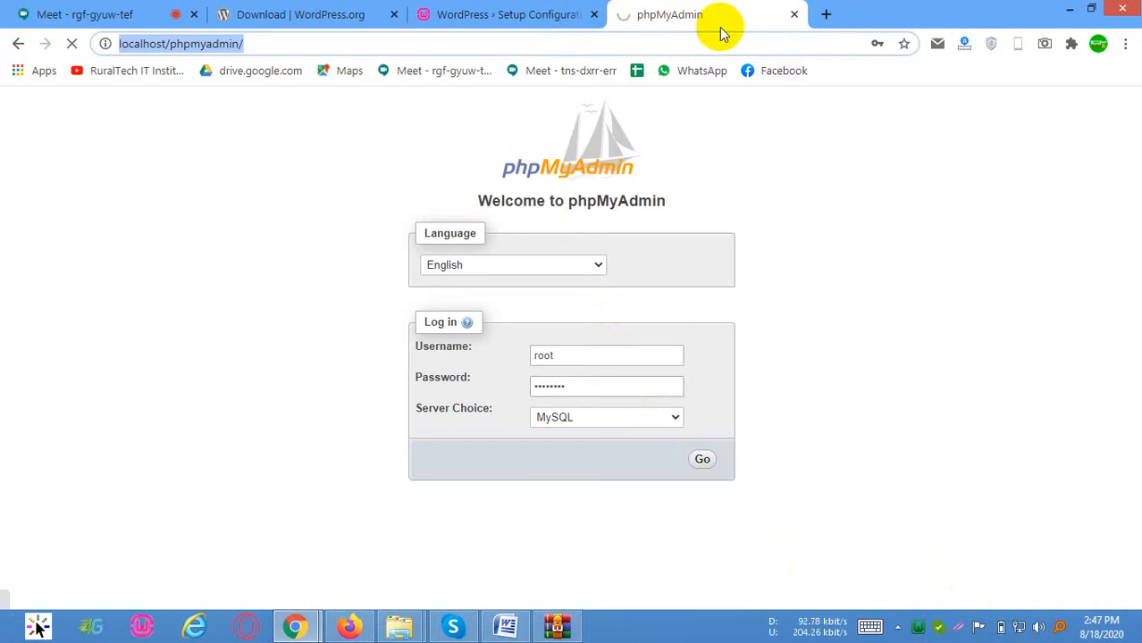
left_click(69, 16)
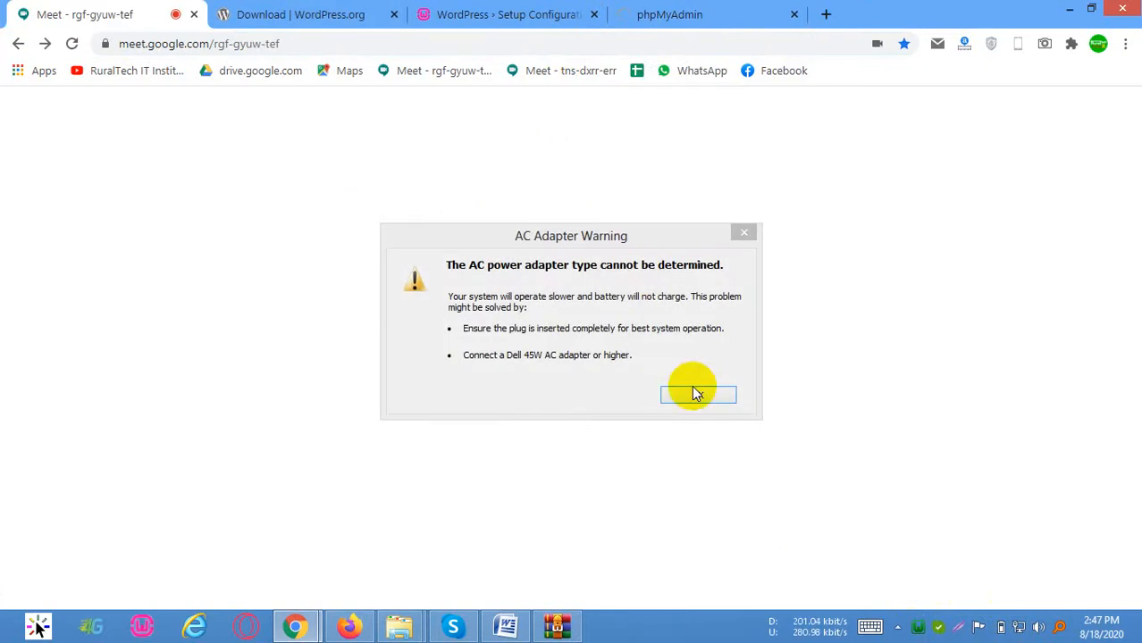
left_click(692, 387)
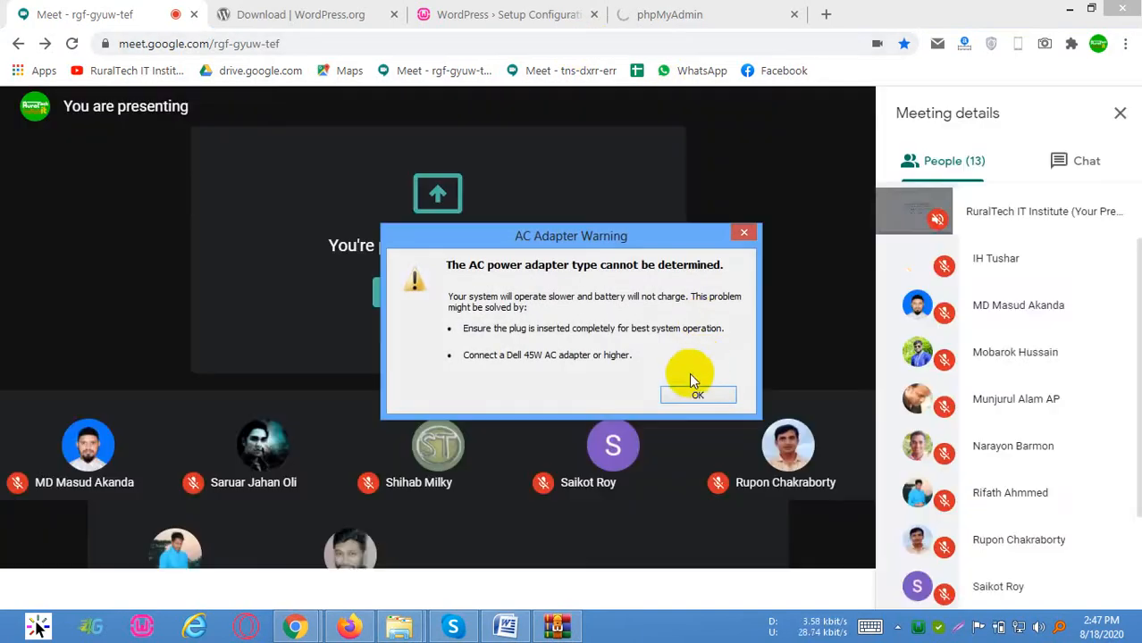
left_click(693, 394)
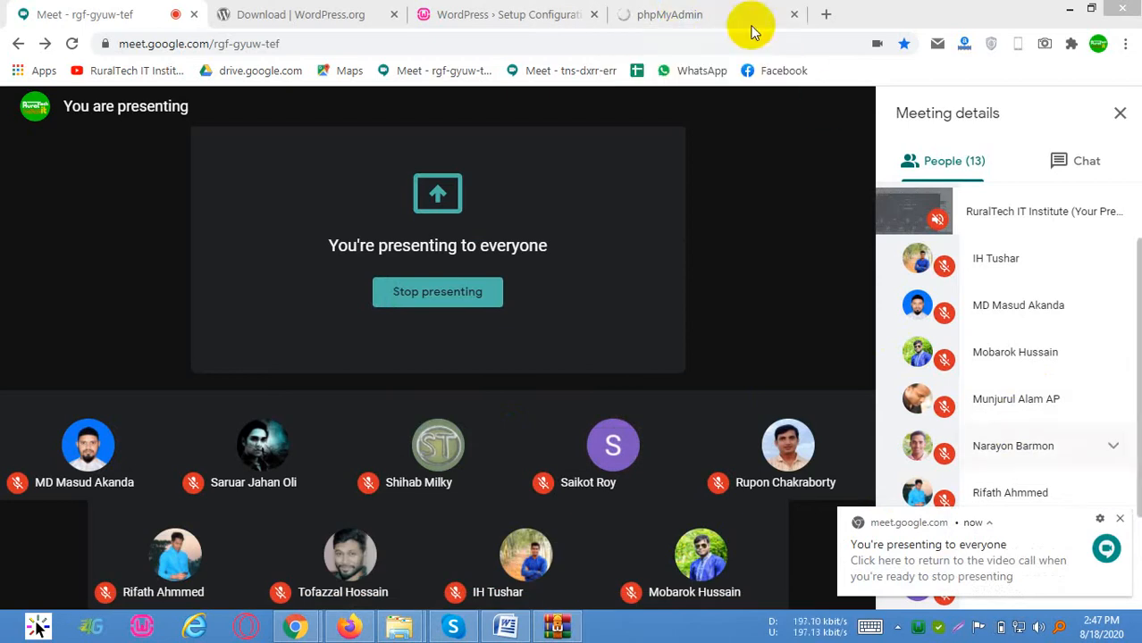
Close the wordpress-5.5.zip archive window and minimize the Chrome and Firefox windows
left_click(714, 15)
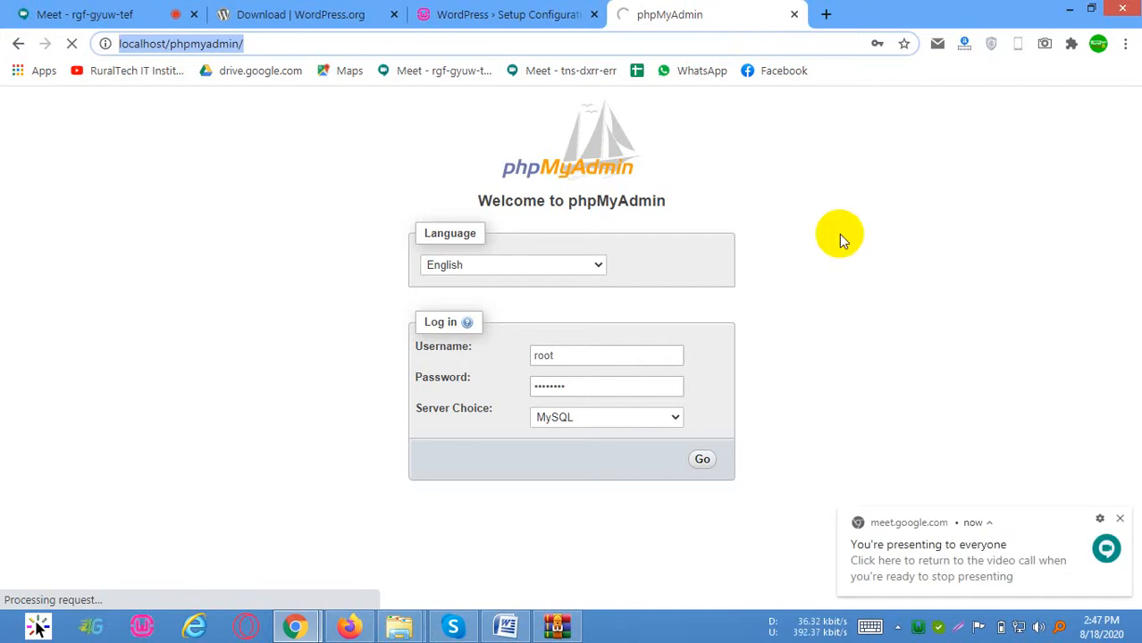
mouse_move(348, 625)
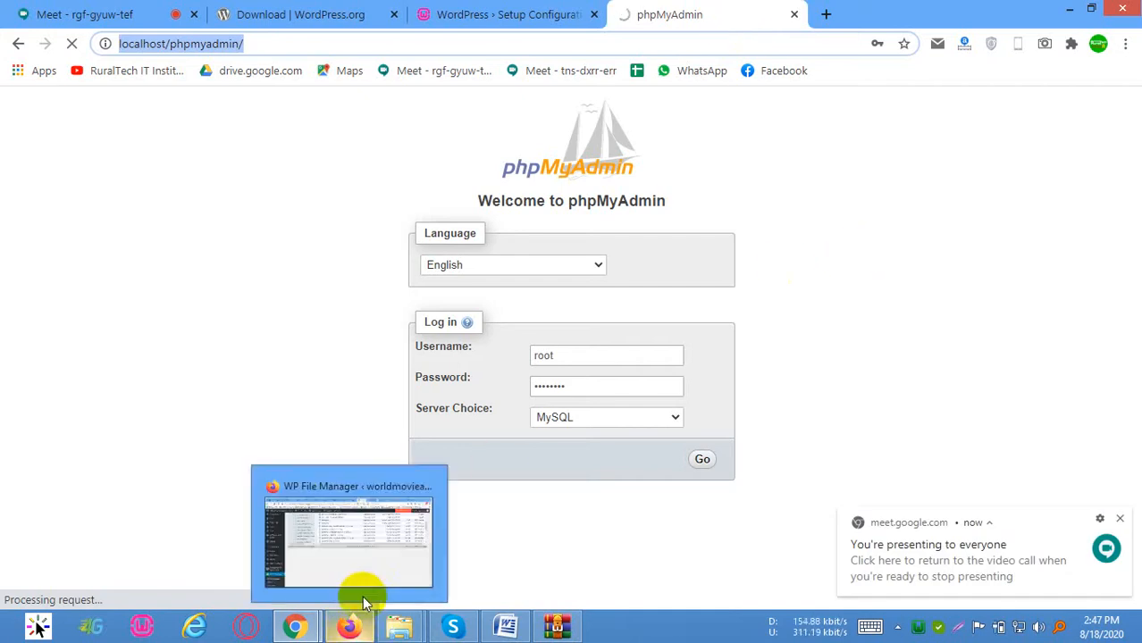
left_click(557, 627)
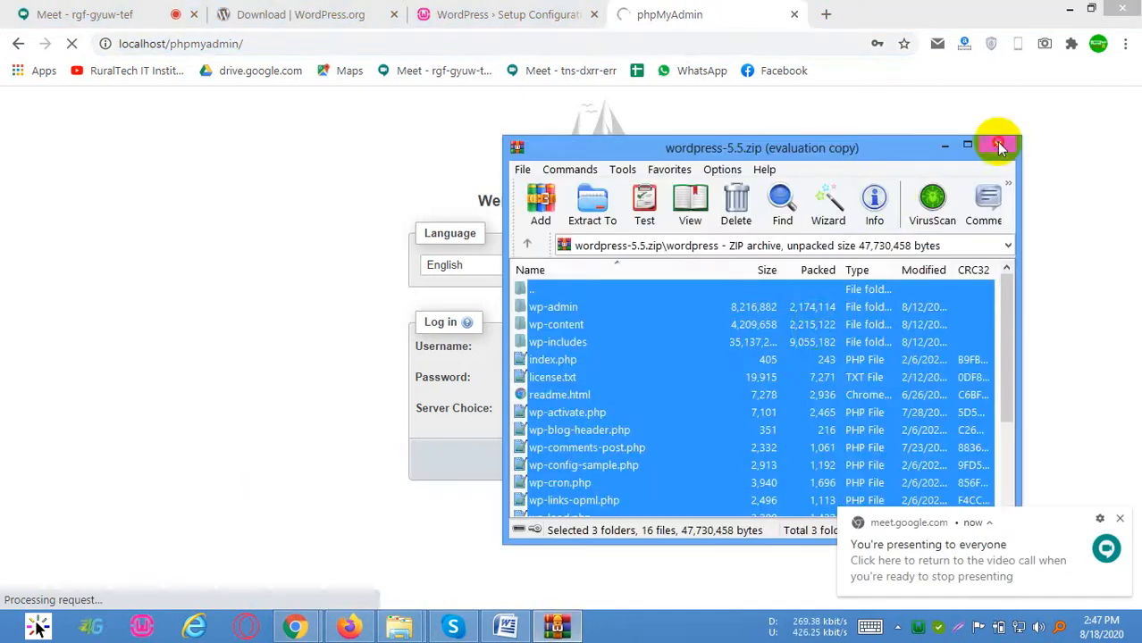
left_click(997, 144)
left_click(1070, 8)
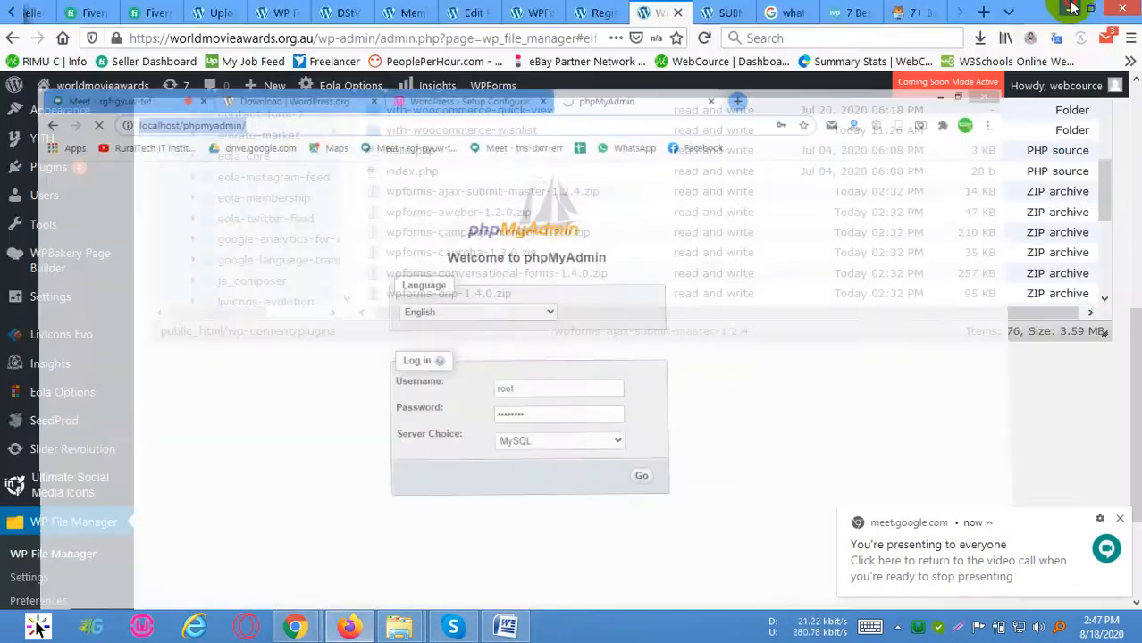
left_click(1070, 8)
Refresh the desktop and close the wpforms-addons folder and Skype windows
right_click(1034, 167)
left_click(1022, 182)
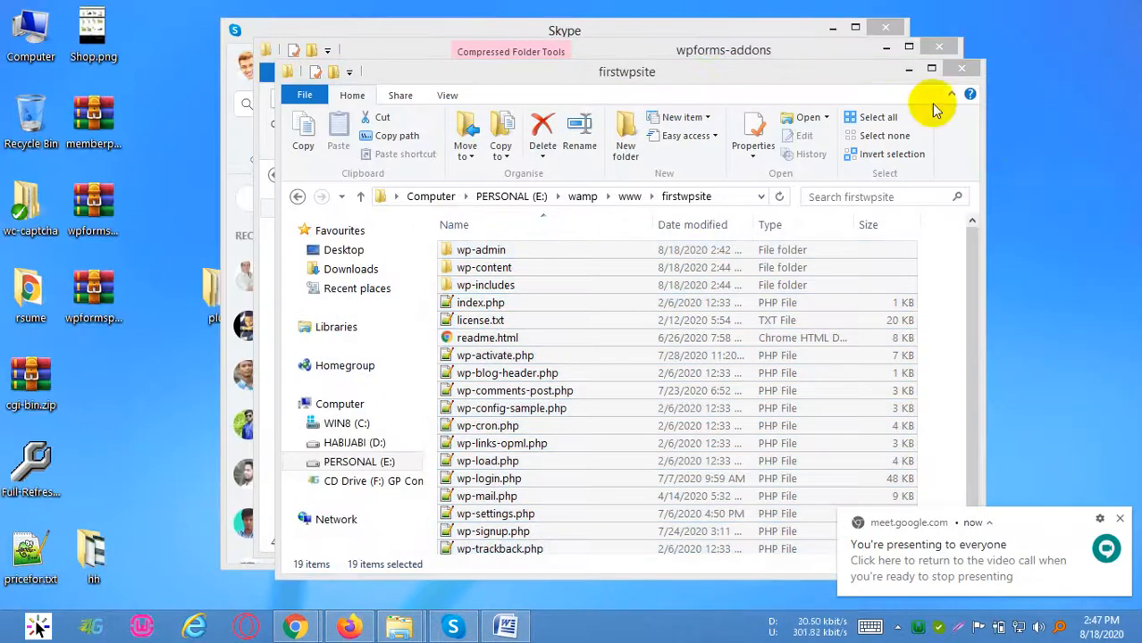
left_click(938, 47)
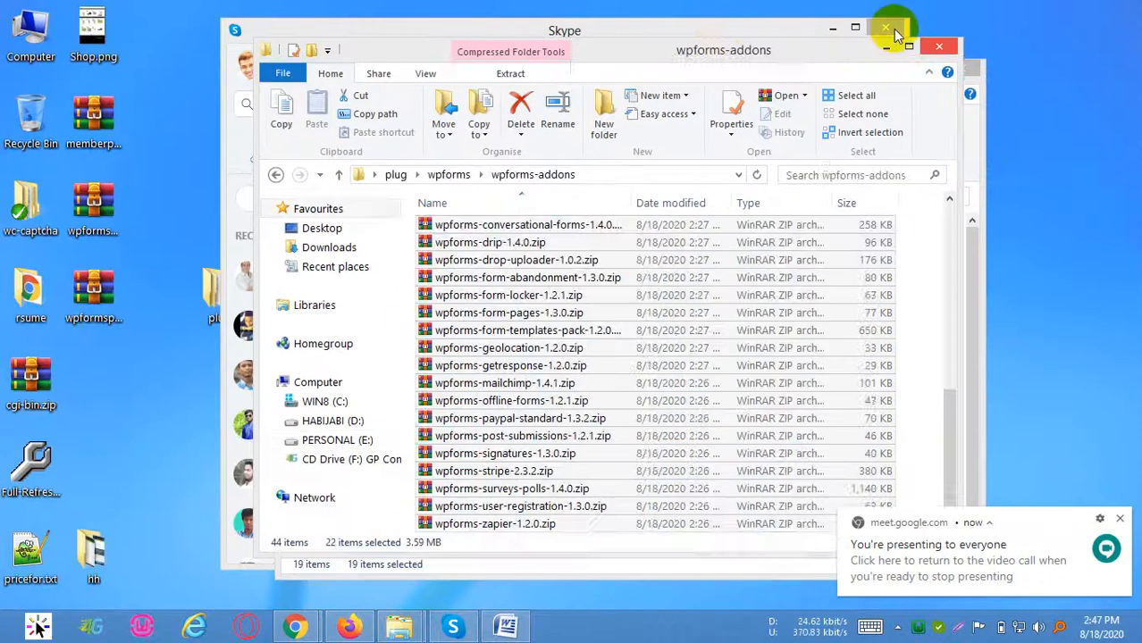
left_click(883, 30)
Refresh the desktop again and dismiss the AC adapter warning
right_click(992, 188)
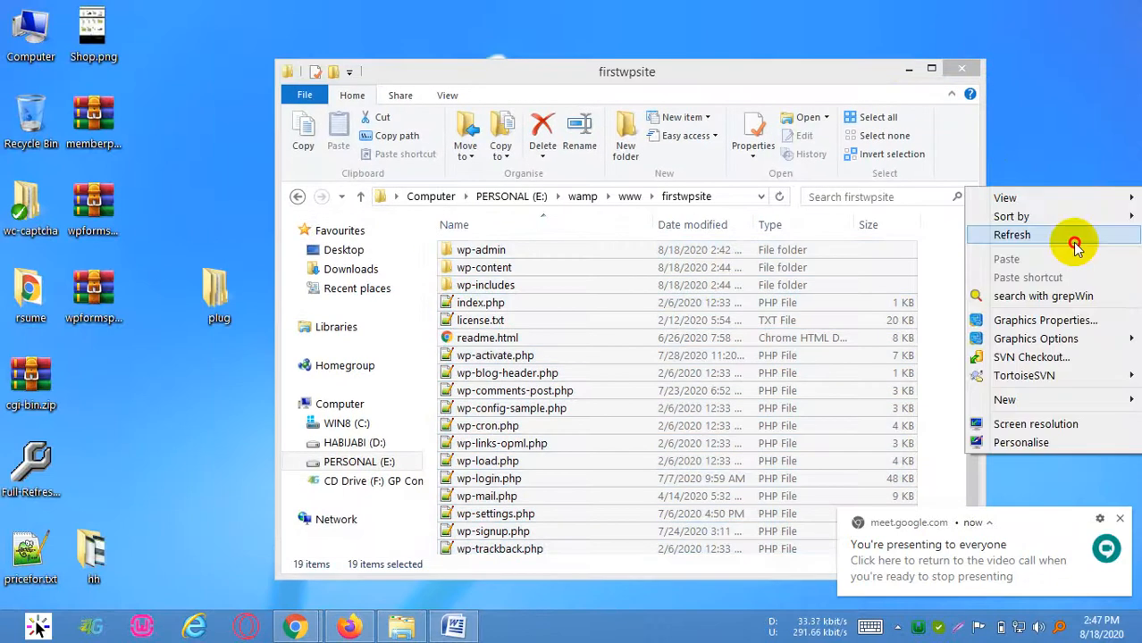
left_click(1076, 236)
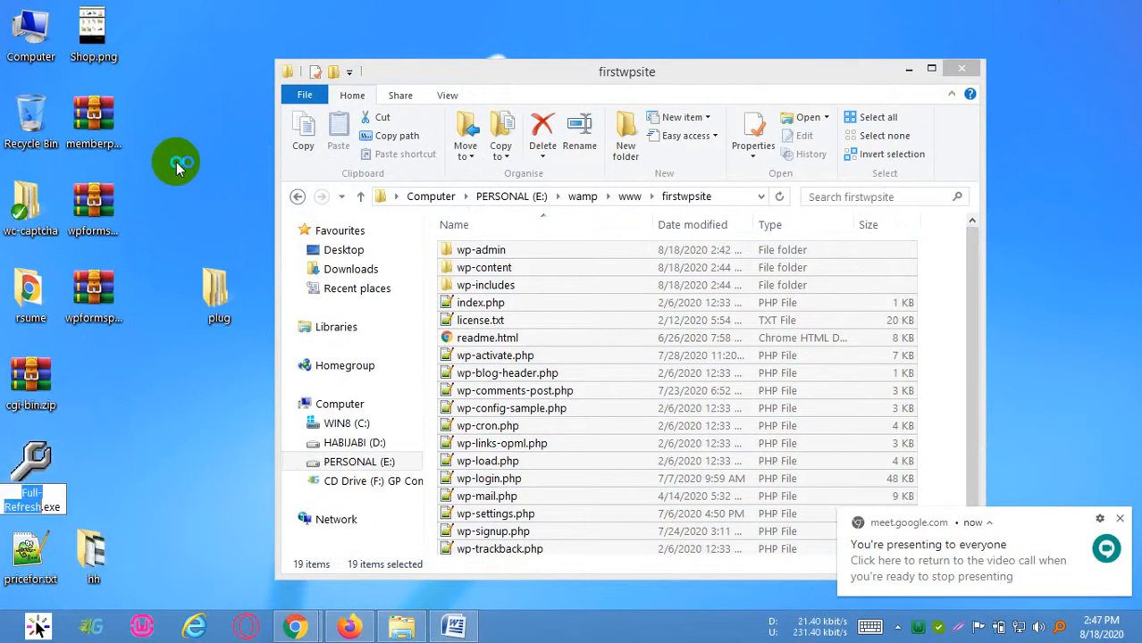
right_click(176, 161)
left_click(199, 210)
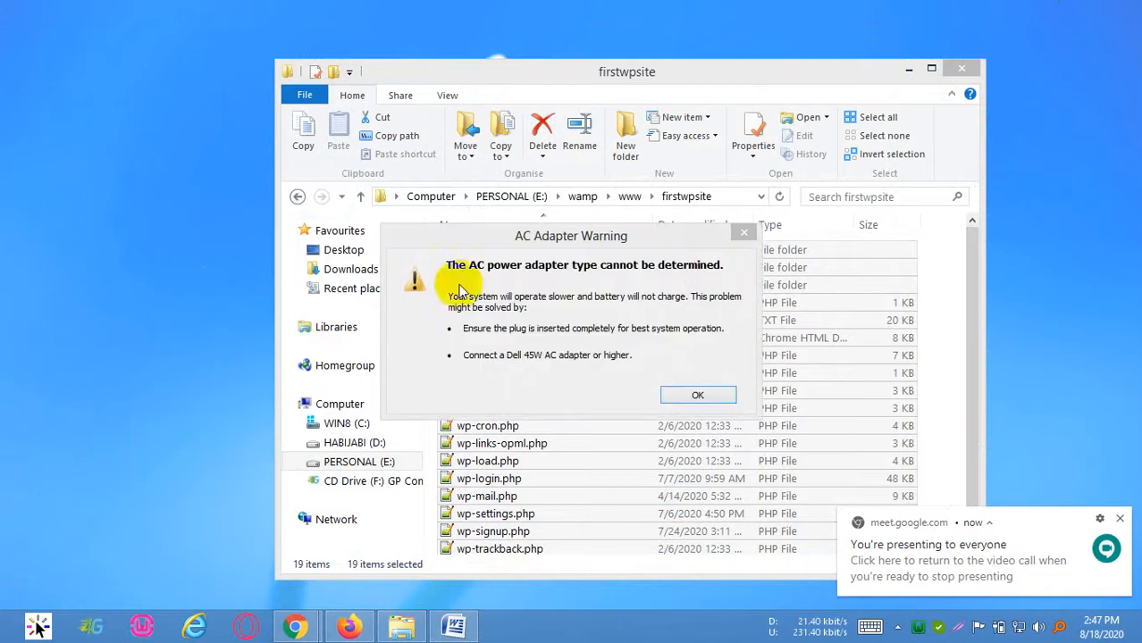
left_click(686, 397)
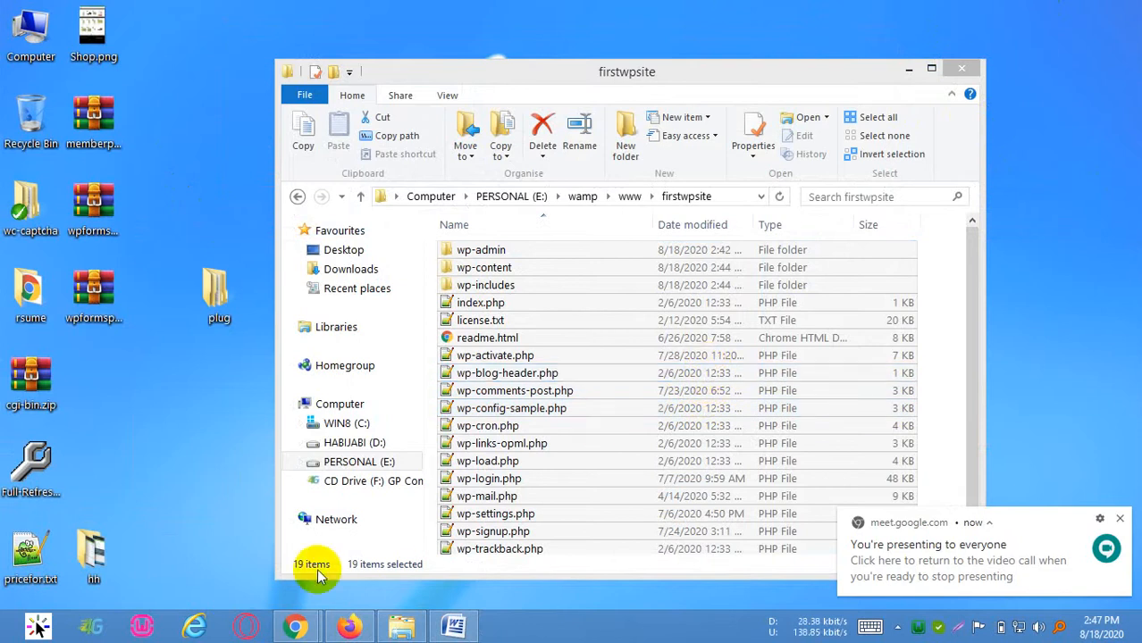
Run Full-Refresh.exe from the desktop and refresh the desktop several times
right_click(227, 191)
left_click(40, 469)
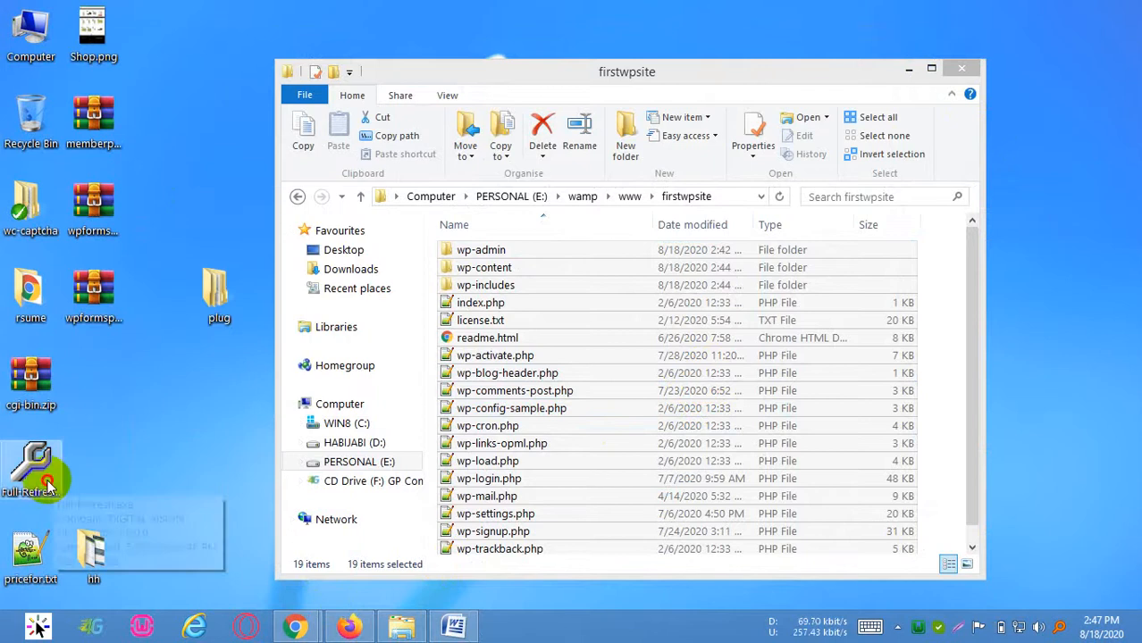
right_click(161, 54)
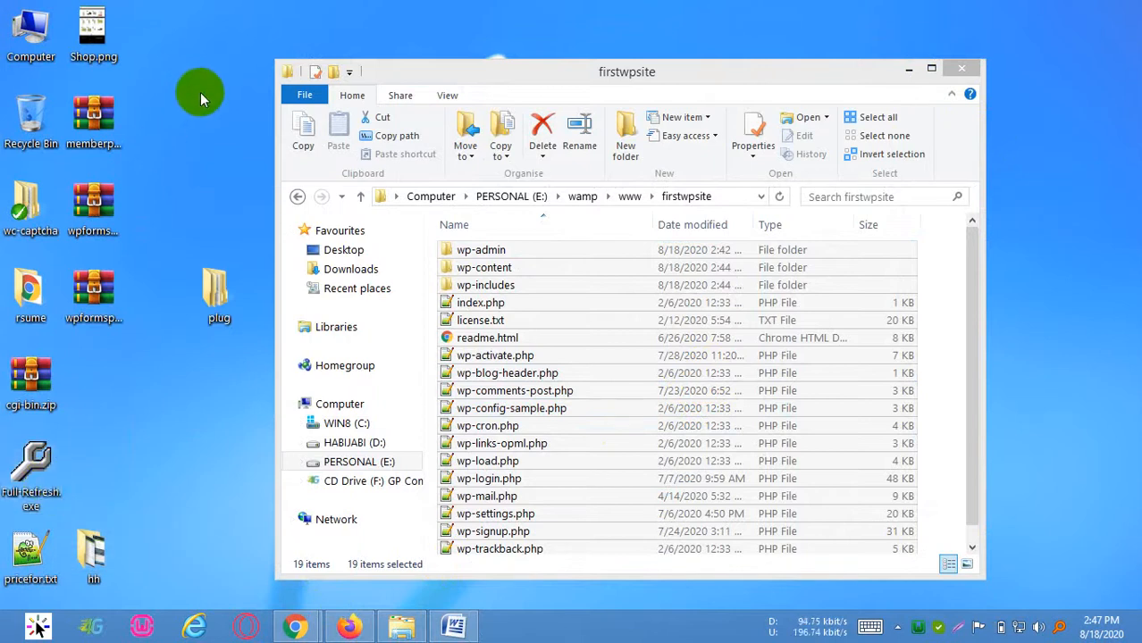
left_click(207, 102)
right_click(161, 112)
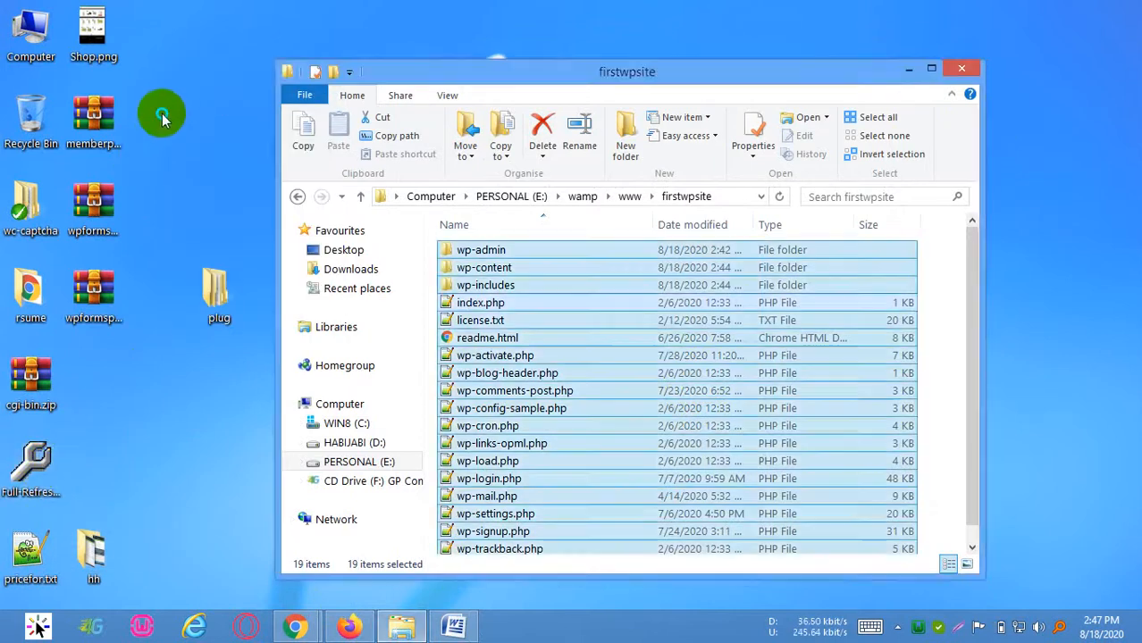
left_click(203, 161)
right_click(193, 109)
left_click(214, 158)
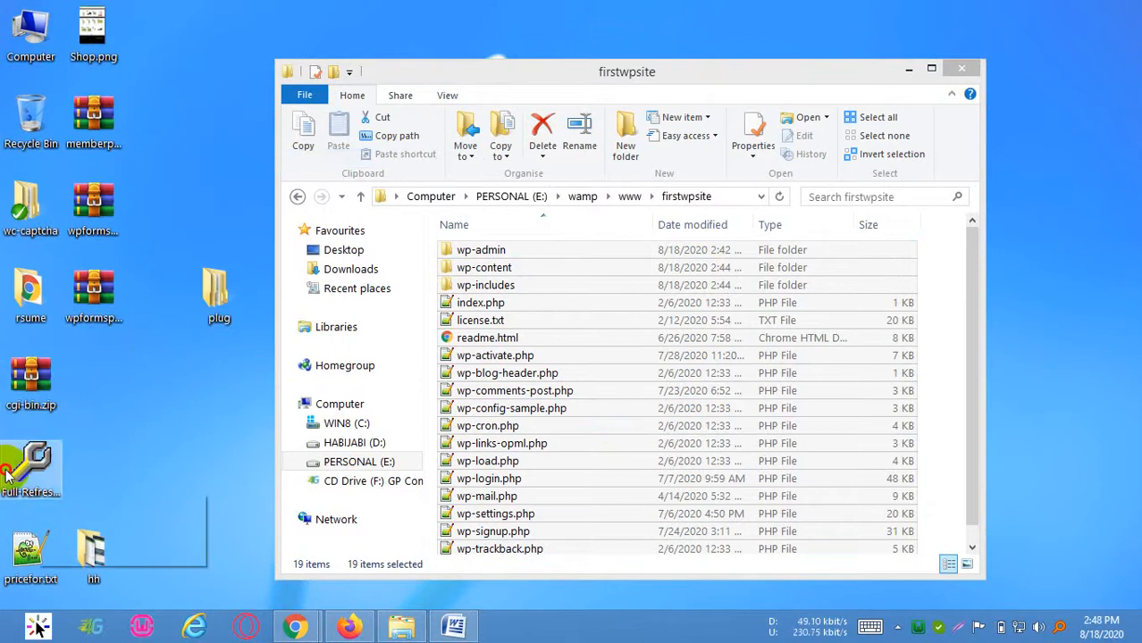
right_click(151, 103)
left_click(193, 150)
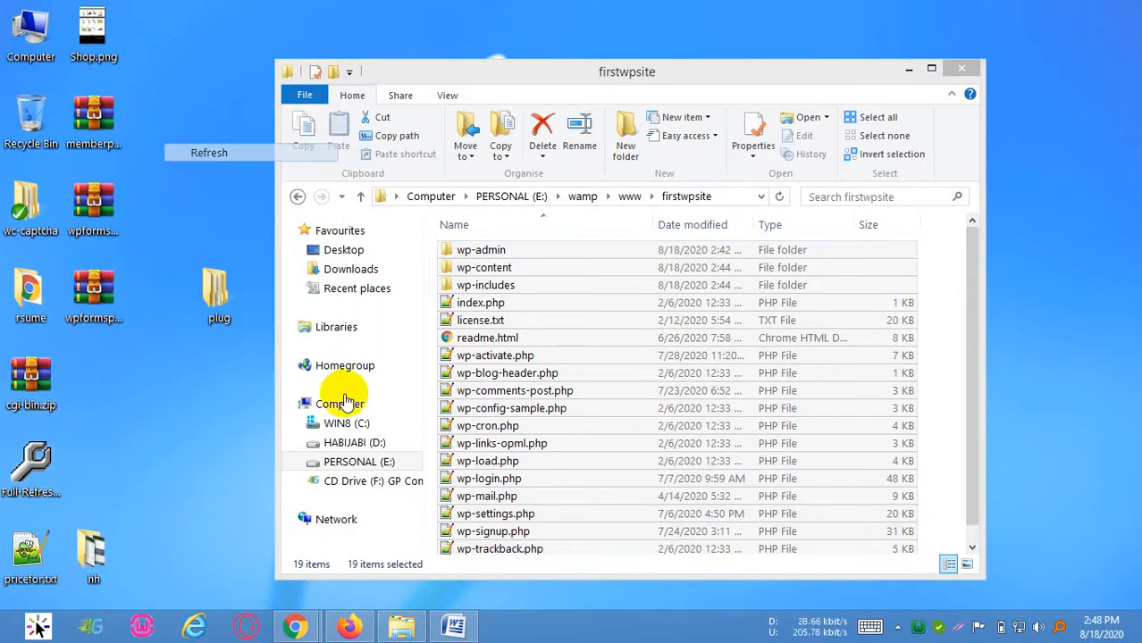
double_click(55, 475)
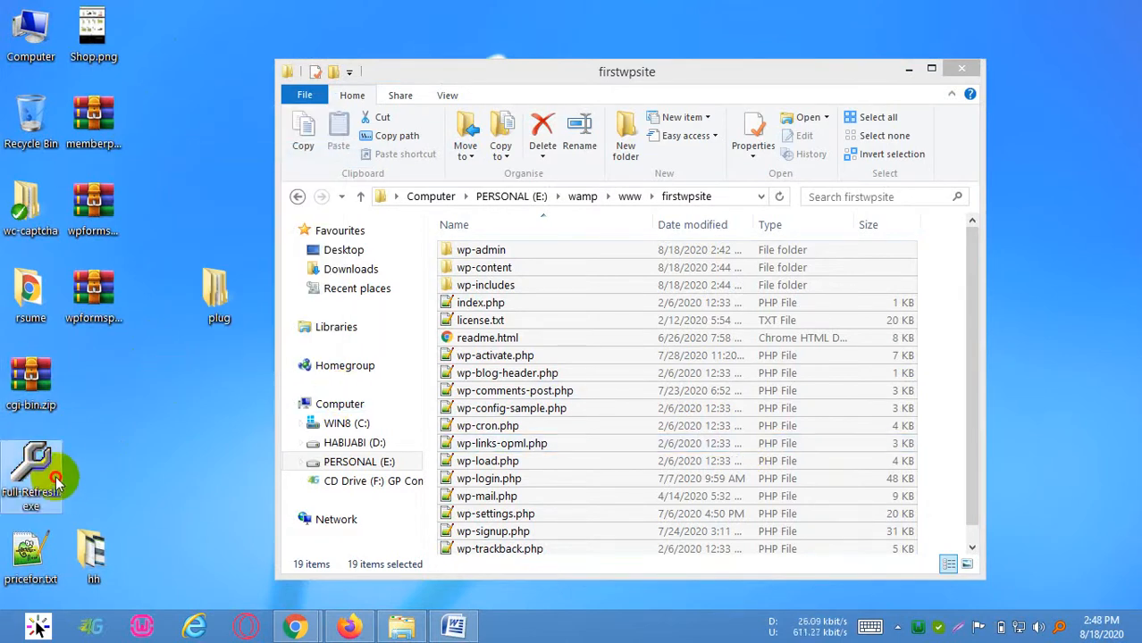
right_click(190, 115)
left_click(233, 164)
double_click(31, 476)
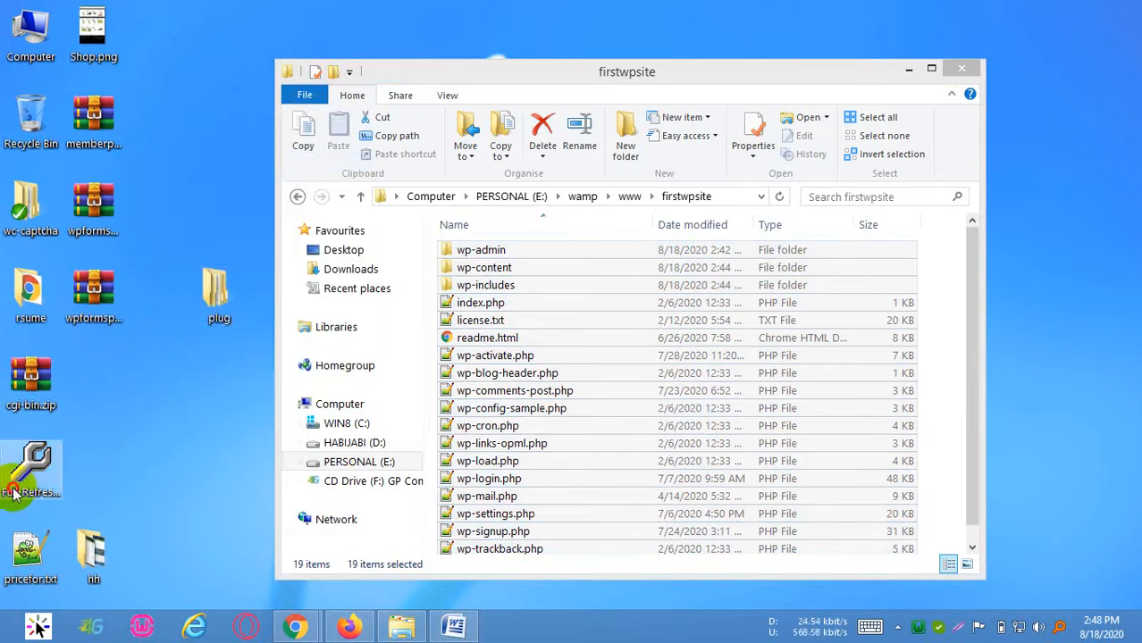
right_click(229, 188)
left_click(239, 192)
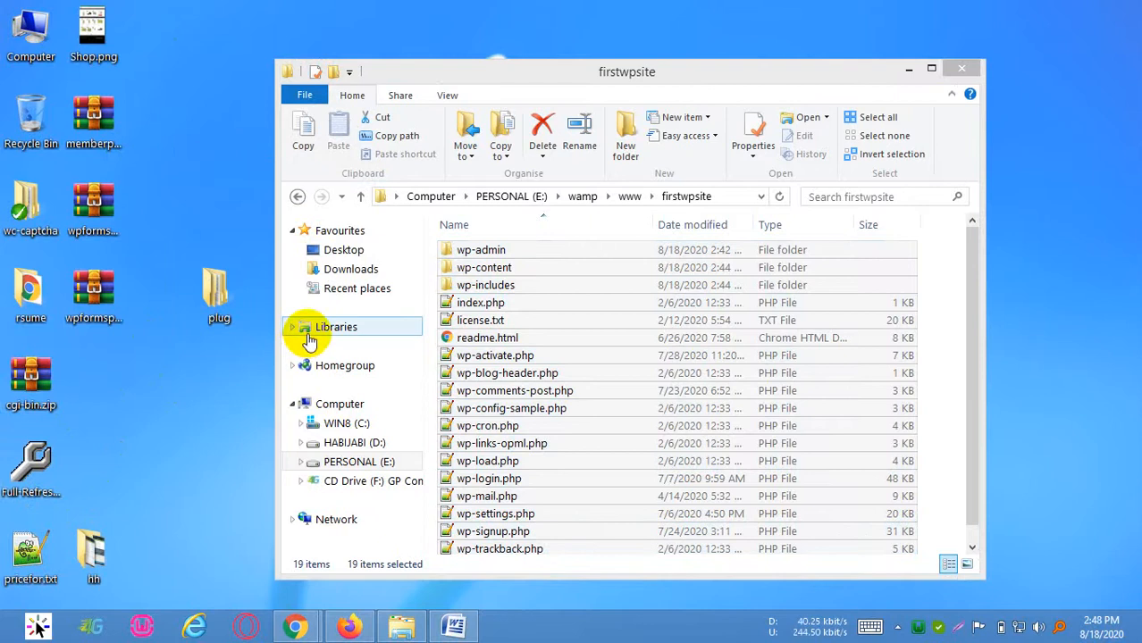
left_click(109, 320)
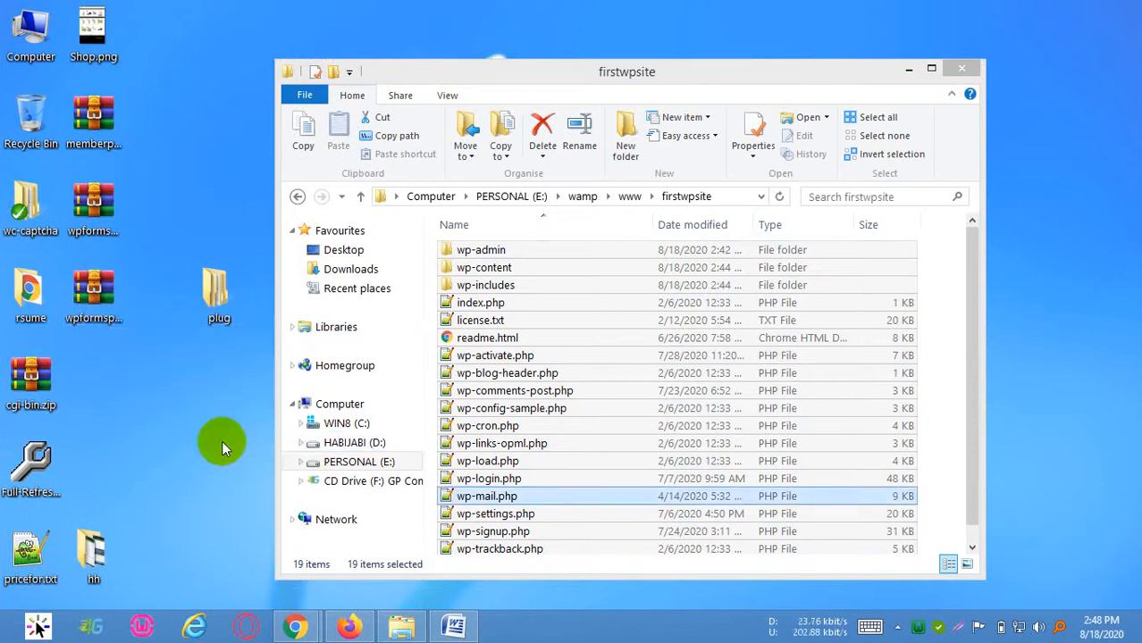
right_click(194, 168)
left_click(221, 216)
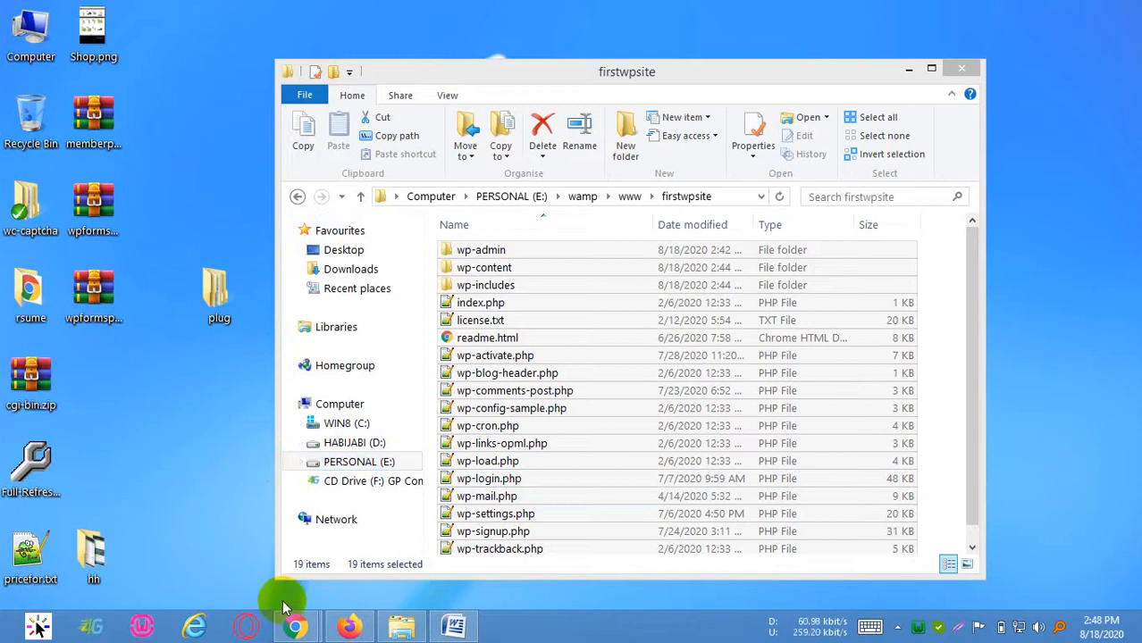
Switch back to the phpMyAdmin tab in Chrome and open the server's Databases page
mouse_move(293, 623)
left_click(224, 496)
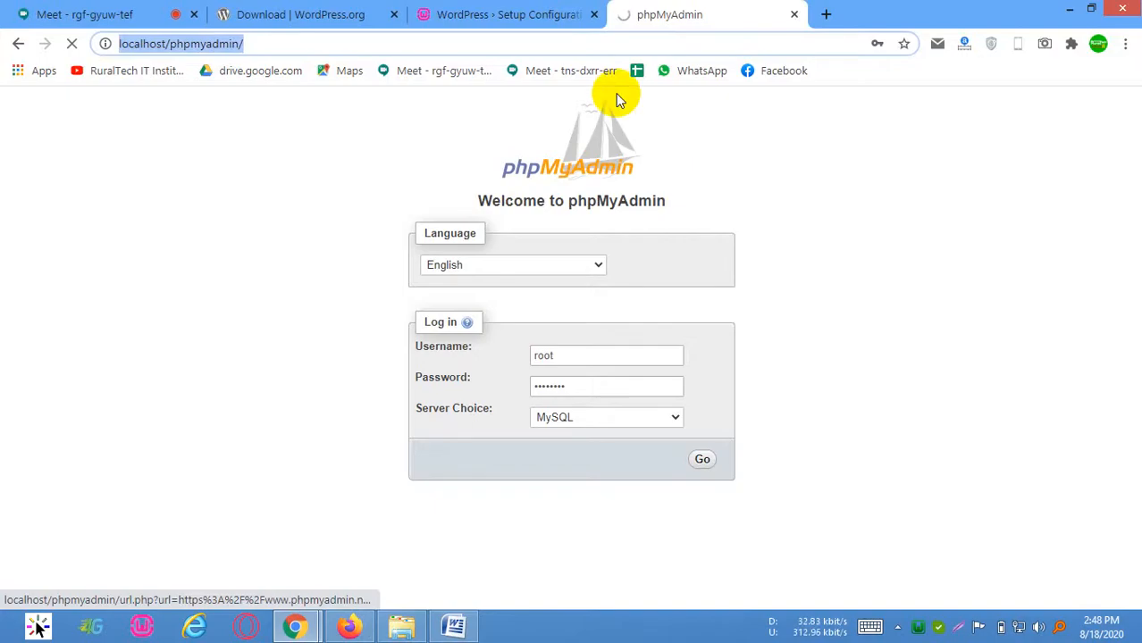
left_click(472, 45)
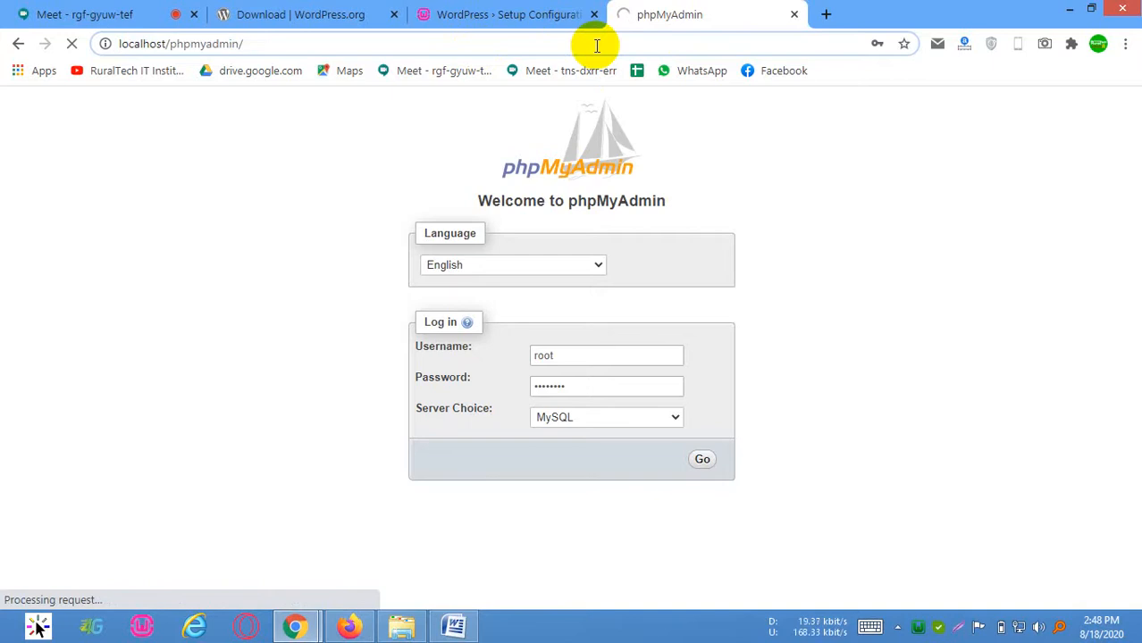
left_click(629, 50)
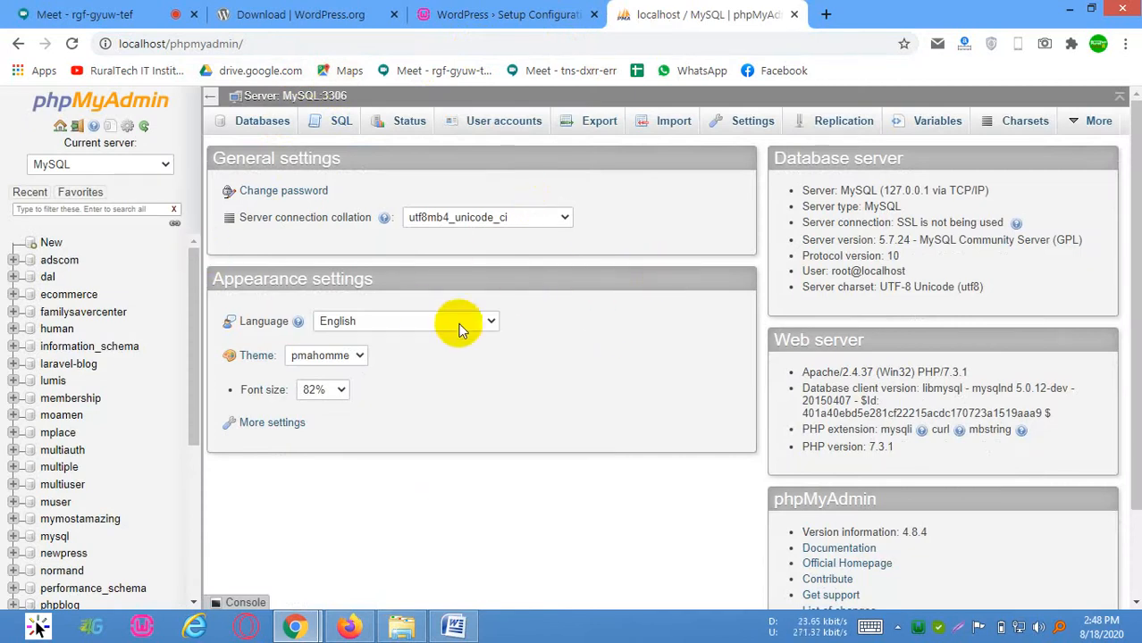
scroll(458, 323, "down", 1)
scroll(542, 306, "up", 1)
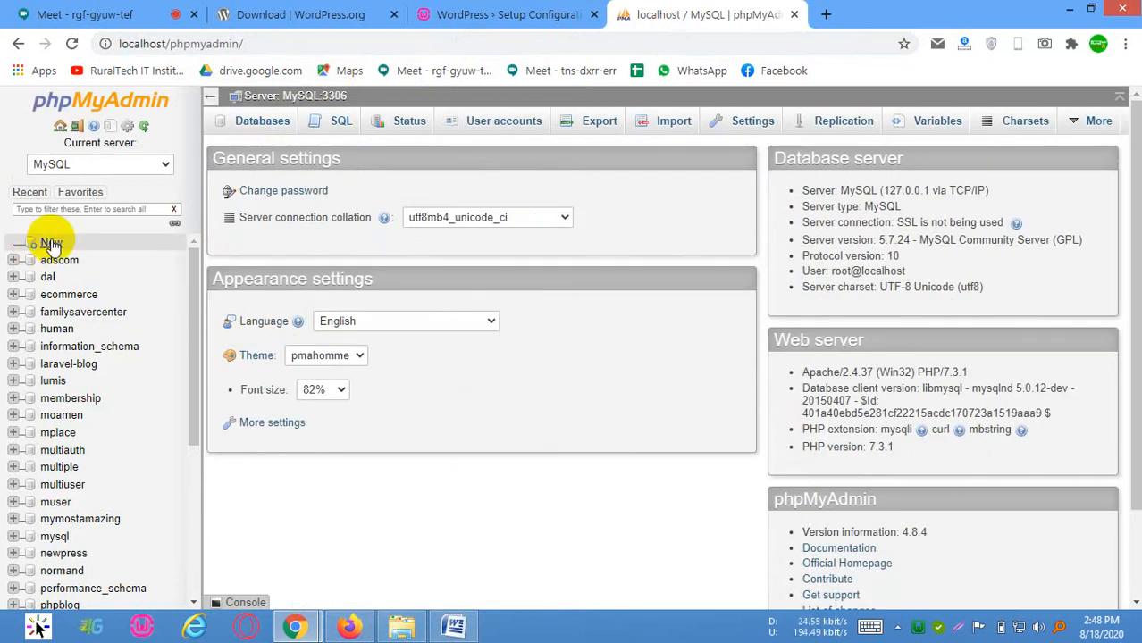
left_click(264, 121)
scroll(345, 250, "up", 1)
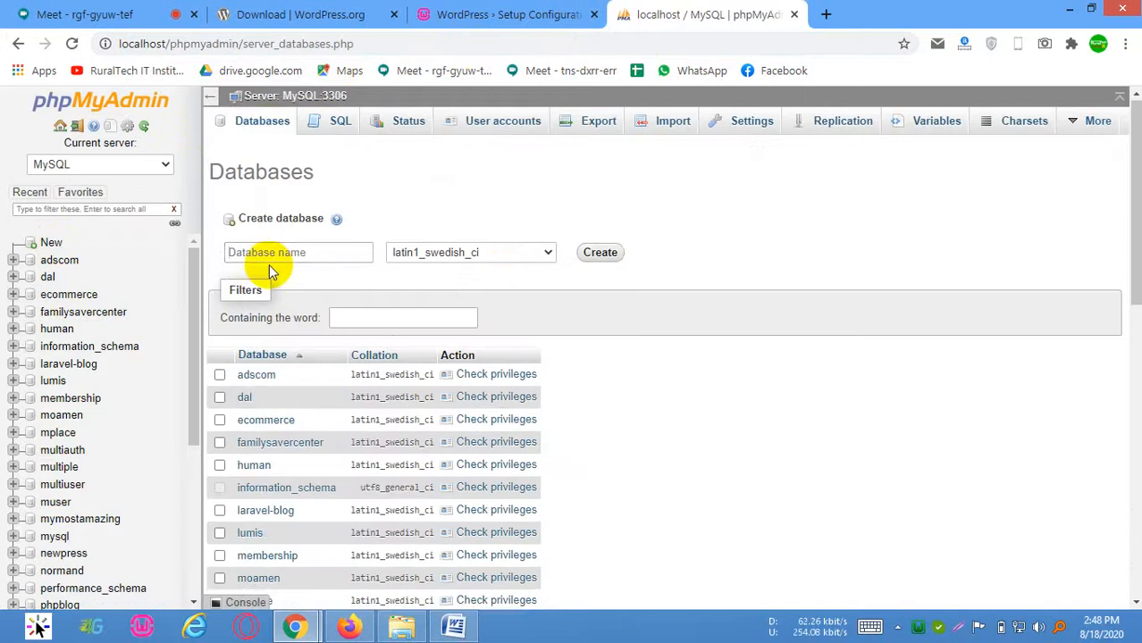
Create a database named firstwpsite with the latin1_swedish_ci collation
left_click(252, 255)
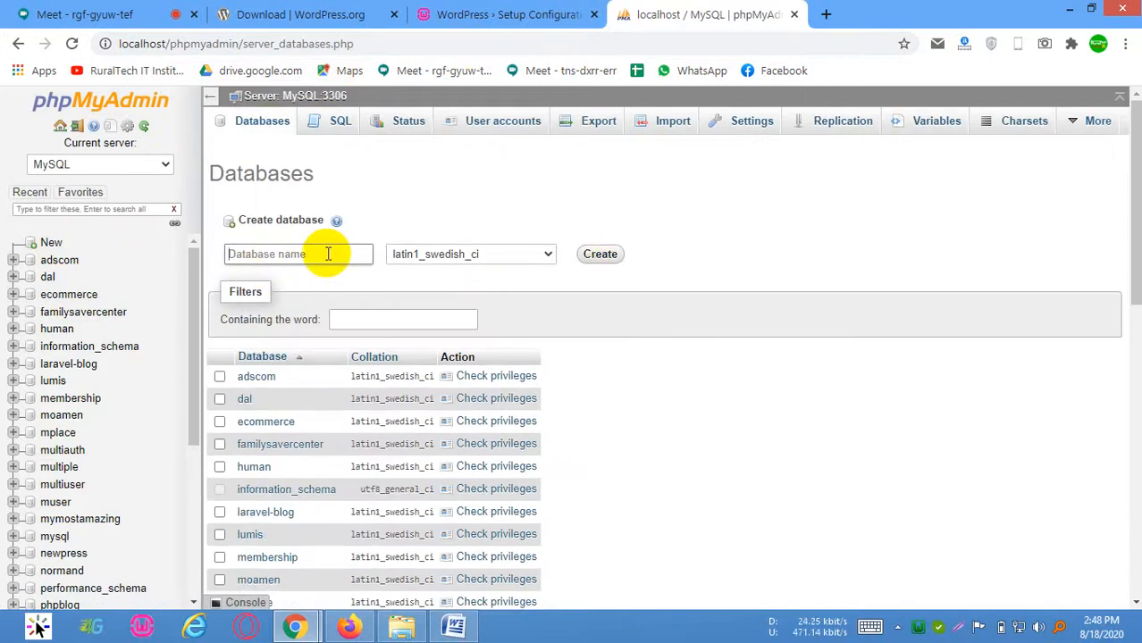
type("fl")
type("rstwpsit")
type("r")
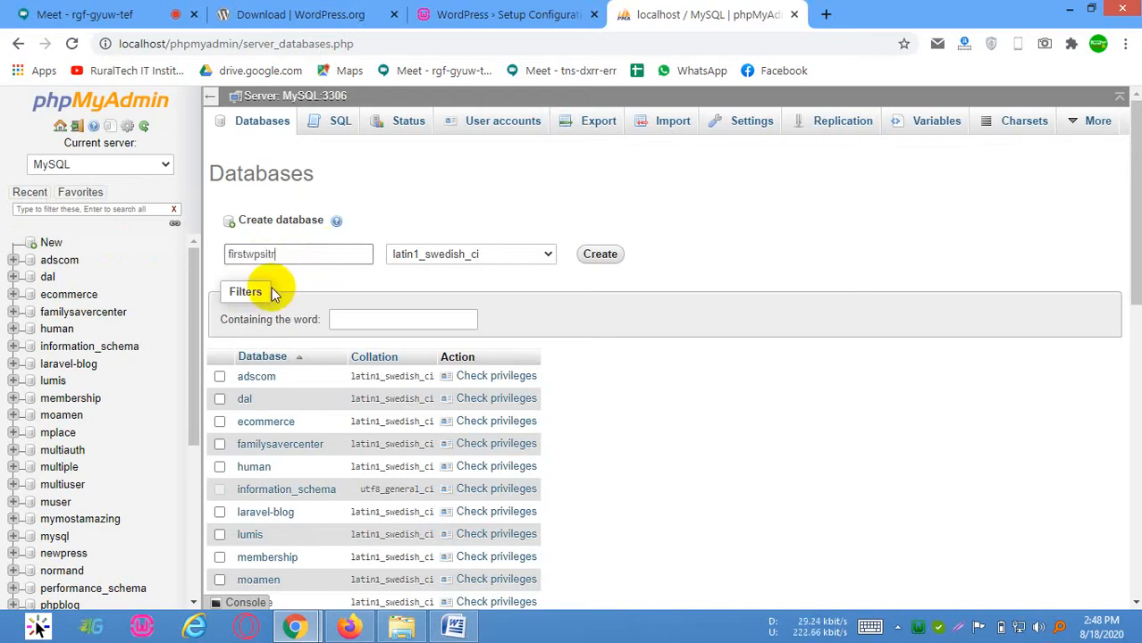
left_click(305, 258)
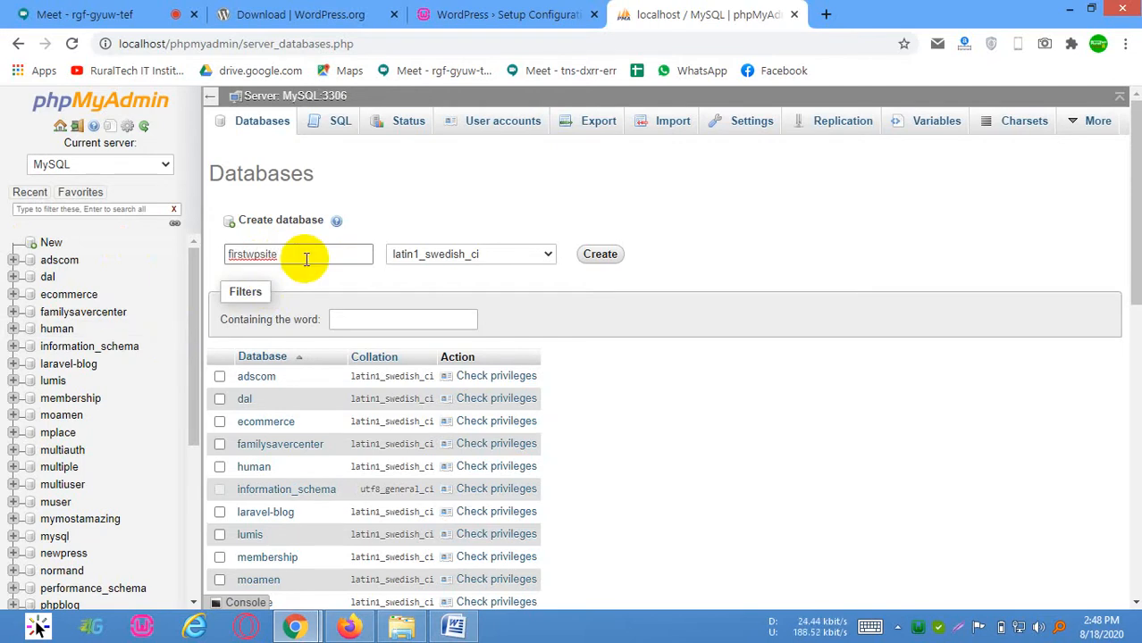
left_click(260, 258)
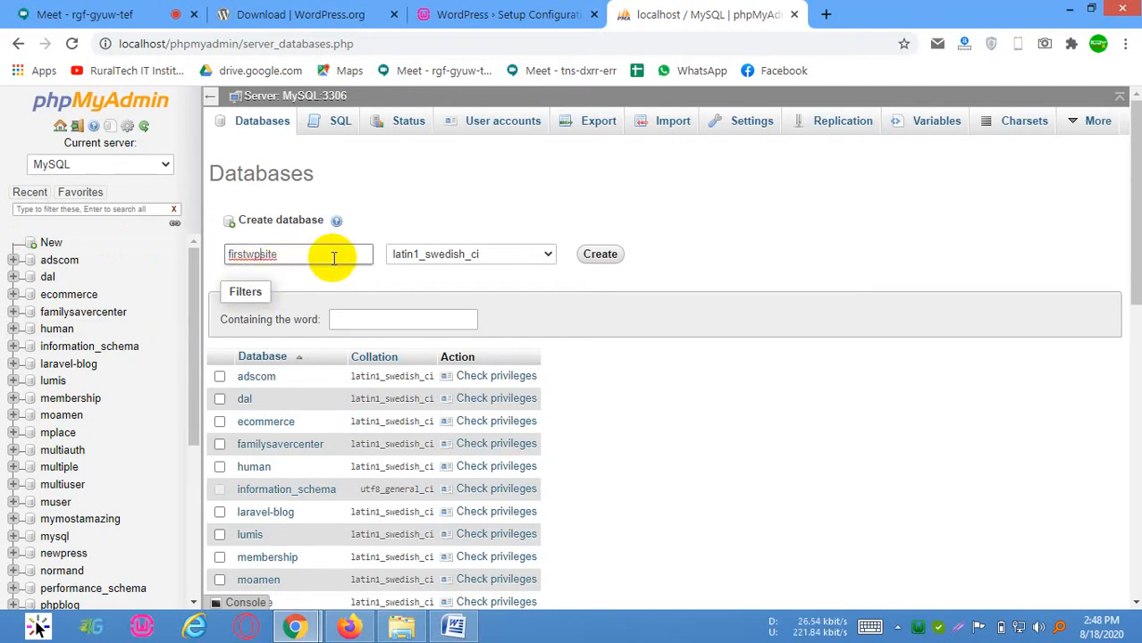
left_click(604, 253)
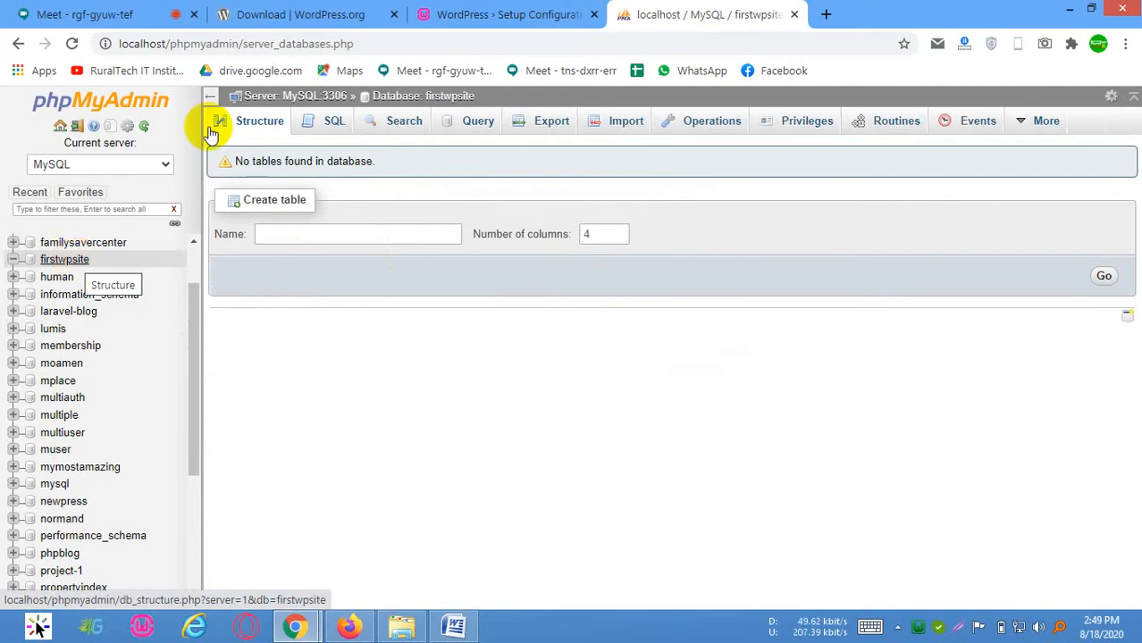
Switch to the WordPress setup form and review its database name, username and password fields
left_click(474, 13)
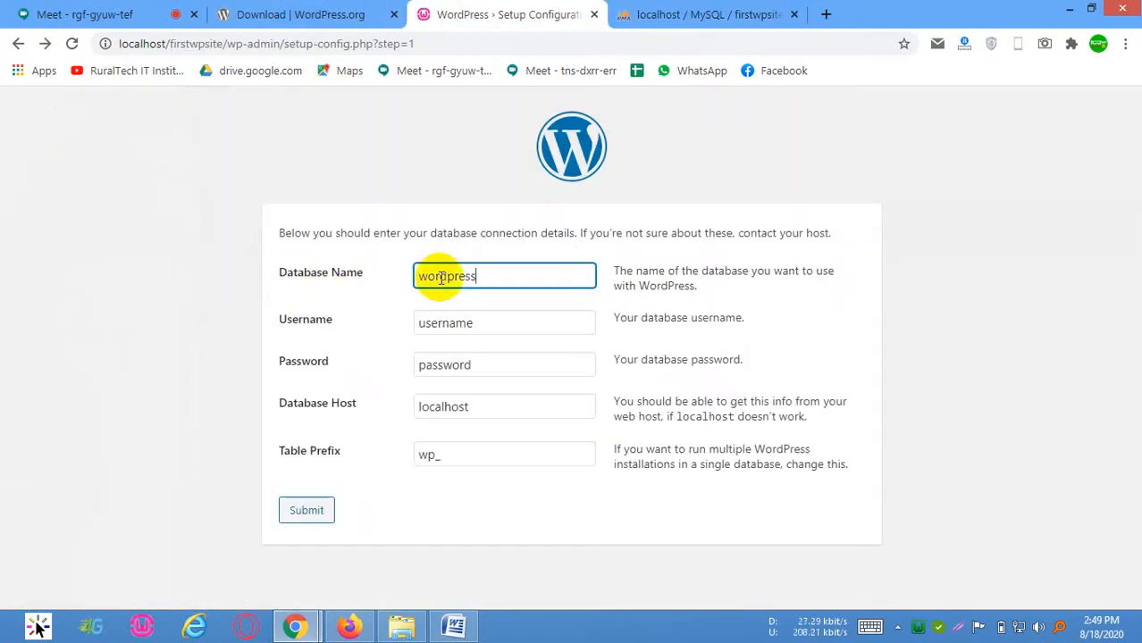
key("Tab")
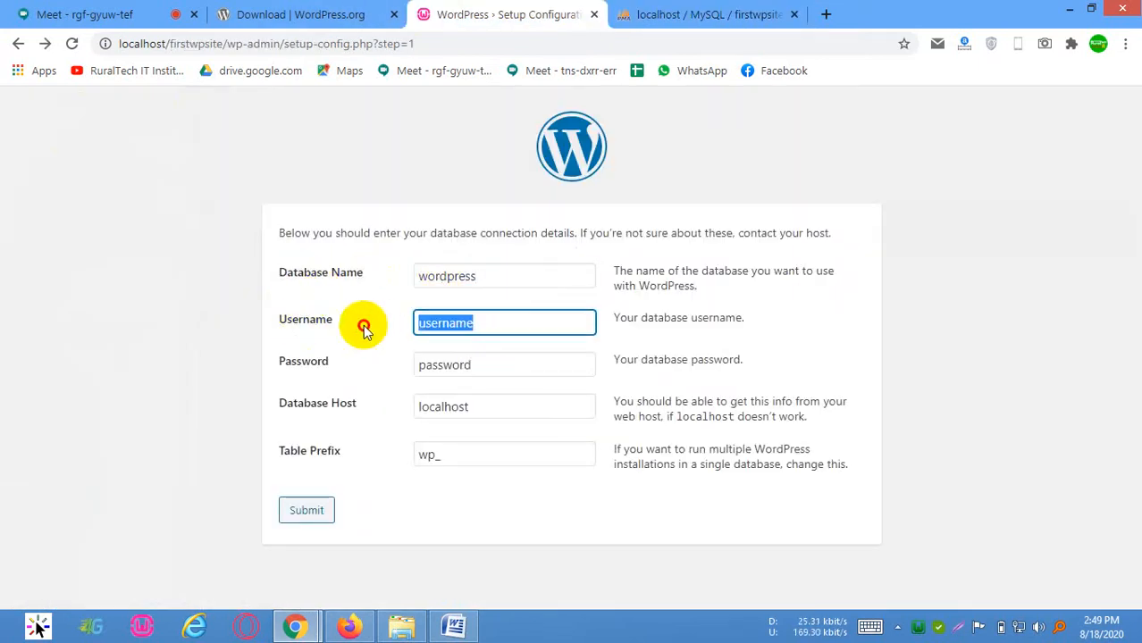
left_click(506, 373)
left_click_drag(507, 373, 377, 370)
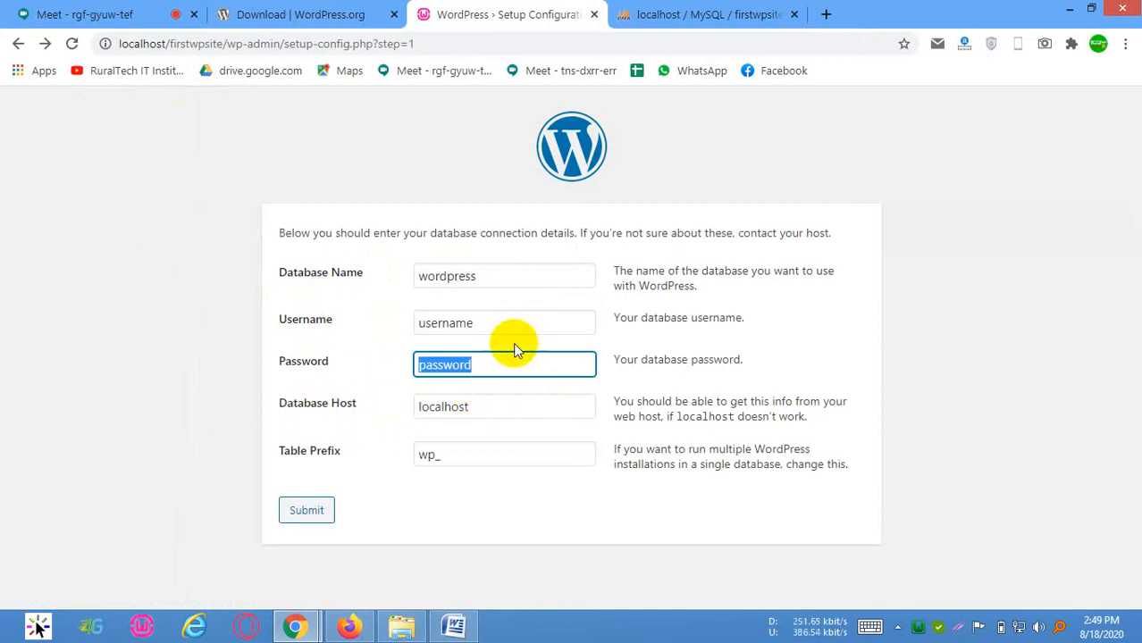
Return to the firstwpsite database in phpMyAdmin, closing the unneeded new browser tab
left_click(825, 14)
left_click(729, 7)
left_click(972, 9)
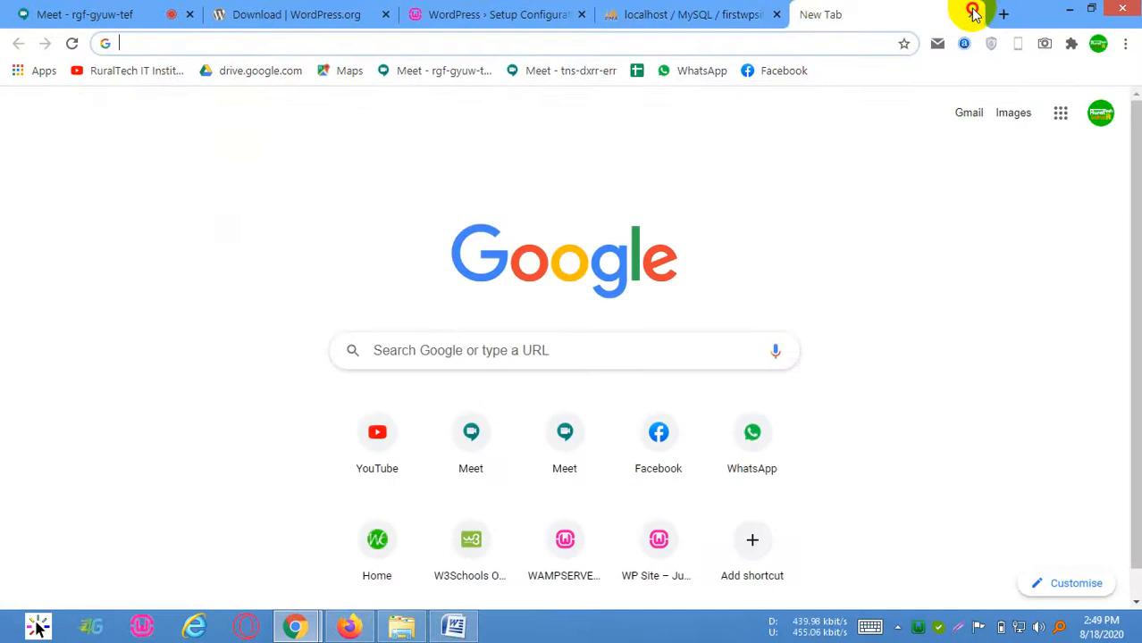
left_click(973, 11)
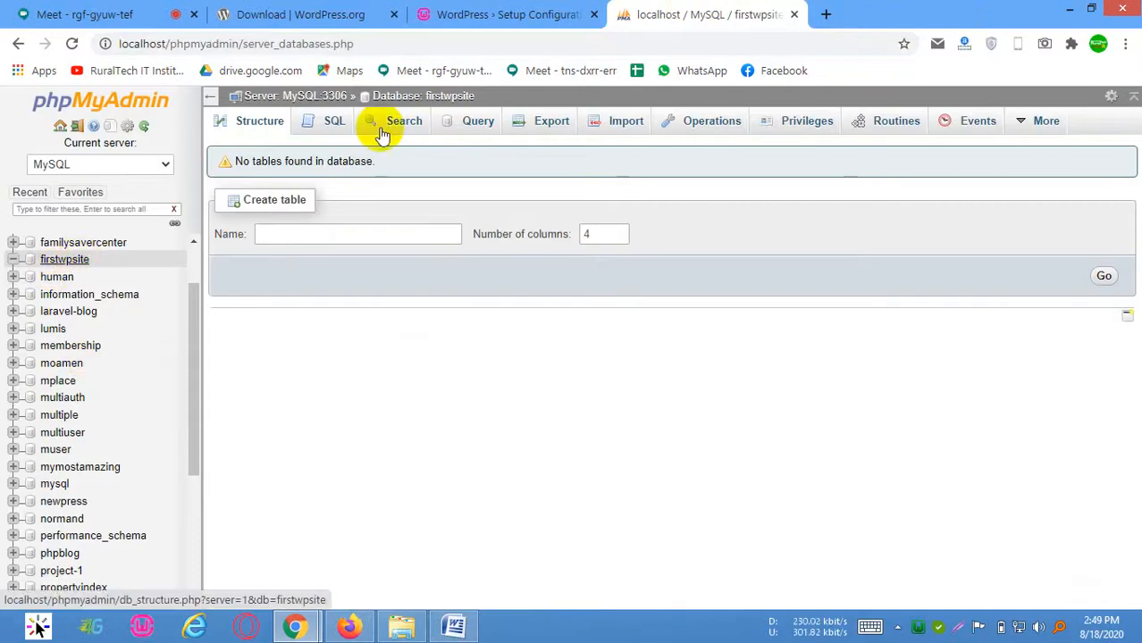
Set the database name to firstwpsite in the WordPress setup form, checking it against the database in phpMyAdmin
left_click(500, 15)
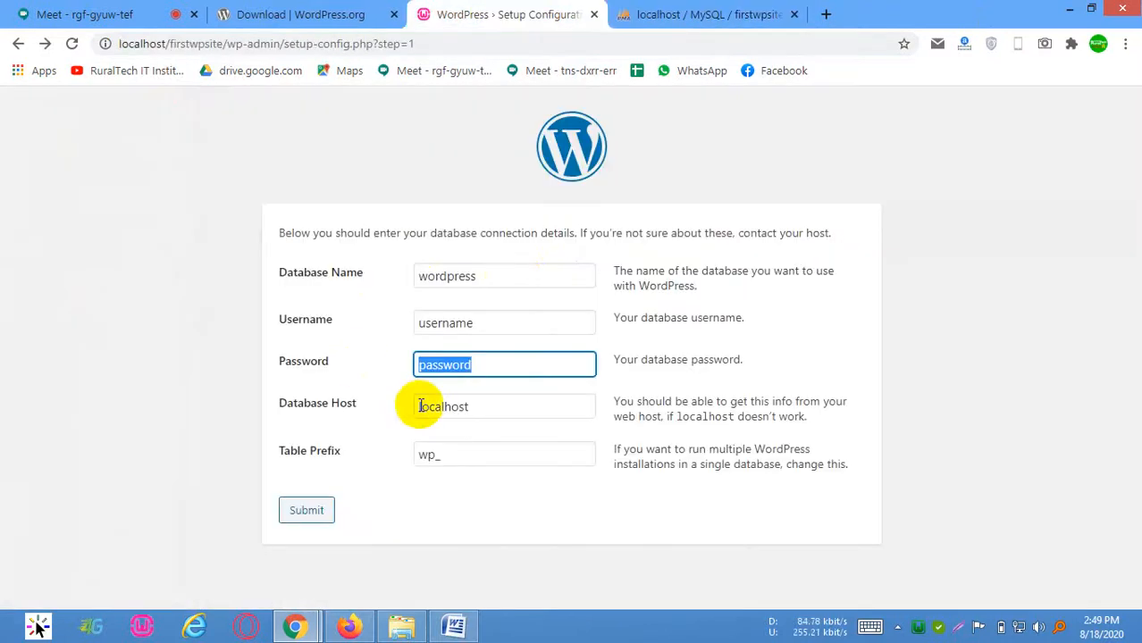
double_click(517, 276)
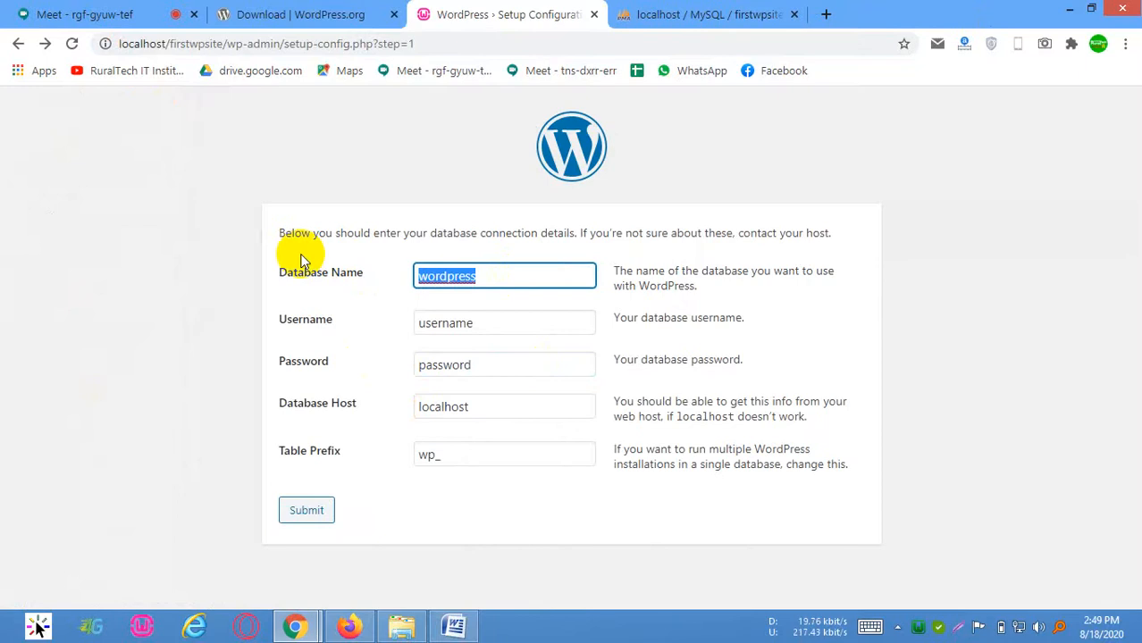
type("first")
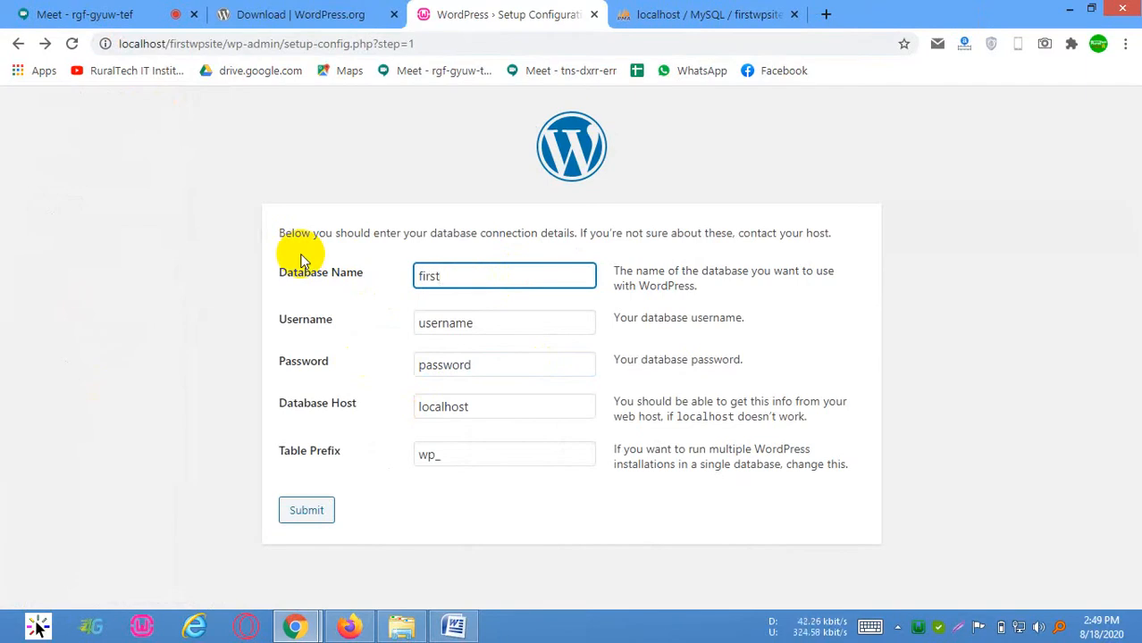
type("wpsite")
left_click(755, 16)
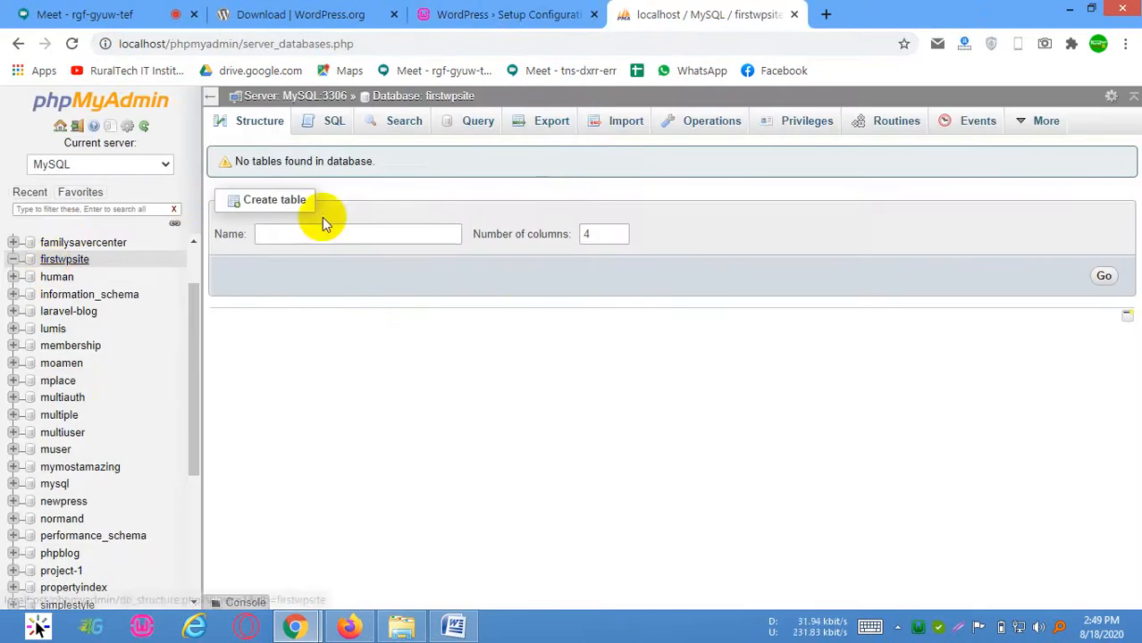
left_click(506, 14)
Enter root as the database username, fill in the database password, and submit the connection details
left_click_drag(508, 326, 281, 335)
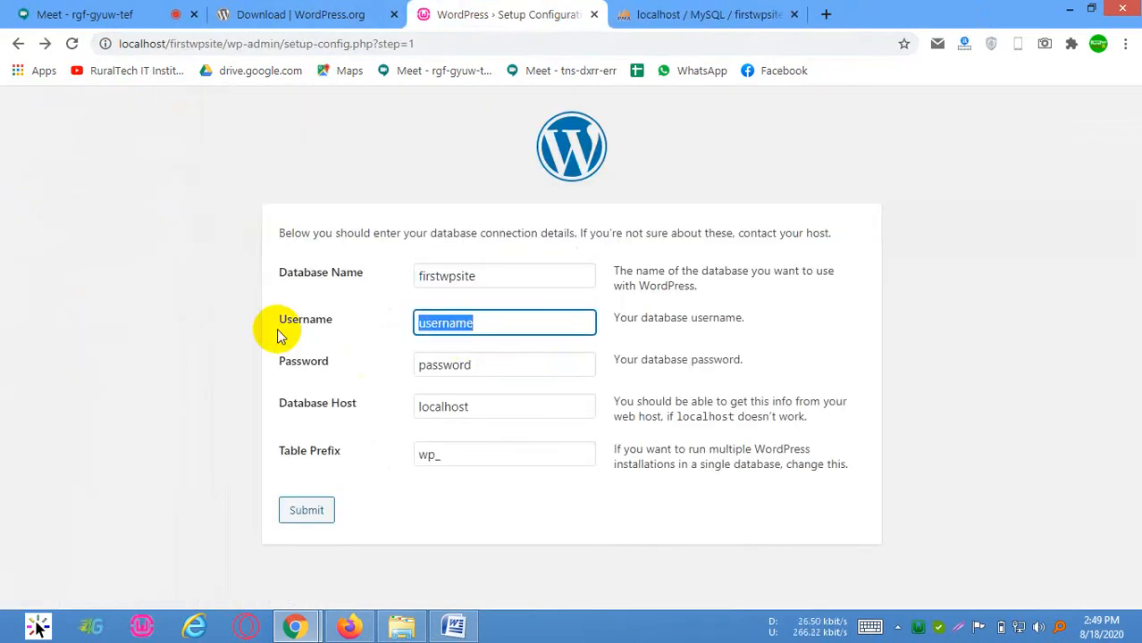
type("root")
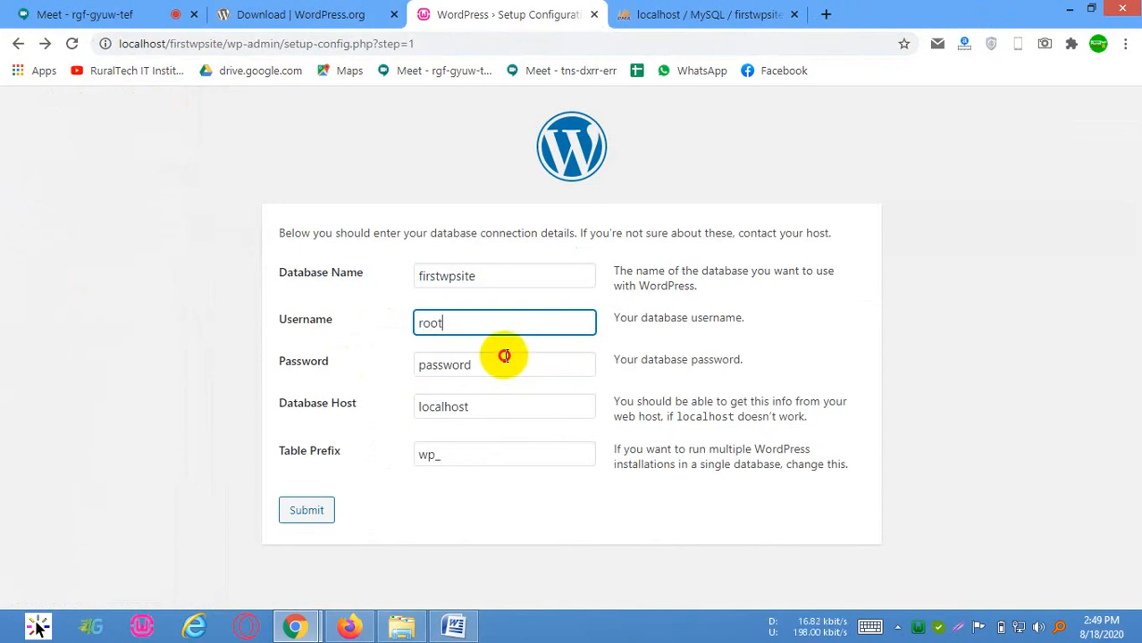
left_click_drag(505, 357, 211, 364)
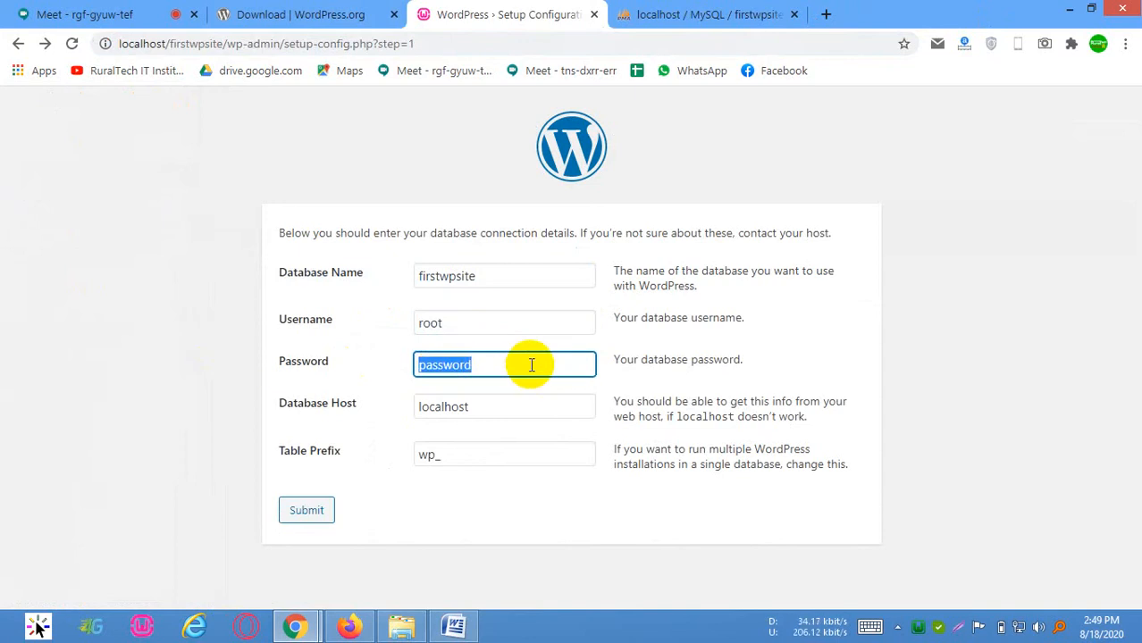
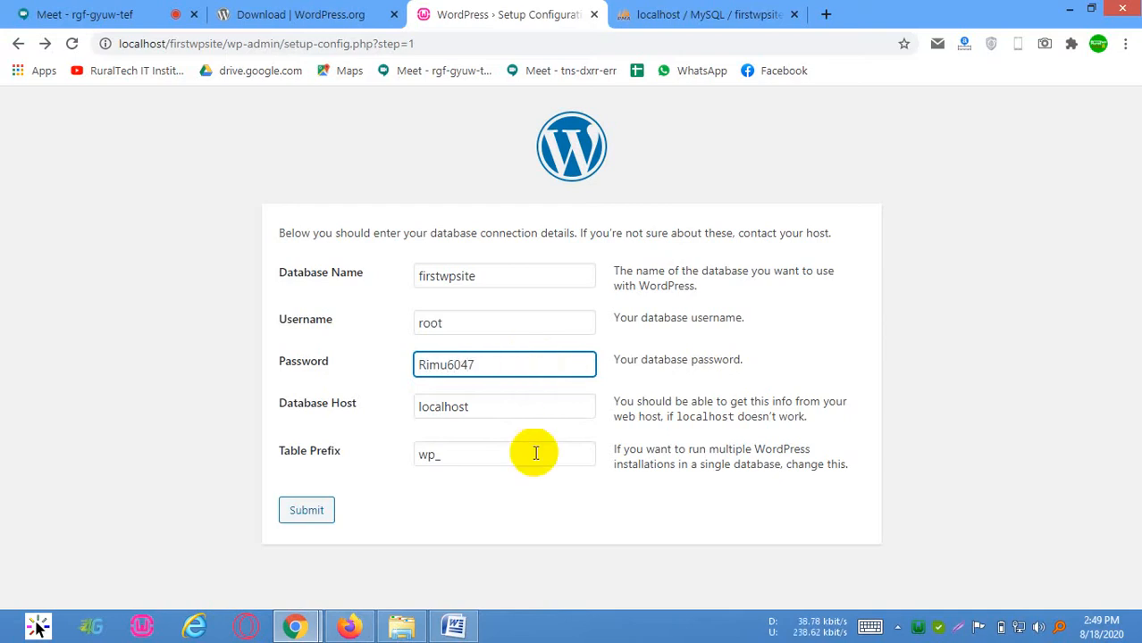
left_click(293, 516)
Run the WordPress installation and enter First WP Site as the site title and admin as the username
left_click(318, 298)
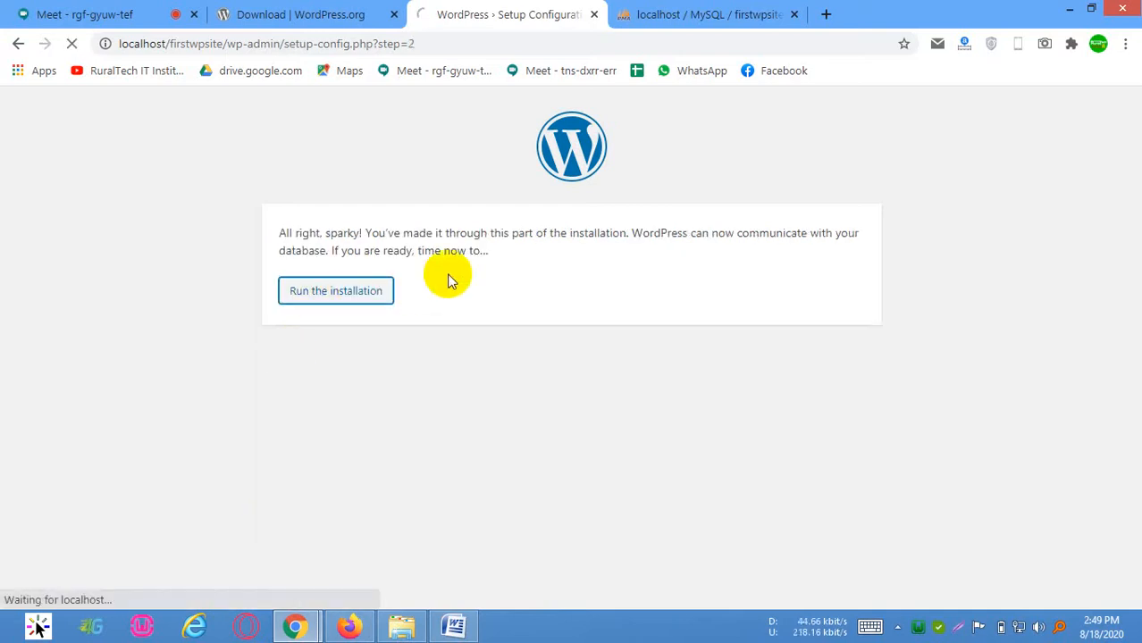
scroll(553, 387, "down", 3)
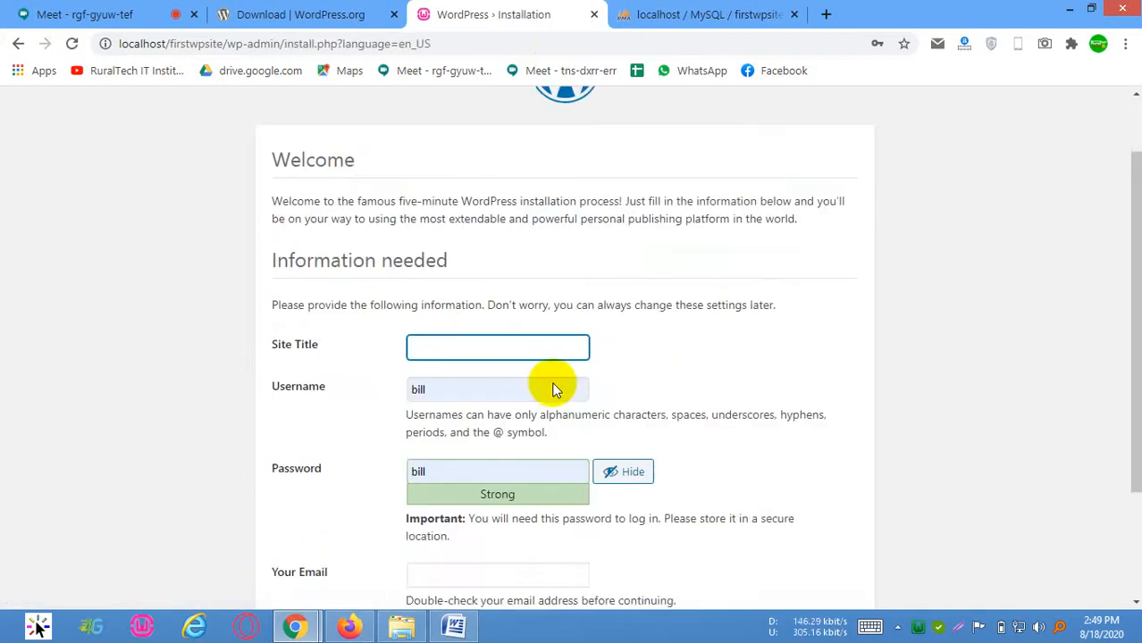
scroll(356, 252, "up", 3)
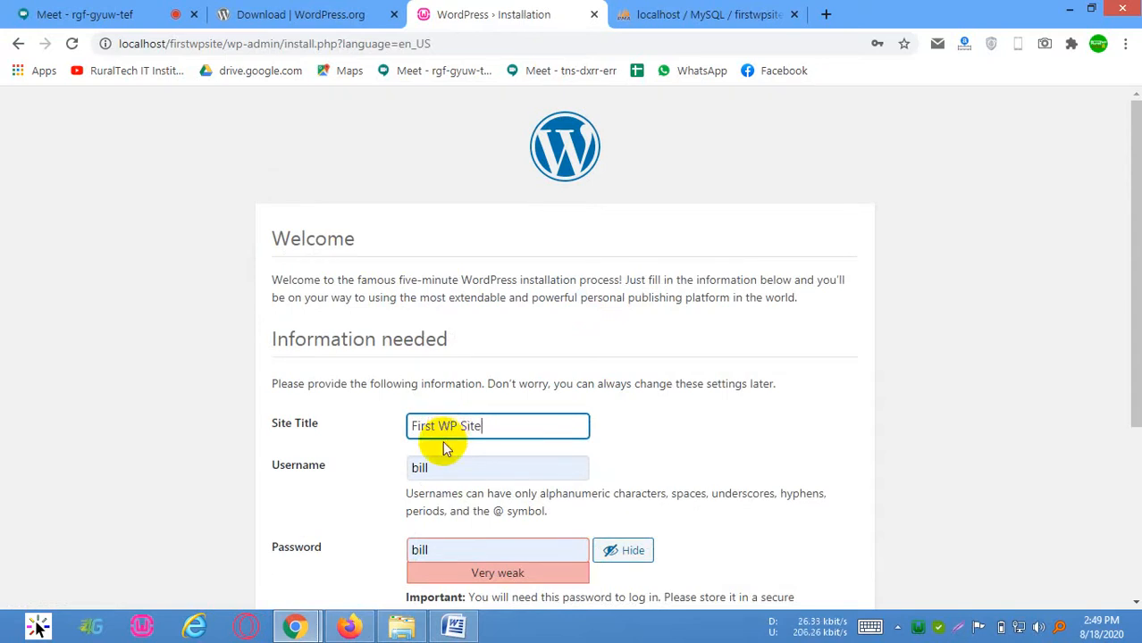
left_click(464, 465)
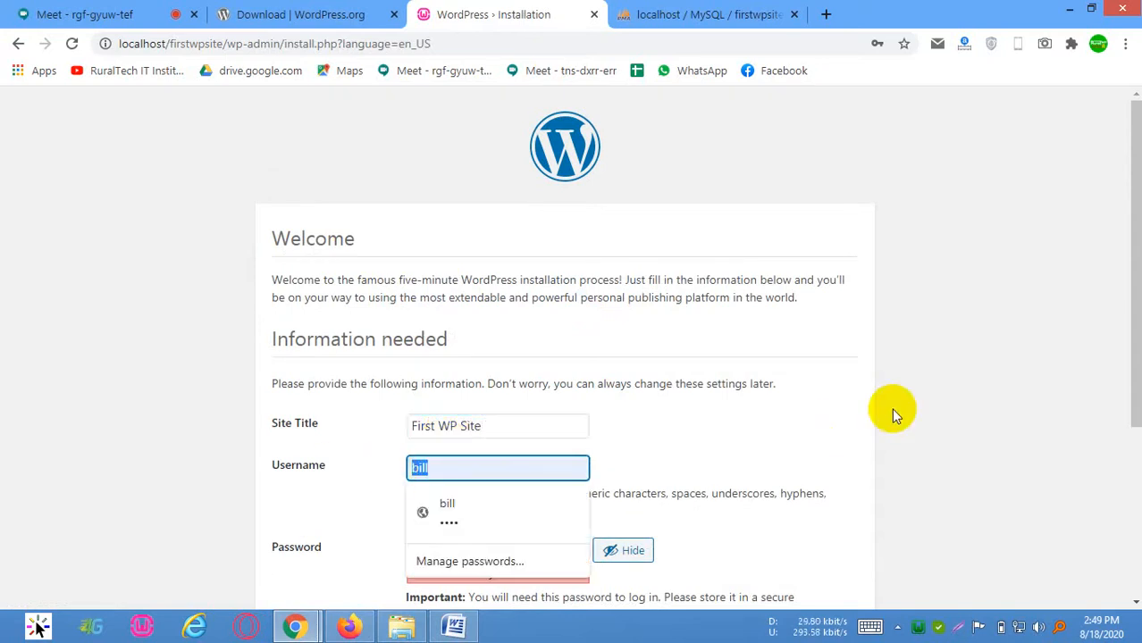
type("admin")
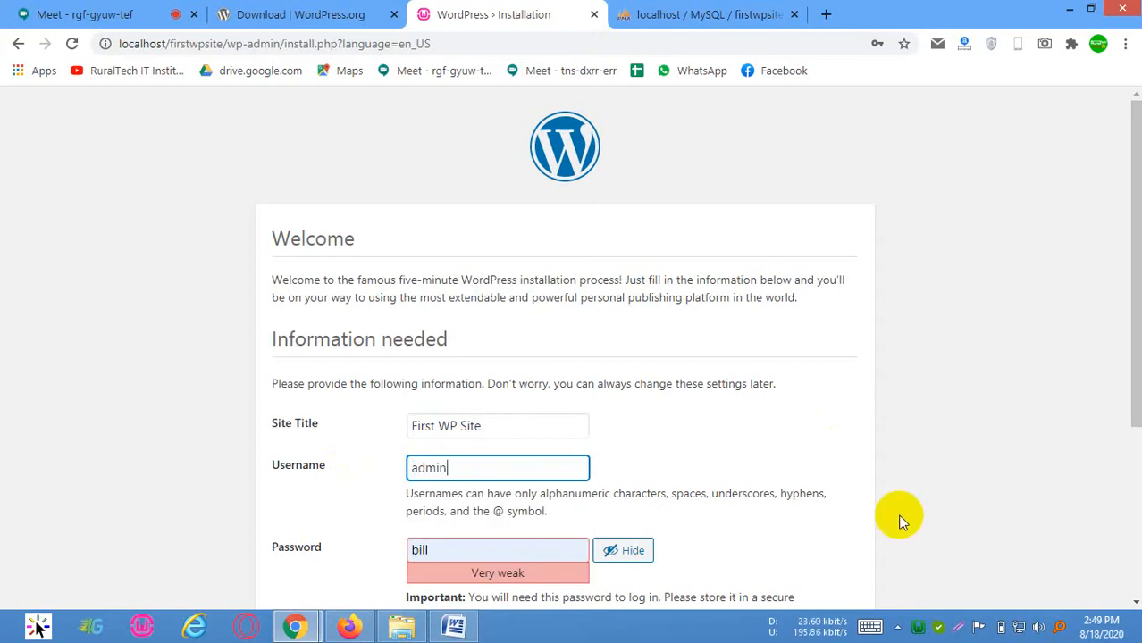
left_click(998, 442)
Replace the prefilled admin account password with a new one and confirm the use of a weak password
scroll(464, 351, "down", 2)
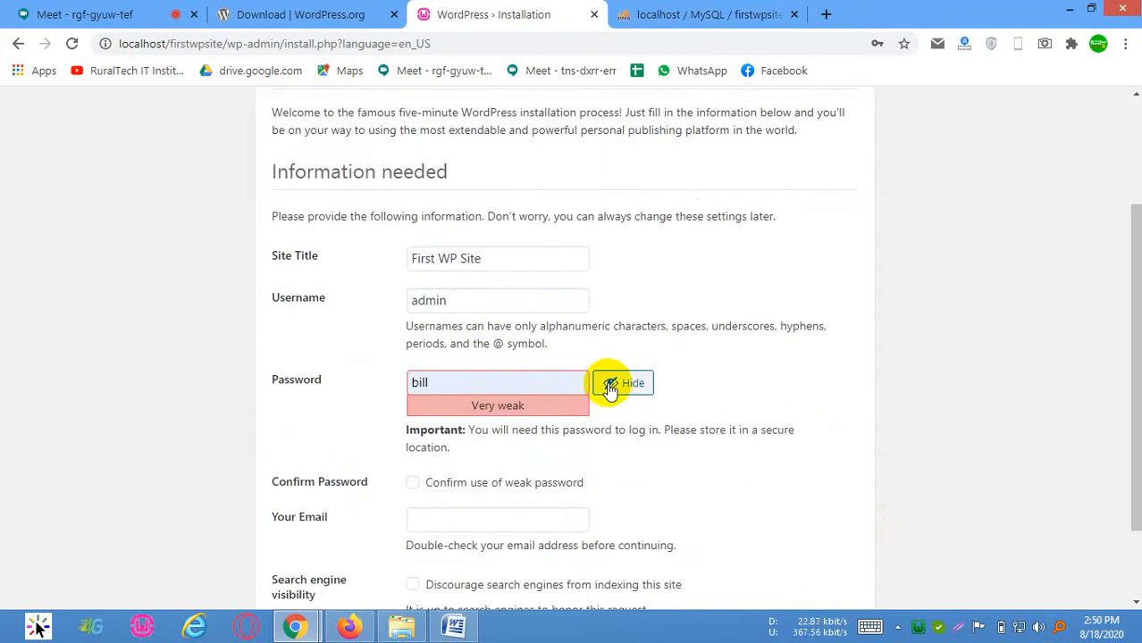
left_click(499, 382)
key("BackSpace")
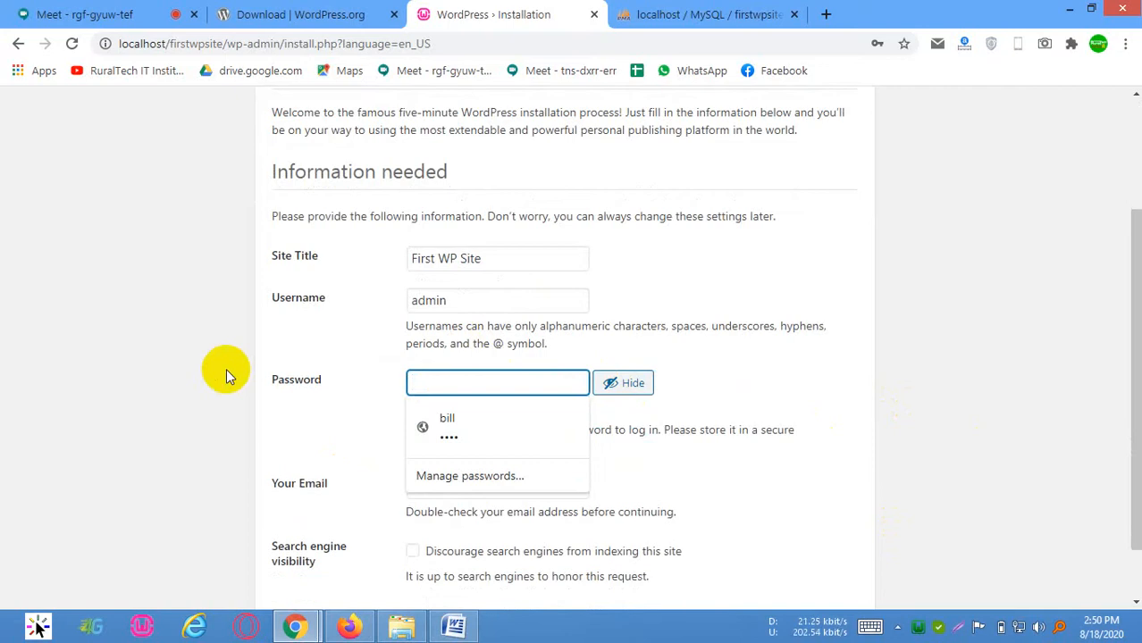
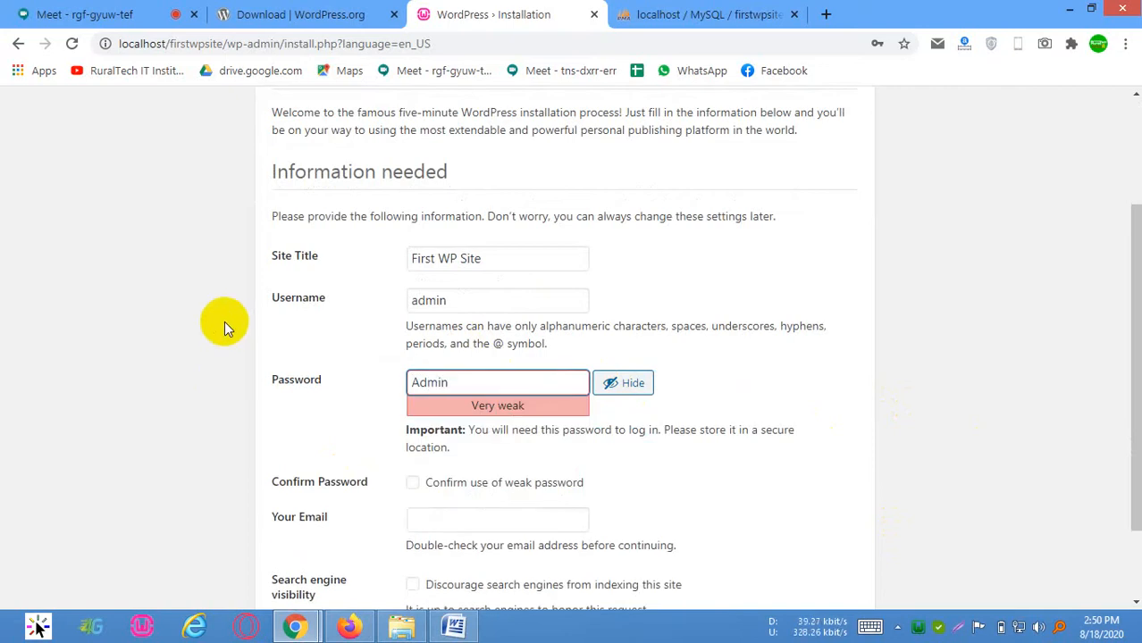
left_click(433, 482)
Fill in the administrator's email address and install WordPress
scroll(716, 375, "down", 1)
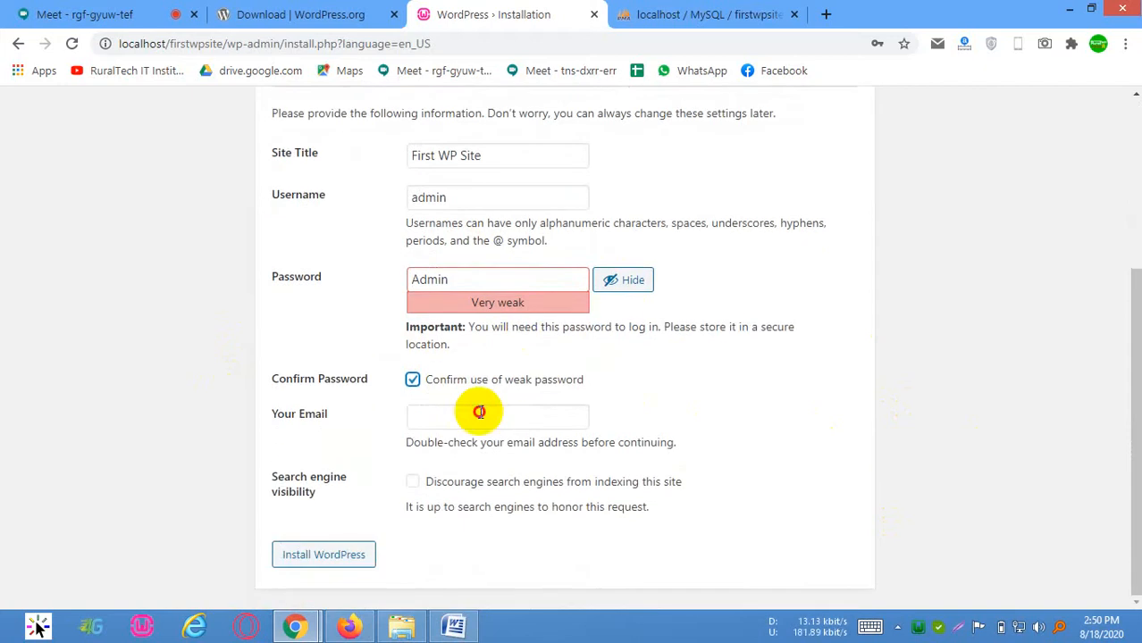
left_click(478, 411)
left_click(441, 416)
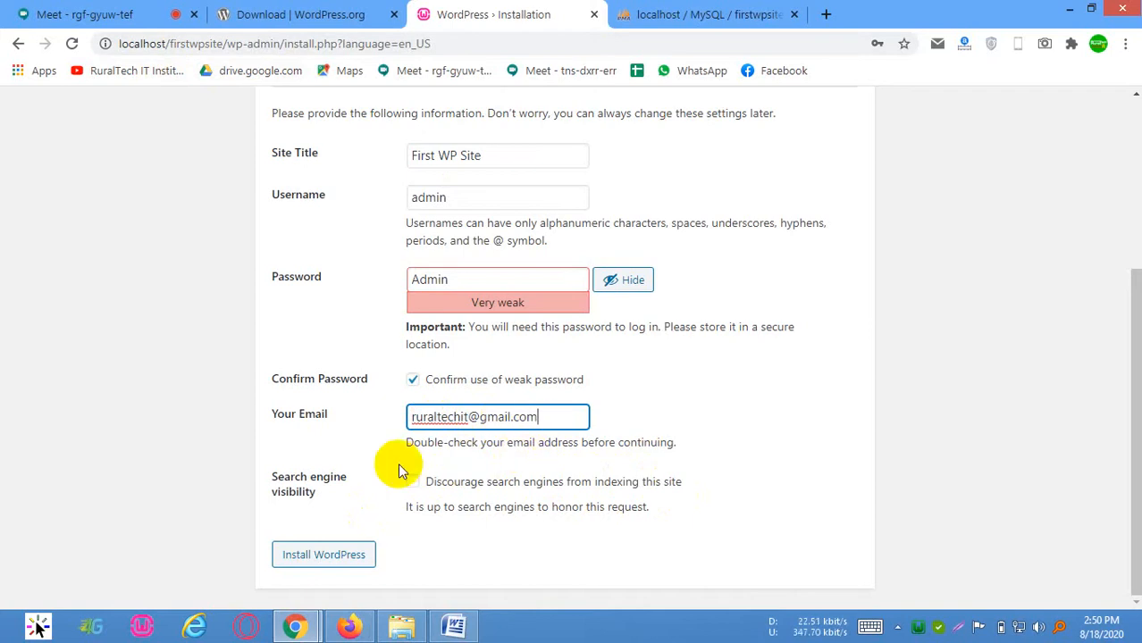
left_click(350, 555)
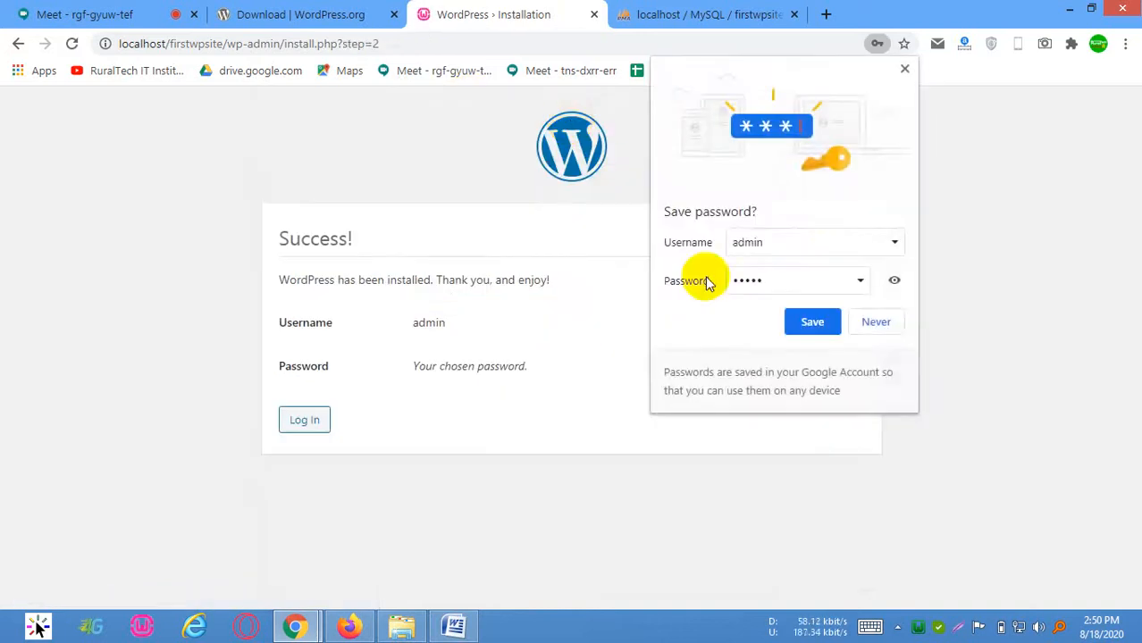
Save the admin login in the browser and dismiss the password change warning
left_click(800, 320)
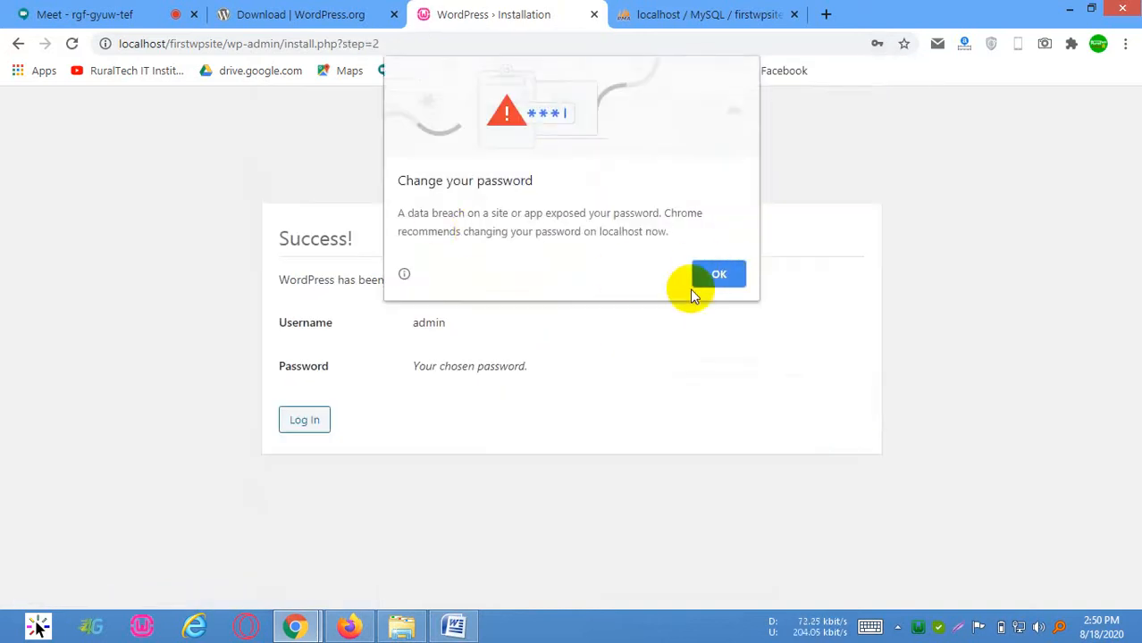
left_click(905, 225)
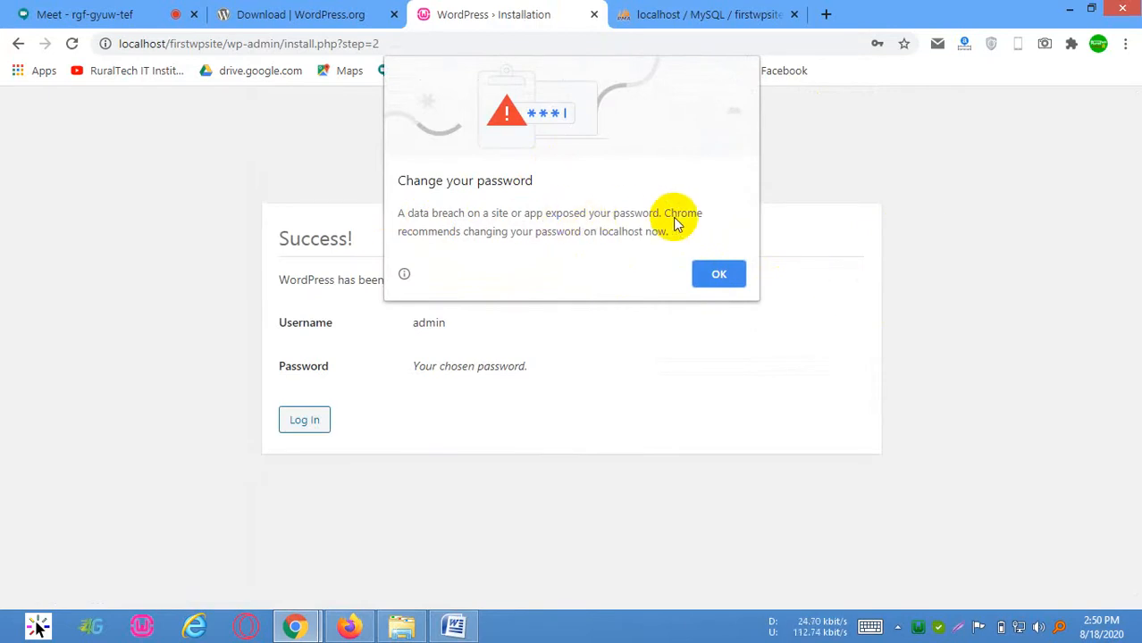
left_click(815, 310)
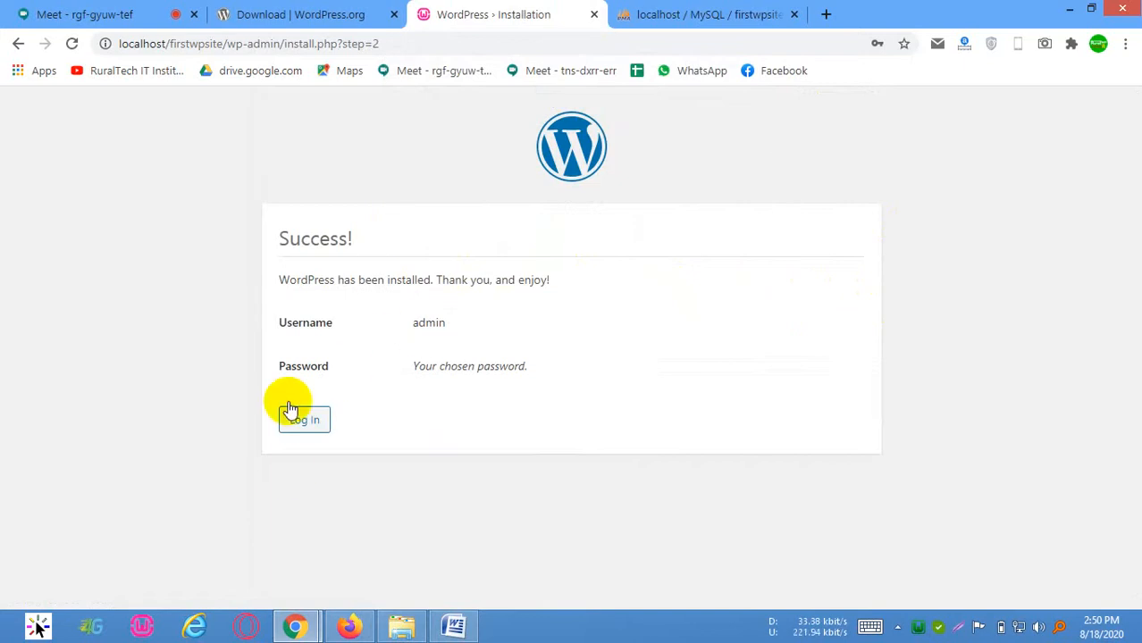
Log in to WordPress as admin with the account password and Remember Me enabled
left_click(308, 421)
left_click_drag(565, 340, 304, 307)
type("admin")
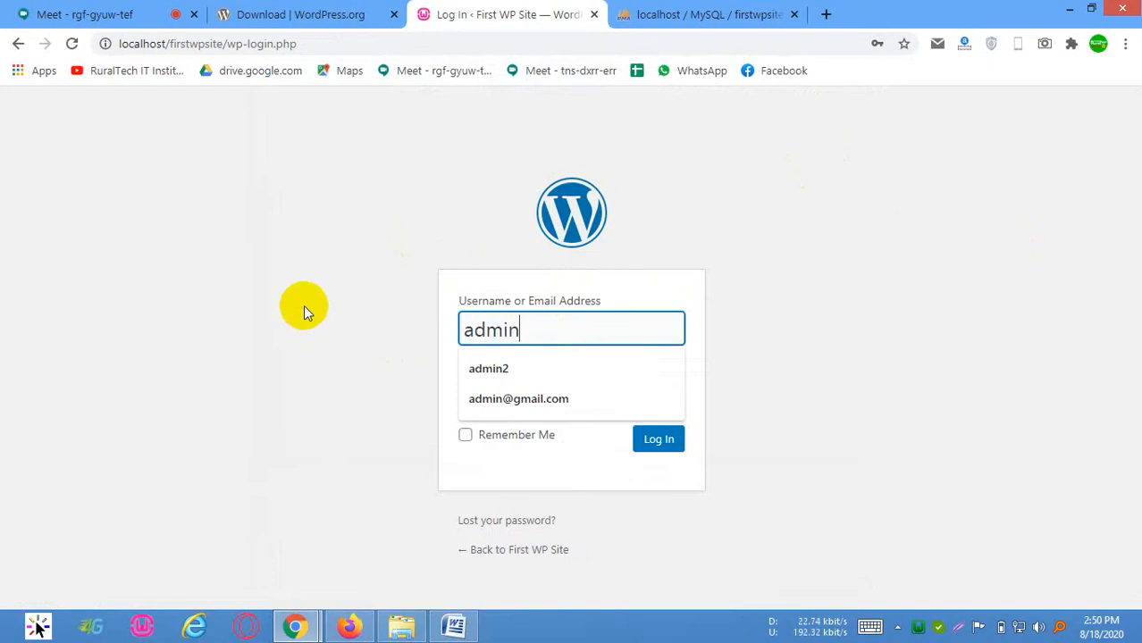
key("Tab")
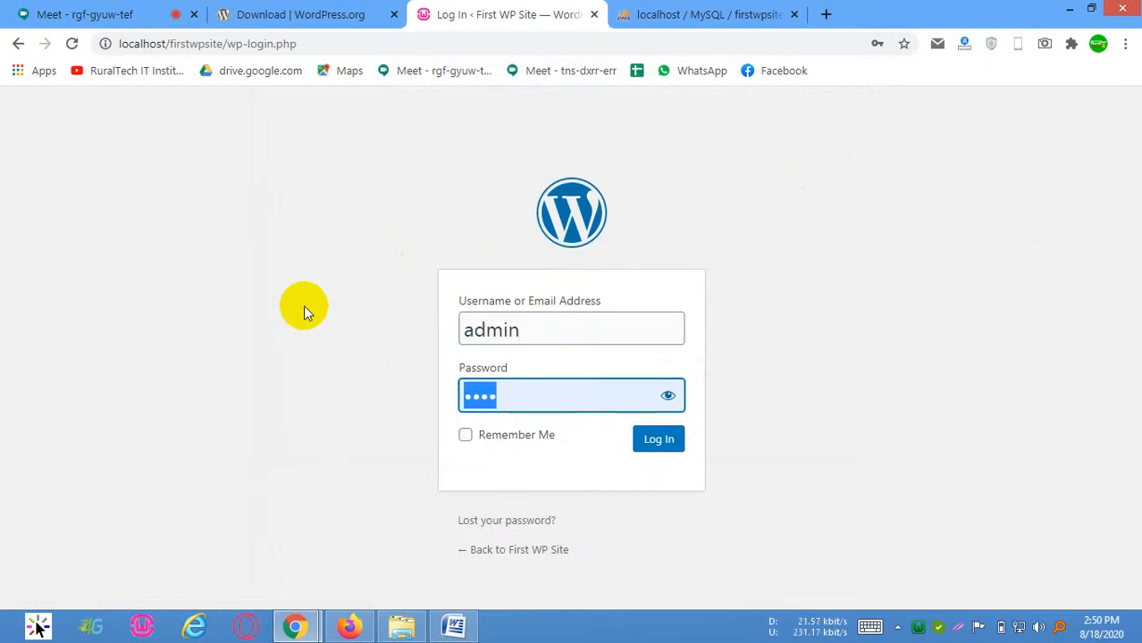
type("•")
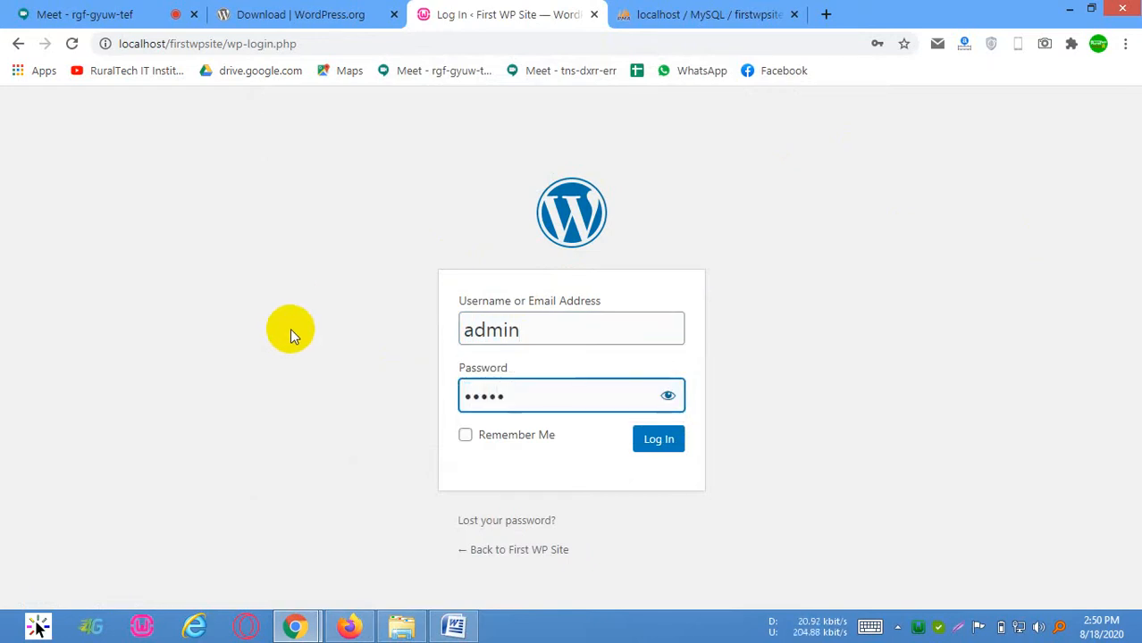
left_click(467, 436)
left_click(659, 440)
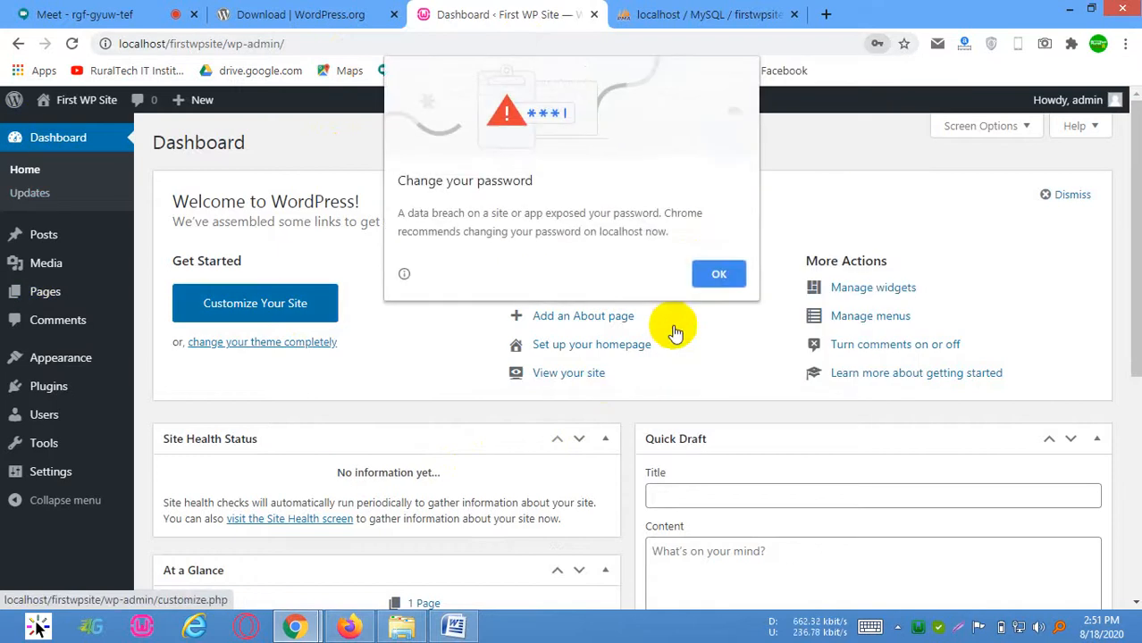
Dismiss the password change warning and check the browser's saved login entry for the site
left_click(720, 279)
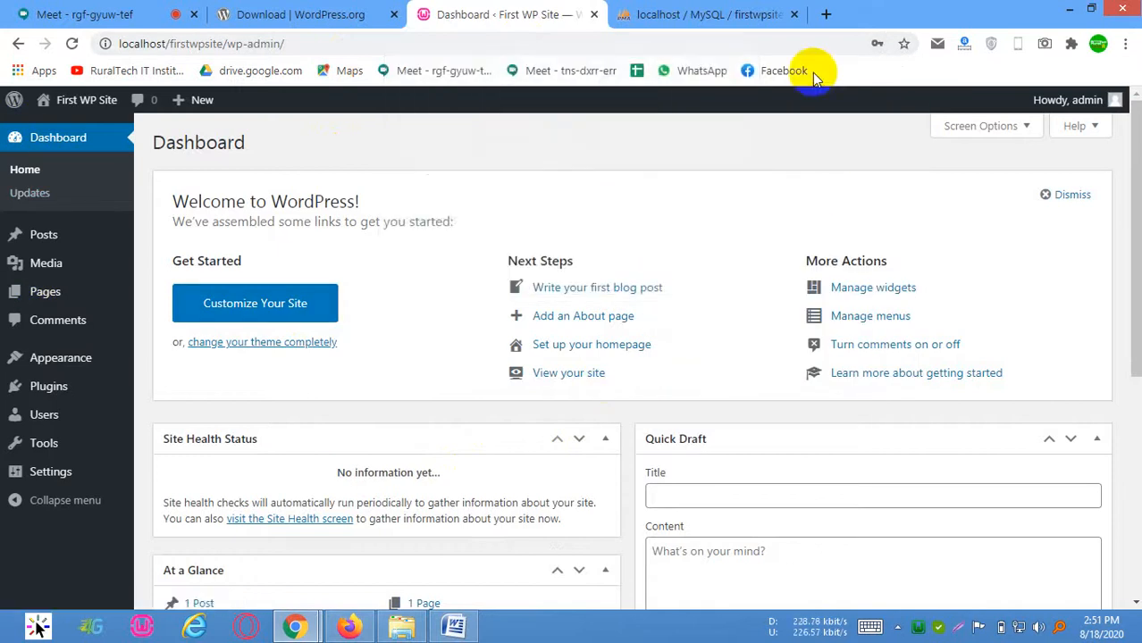
left_click(877, 43)
left_click(808, 321)
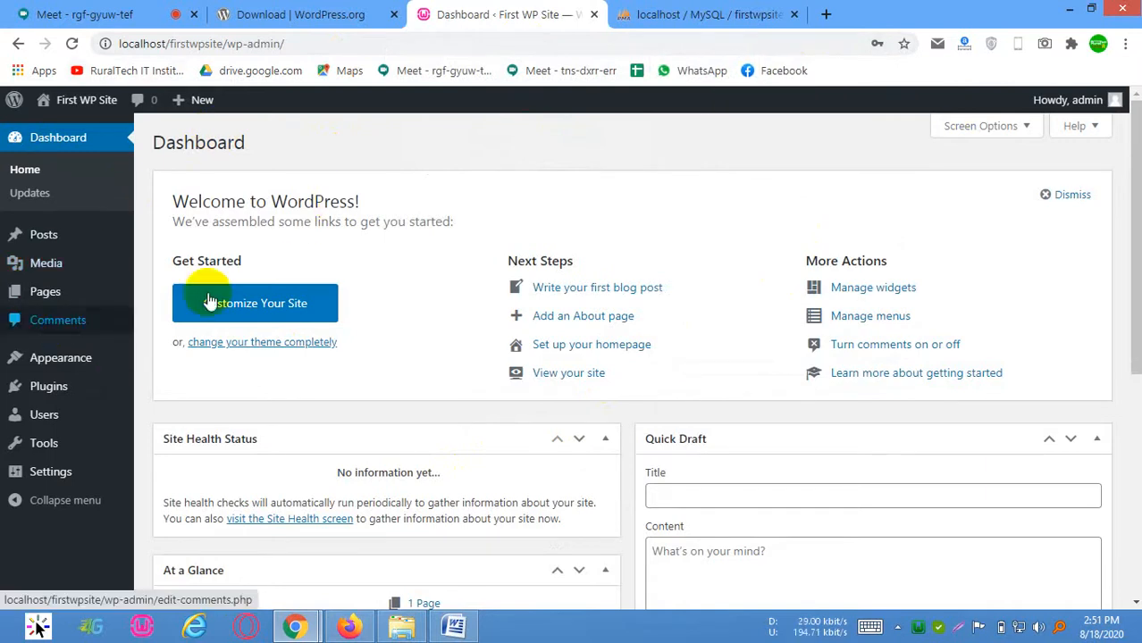
Look over the dashboard and the site's base address, and open the site's front end in a new browser tab
scroll(396, 299, "down", 2)
scroll(268, 456, "down", 2)
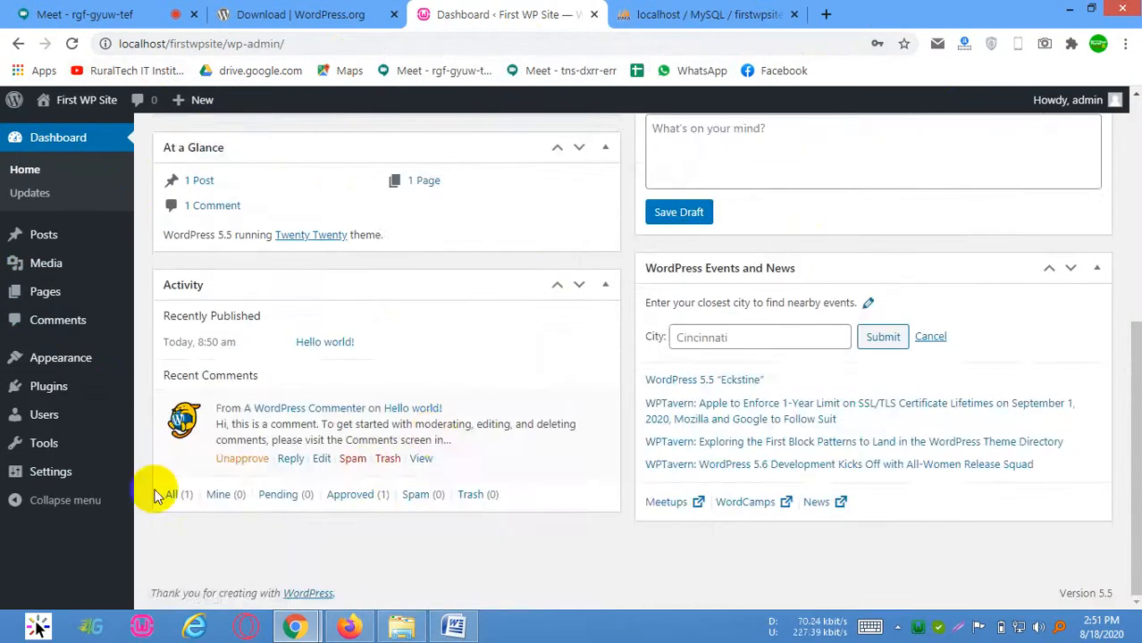
scroll(155, 489, "up", 4)
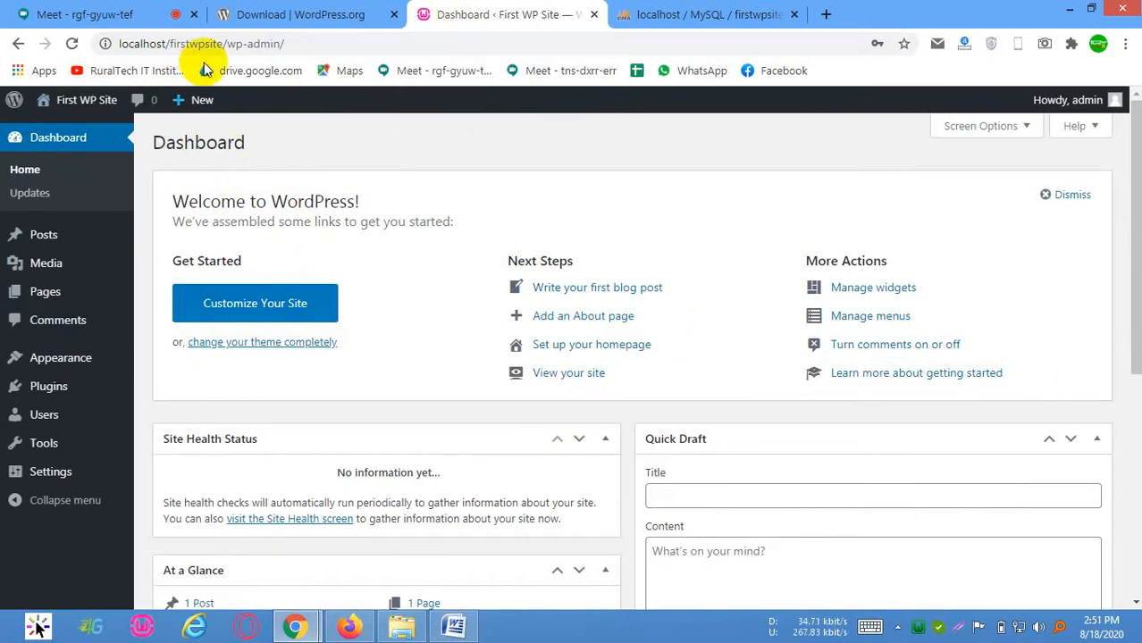
left_click_drag(227, 43, 105, 45)
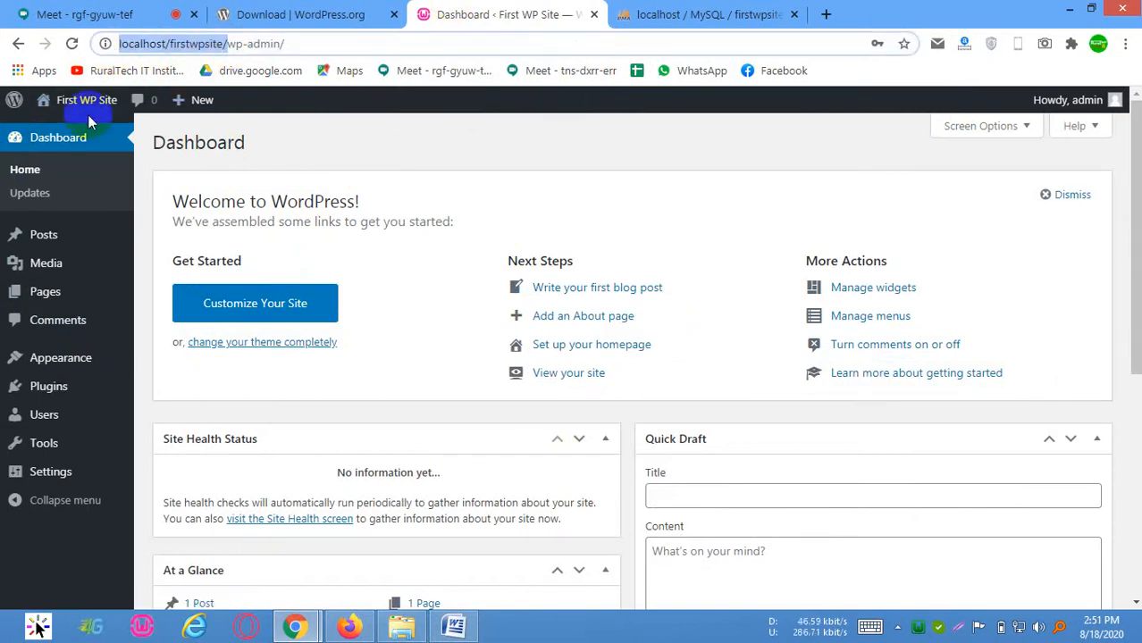
mouse_move(88, 112)
left_click(64, 134)
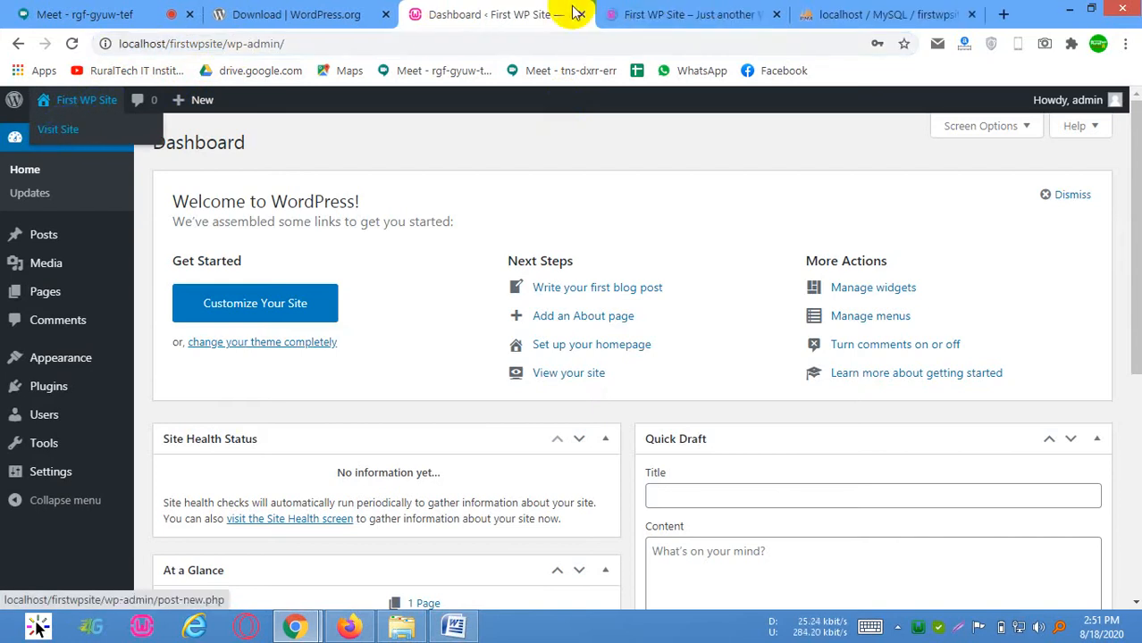
Return to phpMyAdmin and reload the firstwpsite database to examine its tables
left_click(942, 16)
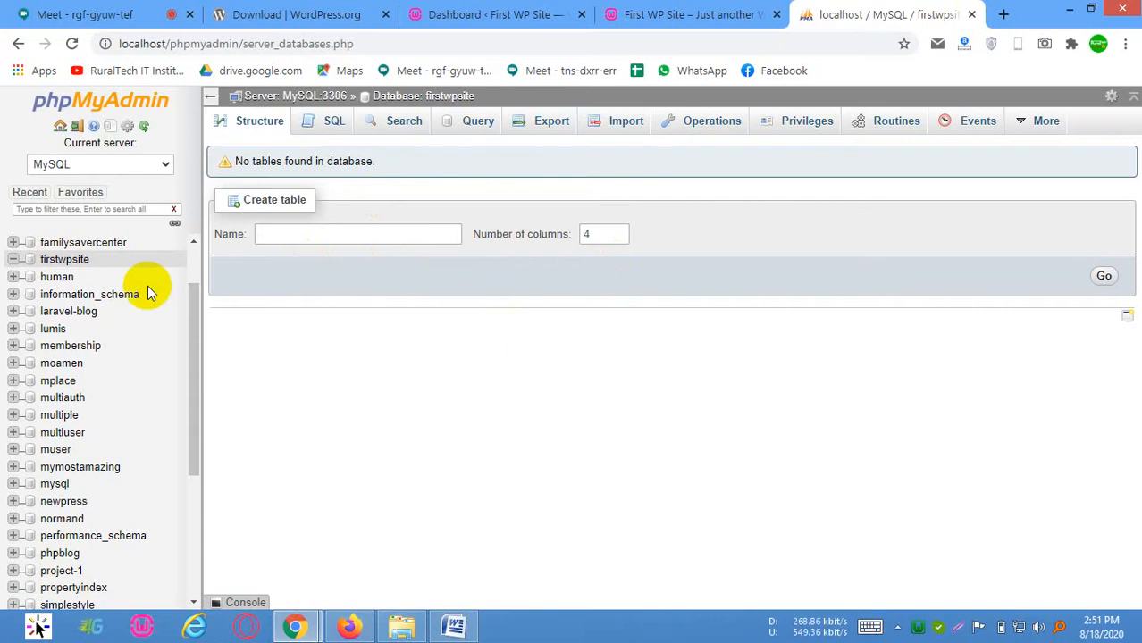
left_click(67, 259)
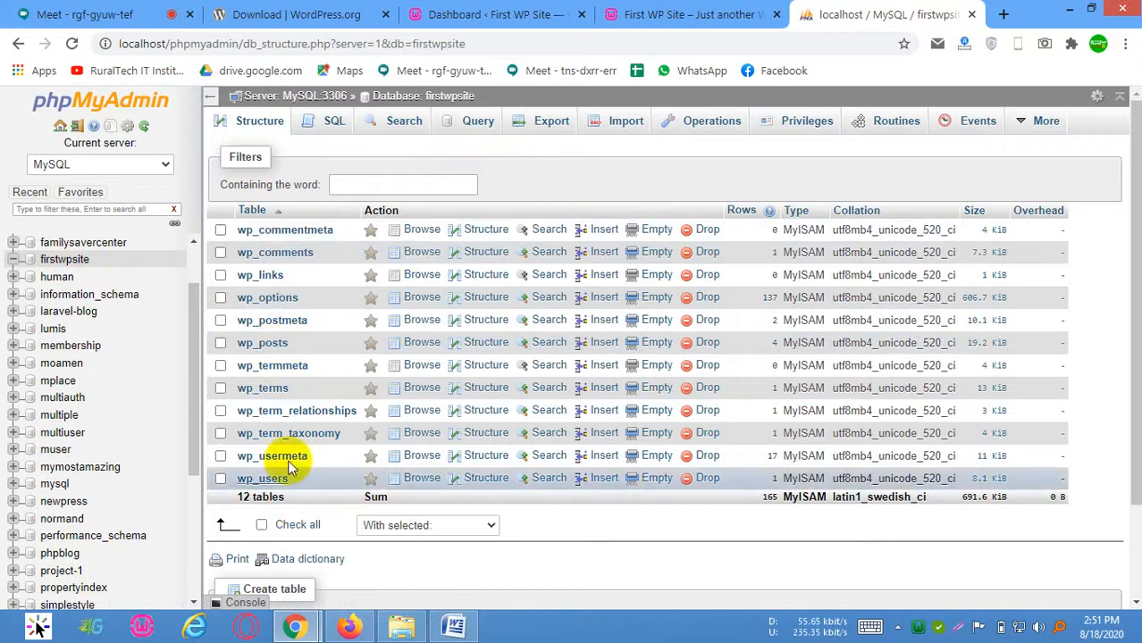
Close phpMyAdmin and look over the site's front page at localhost/firstwpsite from the header to the footer
left_click(971, 15)
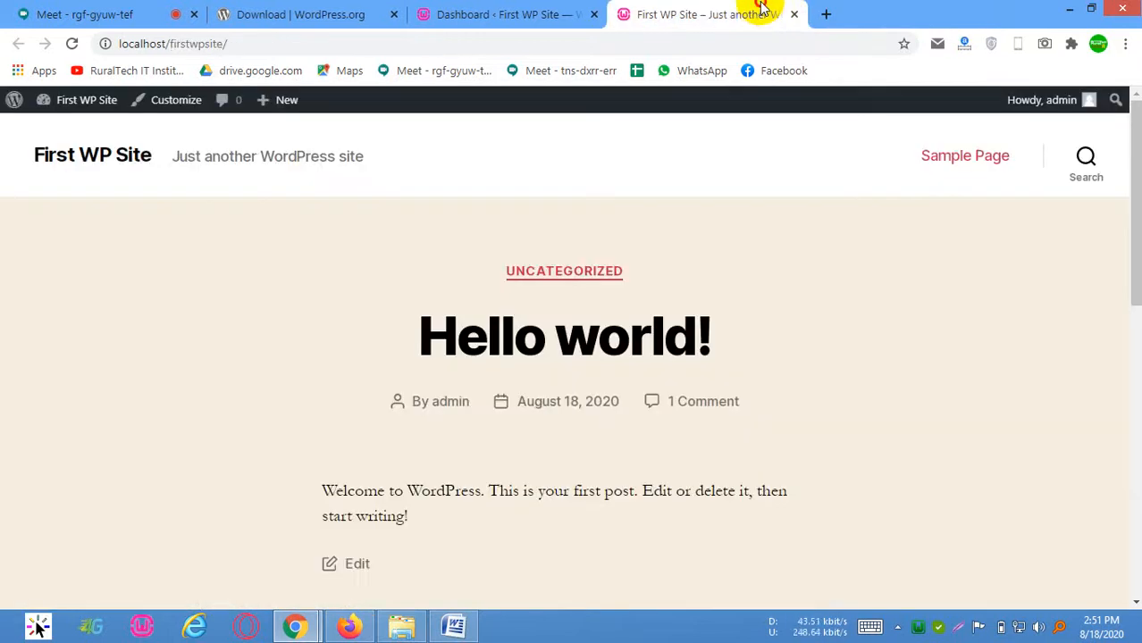
left_click(120, 41)
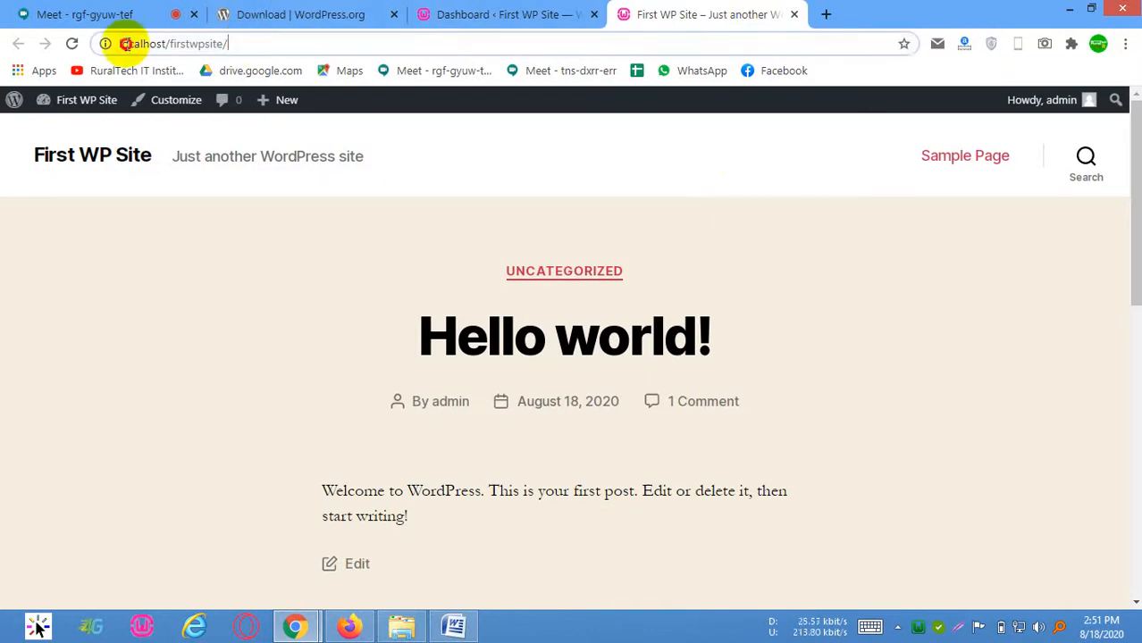
scroll(331, 448, "down", 15)
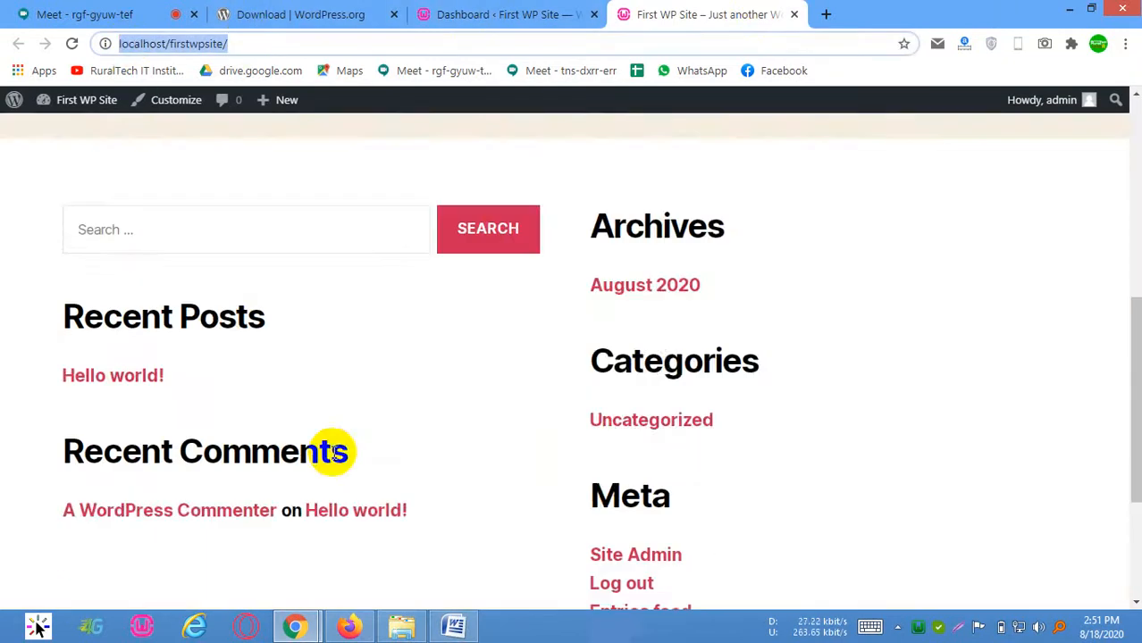
scroll(790, 491, "up", 7)
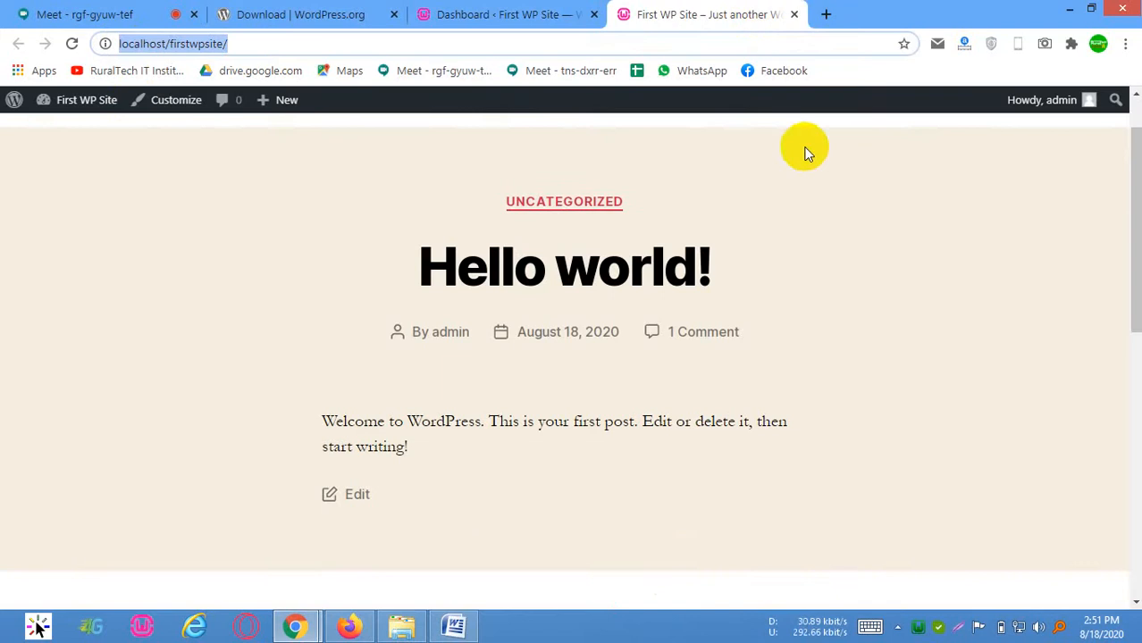
scroll(358, 319, "up", 1)
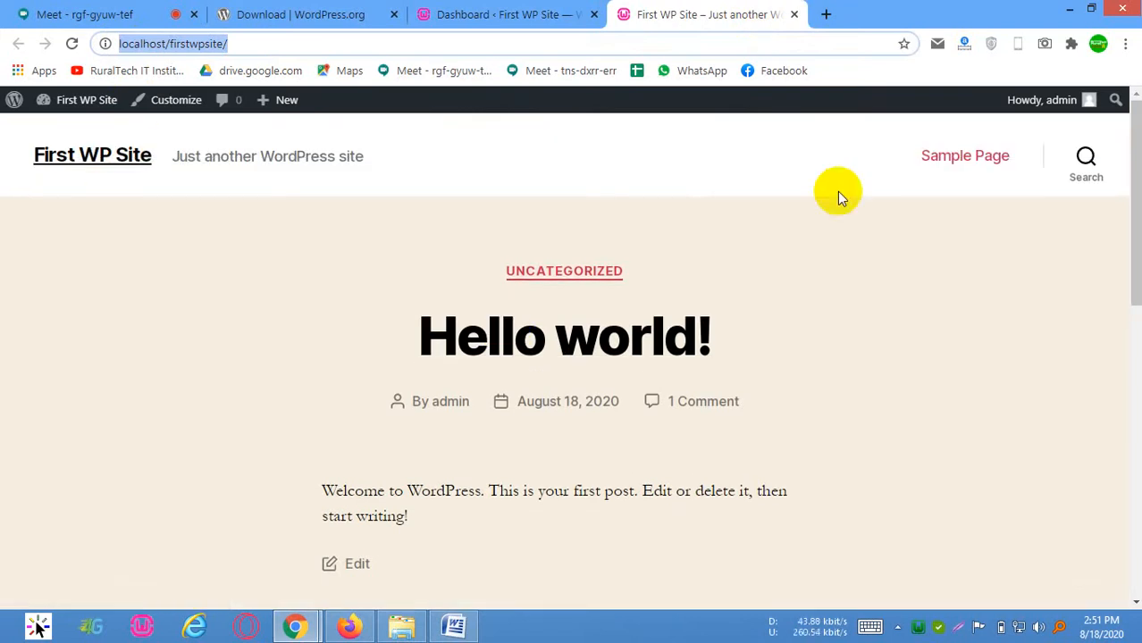
scroll(831, 294, "down", 15)
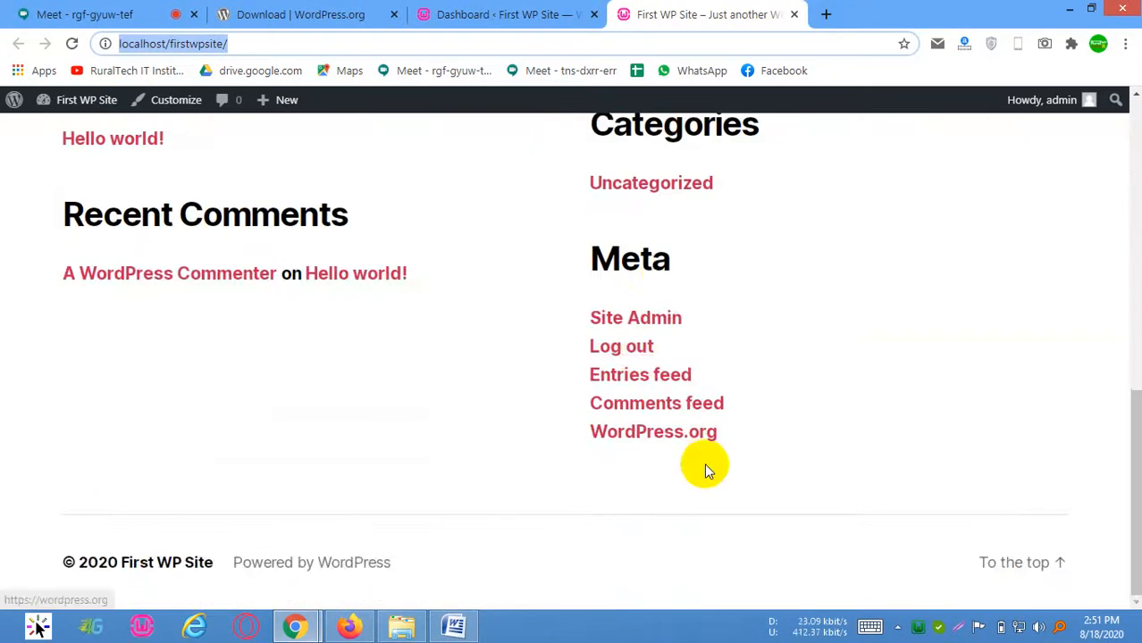
scroll(706, 467, "up", 7)
Compare the admin dashboard with the site's front end and examine the text of the Hello world! post
left_click(474, 14)
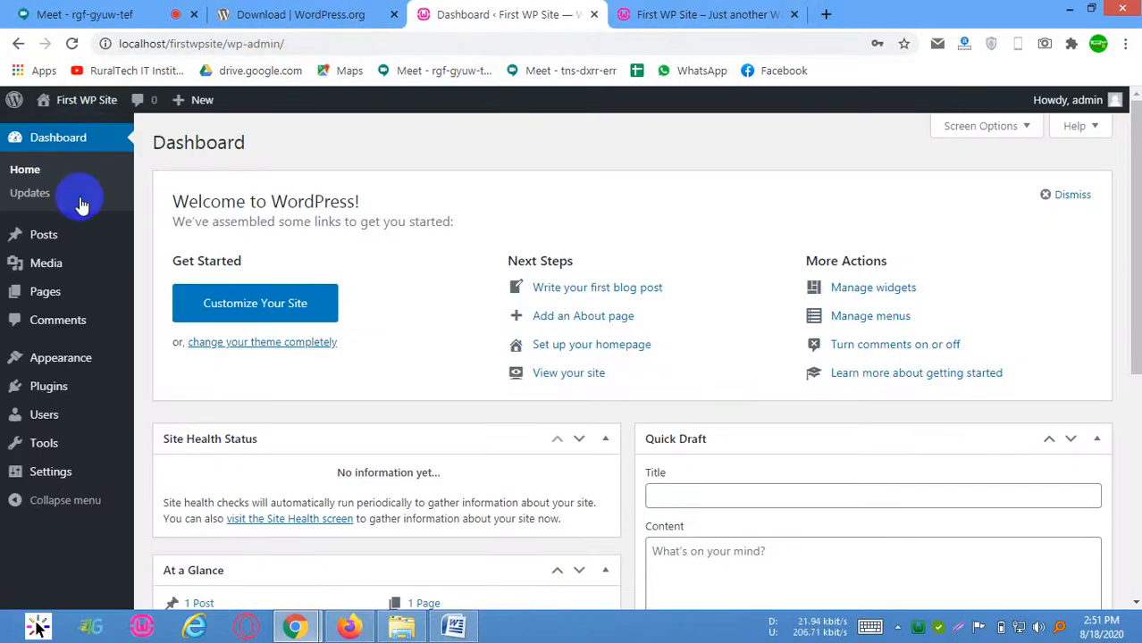
left_click(707, 14)
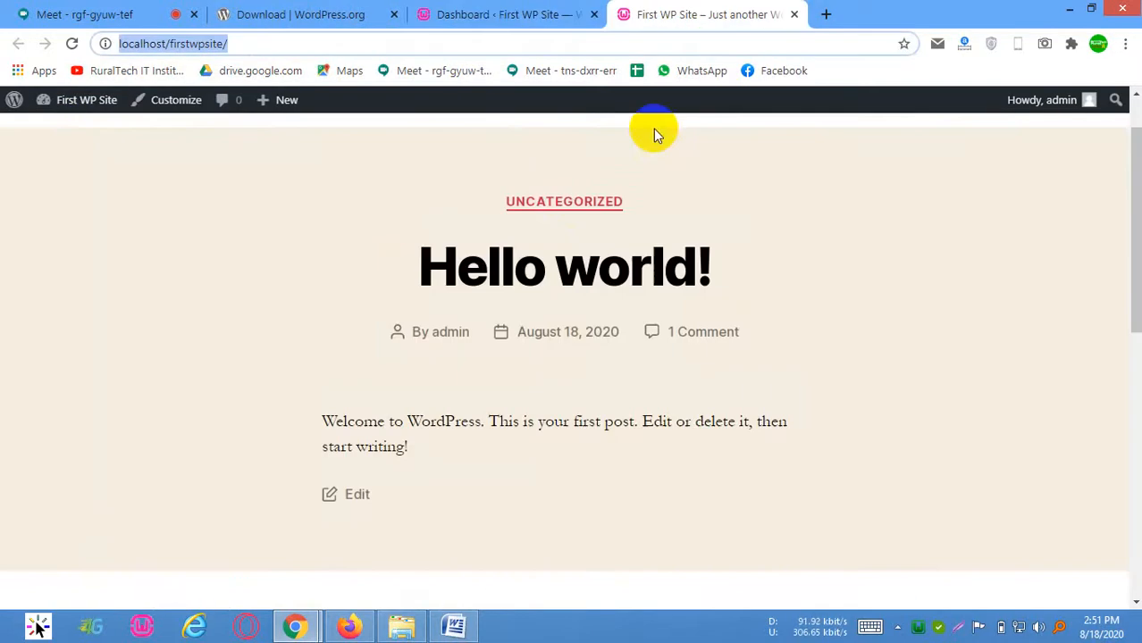
scroll(528, 238, "up", 1)
left_click(505, 13)
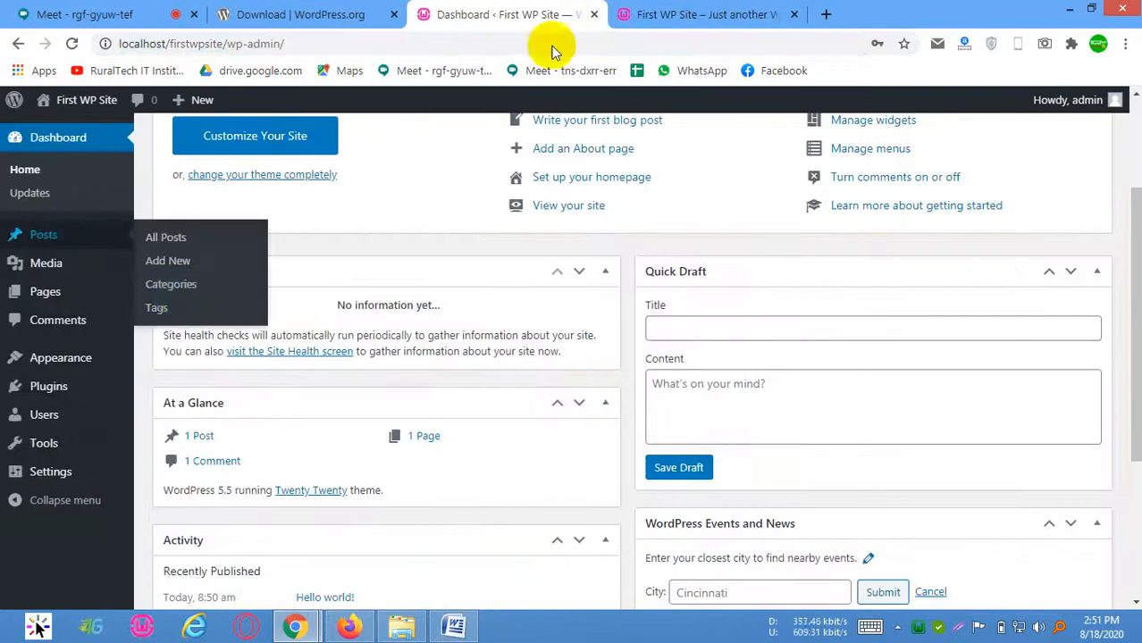
left_click(699, 9)
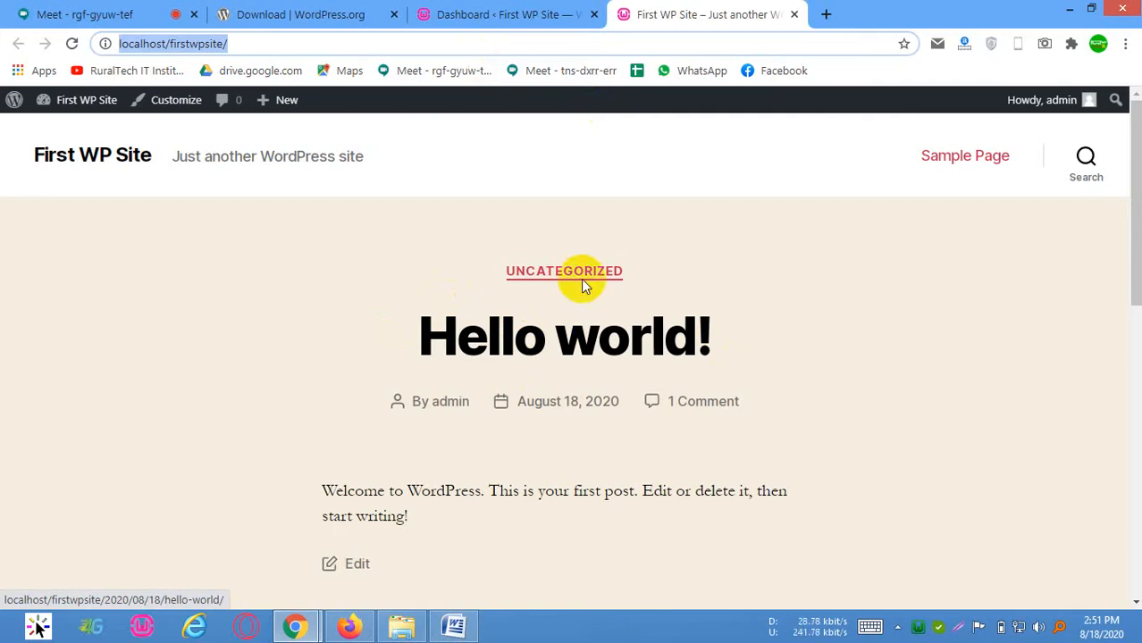
scroll(349, 466, "down", 1)
left_click_drag(337, 406, 441, 459)
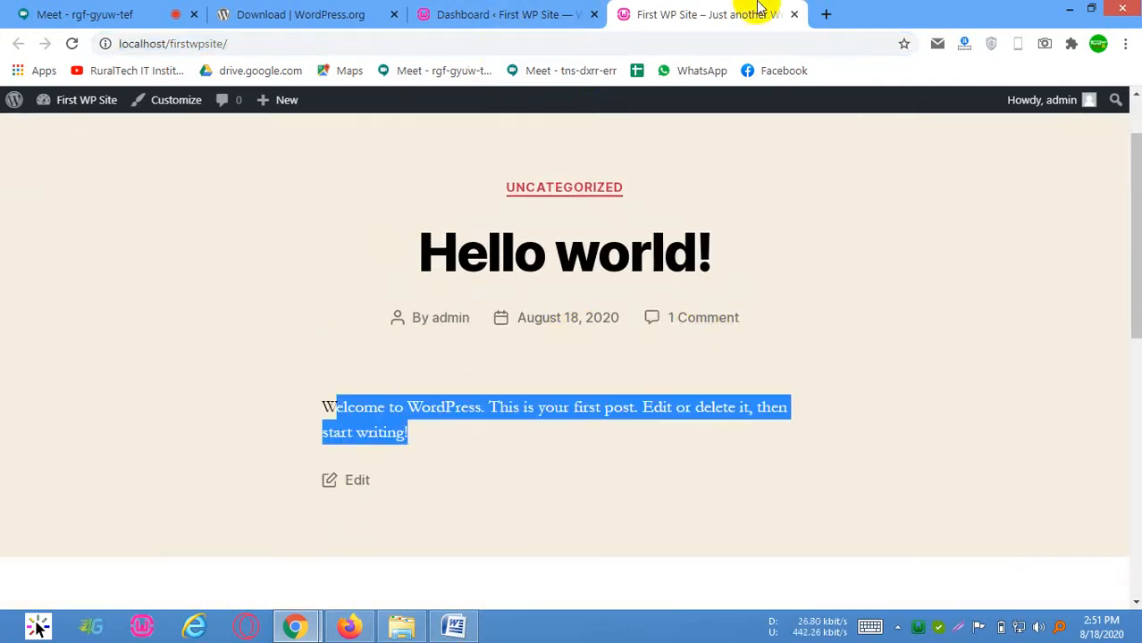
Open the list of all posts in the WordPress admin and start adding a new post
left_click(504, 14)
mouse_move(61, 234)
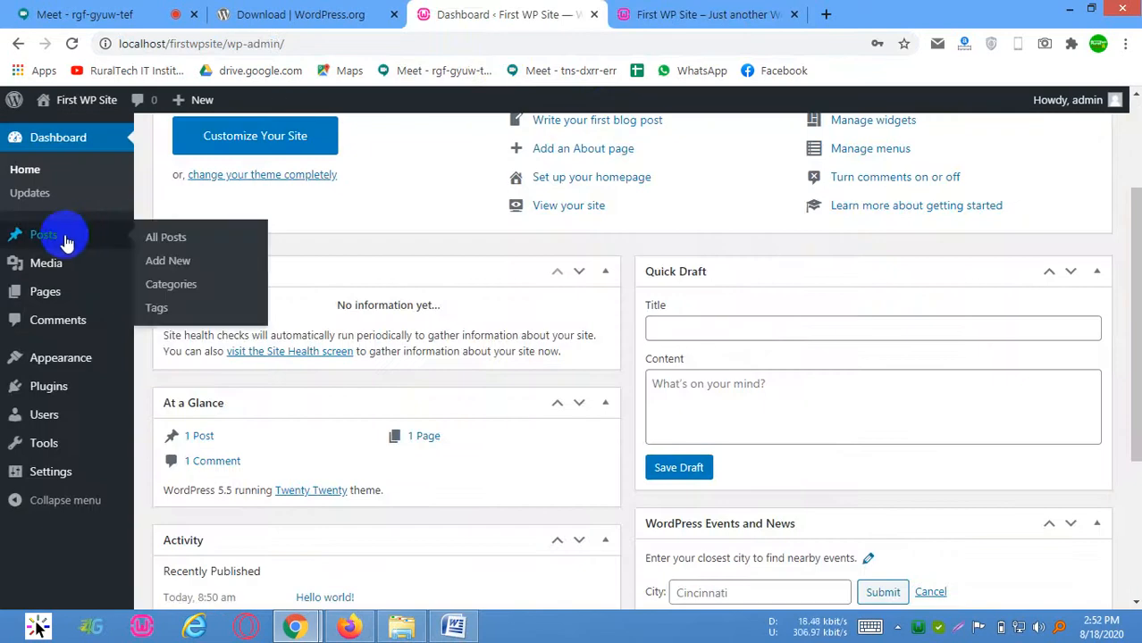
left_click(188, 243)
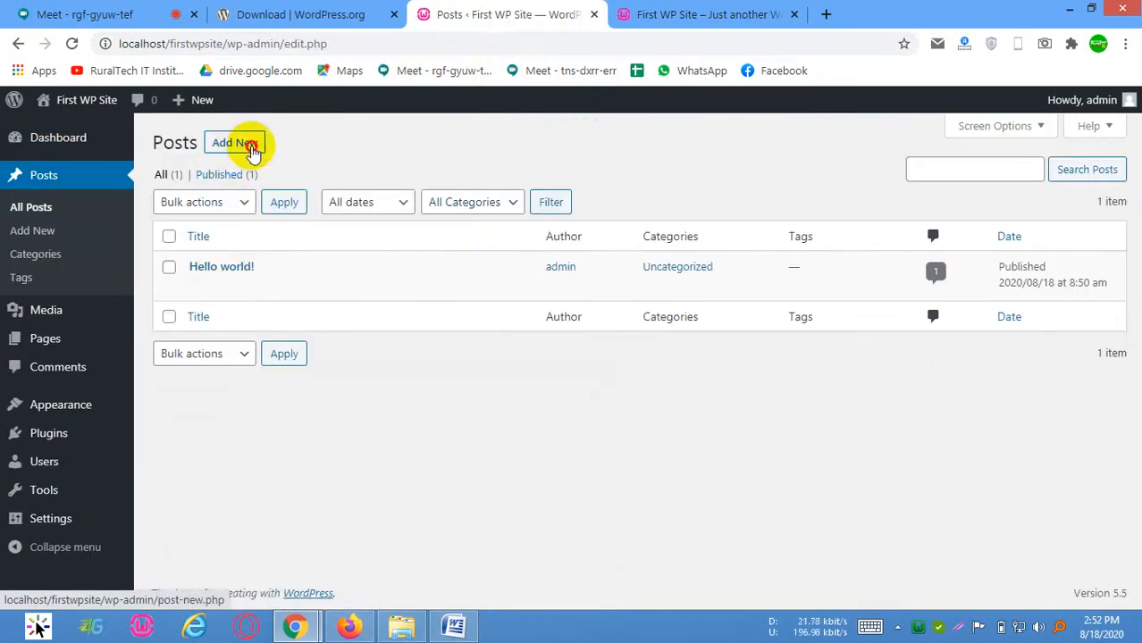
left_click(240, 145)
left_click(750, 13)
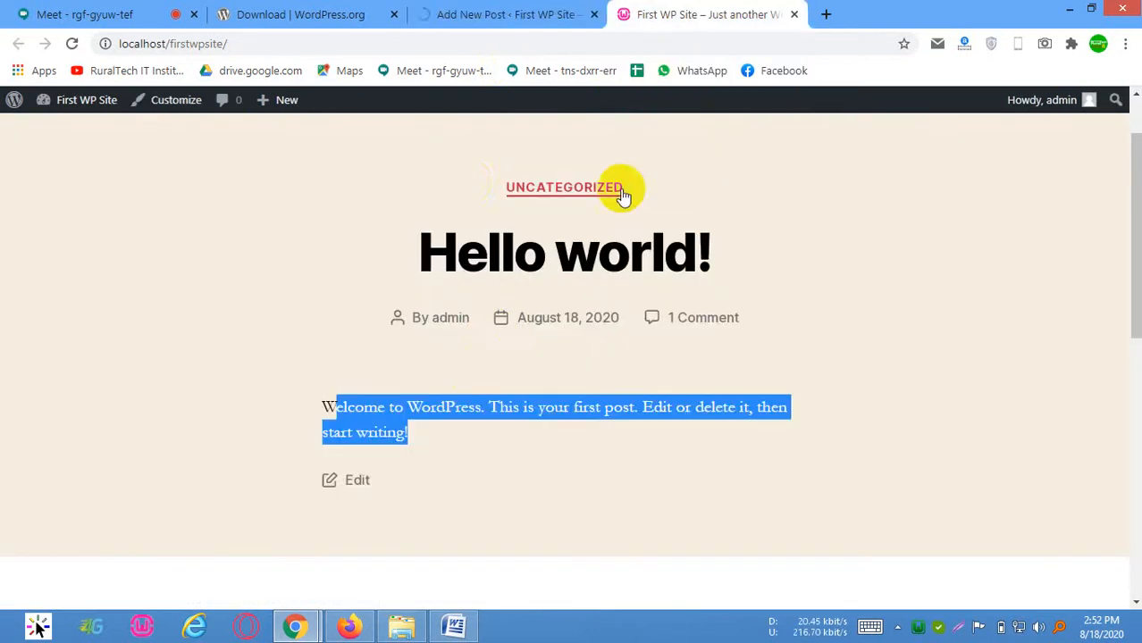
scroll(472, 172, "up", 1)
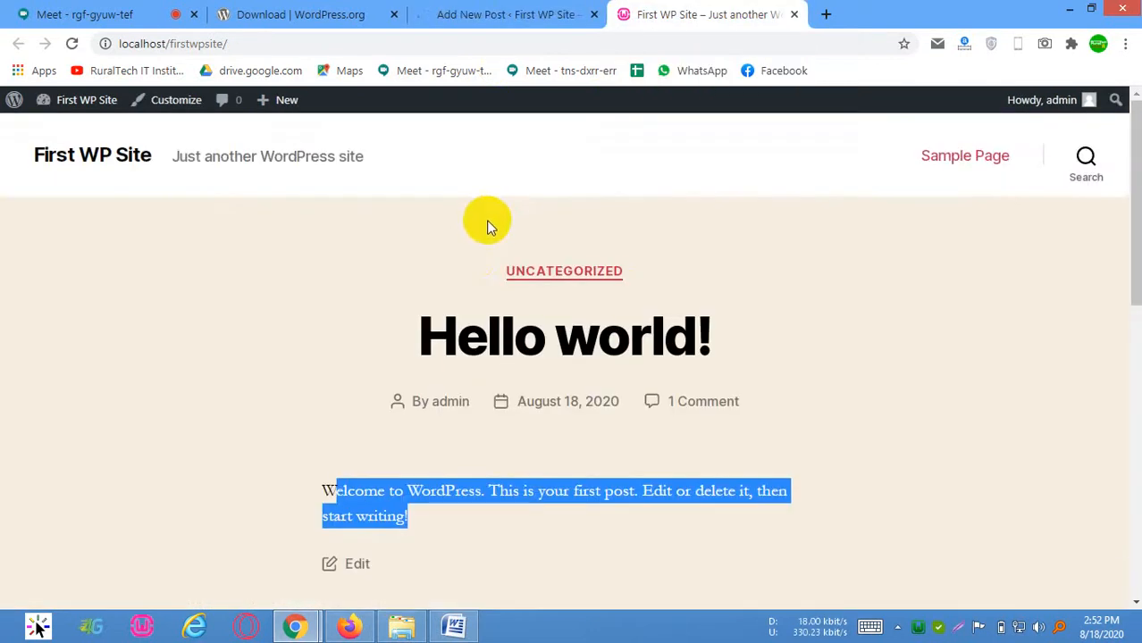
left_click(570, 12)
left_click(689, 24)
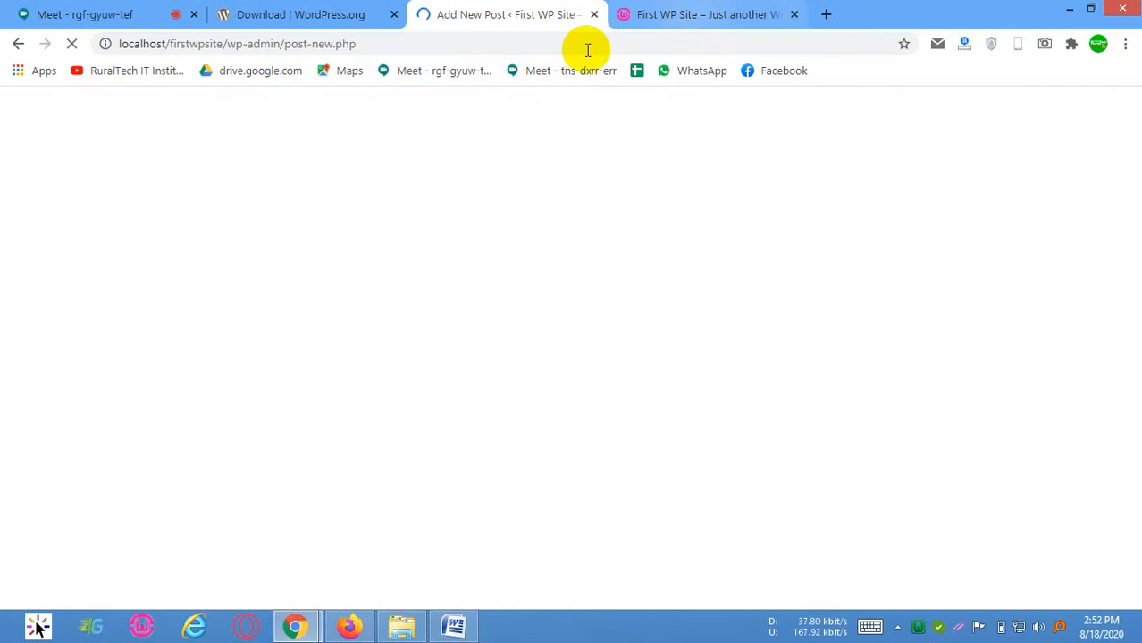
left_click(474, 4)
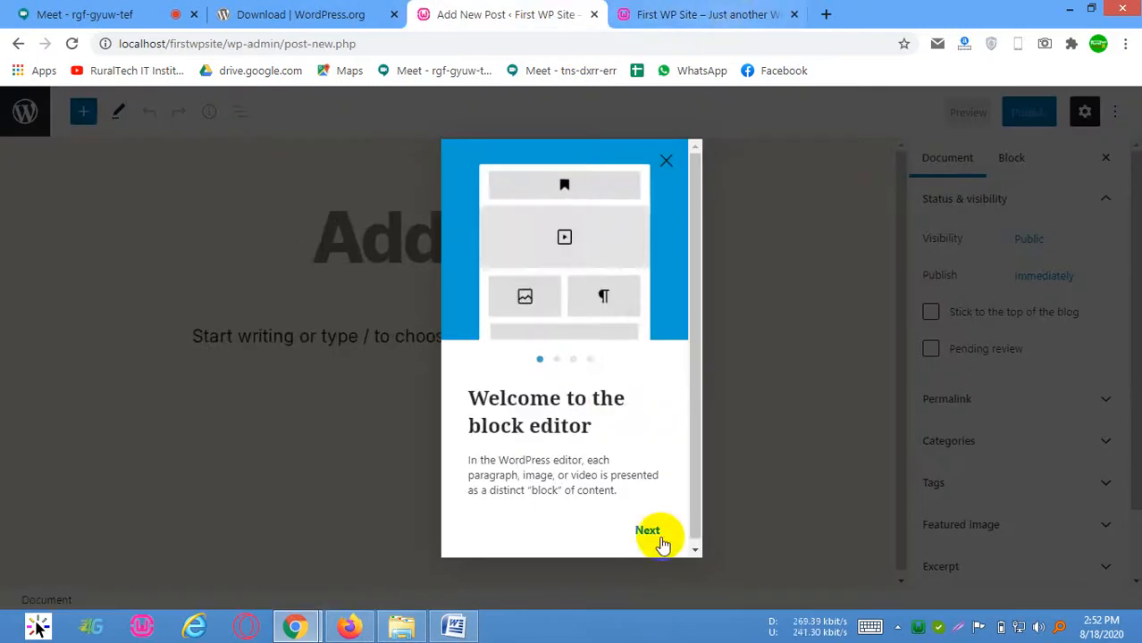
Go through the block editor's welcome guide to its end and close it
left_click(645, 534)
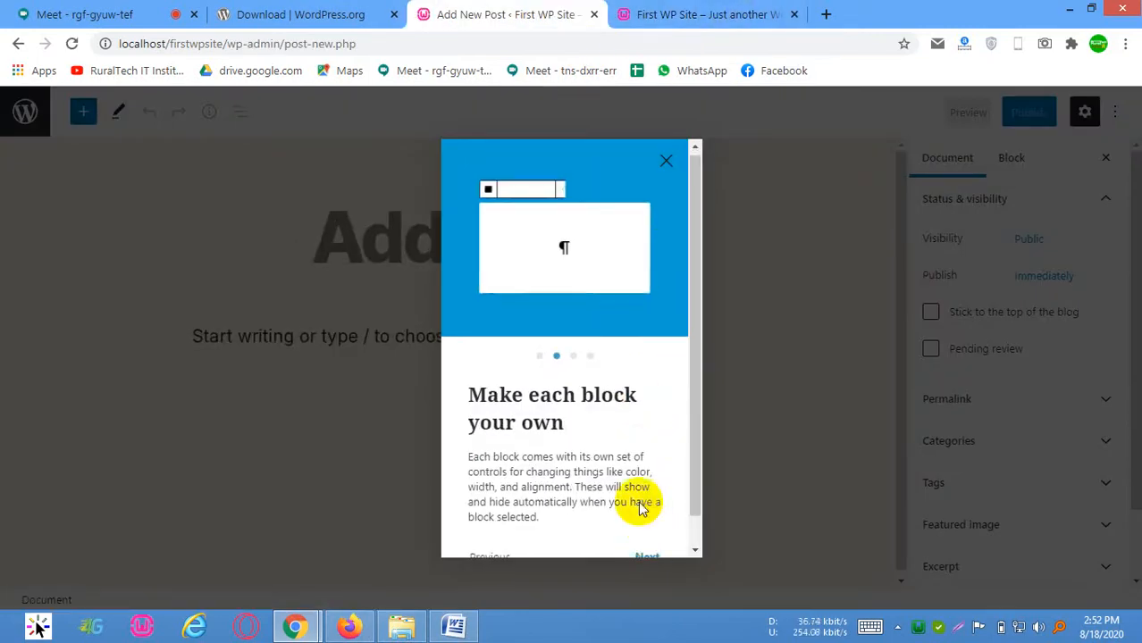
scroll(642, 513, "down", 1)
left_click(640, 529)
left_click(640, 529)
left_click(625, 526)
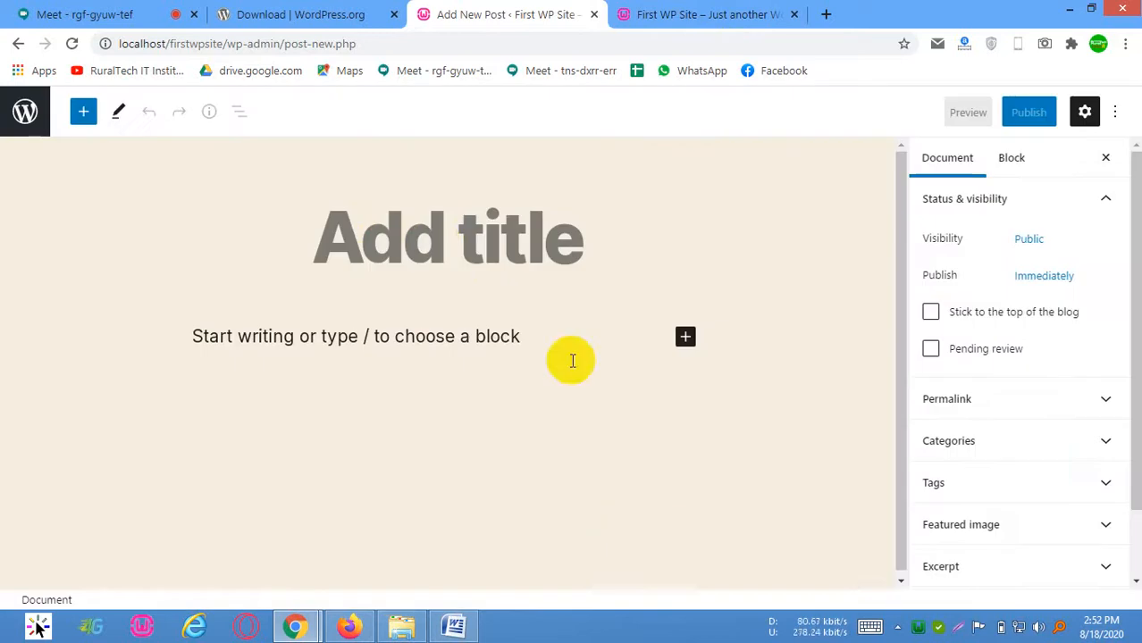
Enter Our First Post as the title of the new post
left_click(438, 239)
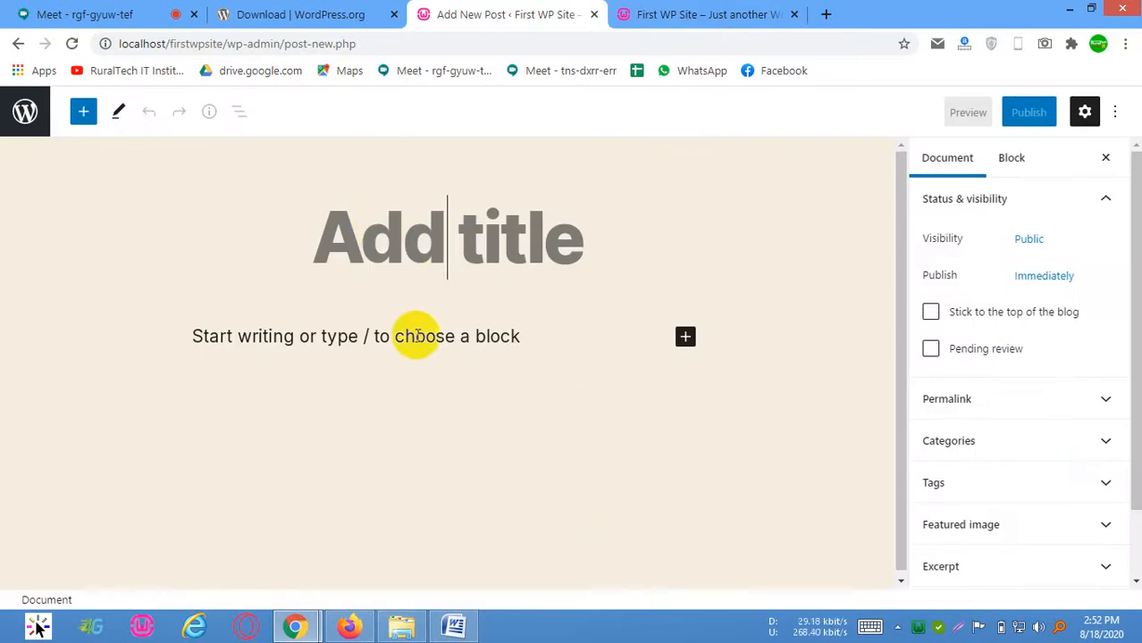
left_click(462, 355)
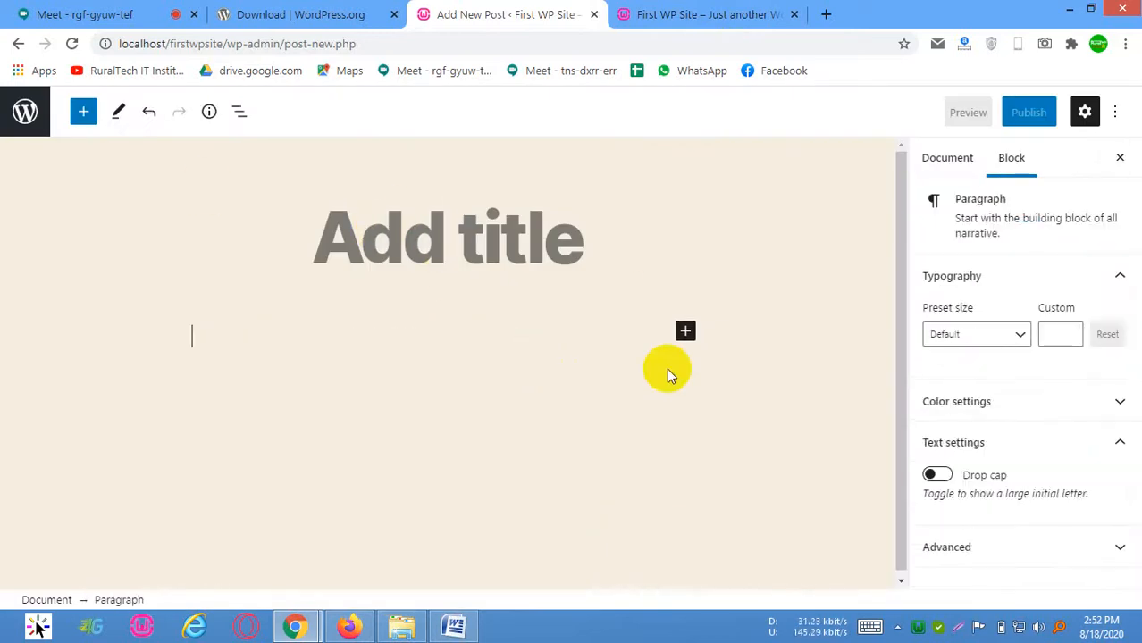
left_click(451, 246)
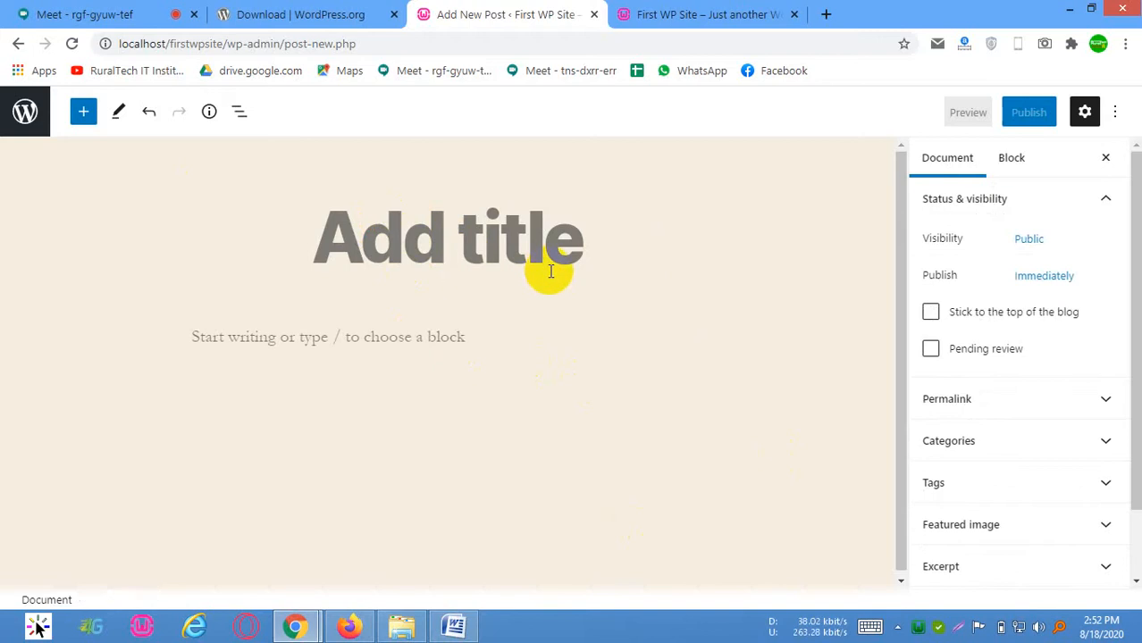
type("Our Fi")
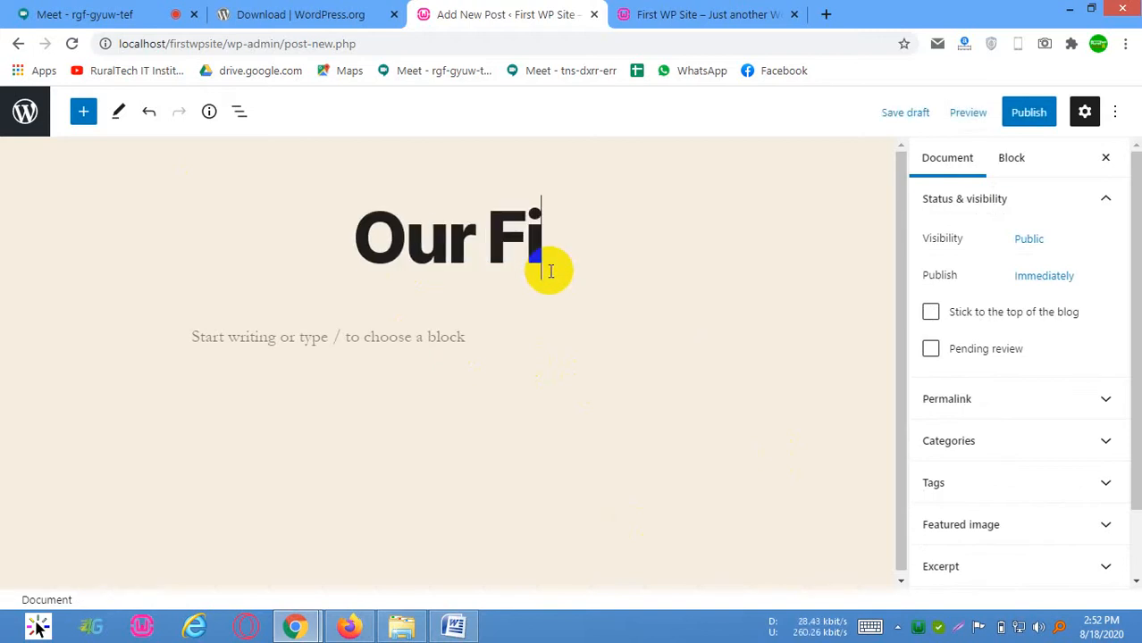
type("rst Post")
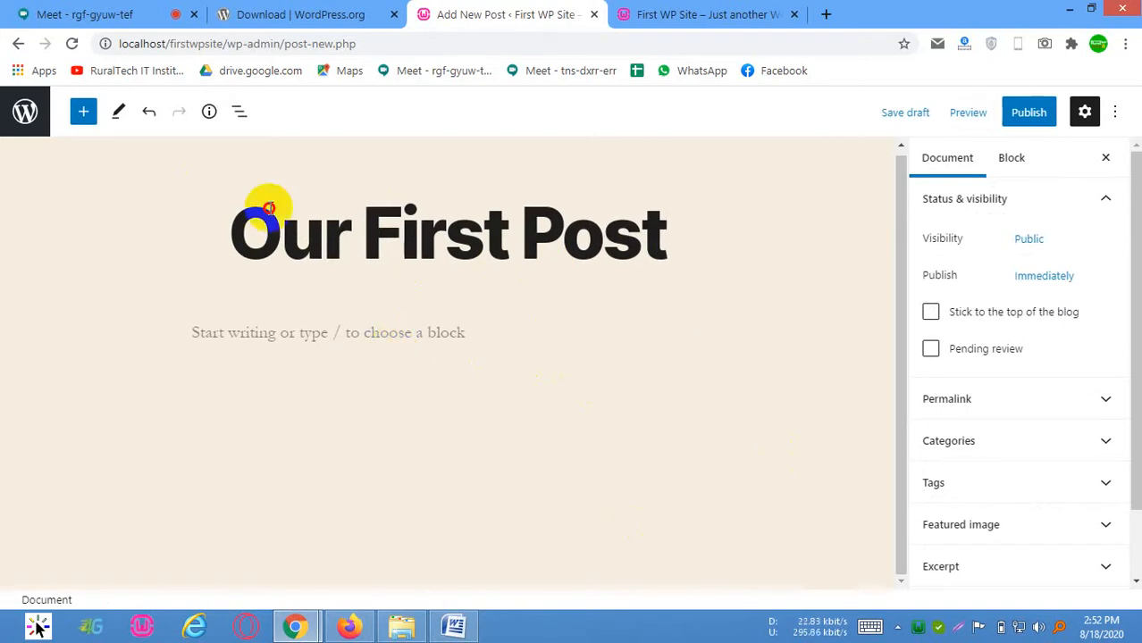
Copy the title into the post's first paragraph and extend it to read "Our First Post i wp wesbiste"
left_click_drag(241, 207, 438, 342)
key("ctrl+c")
left_click(304, 336)
key("ctrl+v")
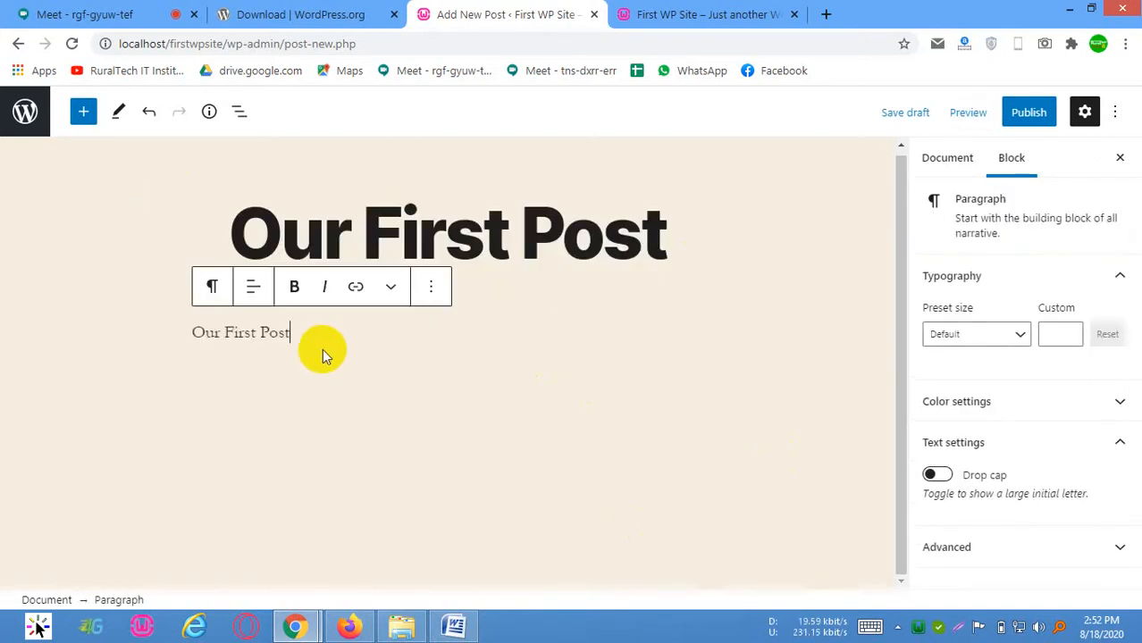
type("i wp")
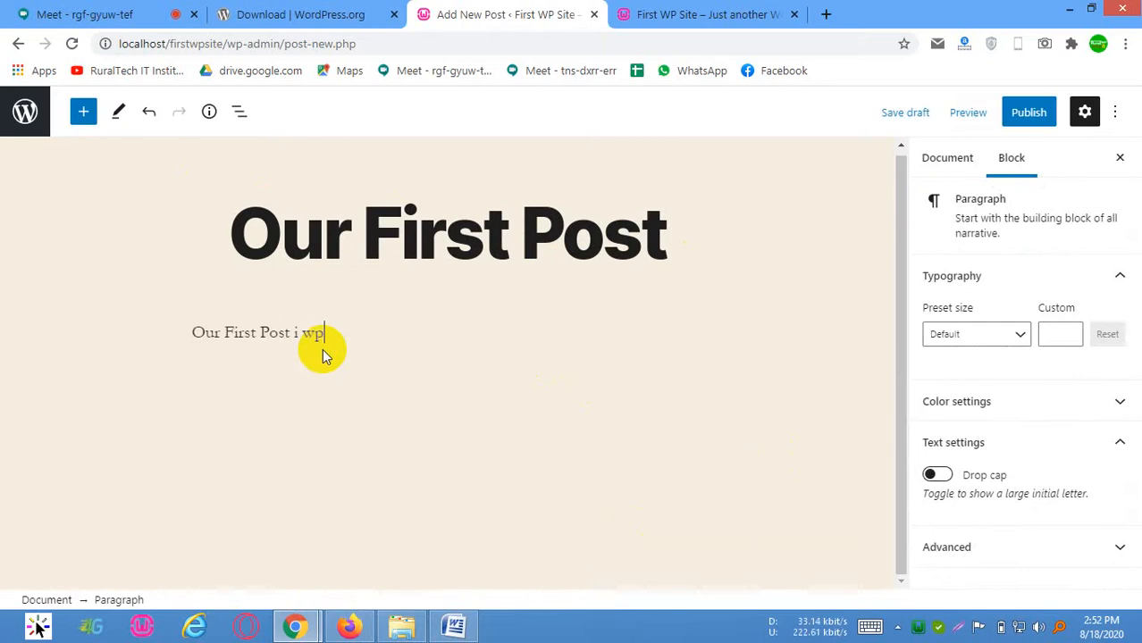
type(" wesbist")
key("BackSpace")
key("BackSpace")
key("BackSpace")
type("biste")
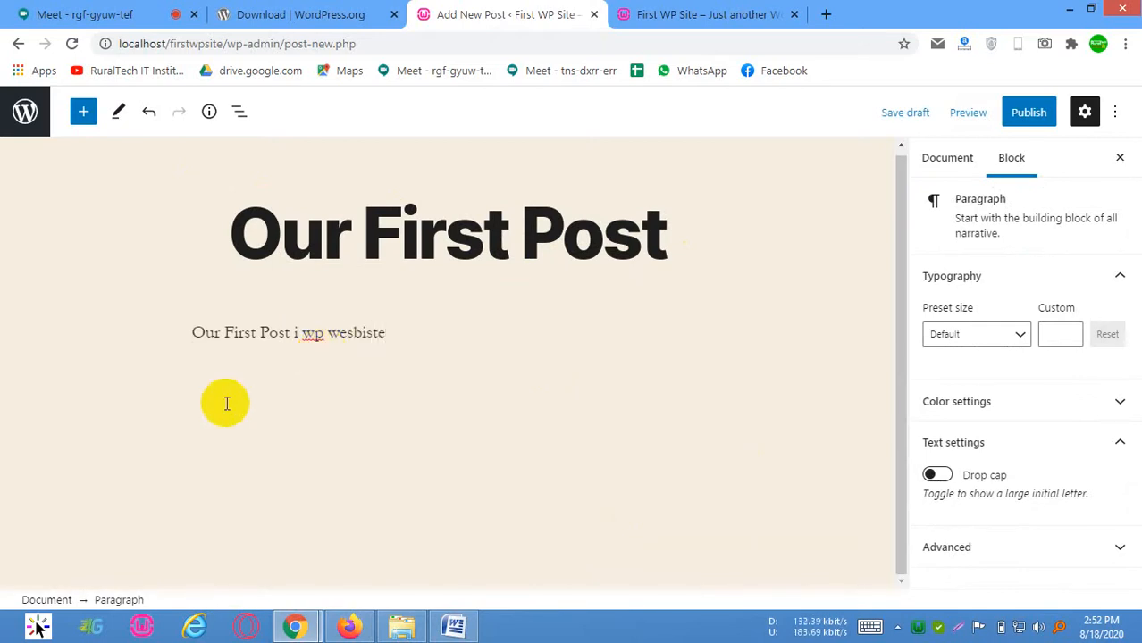
left_click(741, 392)
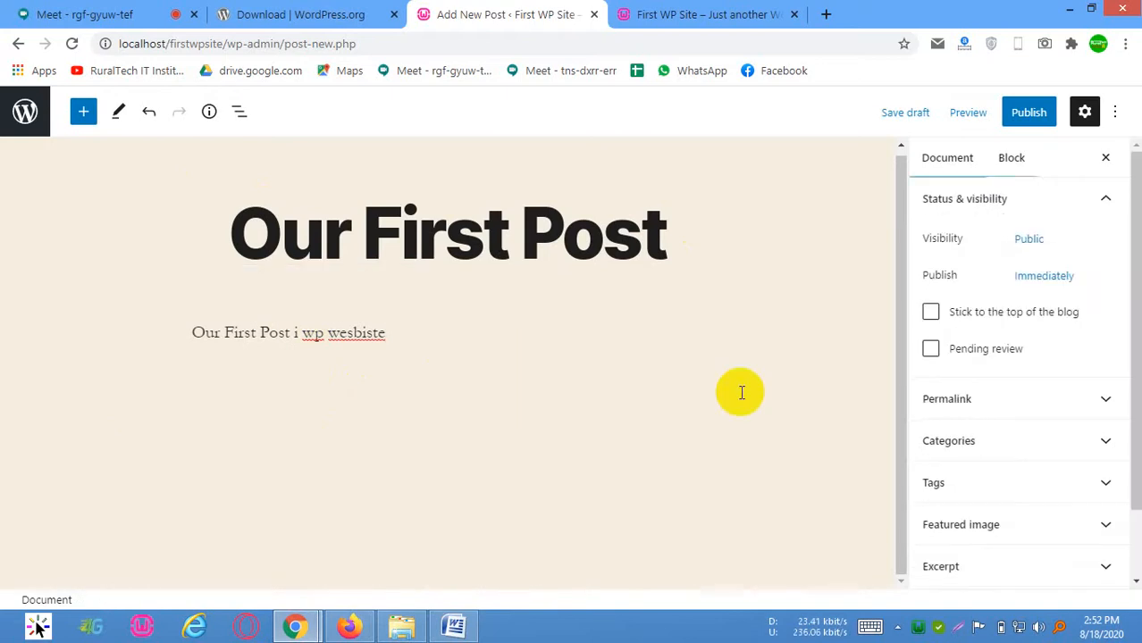
Open the post's featured image dialog and start selecting an image file to upload from the computer
left_click(1018, 522)
left_click(1009, 399)
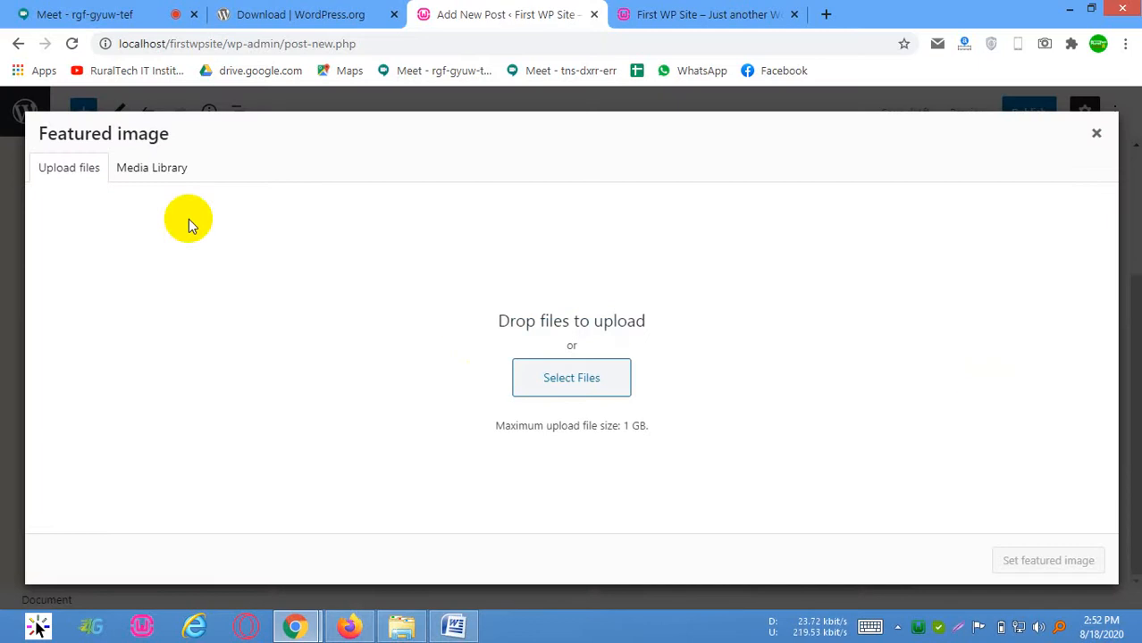
left_click(124, 169)
left_click(69, 168)
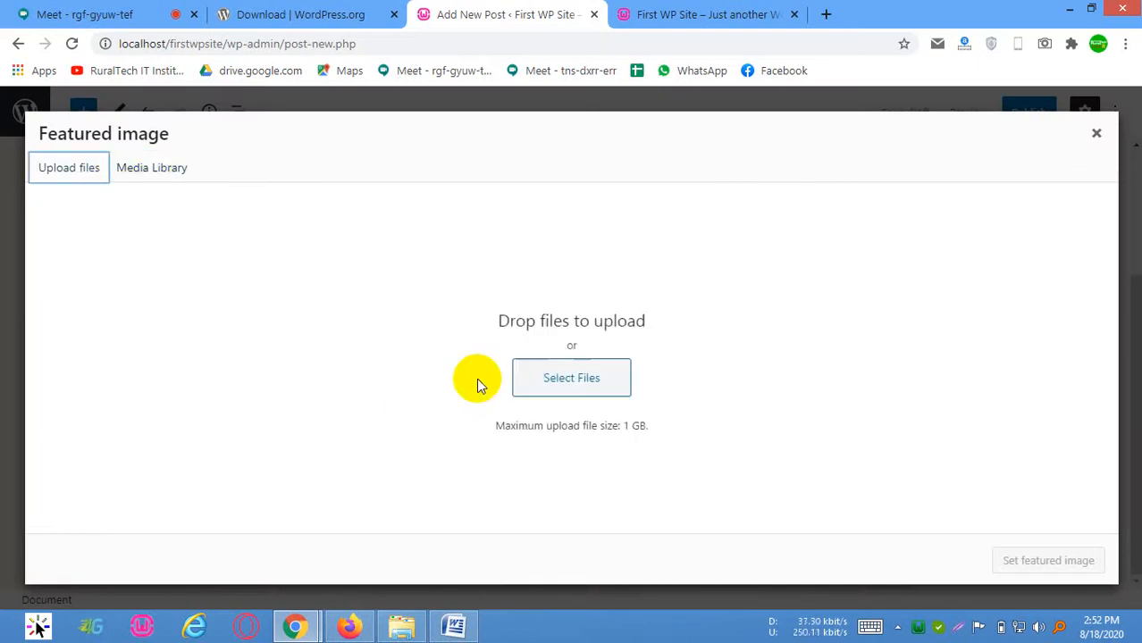
left_click(572, 375)
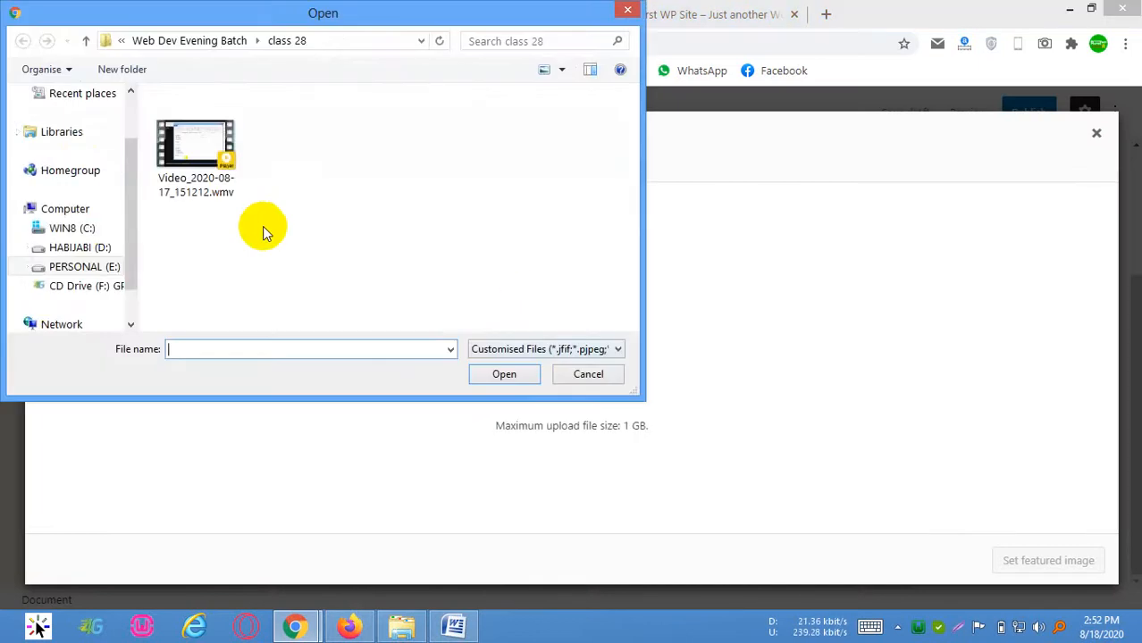
Upload pexels-photo-210019-640x410.jpeg from the Downloads folder and set it as the post's featured image
left_click(77, 247)
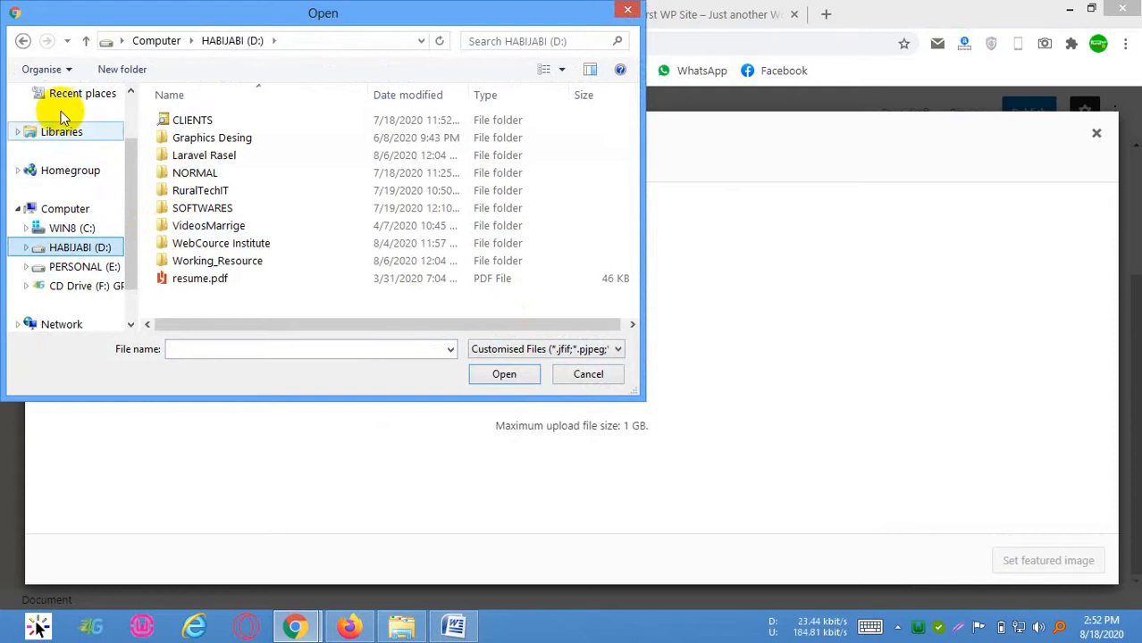
scroll(90, 134, "up", 1)
left_click(89, 138)
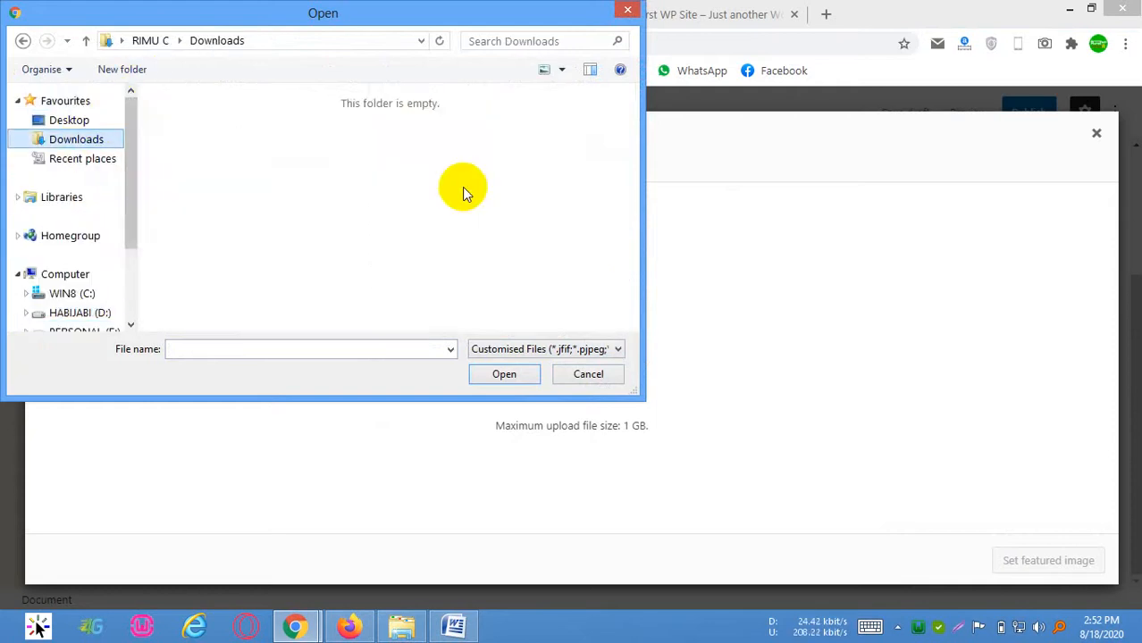
left_click(463, 192)
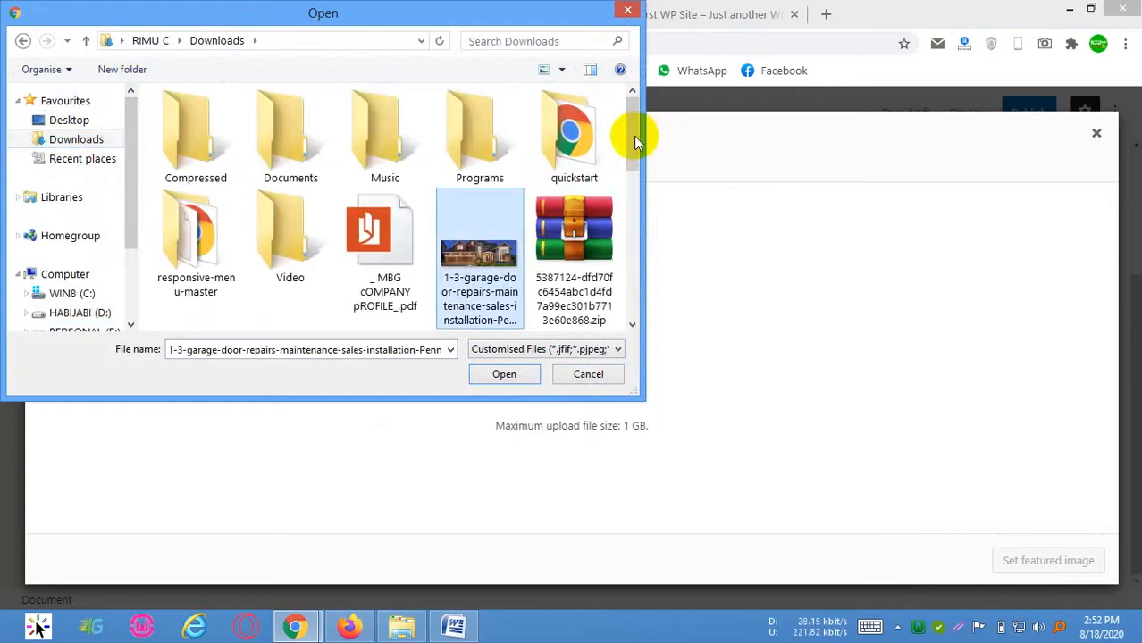
left_click_drag(634, 133, 626, 282)
left_click(574, 174)
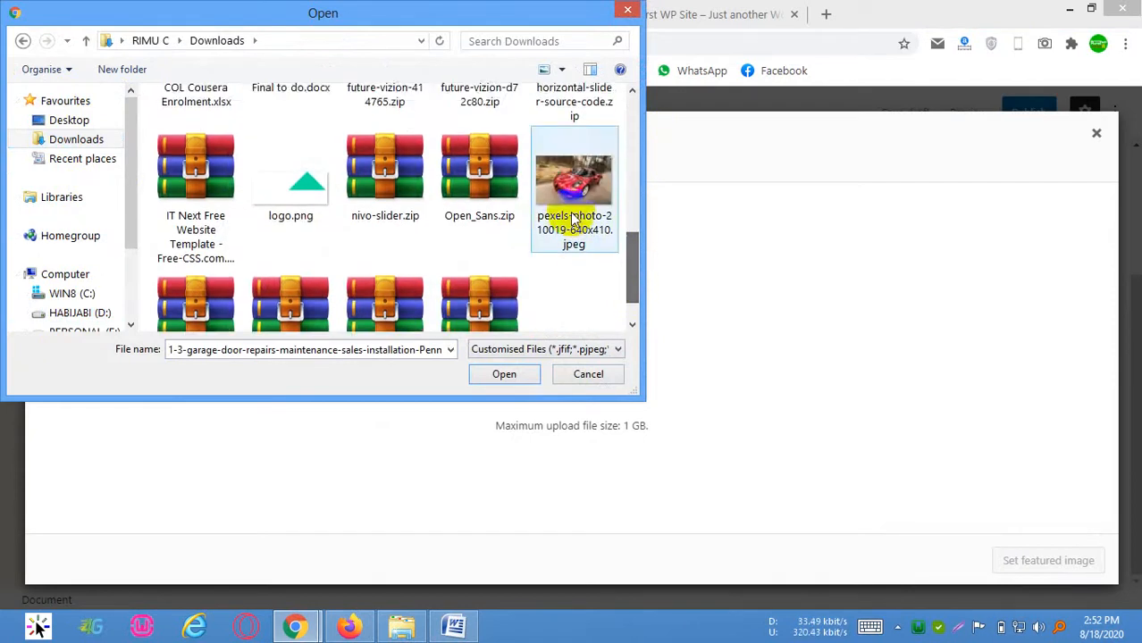
left_click(535, 373)
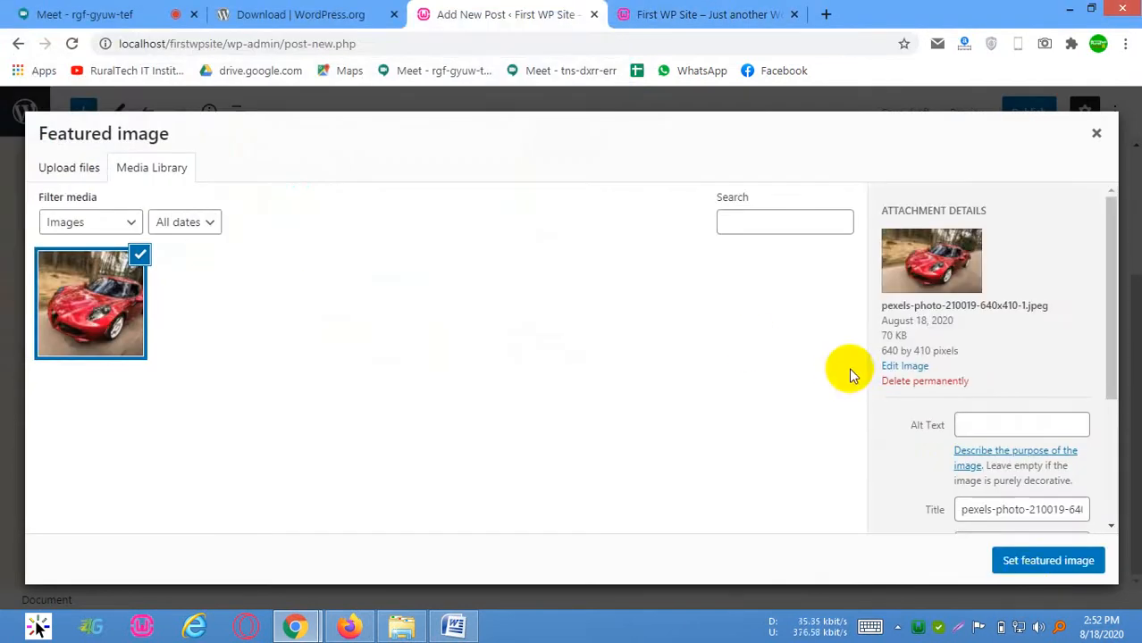
left_click(1030, 563)
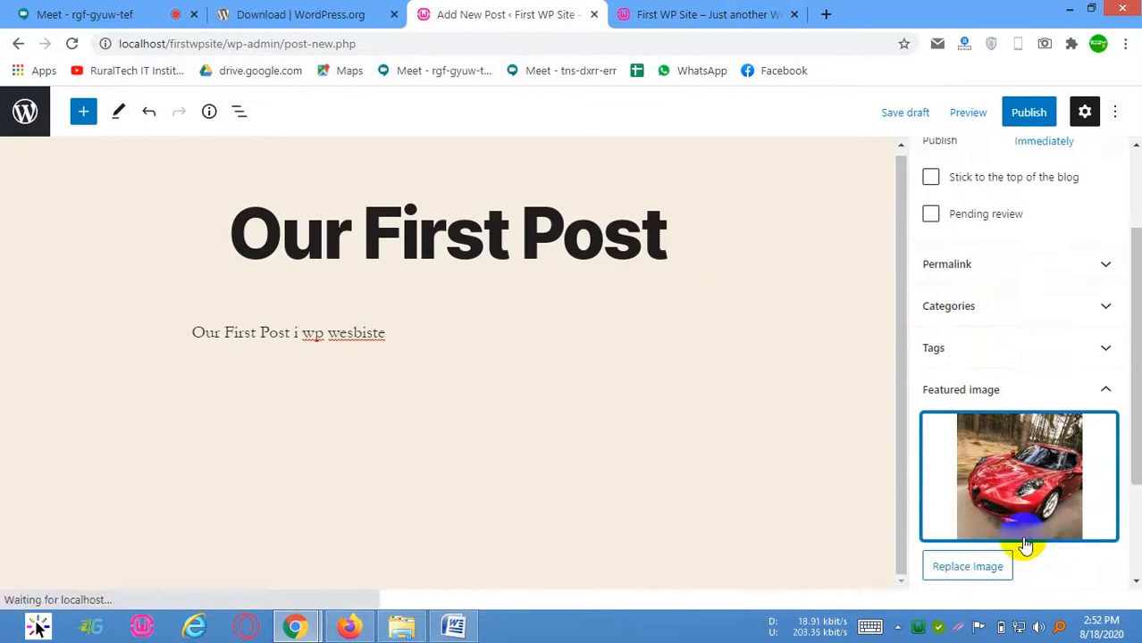
Publish the post with public visibility and immediate publication
scroll(1032, 331, "up", 2)
left_click(1040, 122)
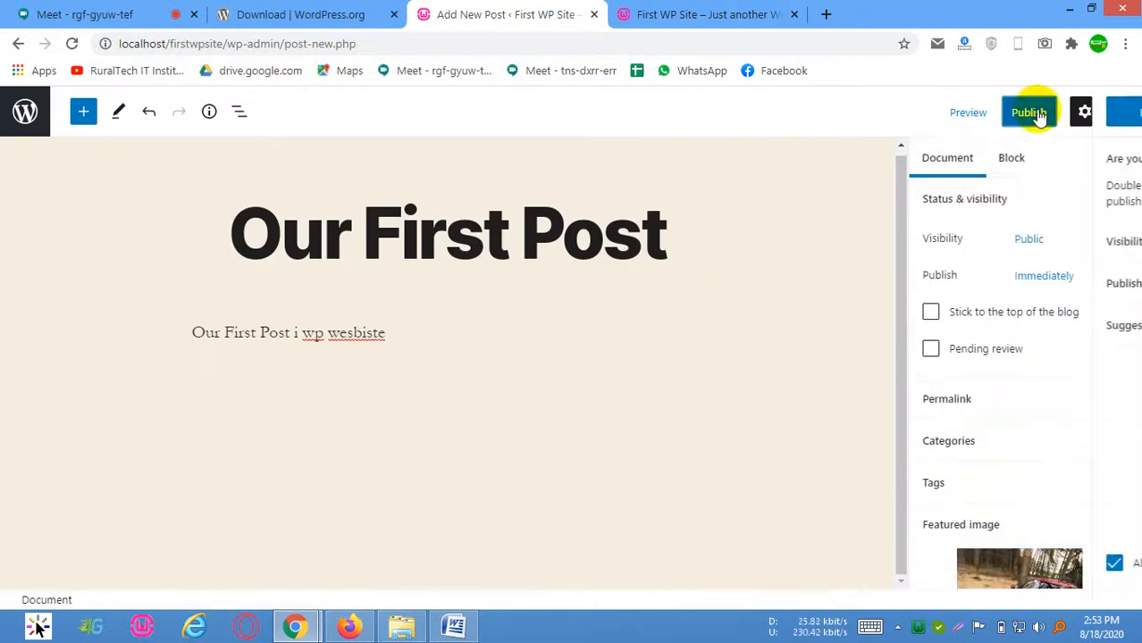
left_click(982, 113)
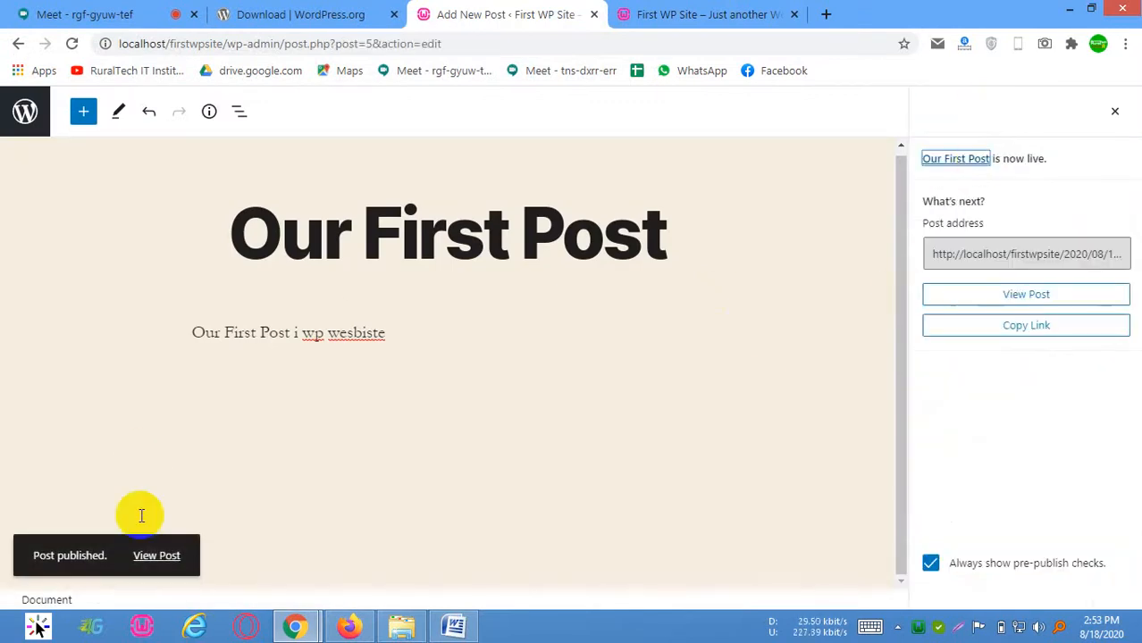
Open the published post on the site and check its web address and title
left_click(173, 563)
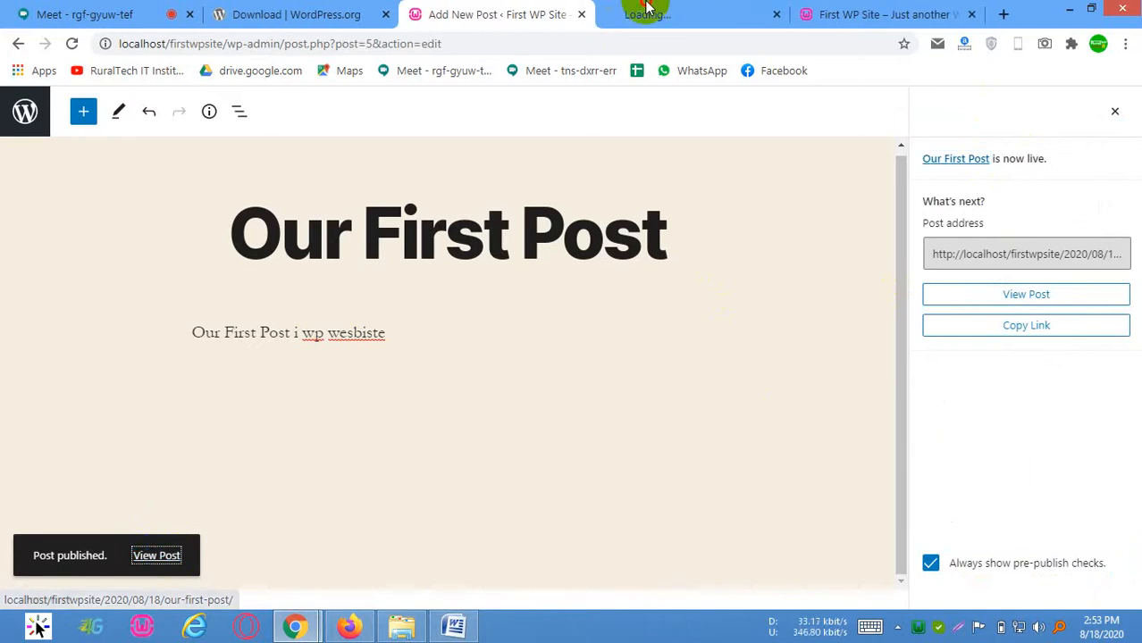
left_click(667, 8)
left_click_drag(245, 48, 356, 47)
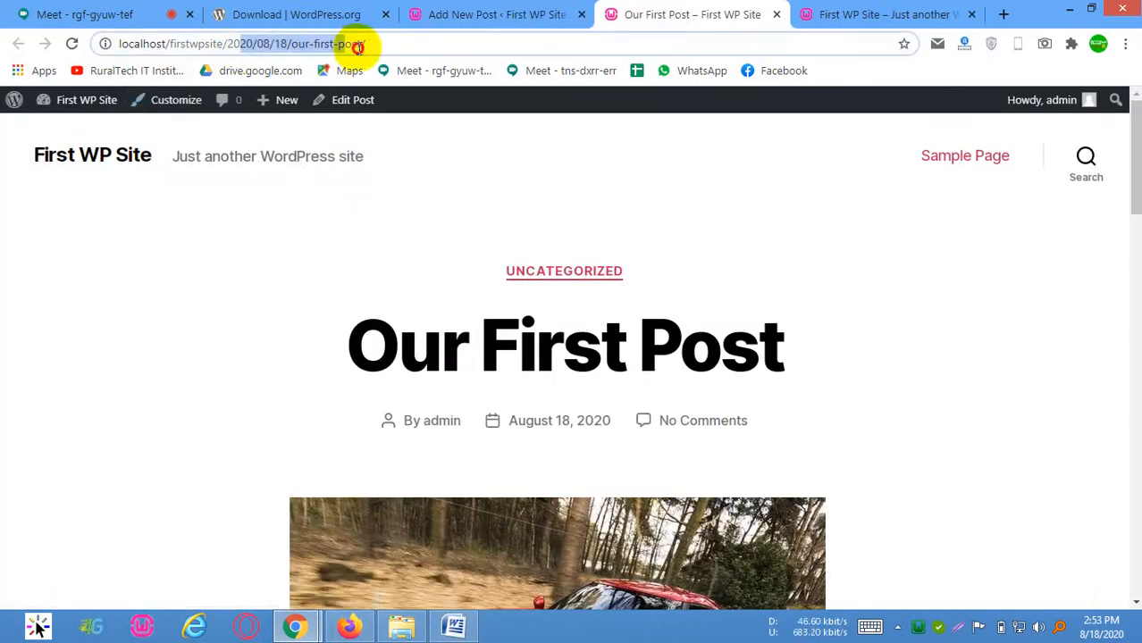
left_click(357, 47)
left_click_drag(339, 373, 779, 381)
left_click(779, 382)
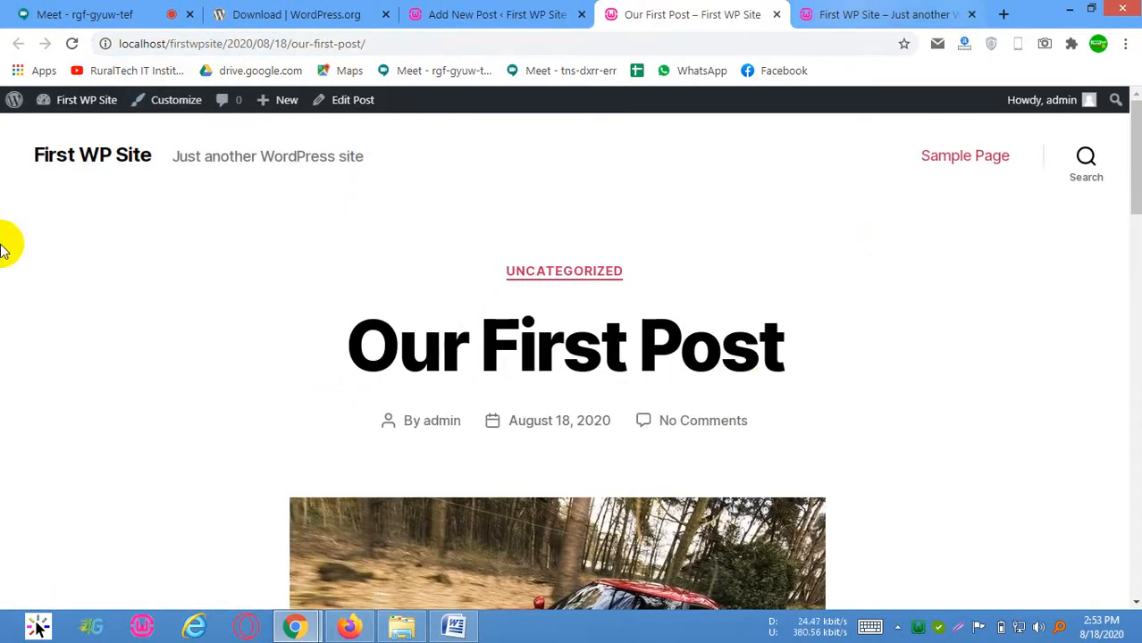
Open the site's home page and examine the new post, the older post below it and the footer widgets
left_click(104, 160)
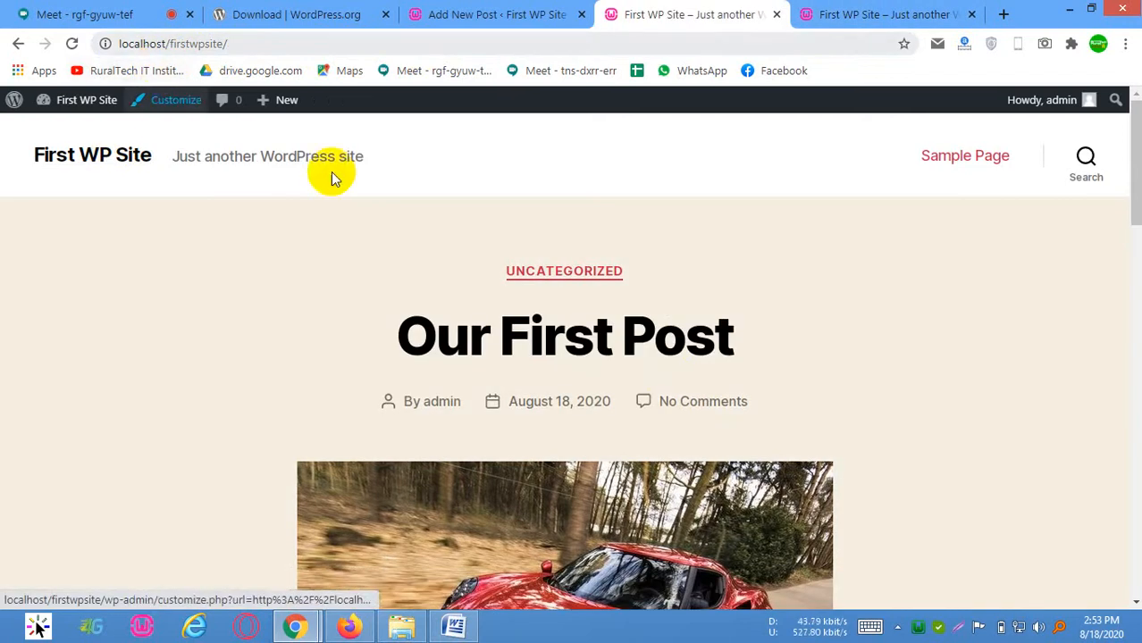
scroll(670, 383, "down", 4)
scroll(484, 287, "up", 3)
scroll(542, 345, "down", 6)
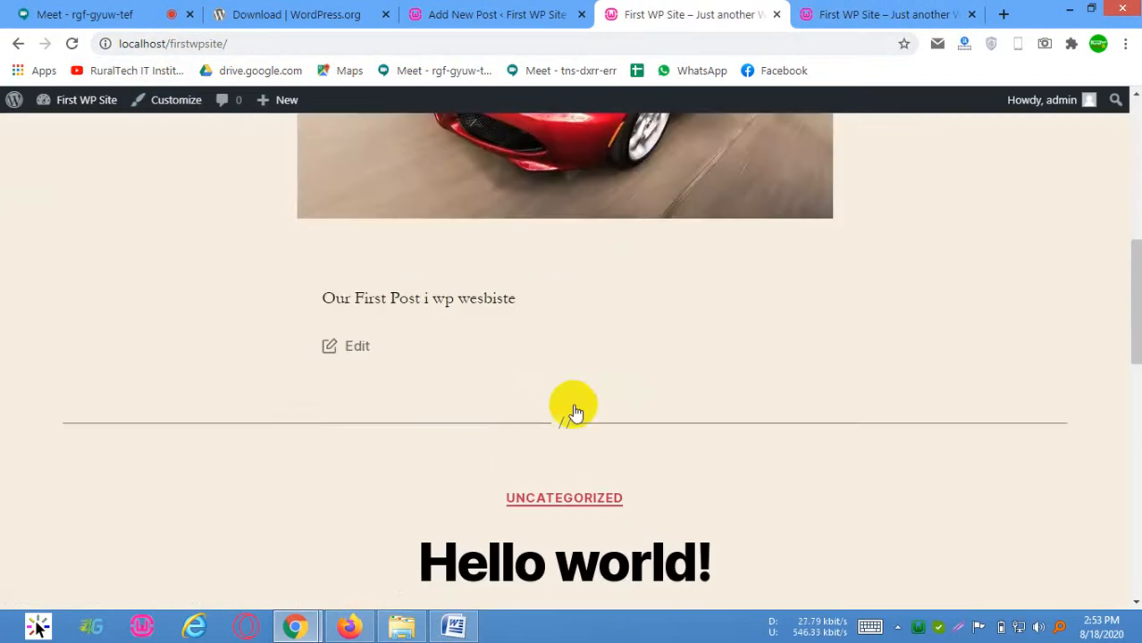
scroll(563, 429, "down", 5)
scroll(527, 304, "up", 6)
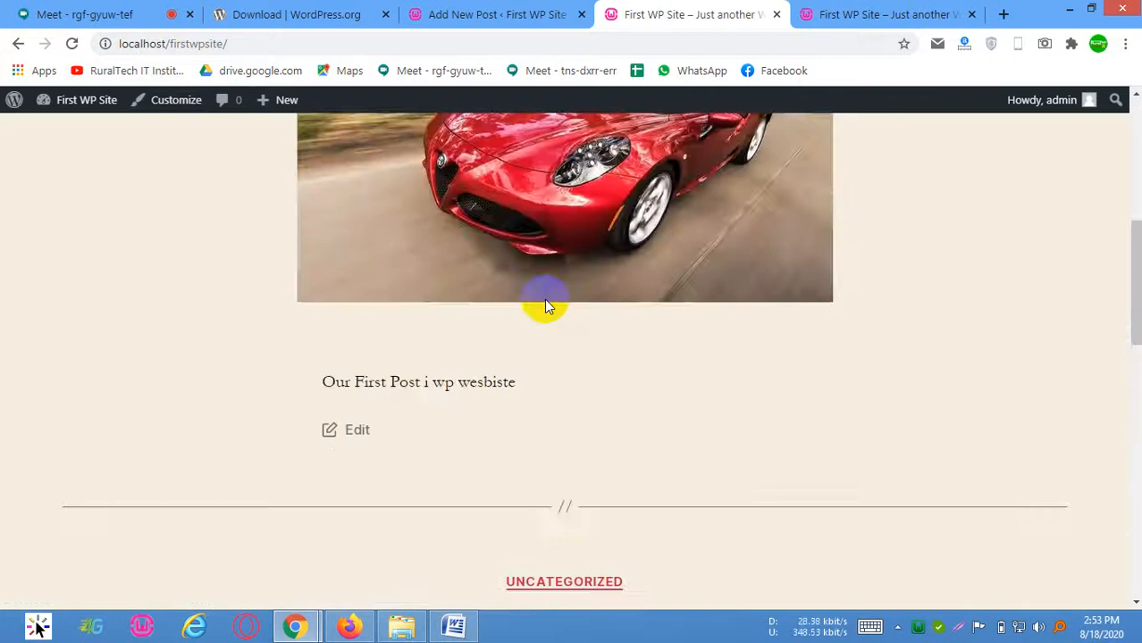
scroll(548, 306, "up", 5)
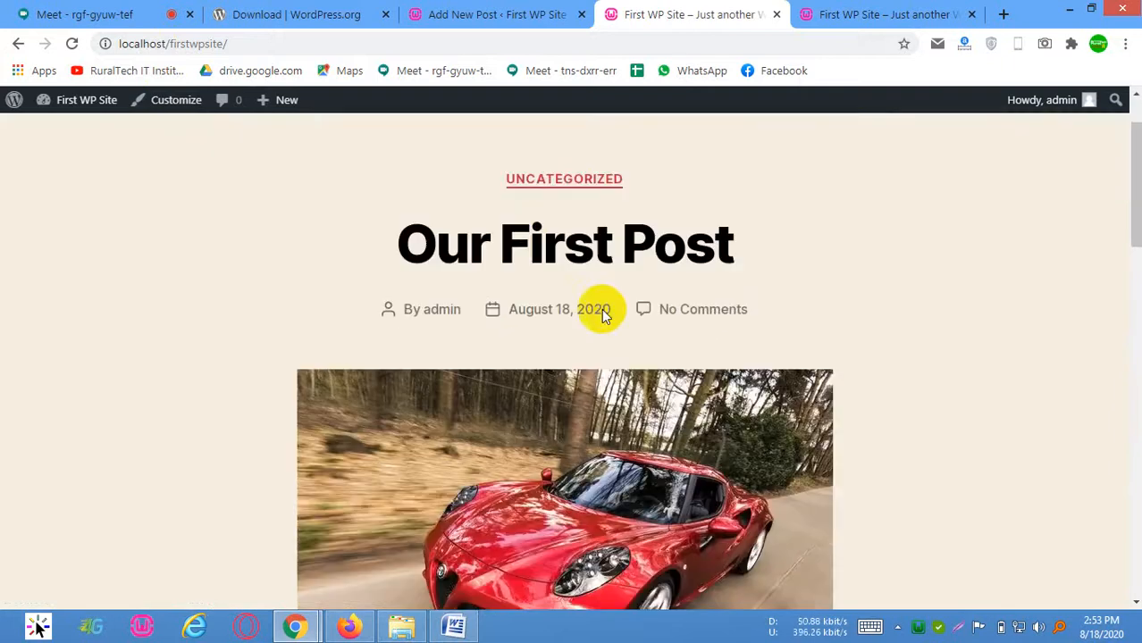
scroll(589, 375, "down", 2)
scroll(571, 357, "up", 3)
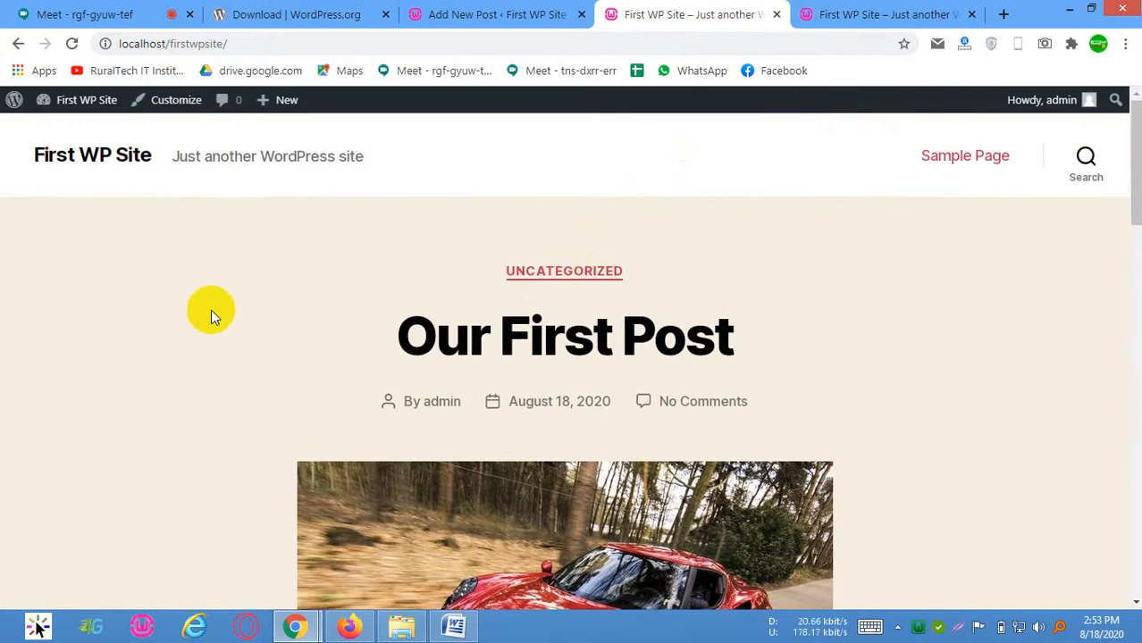
scroll(214, 309, "down", 15)
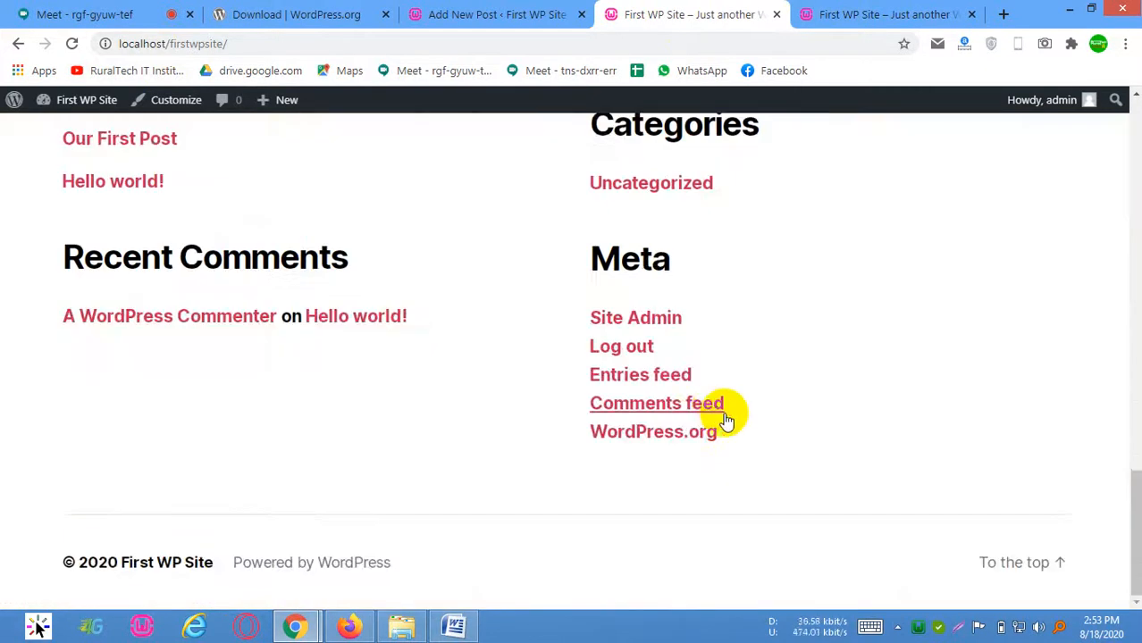
scroll(679, 348, "up", 15)
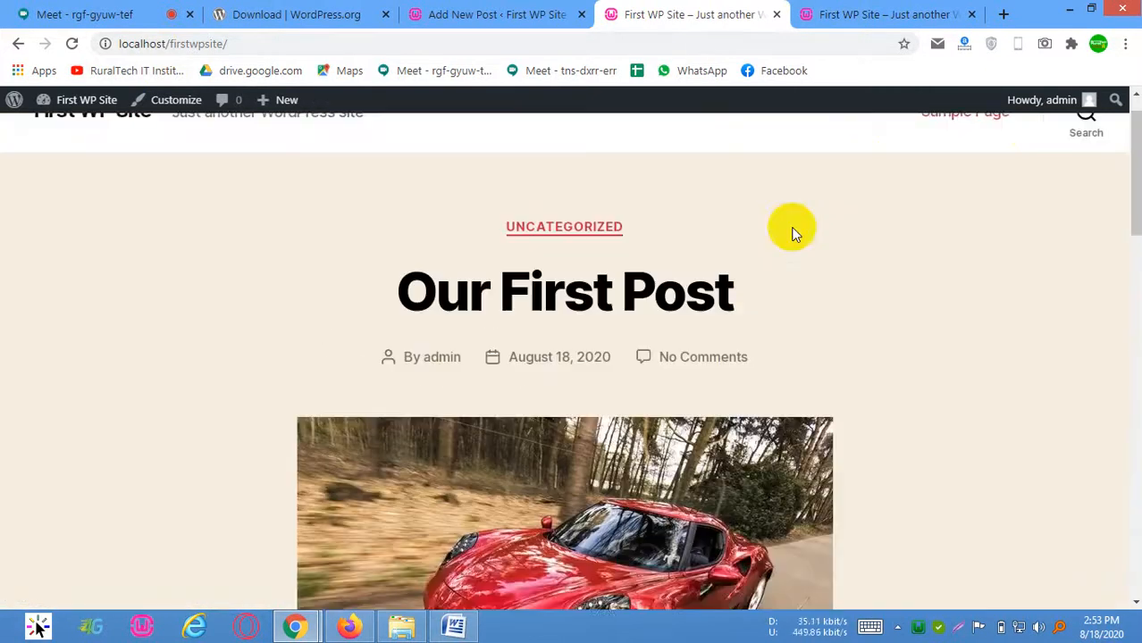
scroll(849, 178, "up", 1)
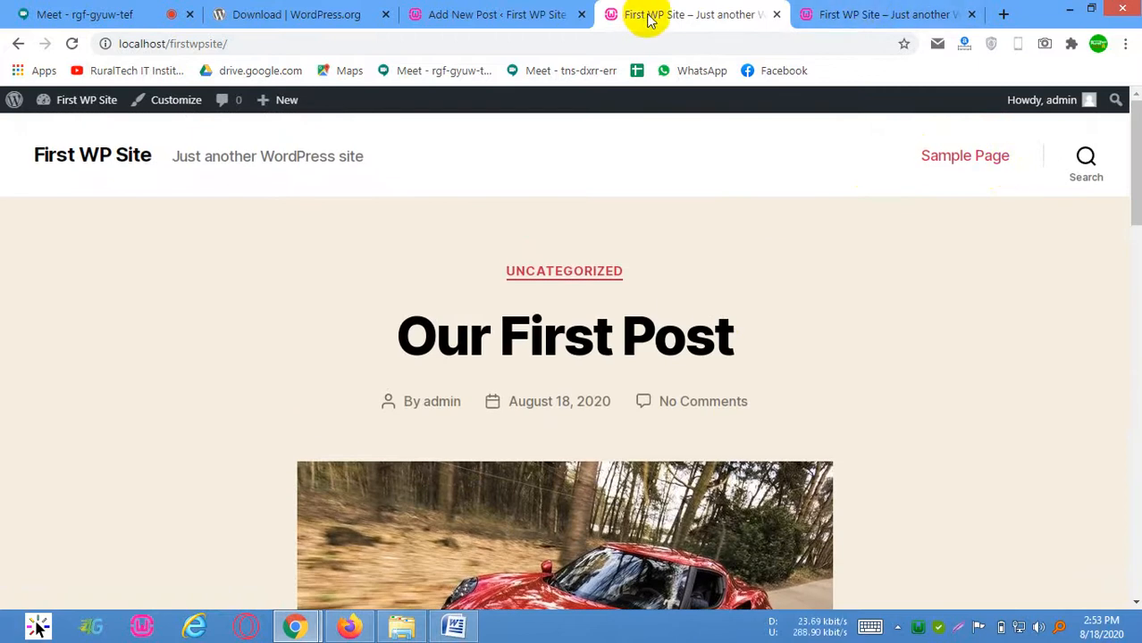
Return from the post editor to the list of all posts and close the WordPress.org download page
left_click(561, 11)
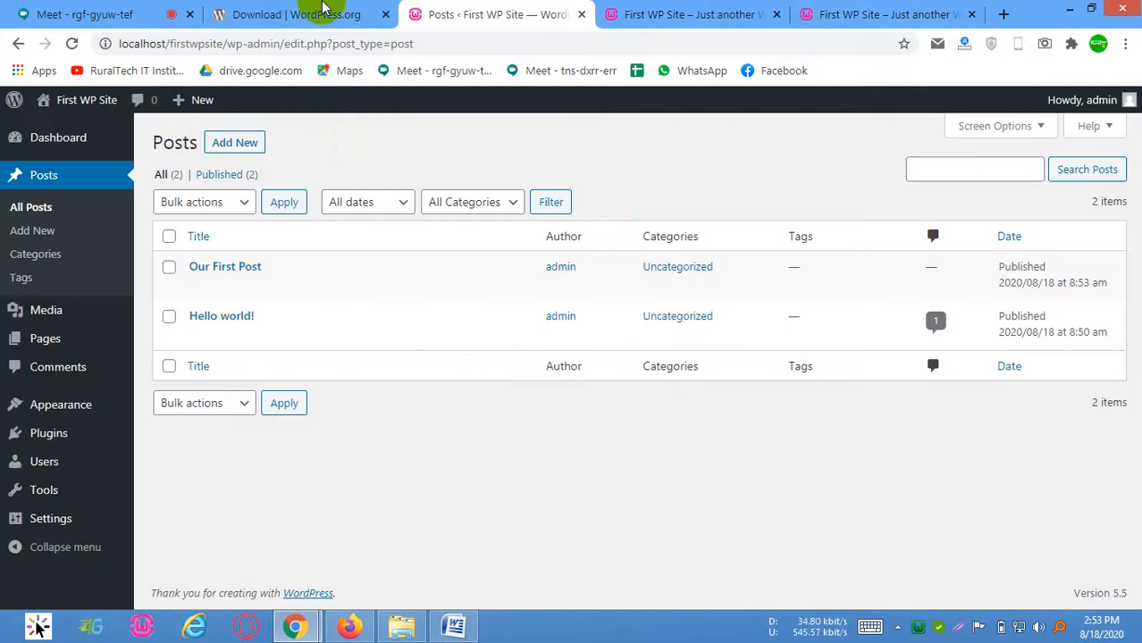
left_click(324, 7)
left_click(385, 14)
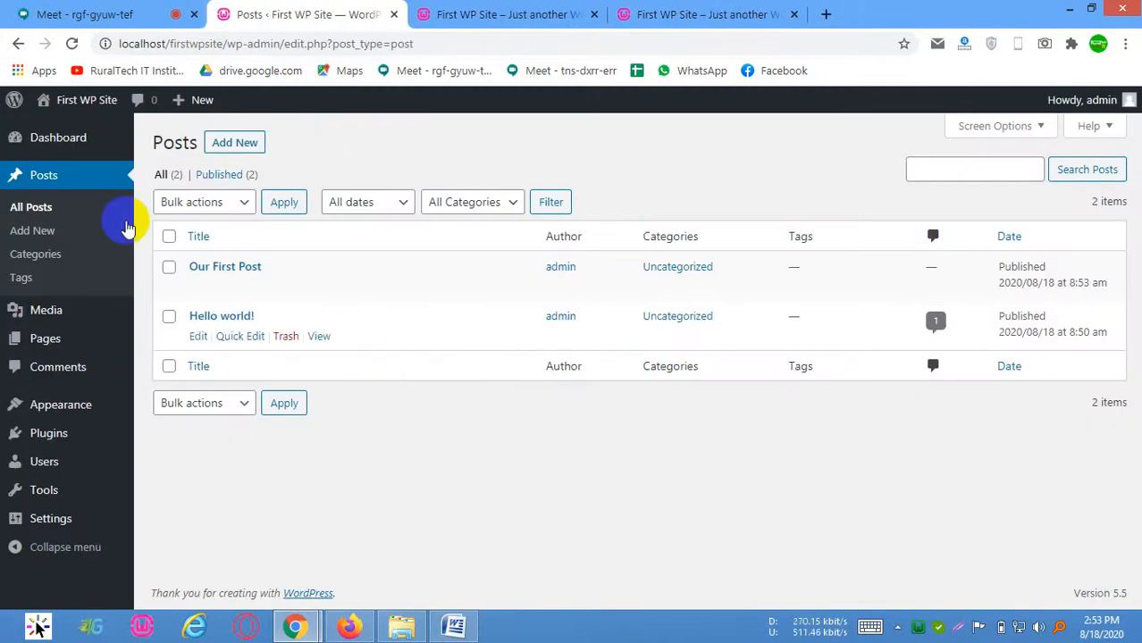
Open the site's theme management page and look over the installed themes
mouse_move(70, 418)
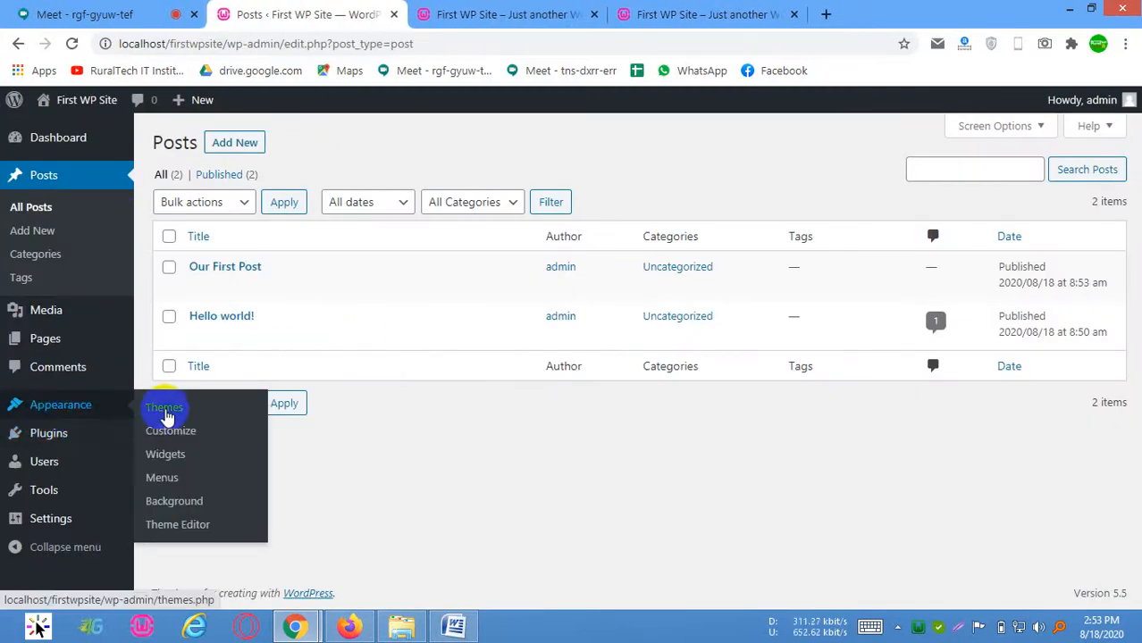
left_click(166, 417)
mouse_move(43, 489)
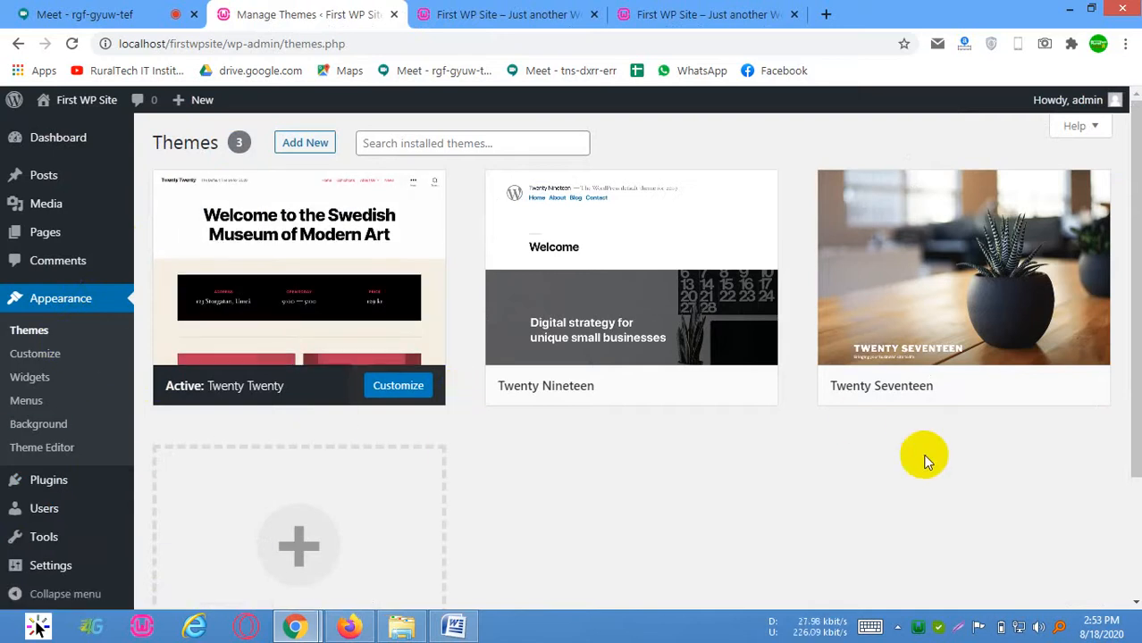
left_click(754, 304)
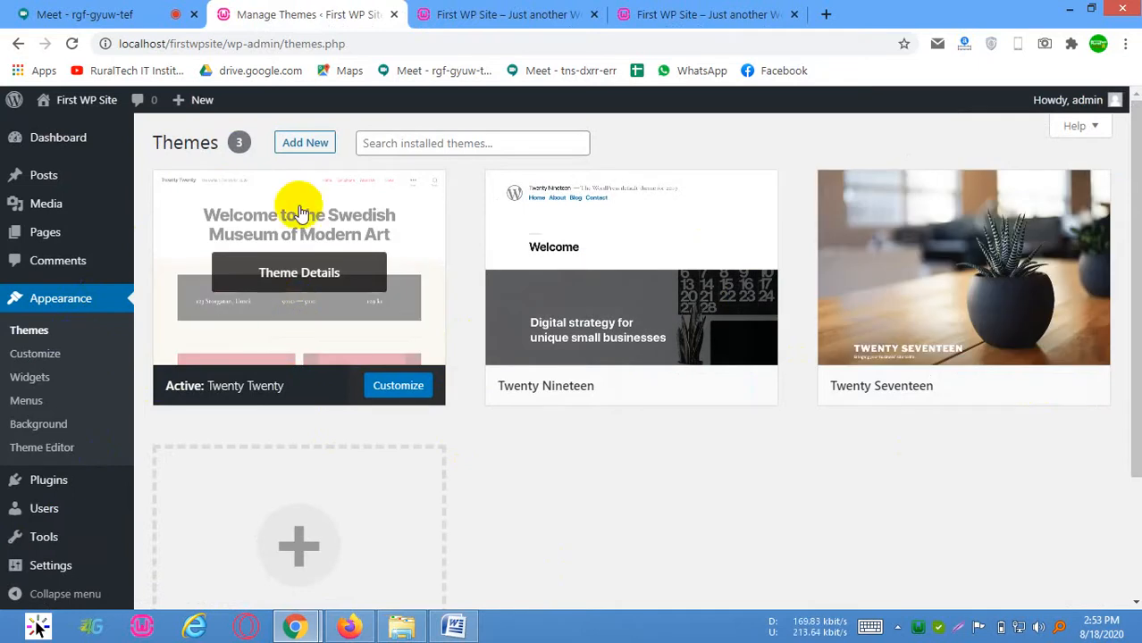
Start adding a new theme and browse the featured themes on offer
left_click(299, 146)
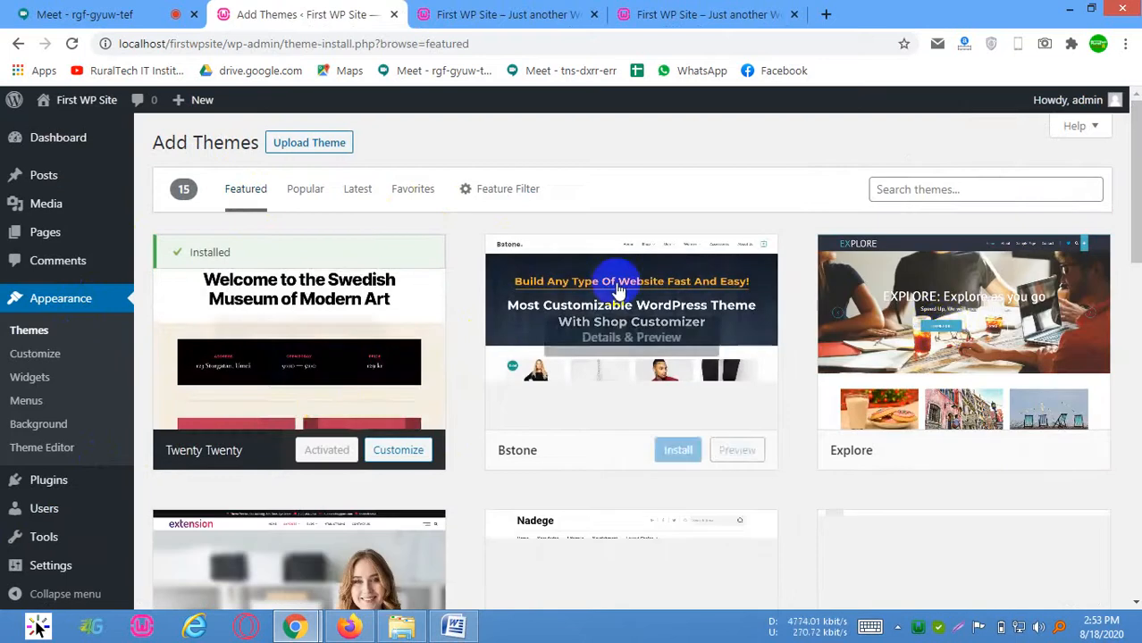
scroll(501, 370, "down", 4)
scroll(488, 370, "up", 4)
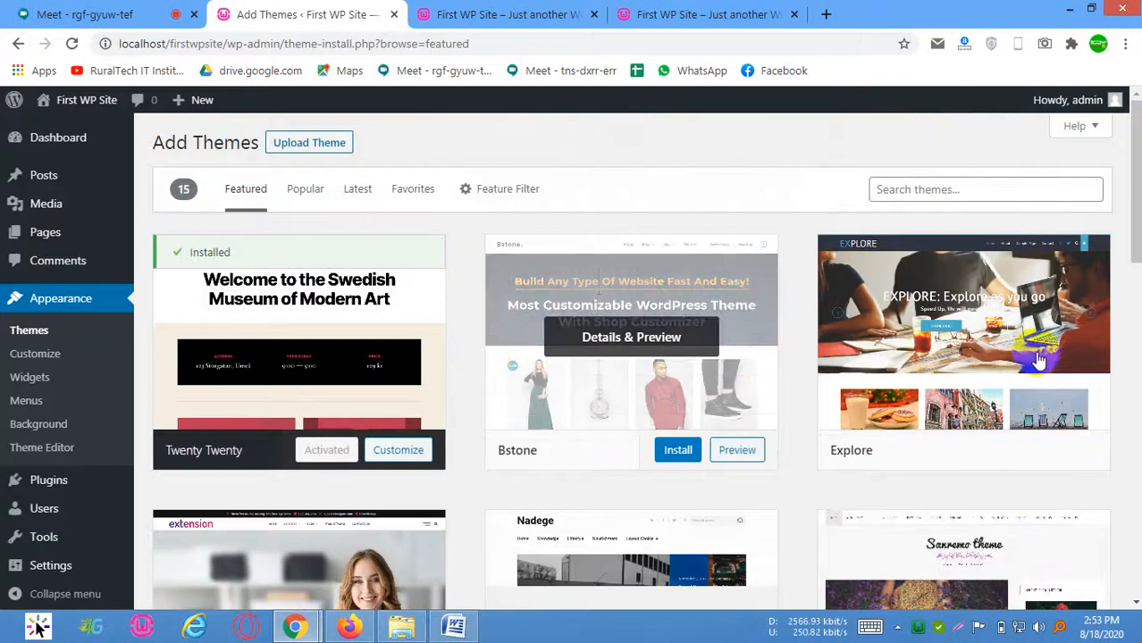
scroll(1065, 350, "down", 2)
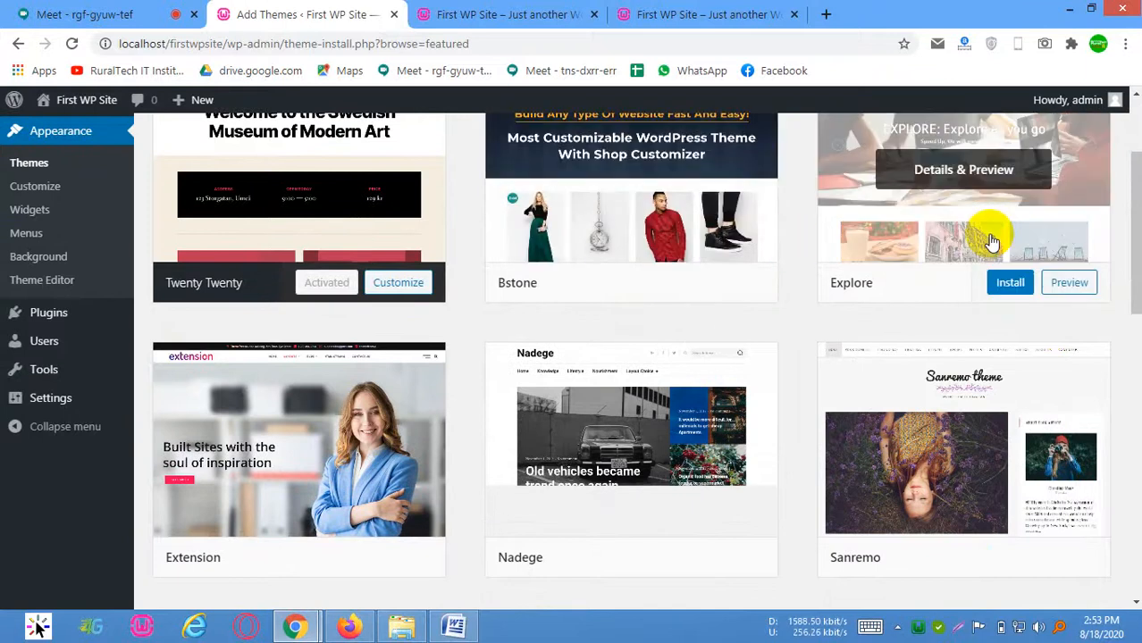
scroll(1027, 295, "up", 1)
scroll(1019, 358, "down", 2)
scroll(502, 344, "down", 5)
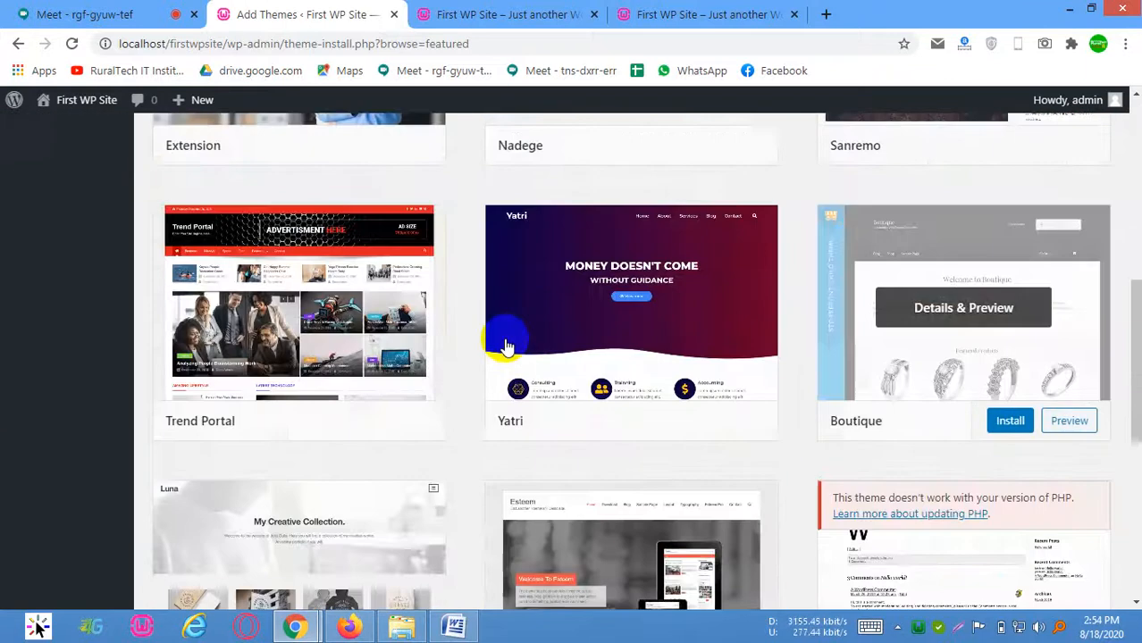
scroll(370, 304, "up", 8)
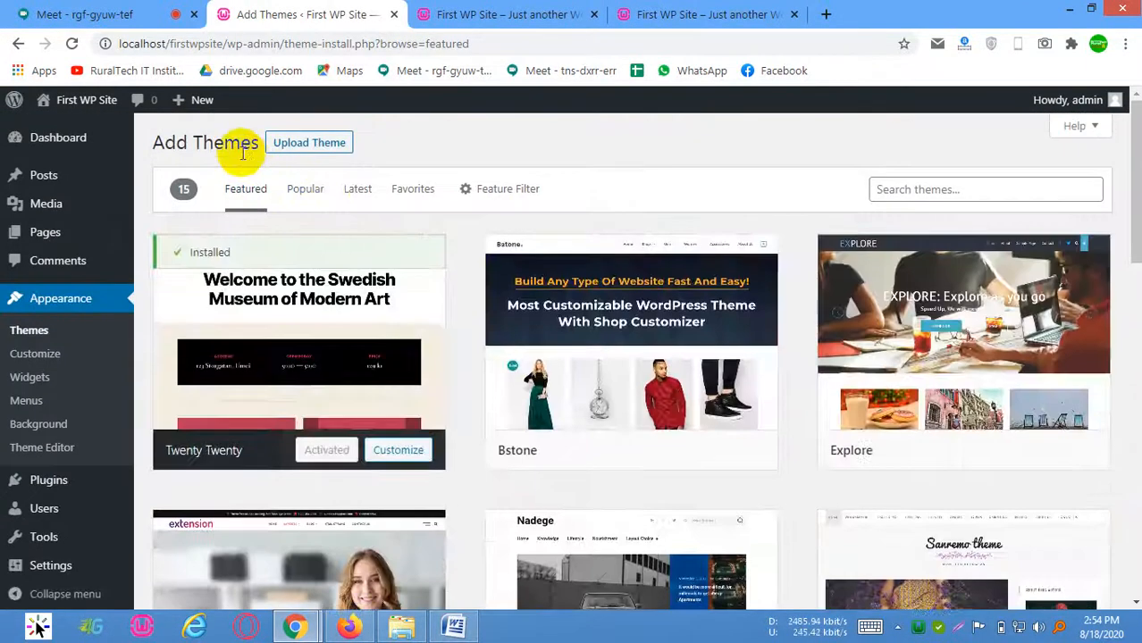
Switch the theme directory to the popular themes and browse through them
left_click(305, 189)
scroll(354, 317, "down", 3)
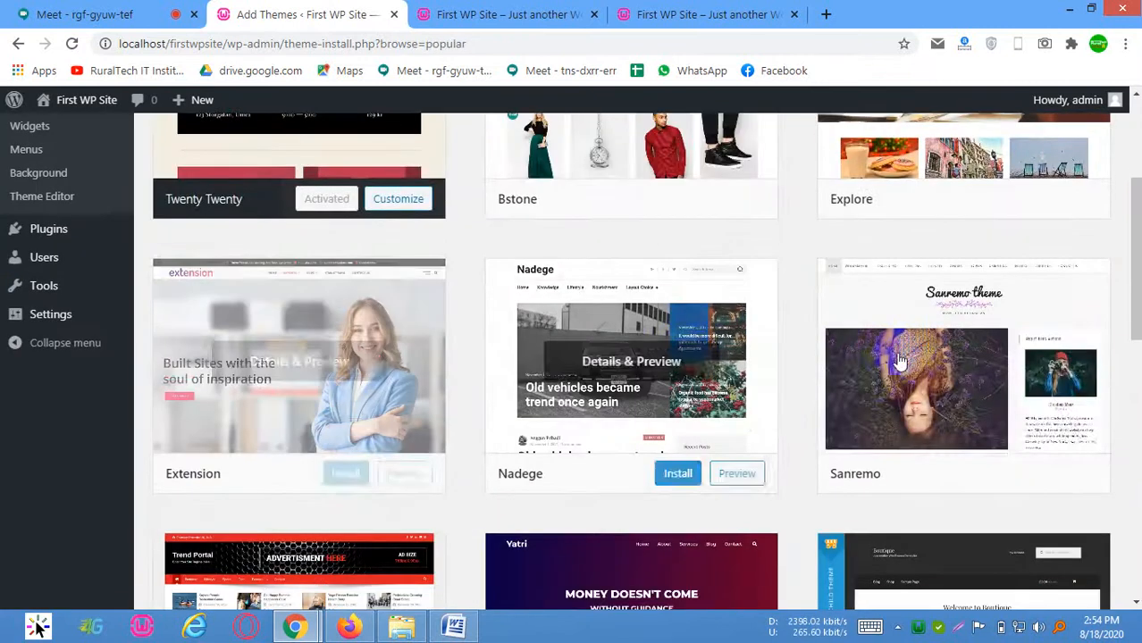
scroll(399, 403, "up", 6)
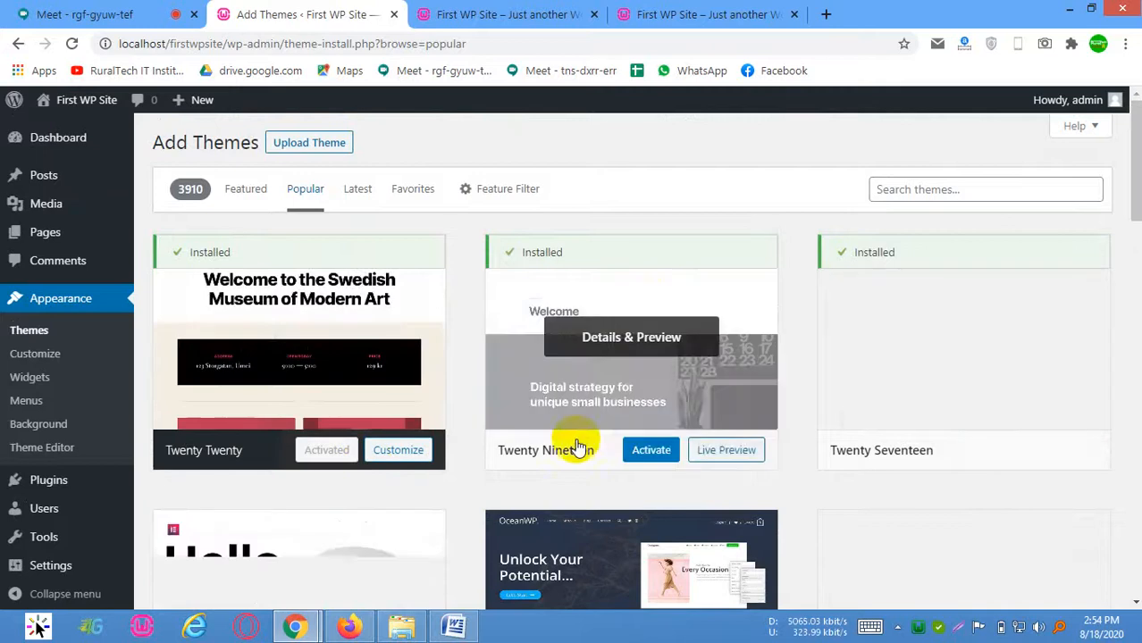
scroll(536, 442, "down", 3)
scroll(478, 439, "up", 3)
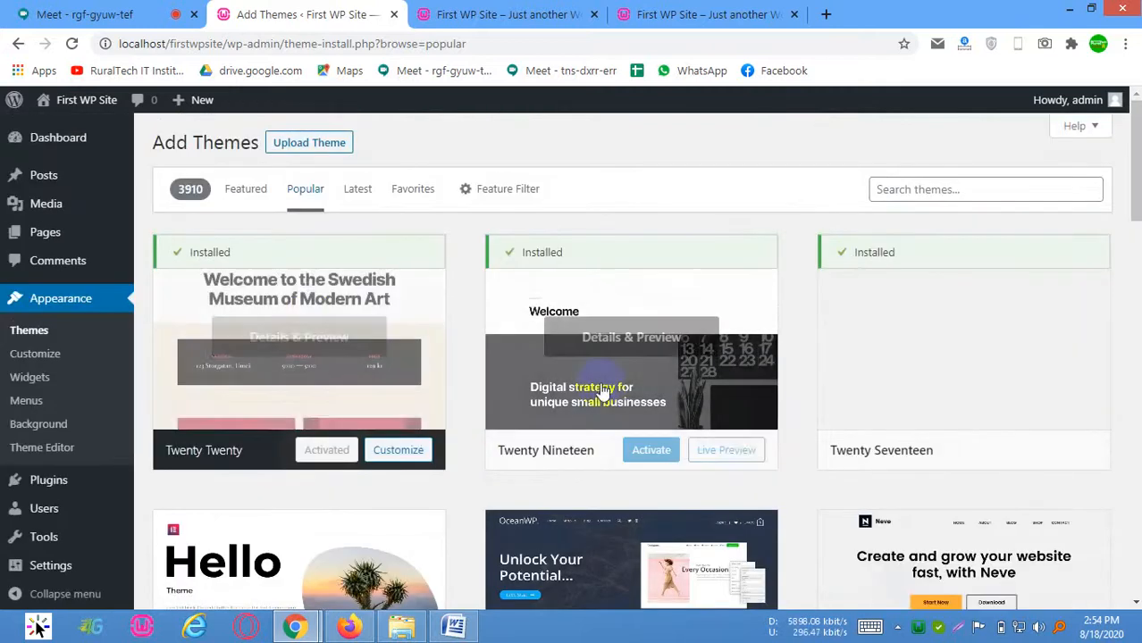
scroll(331, 388, "down", 2)
scroll(427, 423, "down", 2)
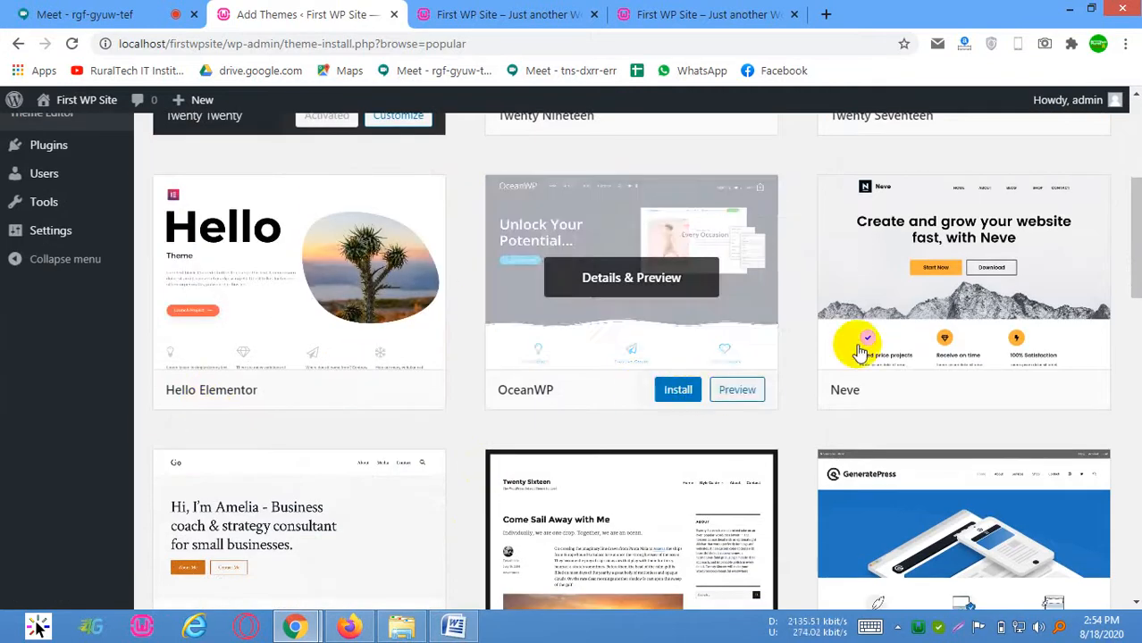
scroll(319, 387, "down", 2)
scroll(963, 343, "down", 2)
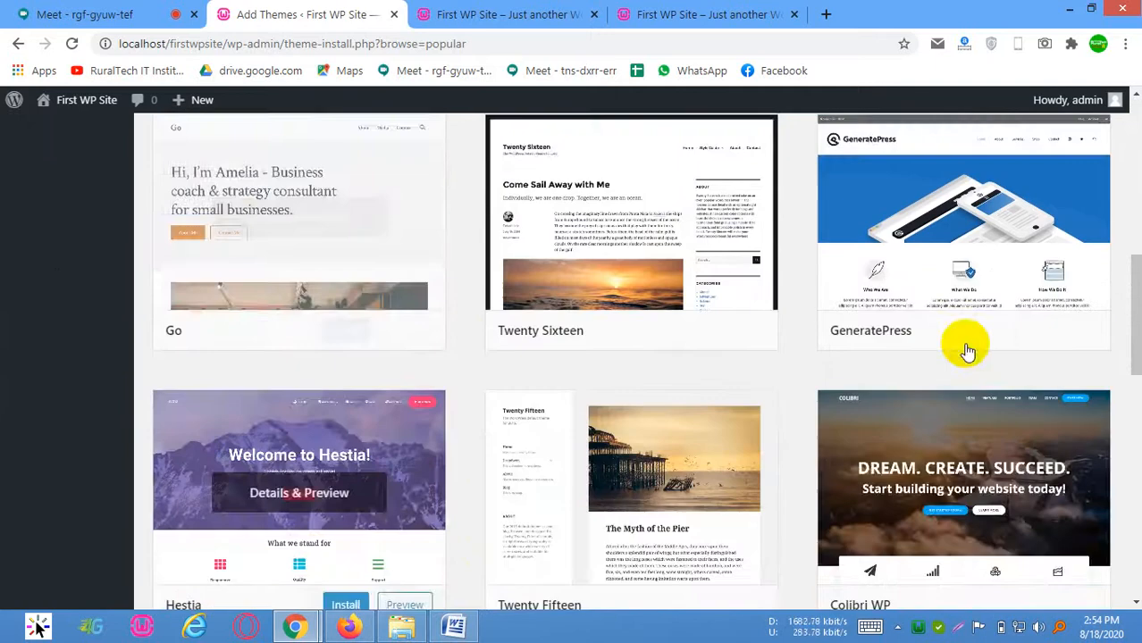
scroll(962, 339, "down", 2)
scroll(989, 259, "up", 3)
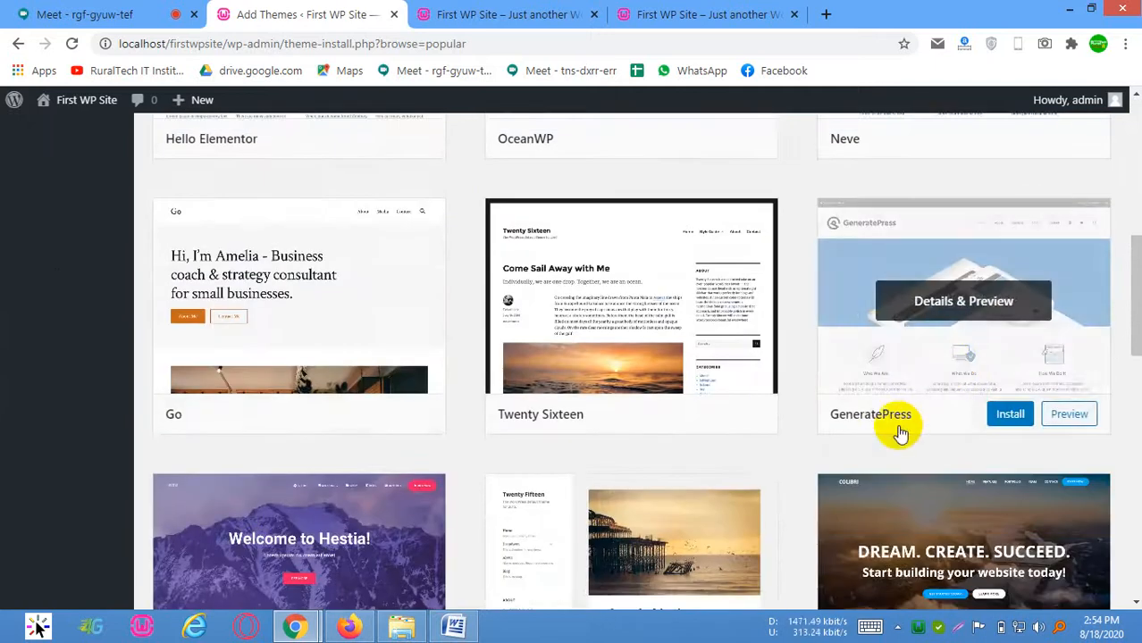
Look further through the popular themes and switch the theme directory to the latest themes to browse them
scroll(811, 382, "down", 3)
scroll(992, 384, "down", 4)
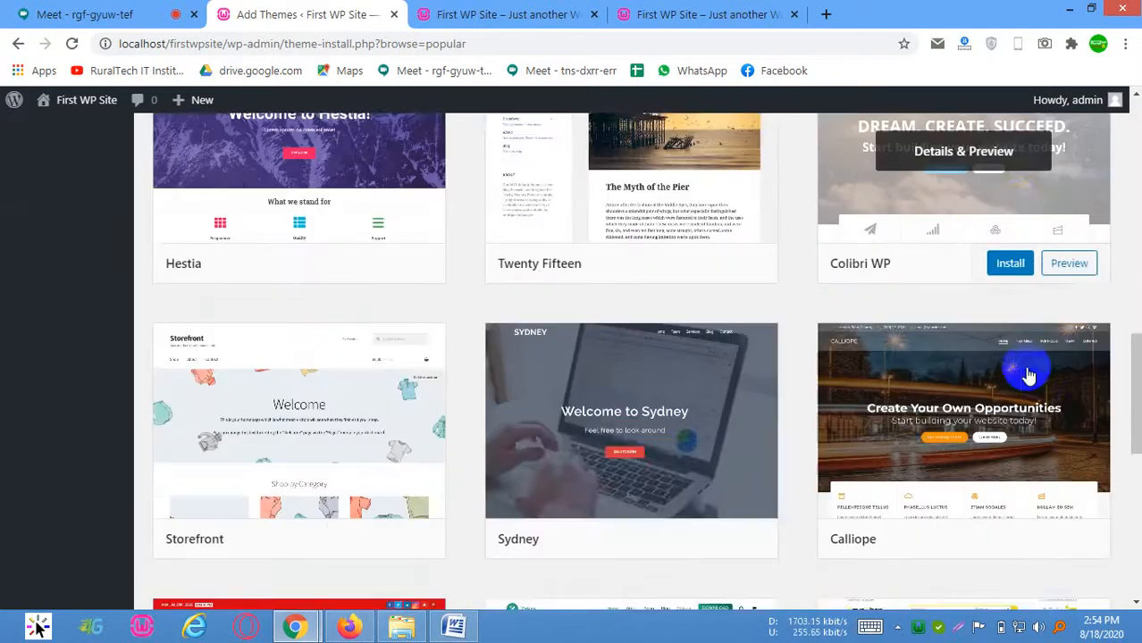
scroll(661, 366, "up", 6)
scroll(631, 362, "up", 8)
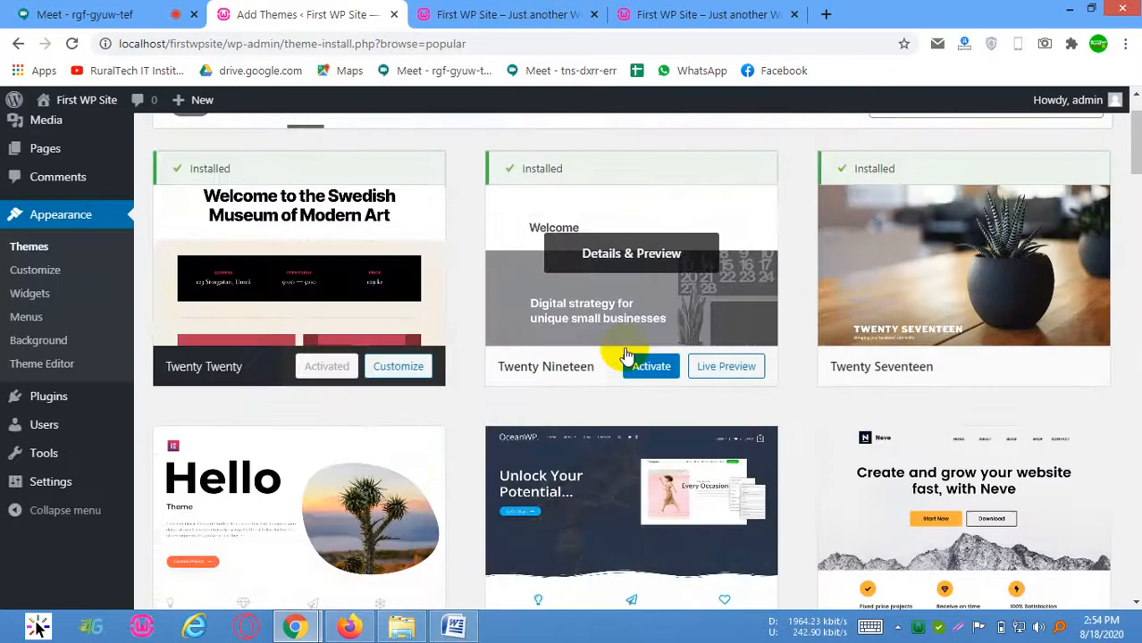
left_click(357, 190)
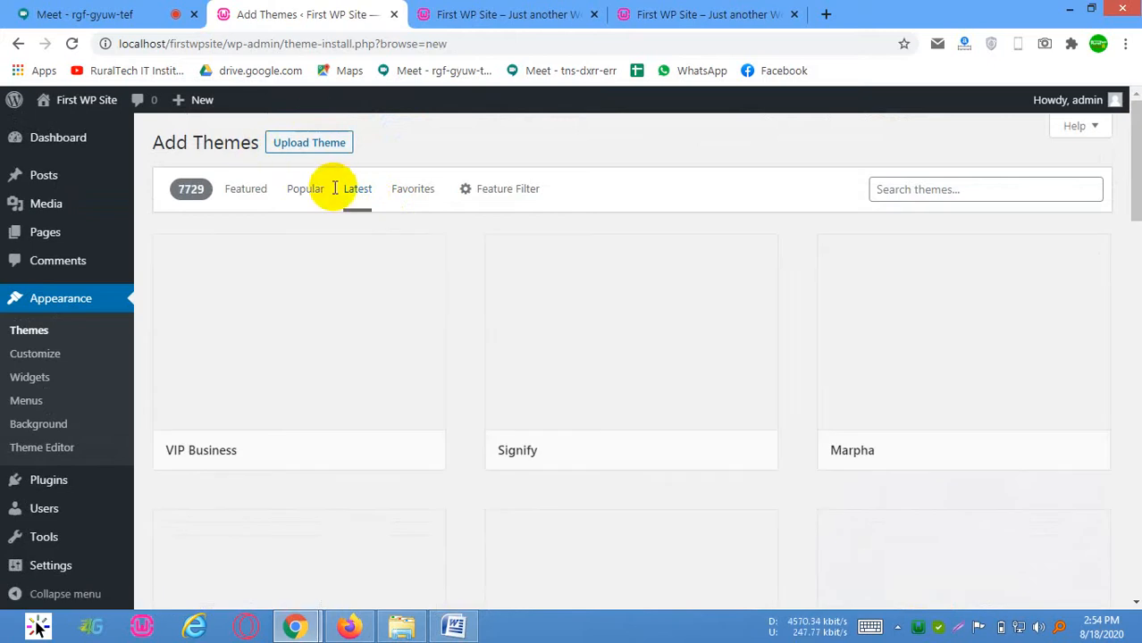
mouse_move(753, 426)
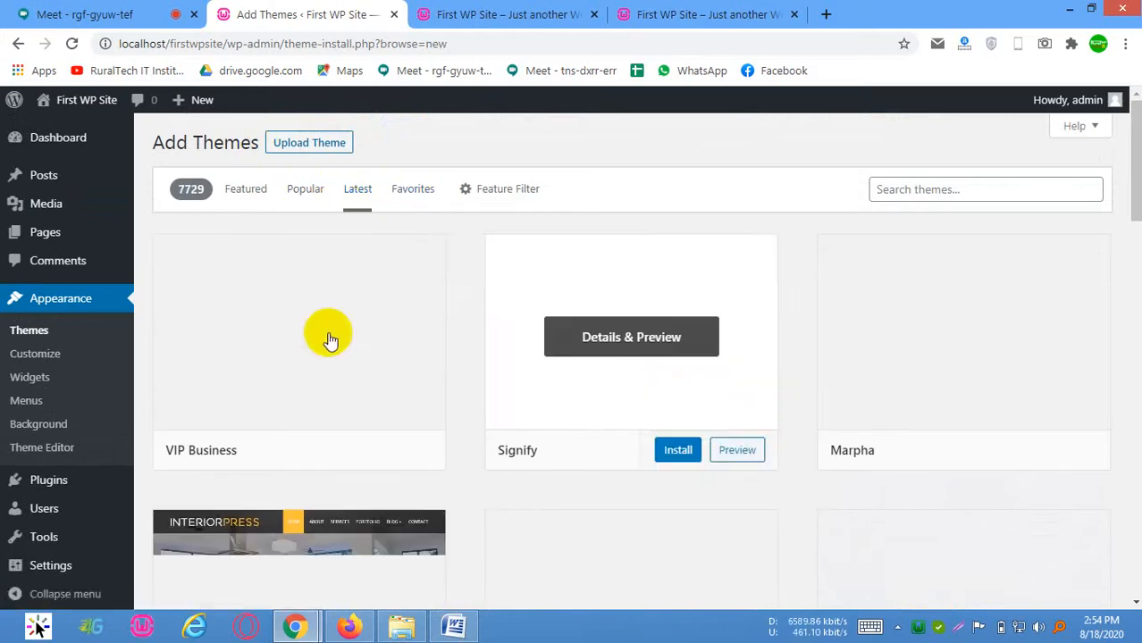
scroll(607, 452, "down", 3)
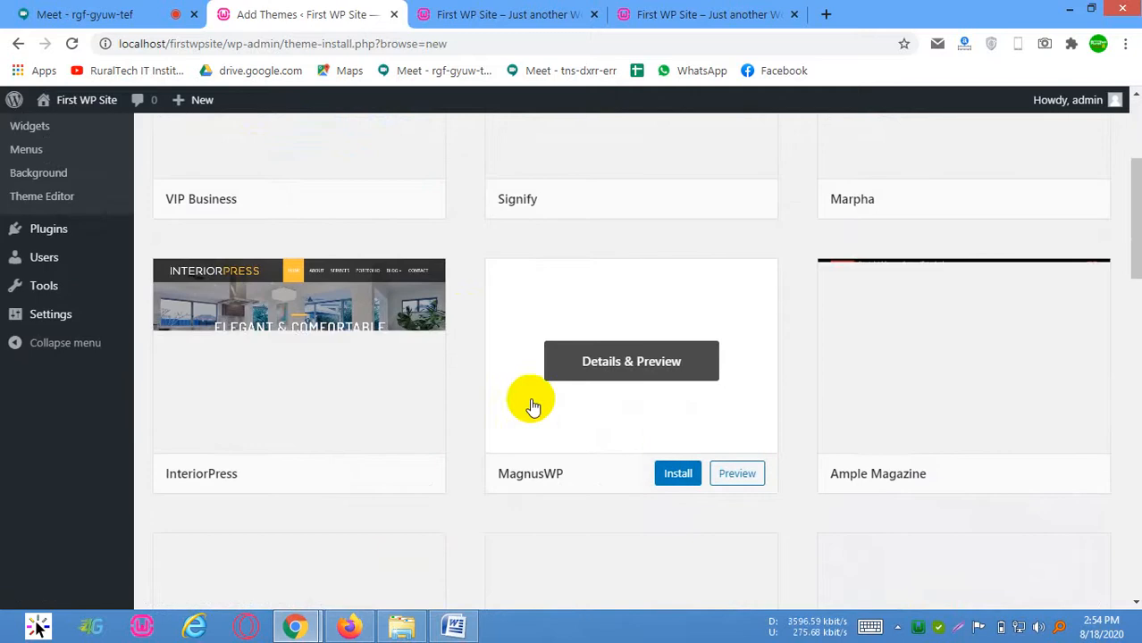
mouse_move(858, 424)
scroll(856, 423, "up", 2)
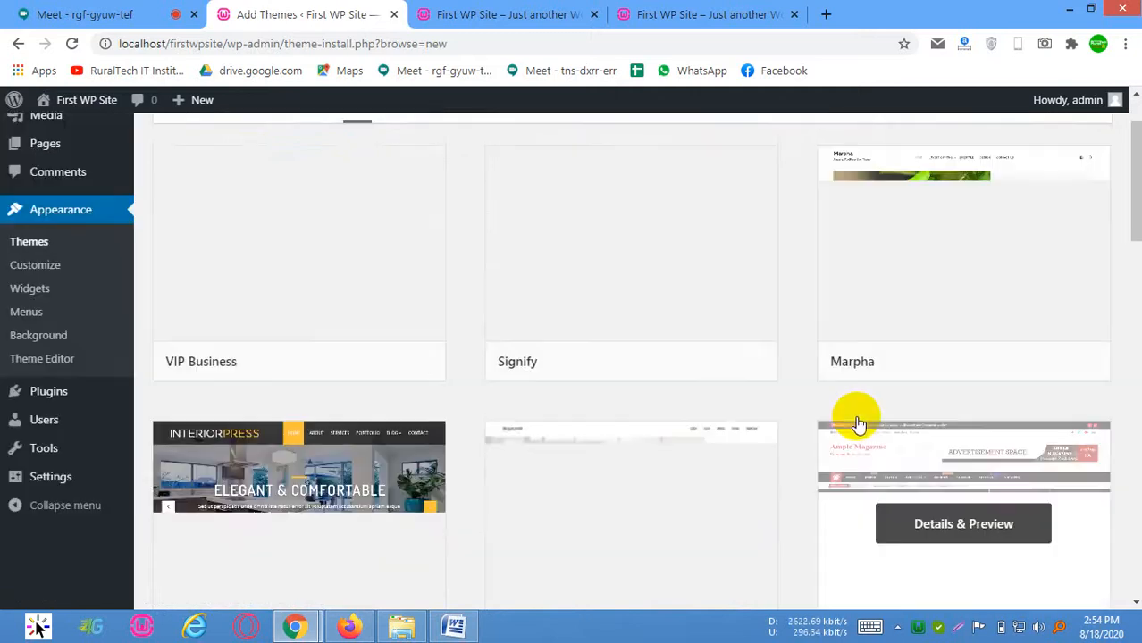
mouse_move(377, 308)
scroll(384, 268, "up", 1)
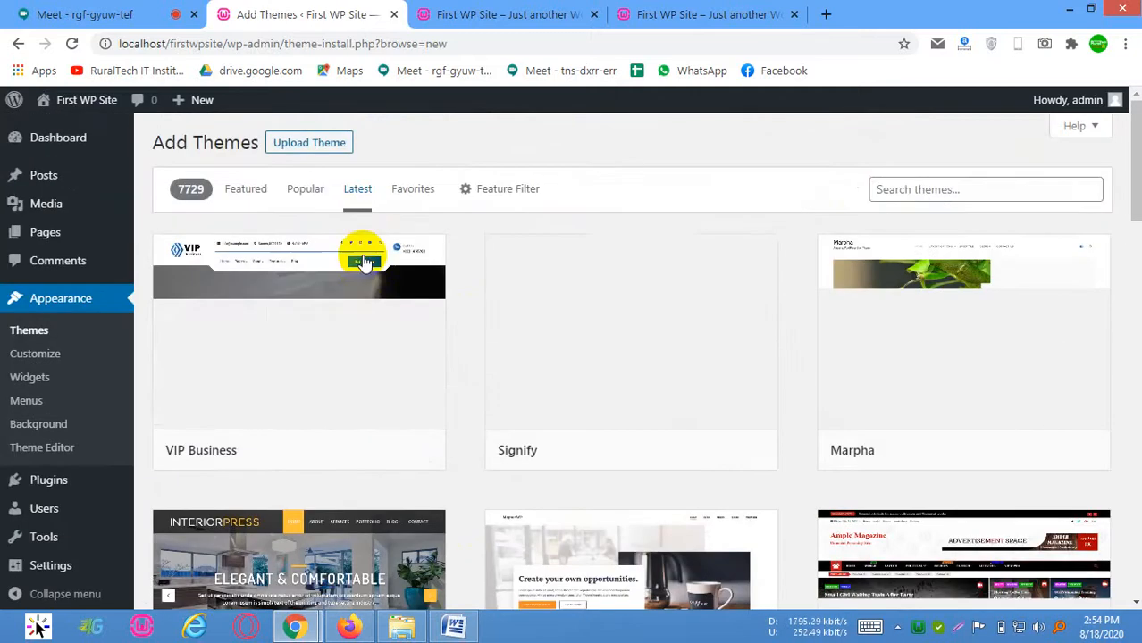
Install the InteriorPress theme from the latest themes
scroll(364, 247, "down", 3)
mouse_move(216, 466)
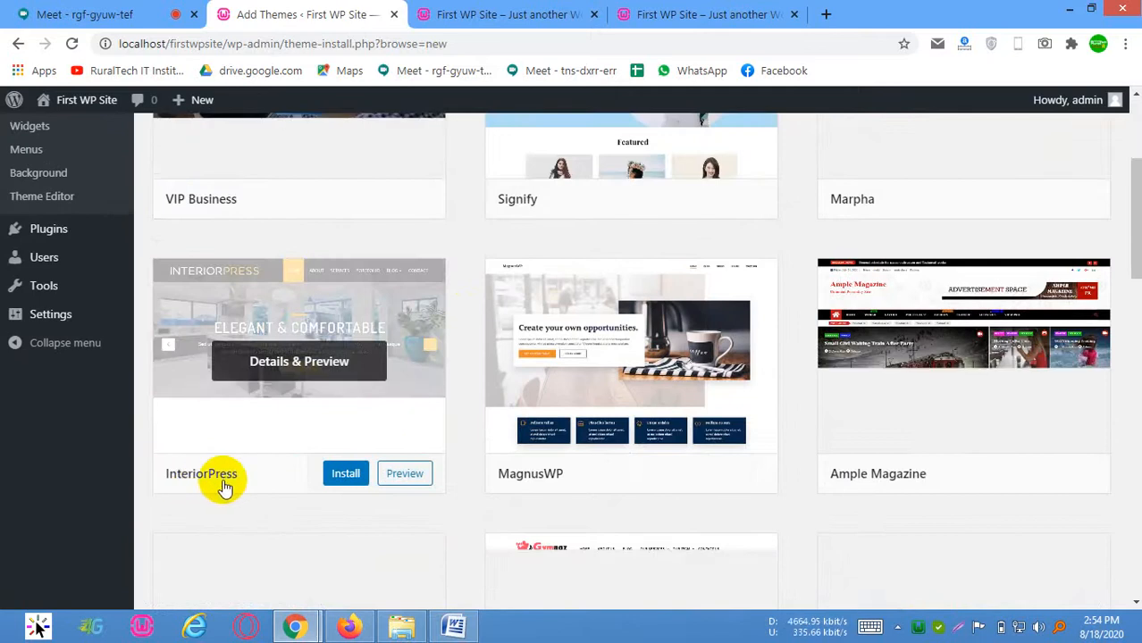
left_click(345, 475)
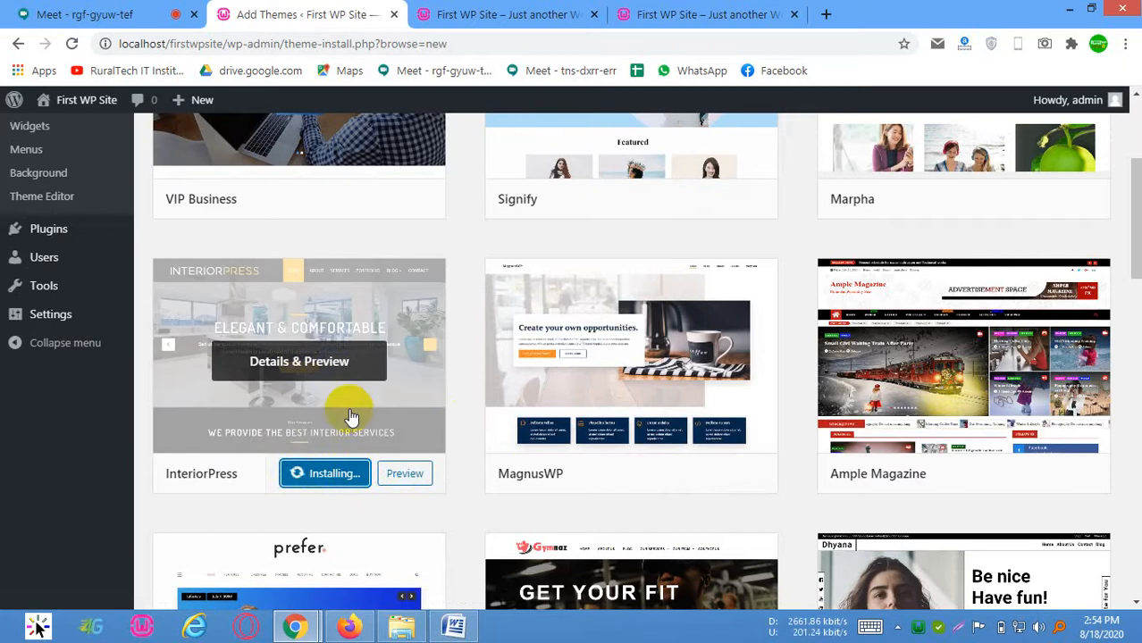
Look through more of the latest themes and check the progress of the InteriorPress installation
scroll(721, 416, "down", 4)
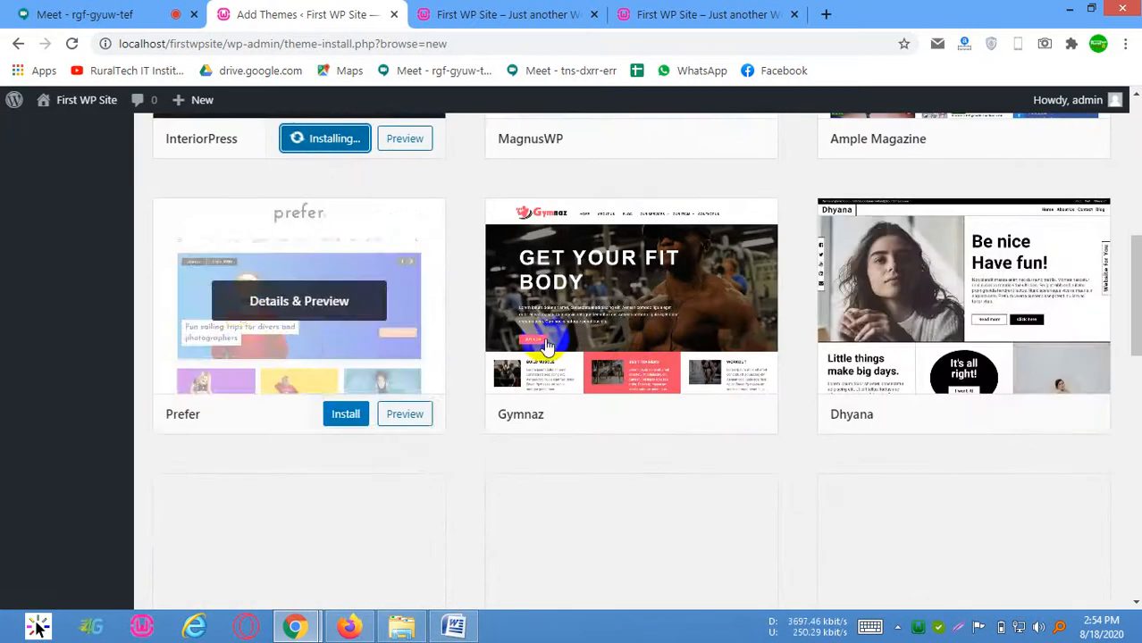
scroll(348, 402, "down", 2)
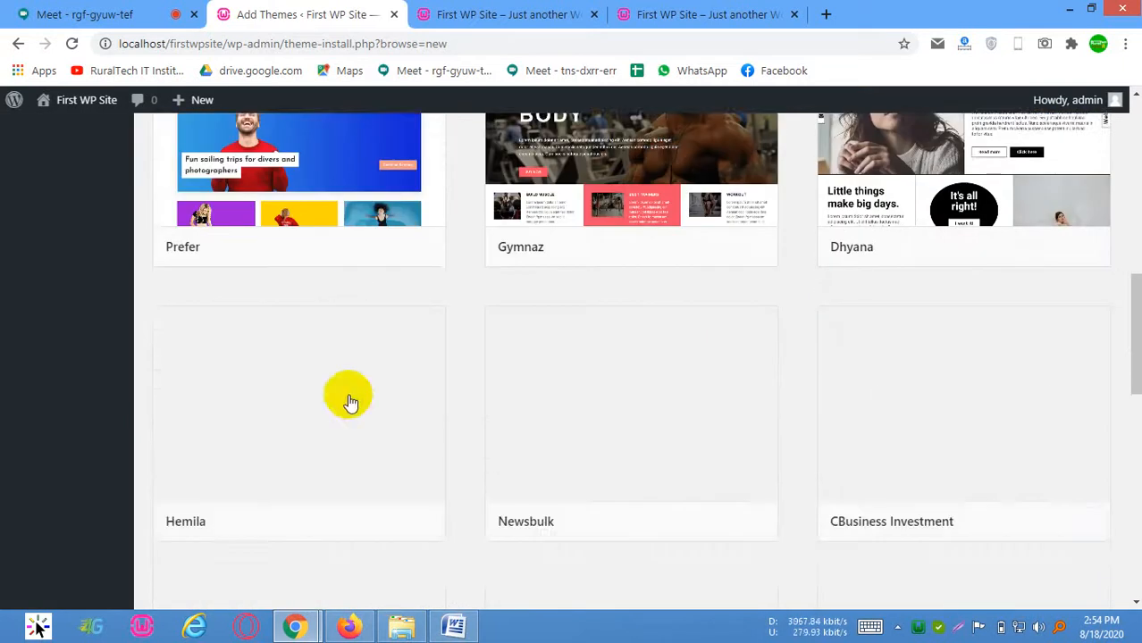
scroll(585, 428, "down", 1)
scroll(625, 295, "up", 6)
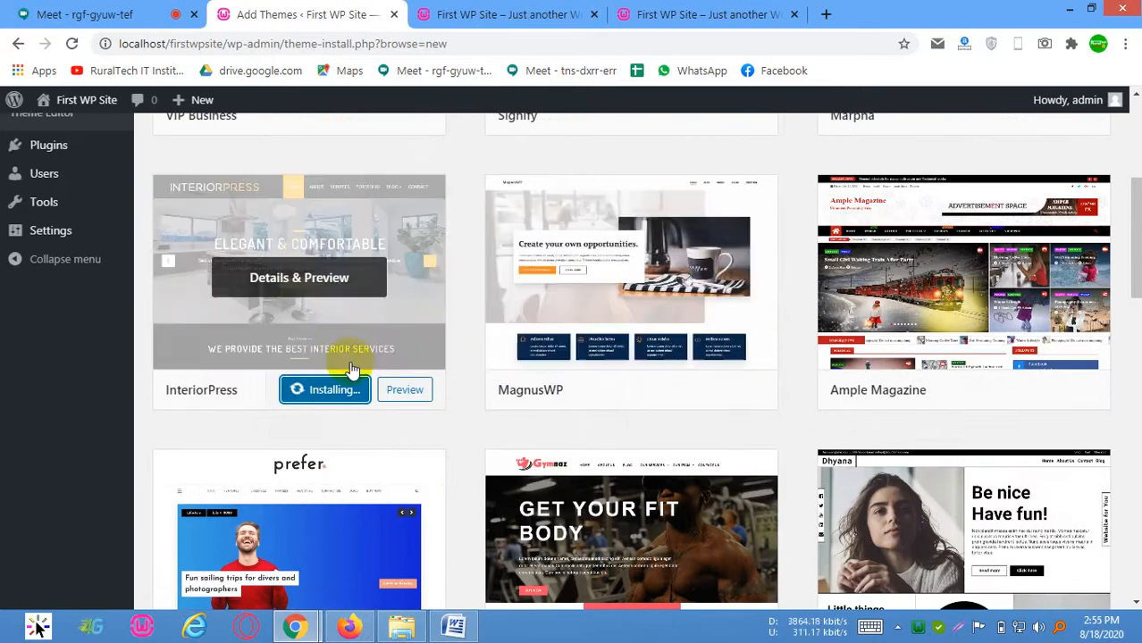
scroll(247, 304, "up", 3)
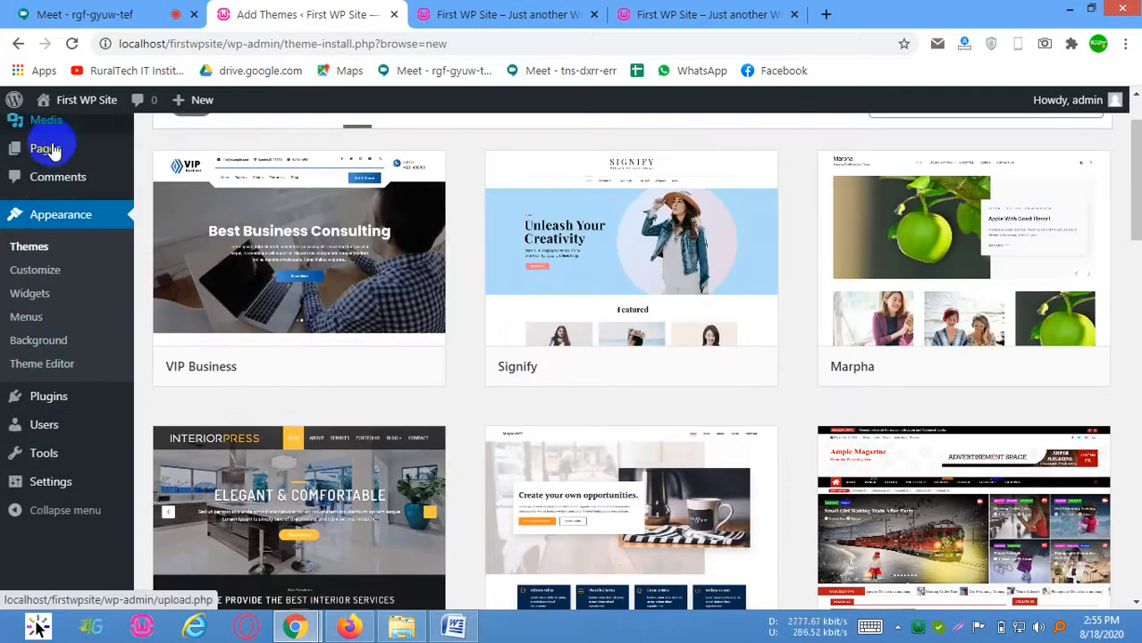
scroll(33, 120, "up", 1)
scroll(331, 396, "down", 4)
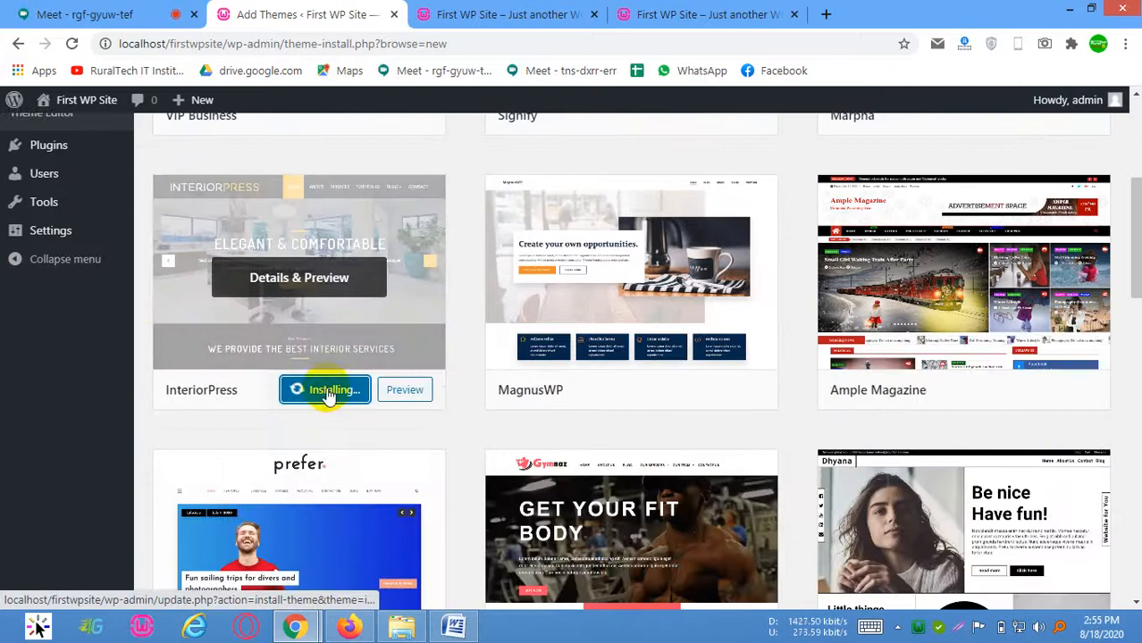
scroll(267, 386, "up", 4)
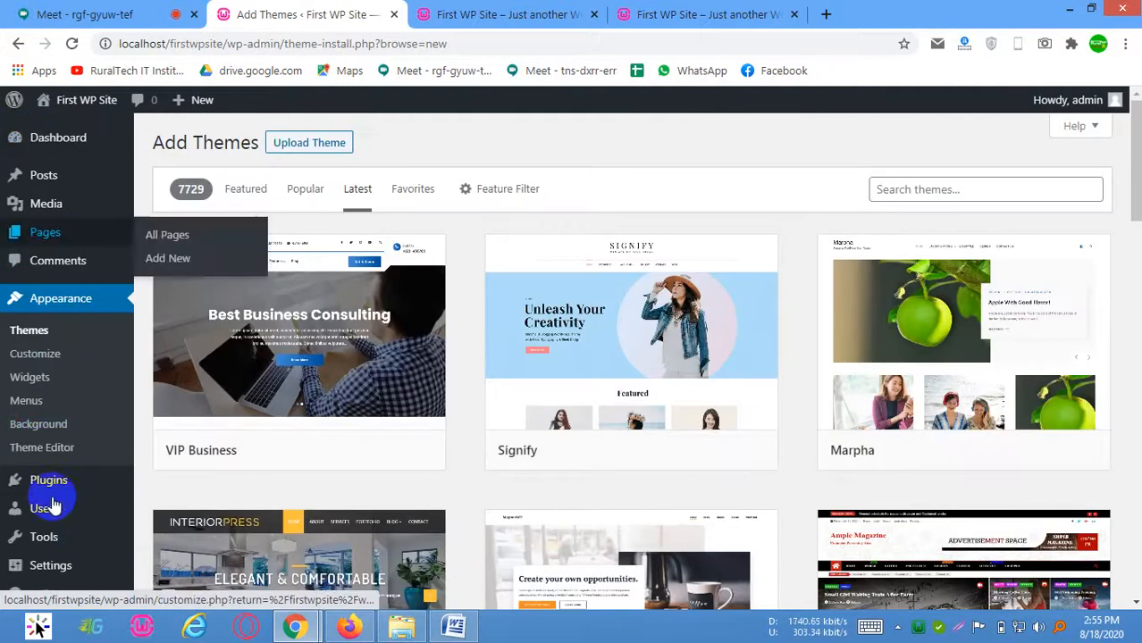
mouse_move(55, 155)
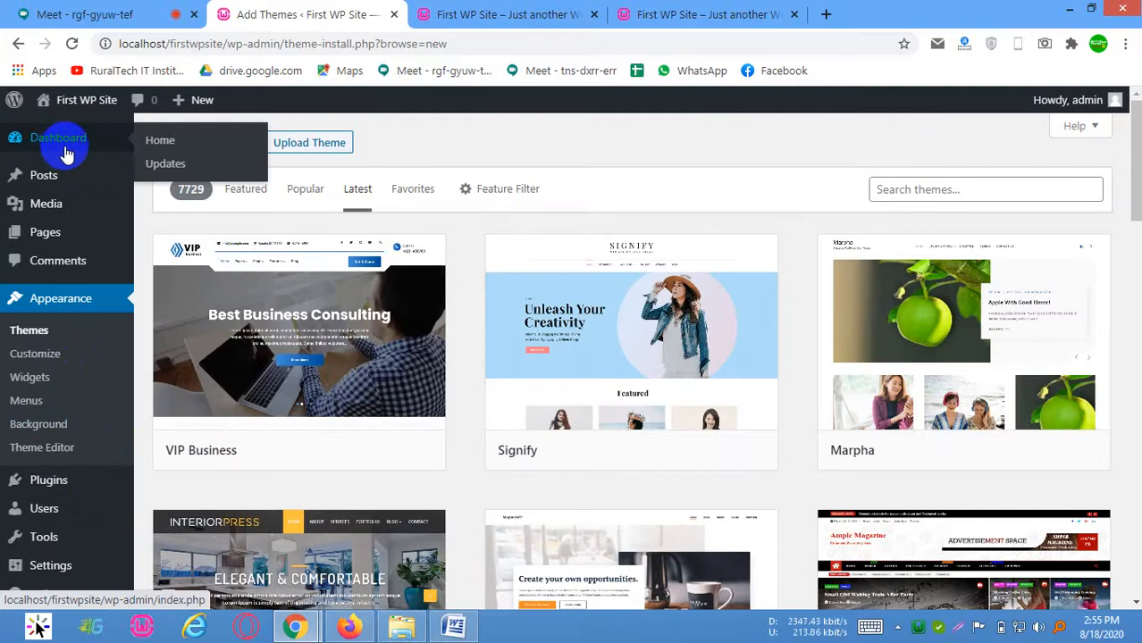
scroll(370, 439, "down", 4)
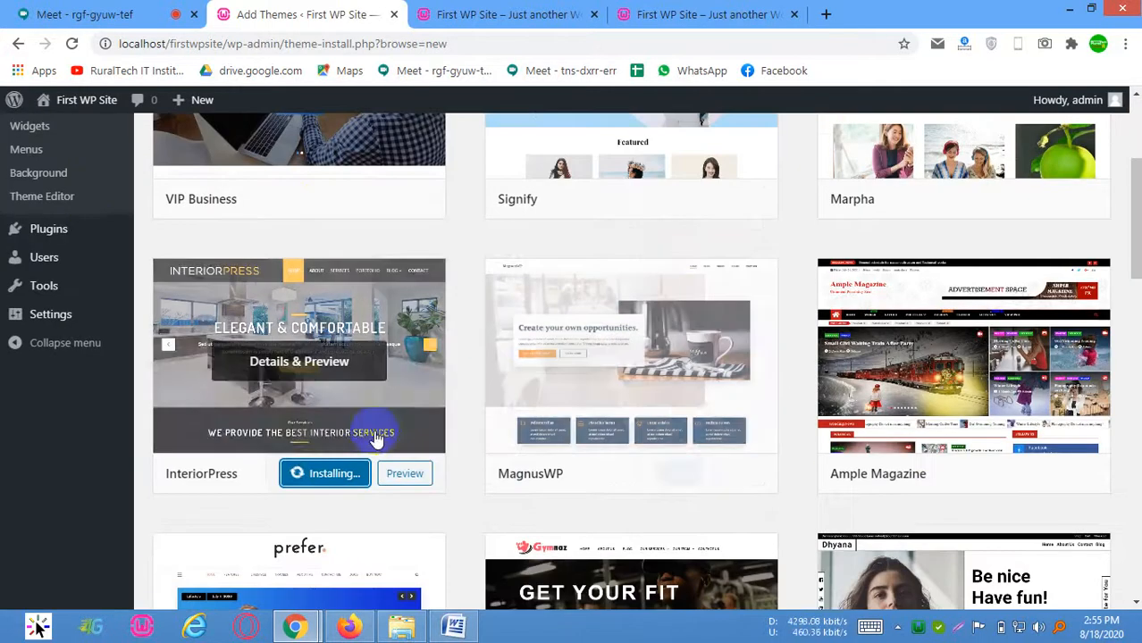
scroll(366, 441, "up", 1)
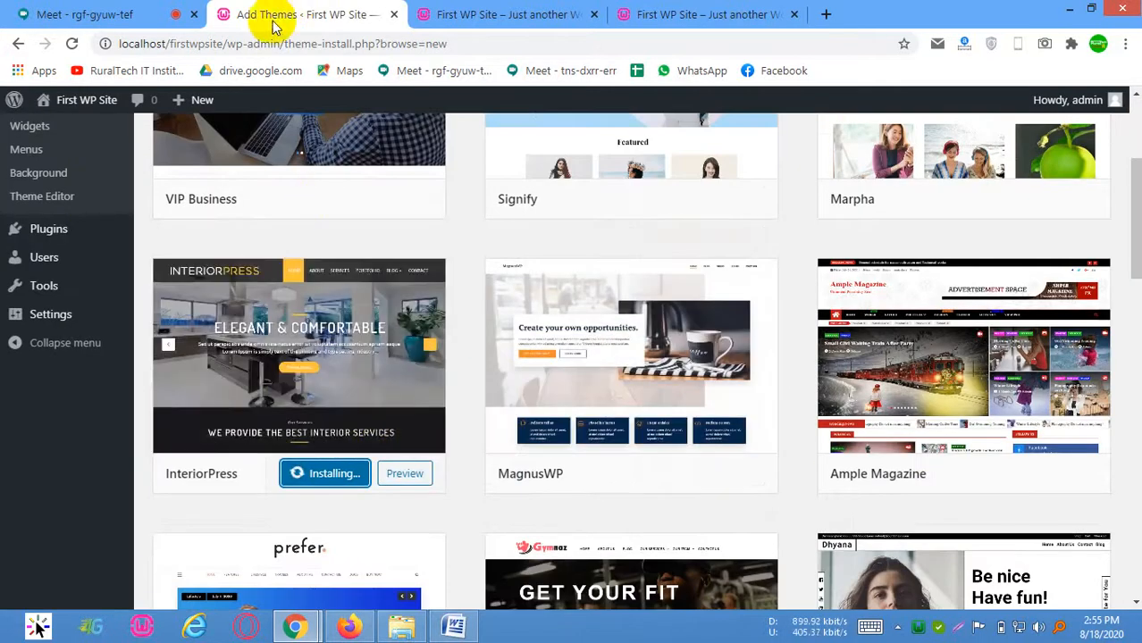
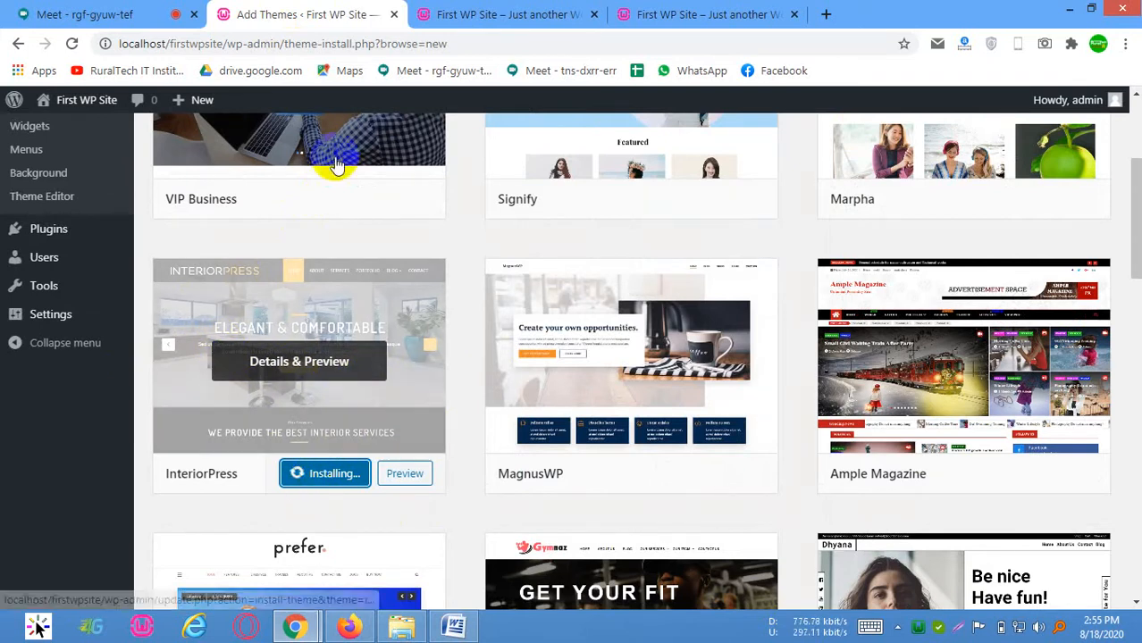
Glance through the open site pages, switch to the Google Meet call and look through its participant list
left_click(545, 14)
left_click(676, 14)
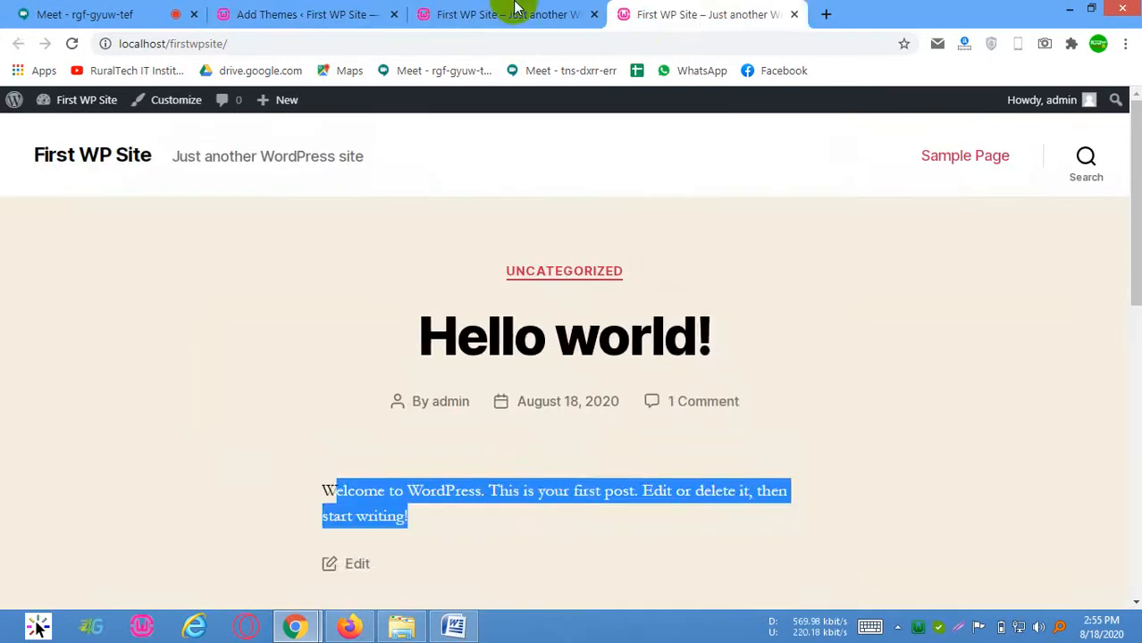
left_click(510, 13)
left_click(323, 13)
left_click(138, 9)
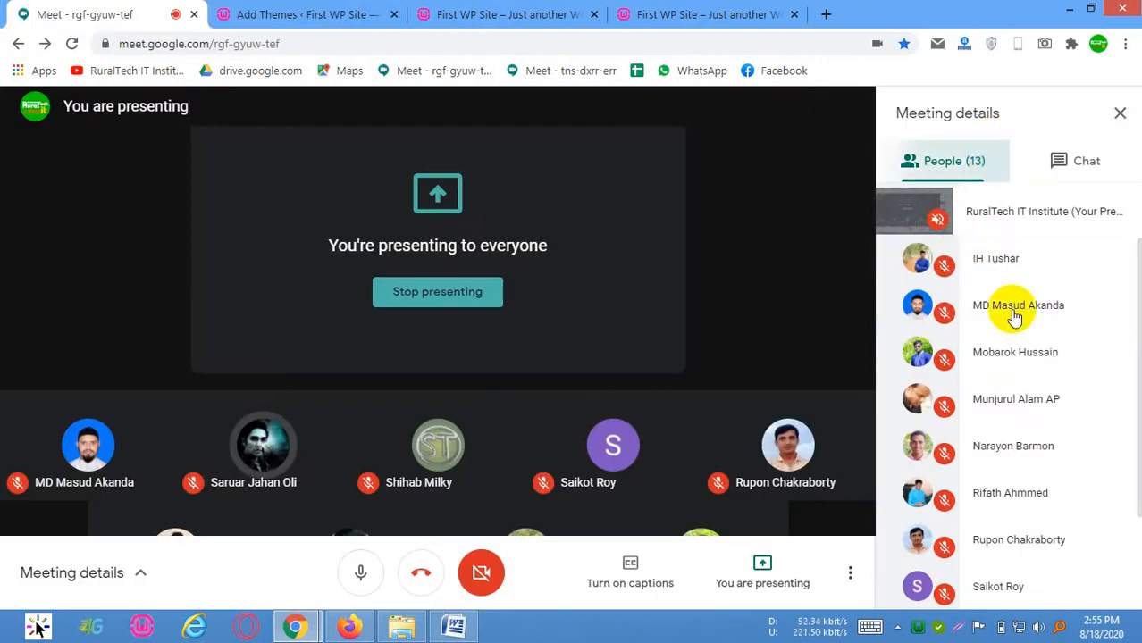
scroll(978, 375, "down", 3)
scroll(1025, 483, "up", 3)
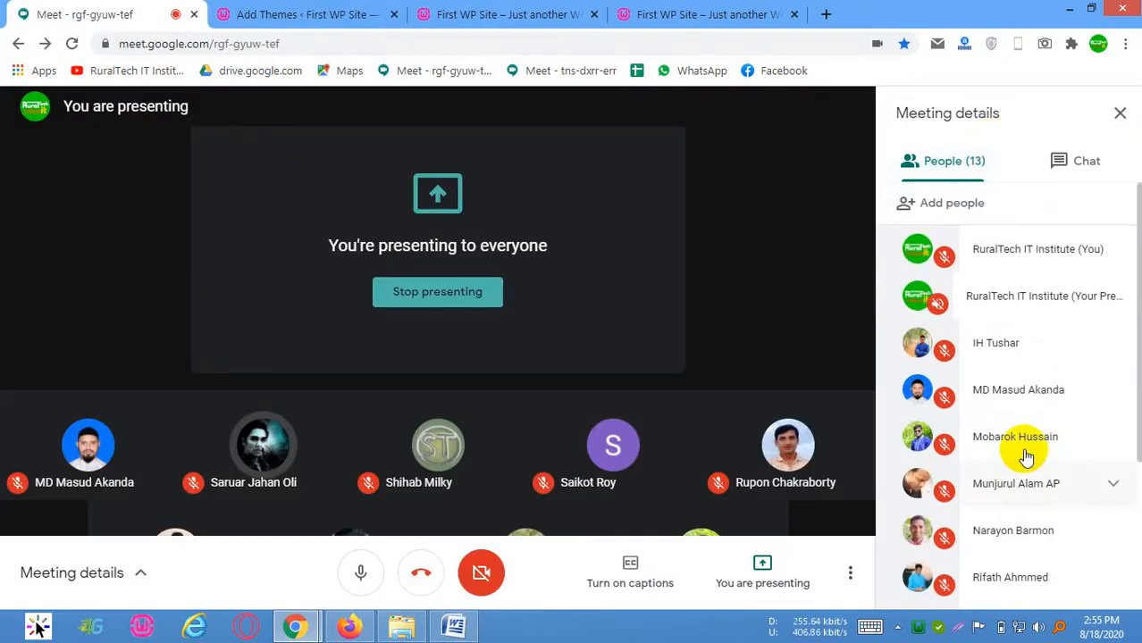
scroll(1025, 452, "down", 3)
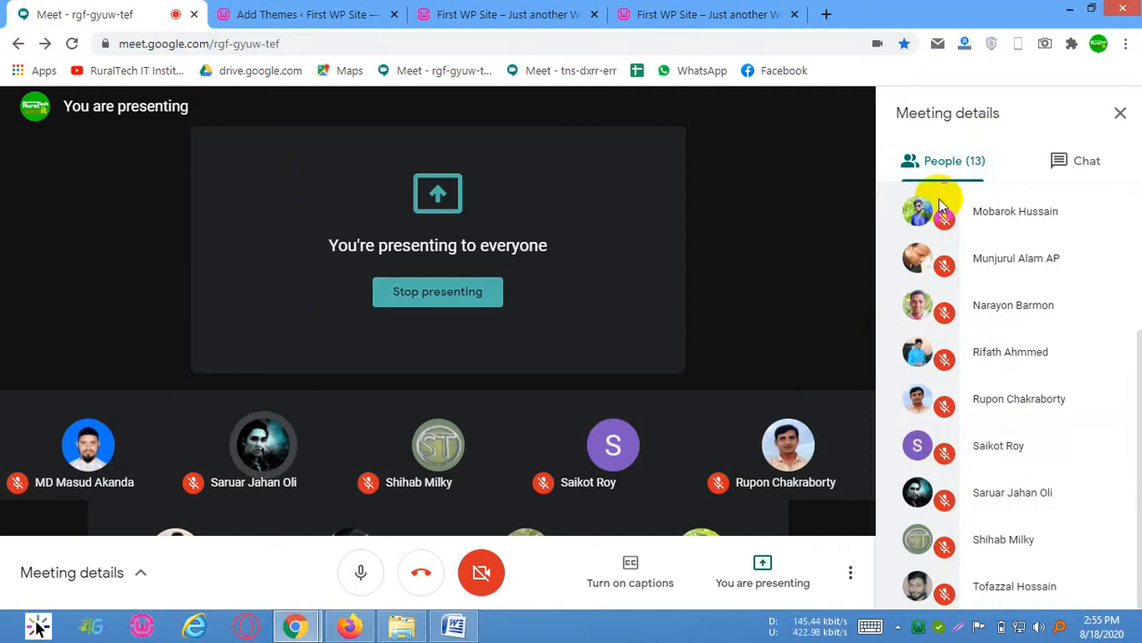
Activate the installed InteriorPress theme from the theme directory and look over the site's home page as loaded before the change
left_click(286, 12)
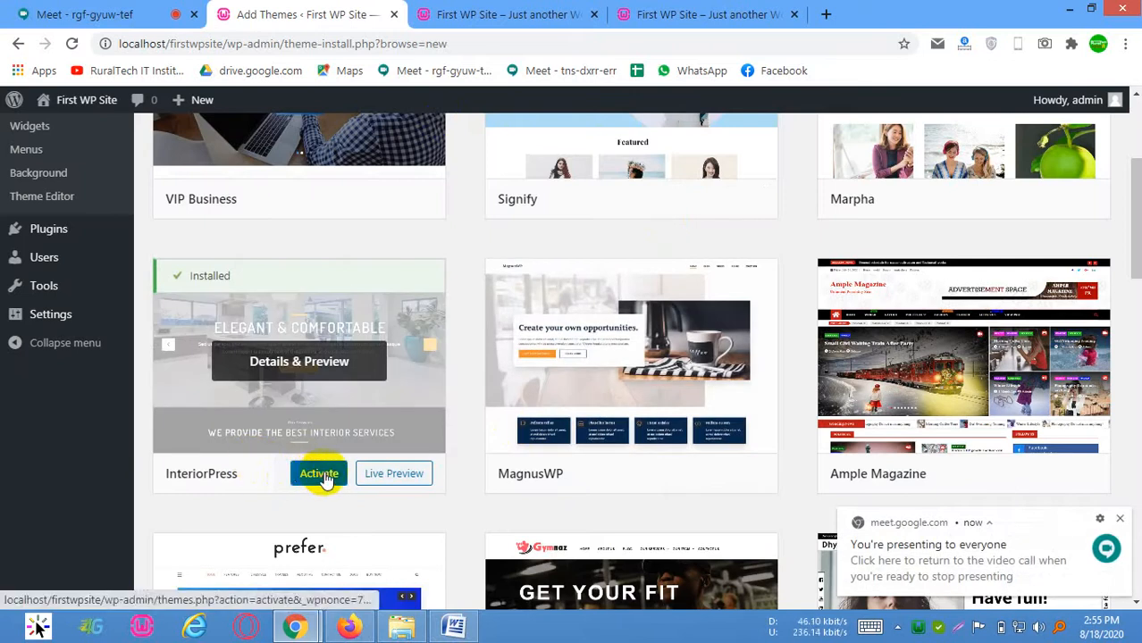
left_click(319, 474)
left_click(554, 8)
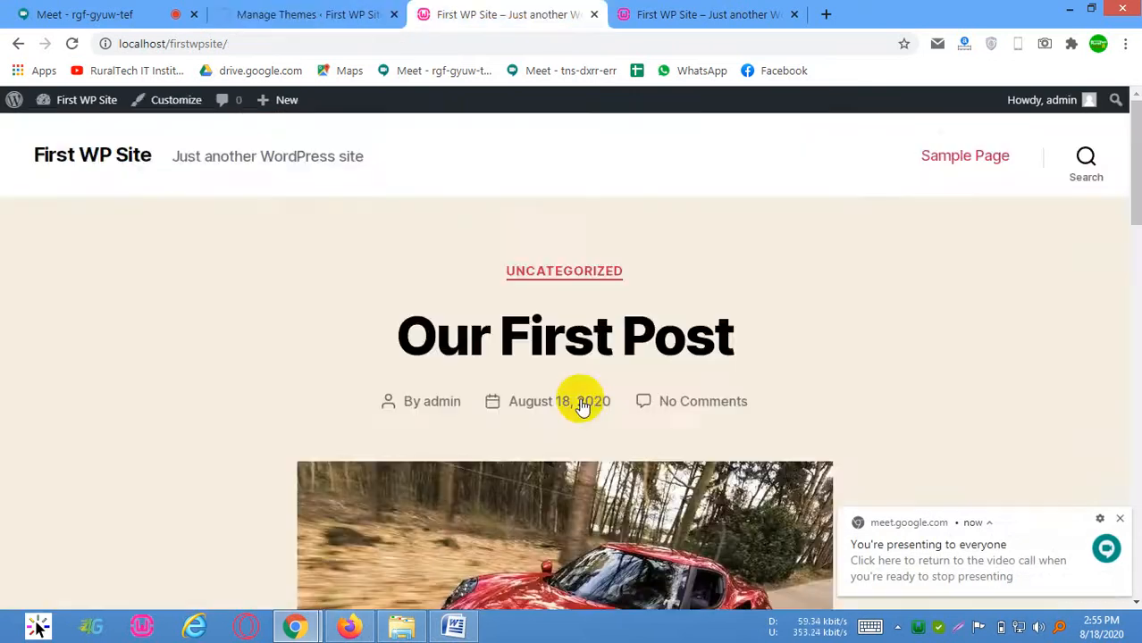
scroll(586, 416, "down", 10)
scroll(797, 433, "down", 3)
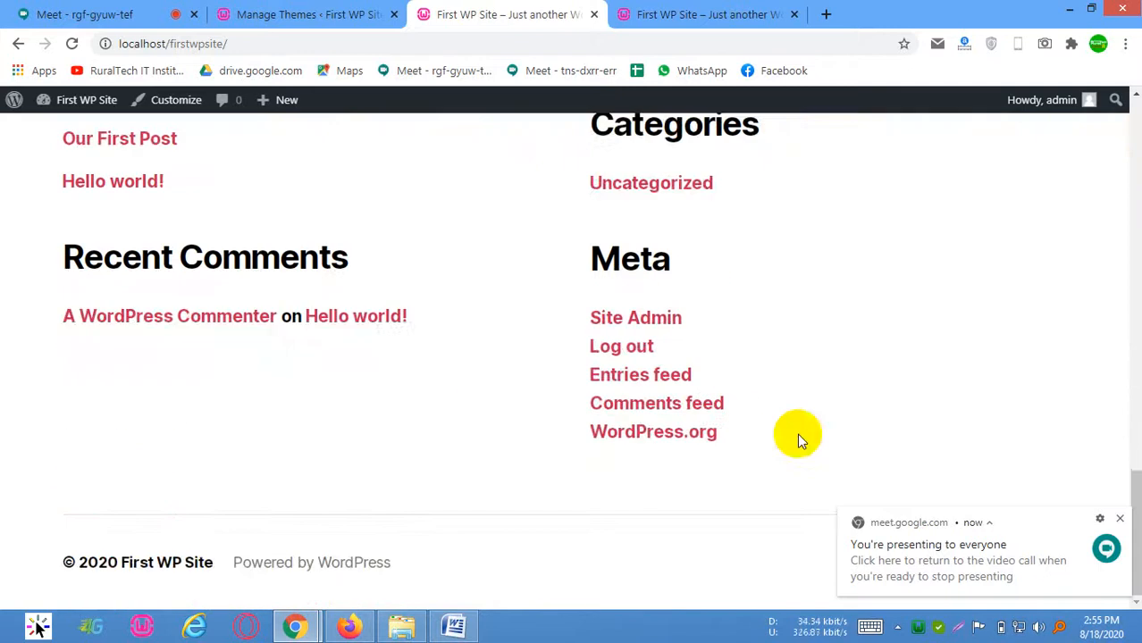
scroll(797, 433, "up", 6)
left_click(344, 7)
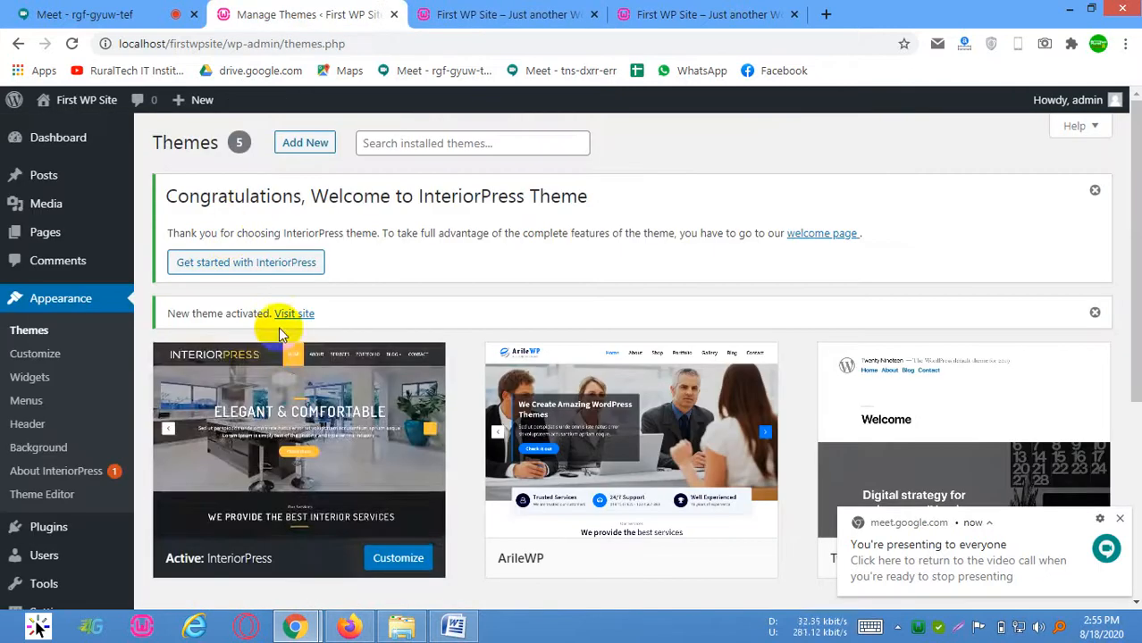
Reload the site's home page and examine its header, posts and sidebar in the InteriorPress design
left_click(525, 11)
right_click(353, 232)
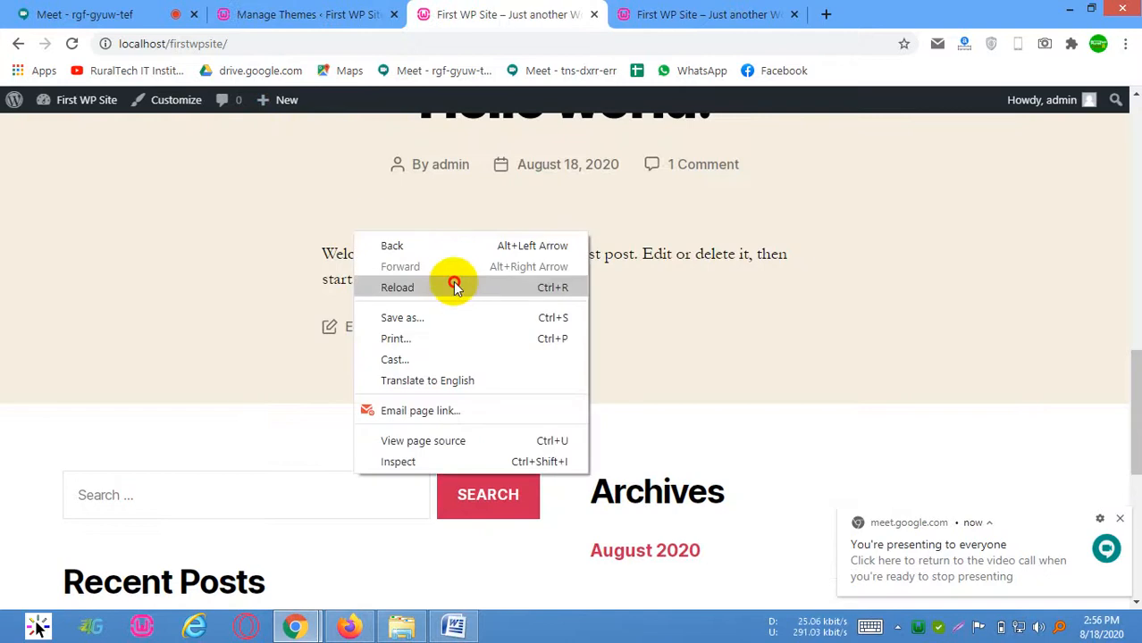
left_click(454, 286)
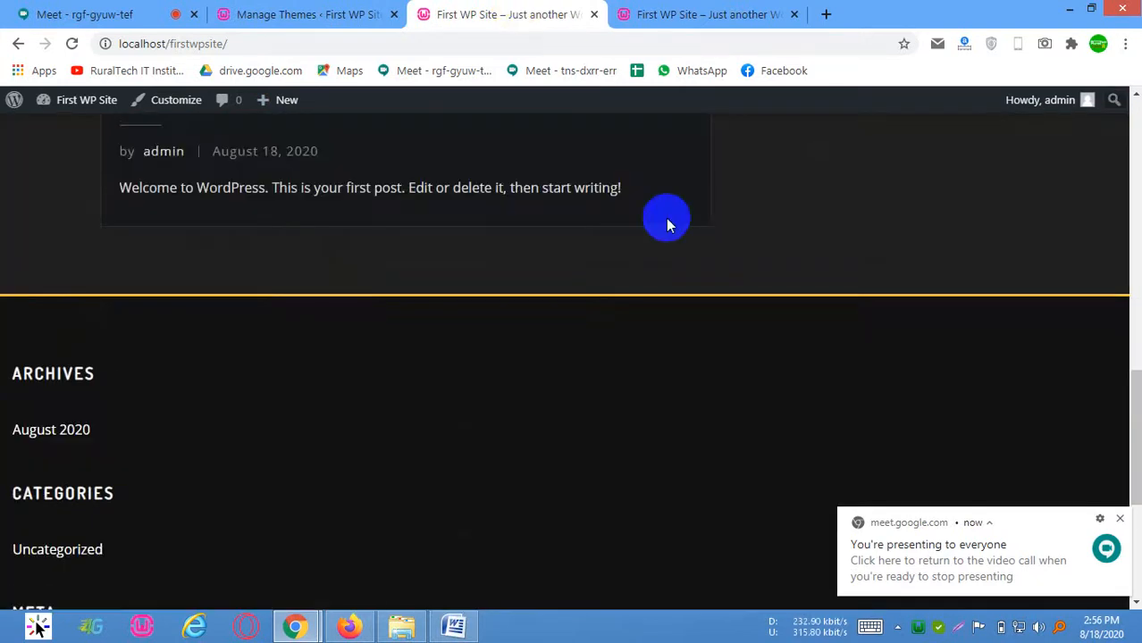
scroll(679, 245, "up", 10)
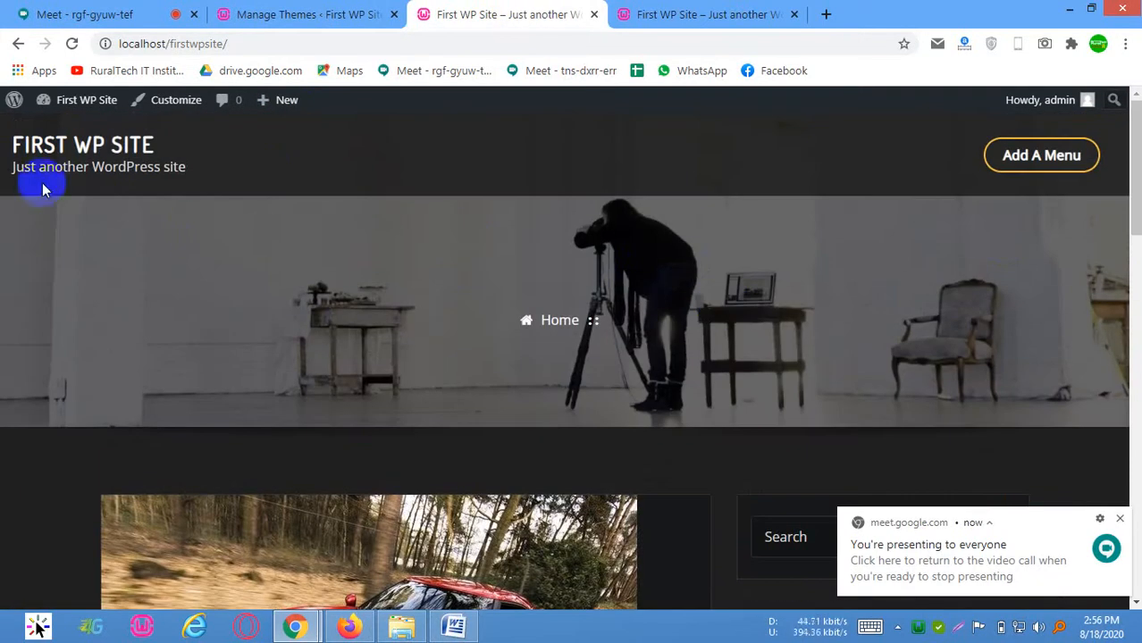
scroll(619, 284, "down", 15)
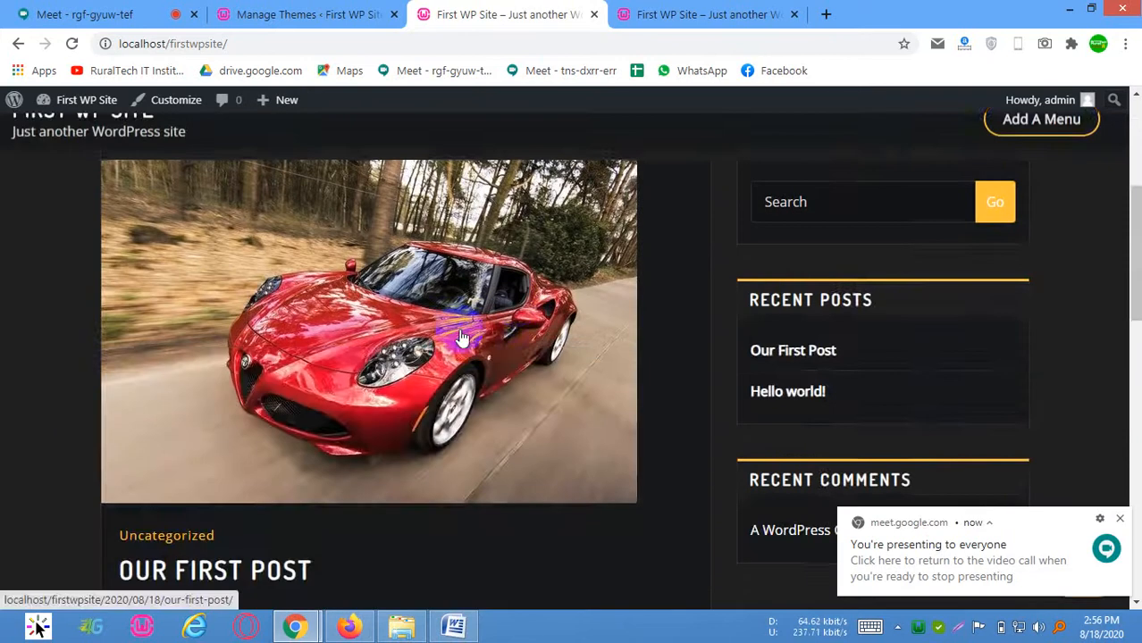
scroll(316, 374, "up", 5)
scroll(316, 380, "up", 4)
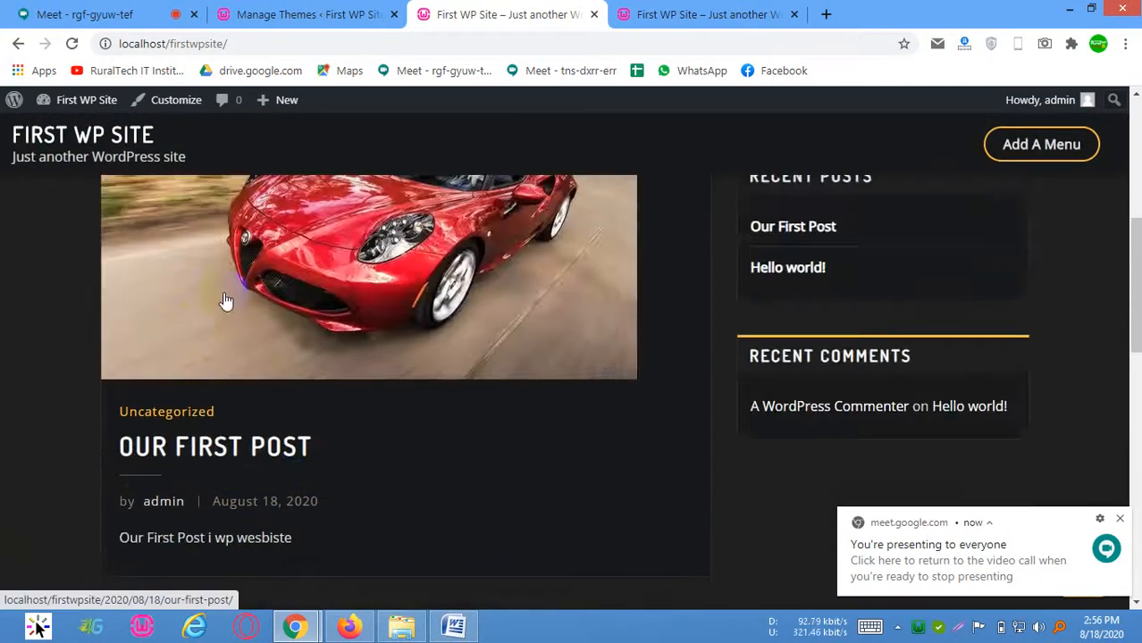
scroll(326, 334, "down", 6)
scroll(377, 275, "up", 6)
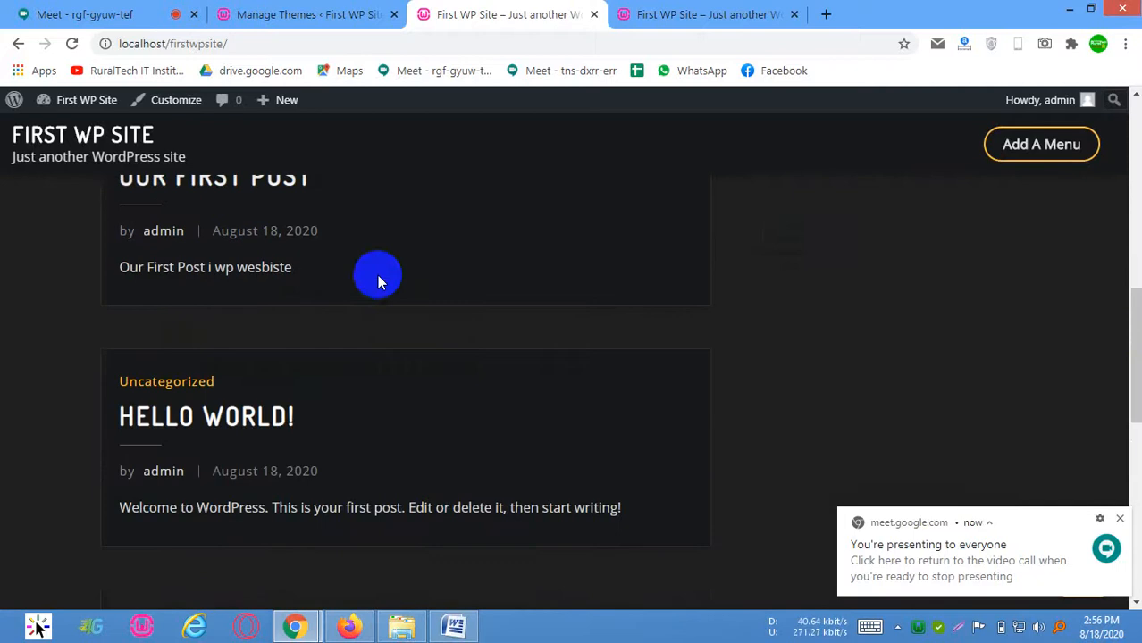
scroll(478, 298, "up", 2)
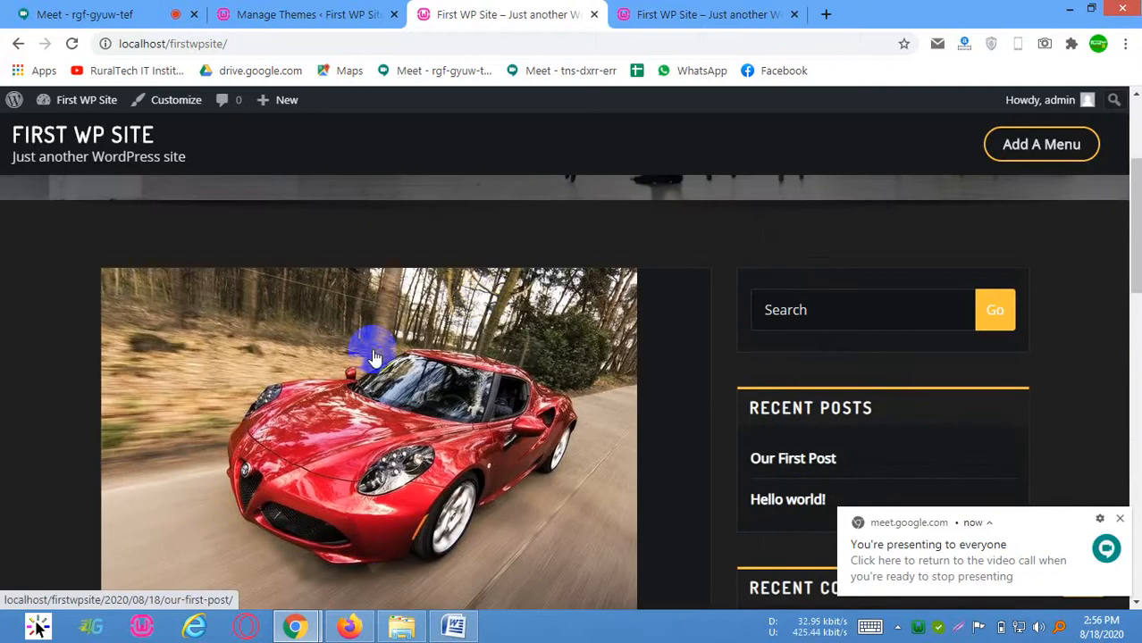
Open Our First Post from the home page and examine its banner, featured image, comment form and footer
scroll(298, 362, "down", 4)
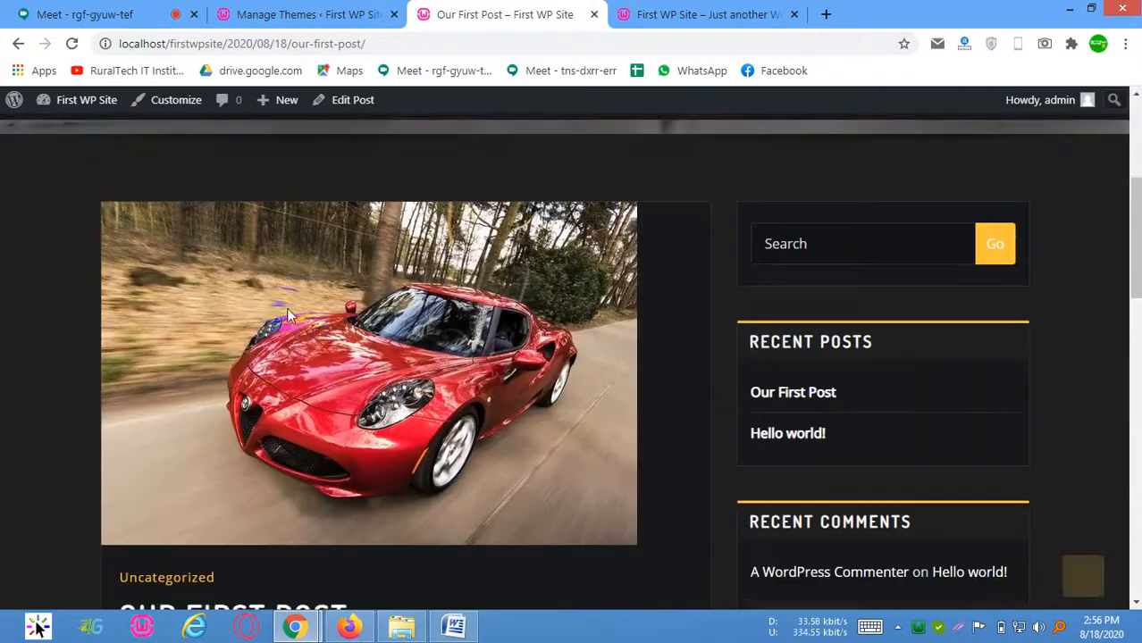
scroll(305, 317, "down", 8)
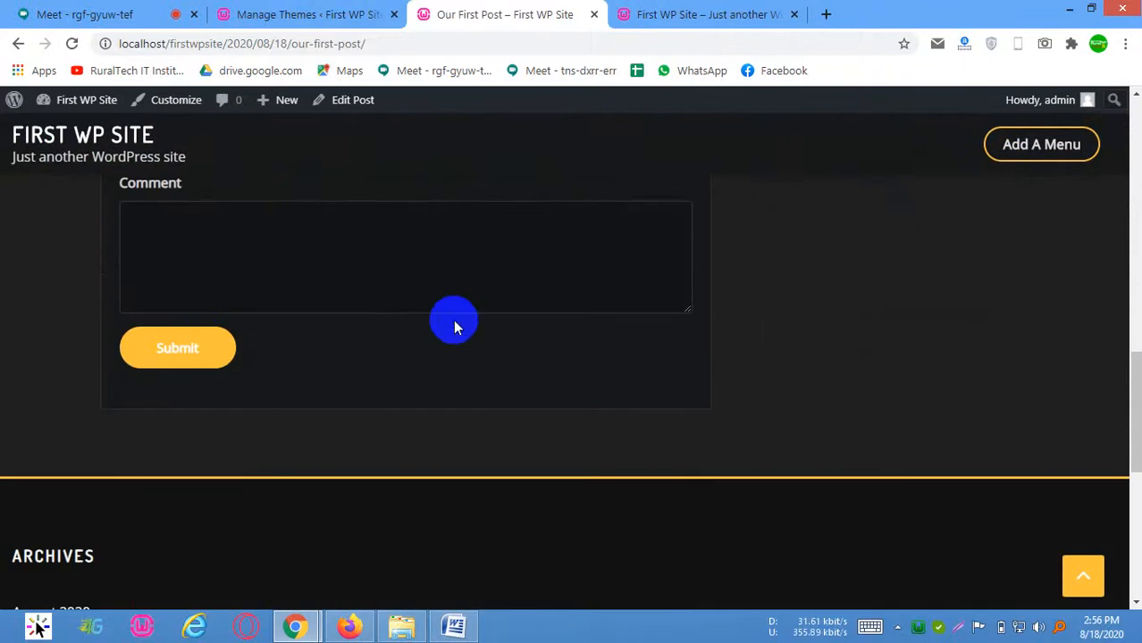
scroll(366, 322, "up", 4)
scroll(594, 323, "up", 3)
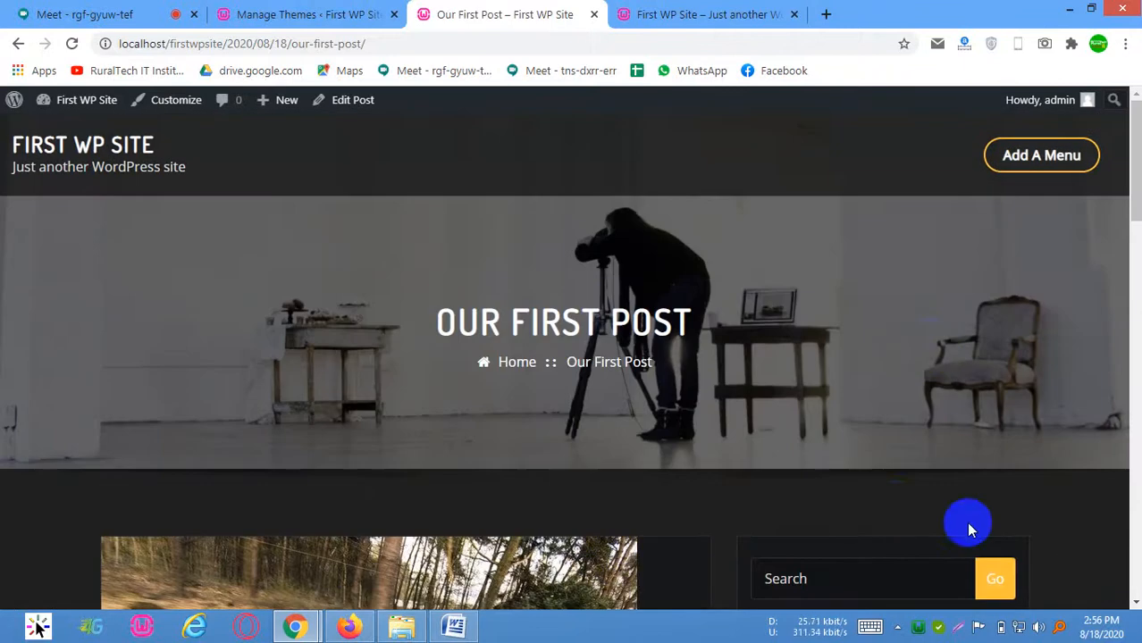
scroll(361, 263, "down", 3)
scroll(357, 265, "up", 1)
scroll(355, 264, "up", 1)
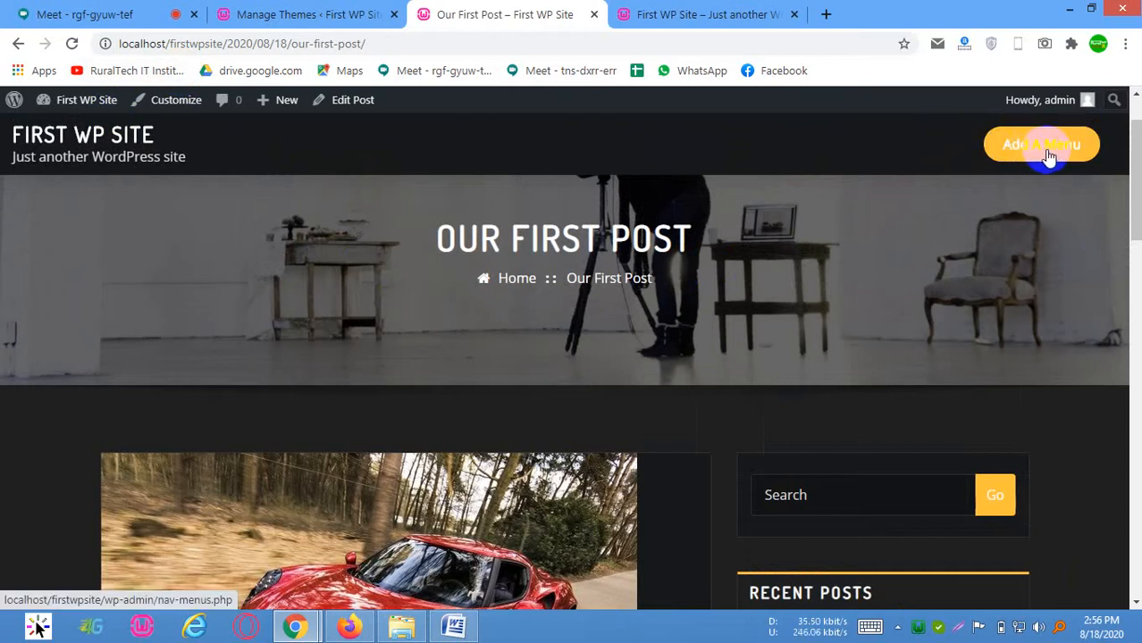
scroll(835, 340, "down", 5)
scroll(765, 362, "down", 10)
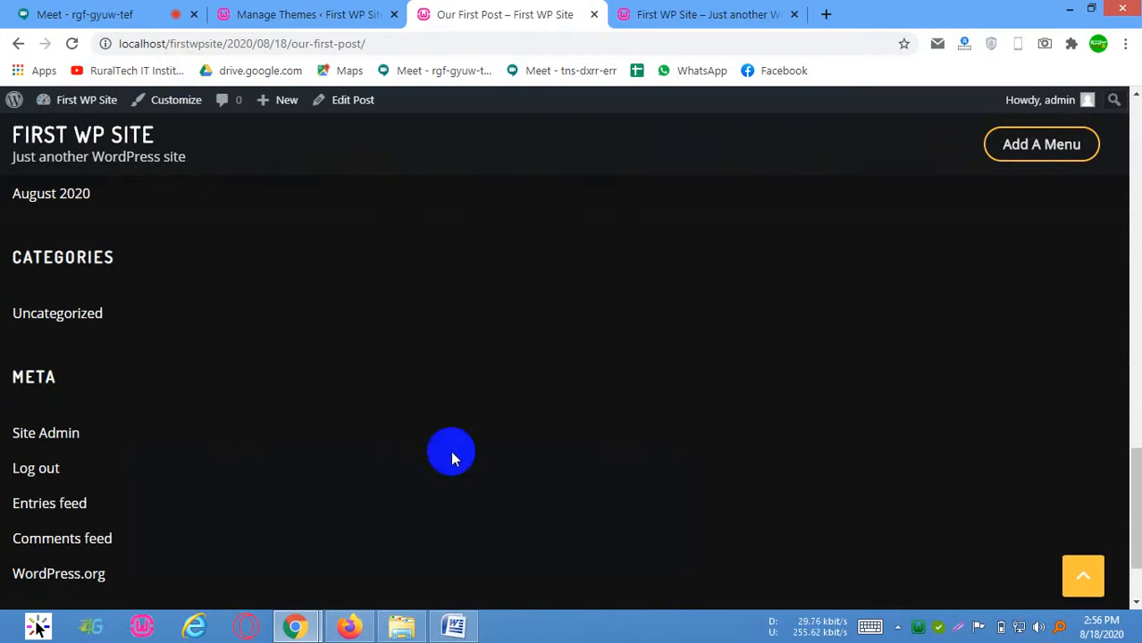
scroll(458, 322, "down", 2)
Return to the Themes admin page and review the InteriorPress welcome notice, the installed themes and the Appearance options
left_click(286, 11)
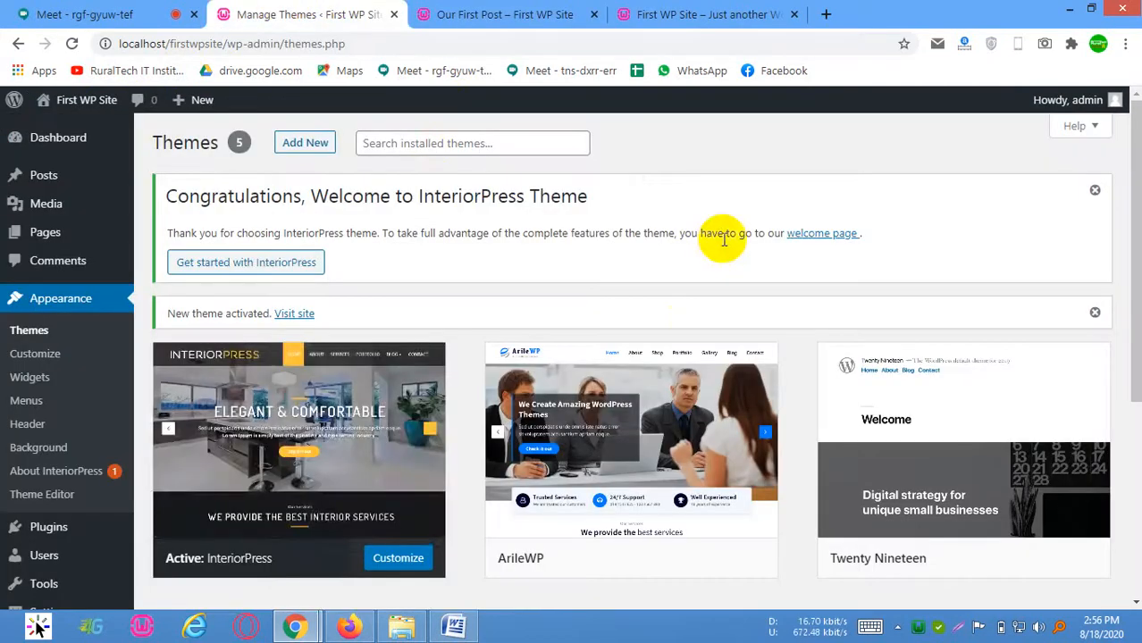
mouse_move(304, 435)
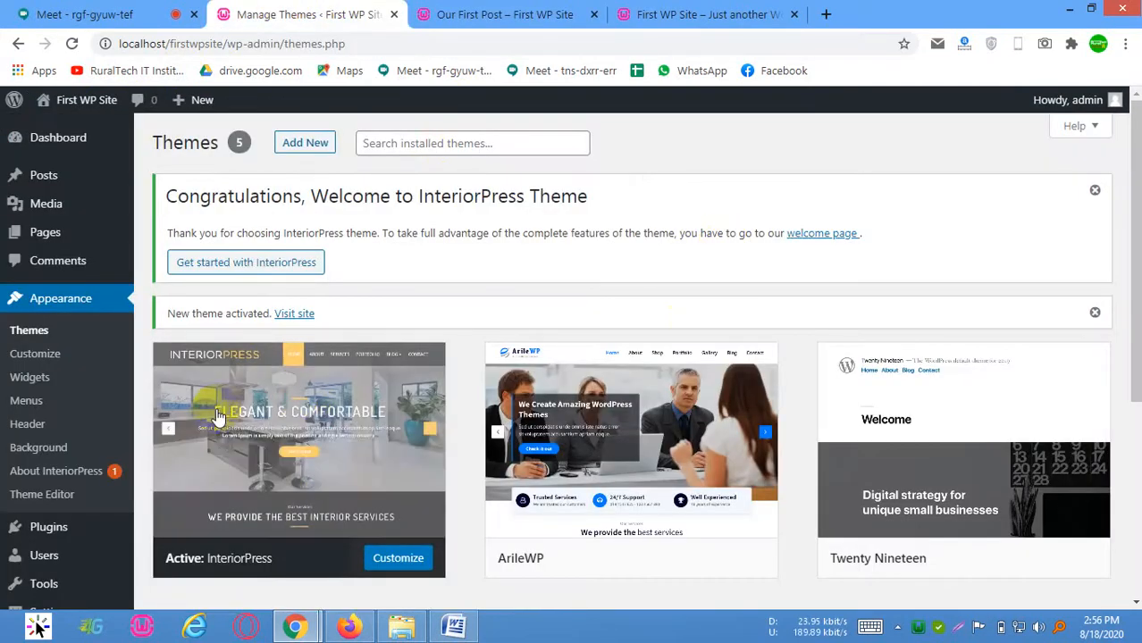
scroll(54, 506, "down", 2)
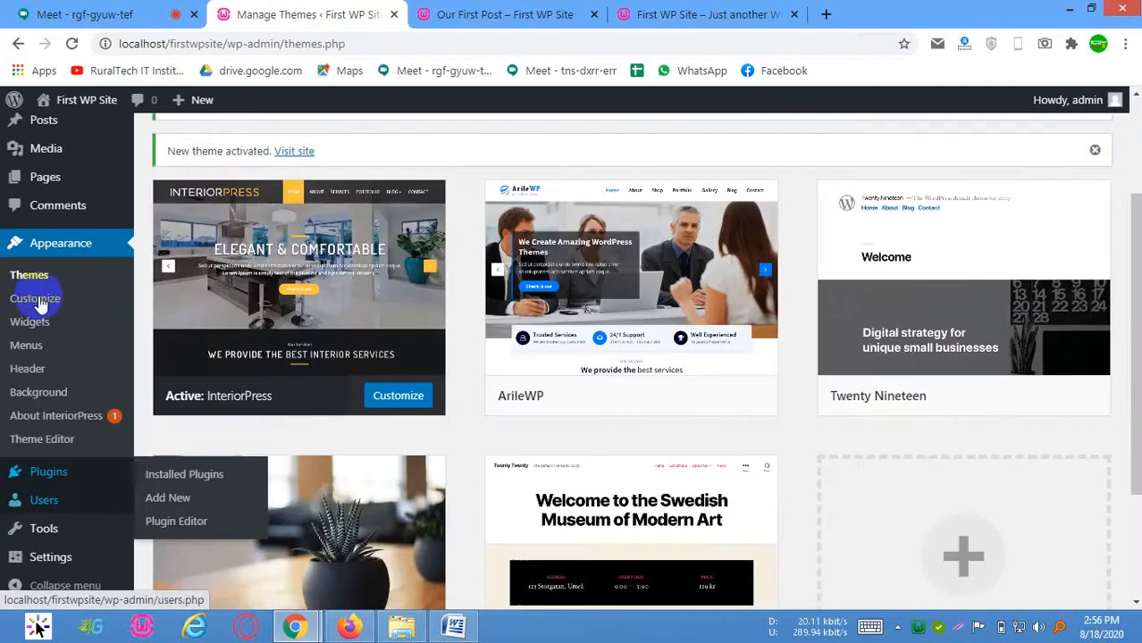
scroll(373, 208, "up", 1)
scroll(373, 208, "up", 1)
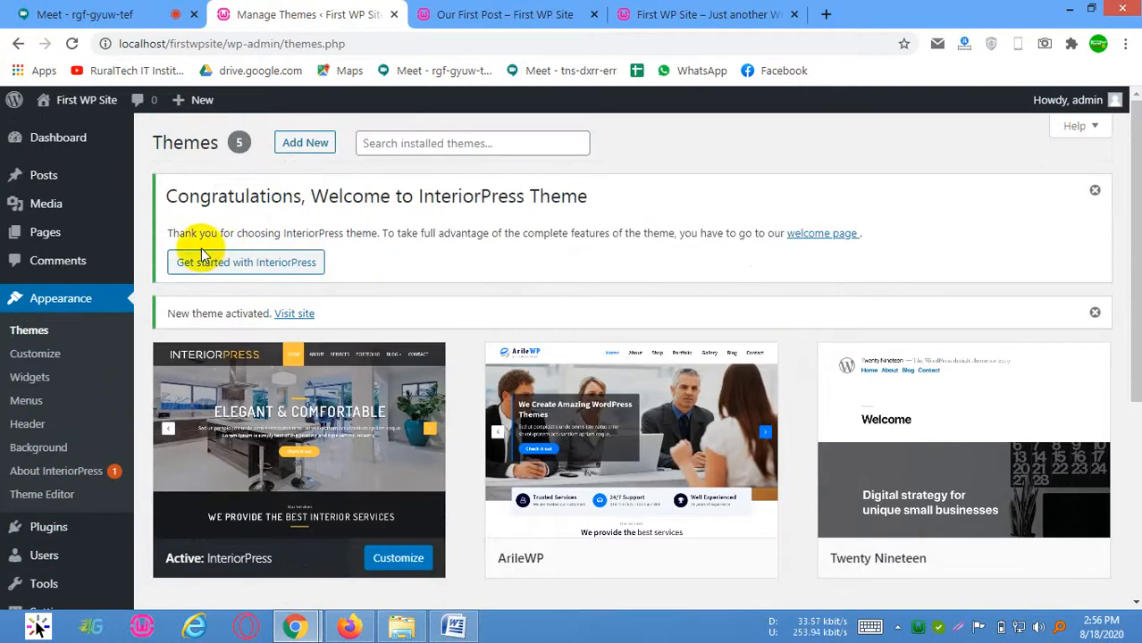
left_click_drag(190, 198, 583, 225)
left_click(583, 227)
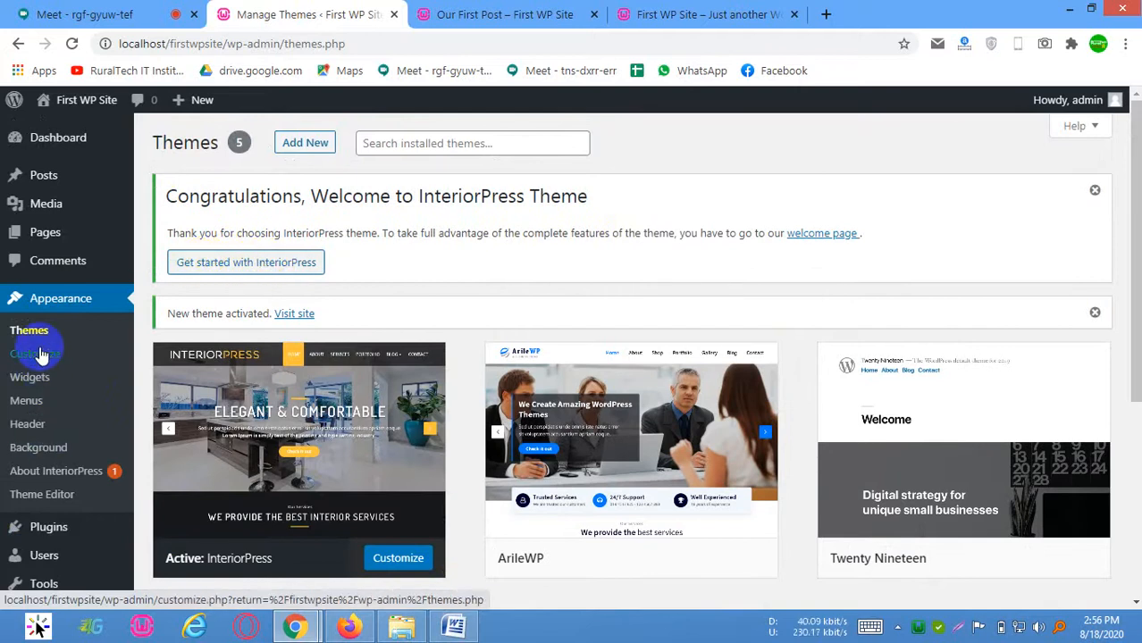
scroll(283, 356, "down", 2)
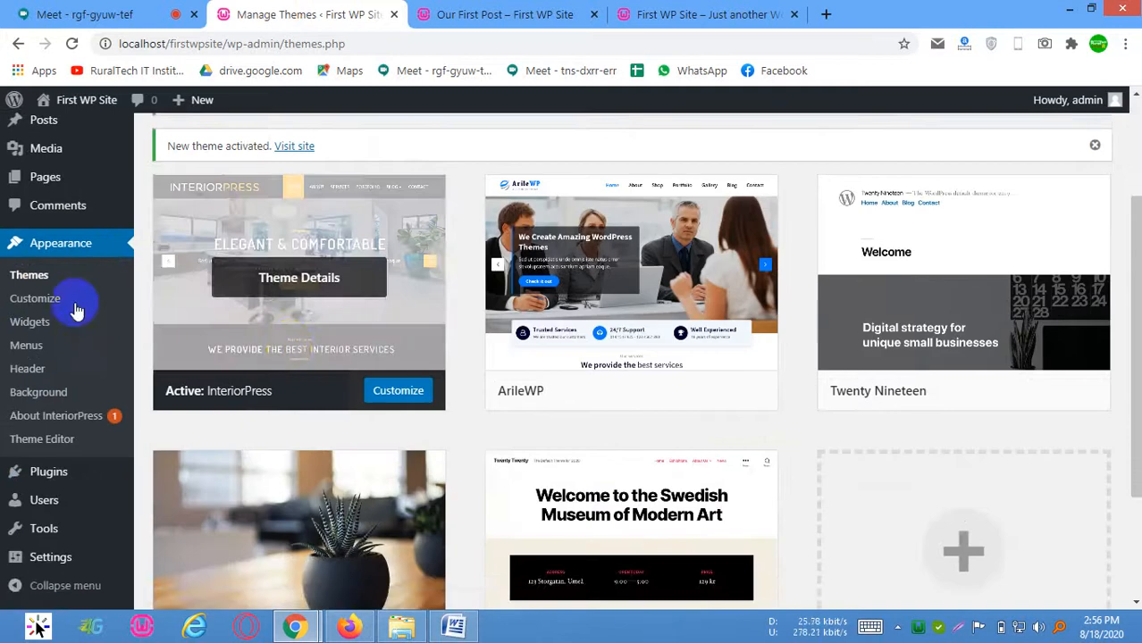
scroll(68, 280, "up", 2)
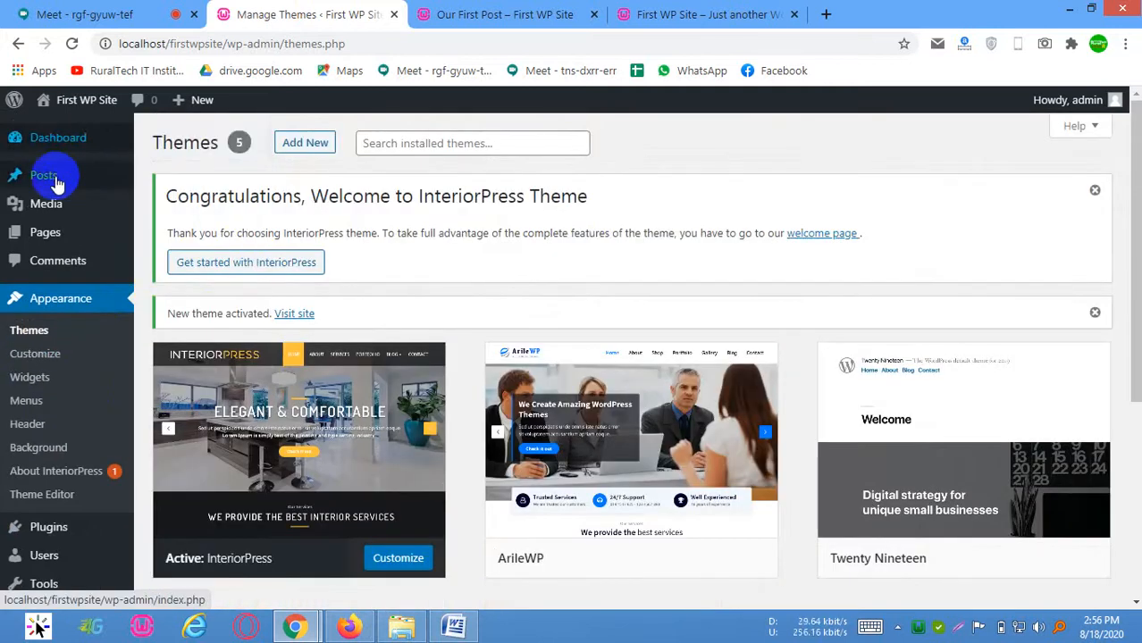
mouse_move(79, 143)
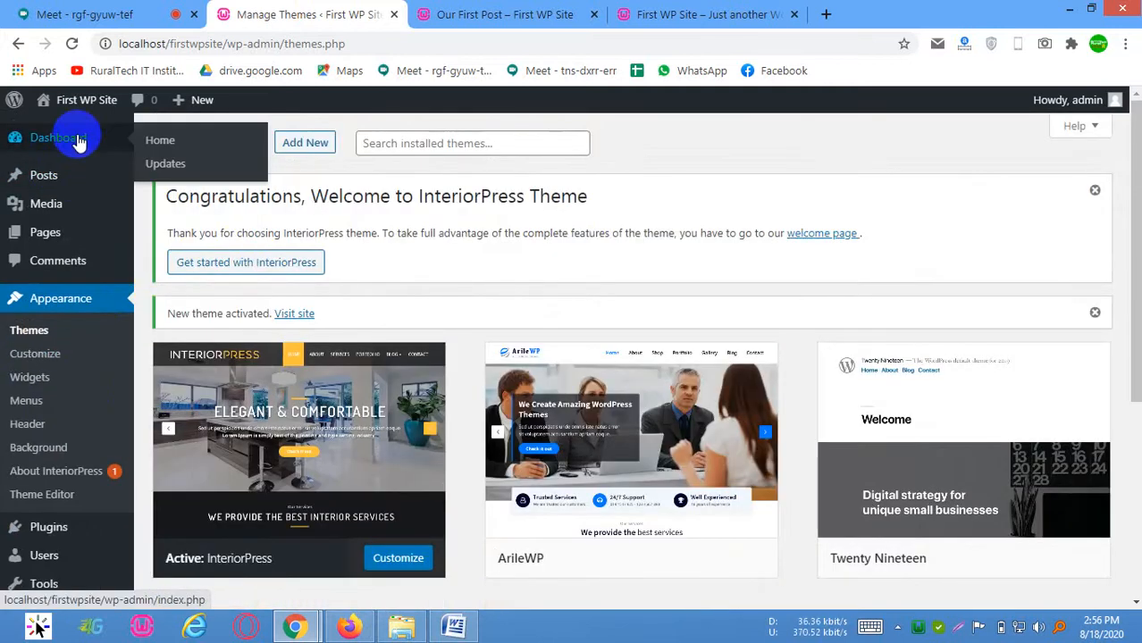
scroll(402, 286, "down", 4)
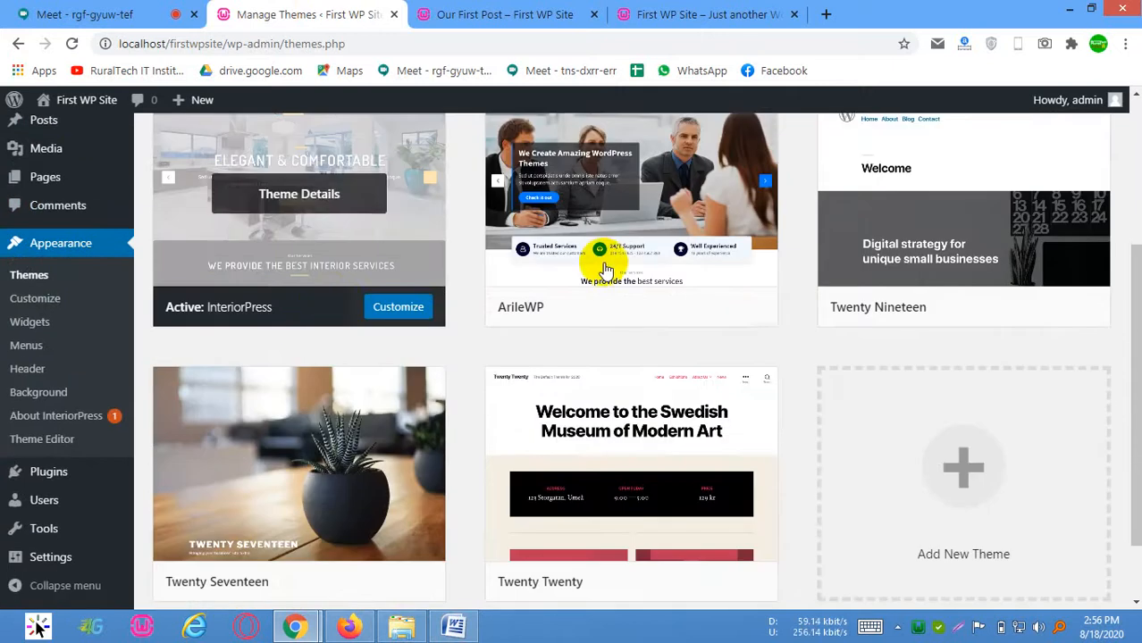
scroll(607, 264, "up", 3)
scroll(611, 270, "up", 1)
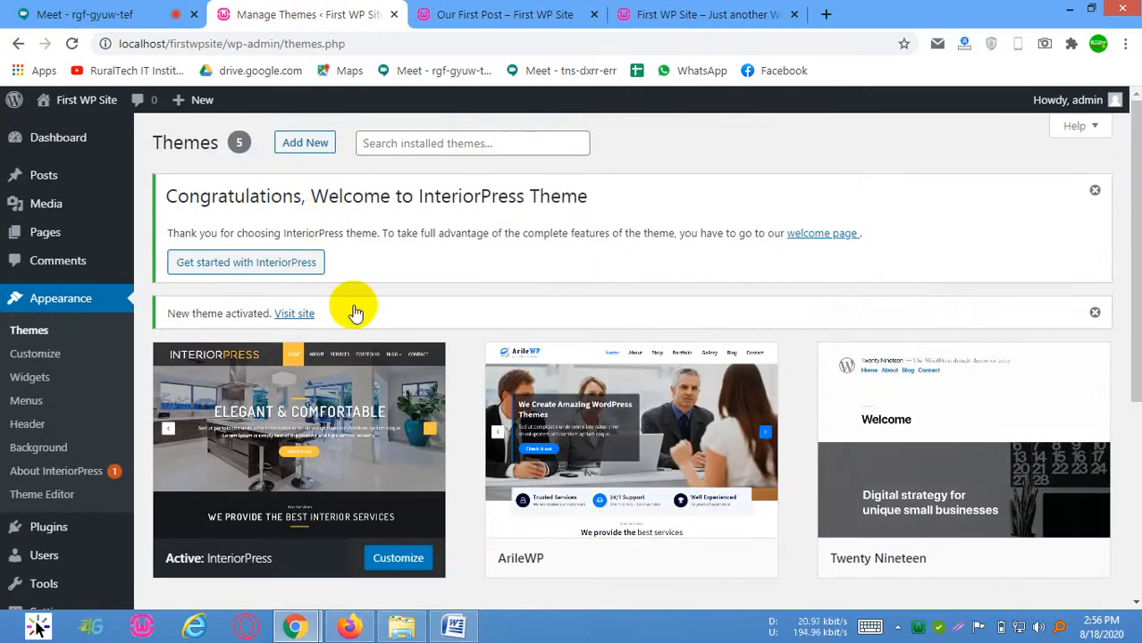
scroll(329, 304, "down", 3)
scroll(329, 305, "up", 2)
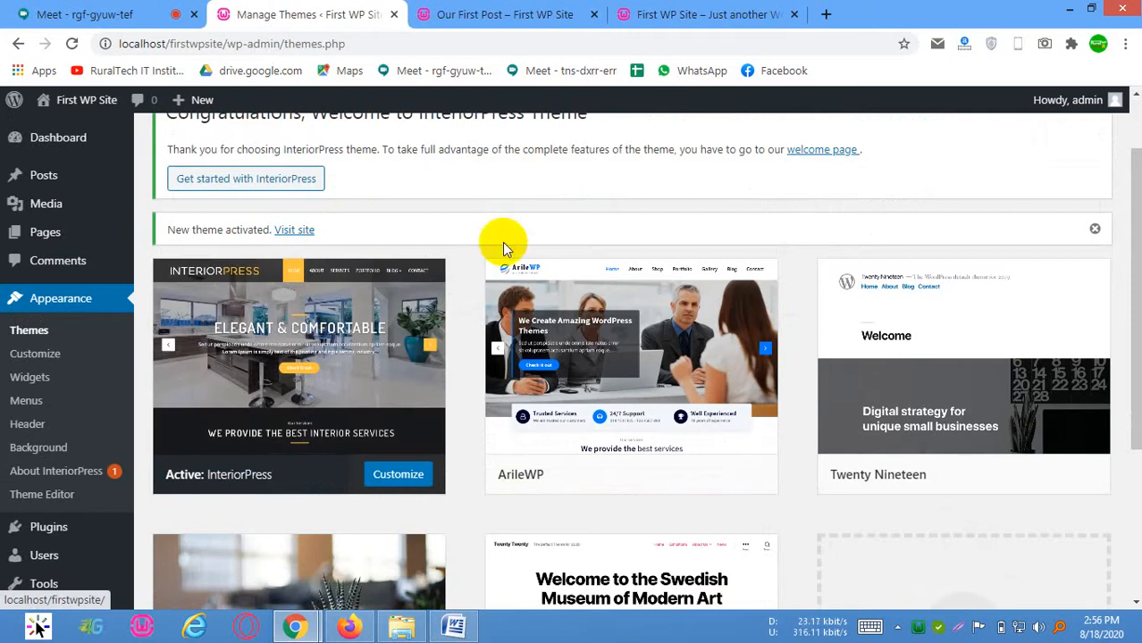
left_click_drag(1135, 244, 1135, 198)
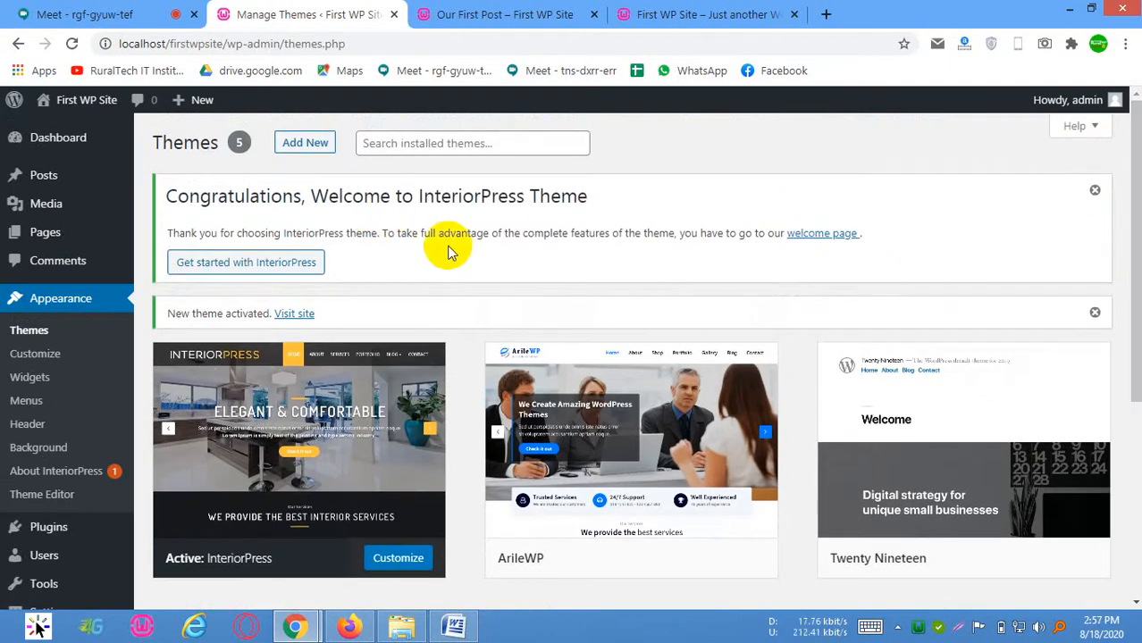
Check the remaining installed themes and open the Add Themes page
scroll(572, 358, "down", 4)
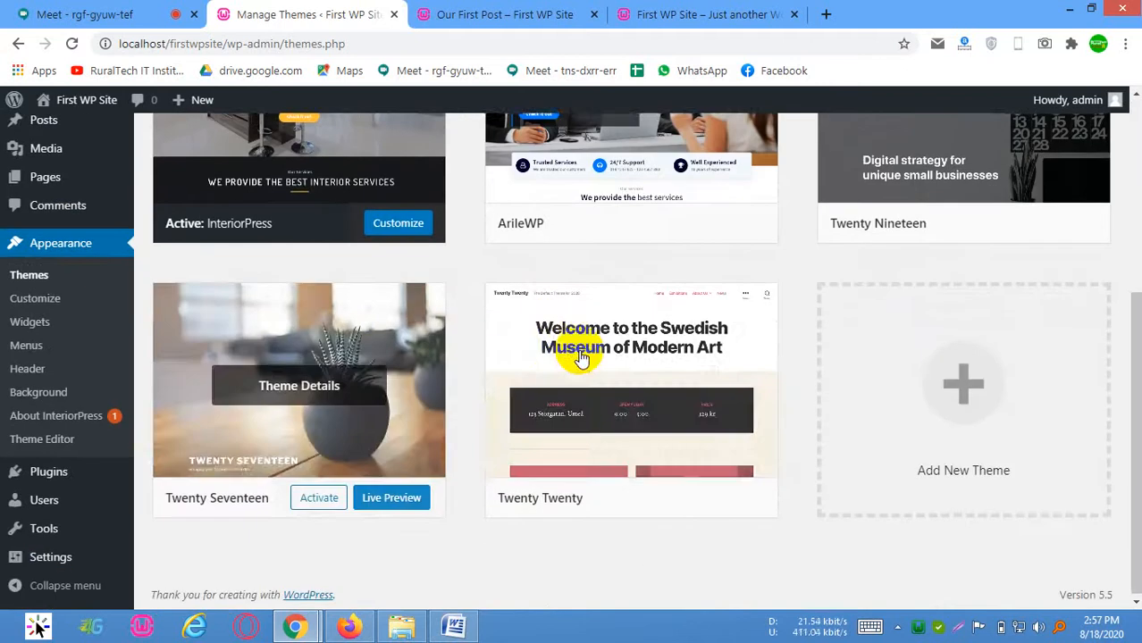
scroll(372, 346, "up", 4)
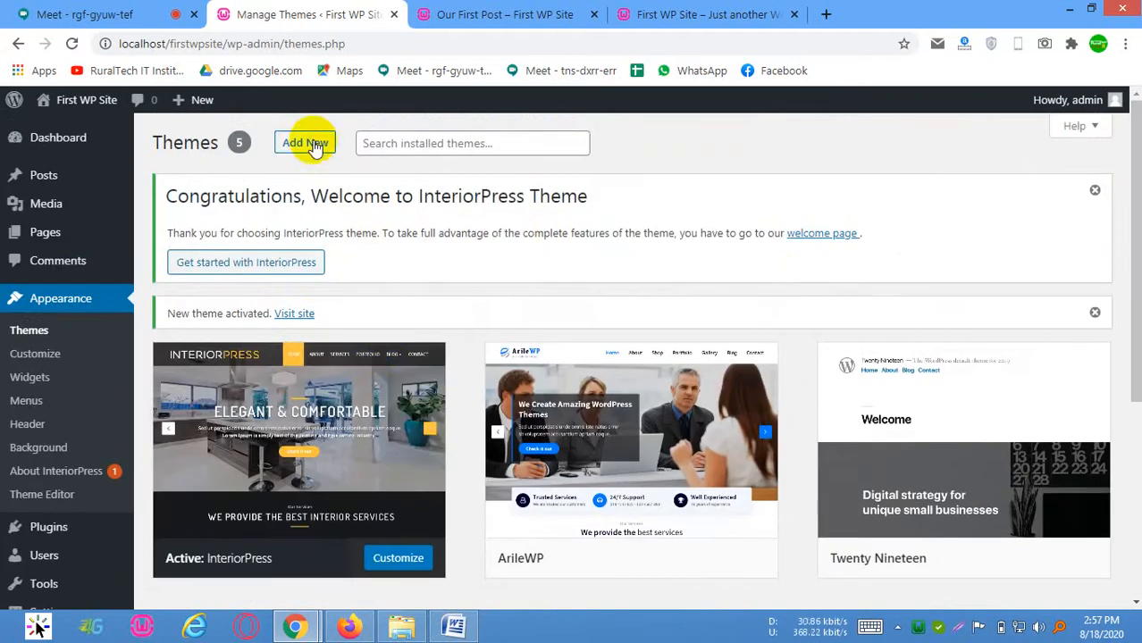
left_click(308, 142)
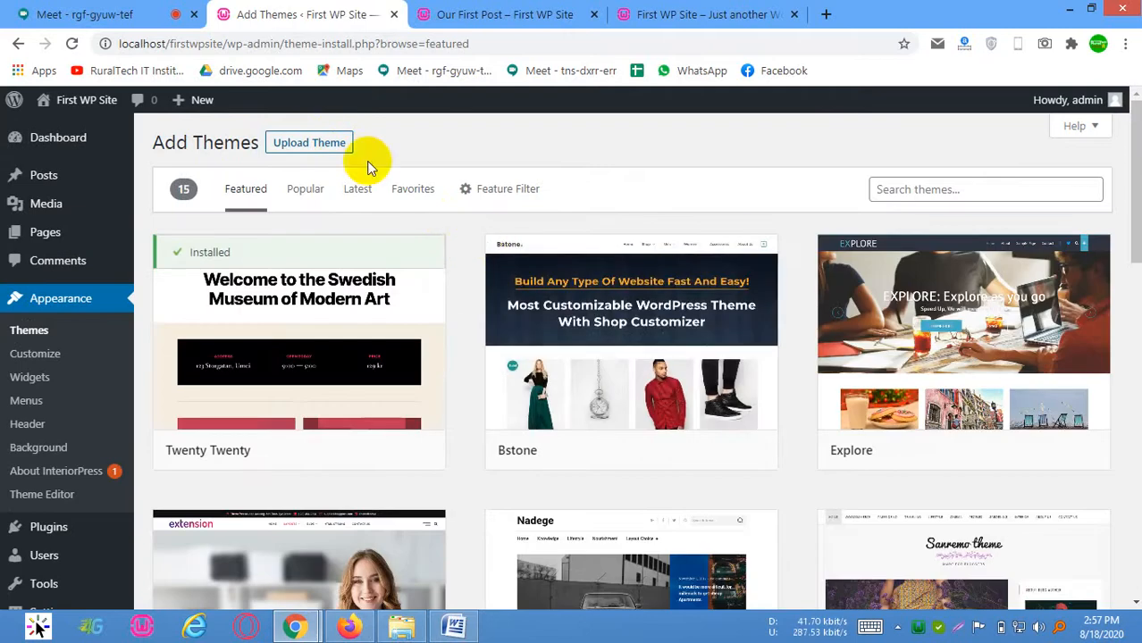
Open the theme upload form, check its file selection for .zip themes, and review the featured themes available to install
left_click(313, 149)
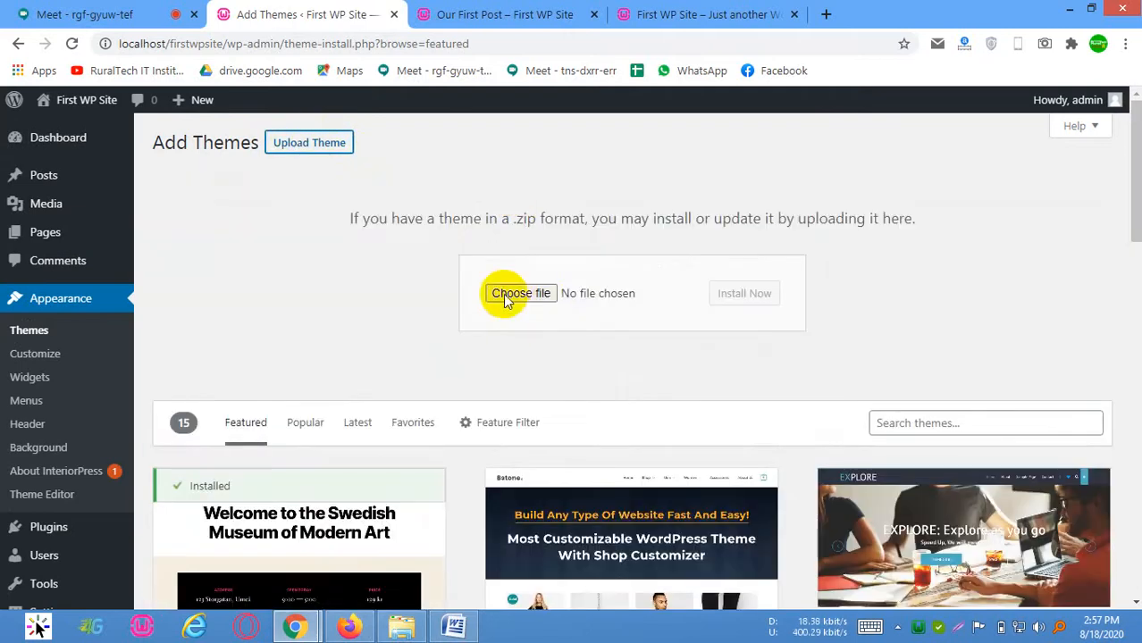
left_click(536, 293)
left_click(626, 9)
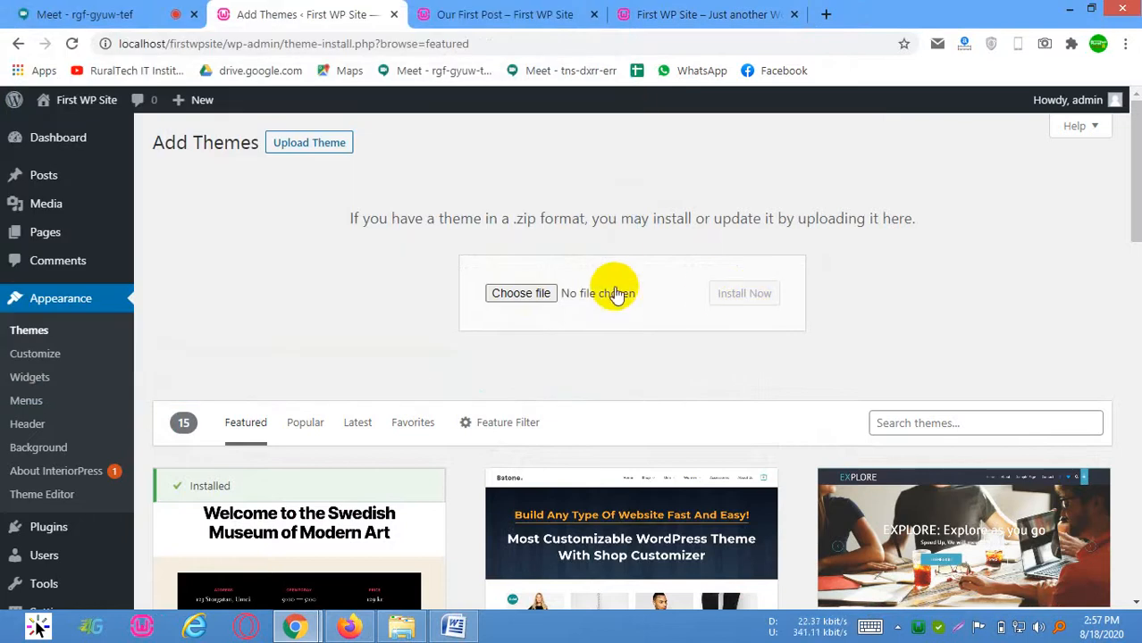
scroll(612, 288, "down", 3)
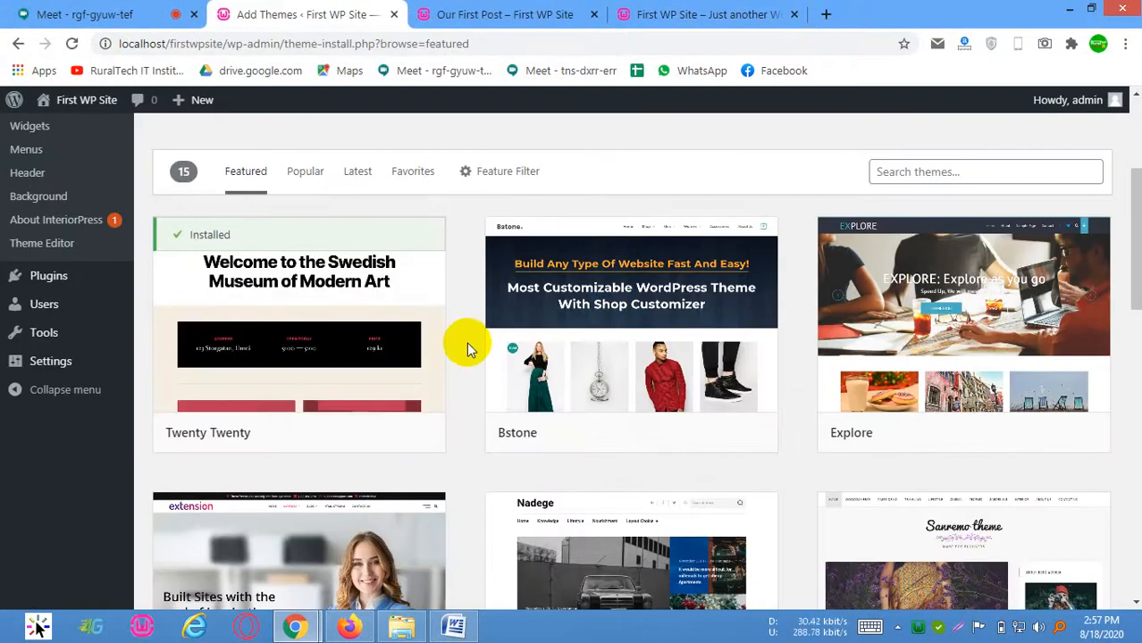
scroll(519, 322, "up", 3)
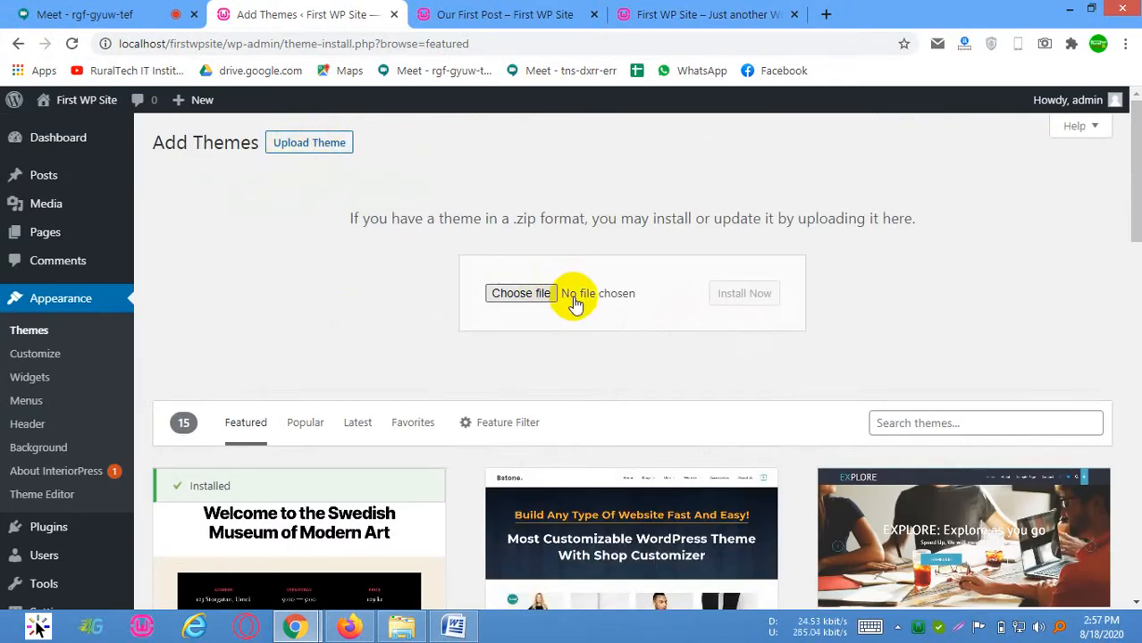
scroll(445, 311, "down", 4)
scroll(541, 259, "up", 1)
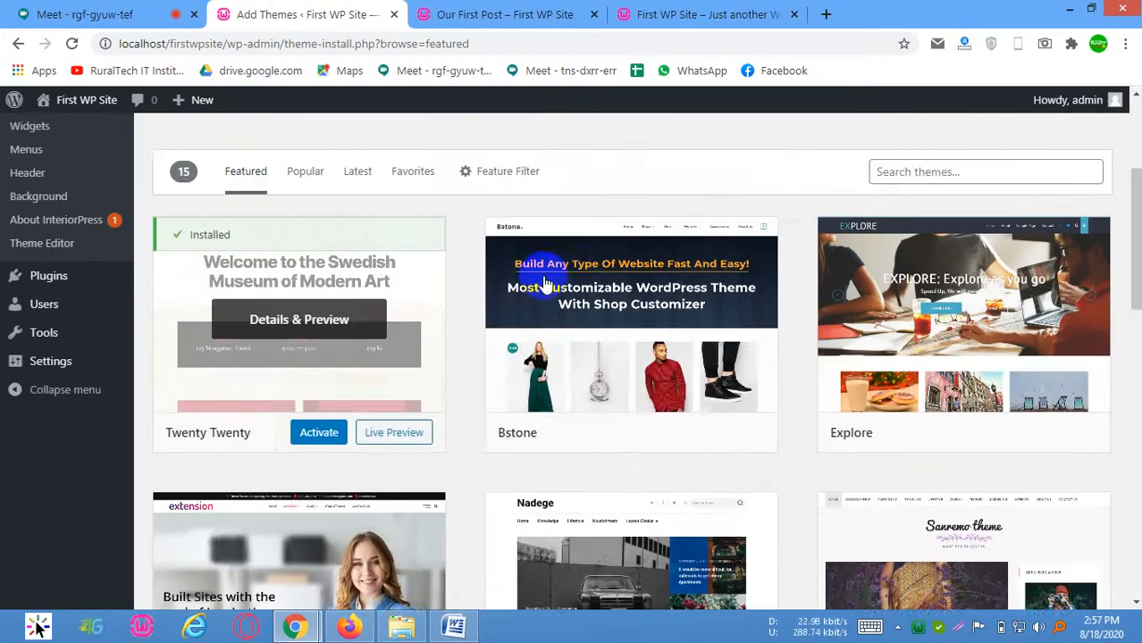
scroll(545, 279, "up", 2)
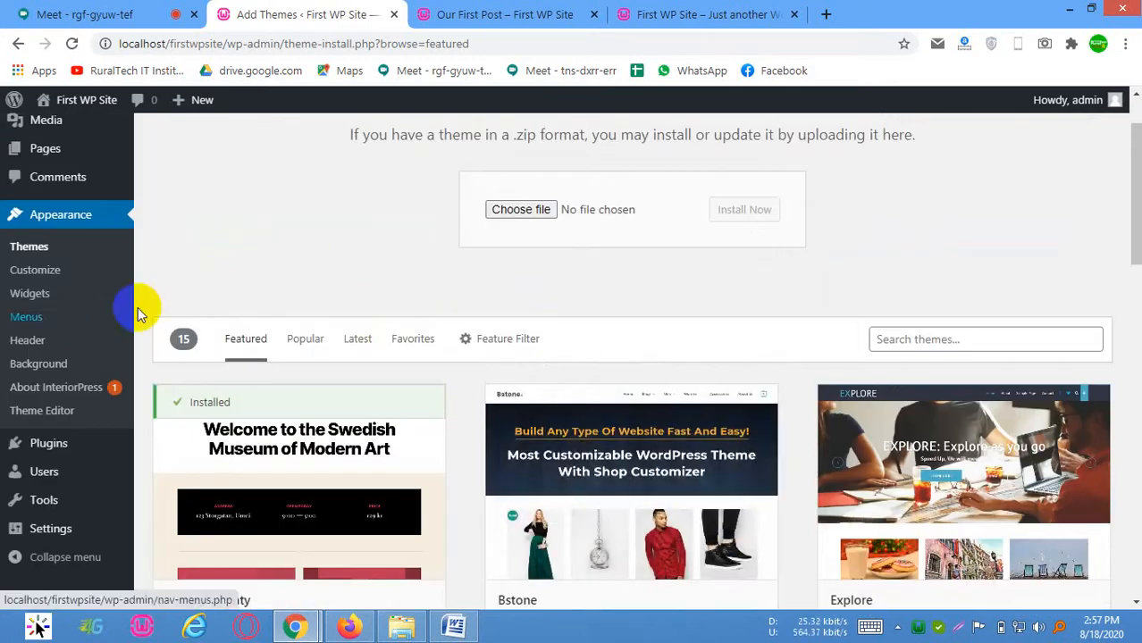
scroll(893, 348, "down", 3)
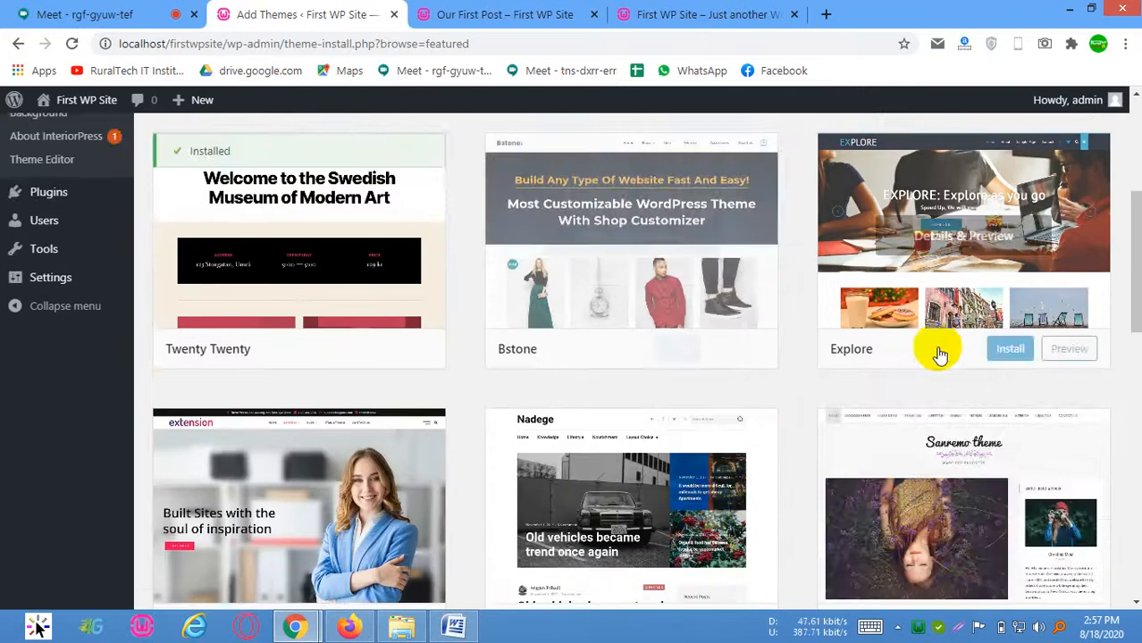
scroll(907, 444, "down", 2)
scroll(555, 383, "up", 5)
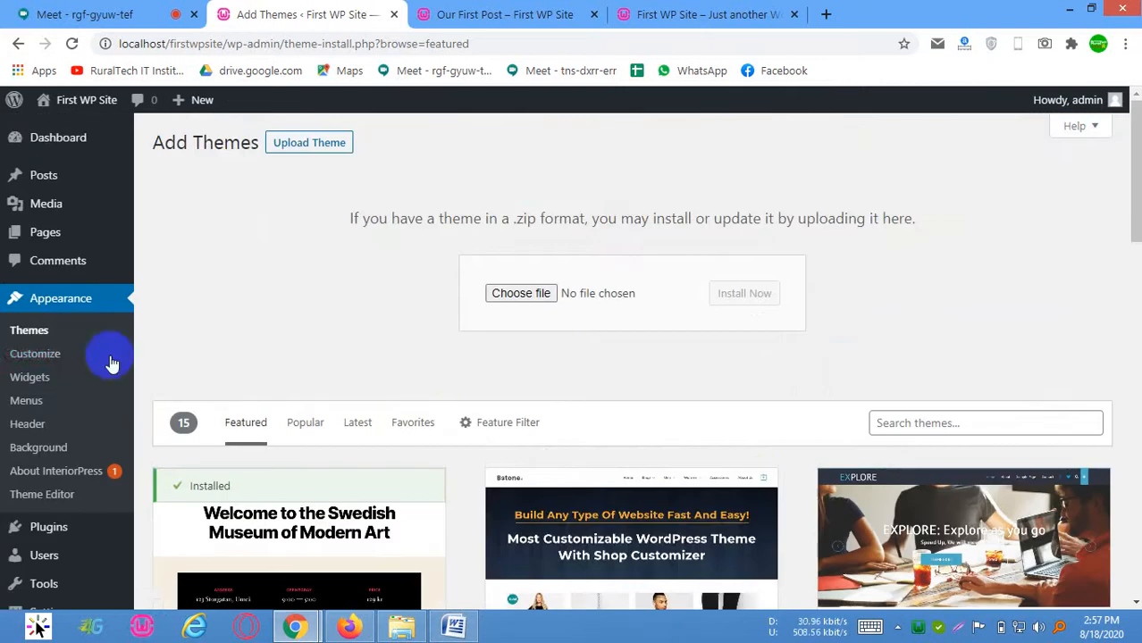
Open the Customizer, install and activate the recommended Arile Extra plugin, and close the extra page it opens
left_click(51, 357)
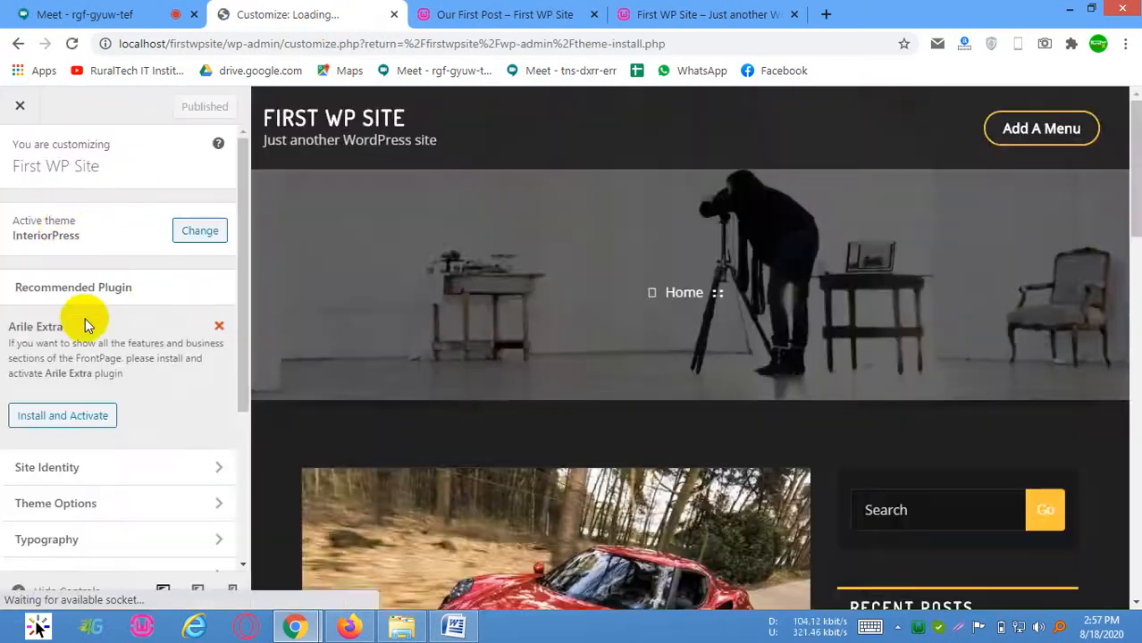
scroll(15, 272, "down", 1)
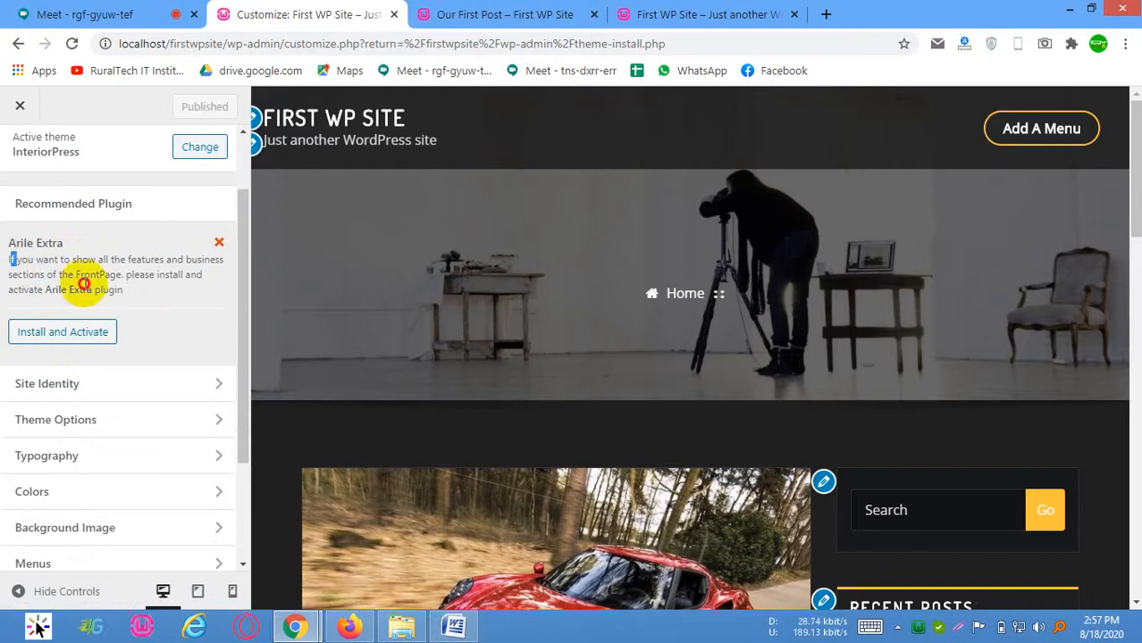
left_click_drag(83, 284, 83, 287)
left_click(89, 328)
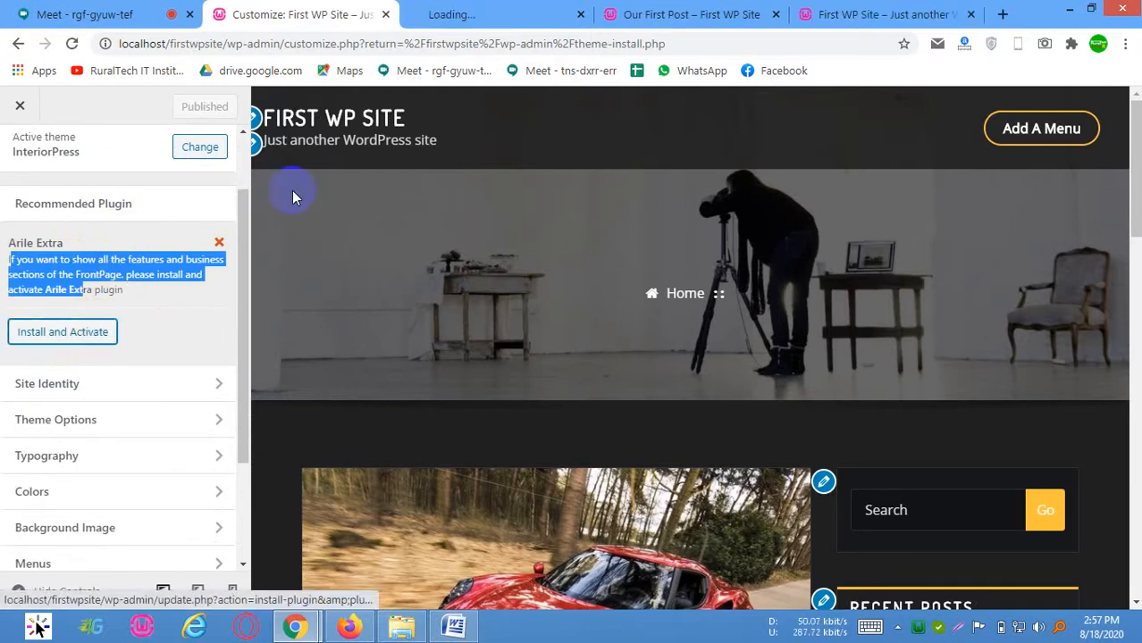
left_click(523, 12)
left_click(318, 12)
left_click(510, 13)
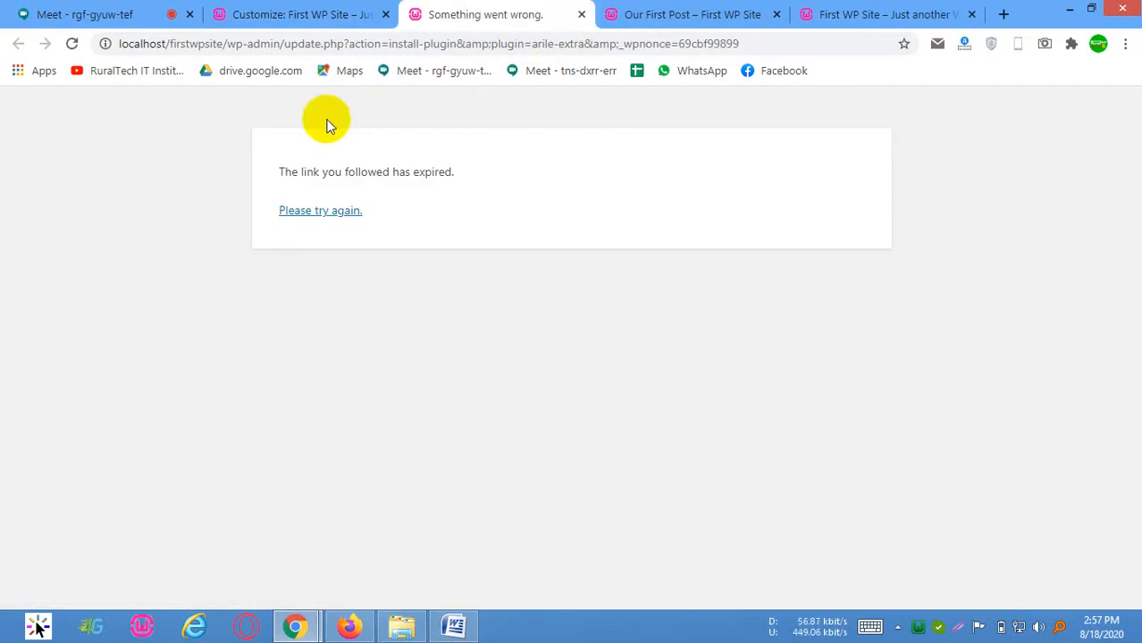
left_click(582, 16)
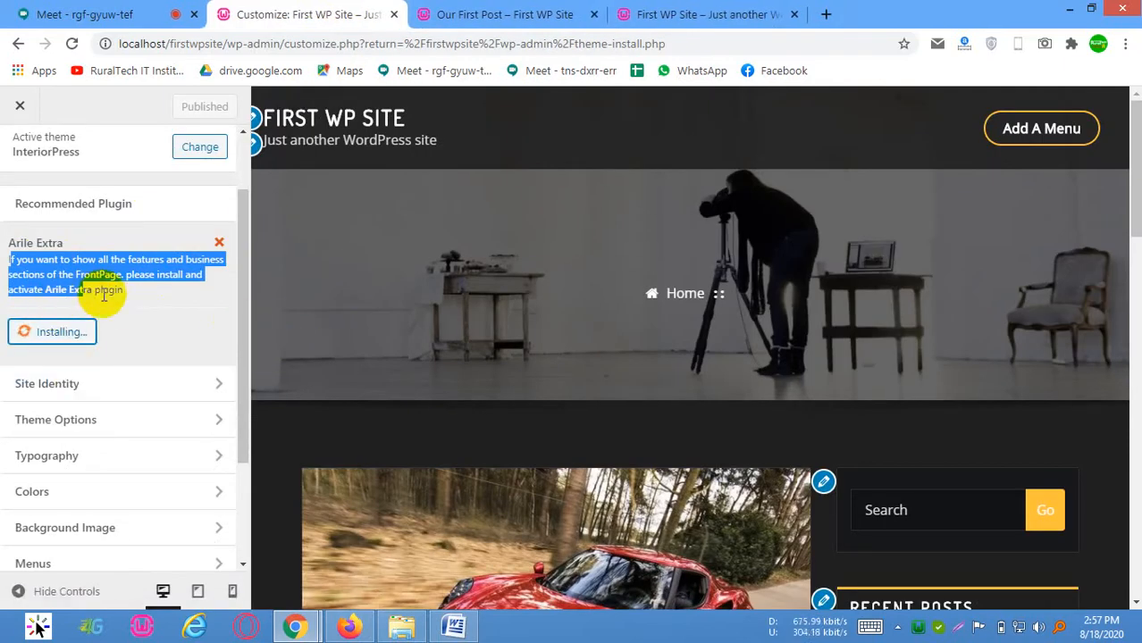
Read the Arile Extra plugin note and review the list of customization sections while the plugin installs
left_click(132, 296)
left_click_drag(23, 275, 128, 297)
left_click(125, 303)
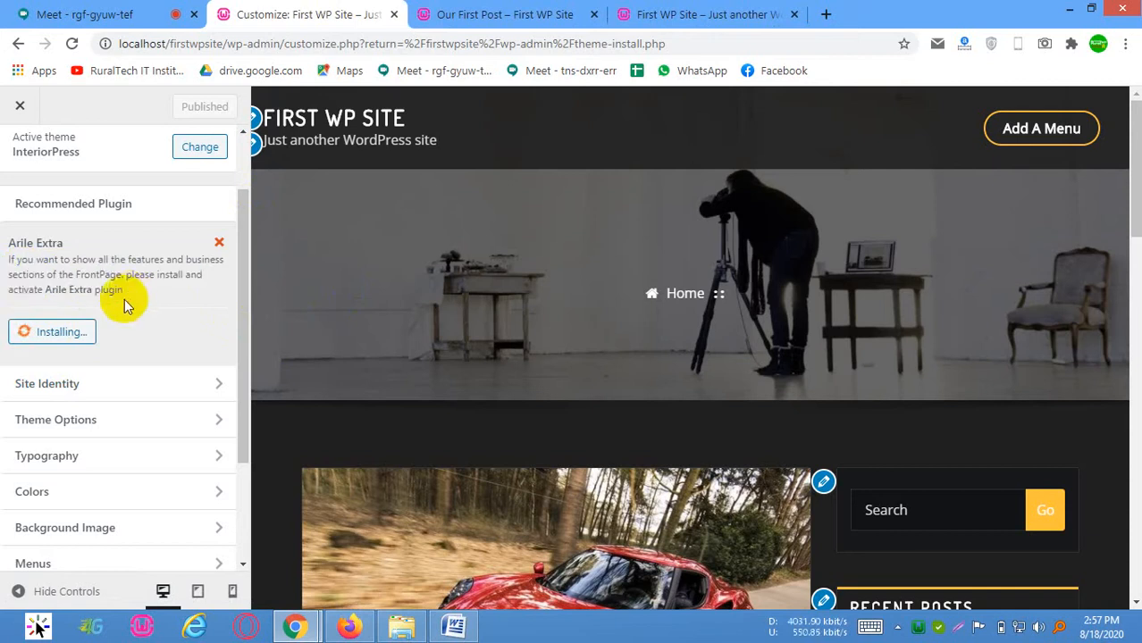
scroll(152, 308, "down", 1)
scroll(105, 357, "up", 2)
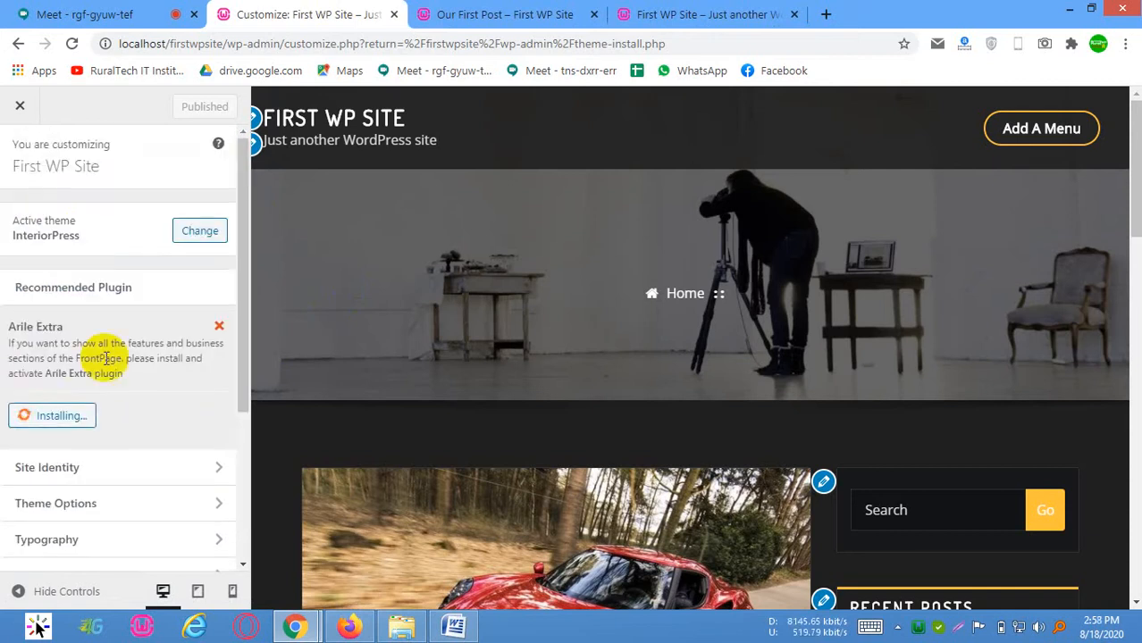
scroll(109, 343, "down", 5)
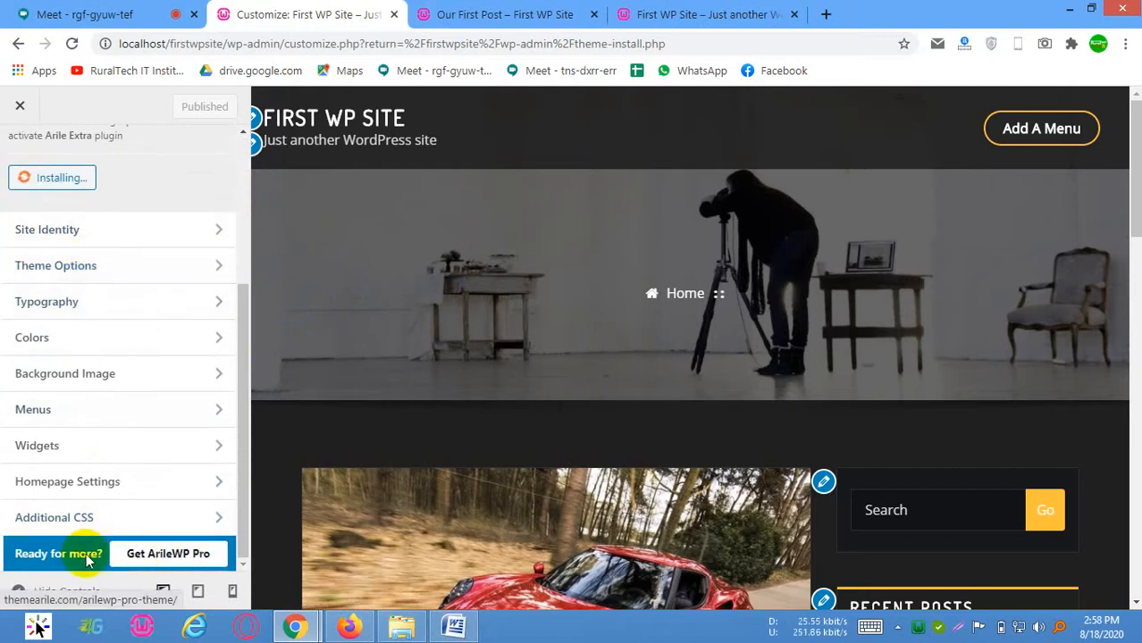
scroll(120, 355, "up", 1)
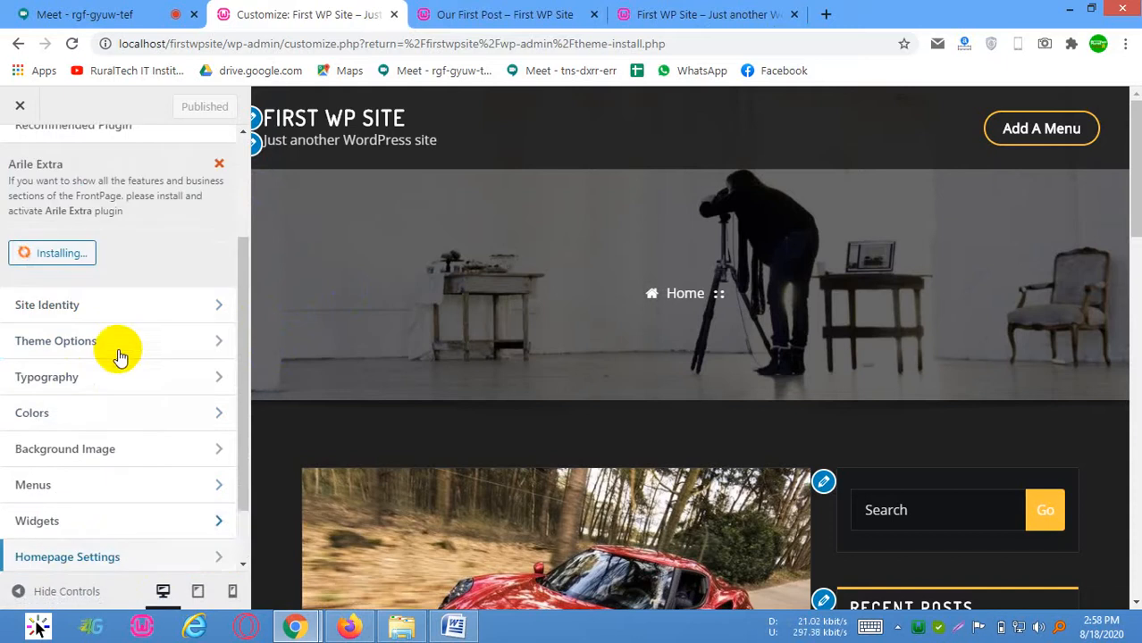
Examine the Site Identity settings, including the logo selection, site title and tagline
left_click(70, 318)
left_click(117, 301)
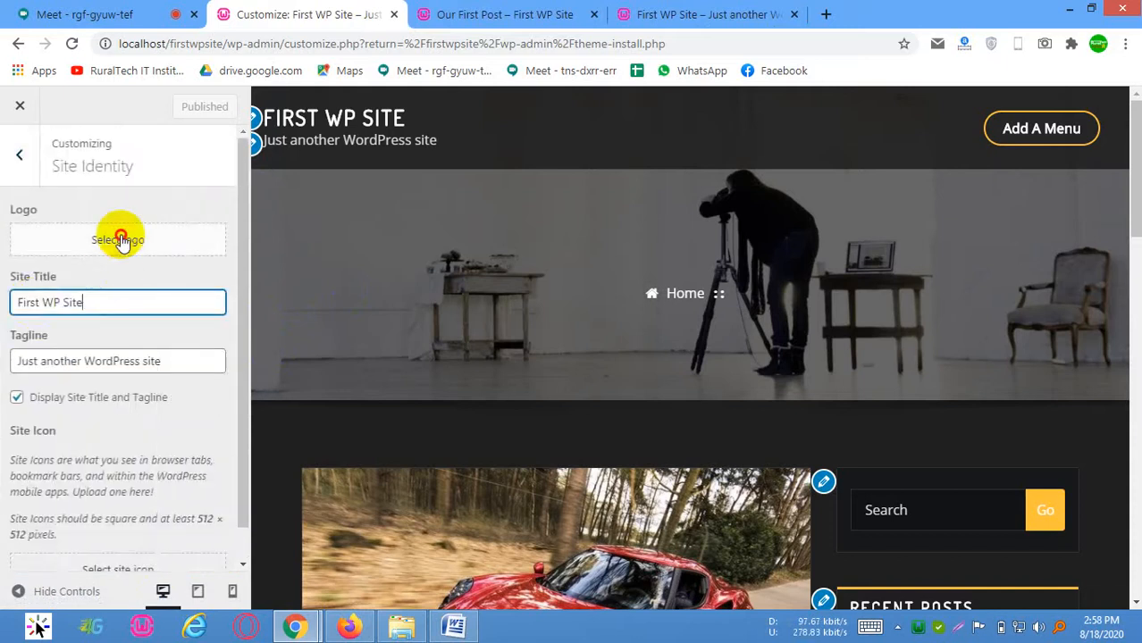
left_click(117, 238)
left_click(1096, 133)
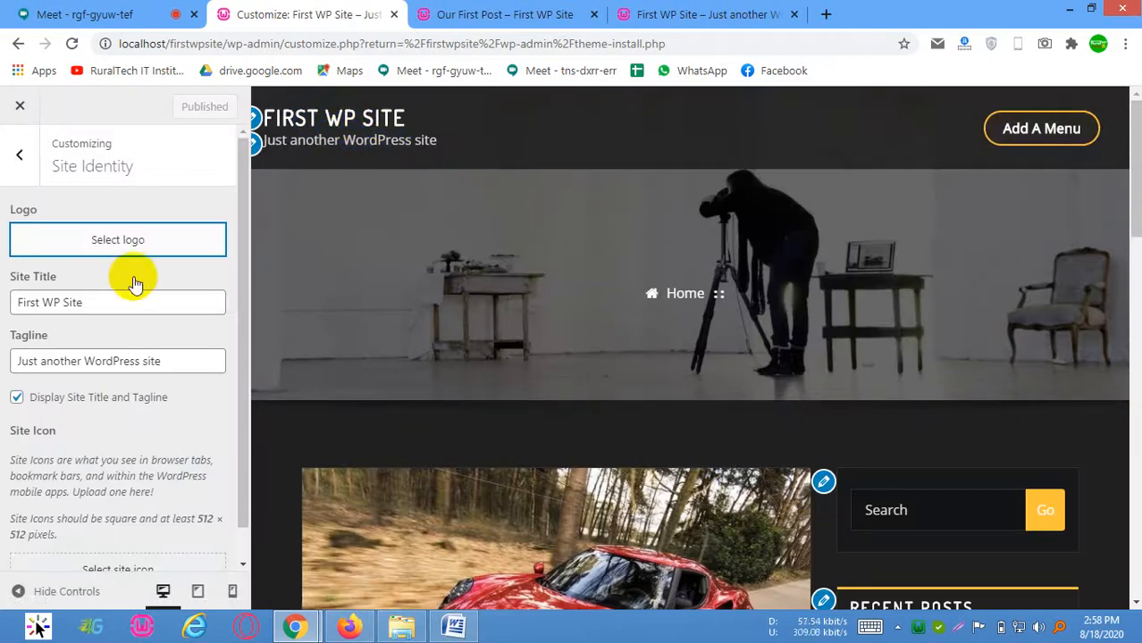
left_click_drag(15, 298, 160, 351)
Reload the Customizer, reopen it from the Appearance options and review its sections
key("F5")
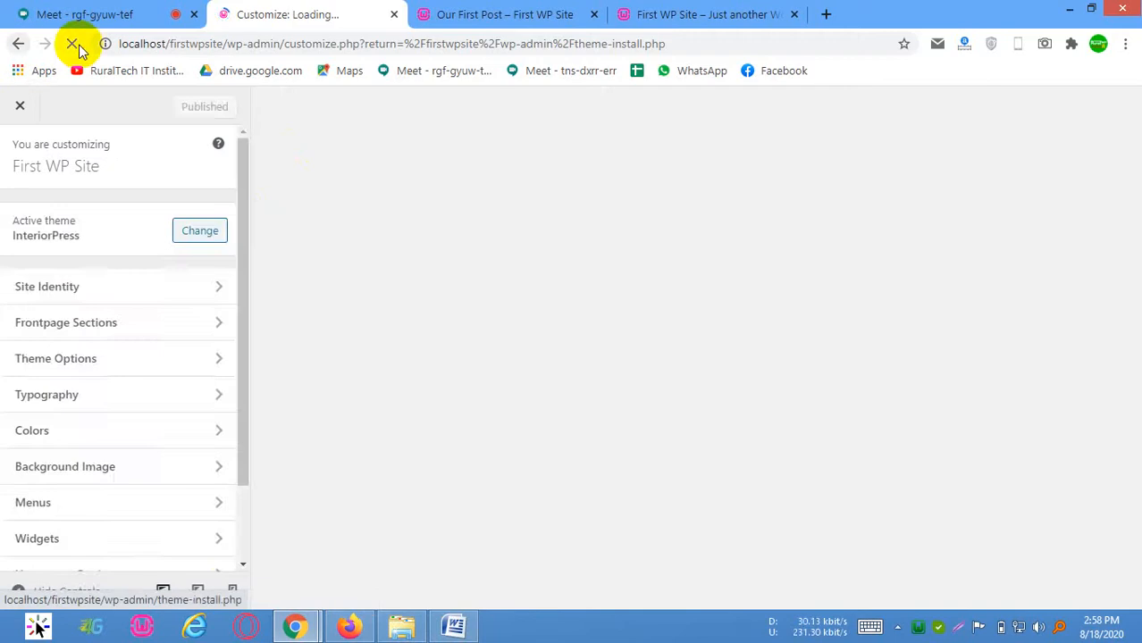
left_click(18, 43)
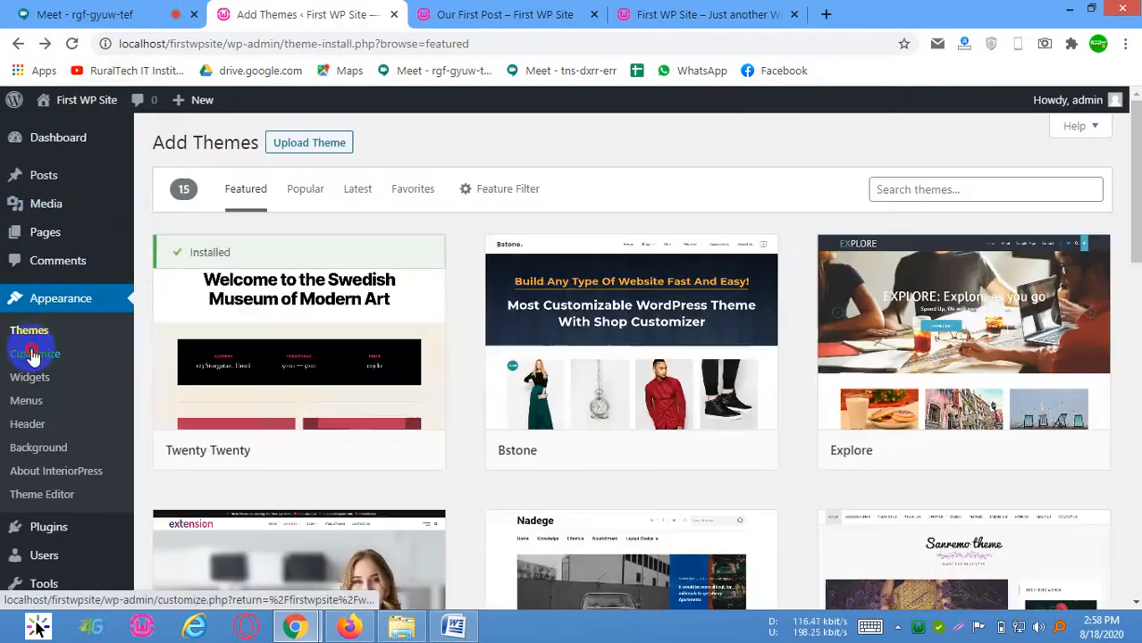
left_click(35, 354)
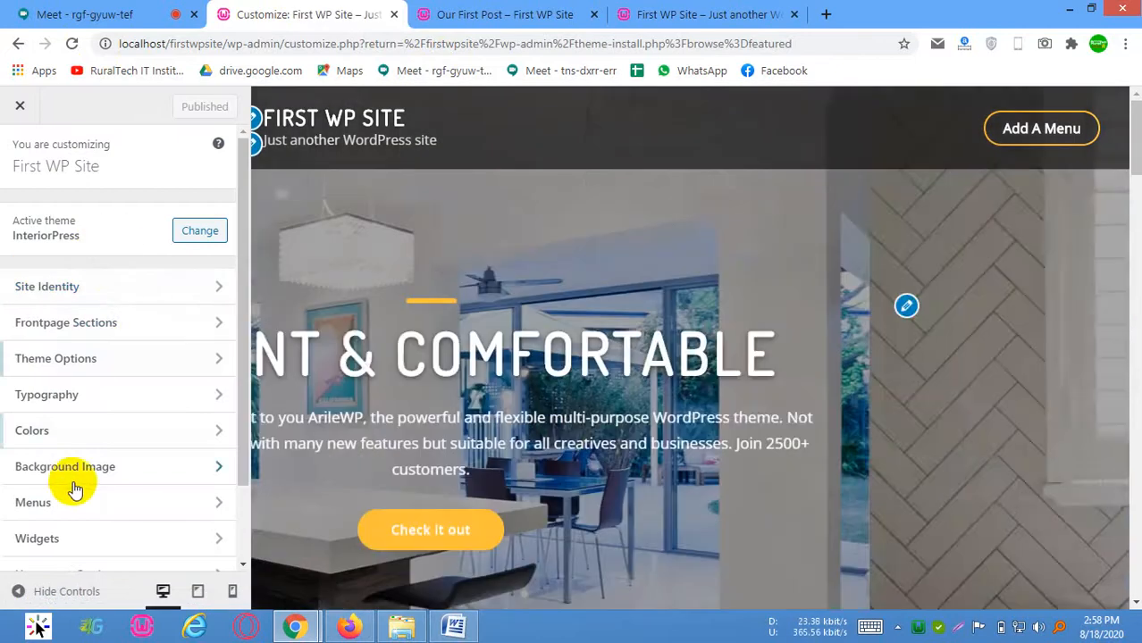
scroll(75, 488, "down", 1)
scroll(84, 472, "up", 1)
Set pexels-photo-210019-640x410-1.jpeg as the site logo, with the crop area moved up over the car's upper half
left_click(179, 291)
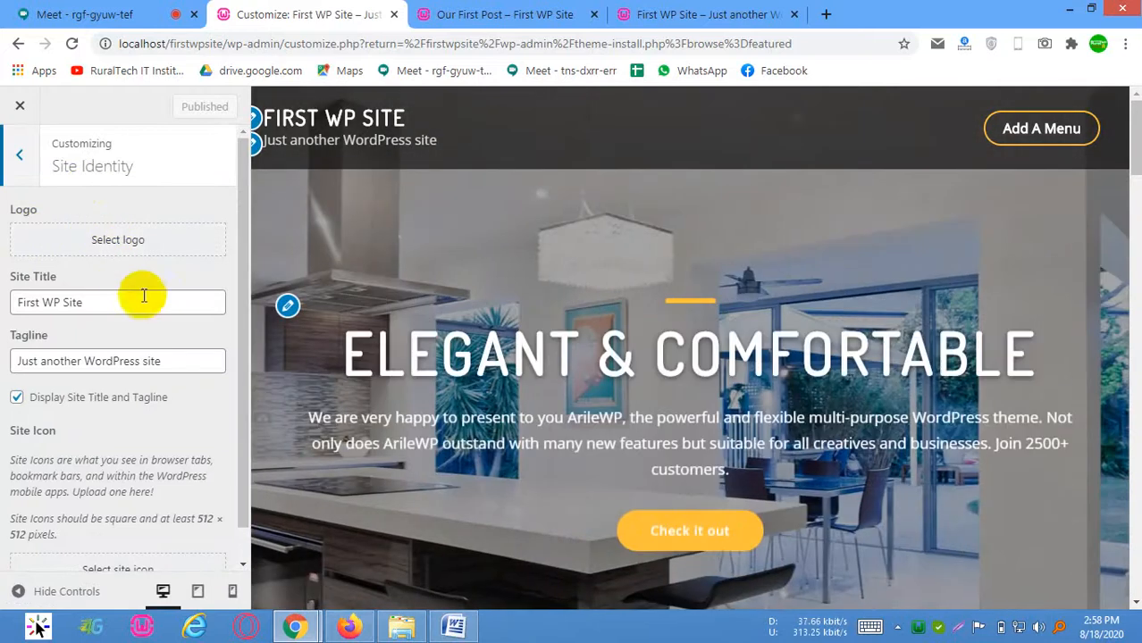
left_click(126, 301)
left_click(178, 364)
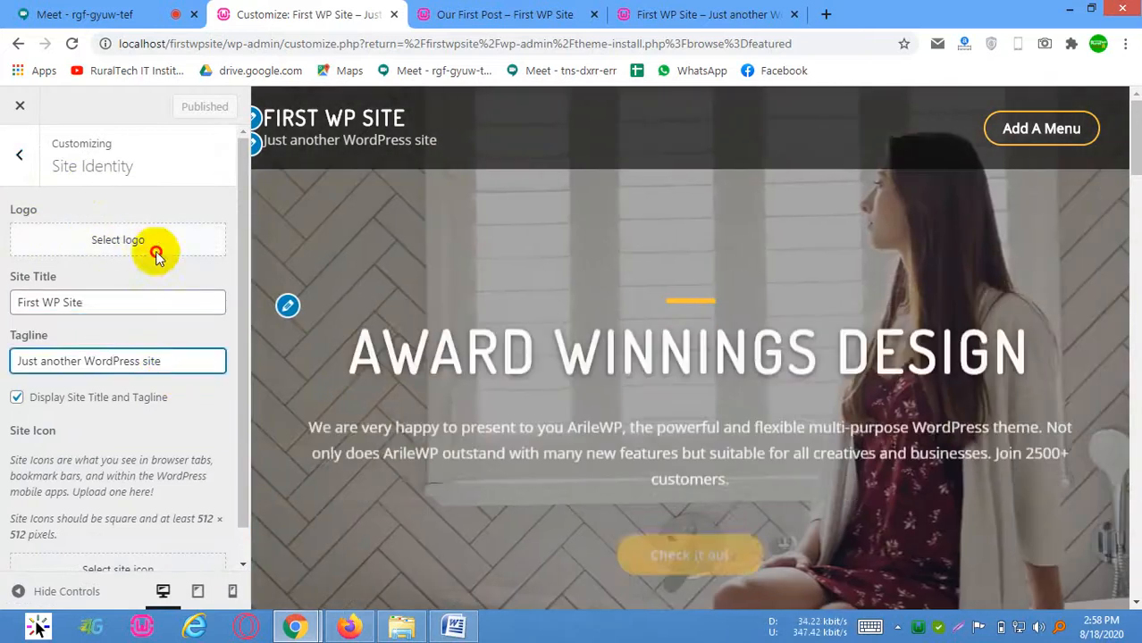
left_click(156, 243)
left_click(105, 268)
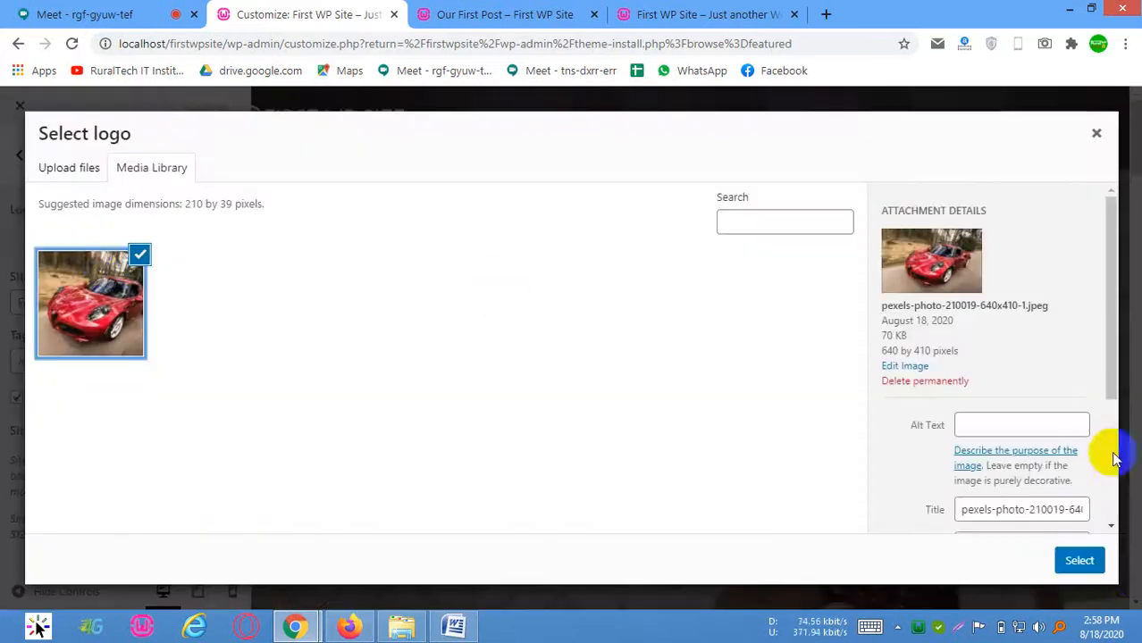
left_click(1076, 561)
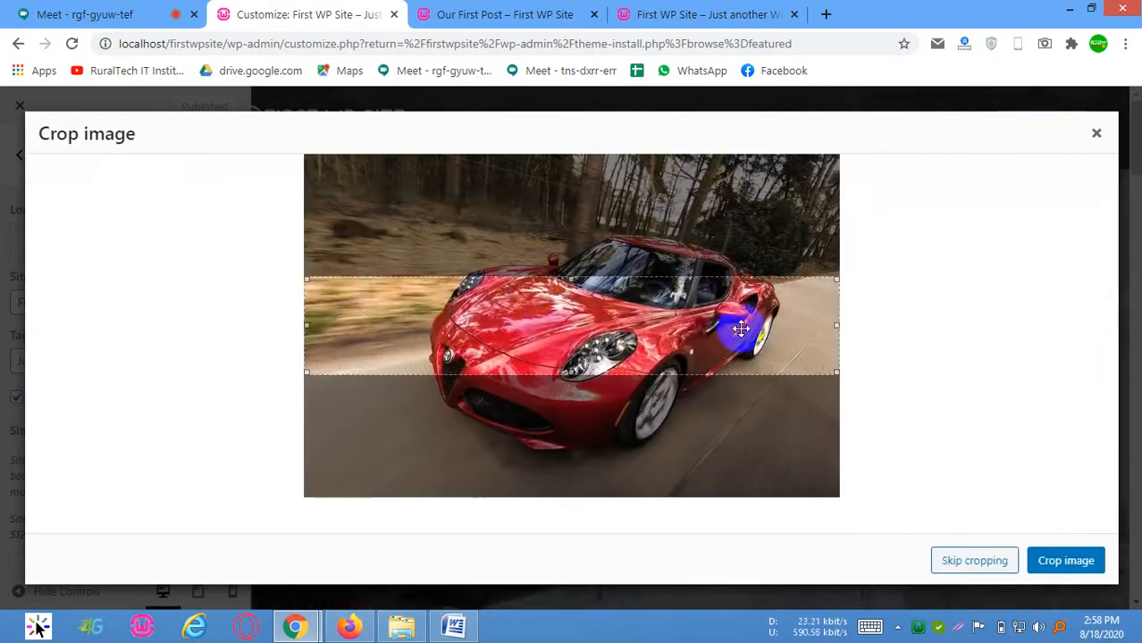
mouse_move(676, 272)
left_mouse_down()
mouse_move(681, 301)
mouse_move(696, 308)
mouse_move(680, 286)
left_mouse_up()
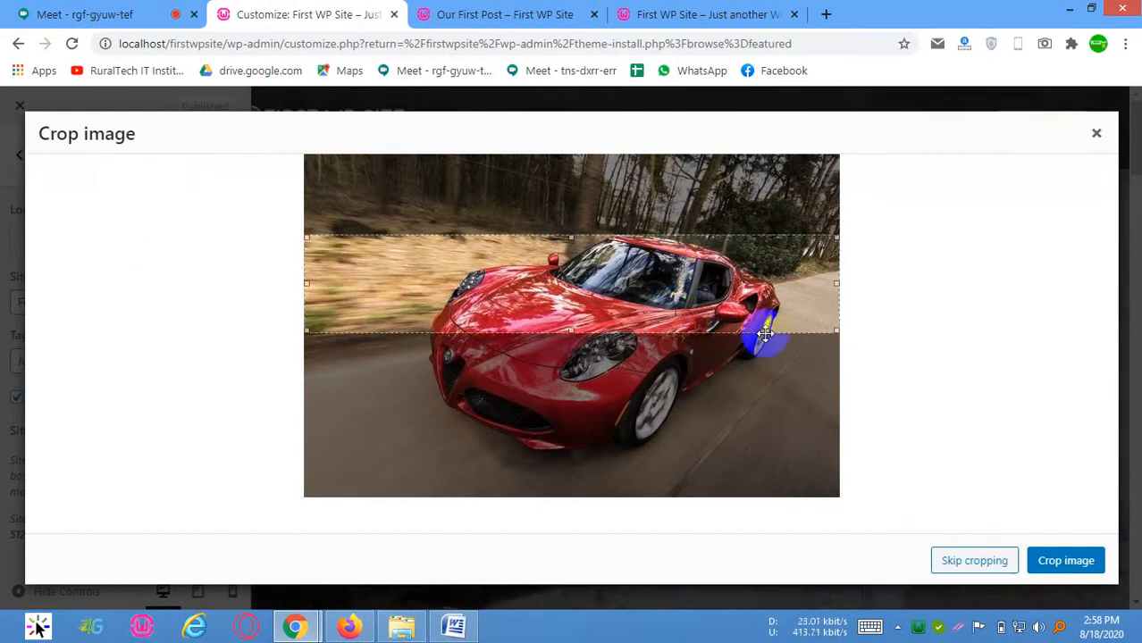
left_click(1049, 558)
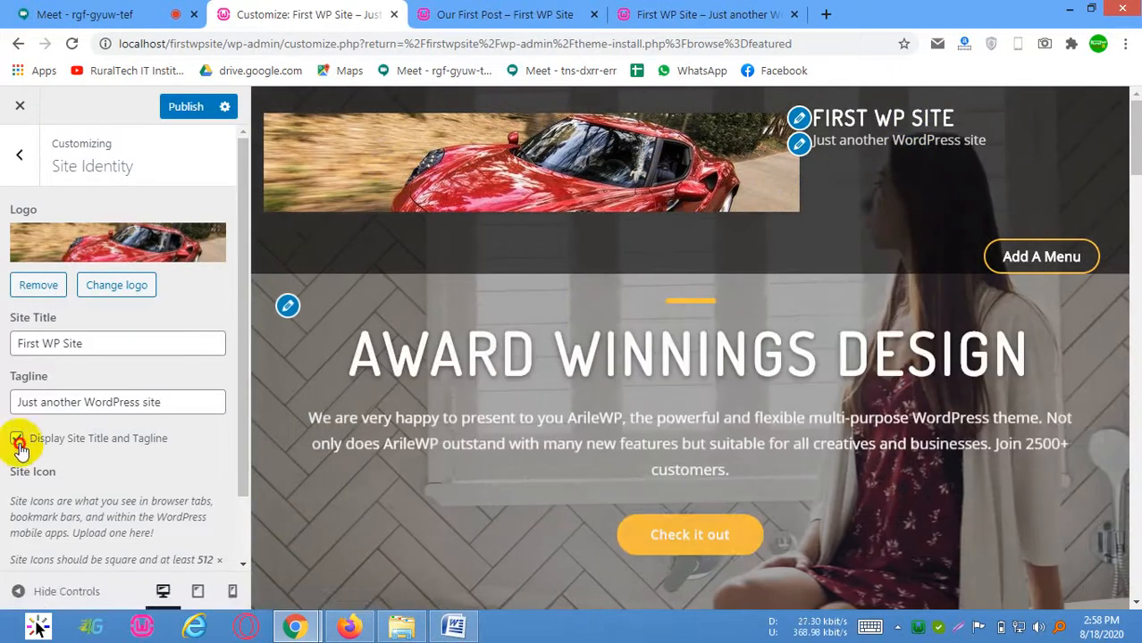
Turn off the display of the site title and tagline, check the remaining Site Identity options and return to the section list
left_click(17, 438)
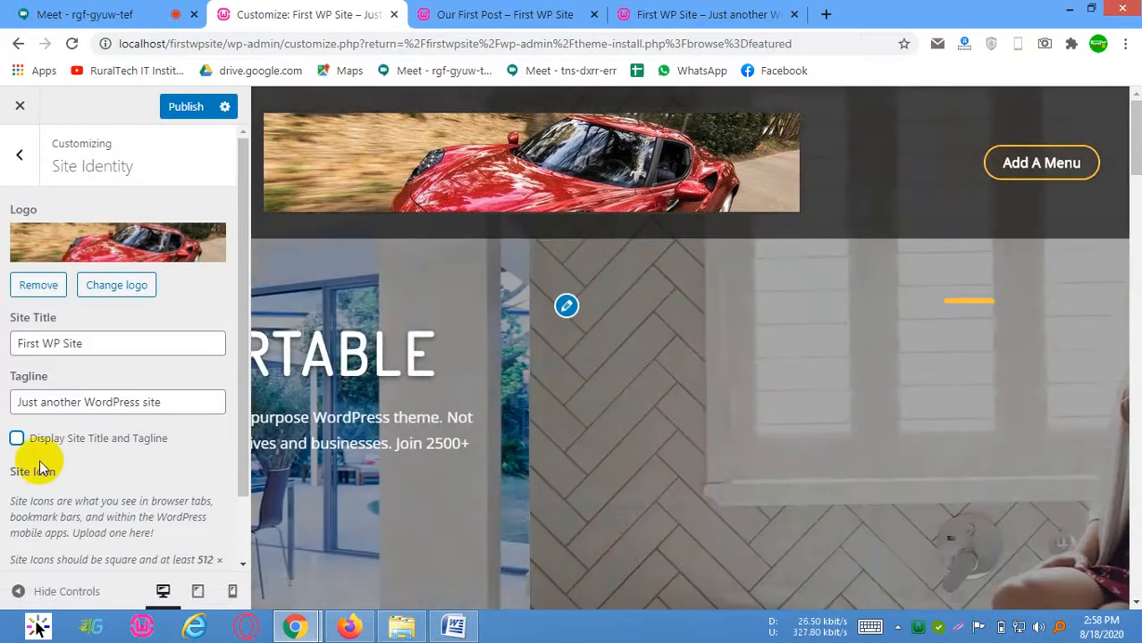
scroll(41, 465, "down", 1)
scroll(26, 179, "up", 1)
left_click(20, 159)
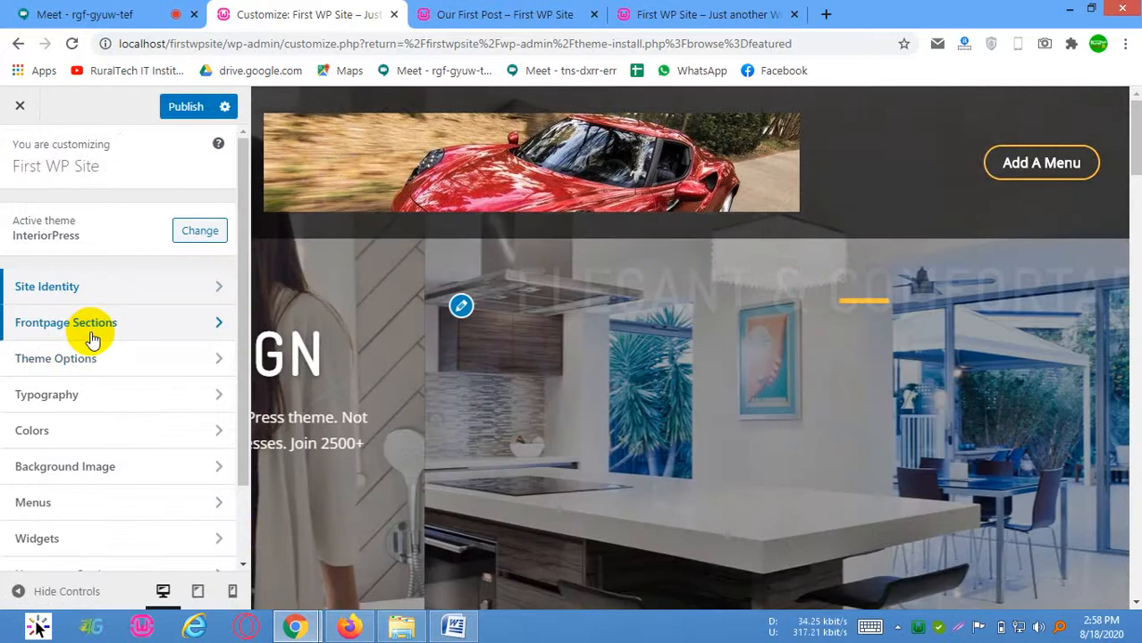
Open the Main Slider options in Frontpage Sections and compare them with the slider in the preview
left_click(93, 338)
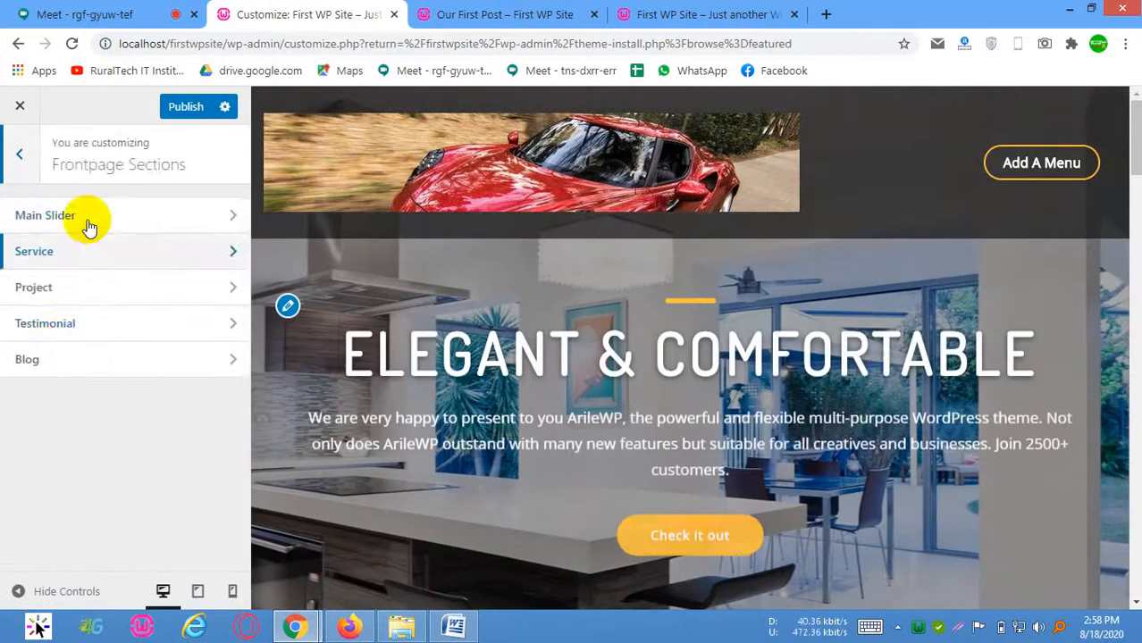
left_click(91, 220)
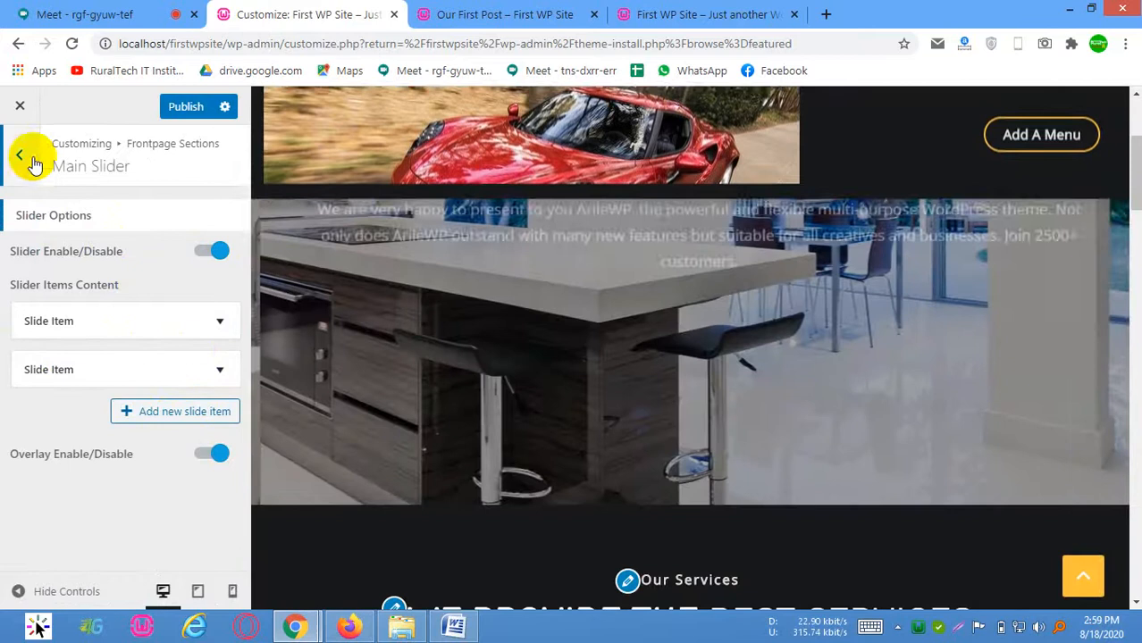
left_click(19, 154)
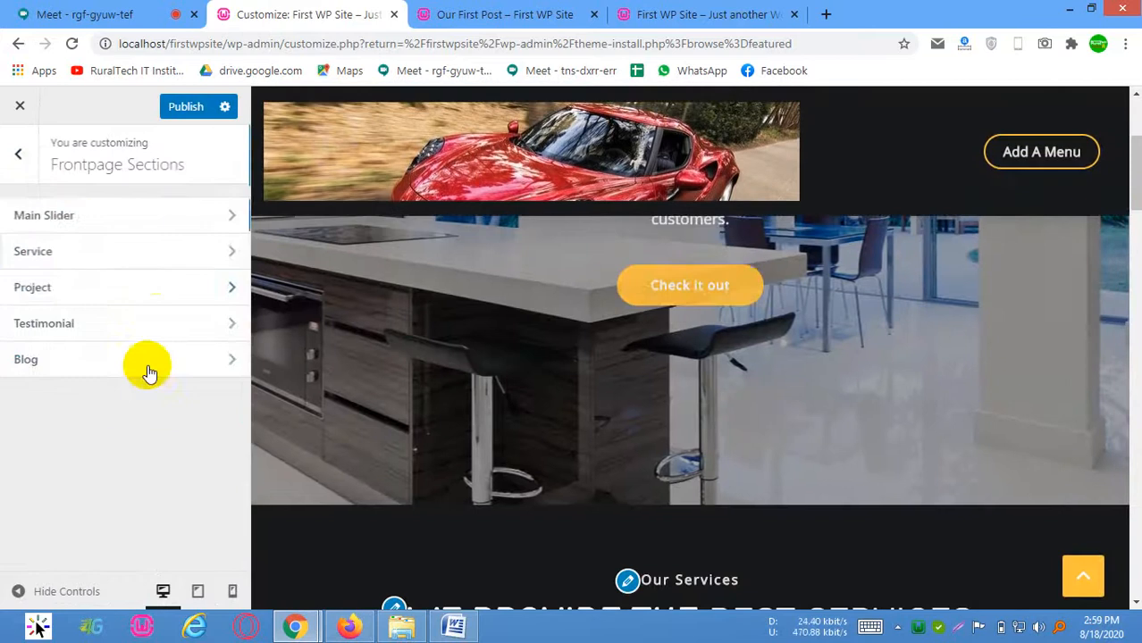
Open the Service options in Frontpage Sections and examine their title, description and service items against the preview
left_click(85, 255)
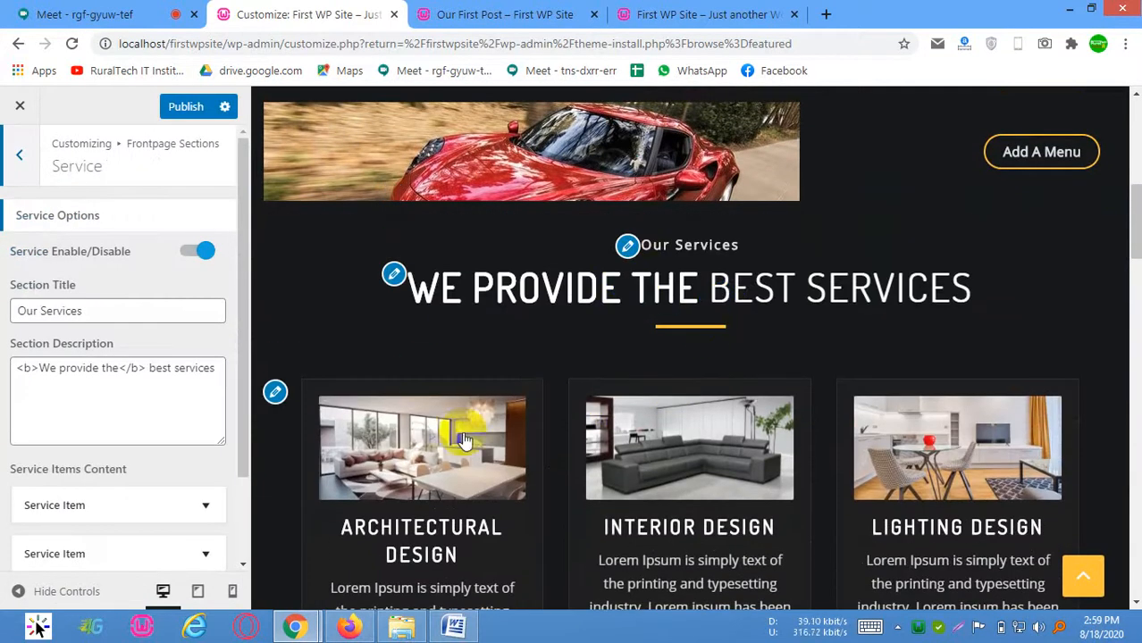
scroll(464, 439, "down", 2)
scroll(98, 446, "down", 1)
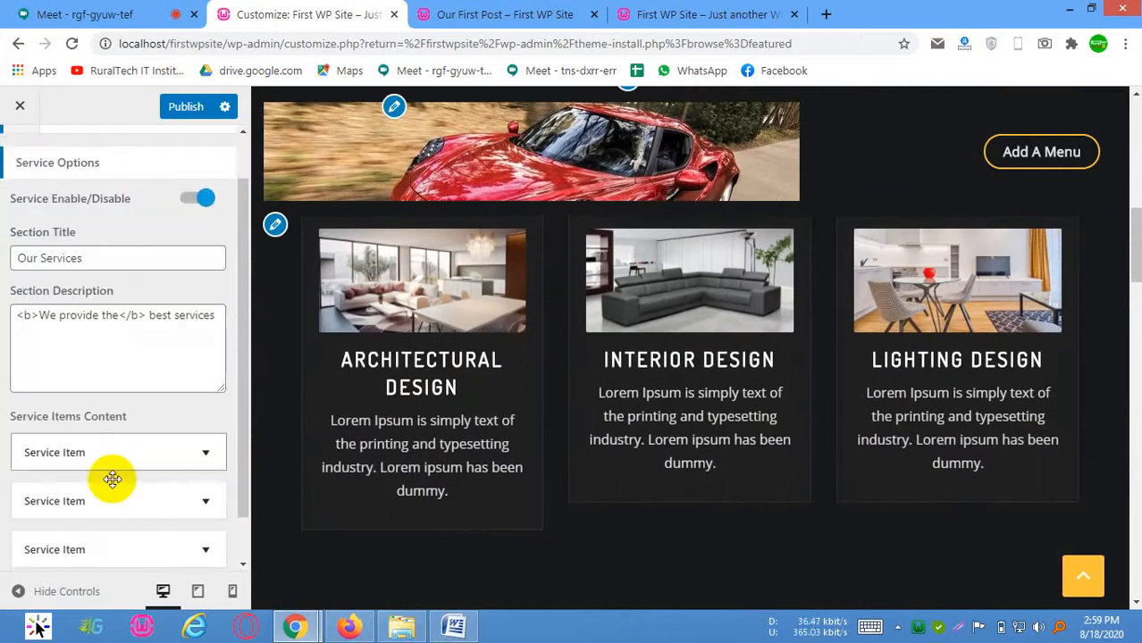
Expand the first service item and examine its title, text, link and image fields against the Architectural Design card
scroll(112, 479, "down", 1)
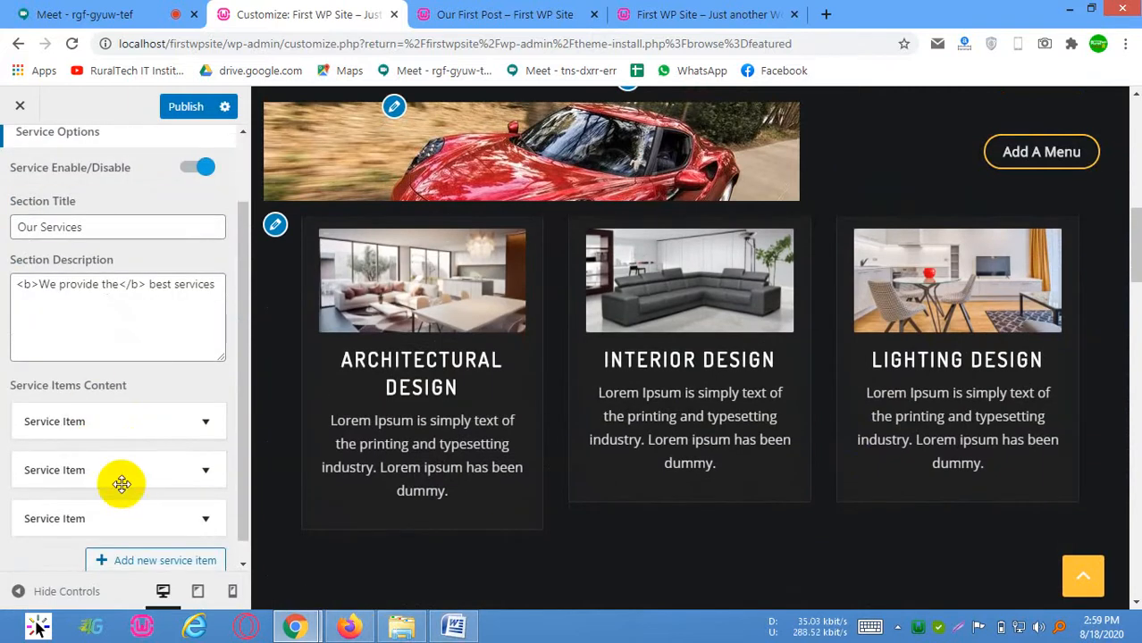
scroll(124, 420, "down", 1)
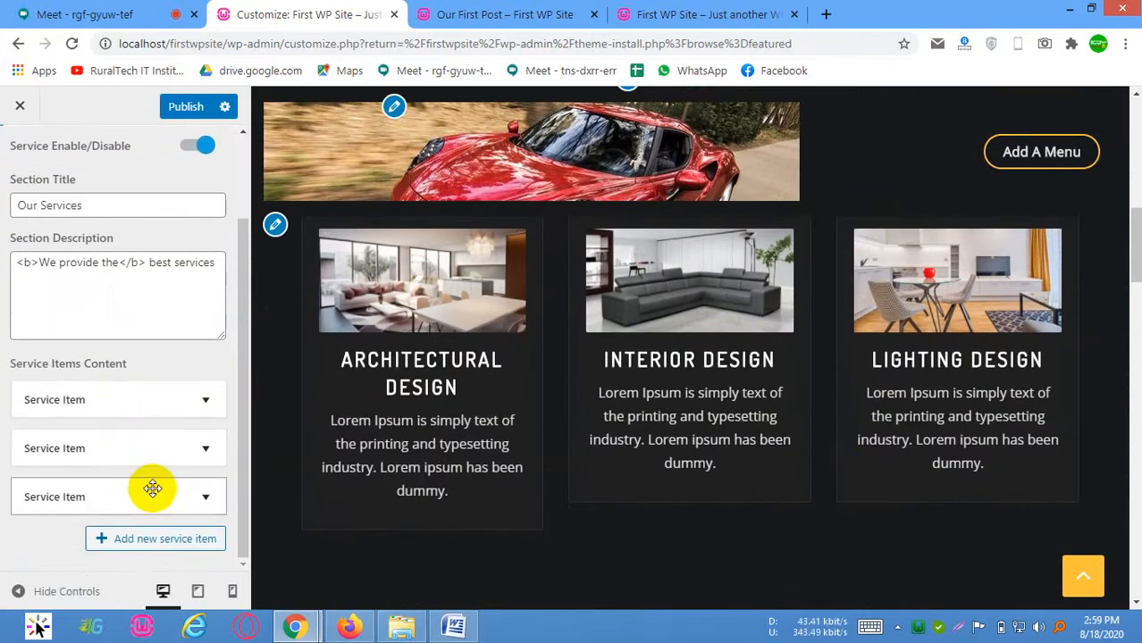
left_click(147, 409)
scroll(173, 403, "down", 2)
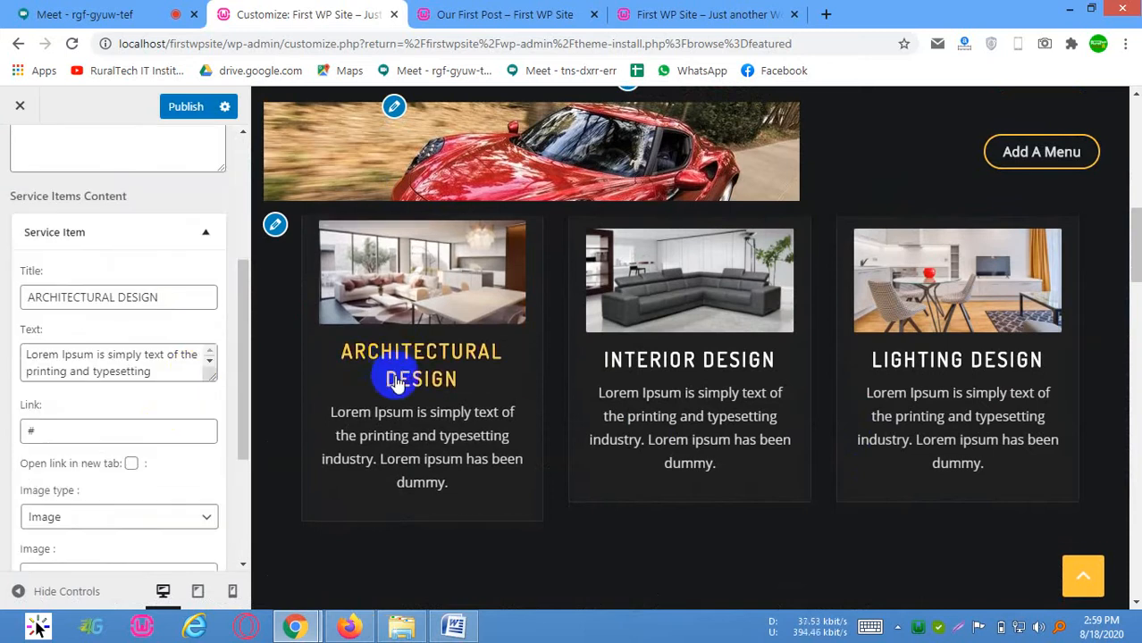
left_click_drag(165, 300, 2, 275)
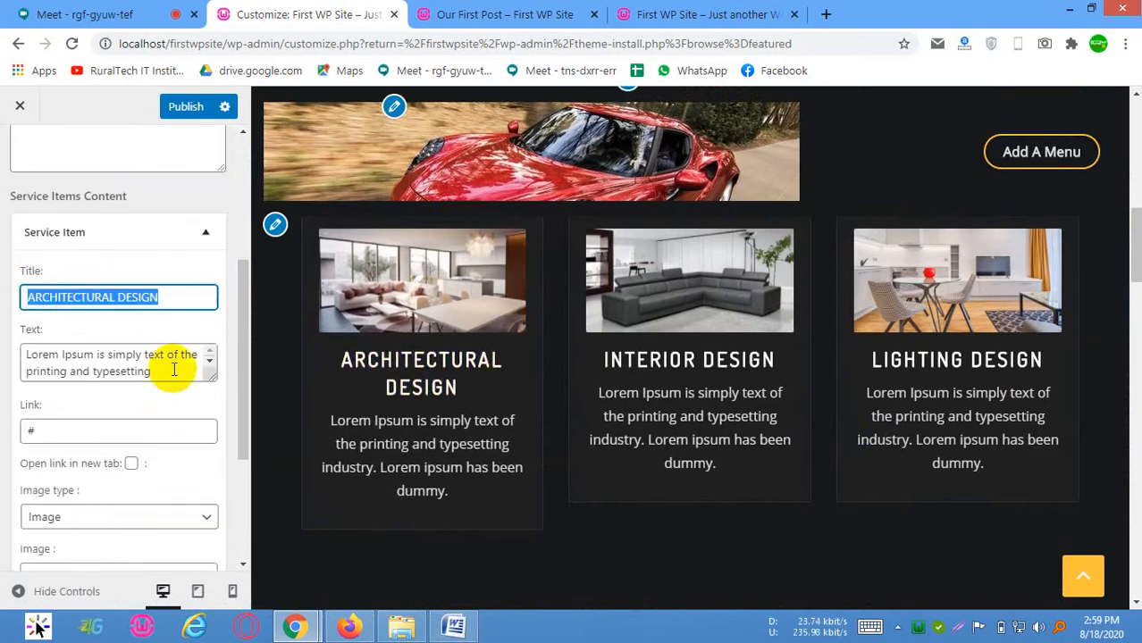
left_click_drag(174, 368, 8, 326)
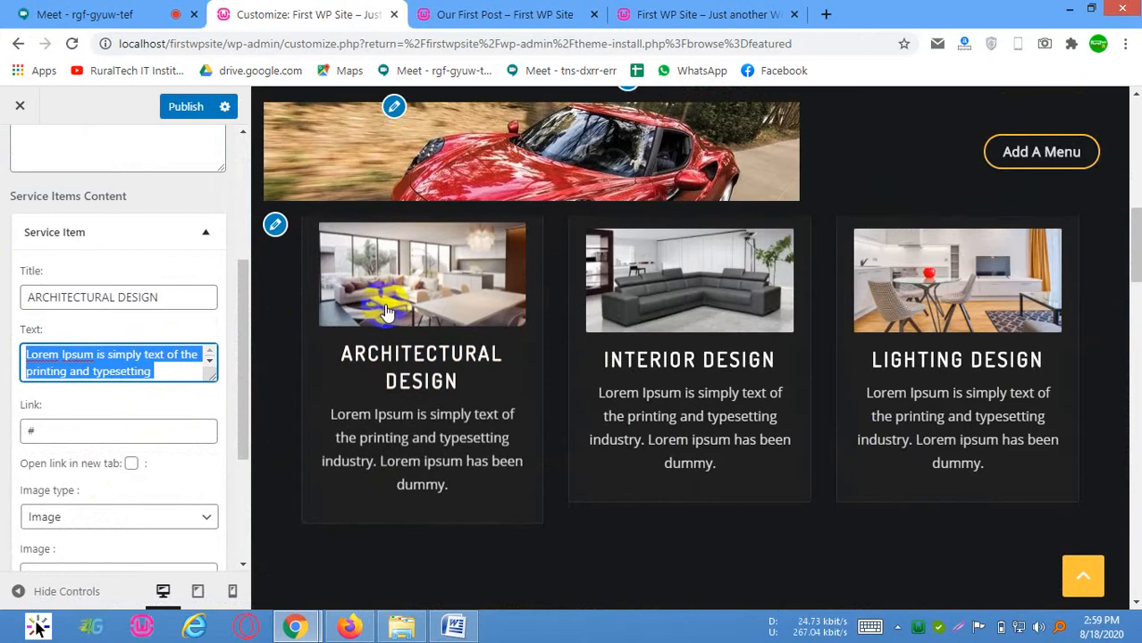
scroll(116, 435, "down", 1)
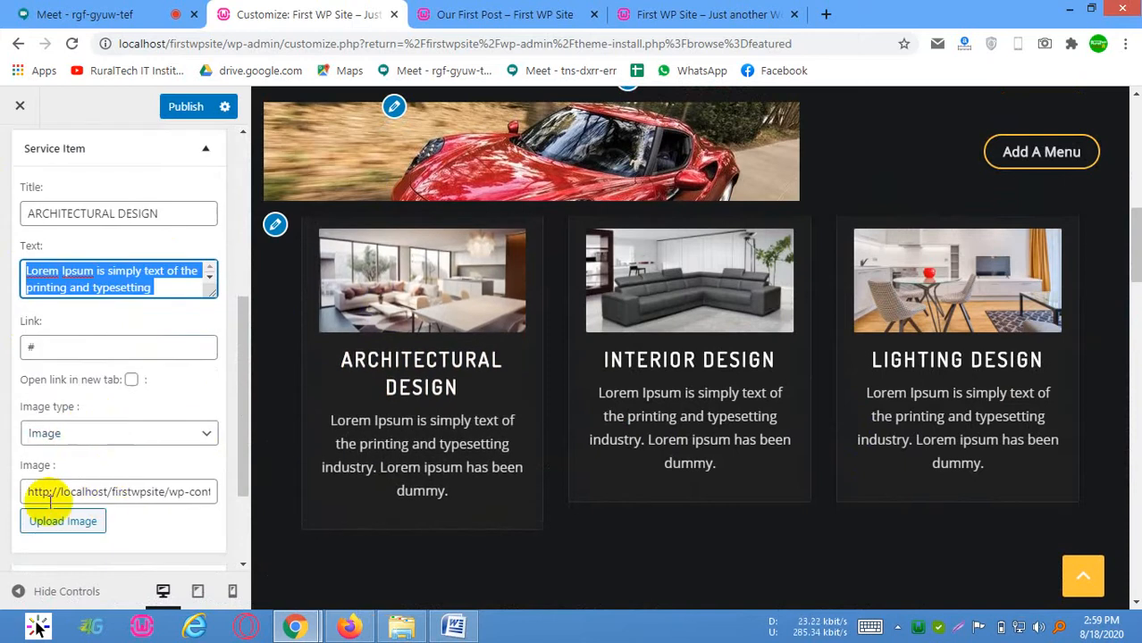
left_click_drag(27, 493, 222, 520)
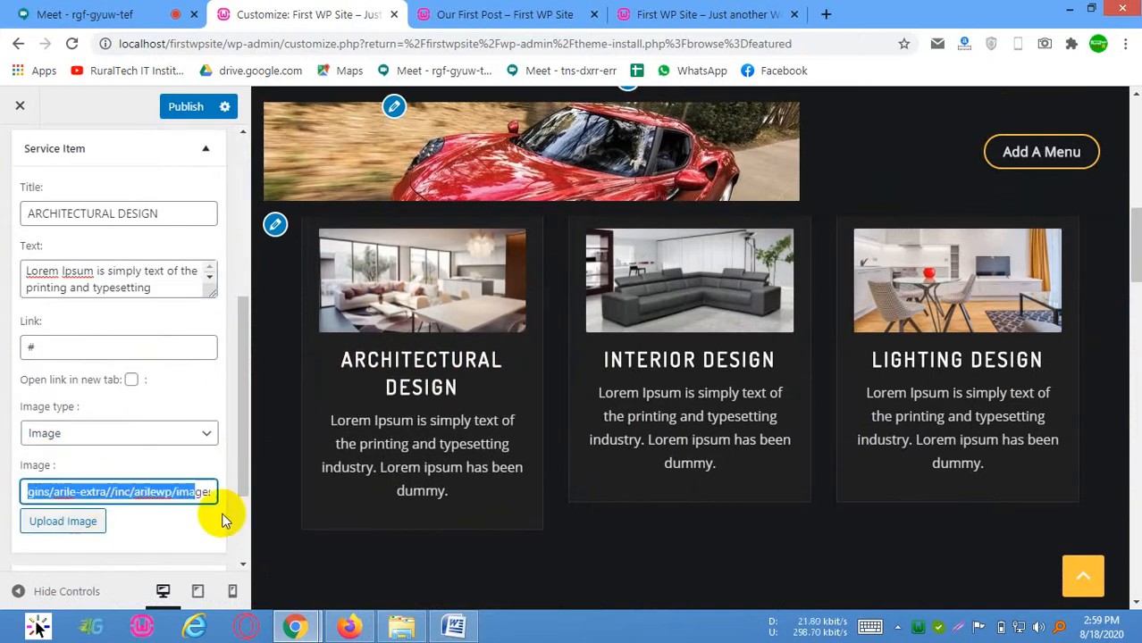
Review the Our Services heading and cards in the preview, then collapse the first service item
scroll(716, 400, "down", 4)
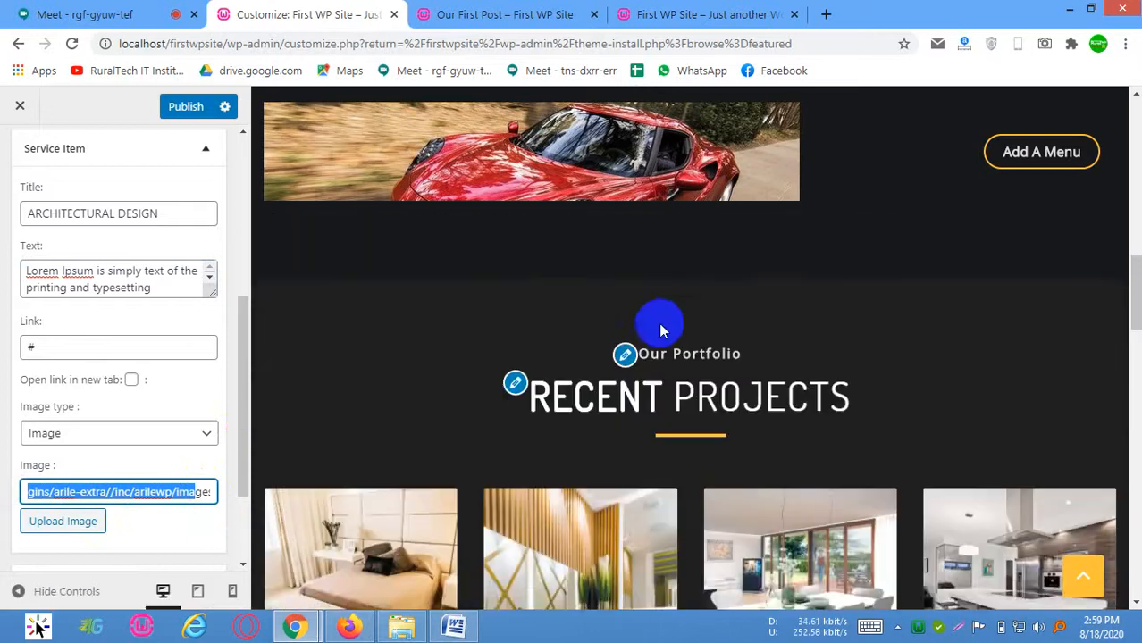
scroll(695, 335, "up", 6)
scroll(696, 335, "up", 1)
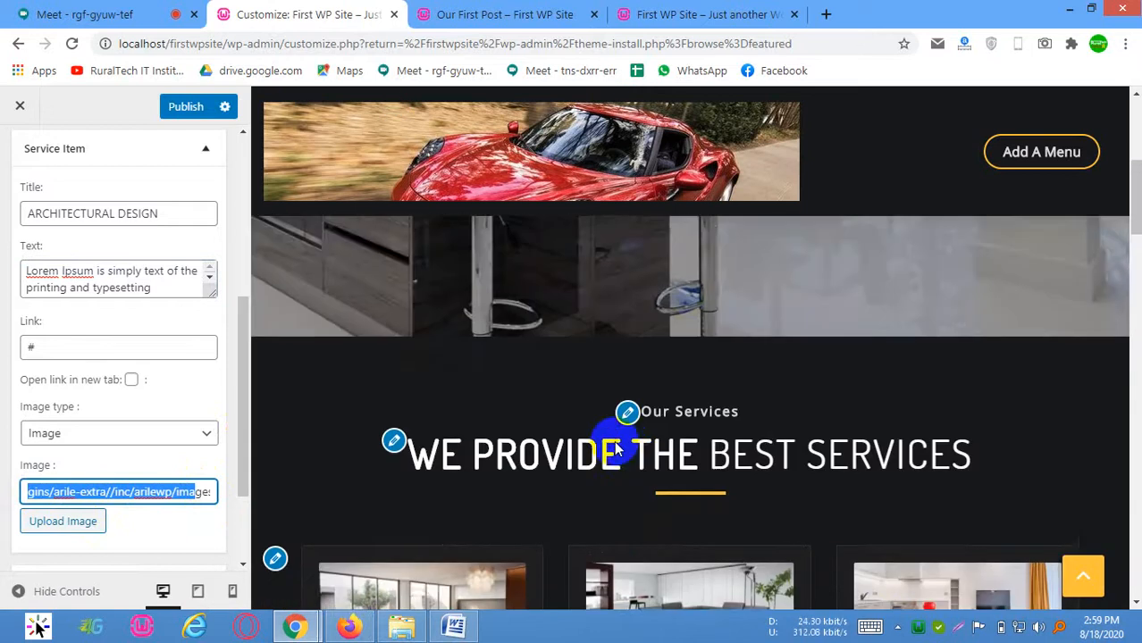
scroll(612, 439, "down", 1)
scroll(427, 492, "down", 1)
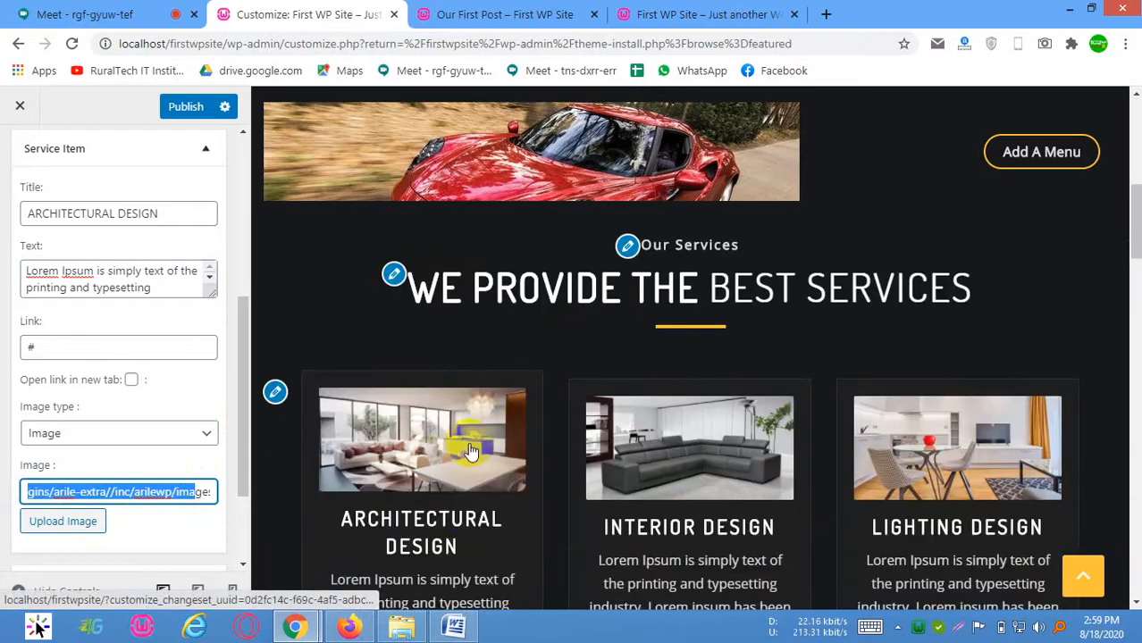
scroll(465, 451, "up", 1)
scroll(484, 451, "down", 2)
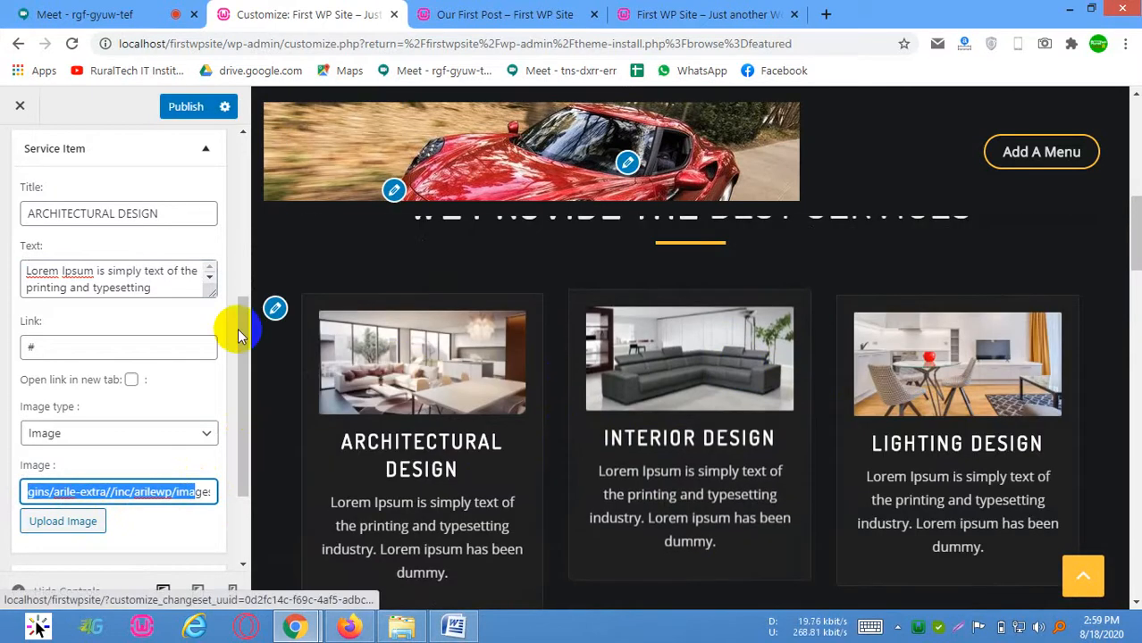
scroll(36, 232, "up", 3)
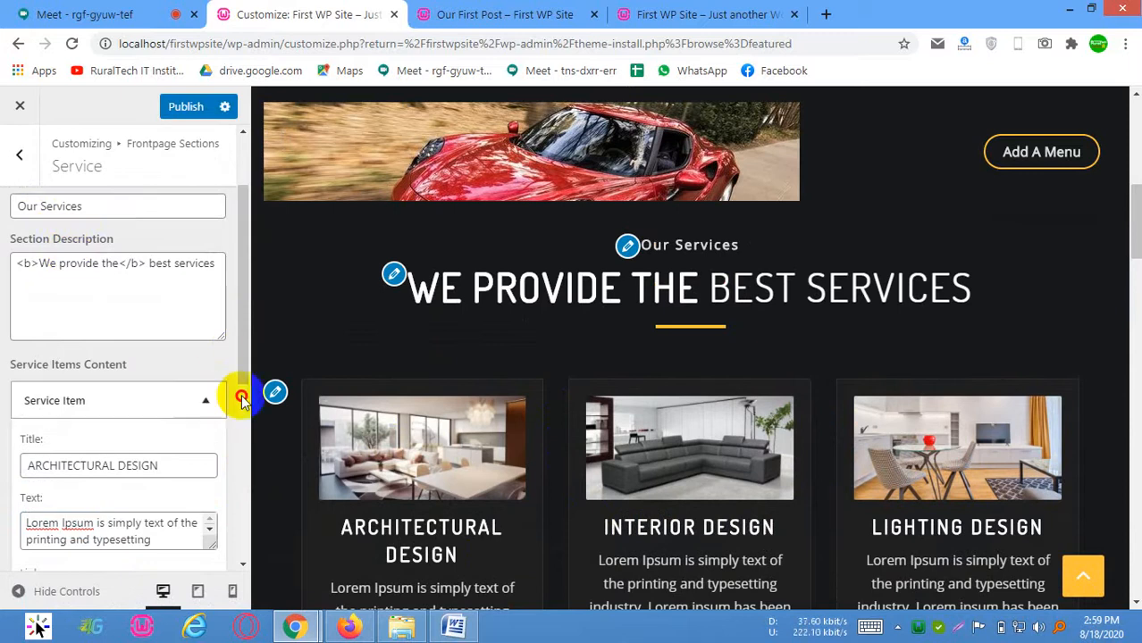
left_click(117, 402)
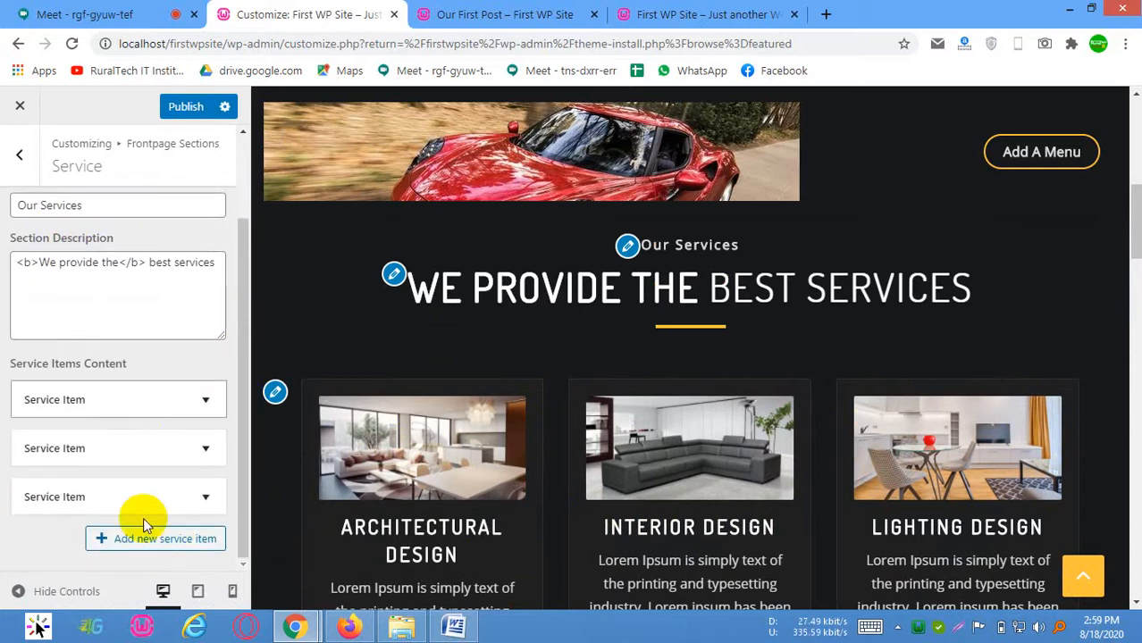
Look over the Recent Projects section in the preview and open the Project options in Frontpage Sections
scroll(505, 415, "down", 6)
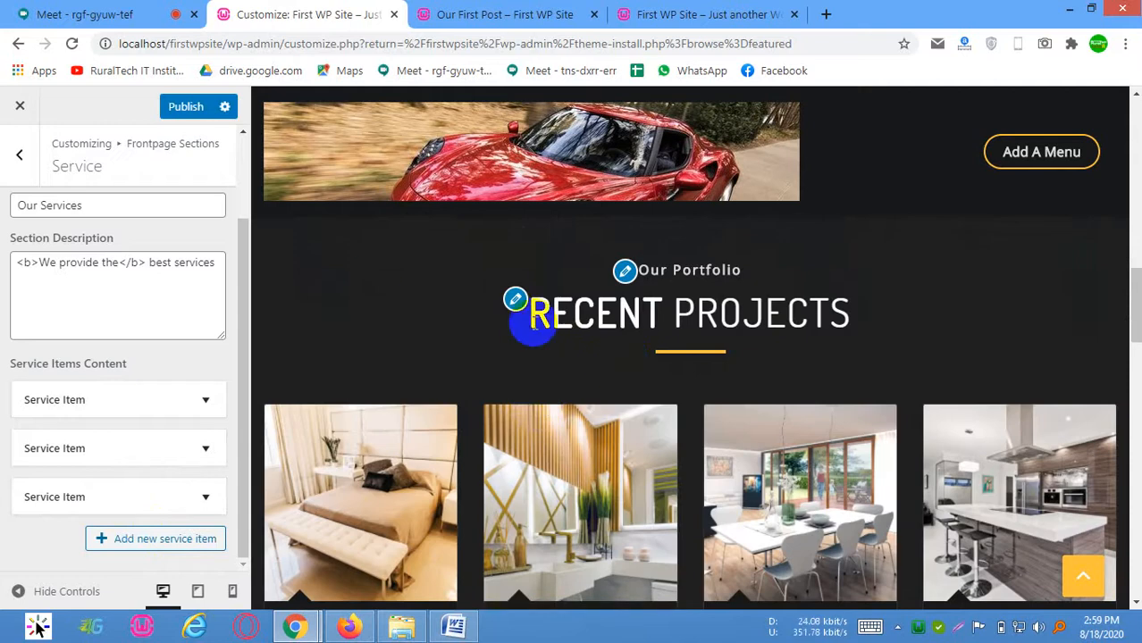
left_click(22, 162)
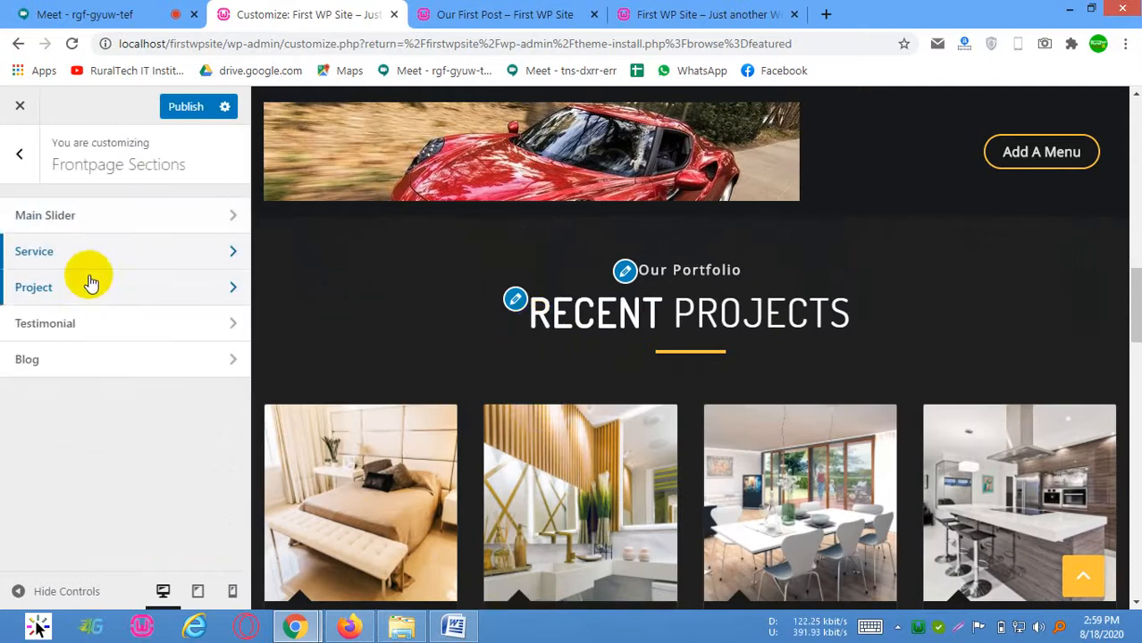
scroll(687, 305, "down", 3)
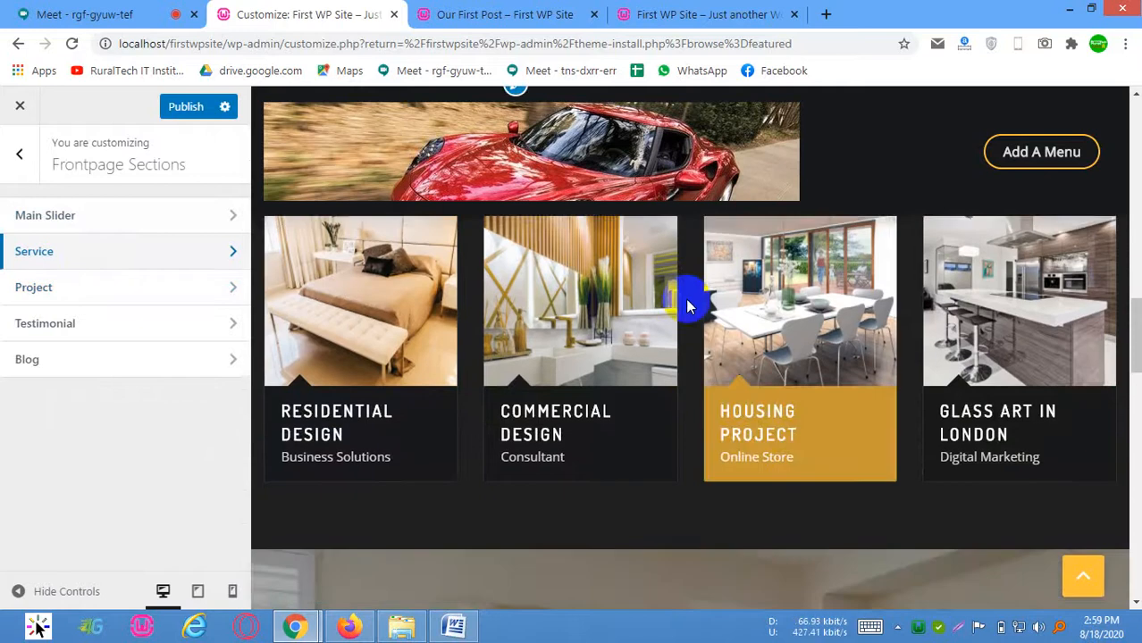
scroll(500, 357, "up", 3)
scroll(893, 406, "down", 2)
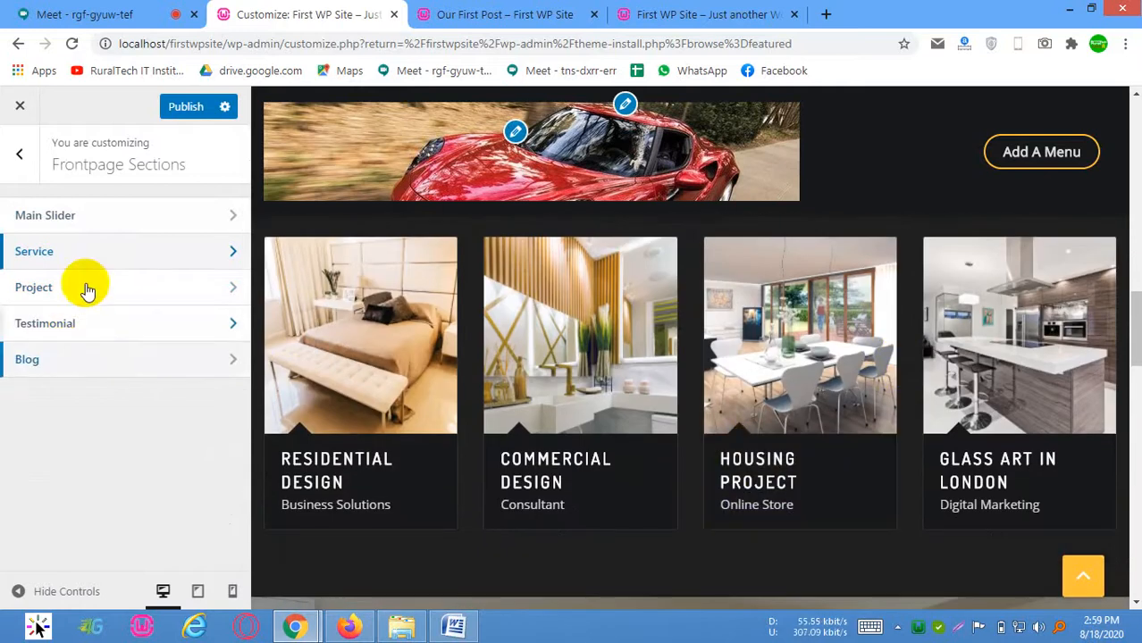
left_click(89, 295)
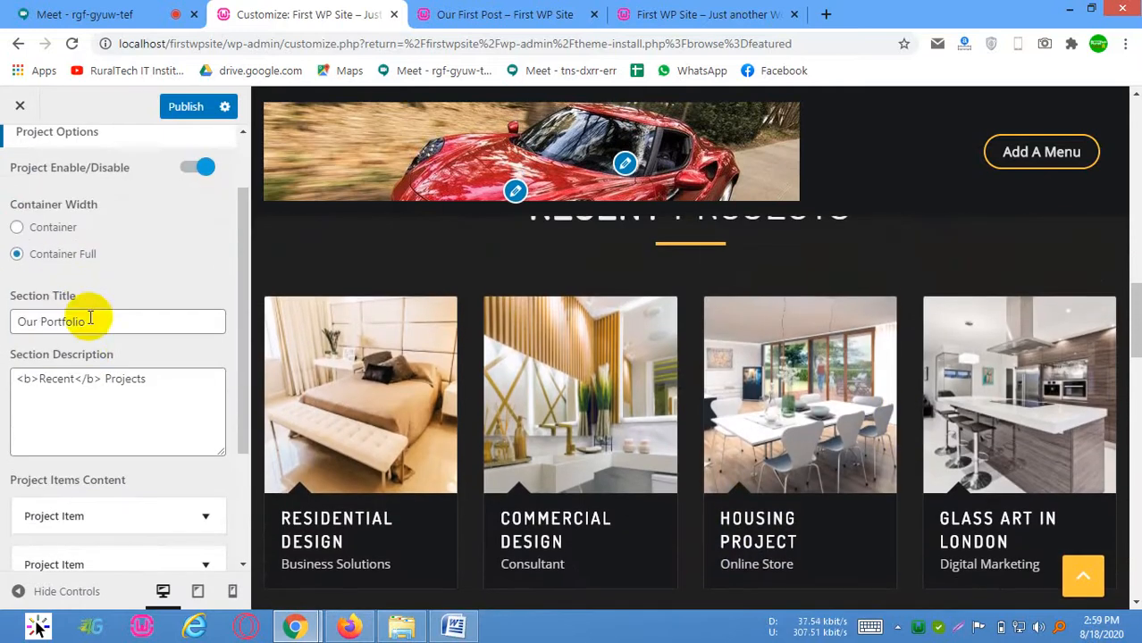
Compare the project section's title, description and project items with the Recent Projects section in the preview
left_click(123, 331)
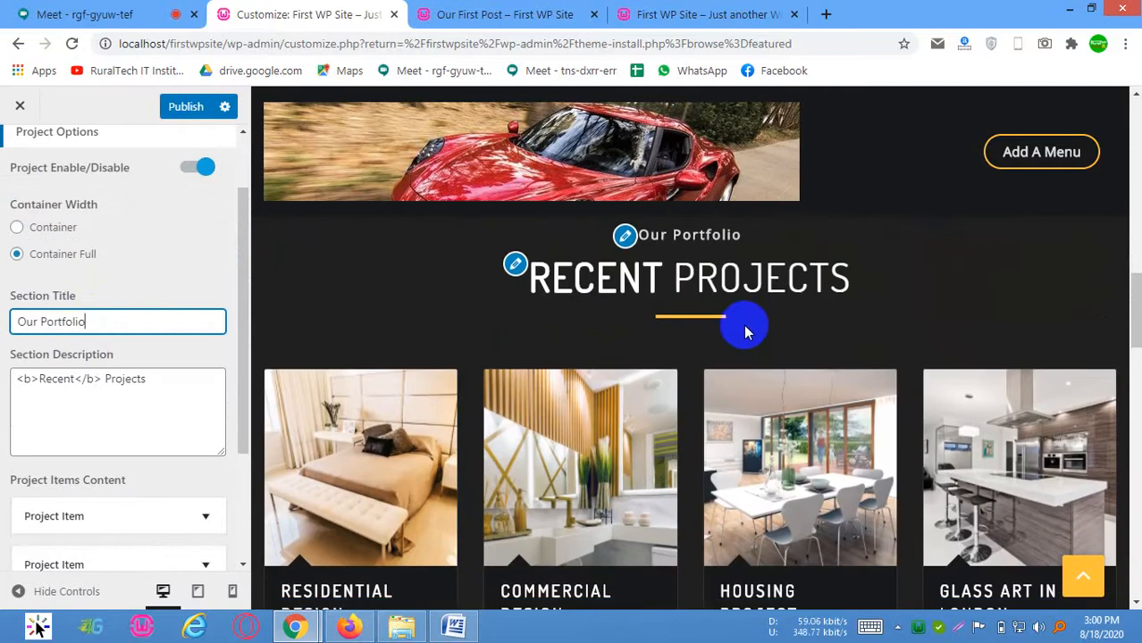
left_click(167, 386)
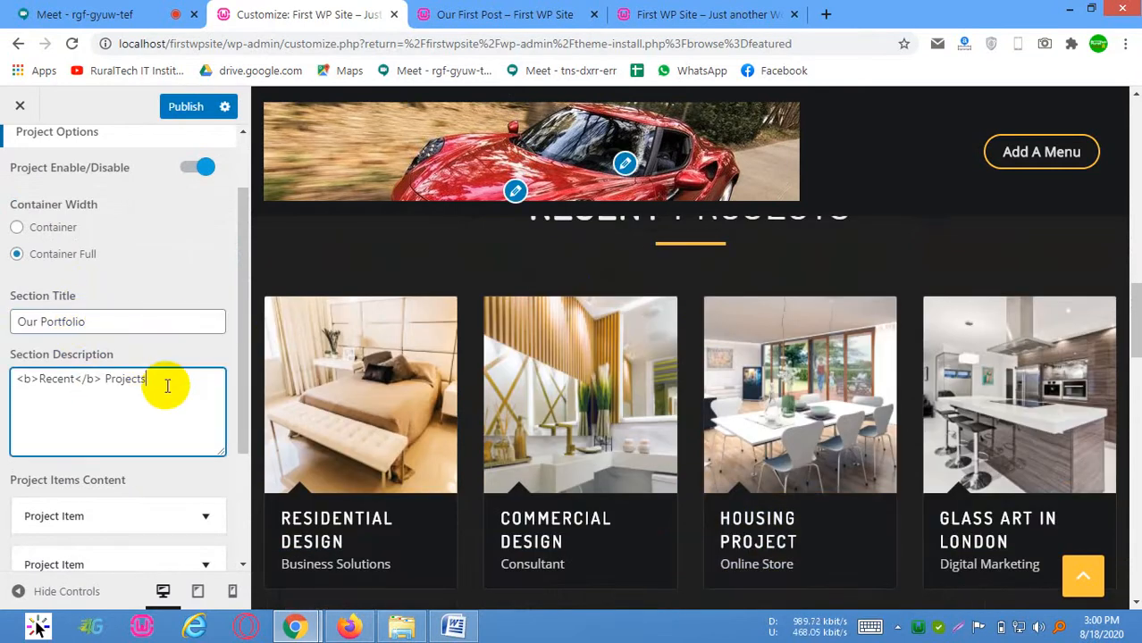
scroll(317, 391, "up", 2)
left_click_drag(529, 370, 829, 379)
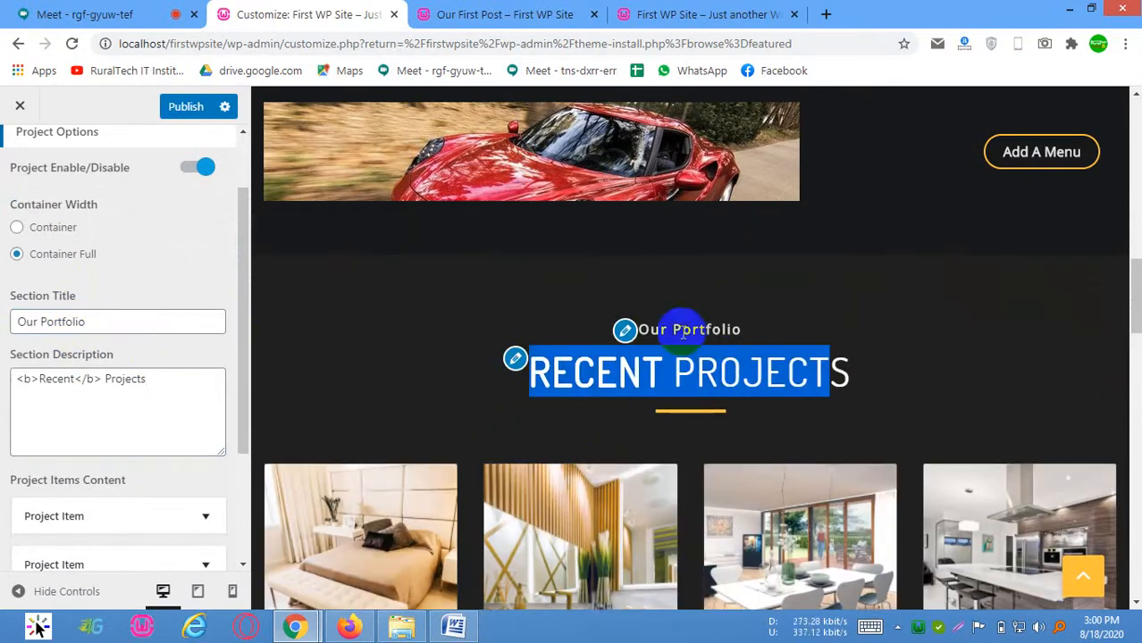
scroll(107, 469, "down", 2)
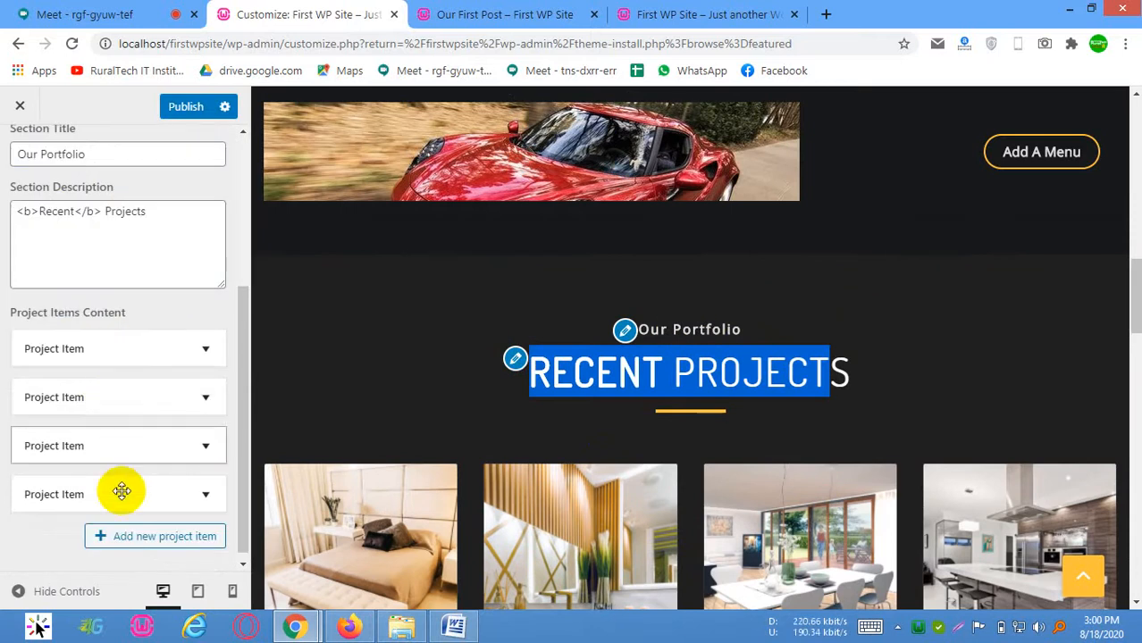
scroll(712, 464, "down", 2)
scroll(1062, 412, "down", 4)
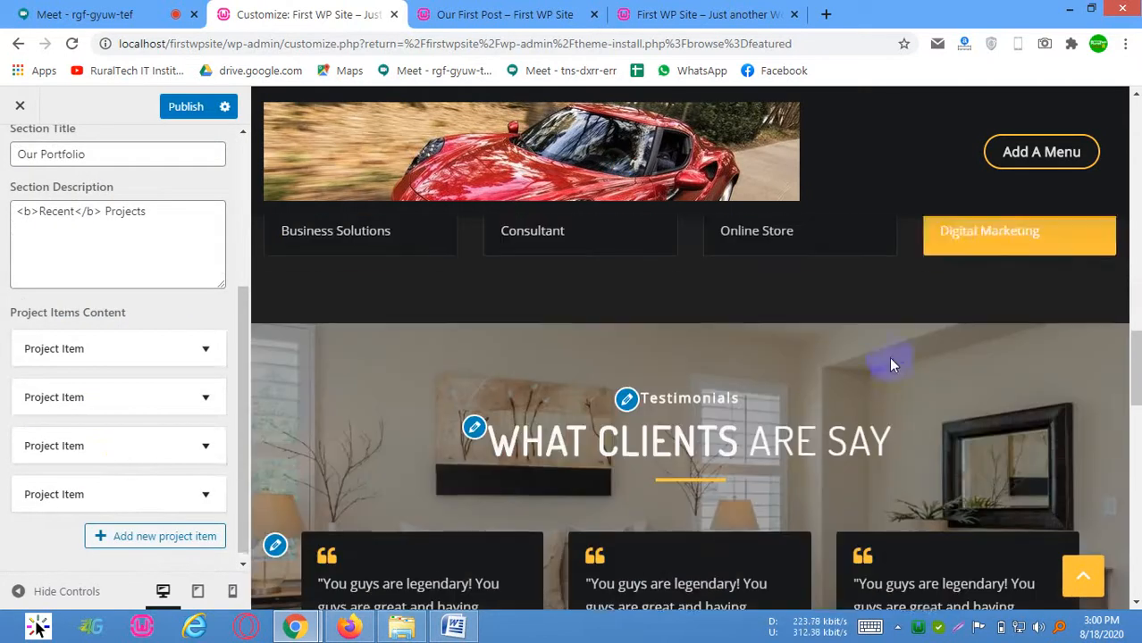
scroll(56, 243, "up", 3)
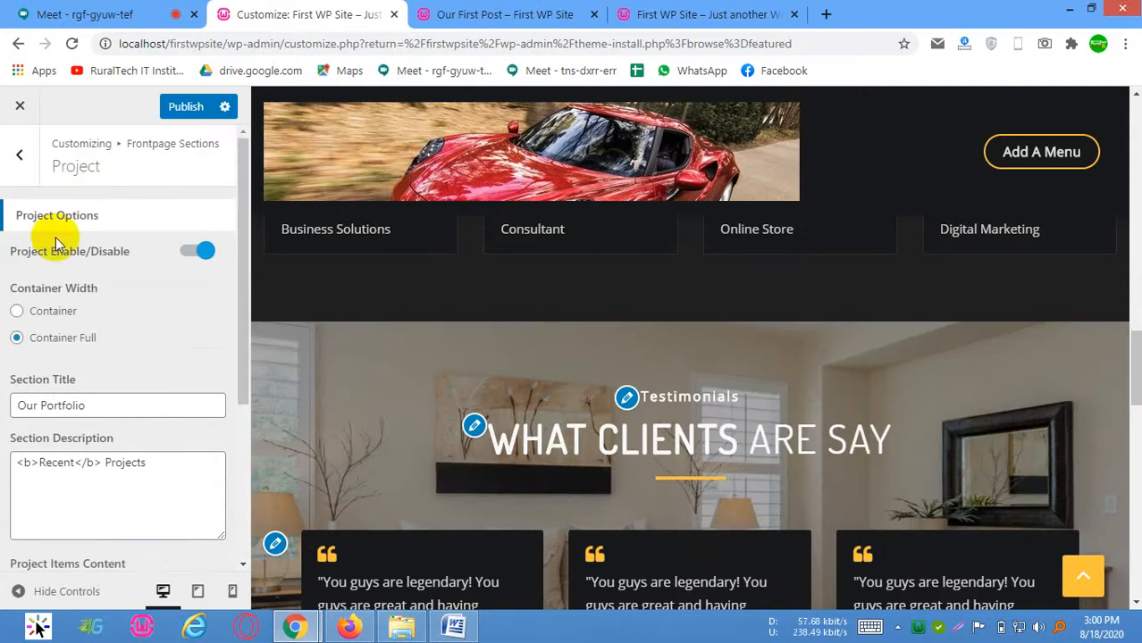
Open the Testimonial options in Frontpage Sections and compare them with the testimonial cards in the preview
left_click(14, 170)
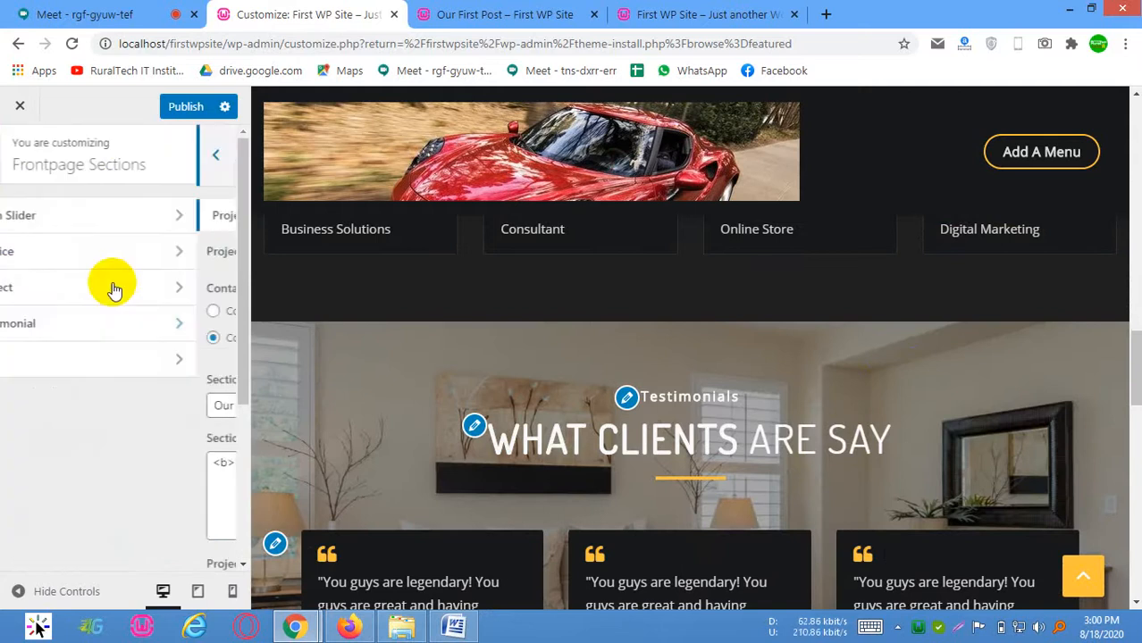
left_click(156, 323)
scroll(866, 319, "down", 3)
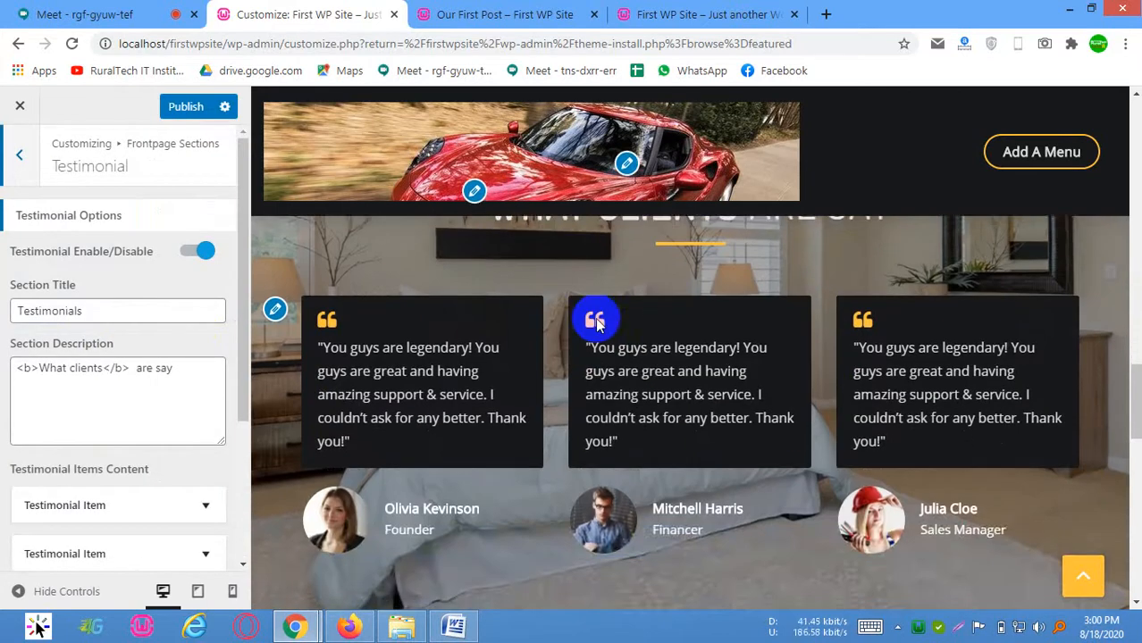
scroll(596, 321, "up", 2)
scroll(905, 469, "down", 2)
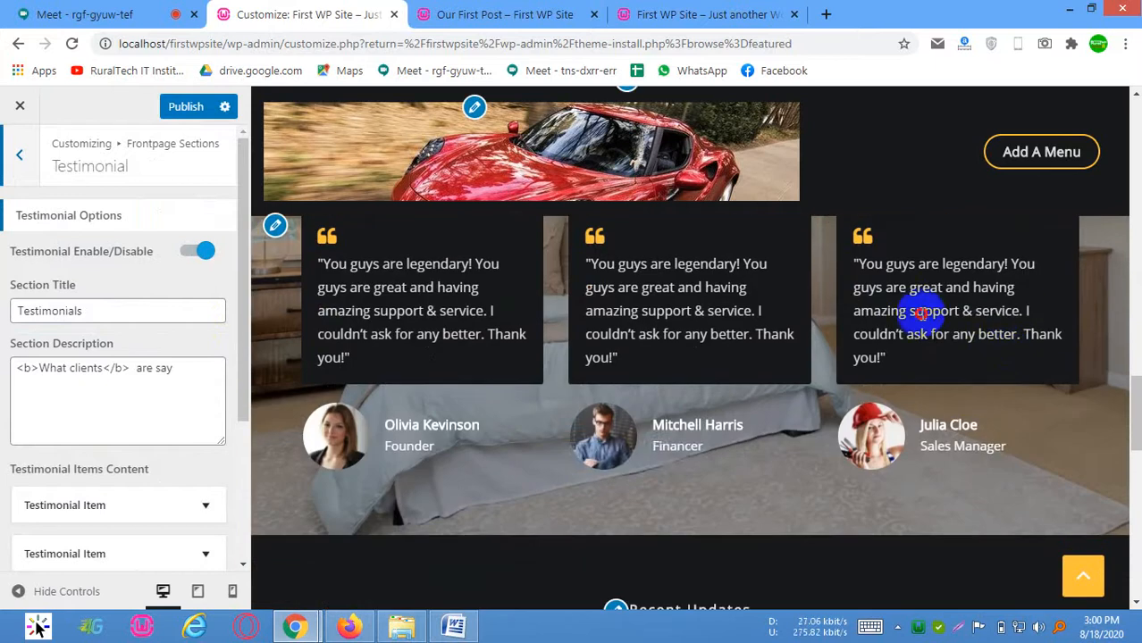
left_click_drag(1019, 310, 753, 313)
left_click(920, 355)
scroll(134, 239, "down", 1)
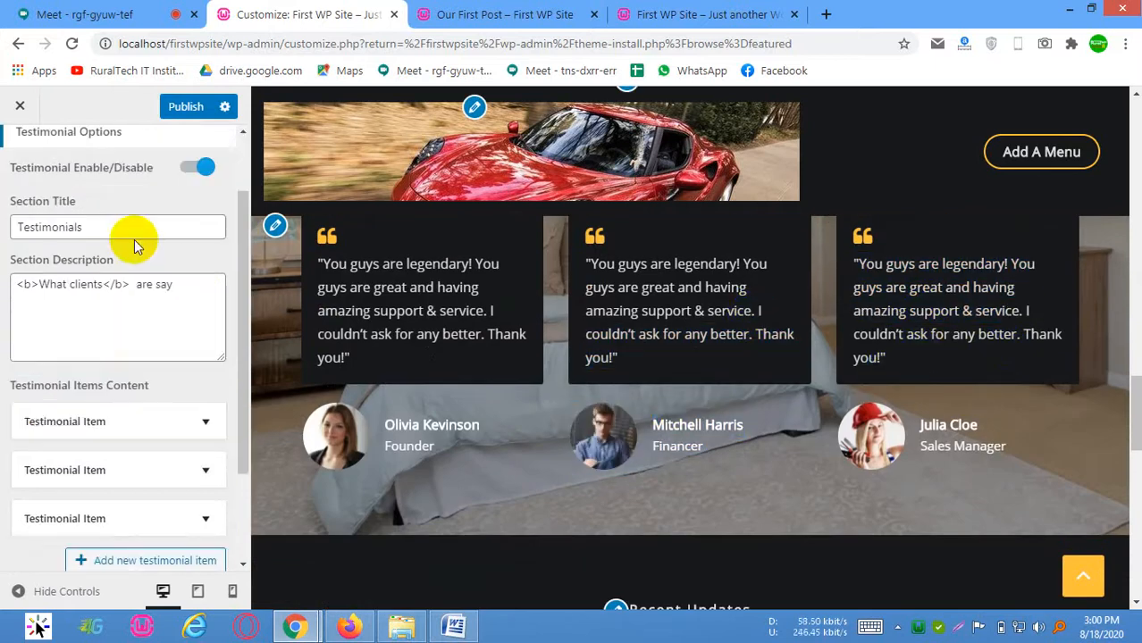
Examine the testimonial items, background image and overlay settings against the testimonials section in the preview
scroll(143, 483, "down", 1)
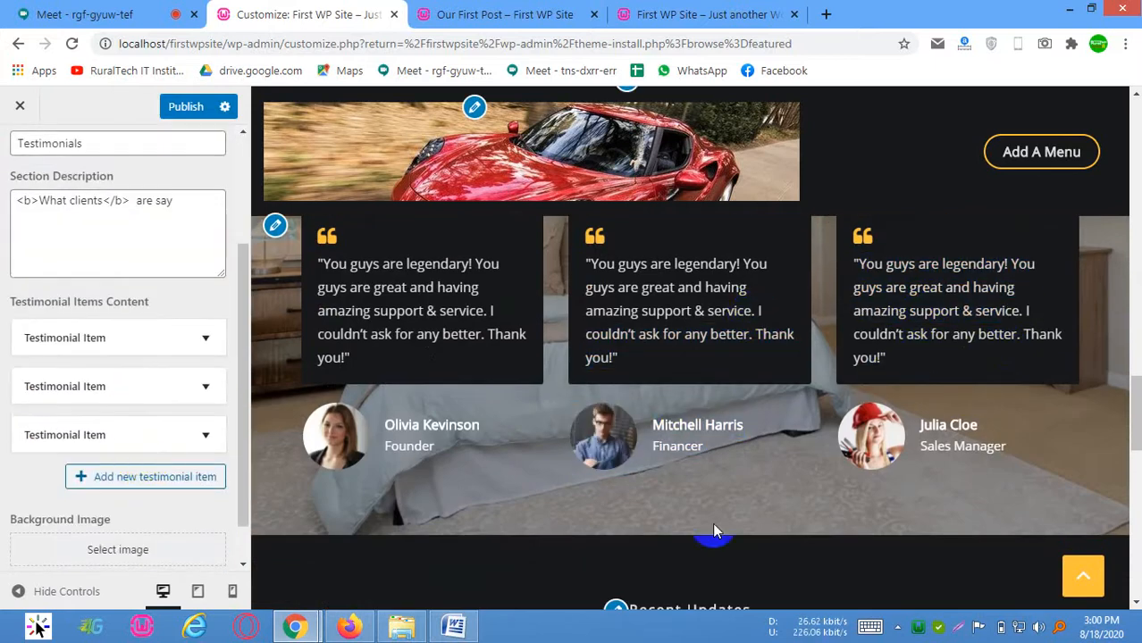
scroll(1015, 518, "down", 2)
scroll(167, 472, "down", 1)
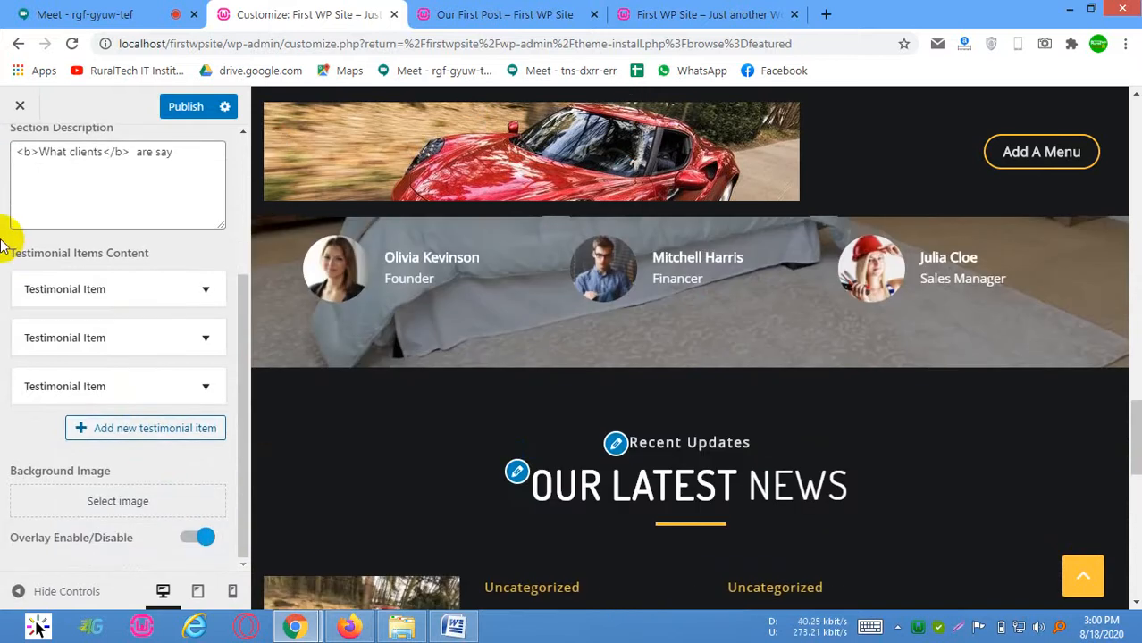
scroll(3, 246, "up", 3)
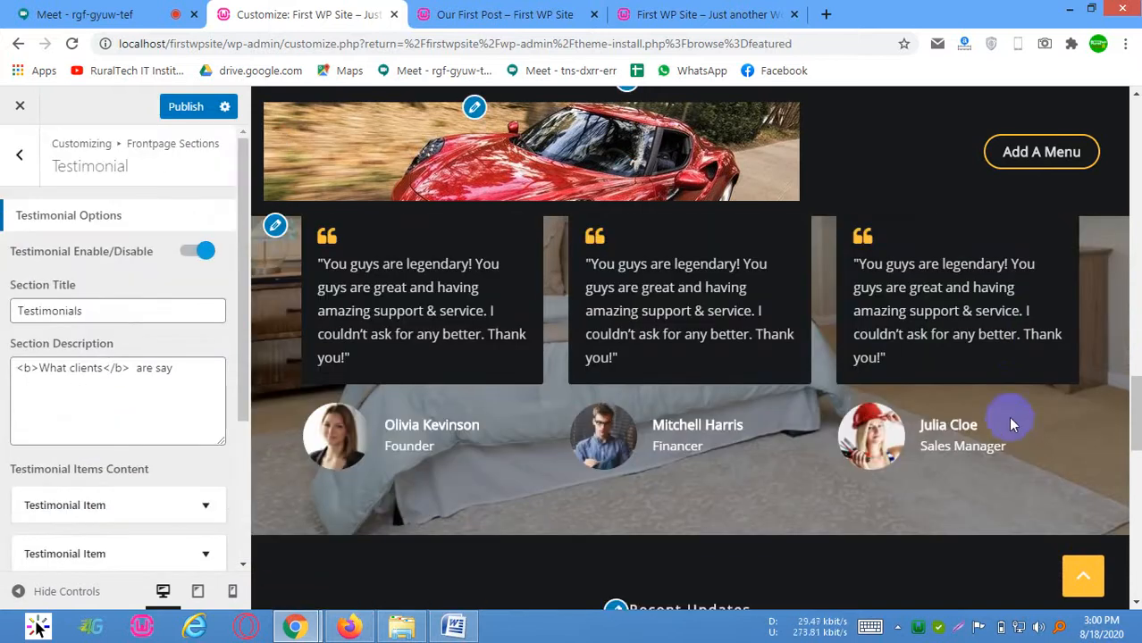
scroll(111, 500, "down", 2)
scroll(112, 536, "down", 1)
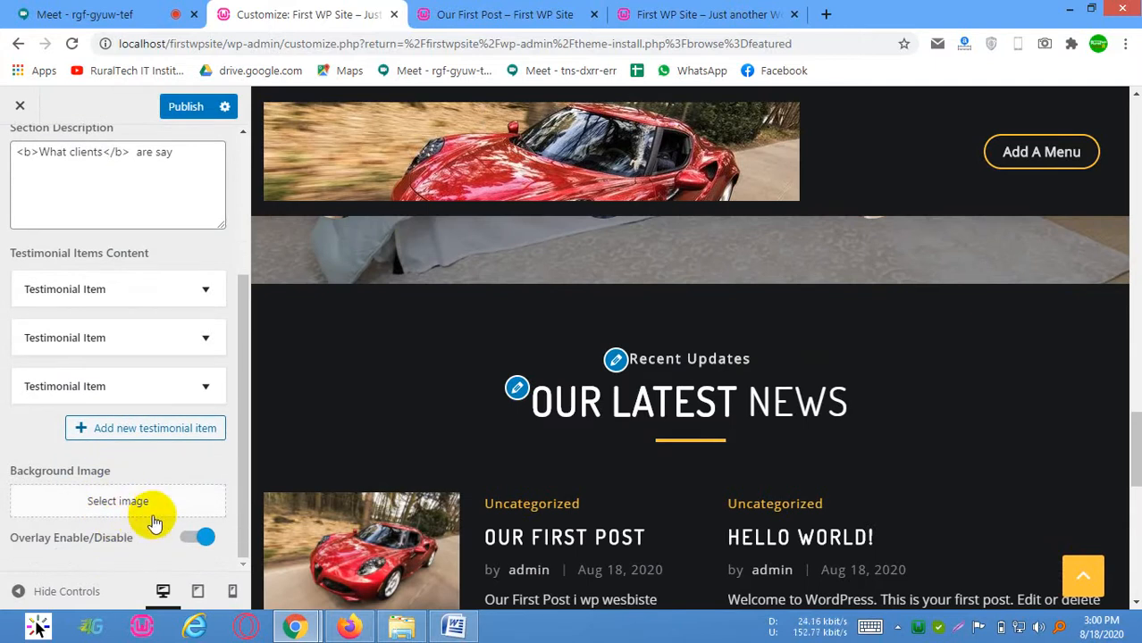
scroll(36, 169, "up", 5)
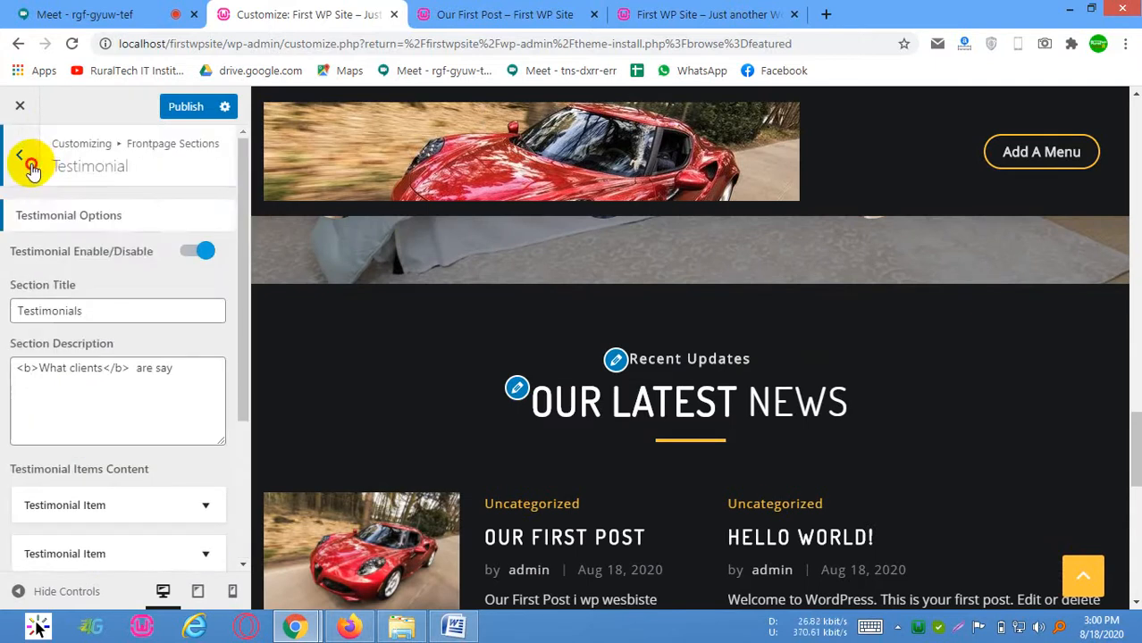
Open the Blog options in Frontpage Sections and compare the title, description, category and container width with the Our Latest News section in the preview
left_click(29, 162)
left_click(78, 354)
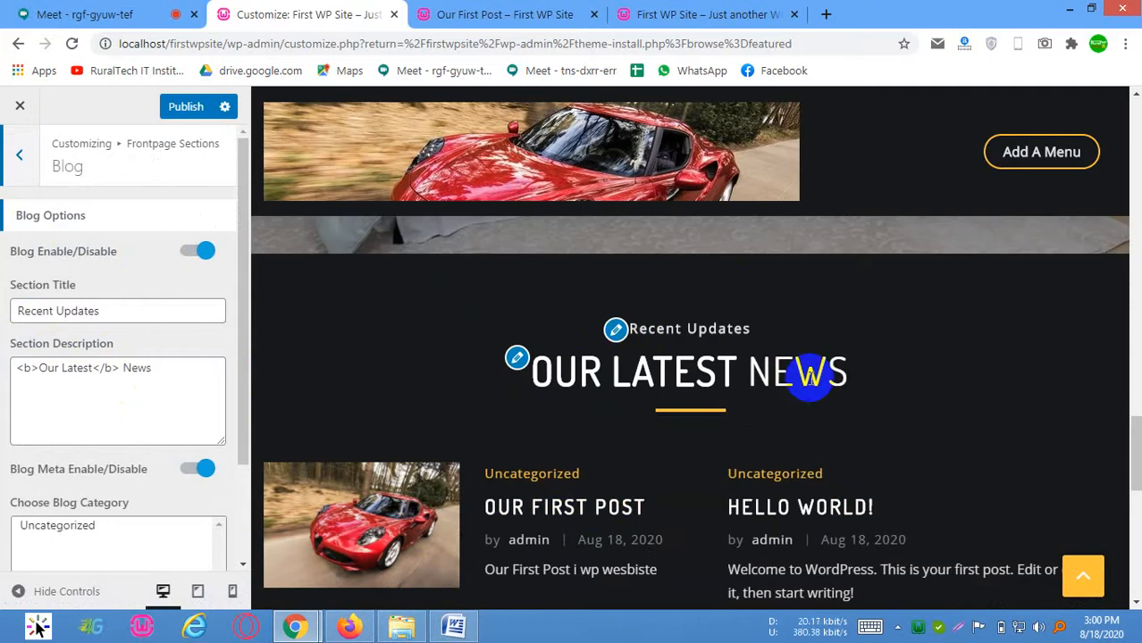
left_click_drag(154, 313, 10, 313)
left_click_drag(192, 362, 5, 361)
scroll(115, 502, "down", 2)
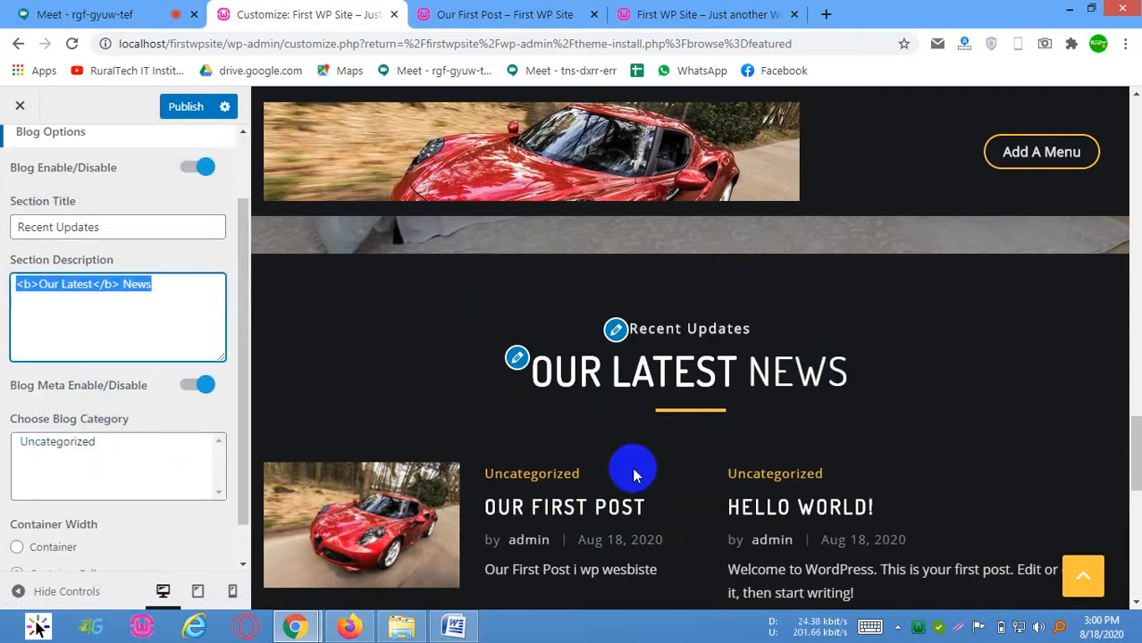
scroll(206, 469, "down", 1)
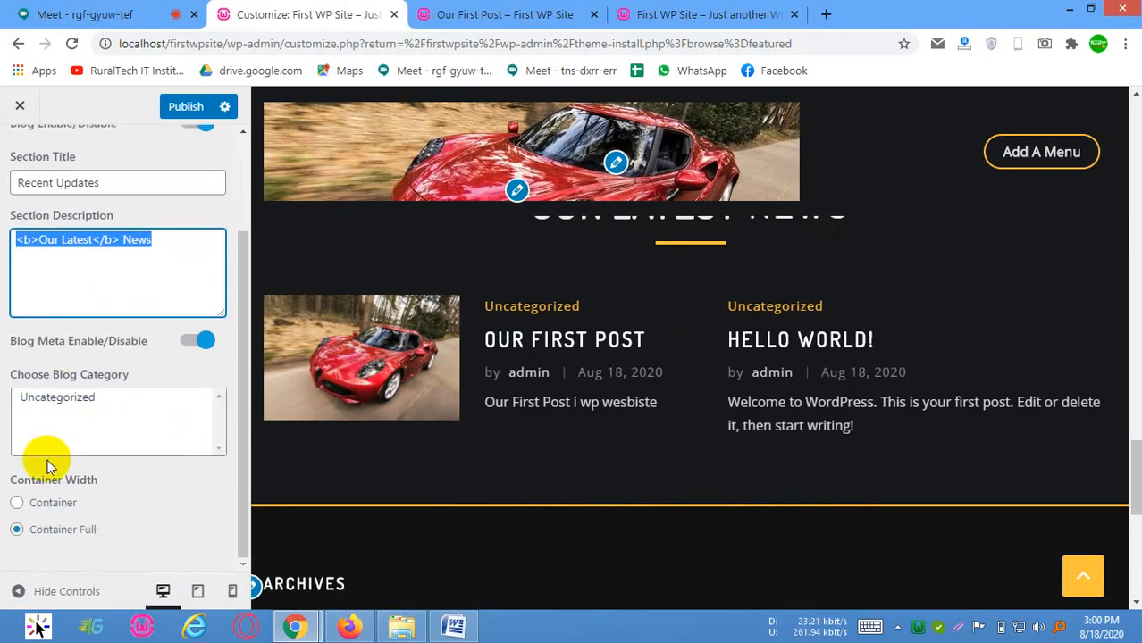
left_click(49, 530)
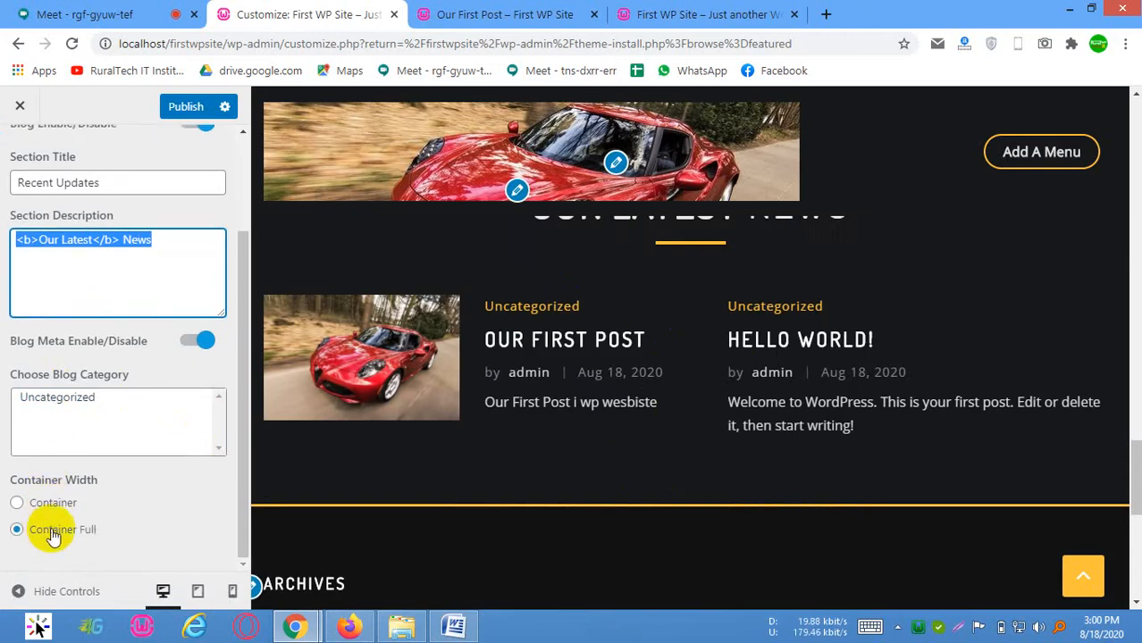
scroll(5, 170, "up", 3)
left_click(4, 165)
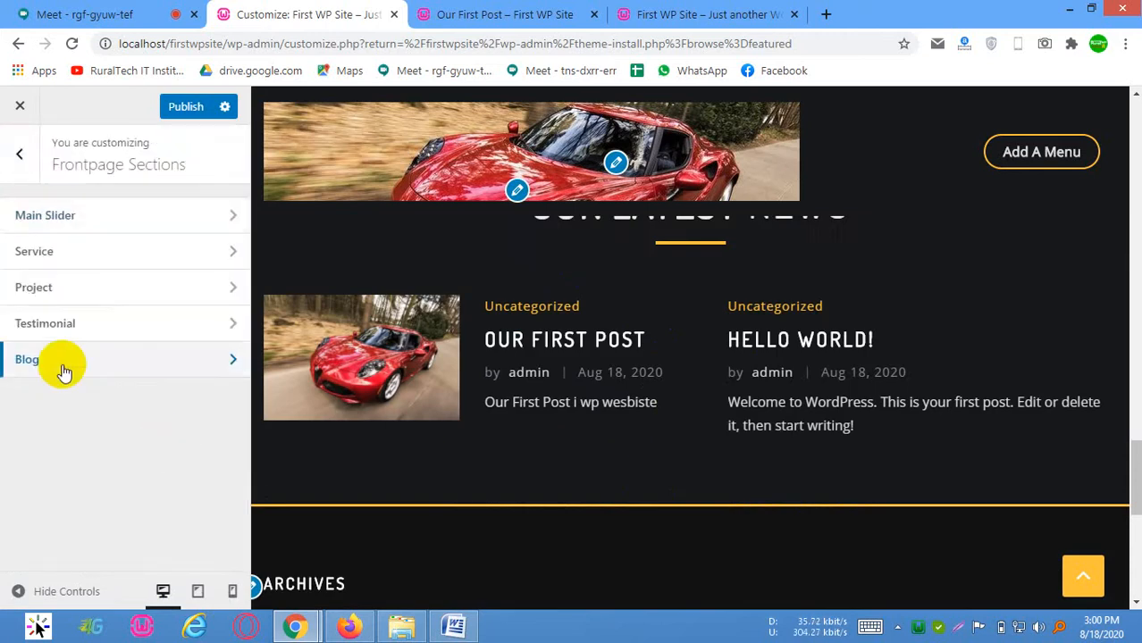
Look over the footer in the preview and the footer sidebar areas listed under Widgets in the Customizer
scroll(471, 382, "down", 5)
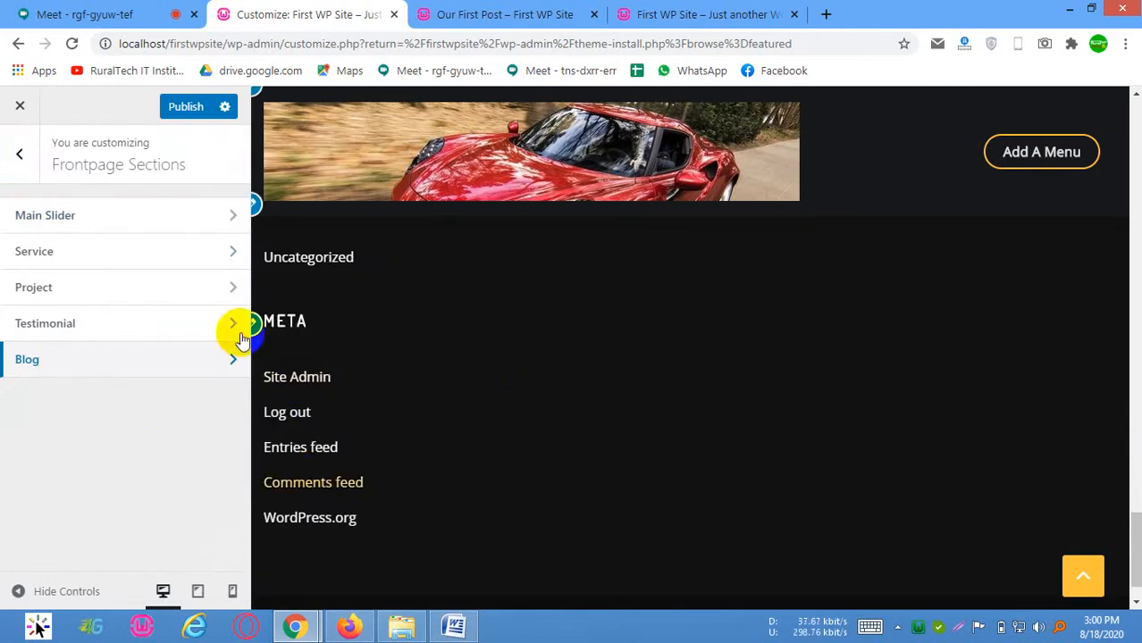
left_click(20, 154)
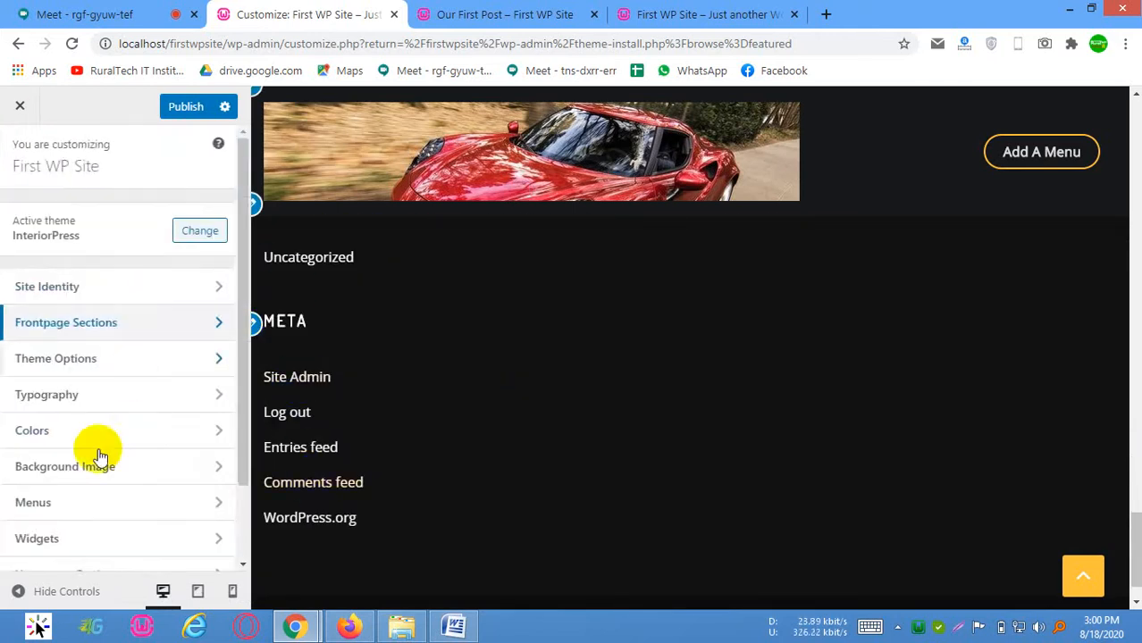
scroll(75, 429, "down", 1)
left_click(40, 457)
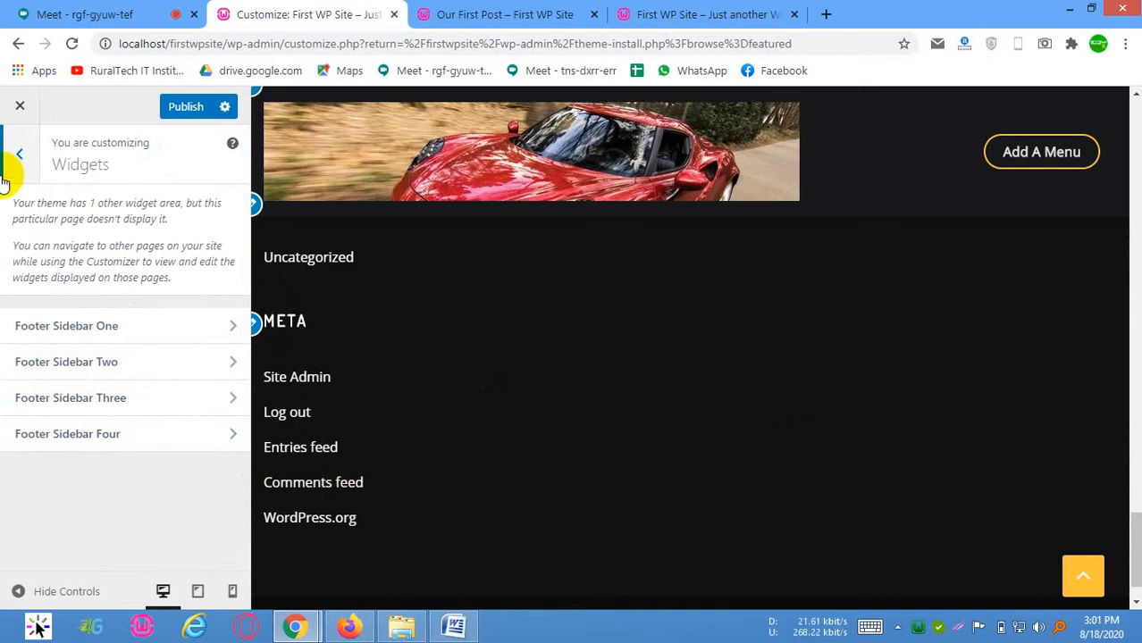
left_click(20, 156)
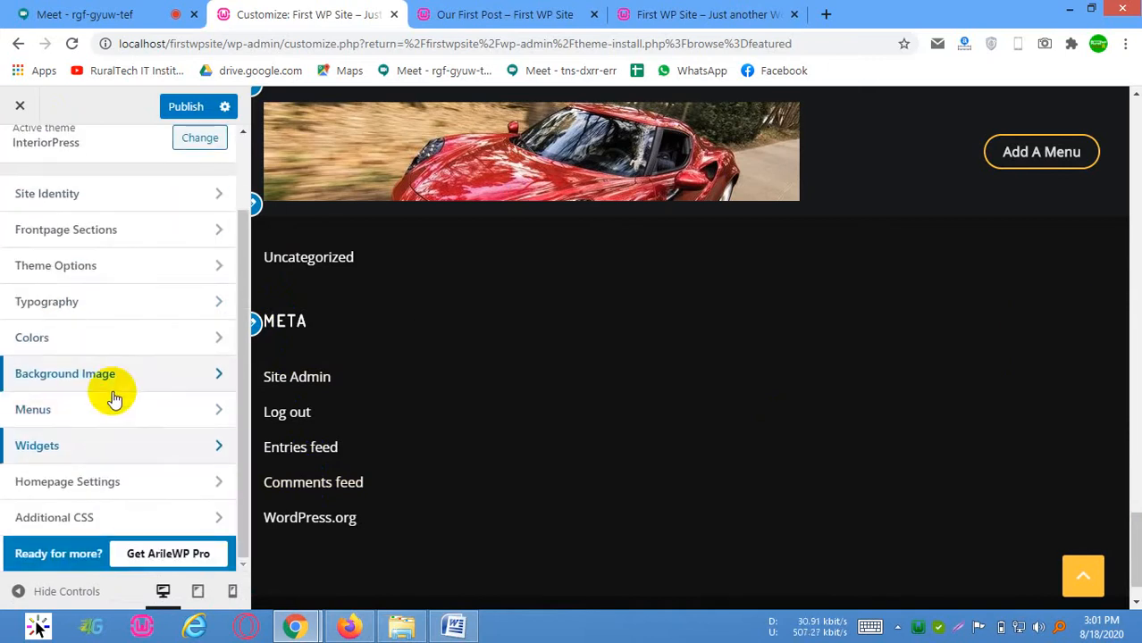
Review the Menus section of the Customizer and return to the main customizing list
scroll(1027, 211, "up", 4)
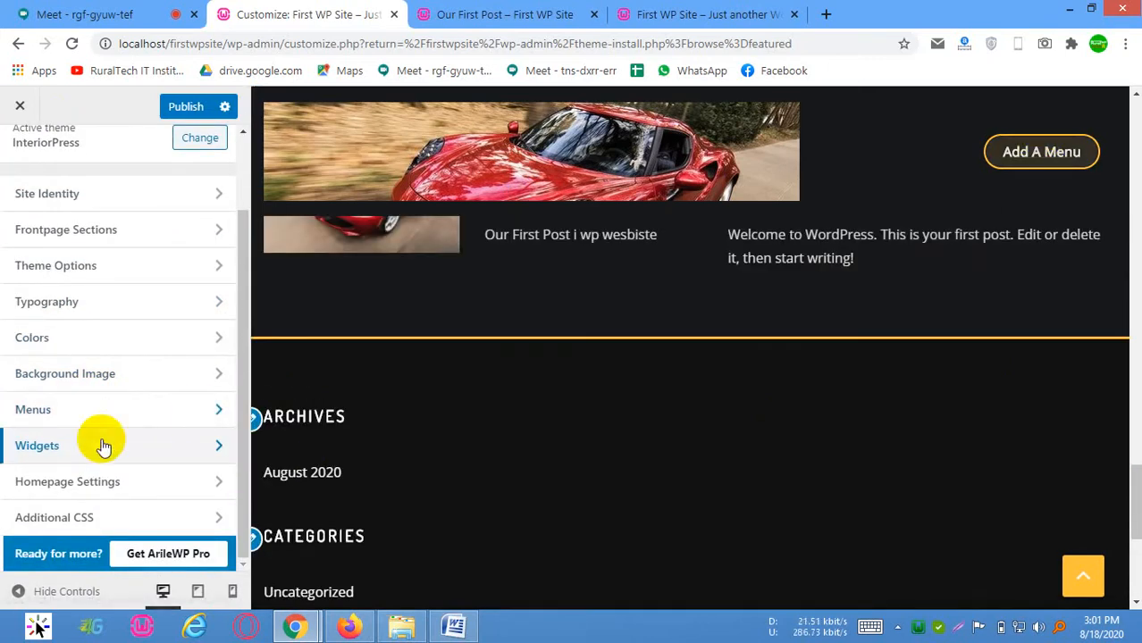
left_click(116, 407)
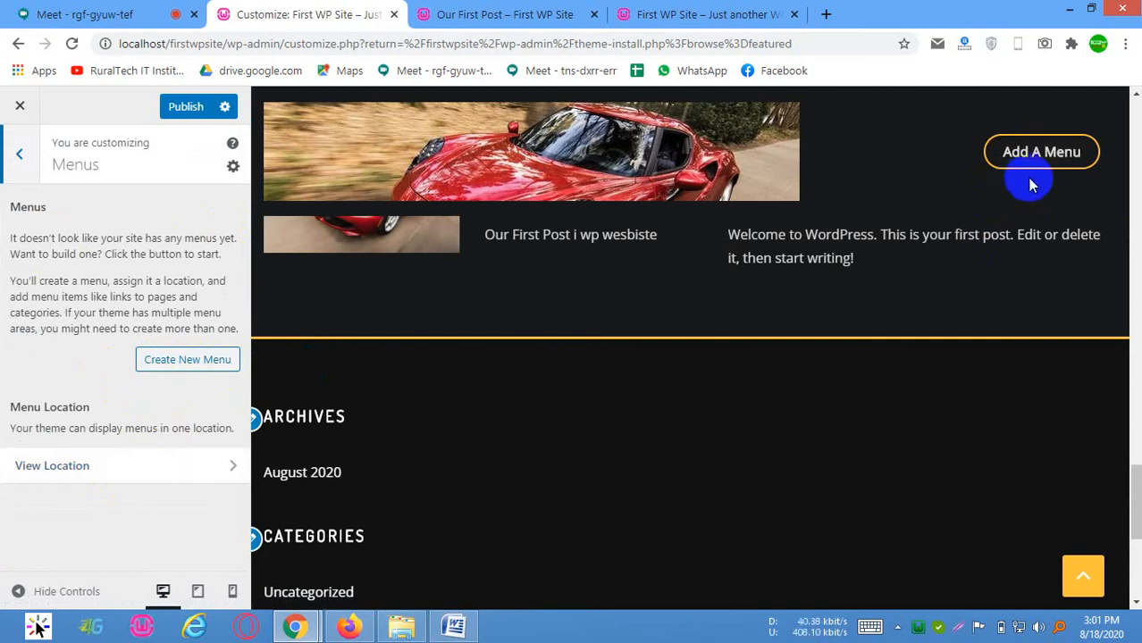
left_click(16, 154)
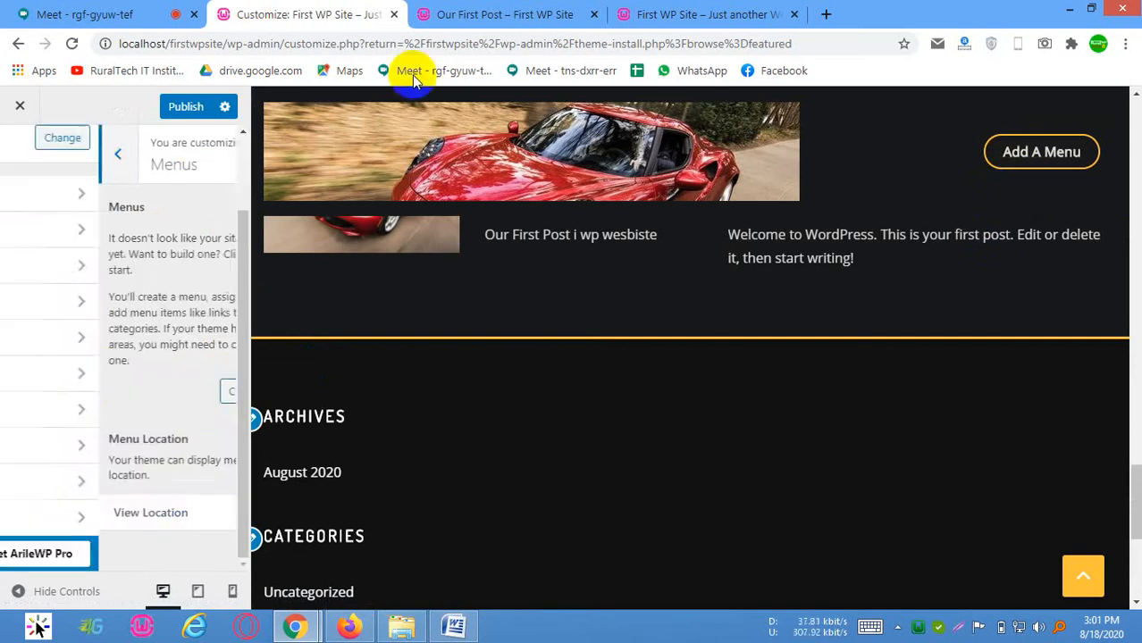
Publish the pending theme customizations and close the Customizer
left_click(21, 107)
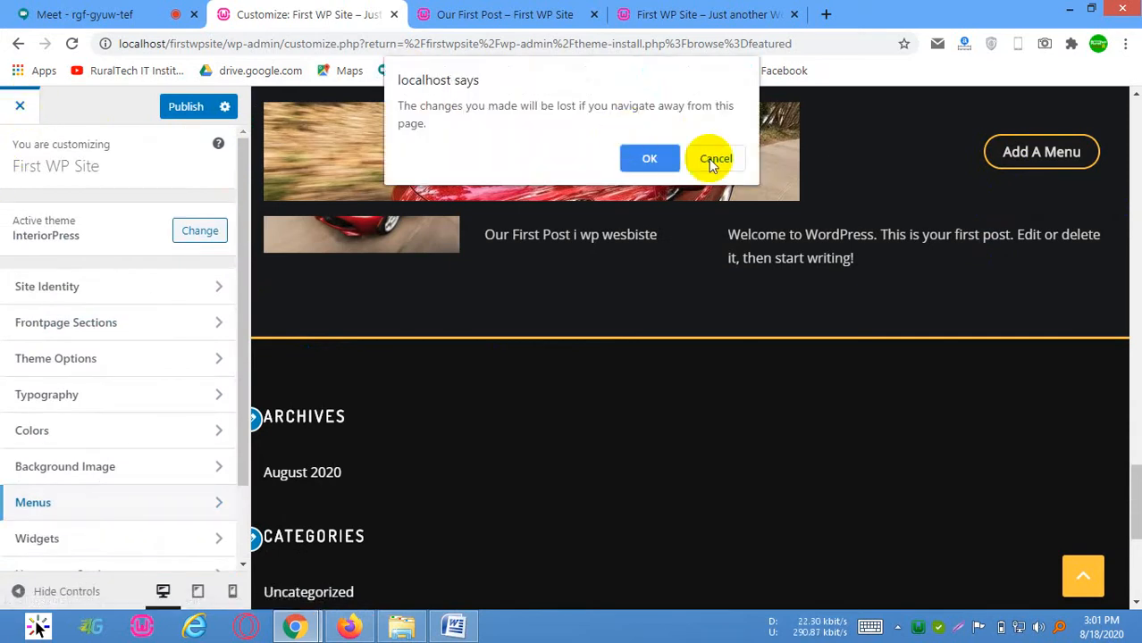
left_click(714, 159)
left_click(214, 117)
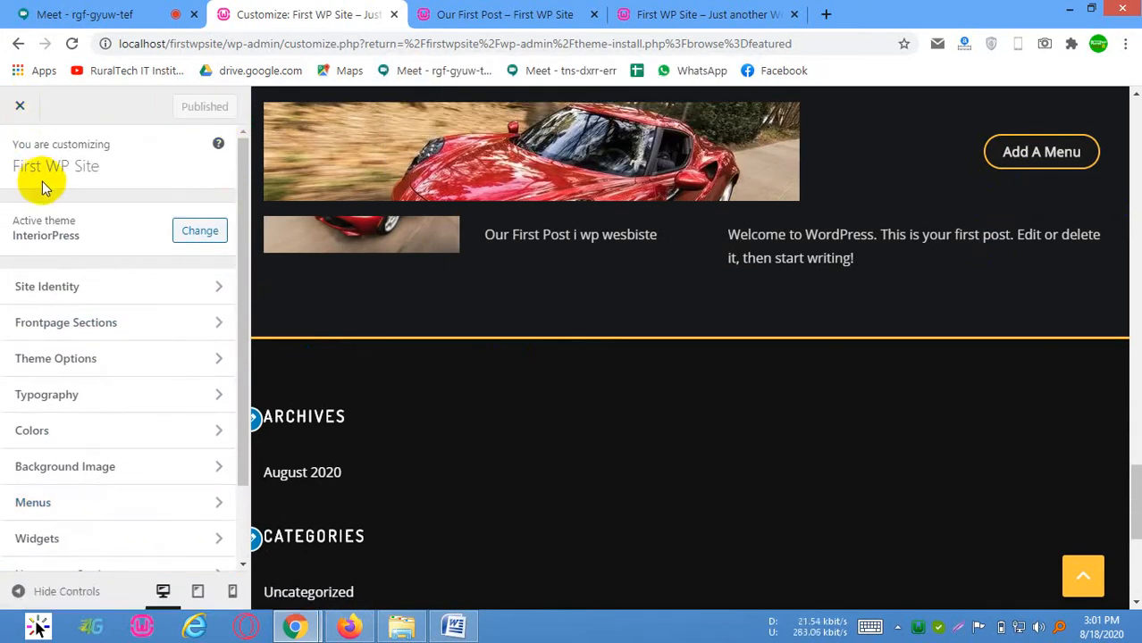
left_click(20, 107)
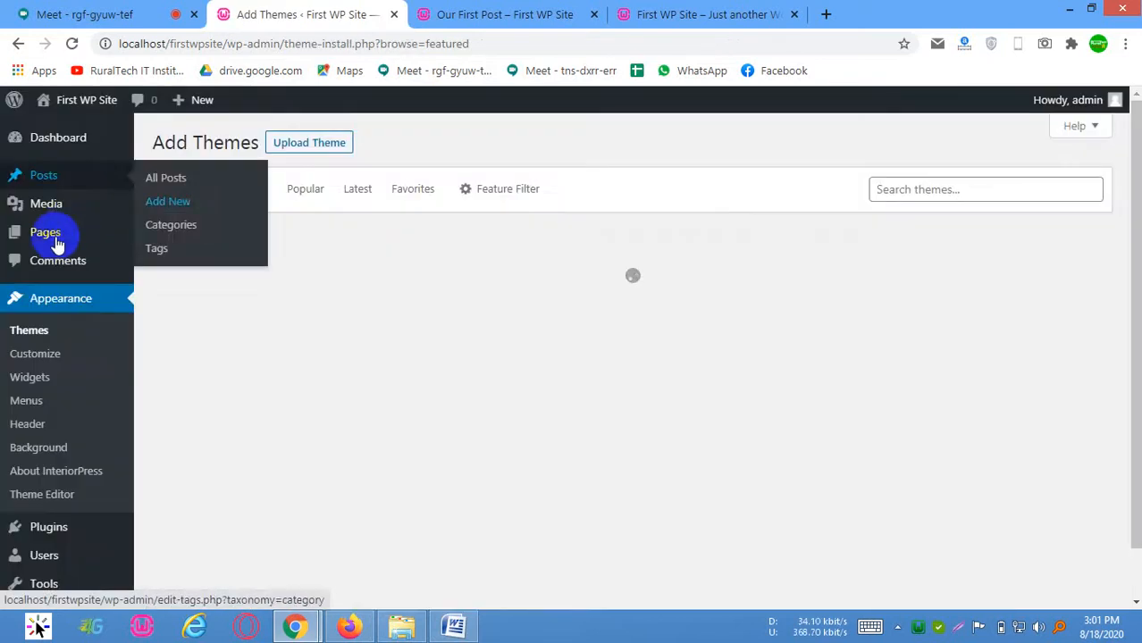
Open the list of all pages in a new tab and view the Sample Page on the site
mouse_move(57, 234)
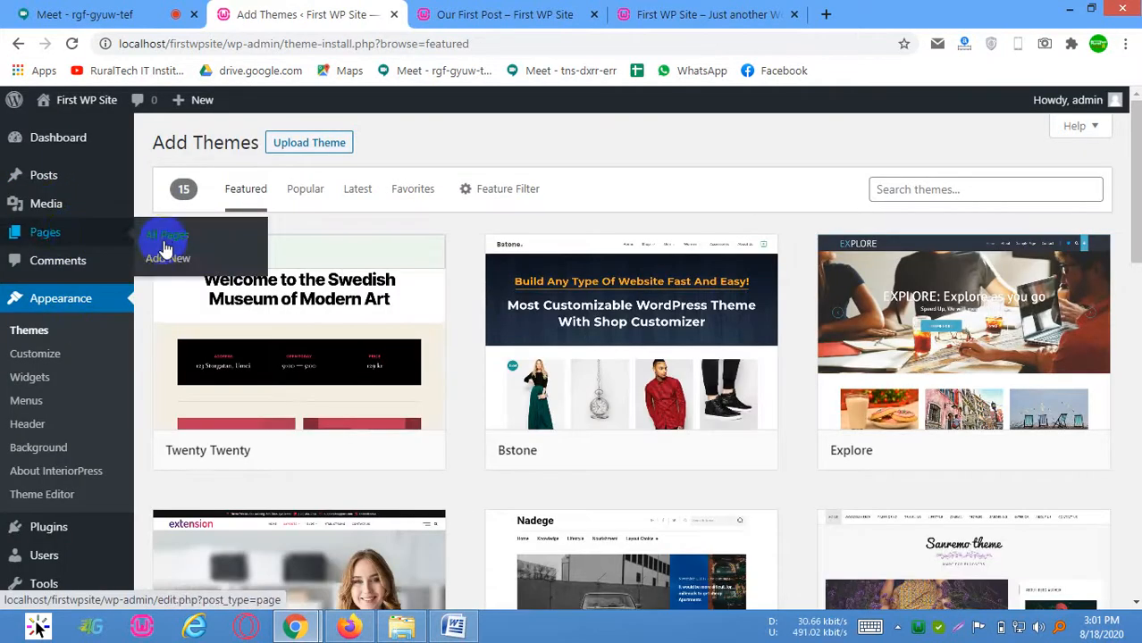
middle_click(166, 239)
left_click(440, 14)
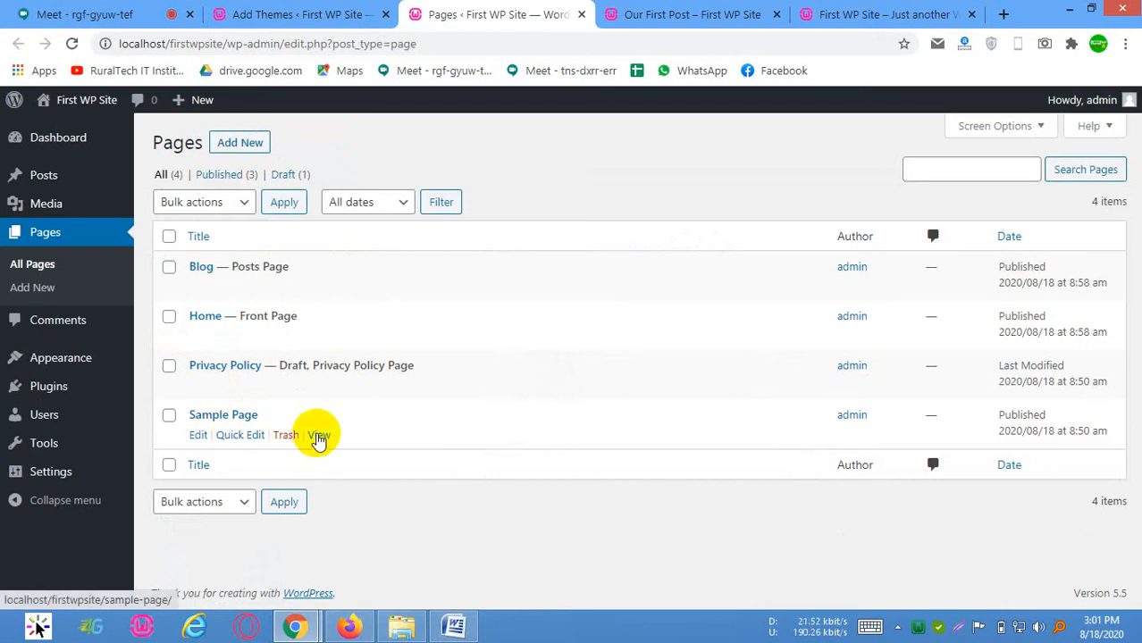
left_click(318, 435)
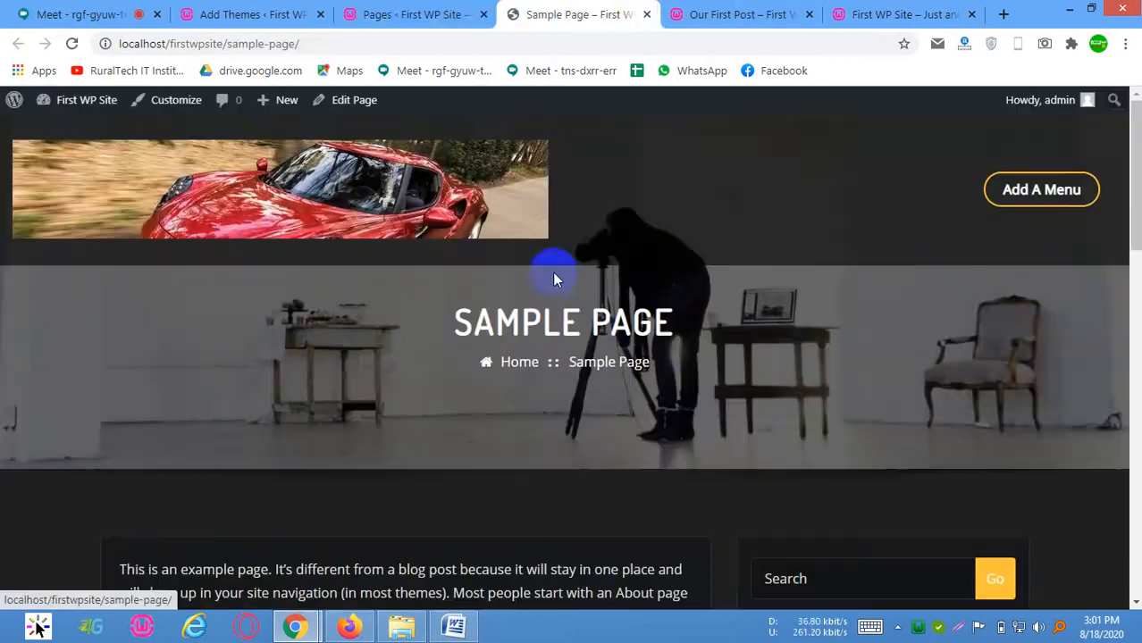
Examine the Sample Page from its header down to the footer widgets and back up to the menu area
scroll(552, 272, "down", 3)
scroll(543, 295, "down", 8)
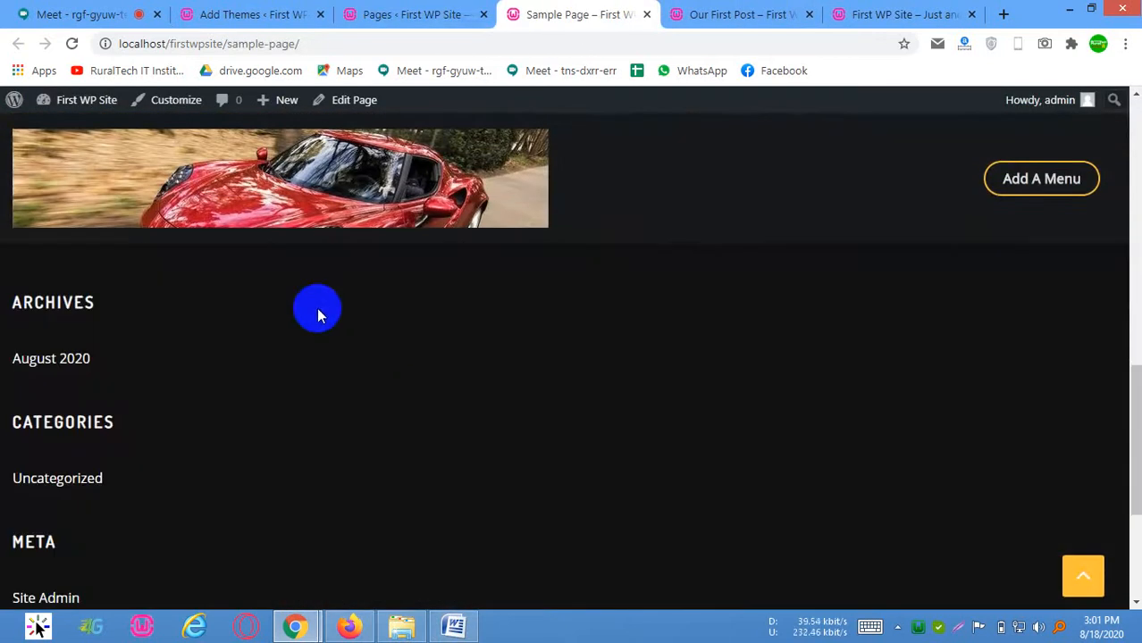
scroll(316, 307, "up", 5)
scroll(316, 283, "up", 5)
scroll(609, 303, "down", 9)
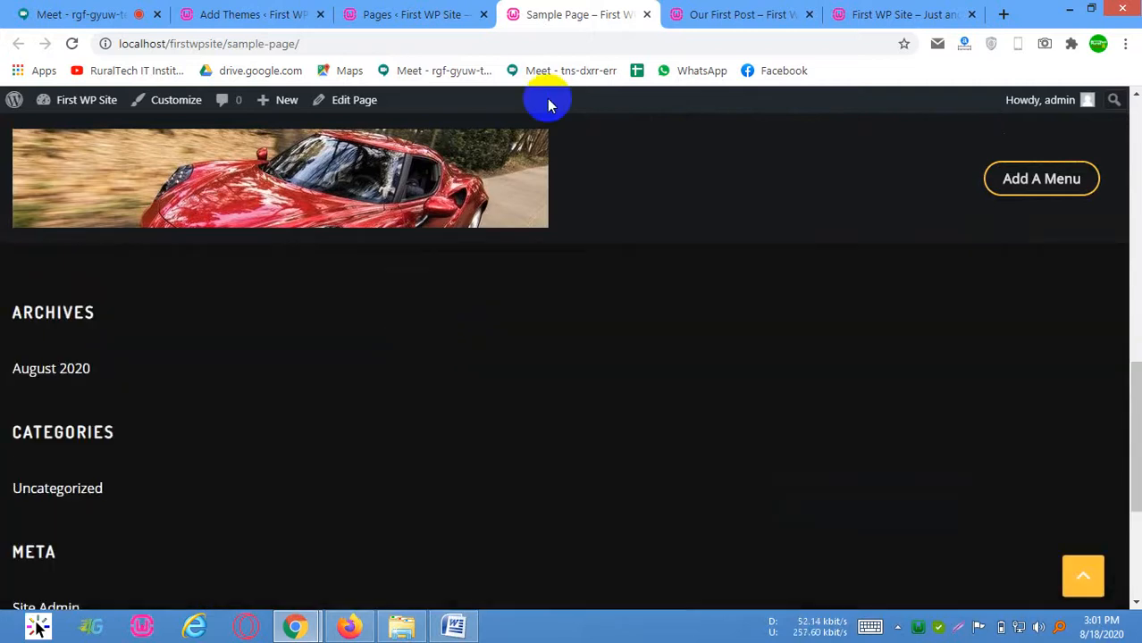
scroll(547, 99, "up", 3)
scroll(1032, 191, "up", 8)
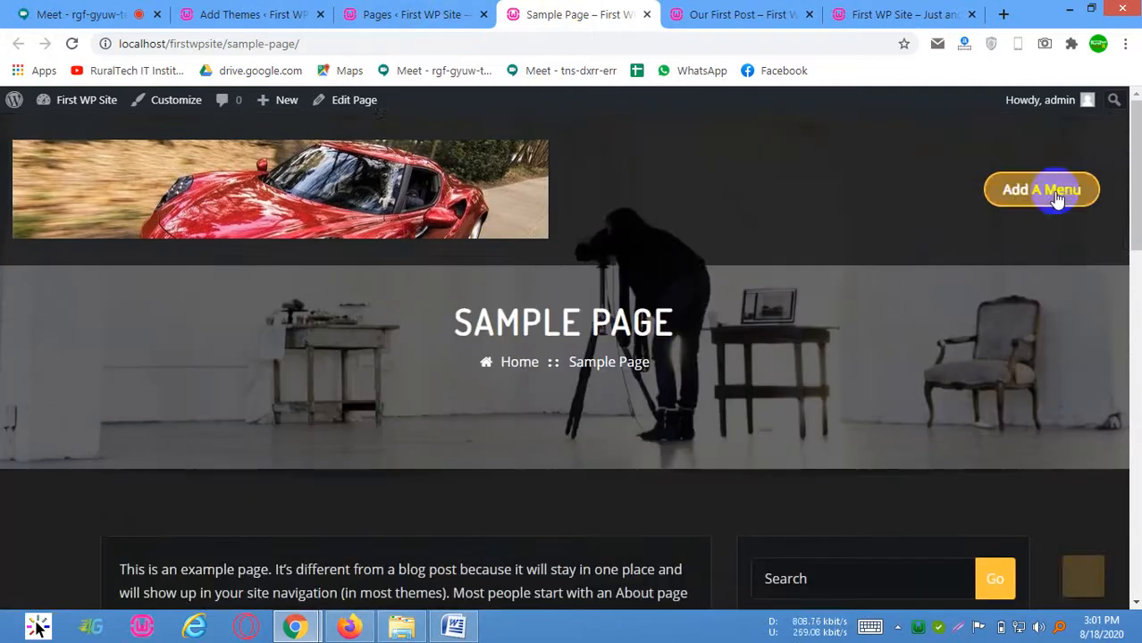
Open the Menus screen from the Pages admin tab and create the default menu with Home, Blog and Sample Page
left_click(384, 13)
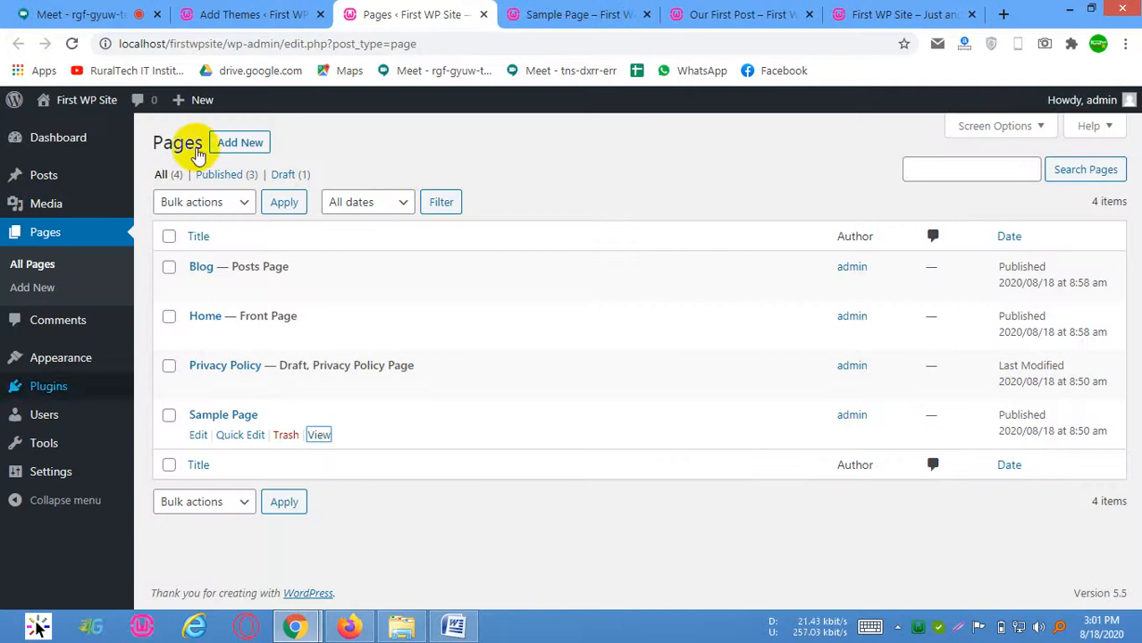
mouse_move(84, 361)
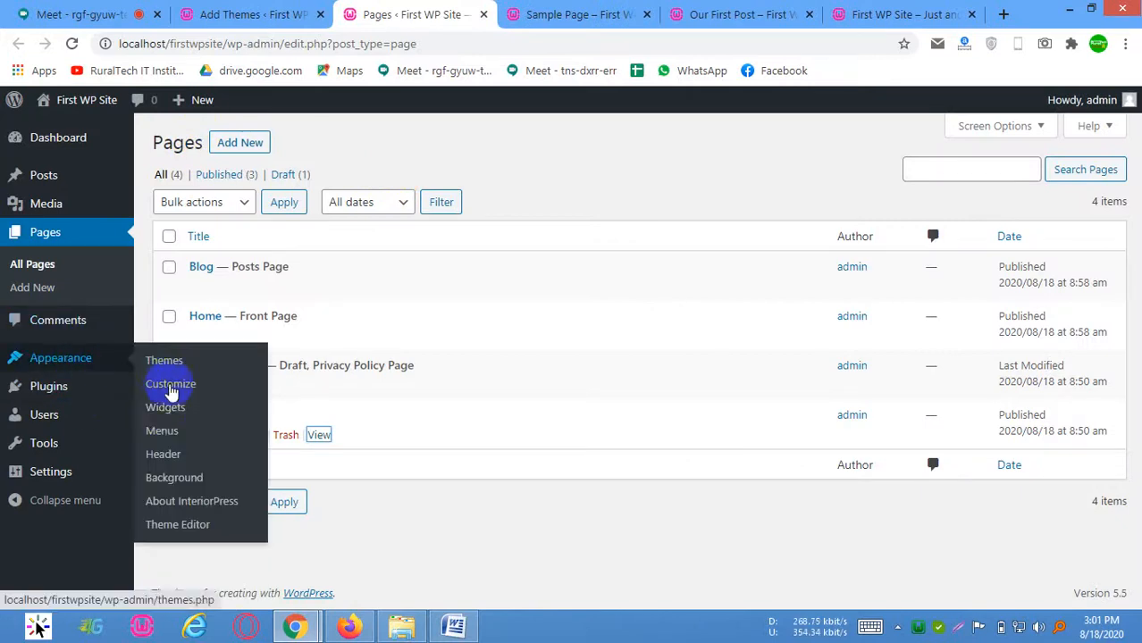
left_click(175, 433)
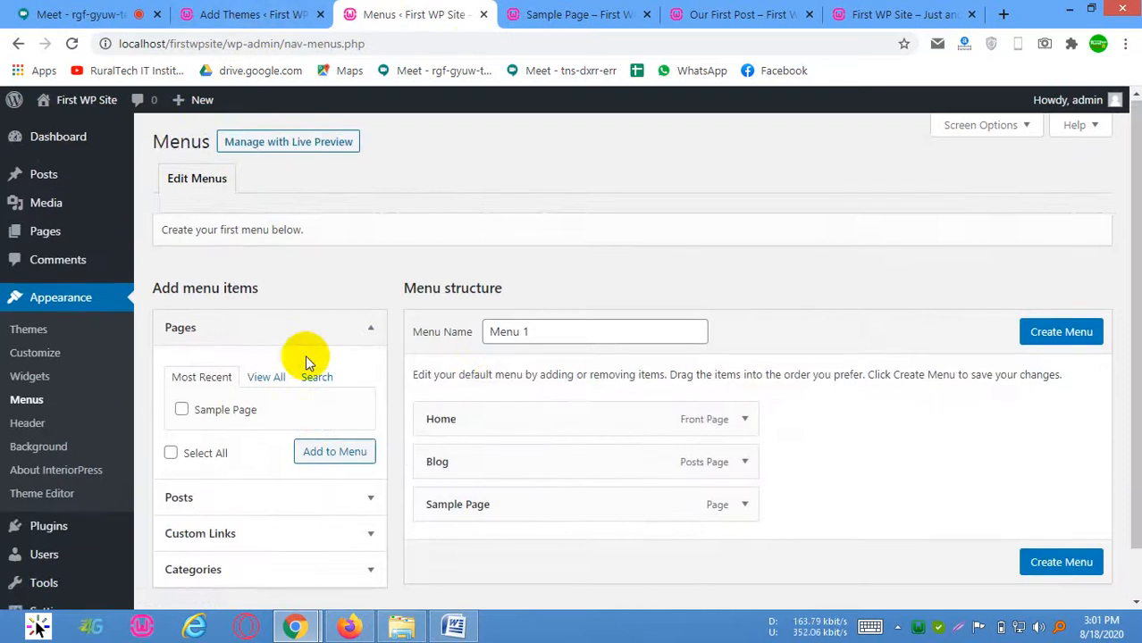
scroll(305, 356, "down", 1)
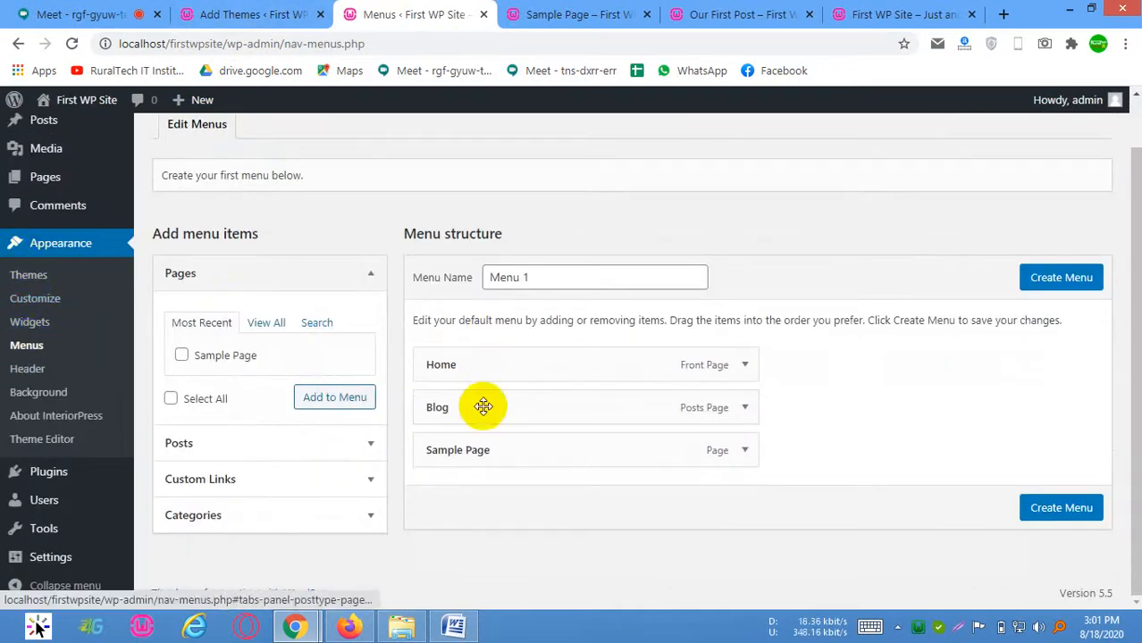
left_click(1054, 280)
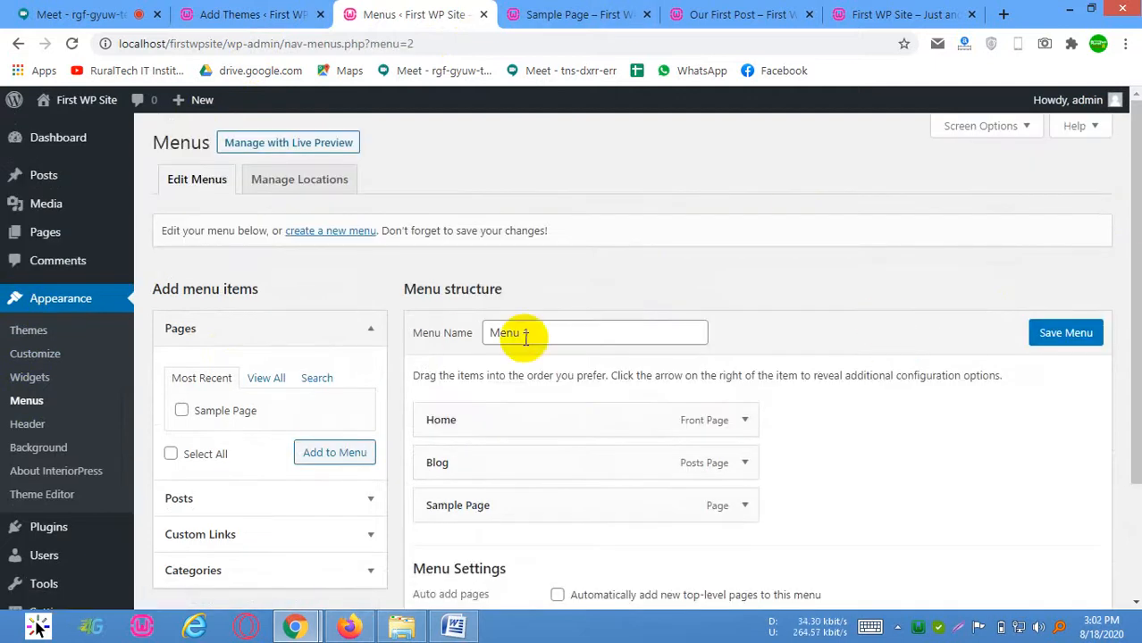
Rename the menu to Main Menu, list all pages available for it, and save the menu
triple_click(562, 335)
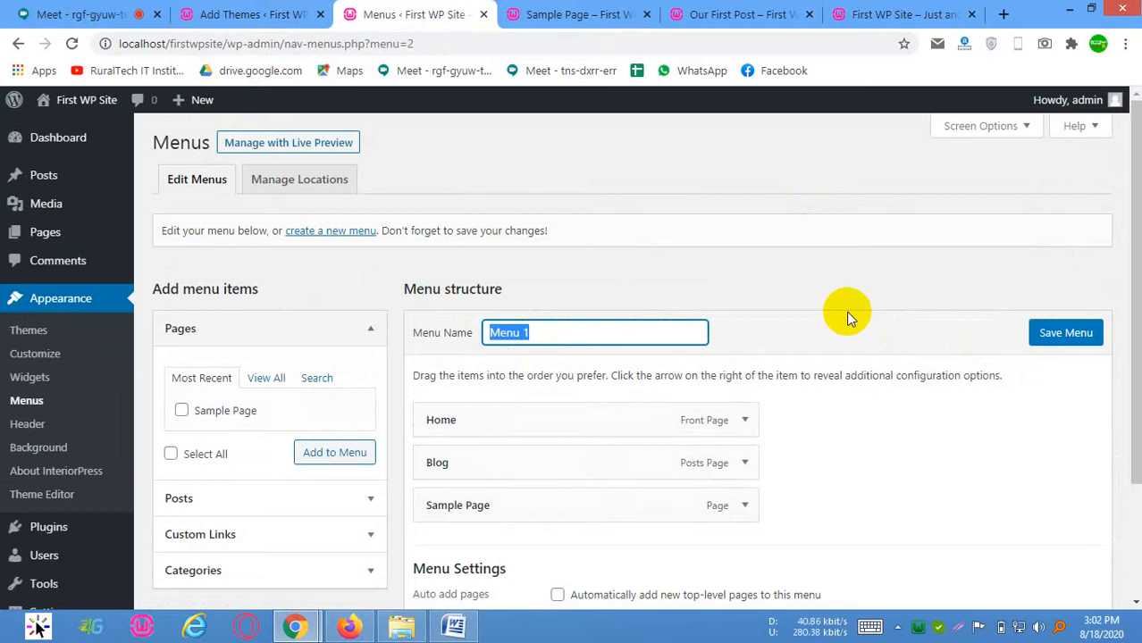
type("M")
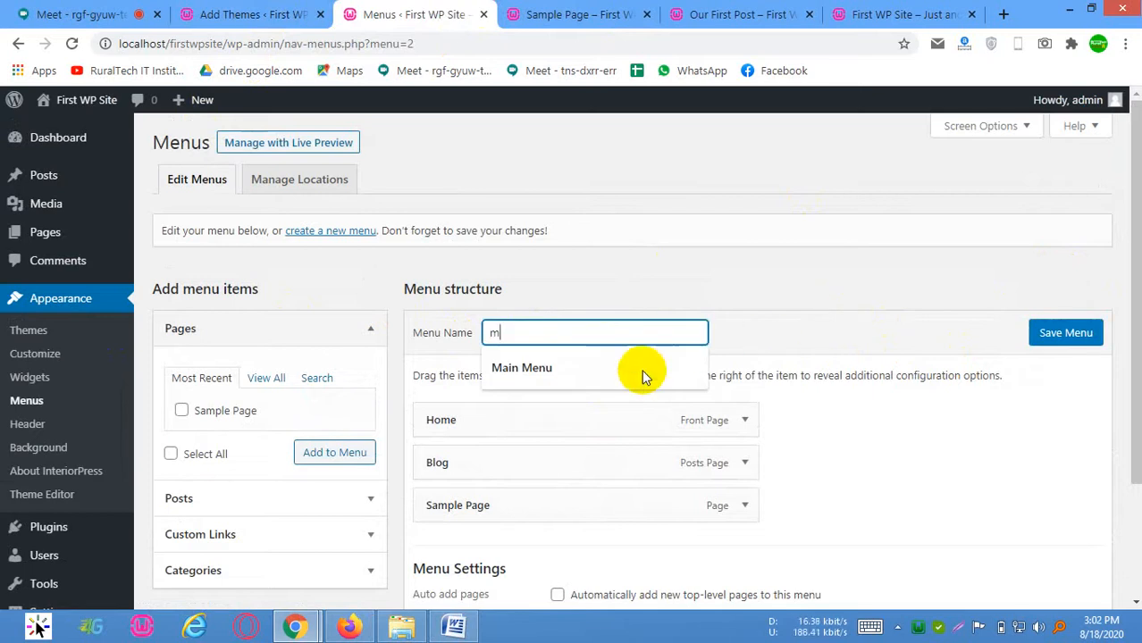
left_click(643, 372)
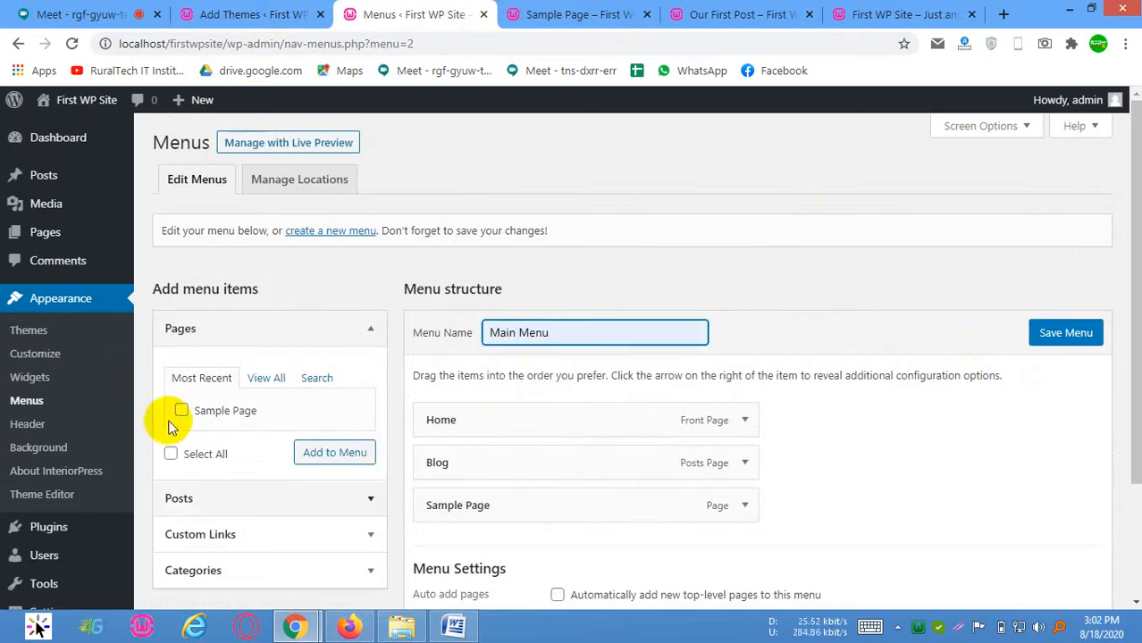
left_click(266, 378)
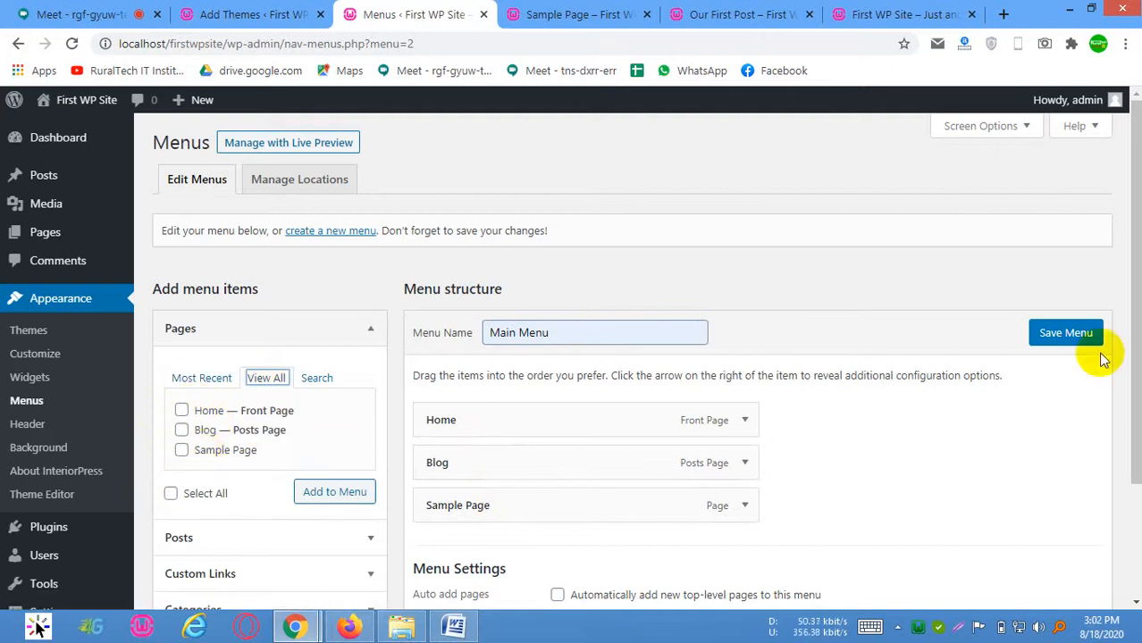
View the site's front page and reload it to check the header for the menu
left_click(625, 15)
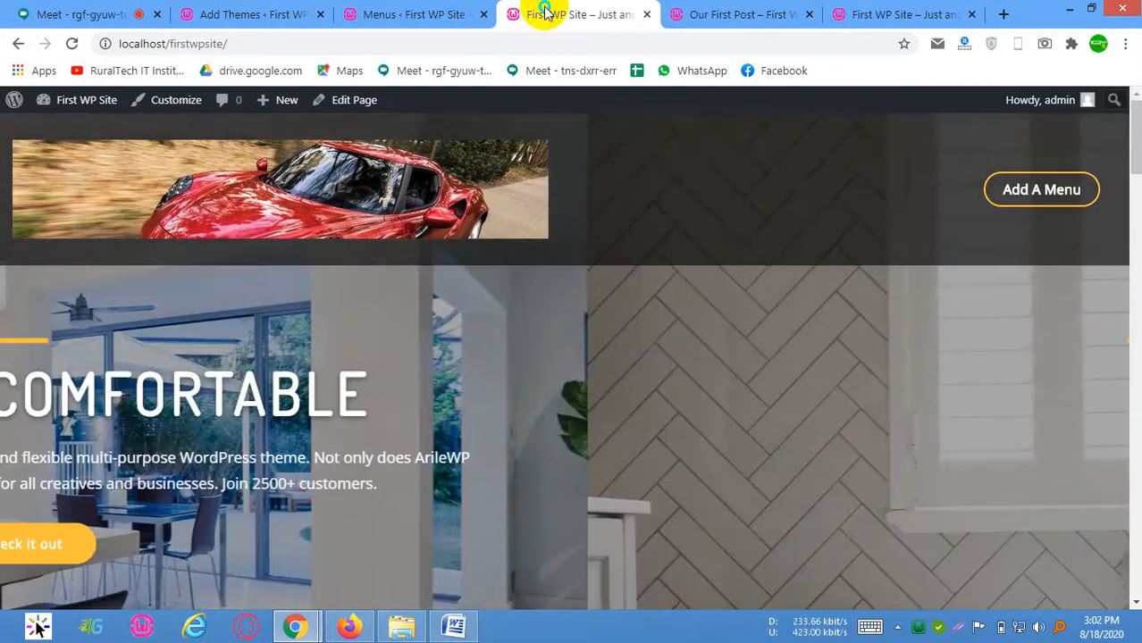
right_click(547, 12)
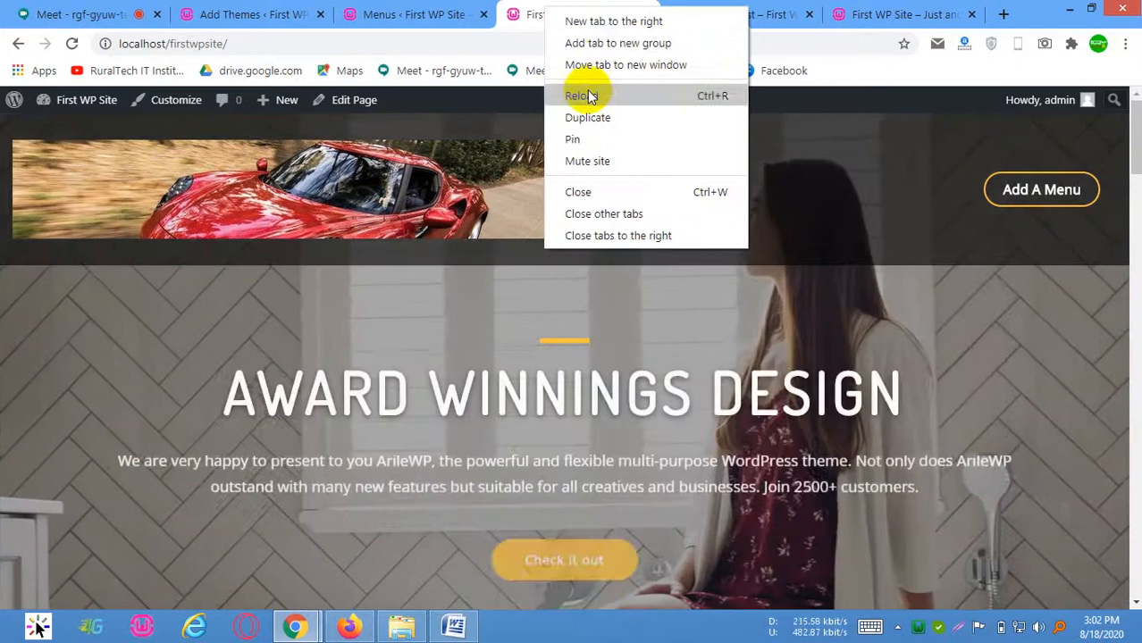
left_click(589, 96)
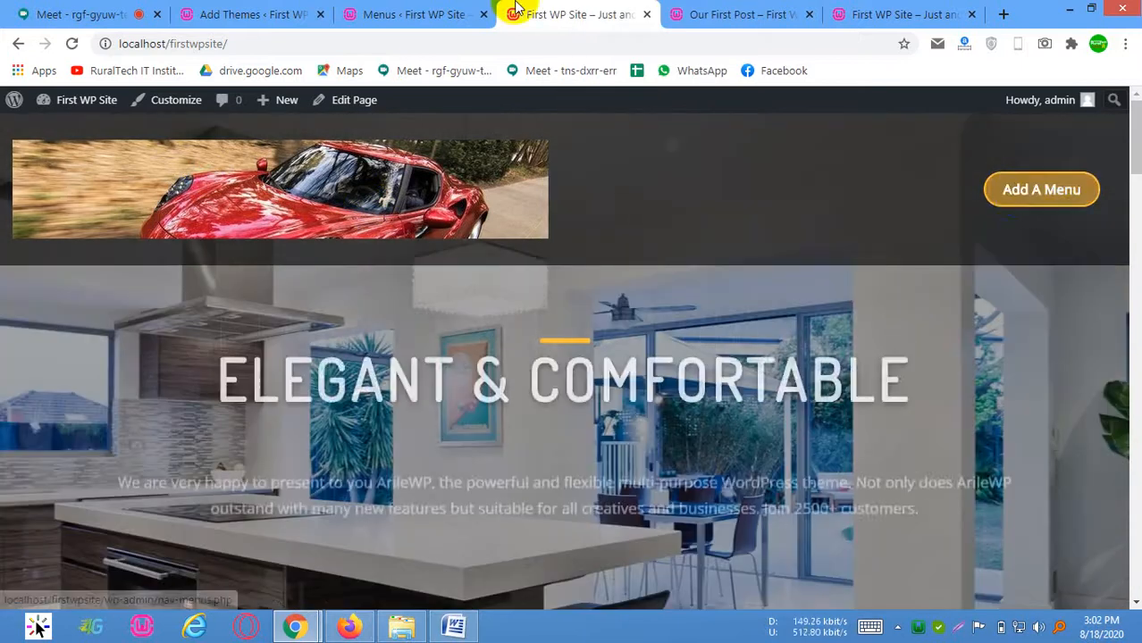
Assign Main Menu to the Primary display location and save the menu
left_click(402, 14)
scroll(612, 349, "down", 3)
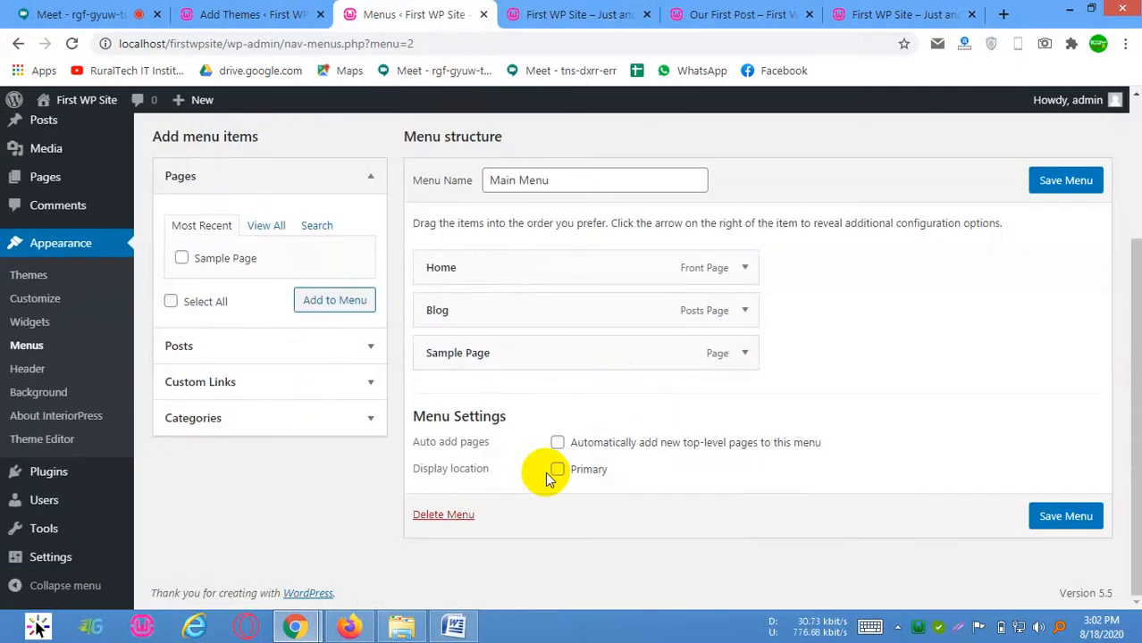
left_click(556, 469)
left_click(1040, 191)
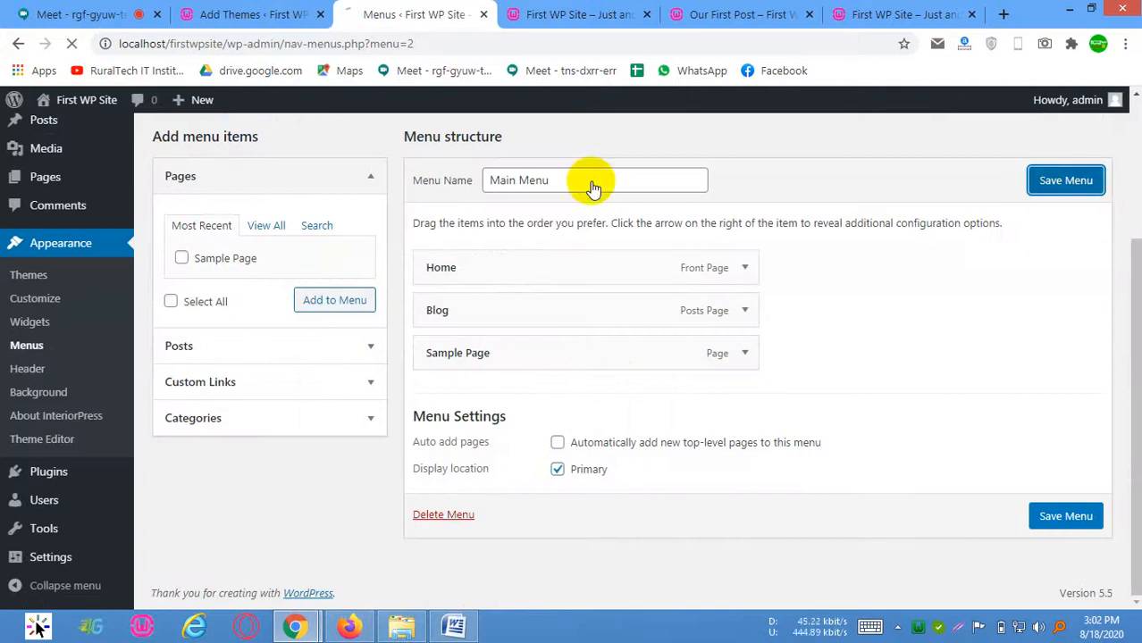
View the site's front page and follow the header menu's Sample Page and Blog links to examine both pages
scroll(557, 233, "down", 3)
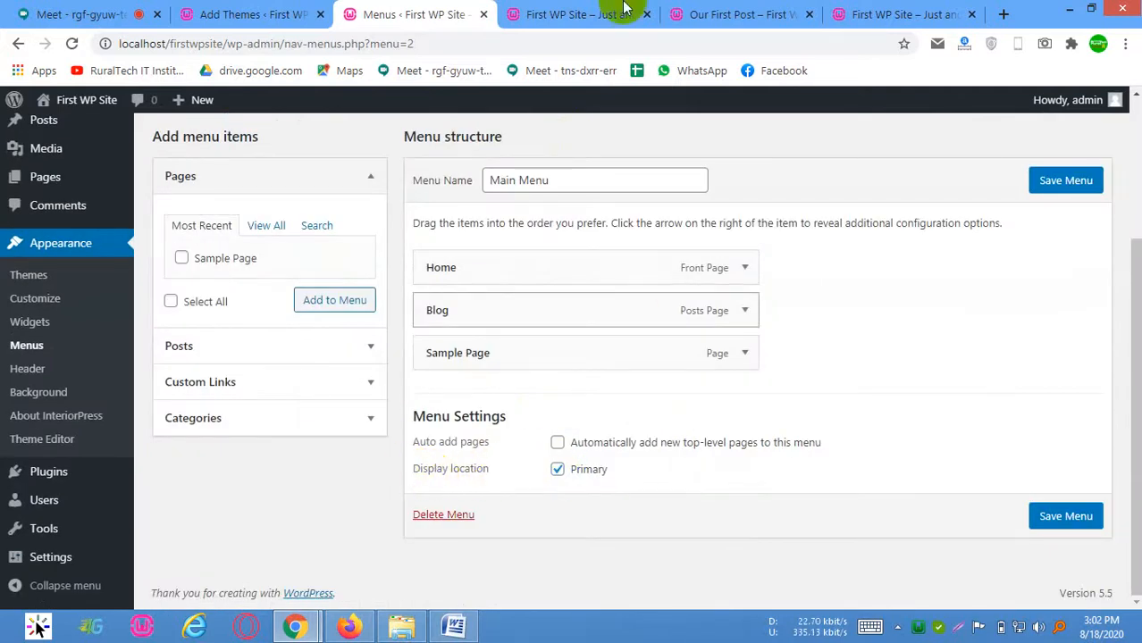
left_click(580, 14)
left_click(506, 181)
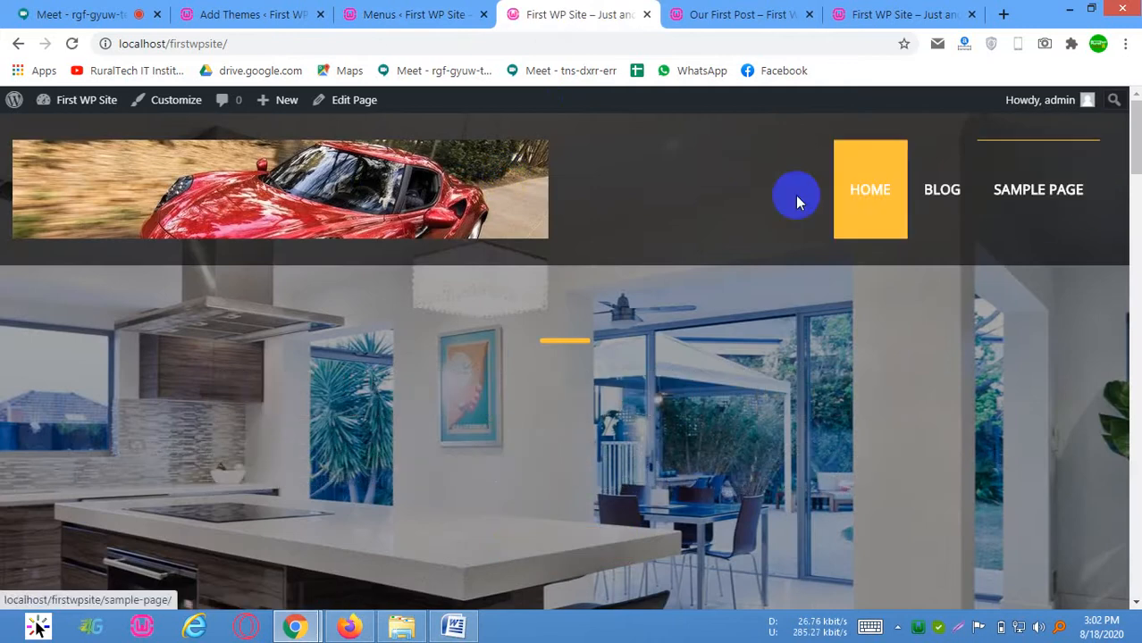
left_click(1024, 196)
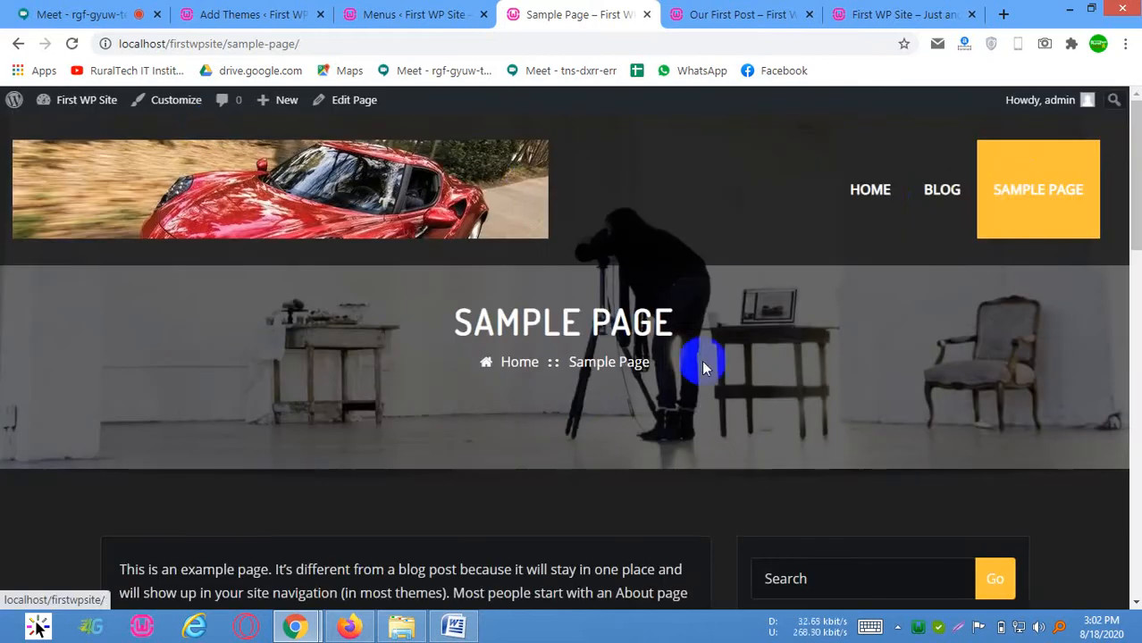
scroll(484, 389, "down", 15)
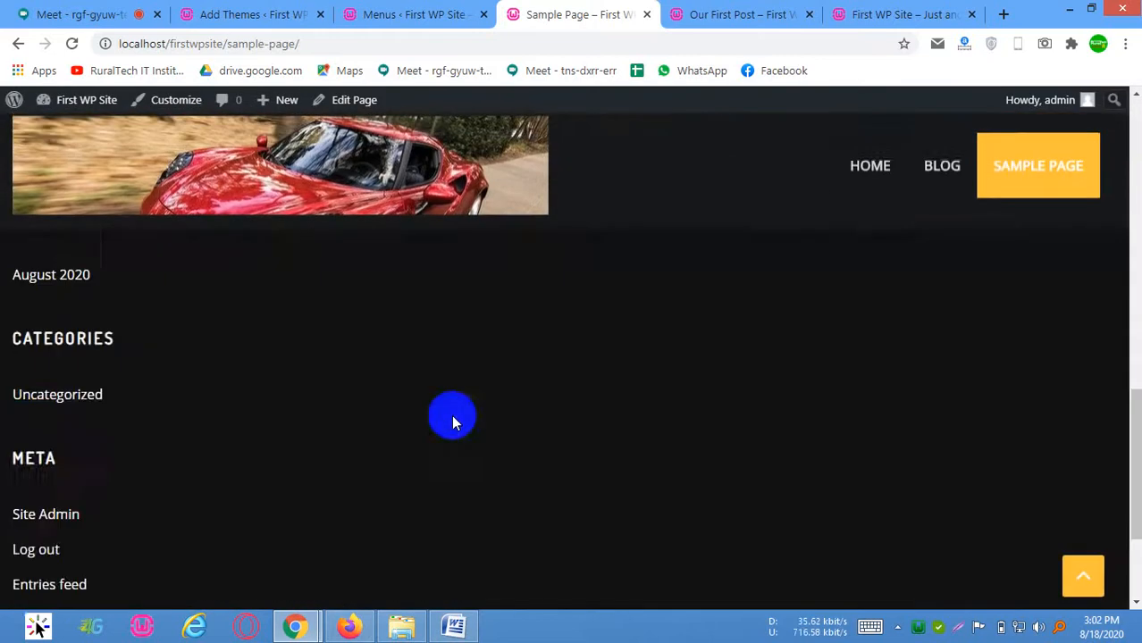
scroll(454, 413, "up", 10)
left_click(942, 179)
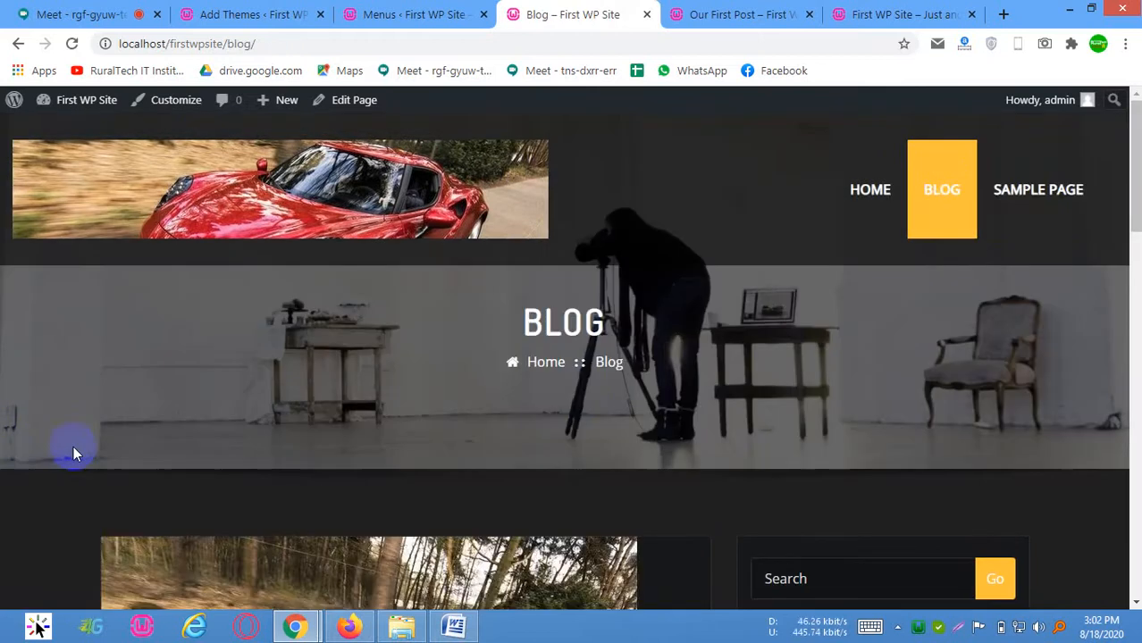
scroll(279, 451, "down", 15)
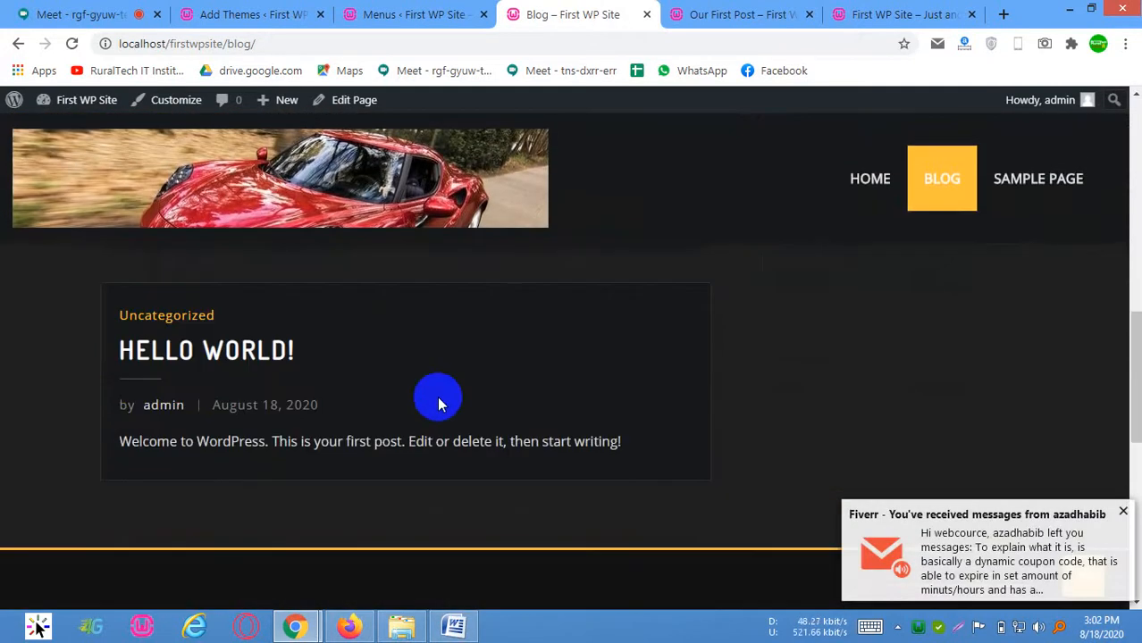
scroll(475, 409, "down", 3)
scroll(523, 408, "up", 15)
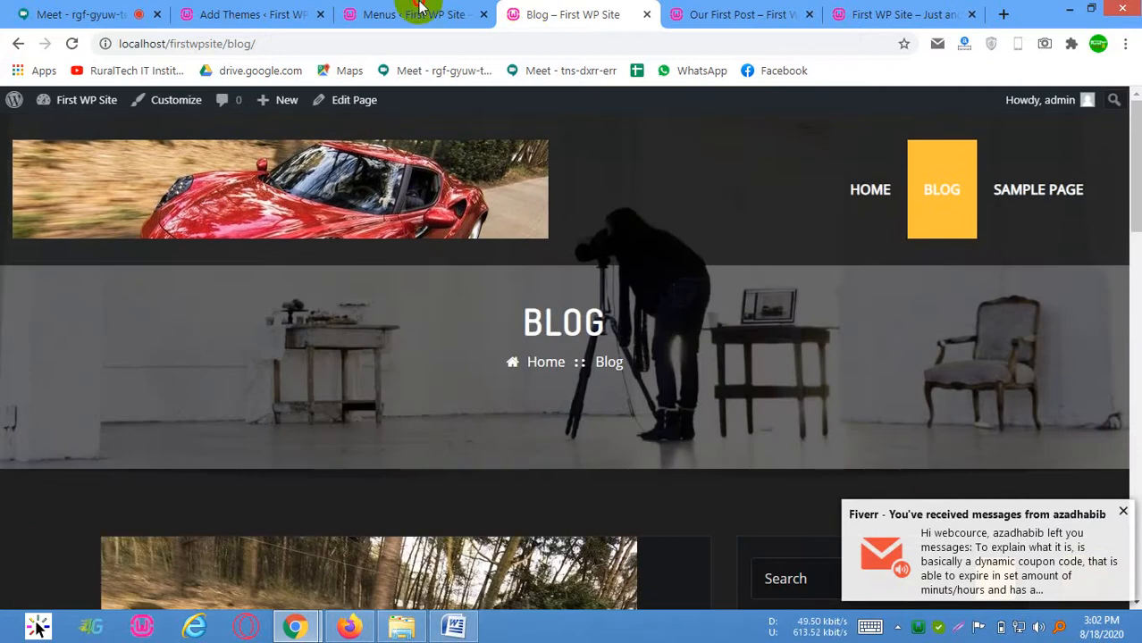
Go back to the admin tab, open the Themes screen, start adding a new theme, and list the Popular themes
left_click(418, 14)
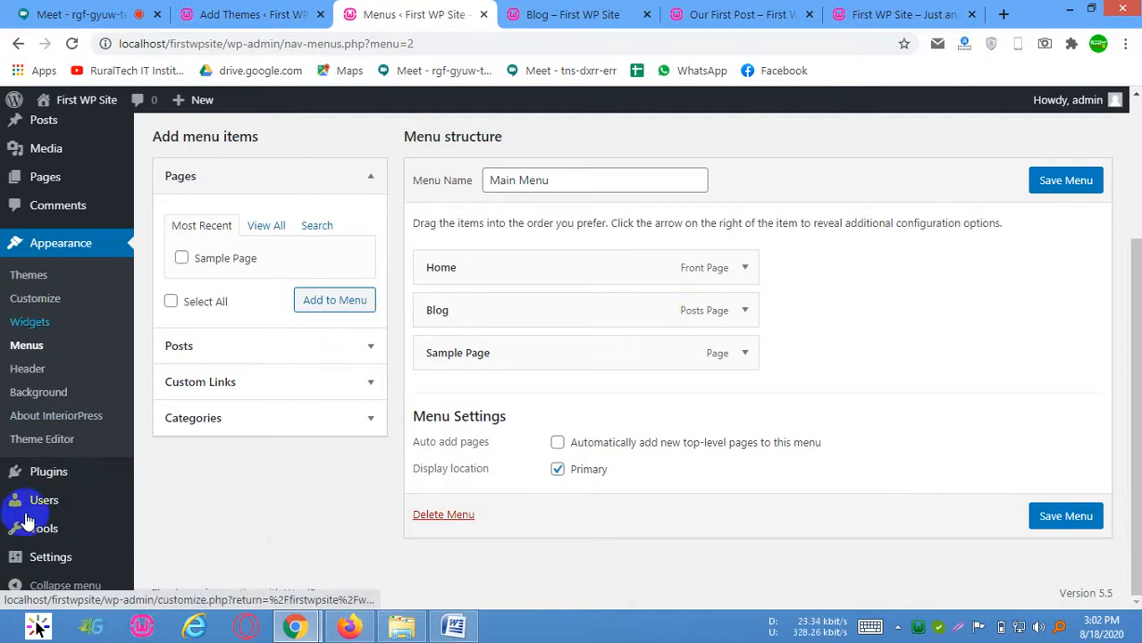
left_click(25, 278)
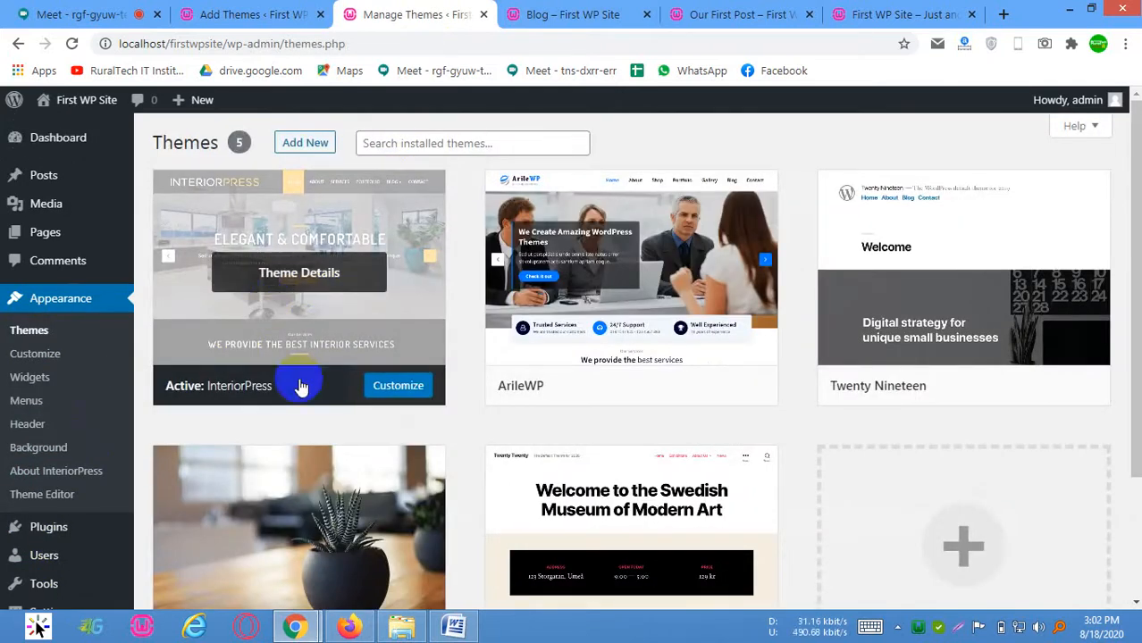
scroll(893, 366, "down", 2)
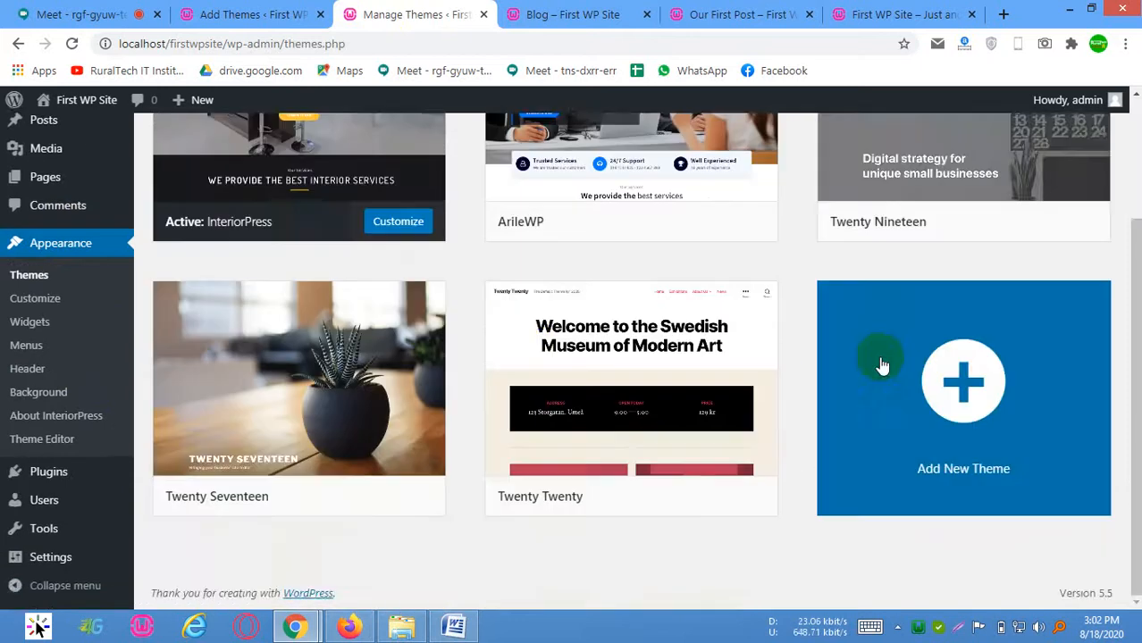
scroll(608, 312, "up", 2)
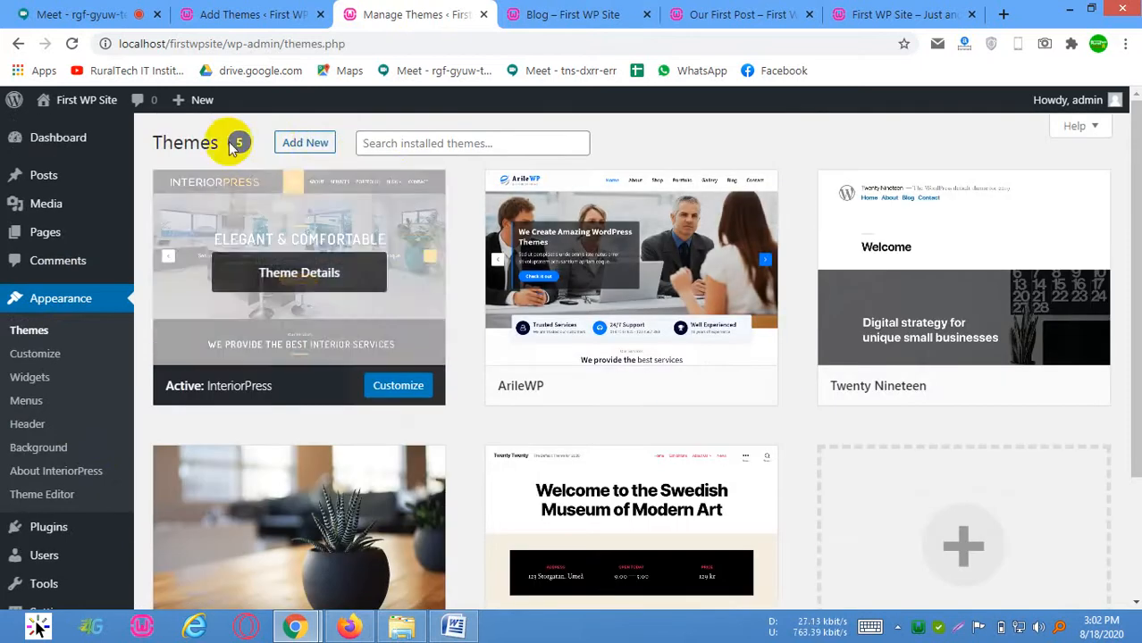
left_click(304, 143)
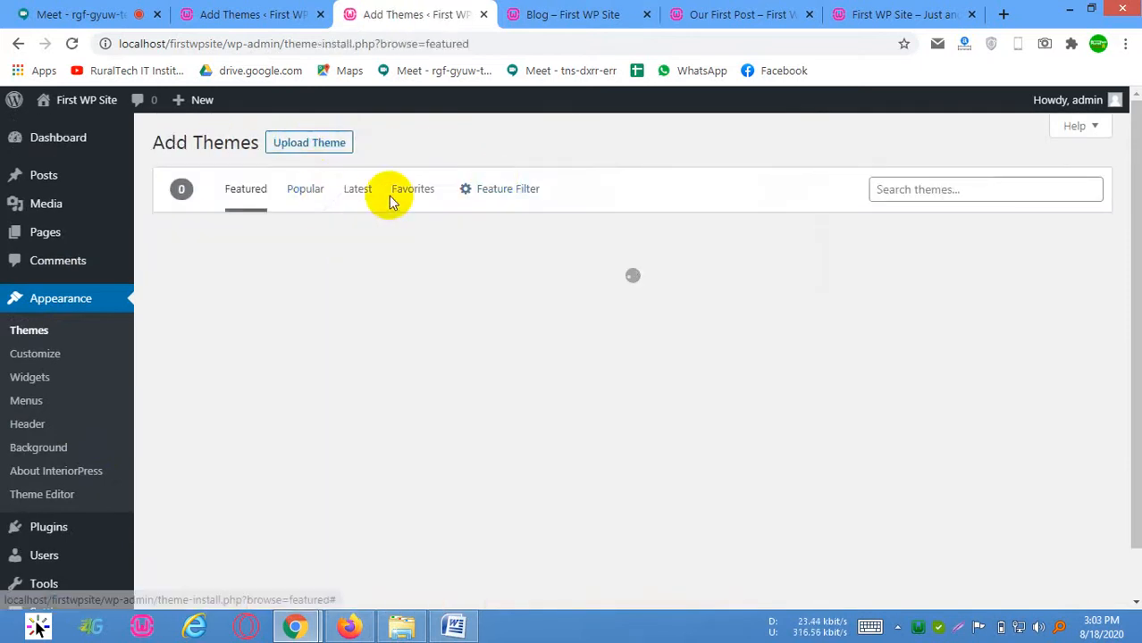
left_click(309, 190)
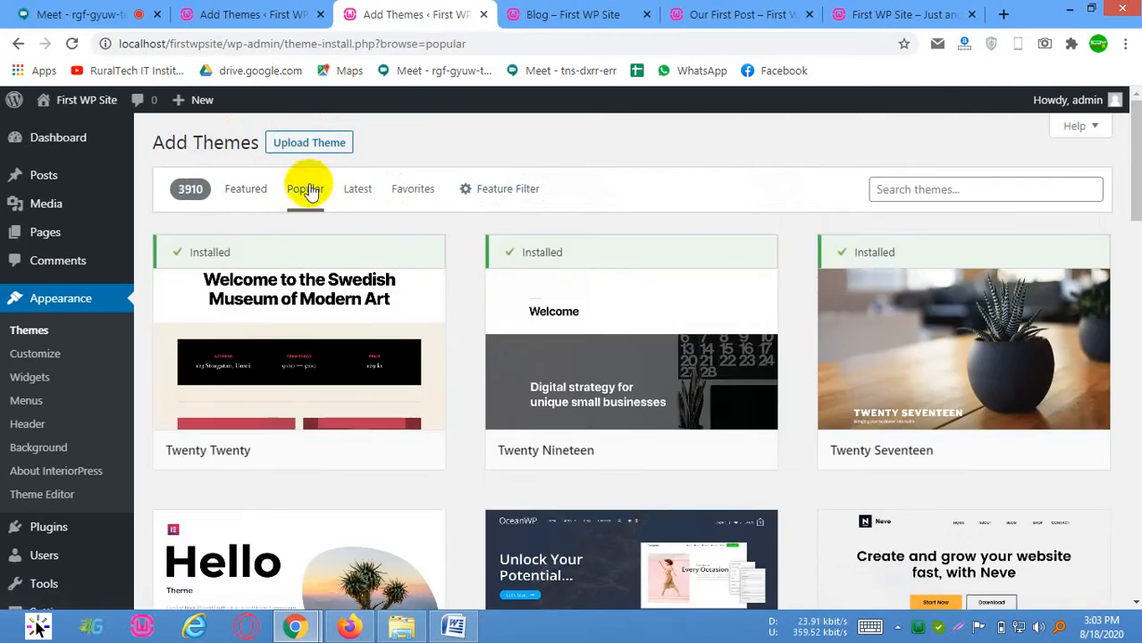
left_click(305, 193)
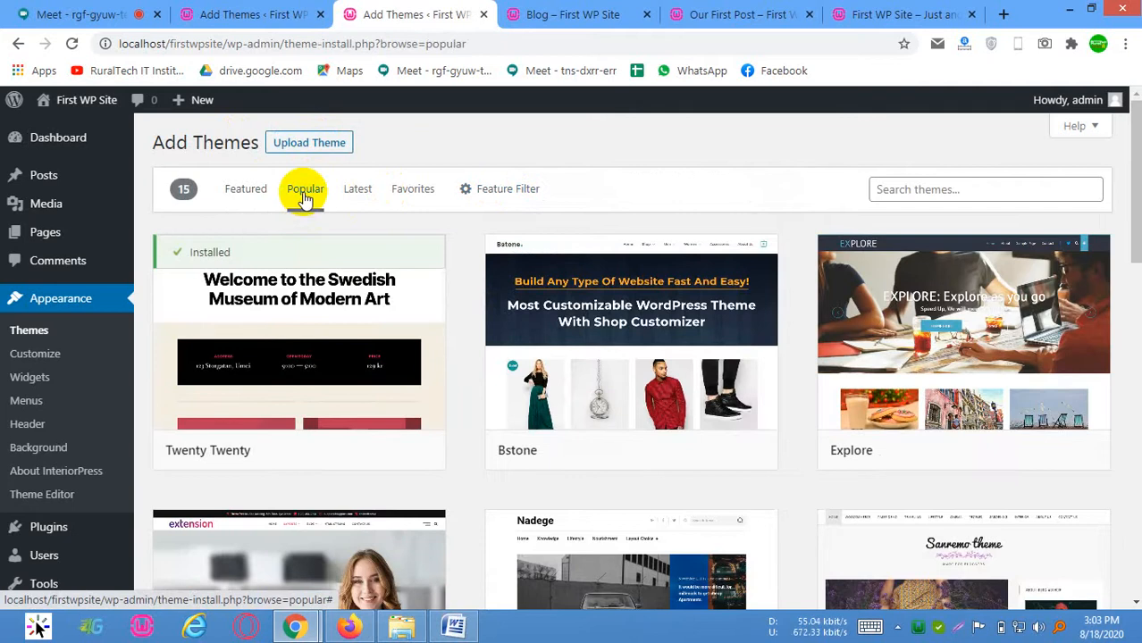
Browse the Popular theme listings for designs to install
scroll(305, 200, "down", 2)
scroll(310, 219, "down", 1)
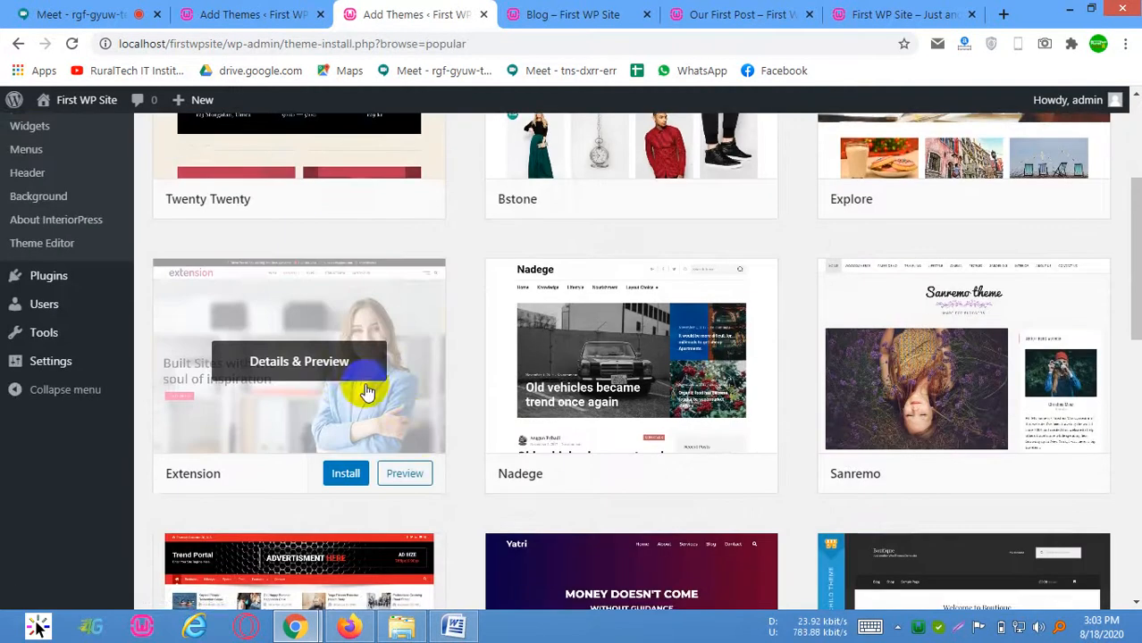
scroll(427, 429, "down", 4)
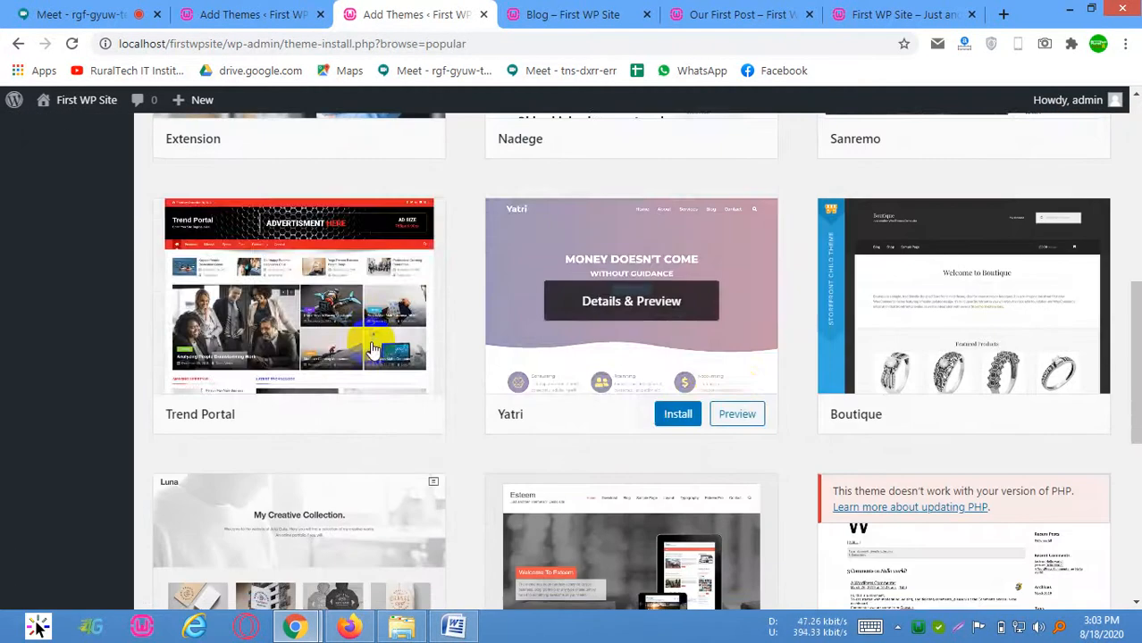
scroll(857, 365, "down", 3)
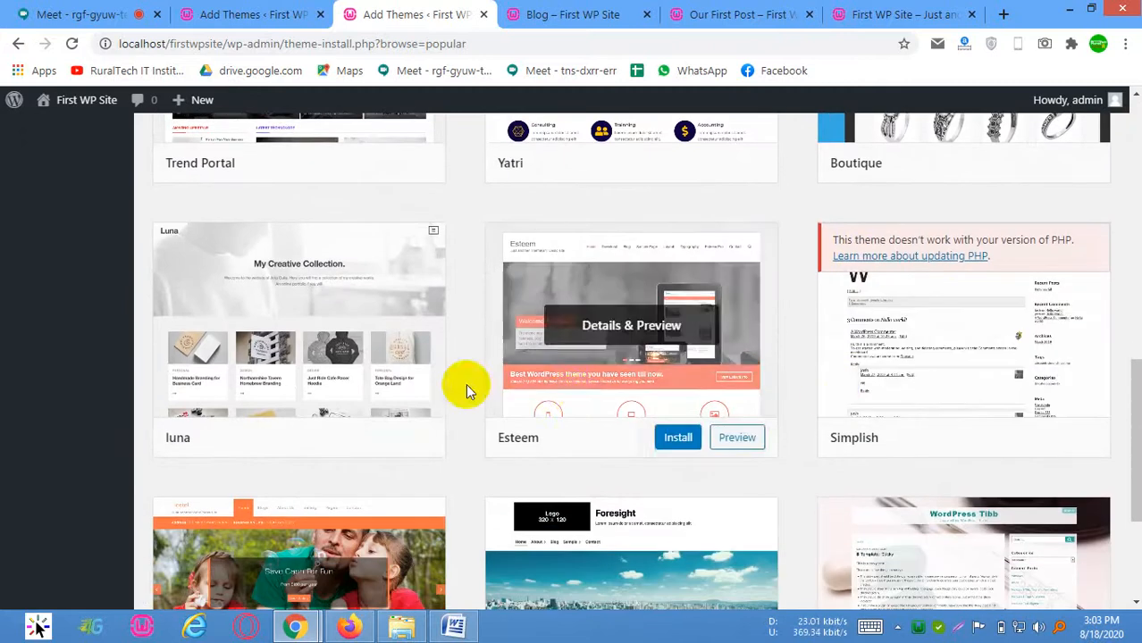
scroll(465, 393, "down", 3)
scroll(583, 439, "up", 10)
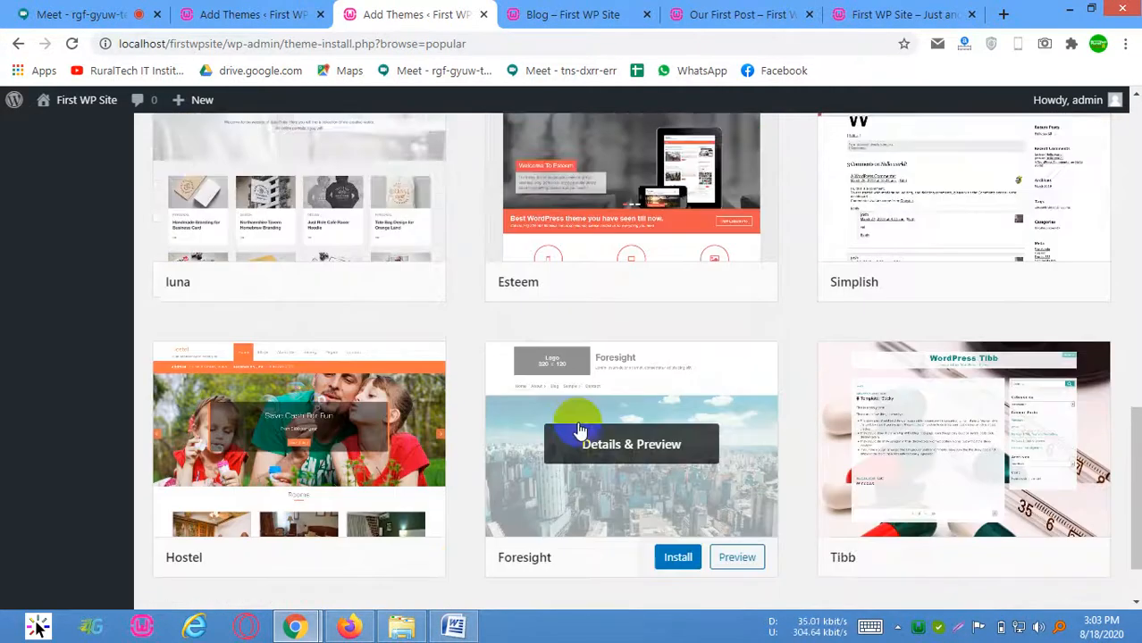
scroll(338, 338, "up", 3)
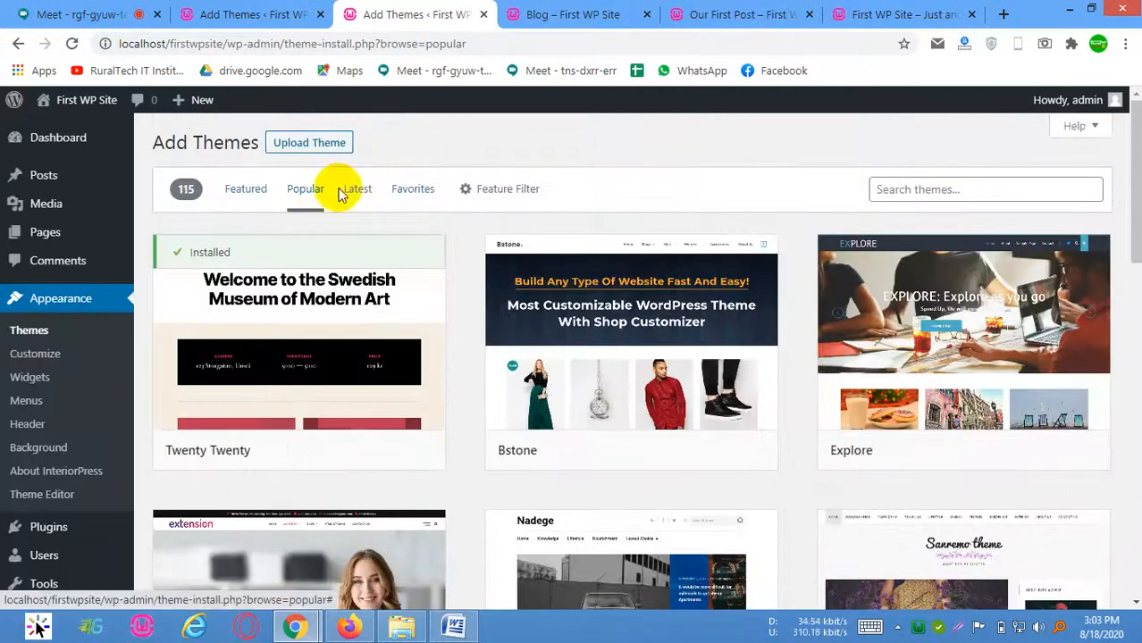
Reload the Popular themes by way of Favorites and install the OceanWP theme
left_click(397, 198)
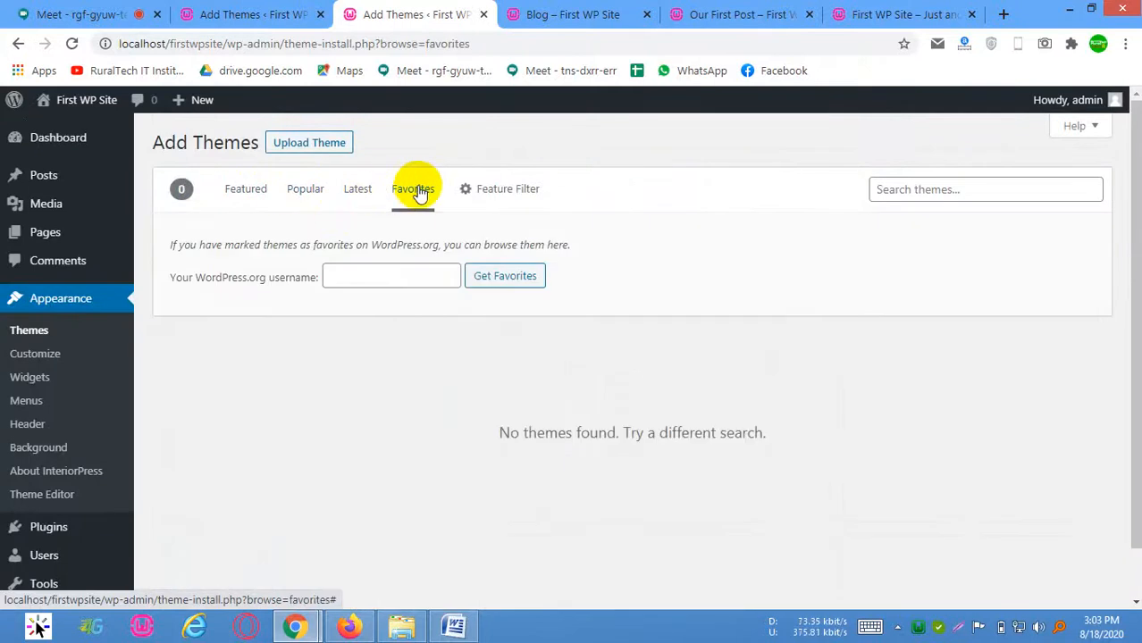
left_click(308, 191)
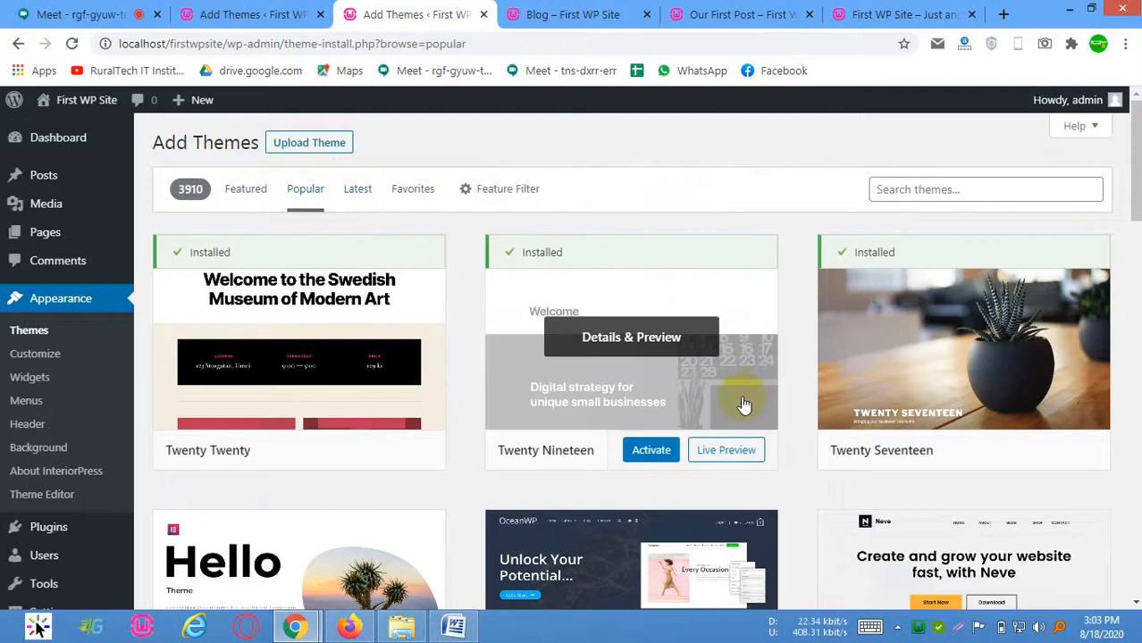
scroll(715, 405, "down", 5)
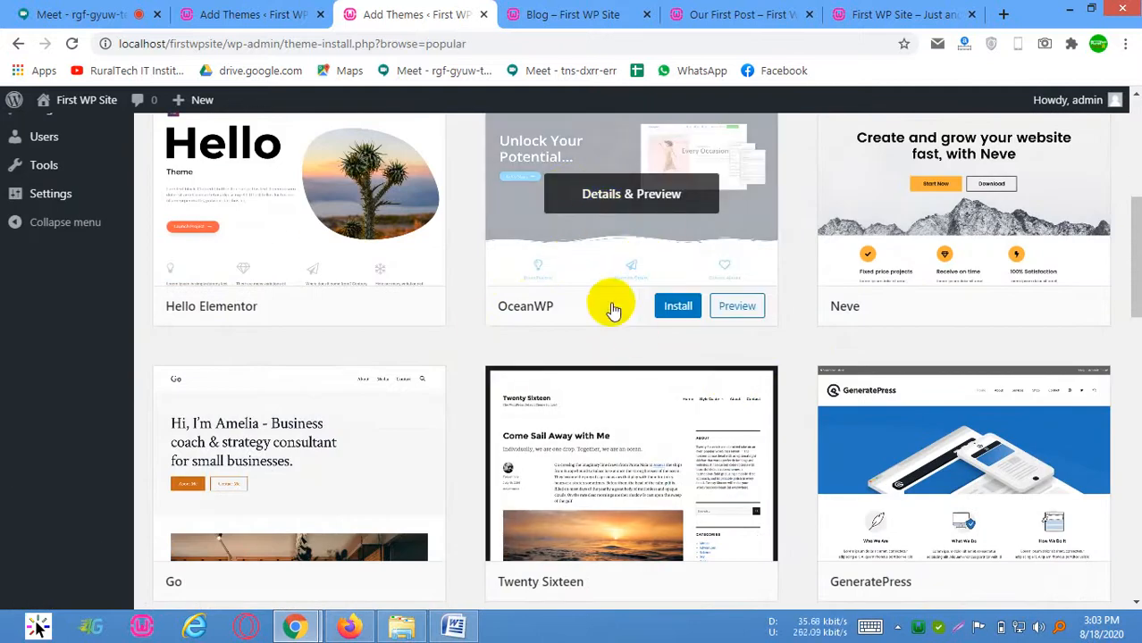
scroll(535, 311, "up", 3)
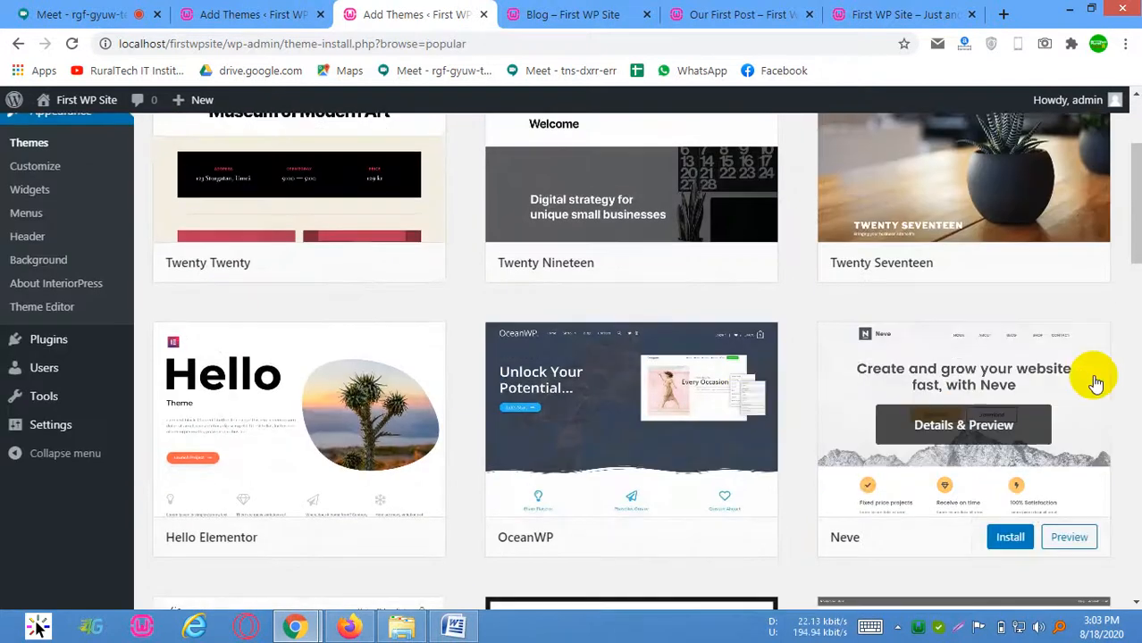
scroll(1095, 382, "down", 3)
left_click(645, 304)
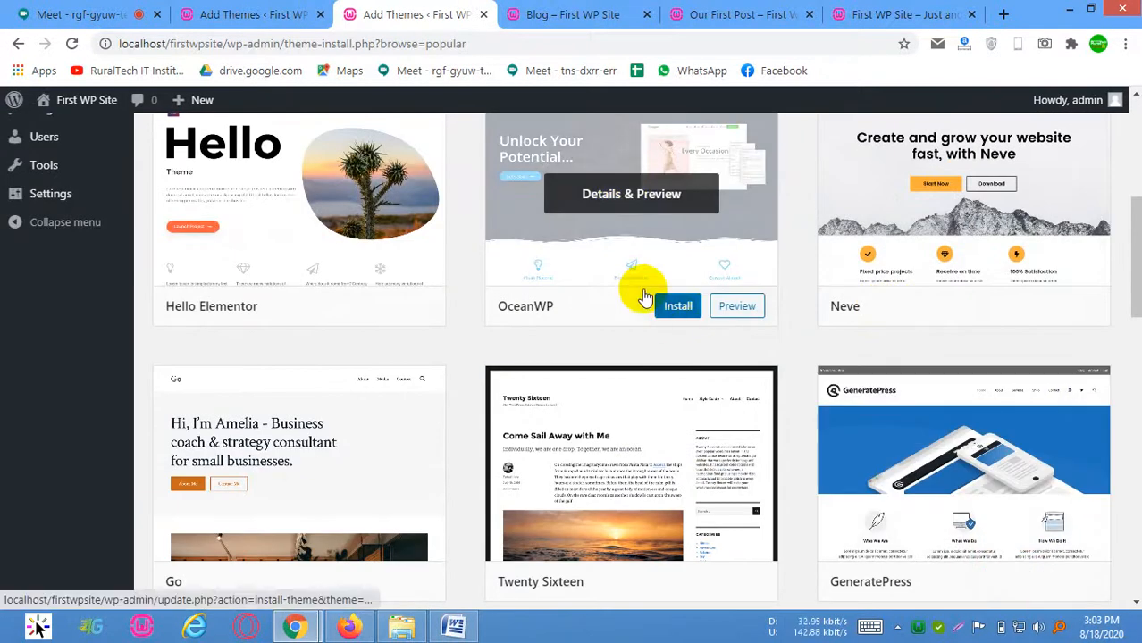
scroll(429, 314, "down", 4)
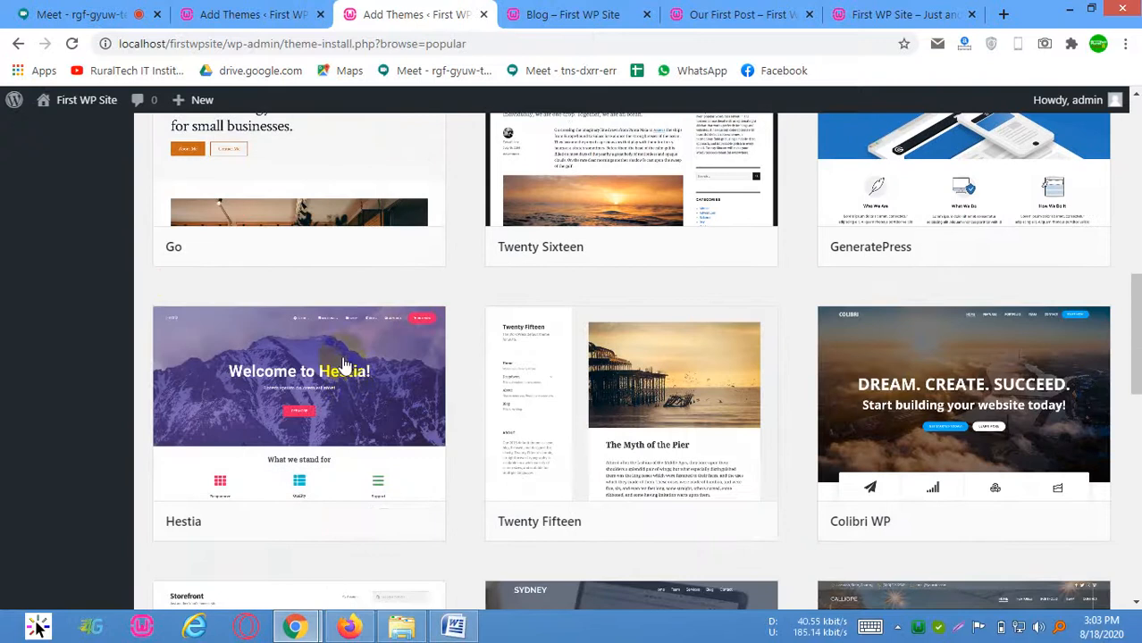
scroll(410, 321, "down", 1)
scroll(446, 381, "down", 1)
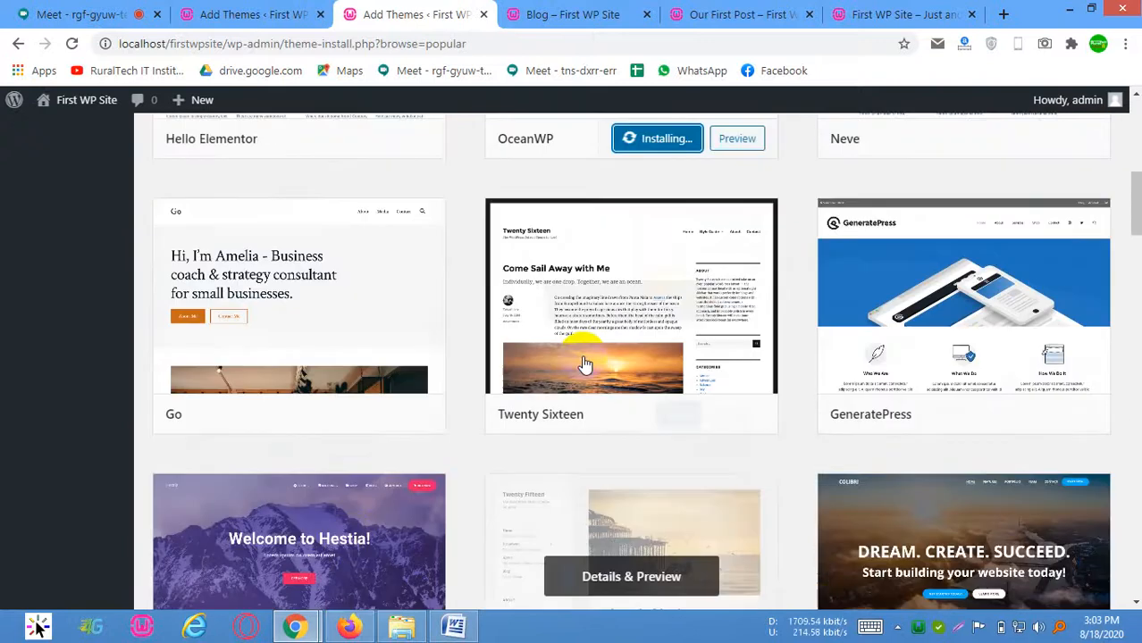
scroll(580, 362, "up", 3)
scroll(632, 350, "up", 2)
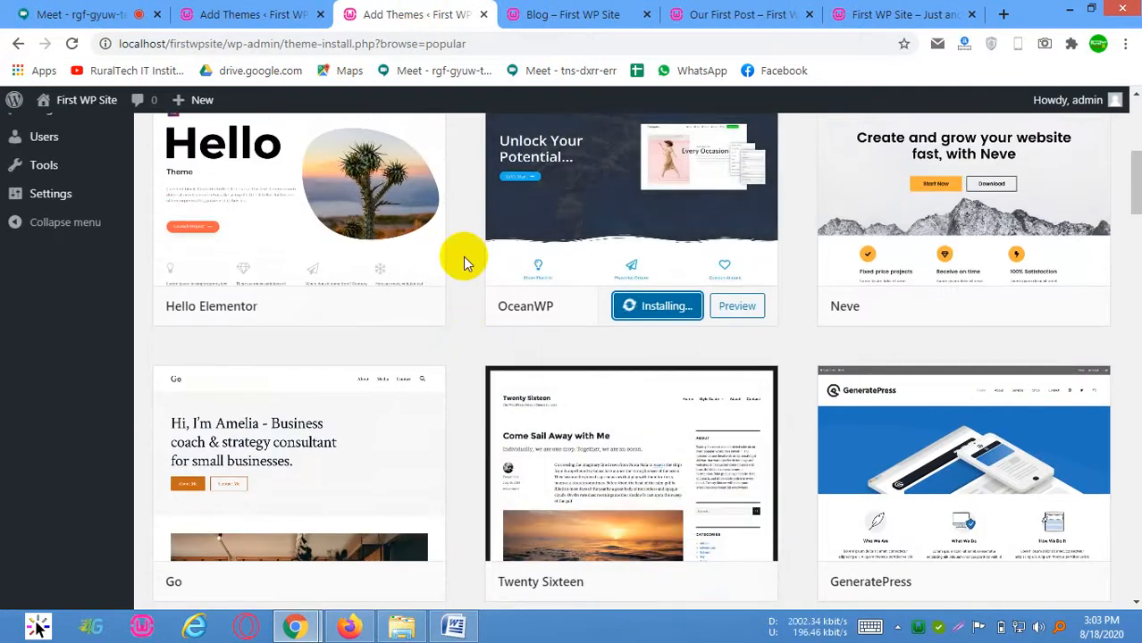
scroll(219, 167, "up", 1)
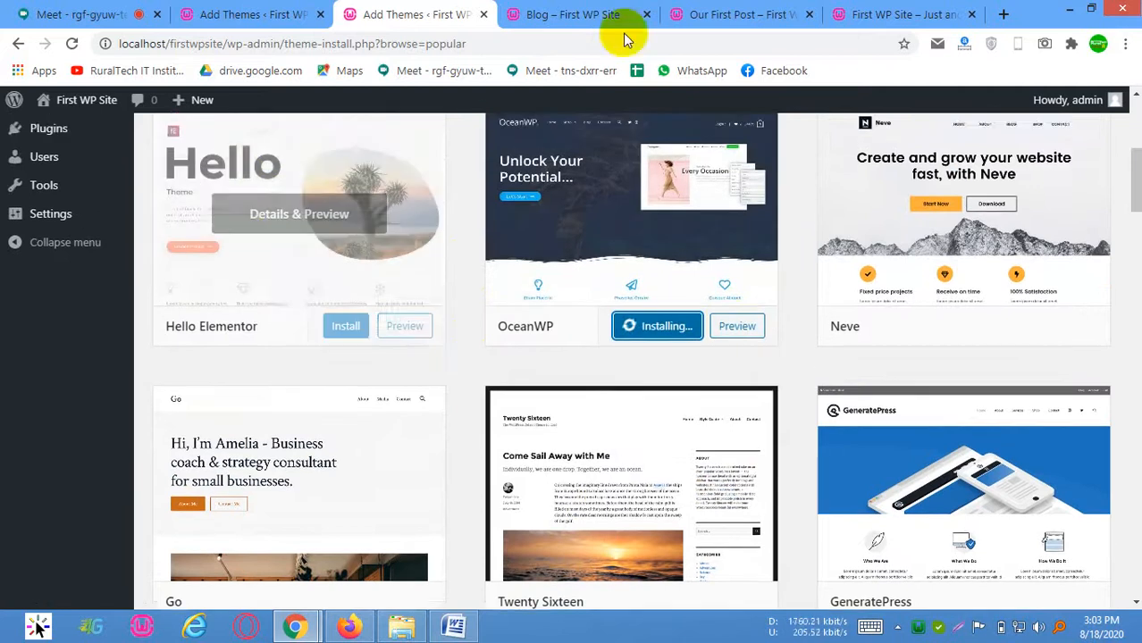
scroll(165, 169, "up", 4)
mouse_move(85, 103)
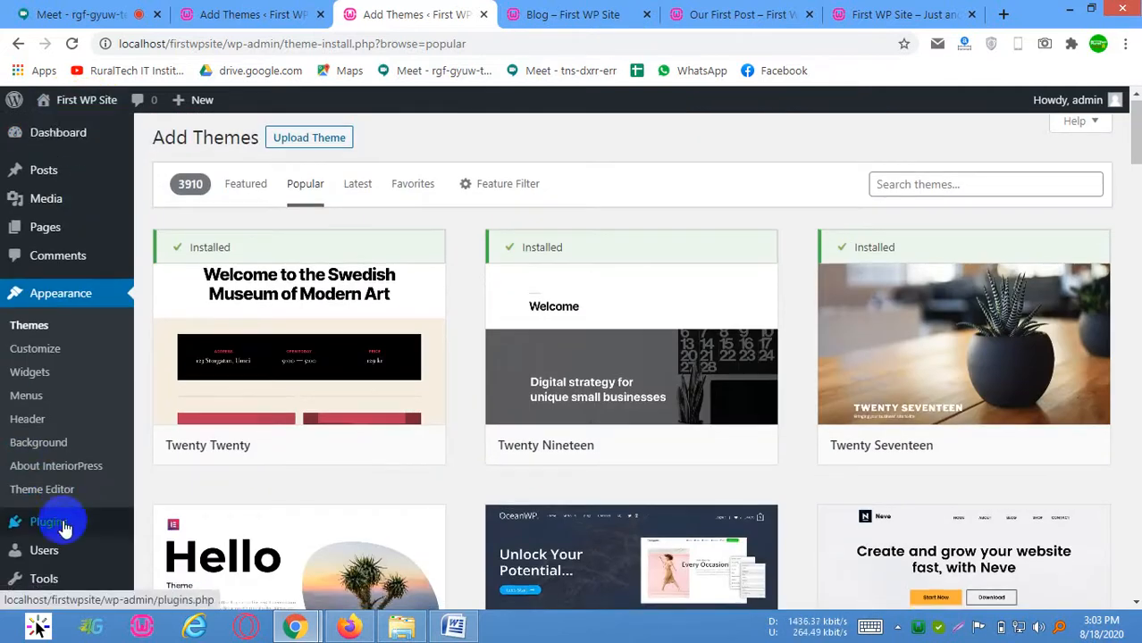
scroll(64, 525, "down", 1)
mouse_move(68, 529)
mouse_move(101, 517)
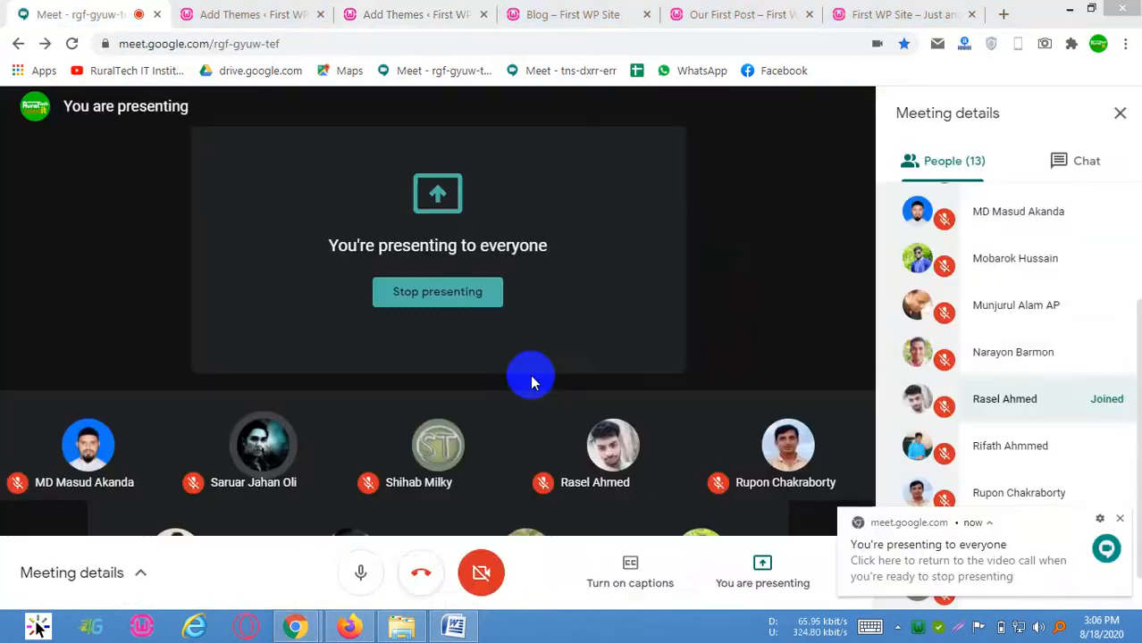
Return to the Add Themes tab, activate the OceanWP theme, and open the installation page for its recommended plugins
left_click(422, 13)
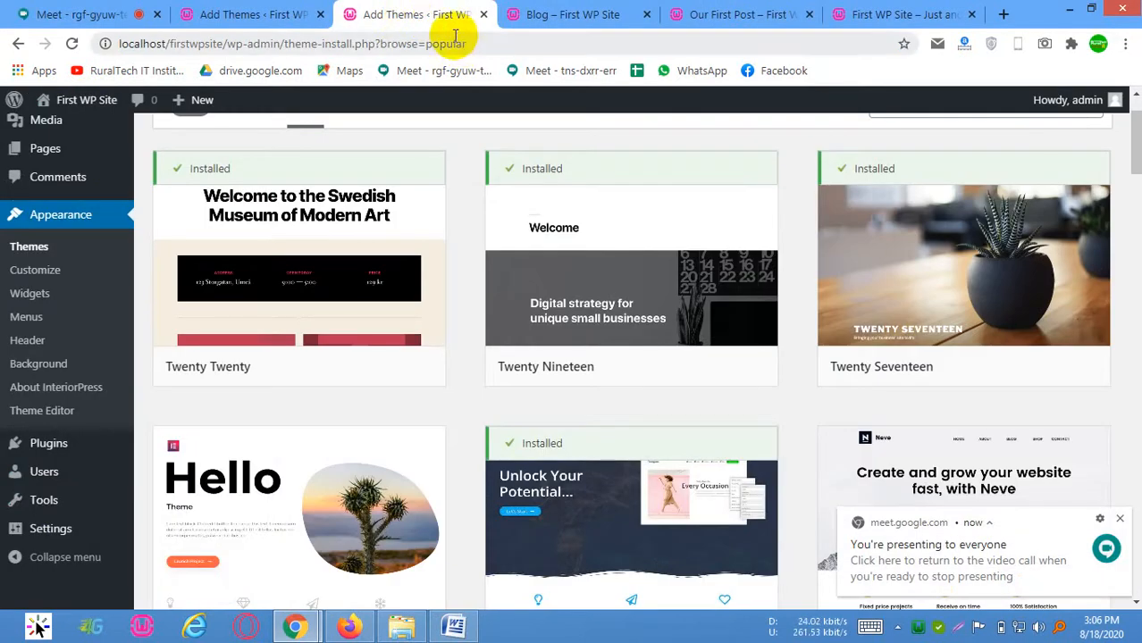
scroll(472, 152, "down", 2)
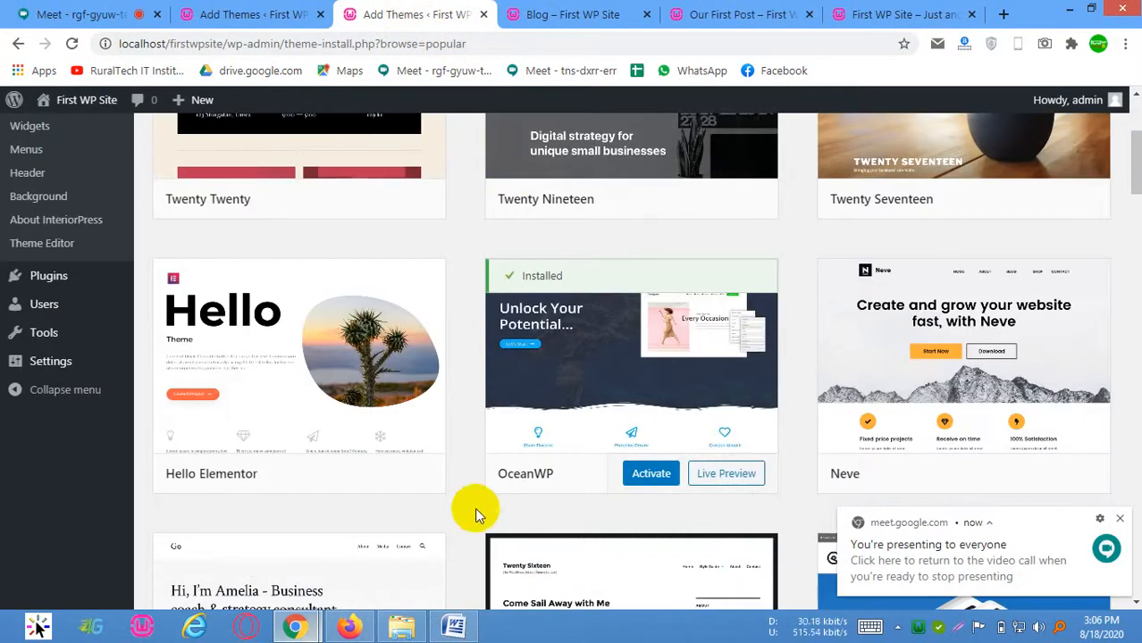
left_click(655, 473)
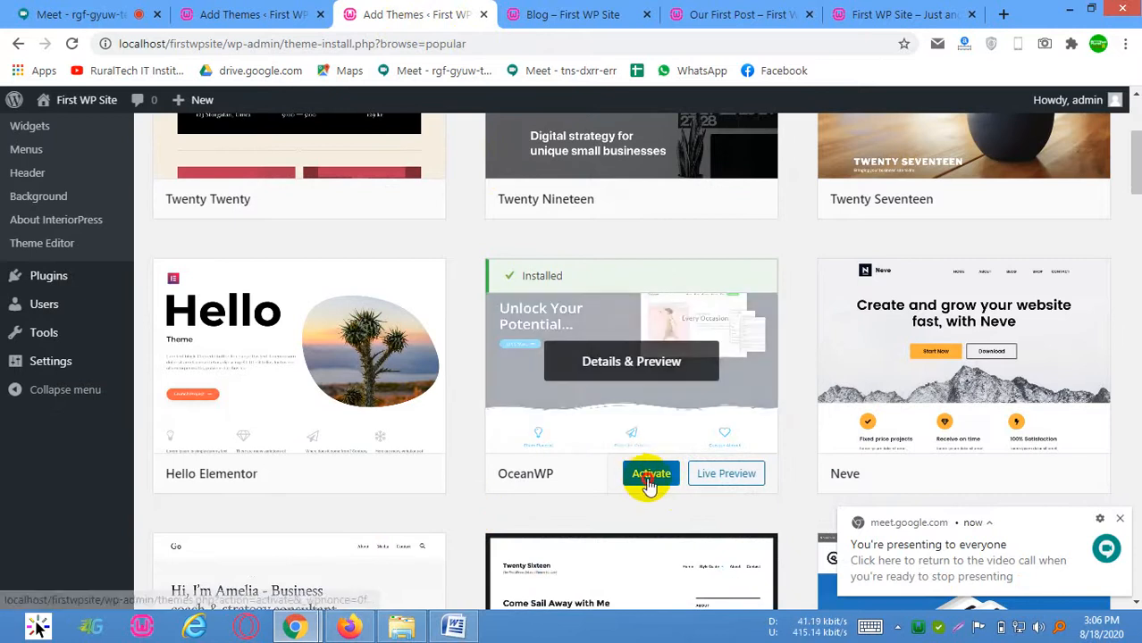
left_click(655, 473)
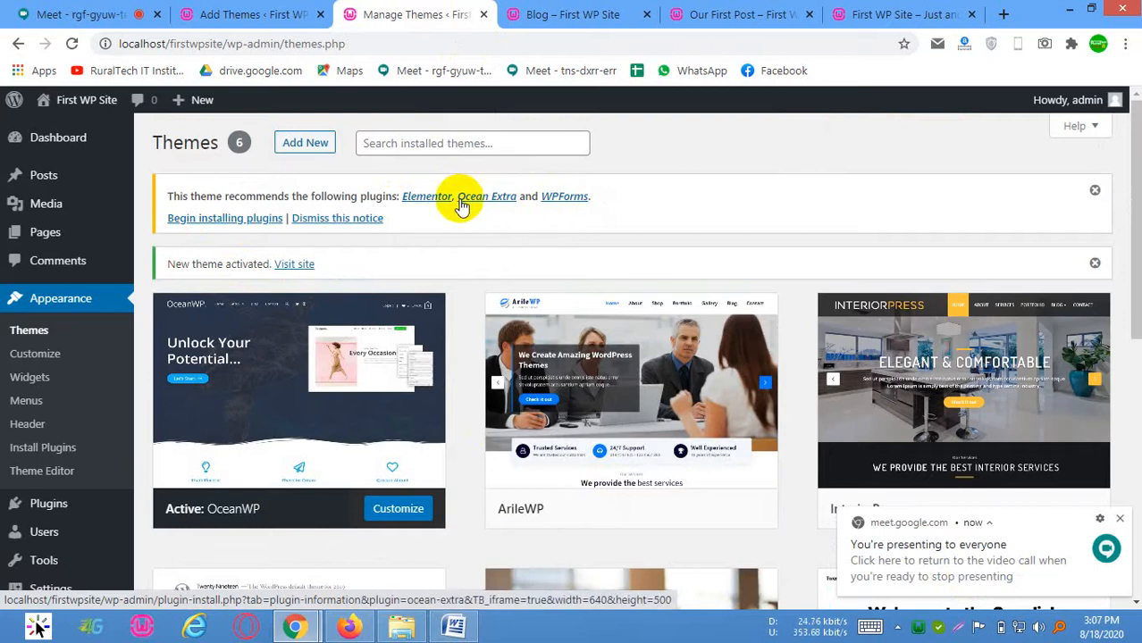
left_click(230, 223)
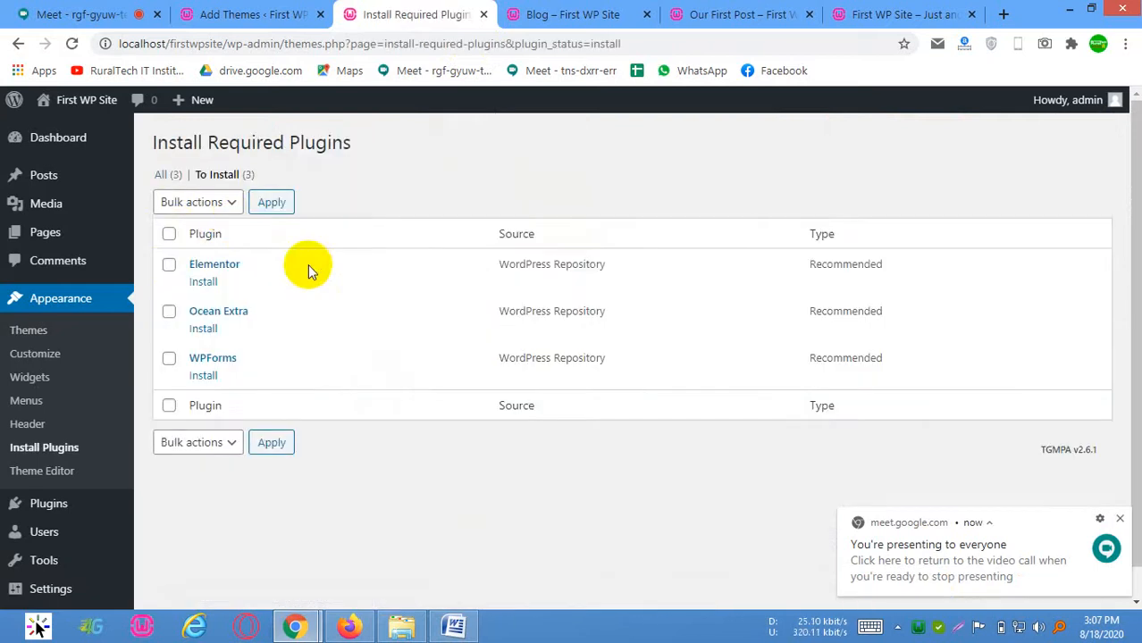
Bulk install all three recommended plugins: Elementor, Ocean Extra and WPForms
left_click(171, 234)
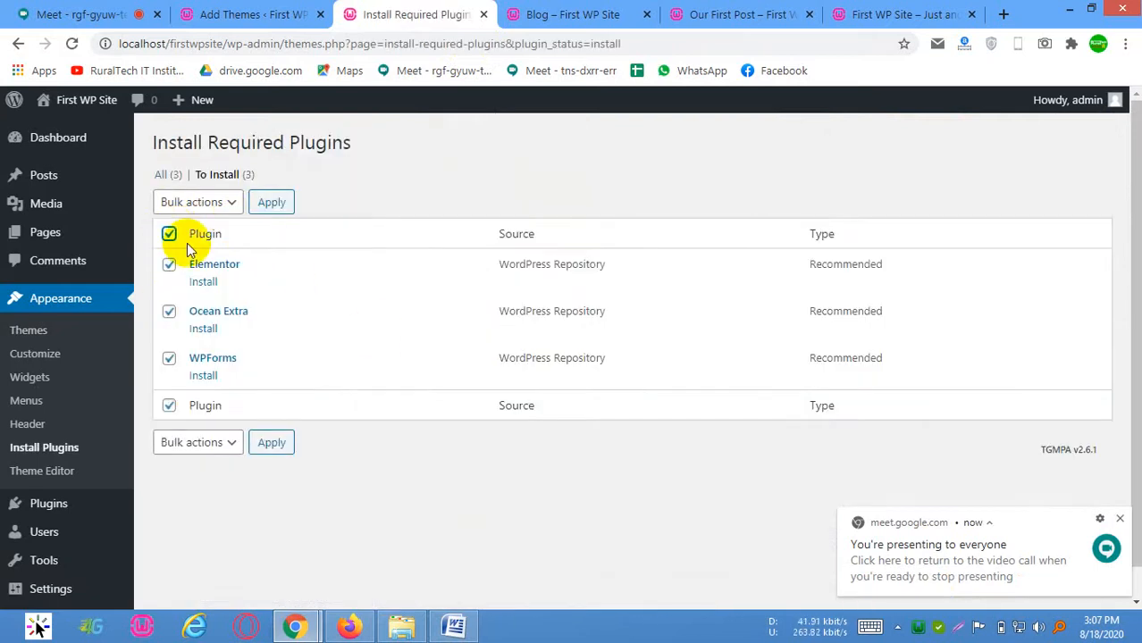
left_click(207, 203)
left_click(207, 245)
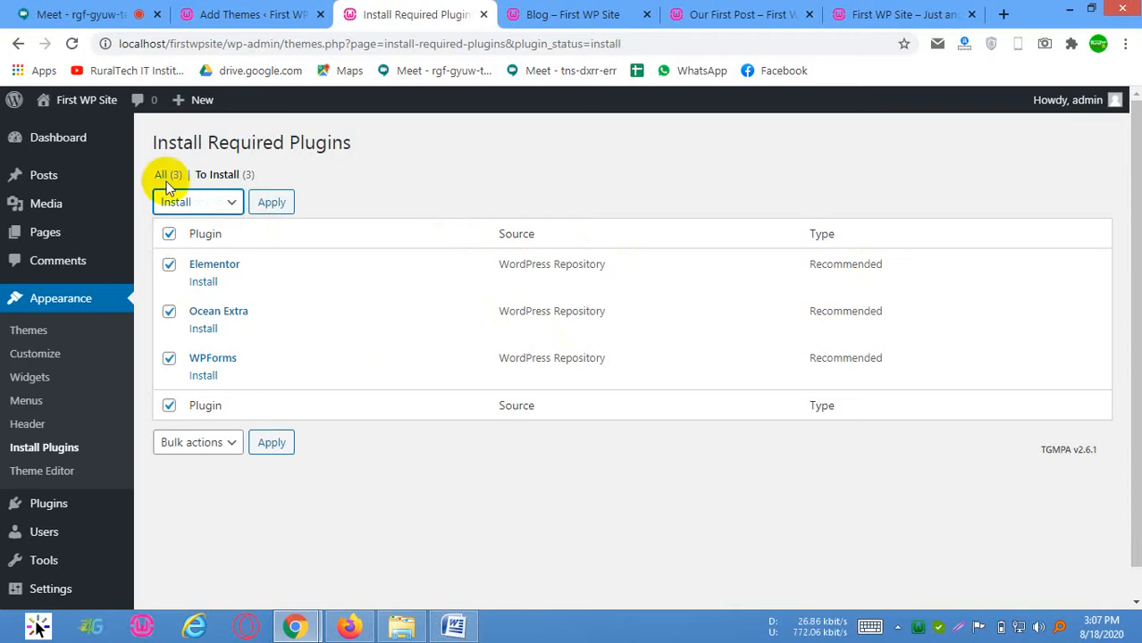
left_click(271, 203)
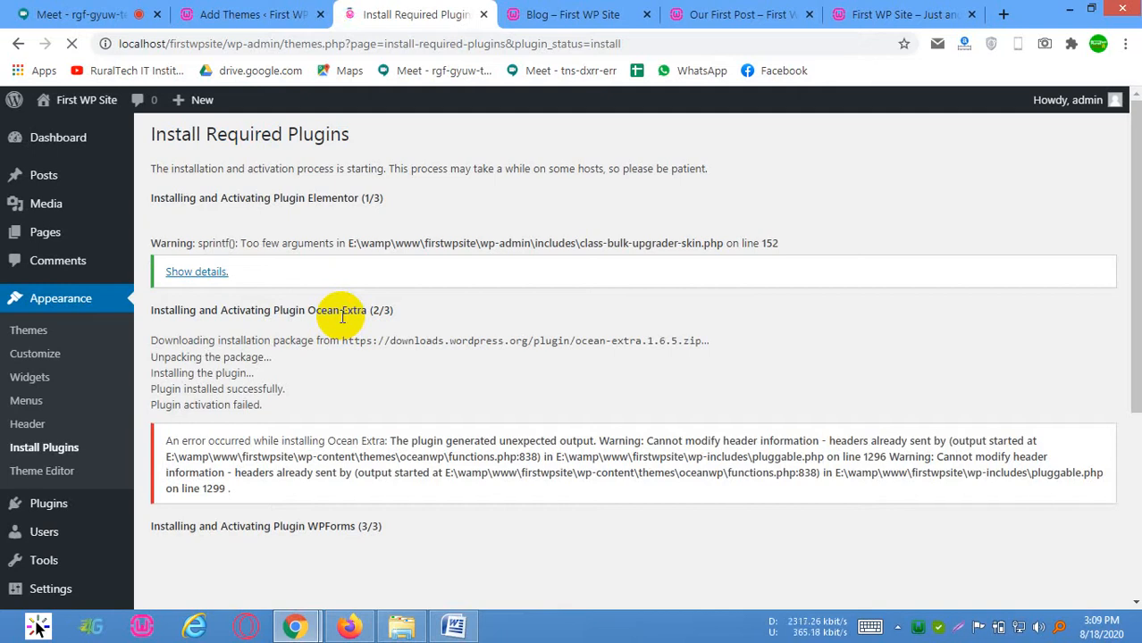
Examine the installation log, highlighting the Ocean Extra package's download address
scroll(400, 389, "down", 1)
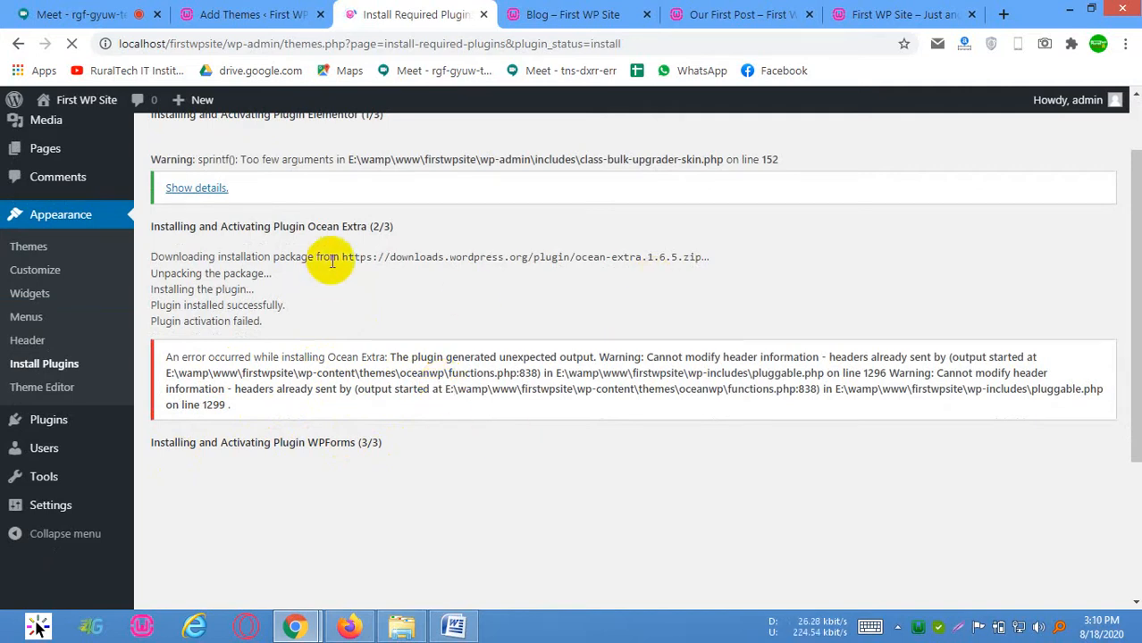
left_click_drag(340, 258, 702, 260)
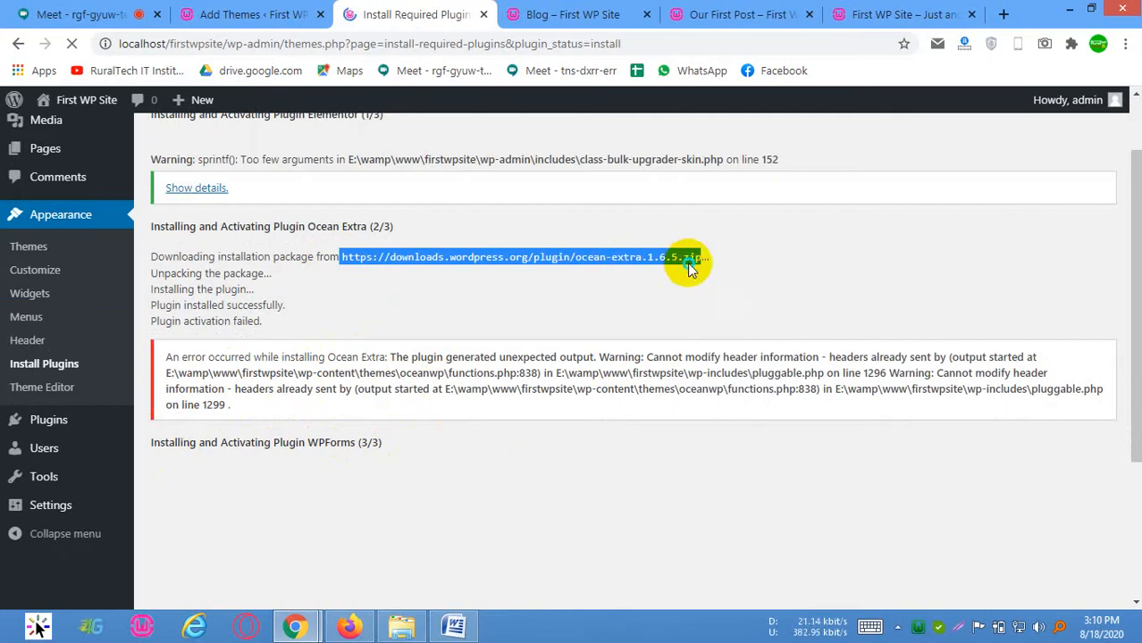
right_click(679, 261)
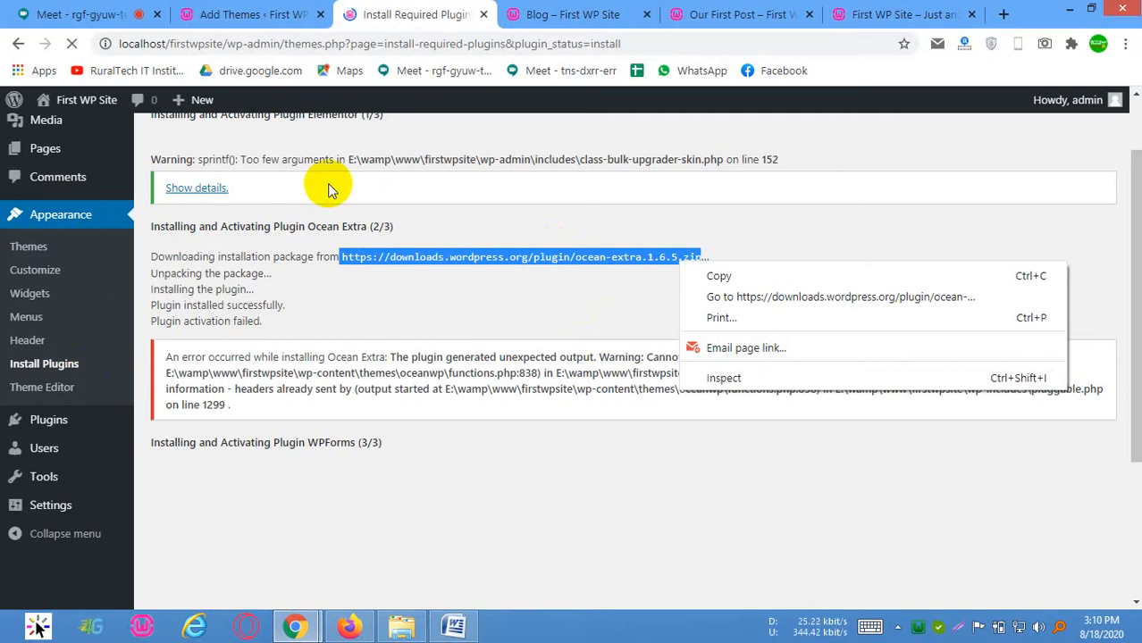
left_click(441, 18)
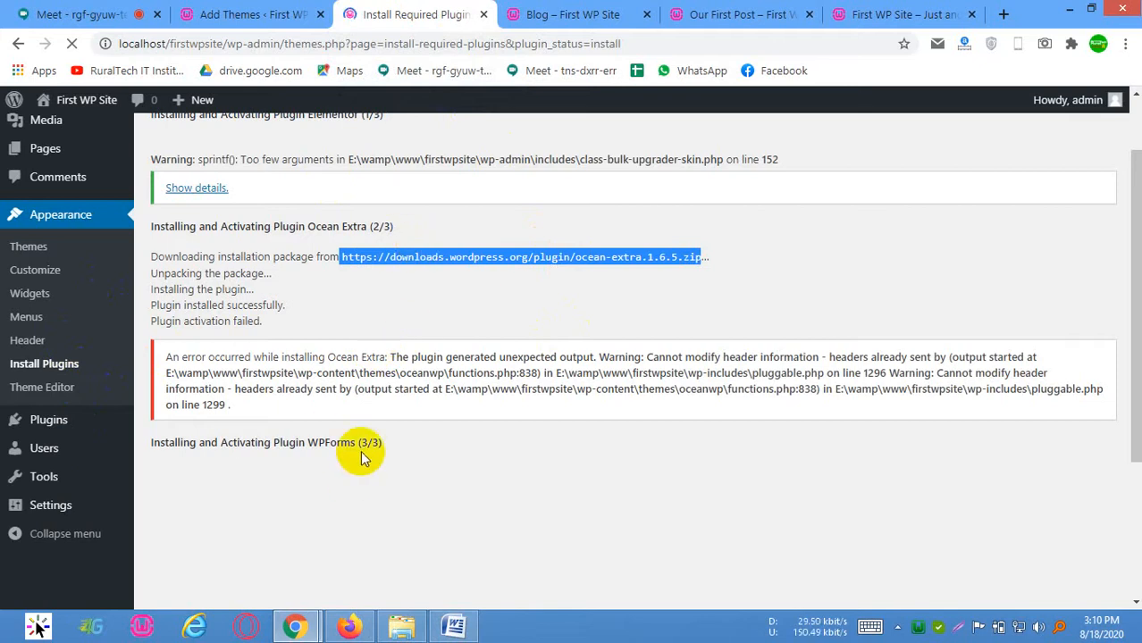
scroll(360, 445, "down", 1)
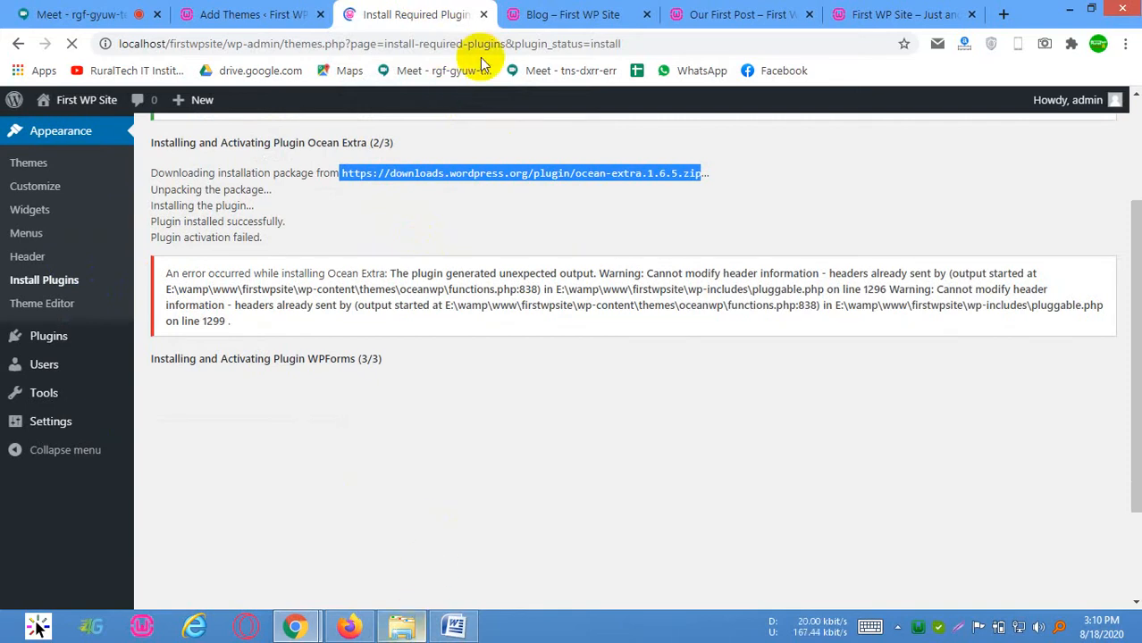
Switch to File Explorer, look into the plugins folder inside firstwpsite's wp-content, and return to wp-content
left_click(403, 626)
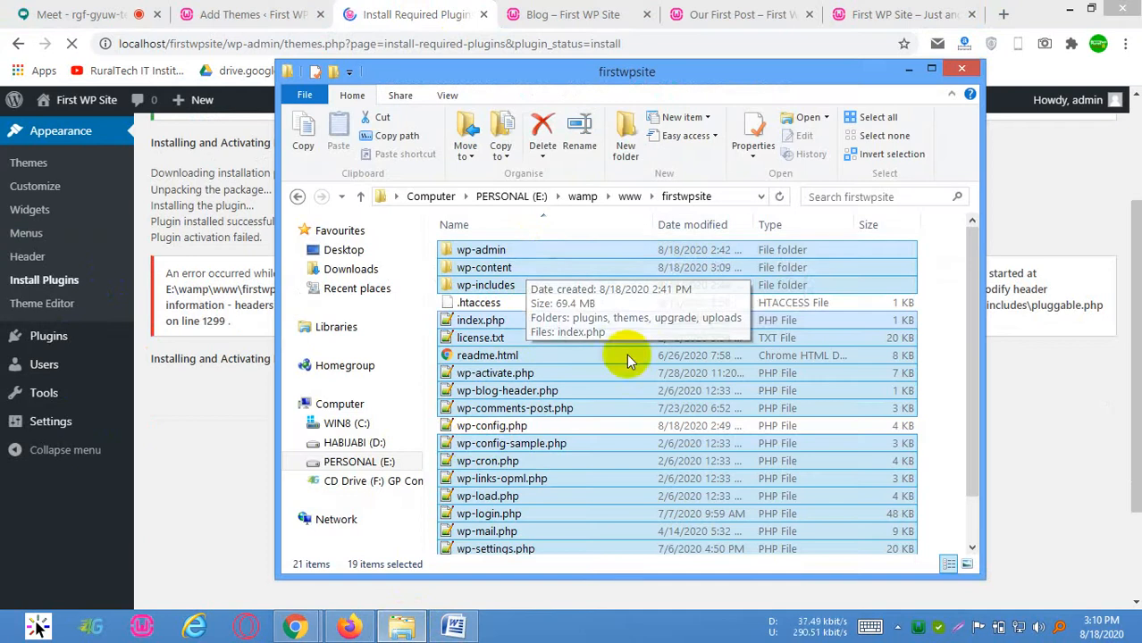
scroll(541, 489, "down", 1)
scroll(540, 489, "up", 1)
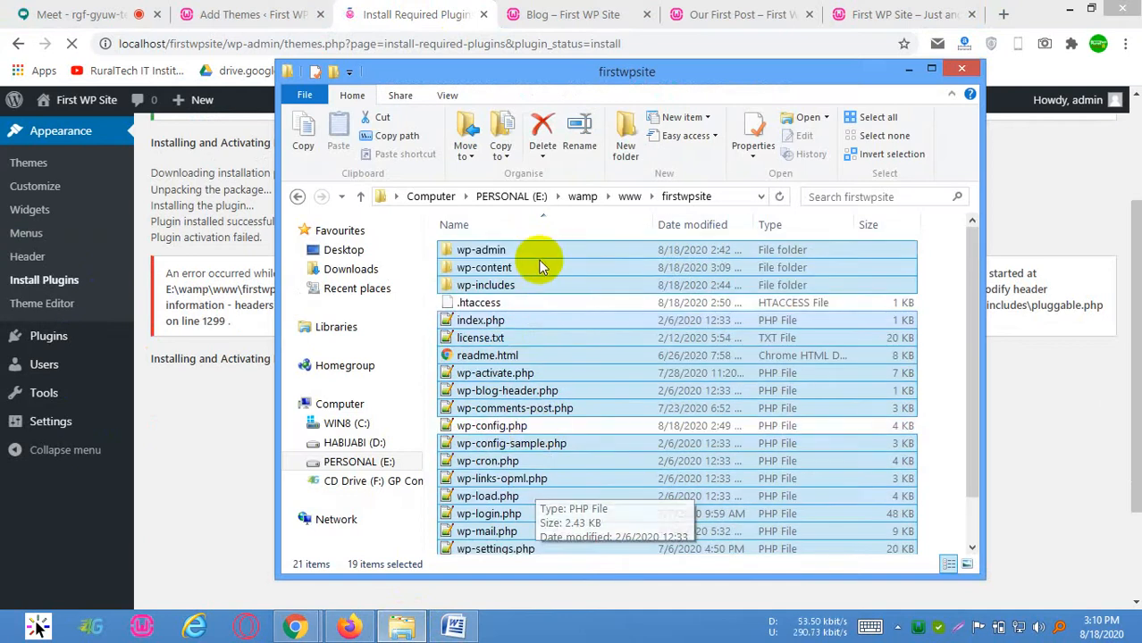
left_click(948, 324)
left_click(481, 271)
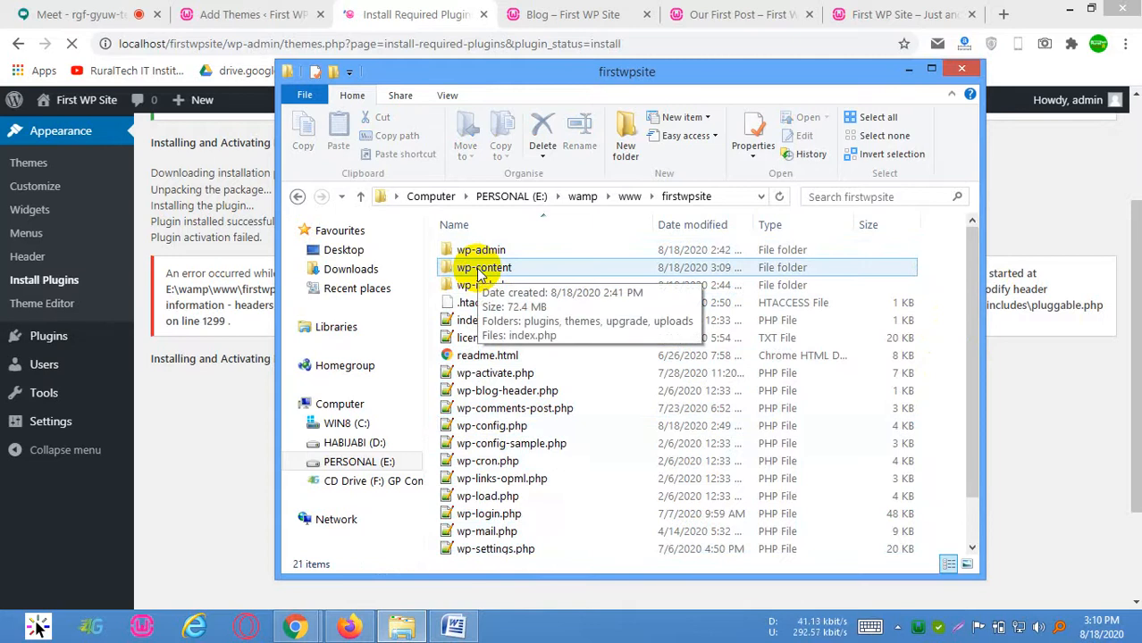
double_click(481, 270)
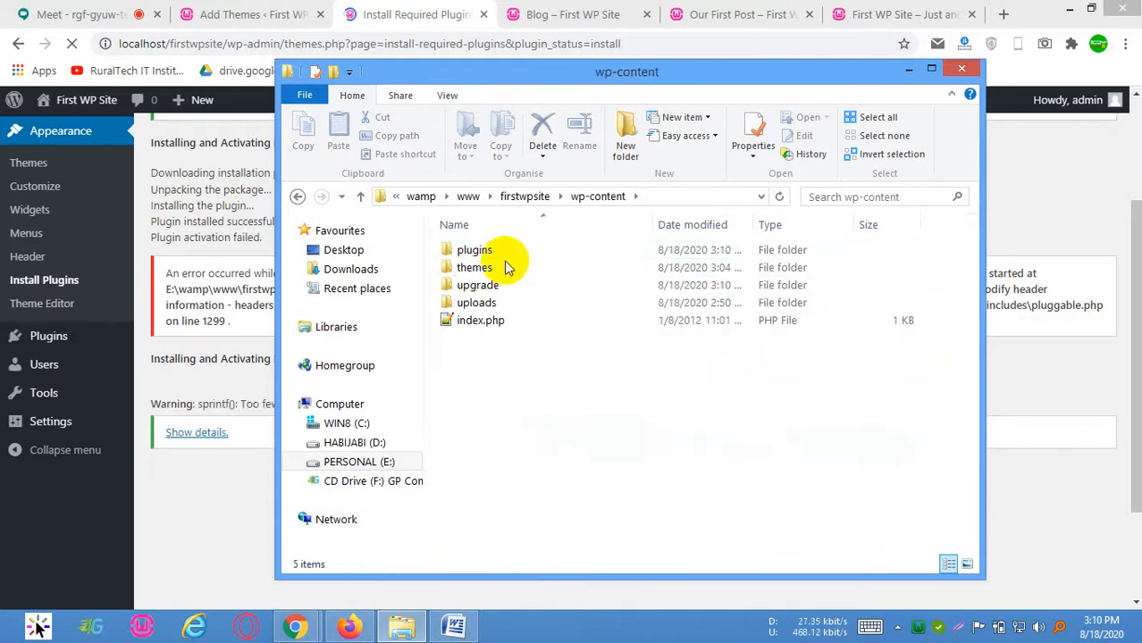
double_click(496, 253)
left_click(597, 196)
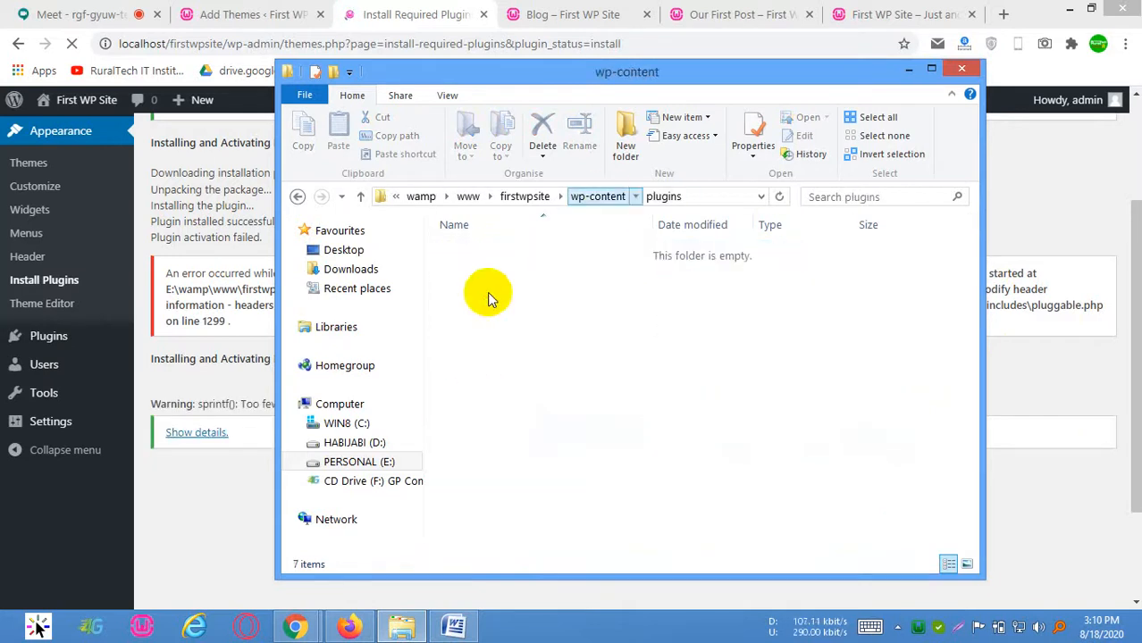
Open the themes folder and inspect the oceanwp and arilewp theme folders
double_click(471, 269)
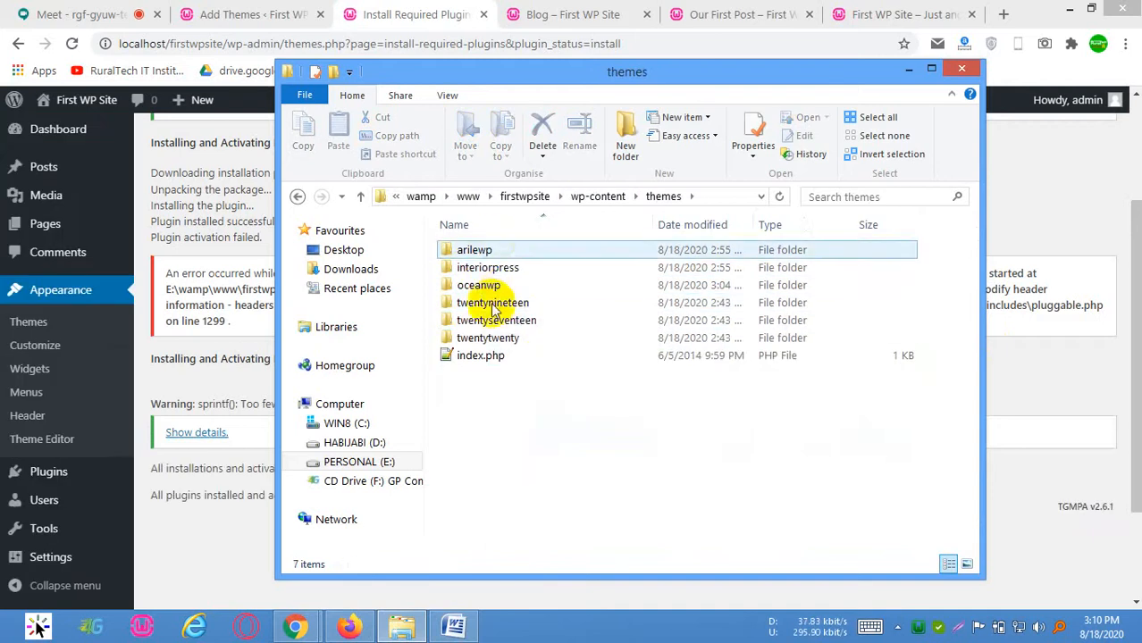
mouse_move(492, 272)
left_mouse_down()
mouse_move(500, 284)
mouse_move(502, 269)
left_mouse_up()
left_click(487, 286)
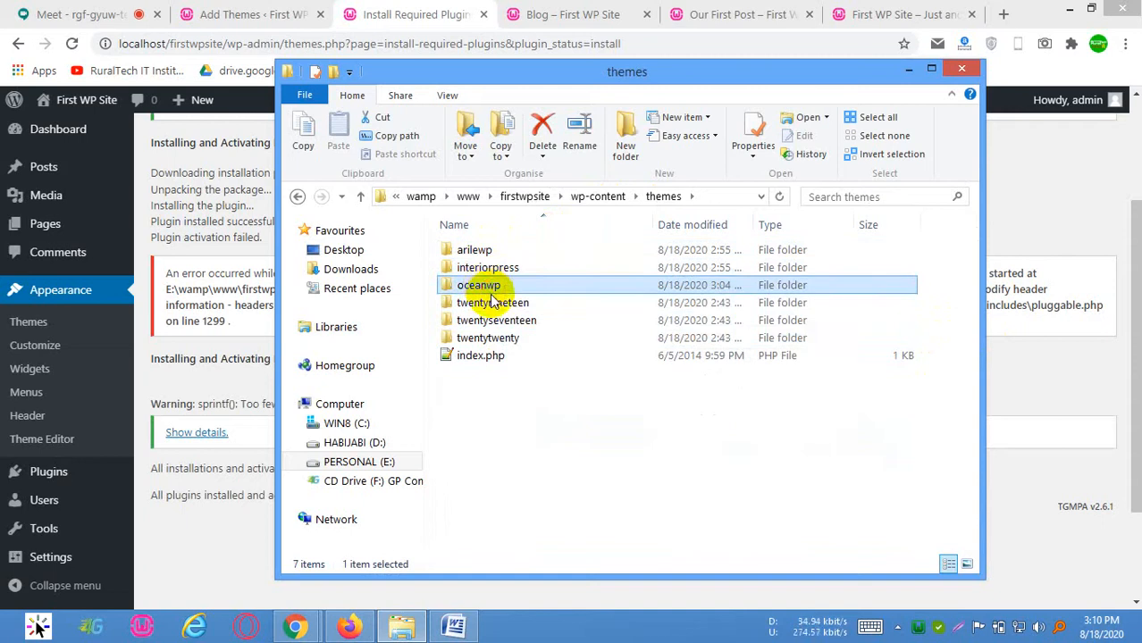
left_click_drag(935, 302, 833, 349)
left_click(636, 381)
left_click(518, 253)
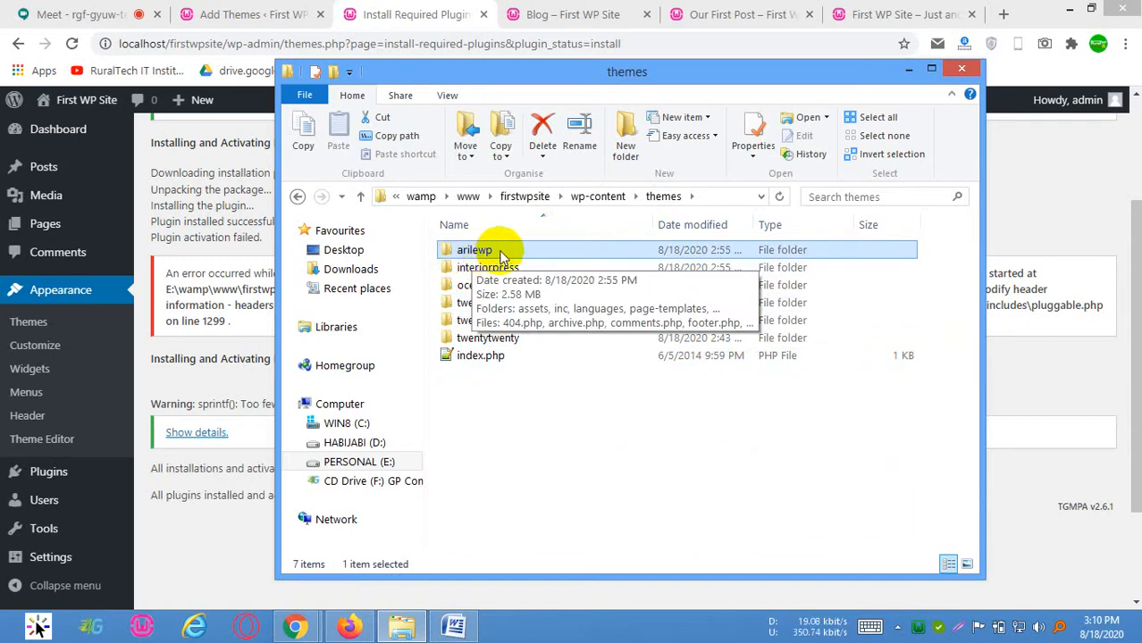
left_click(518, 250, "ctrl")
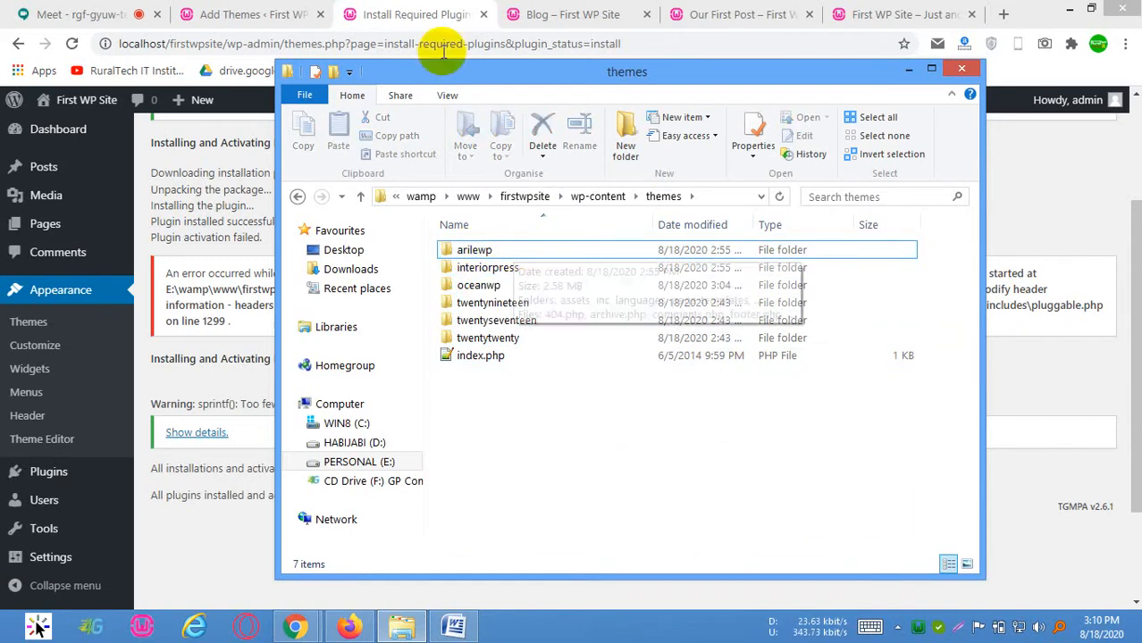
Switch back to the browser and read the completion messages of the plugin installation
left_click(409, 13)
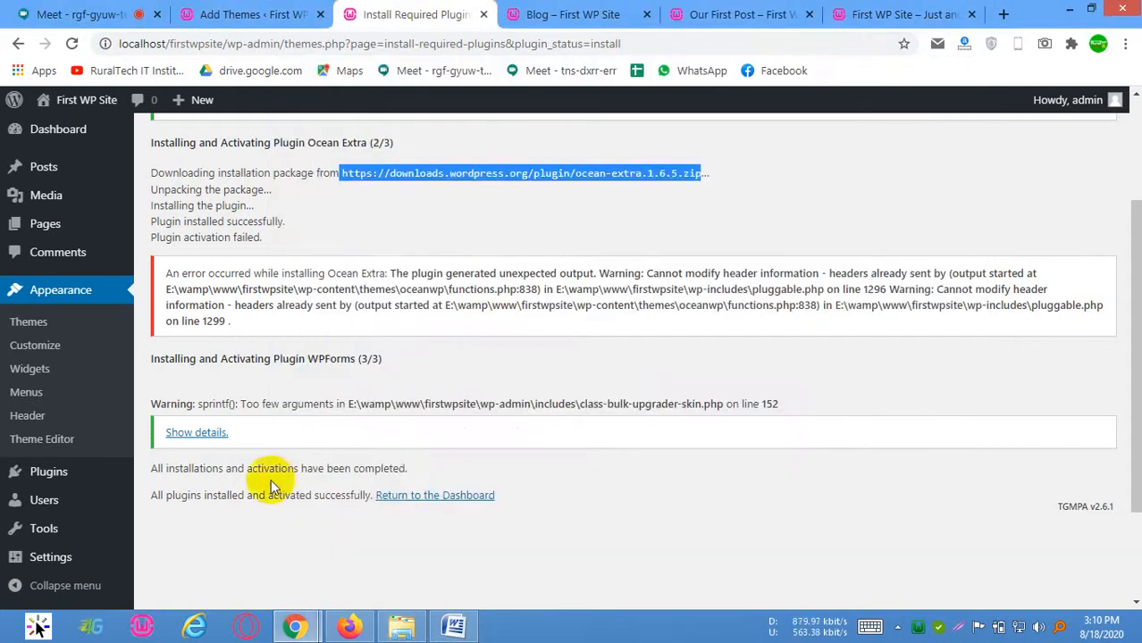
scroll(198, 412, "down", 2)
left_click_drag(203, 357, 330, 357)
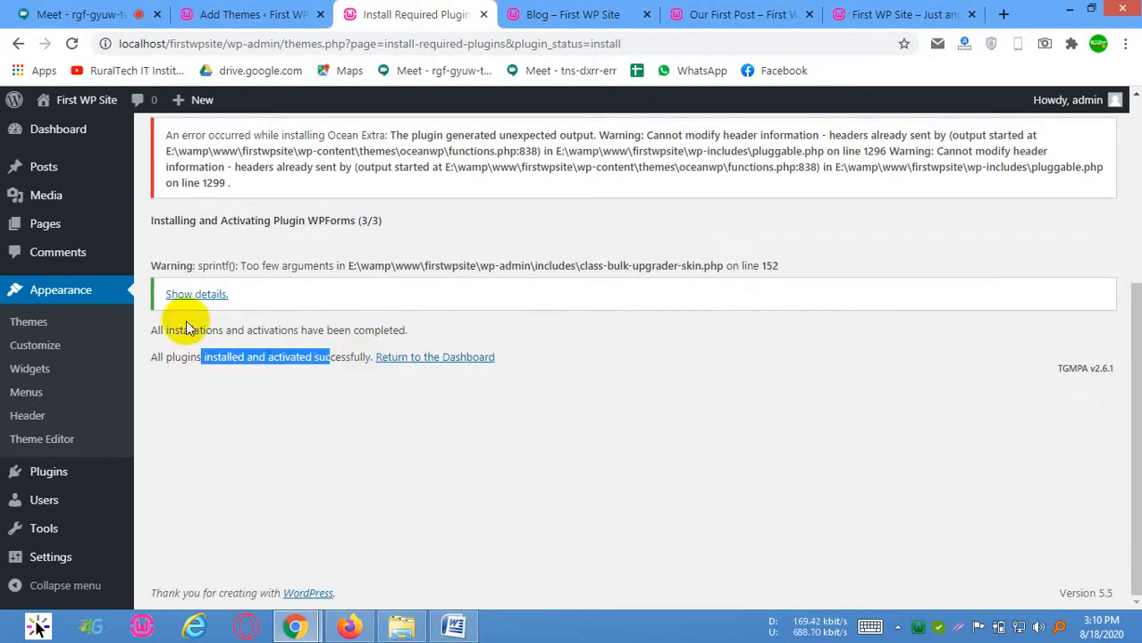
left_click_drag(216, 331, 364, 331)
scroll(332, 268, "up", 1)
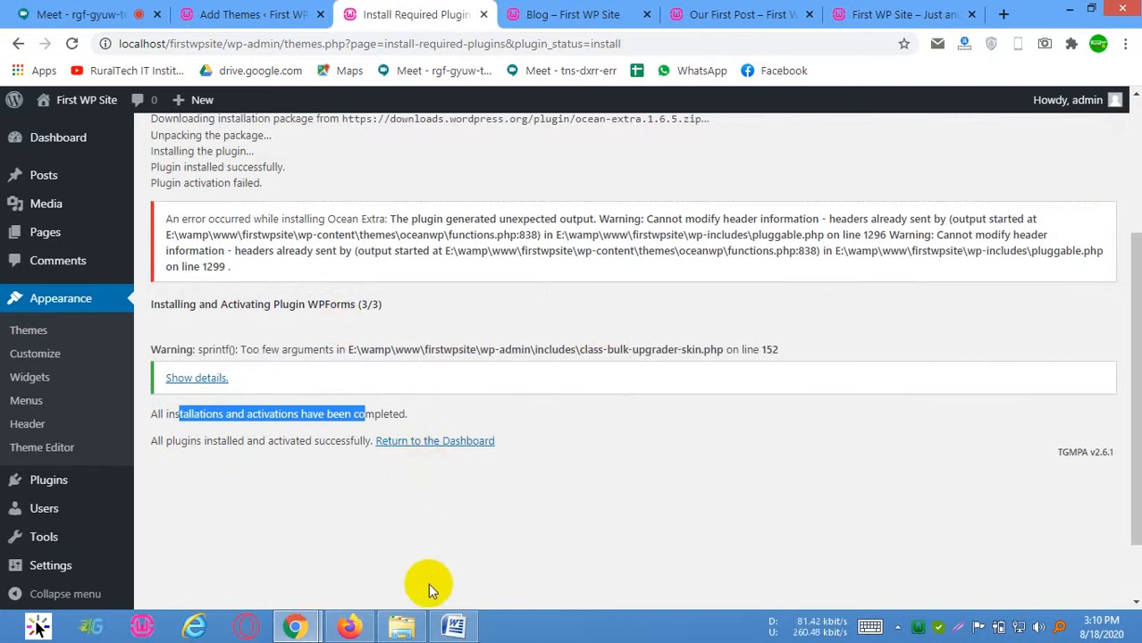
Switch to File Explorer, open wp-content's plugins folder, and inspect the elementor, ocean-extra and wpforms-lite folders
left_click(401, 626)
left_click(585, 195)
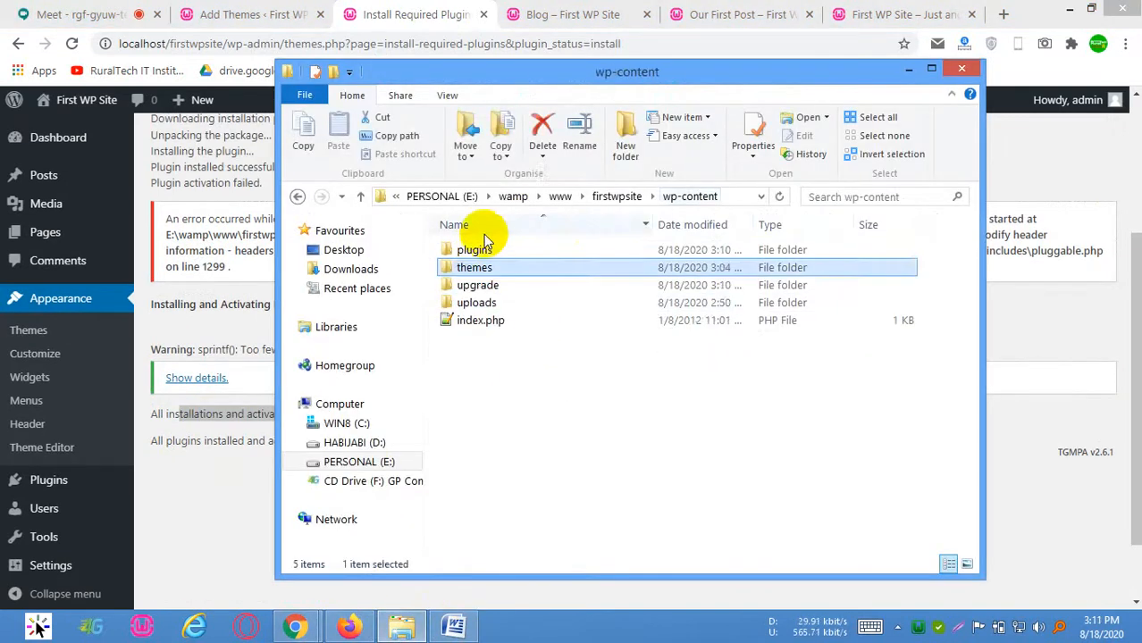
double_click(474, 251)
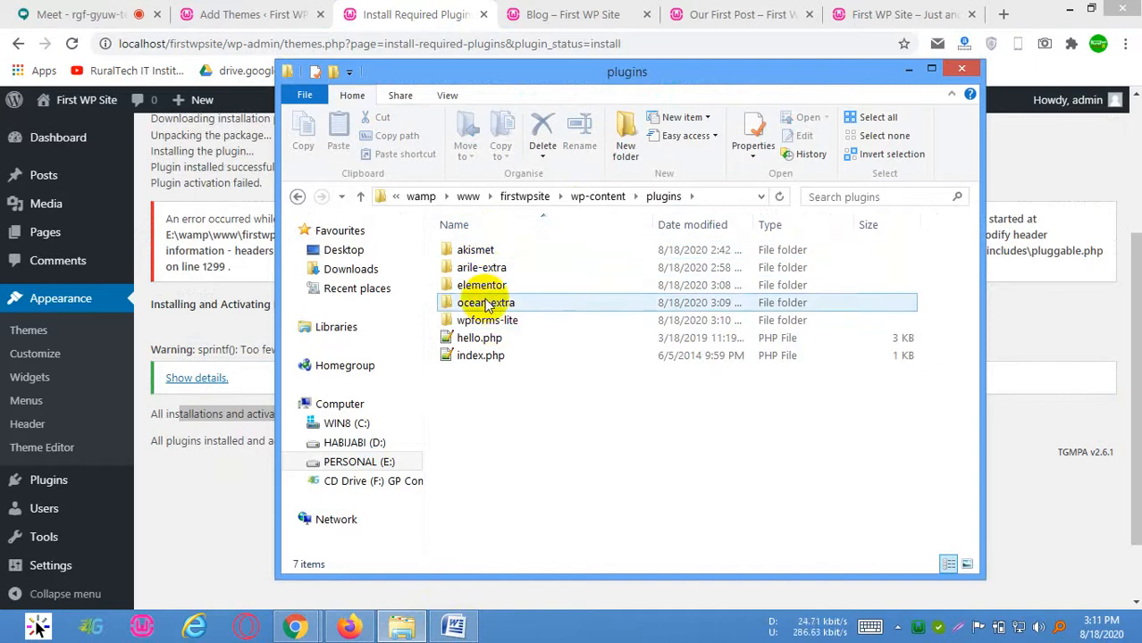
left_click(496, 304)
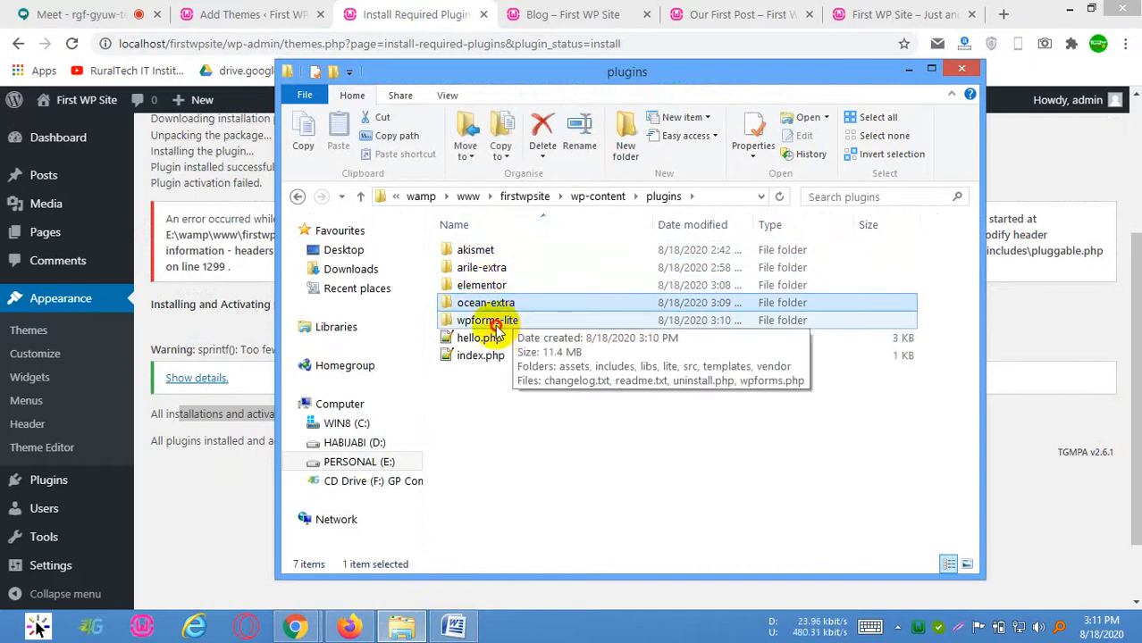
left_click(497, 289)
left_click(507, 306)
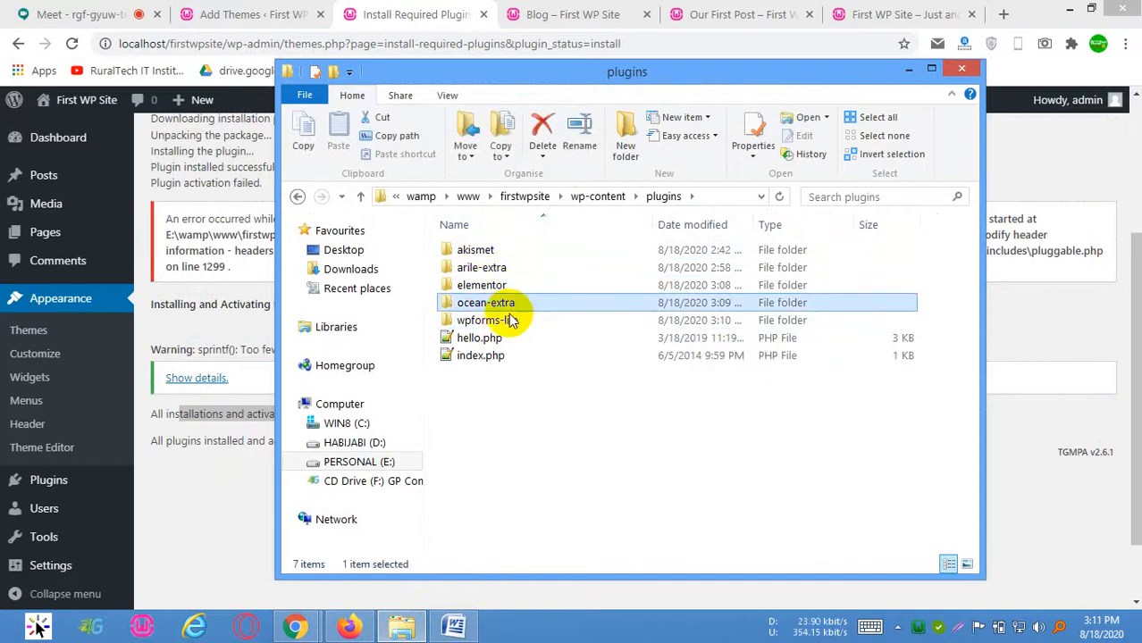
left_click(511, 320)
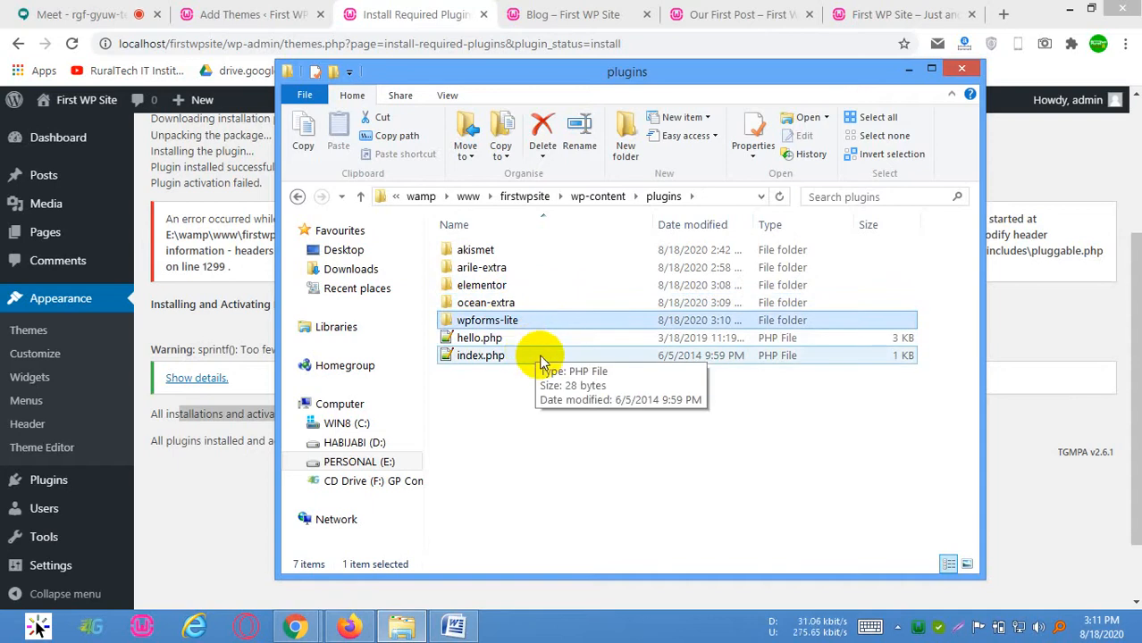
Return to the WordPress admin in the browser, open the Installed Plugins screen, and review the plugin list
left_click(981, 438)
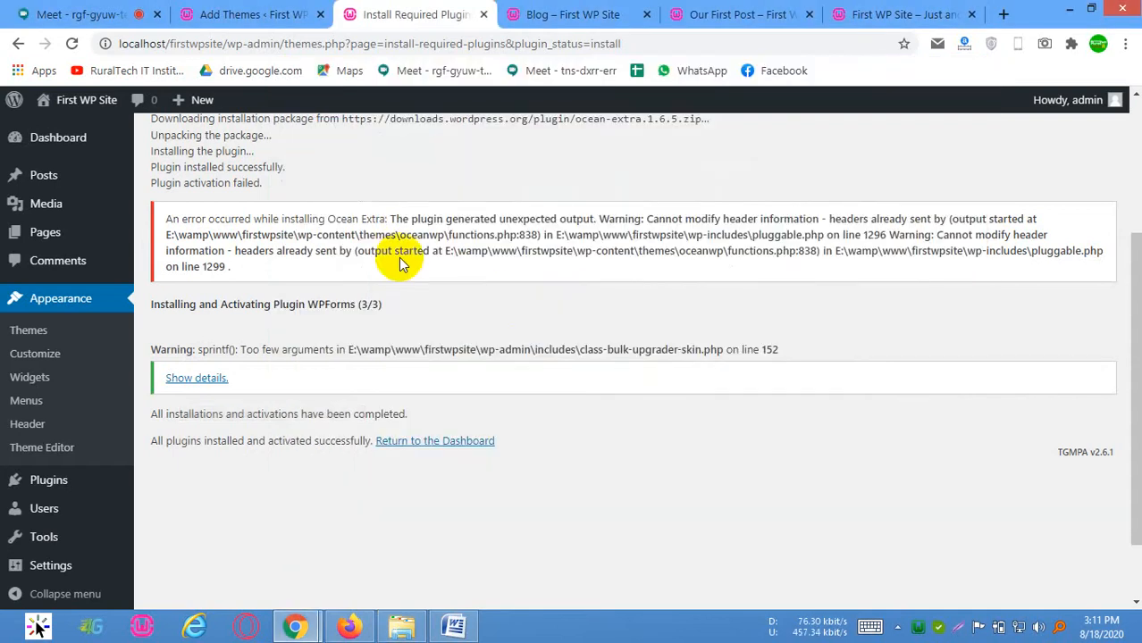
scroll(223, 173, "up", 3)
mouse_move(45, 479)
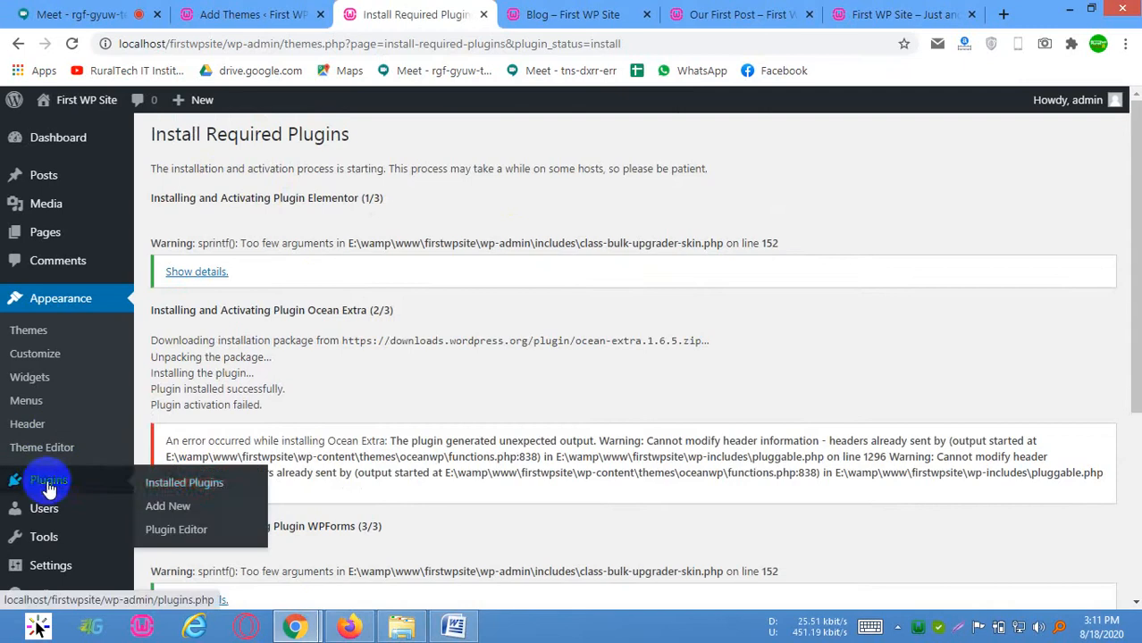
left_click(205, 484)
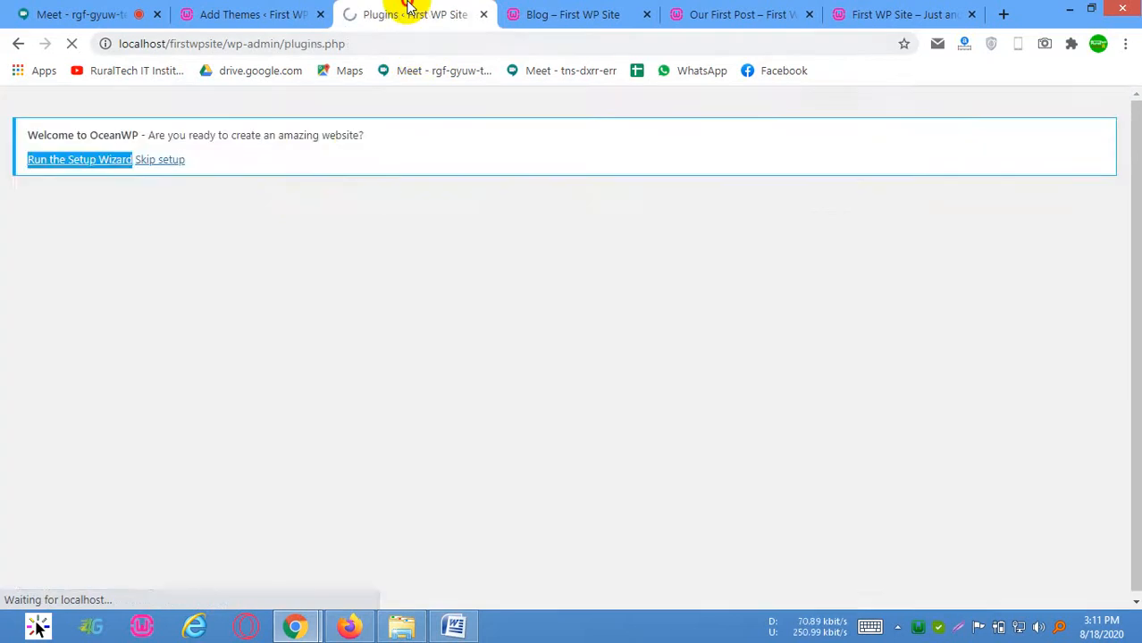
scroll(304, 360, "down", 3)
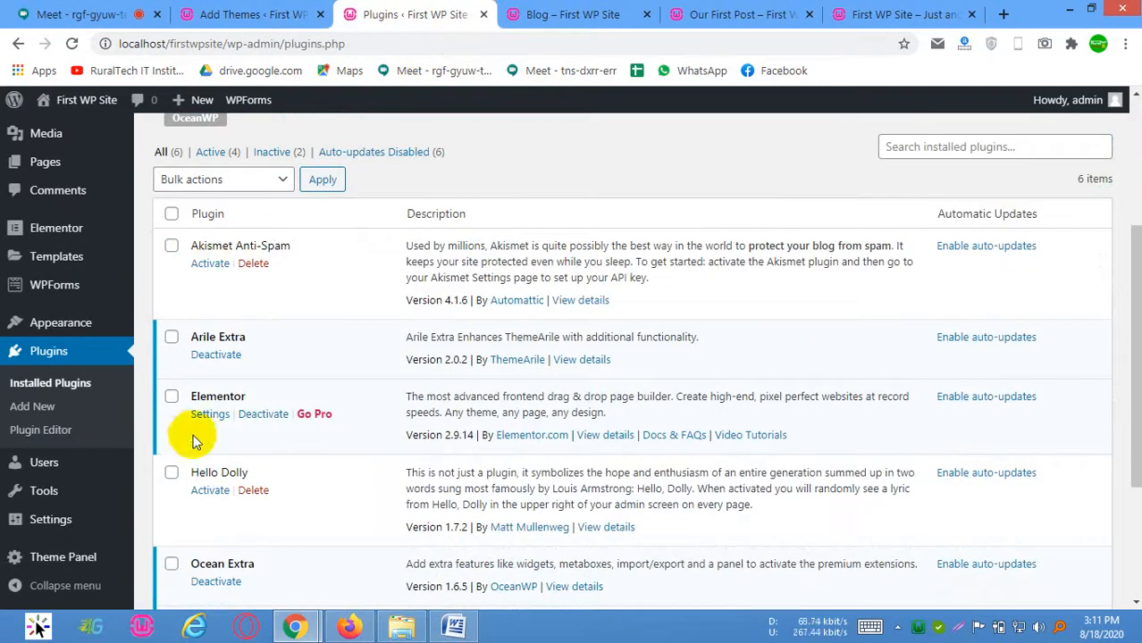
scroll(192, 434, "down", 2)
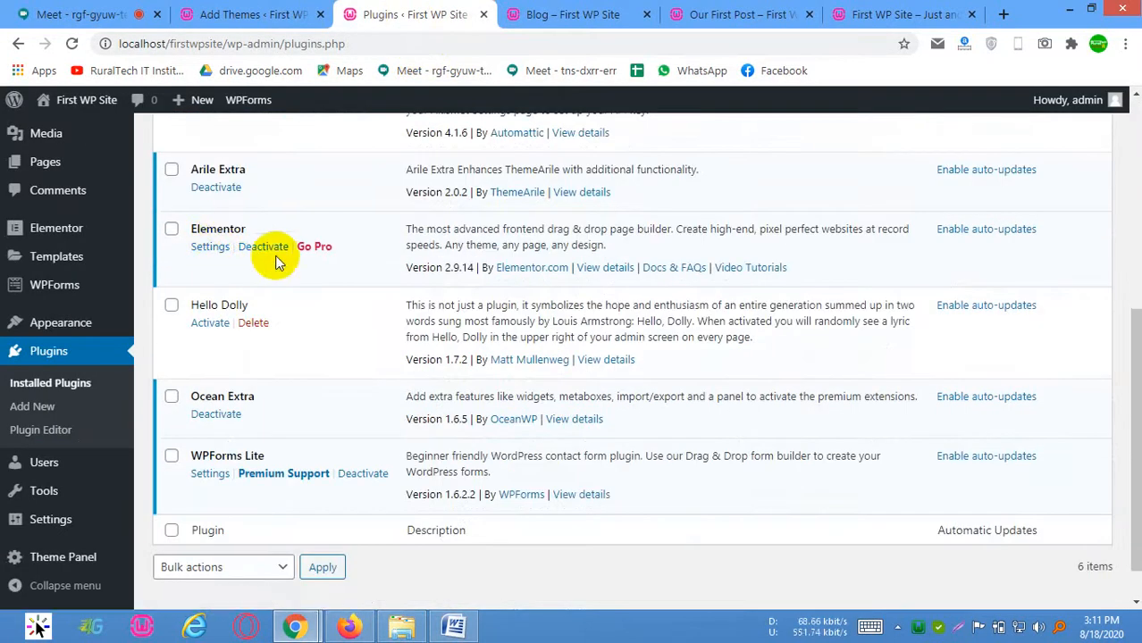
scroll(218, 322, "down", 1)
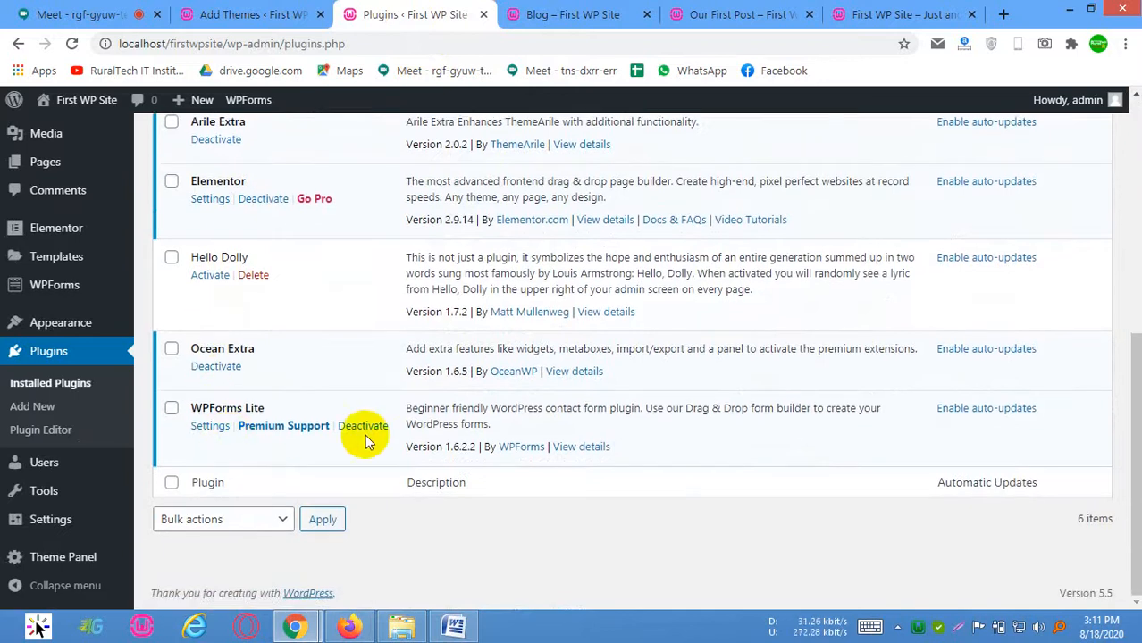
scroll(334, 371, "up", 3)
scroll(366, 349, "up", 3)
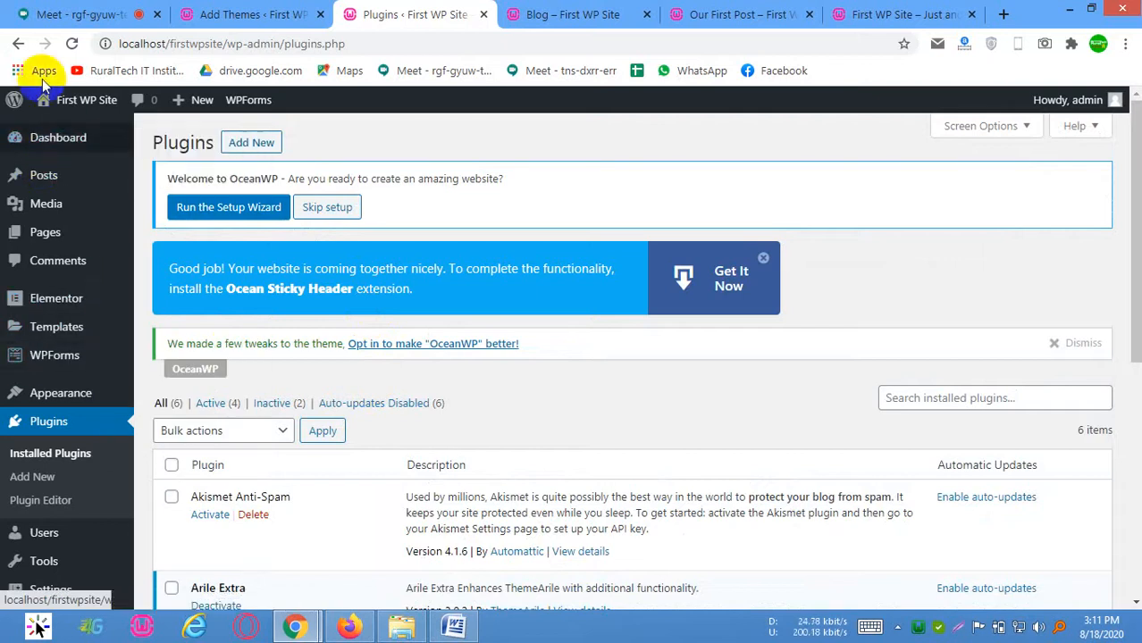
Switch to the site's Blog tab, open the home page from the header logo, and check its new design
key("ctrl+Tab")
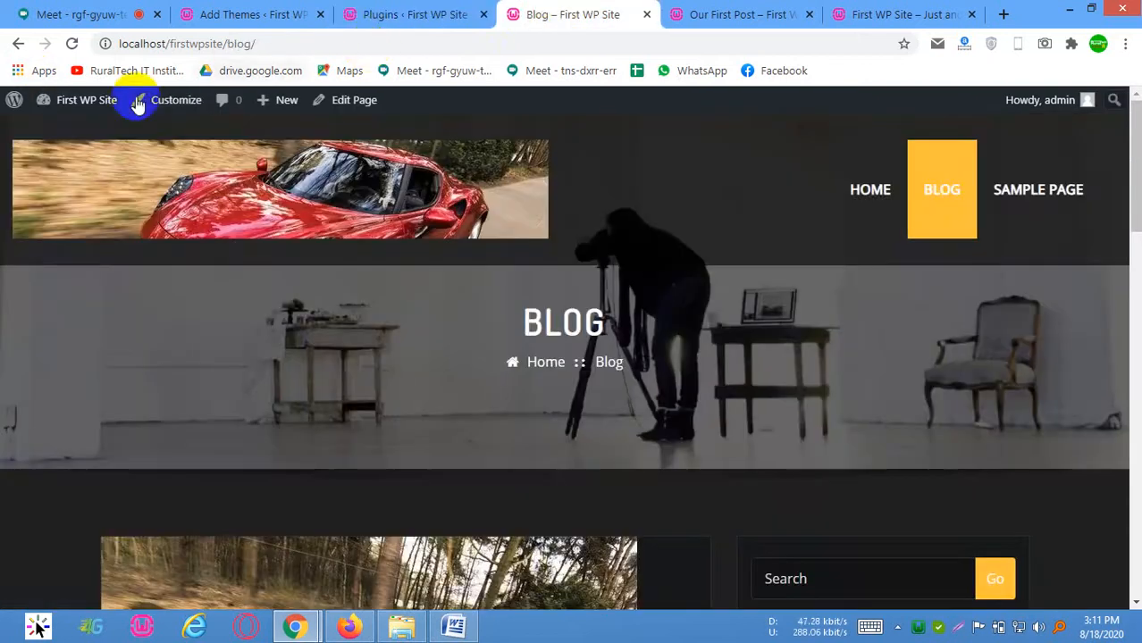
left_click(184, 185)
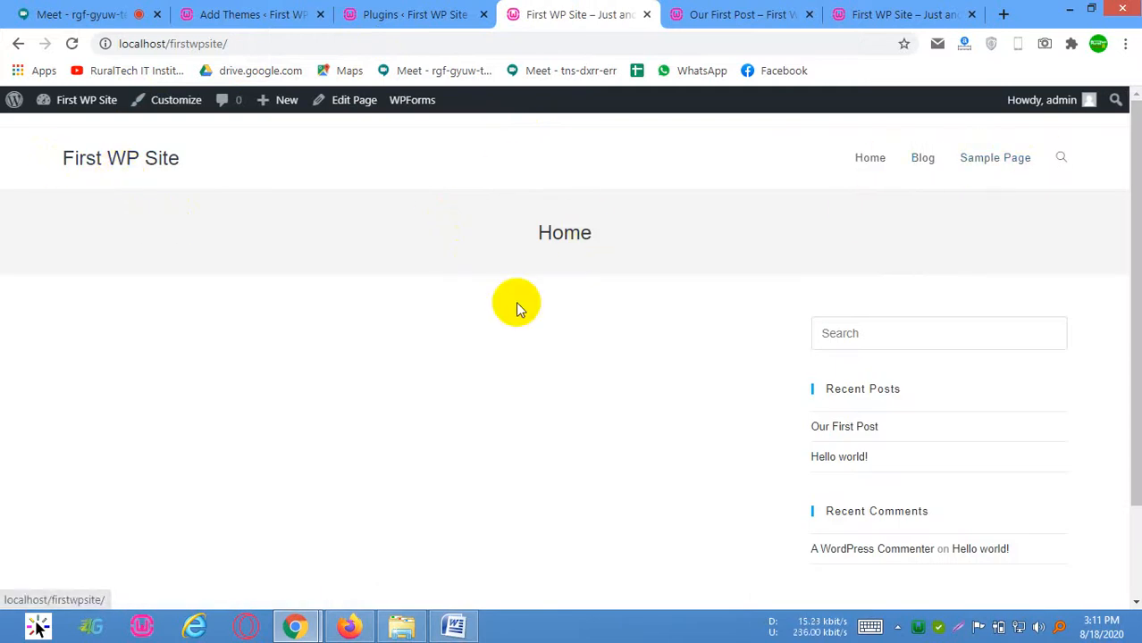
scroll(522, 308, "down", 2)
scroll(452, 264, "up", 2)
scroll(599, 301, "down", 2)
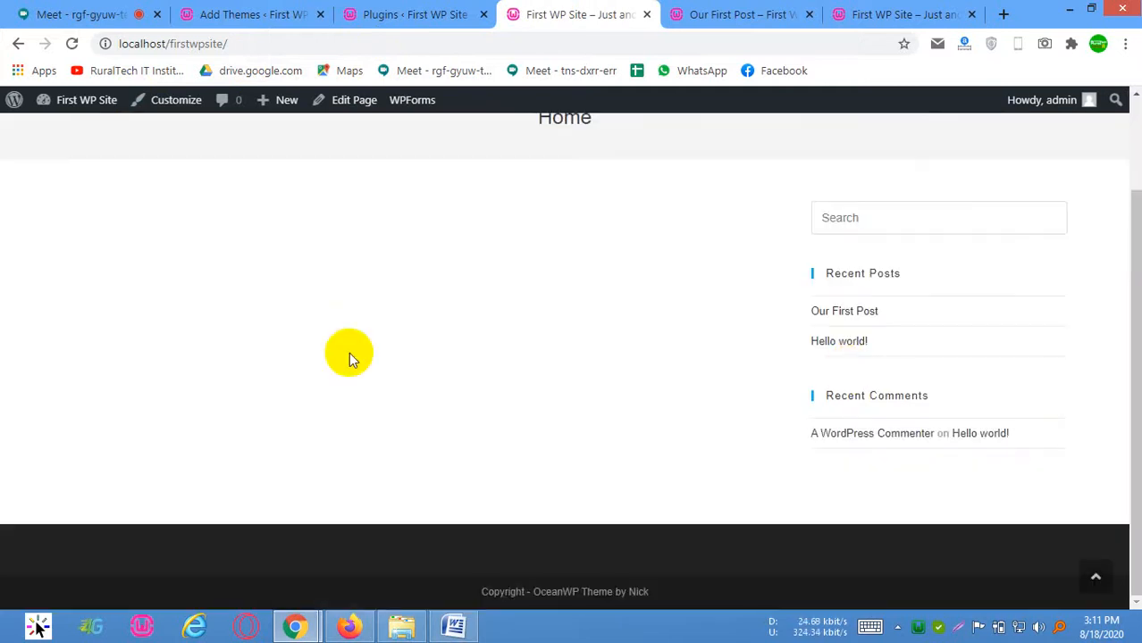
Look over the redesigned home page, then open the Blog page from the header menu and review its posts
scroll(349, 355, "up", 2)
scroll(410, 463, "down", 1)
scroll(679, 348, "down", 1)
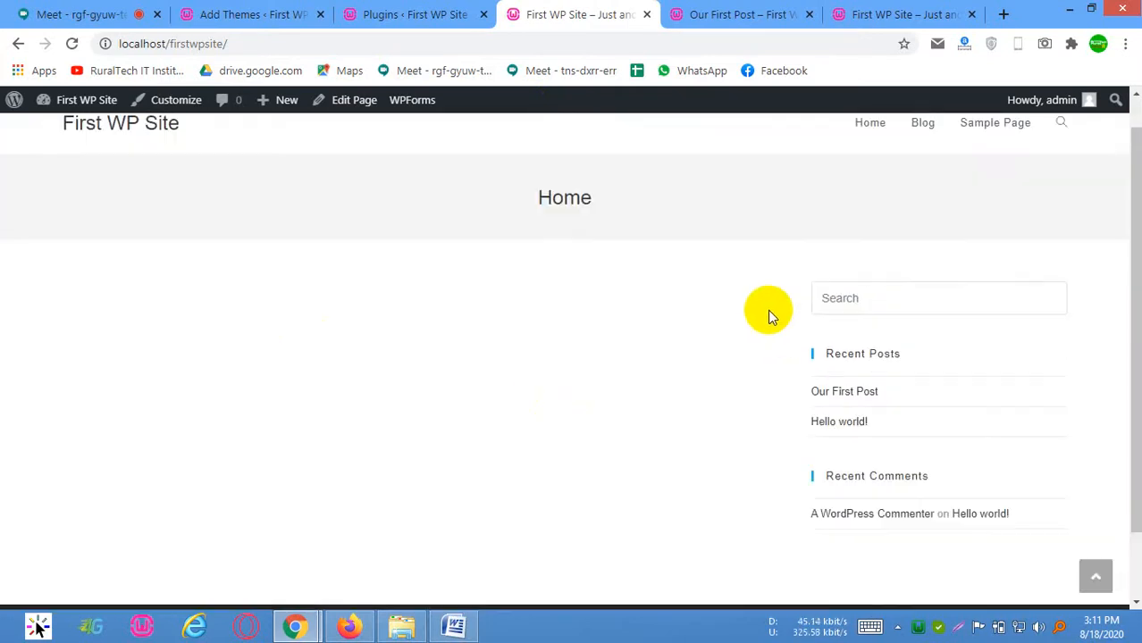
scroll(893, 268, "up", 2)
left_click(922, 158)
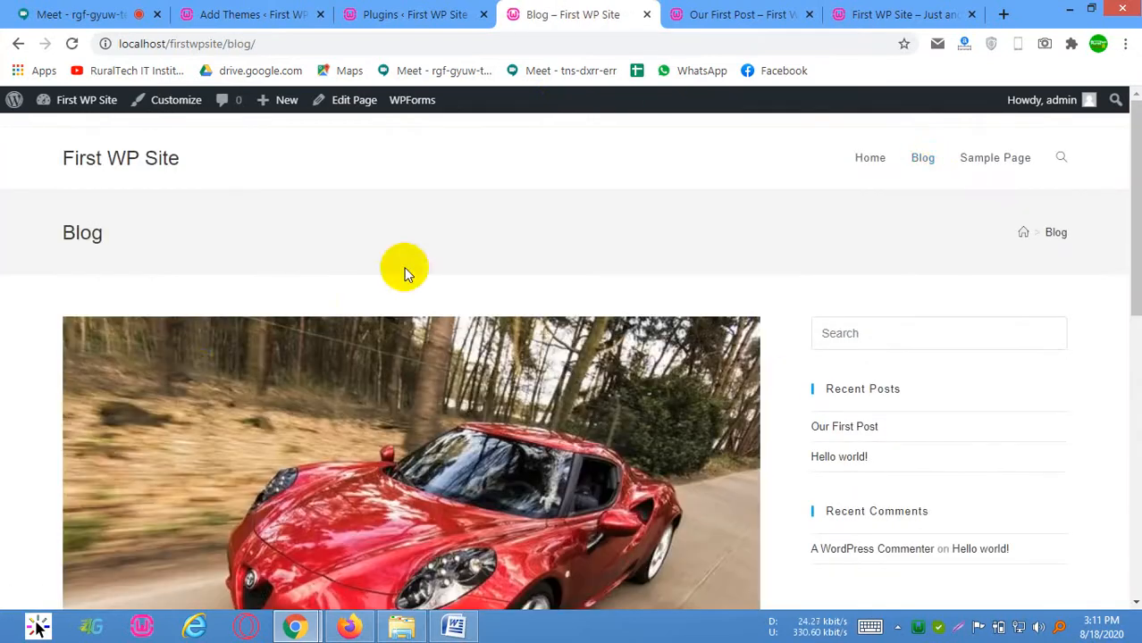
scroll(215, 295, "down", 5)
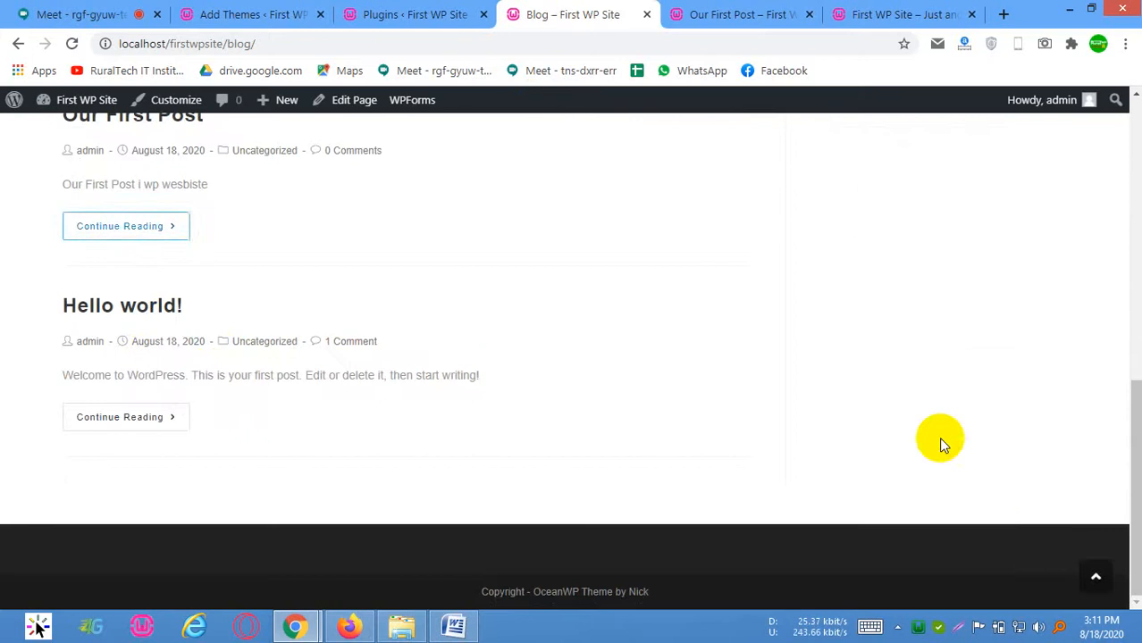
left_click(1097, 210)
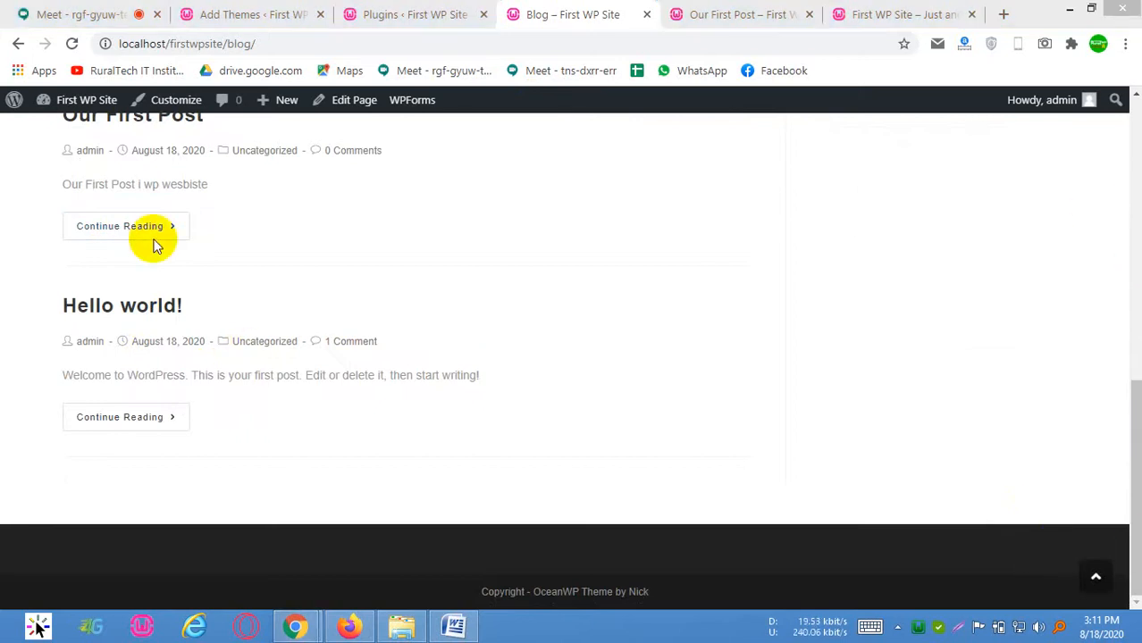
scroll(658, 236, "up", 5)
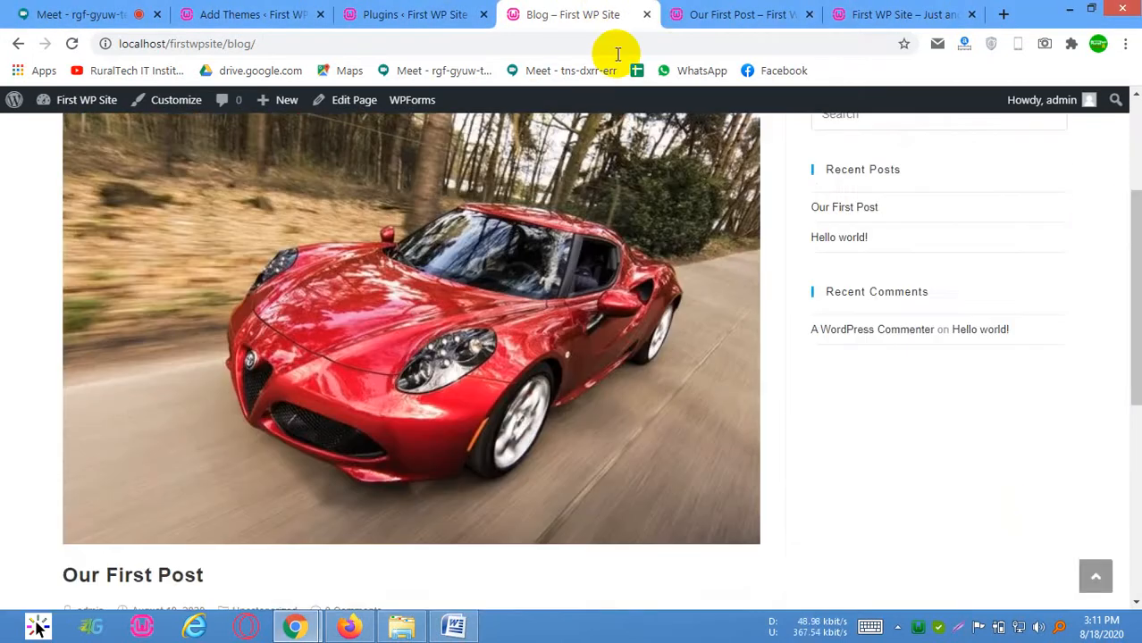
scroll(779, 176, "up", 3)
Return to the home page through the site title and look over its layout
left_click(117, 154)
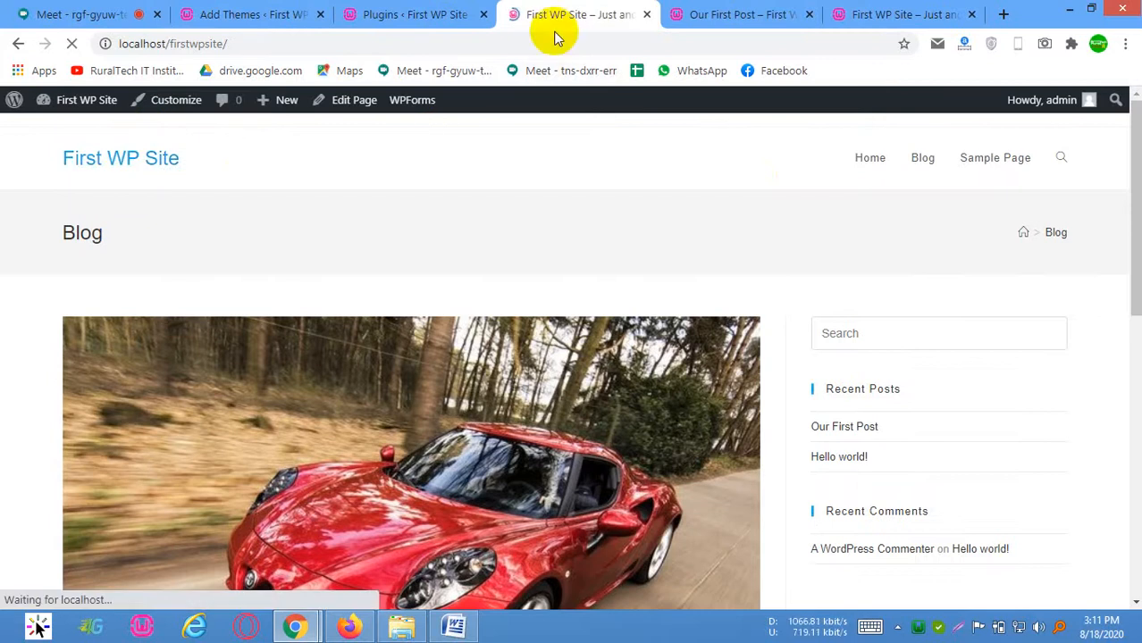
scroll(706, 371, "down", 2)
scroll(641, 344, "up", 2)
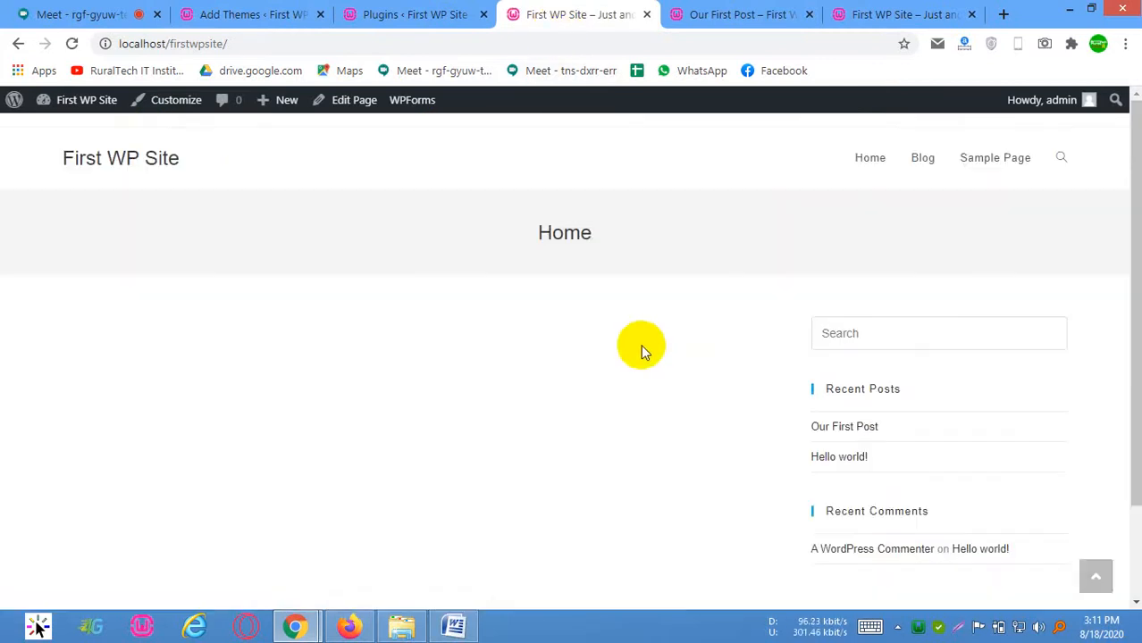
Switch to the WordPress admin's Plugins page, open the theme Customizer, and dismiss the AC adapter warning
left_click(440, 7)
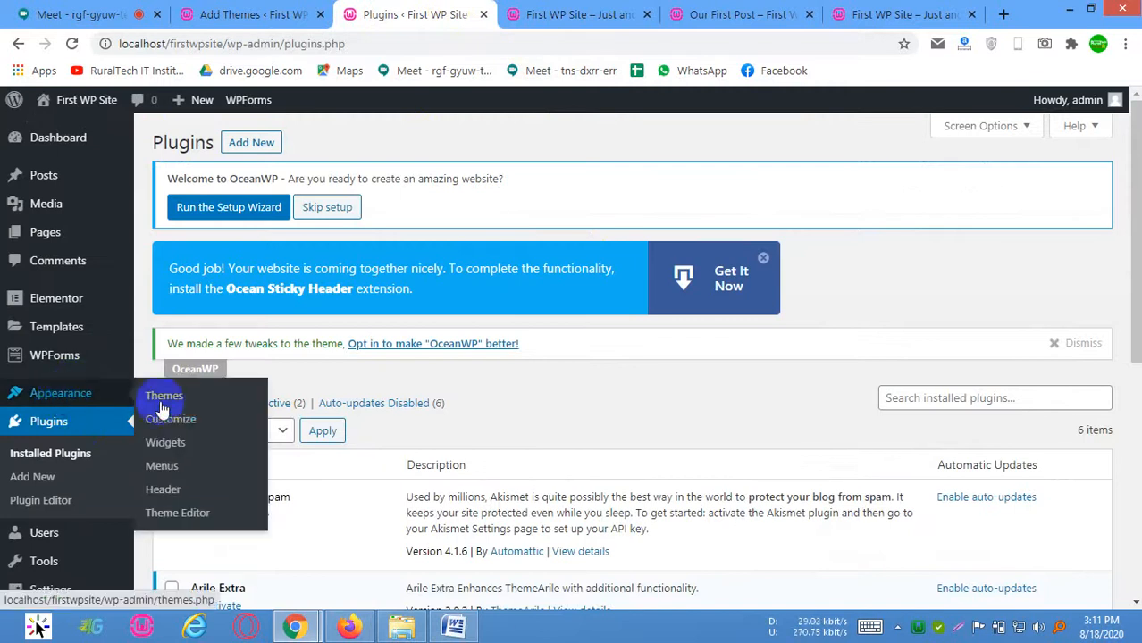
left_click(167, 415)
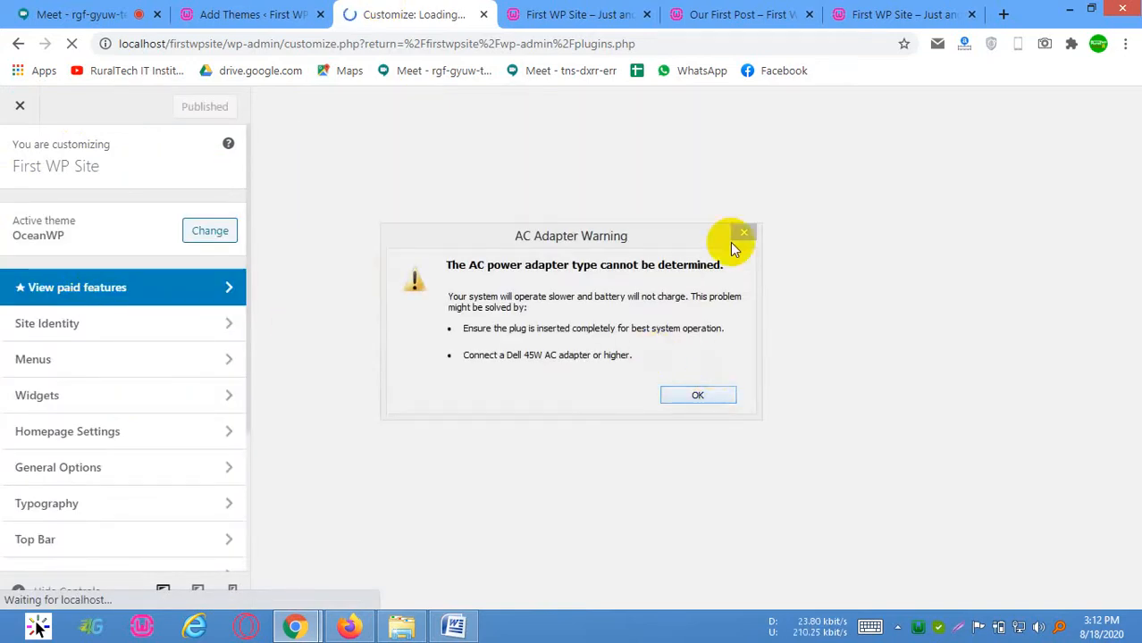
left_click(741, 233)
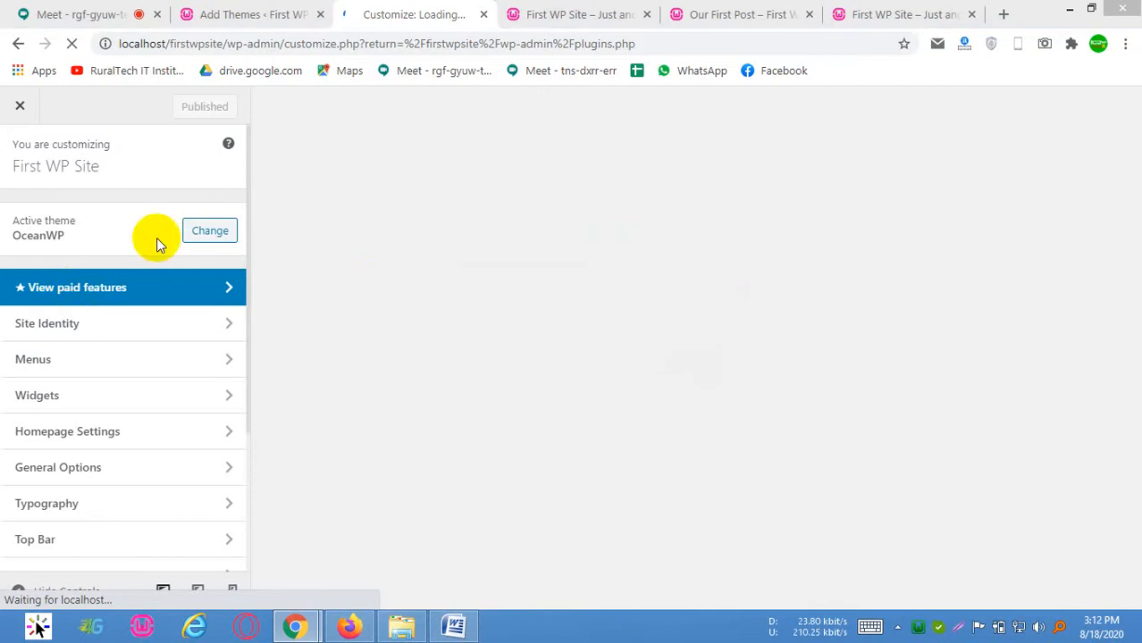
left_click(452, 88)
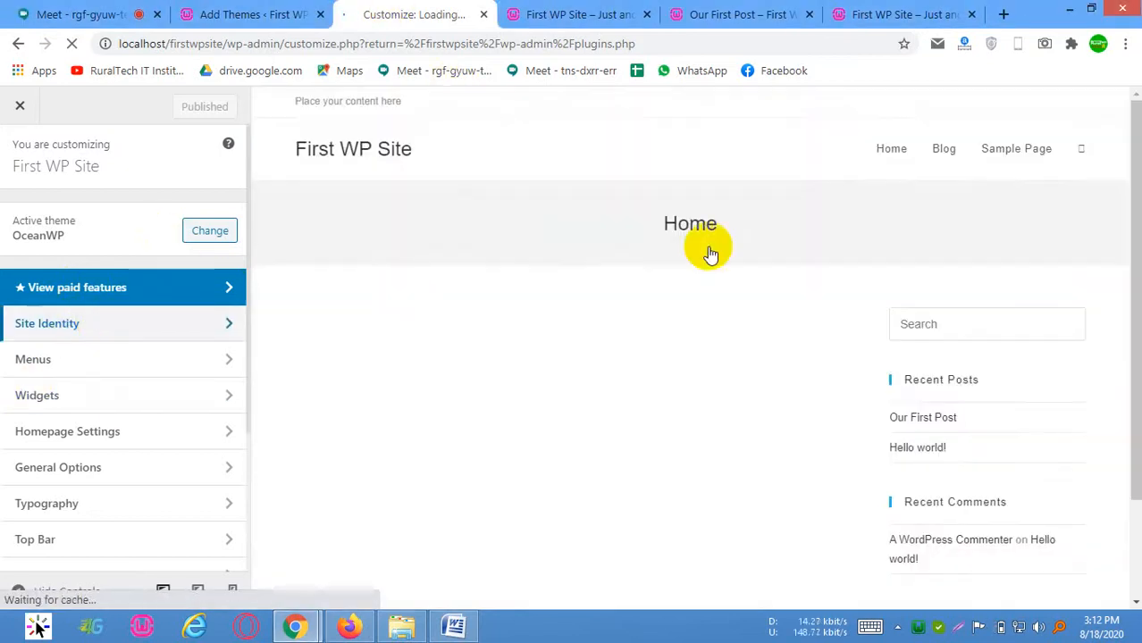
Examine the Customizer's Site Identity options and the Header section's General and Logo options
left_click(18, 314)
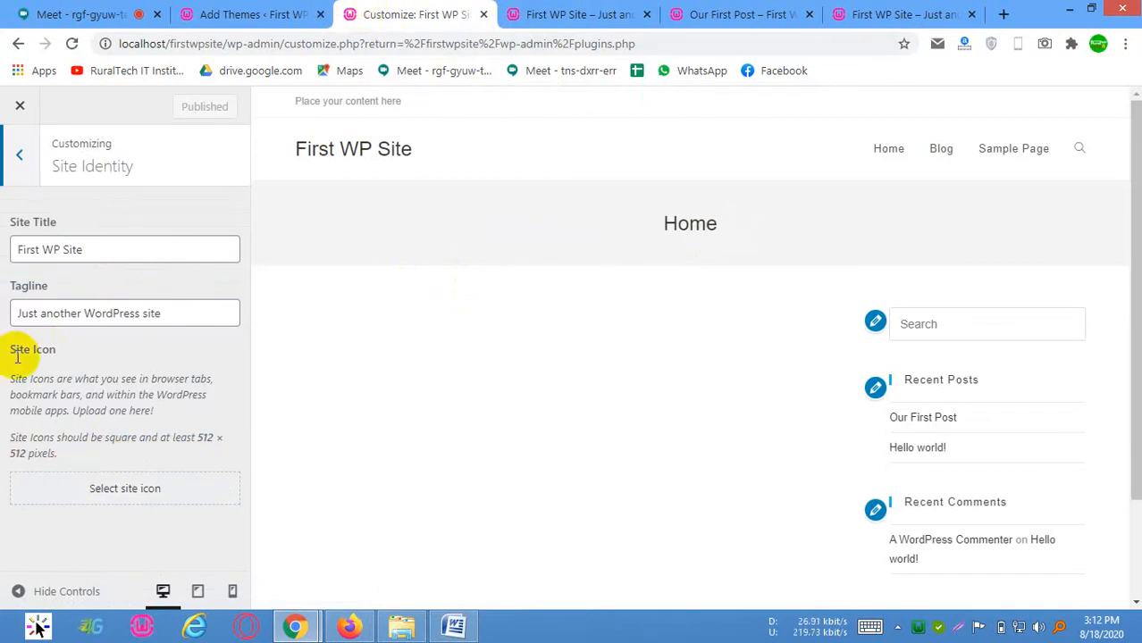
left_click(20, 157)
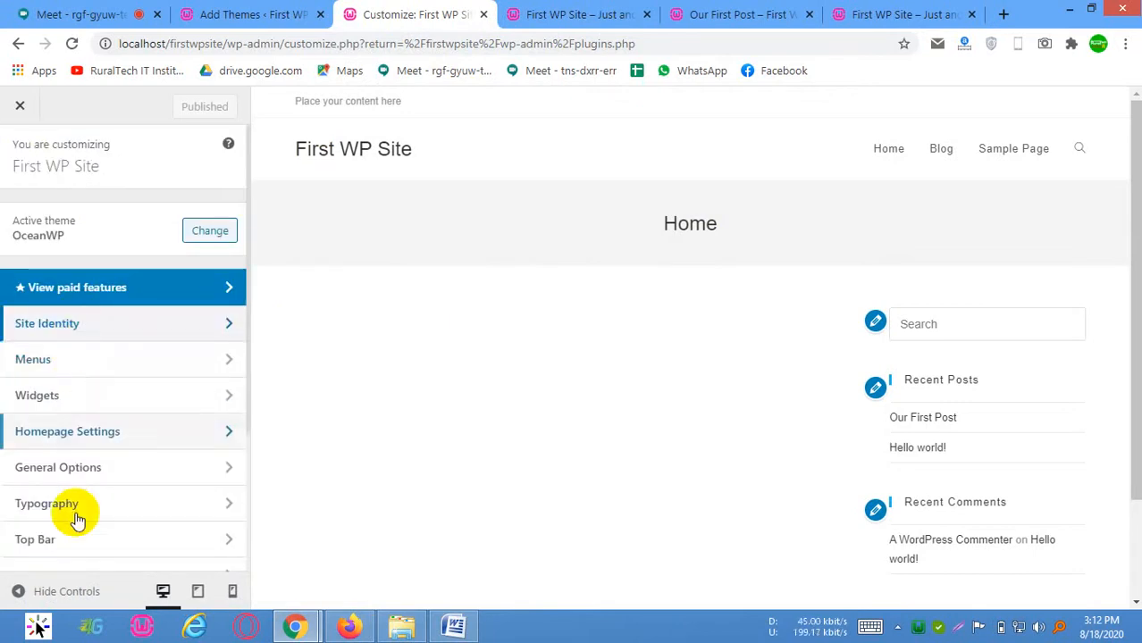
scroll(90, 531, "down", 1)
scroll(89, 428, "down", 2)
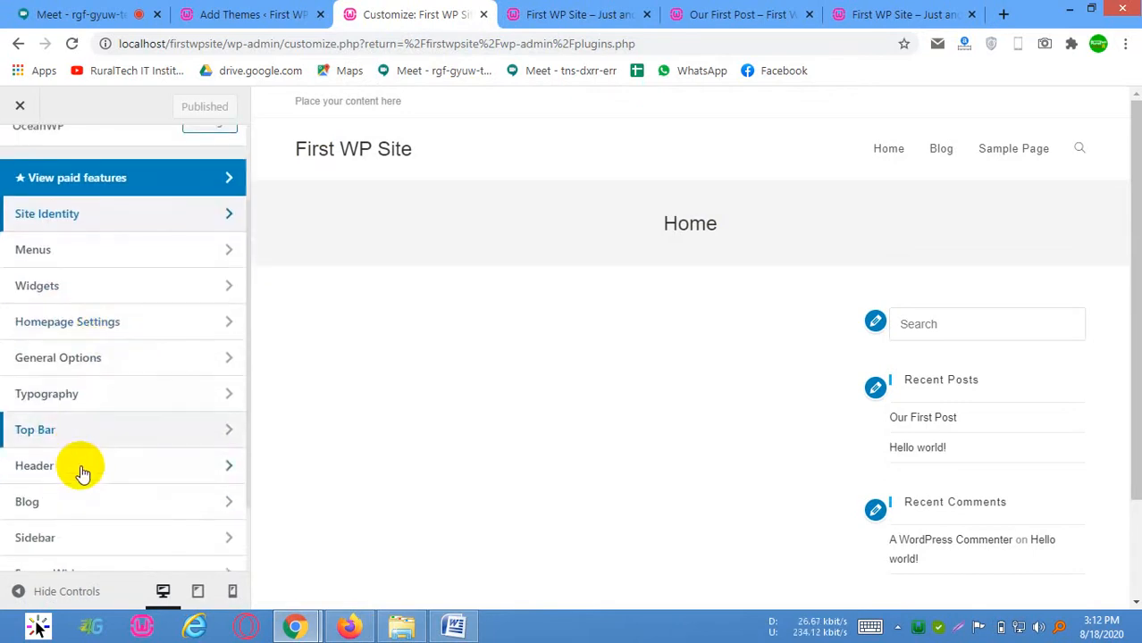
left_click(76, 374)
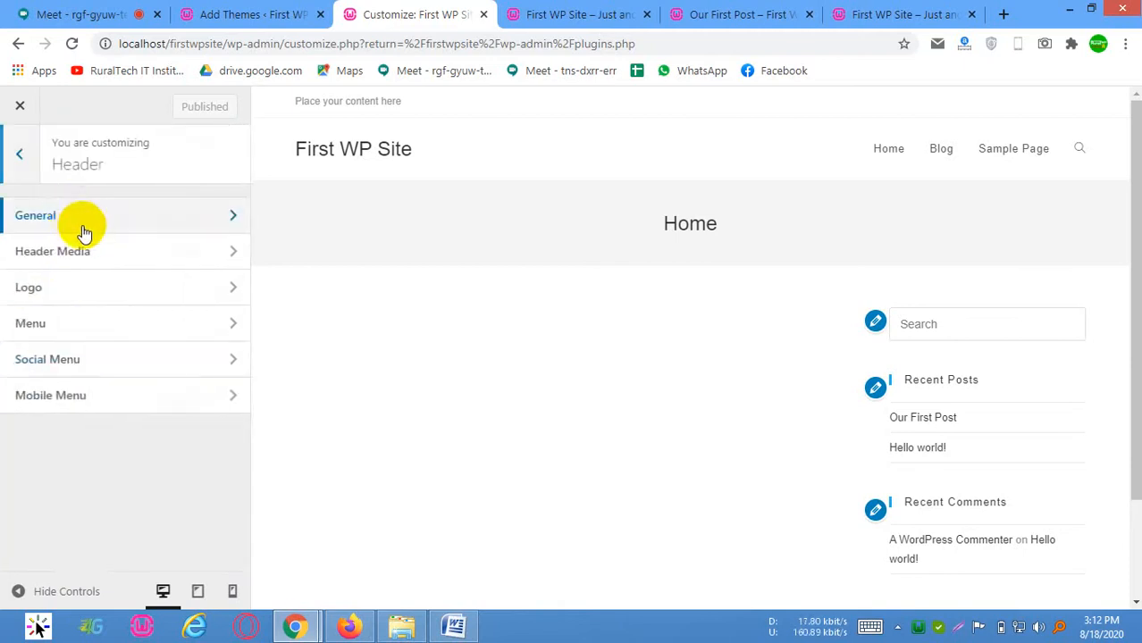
left_click(82, 227)
left_click(24, 167)
left_click(68, 301)
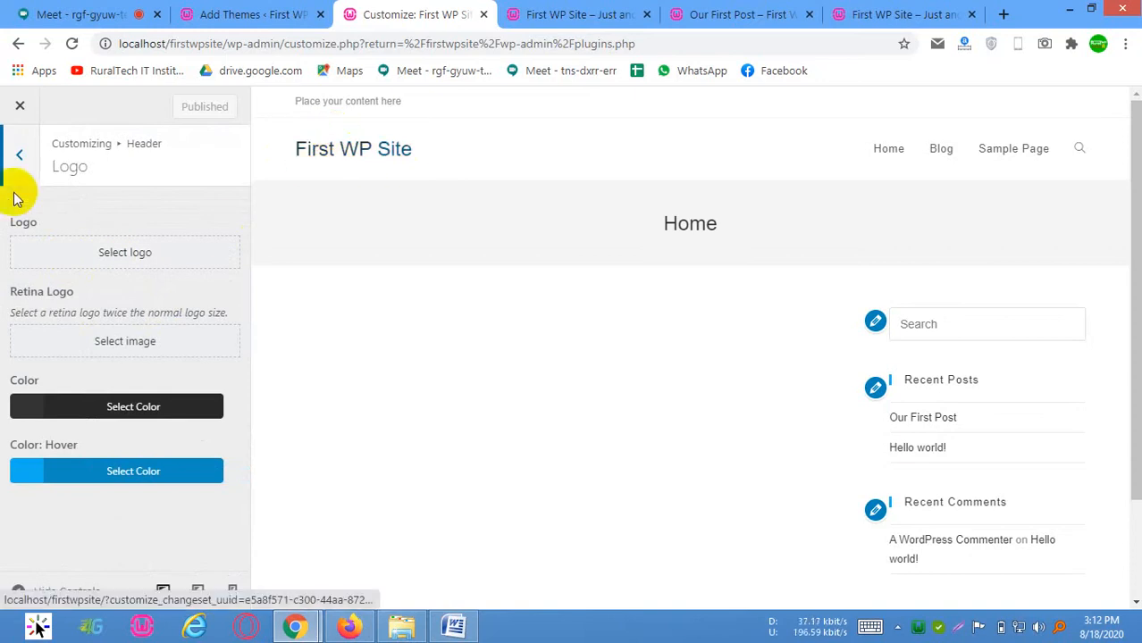
left_click(27, 155)
left_click(27, 155)
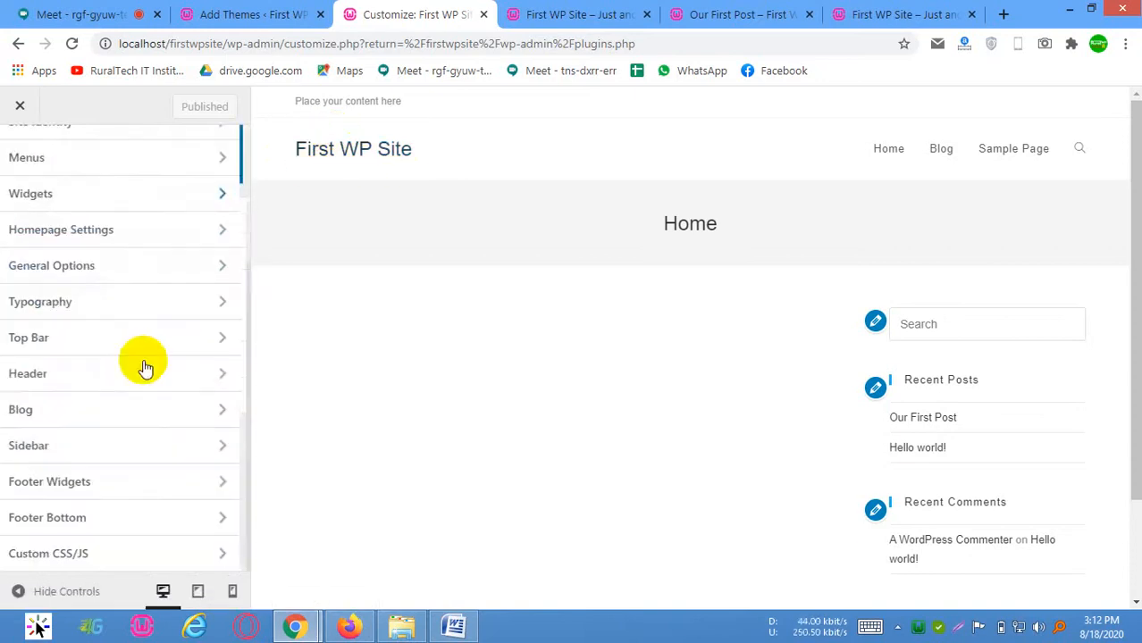
Set the header's background color to green #21d398 in the general header settings and publish the change
left_click(120, 368)
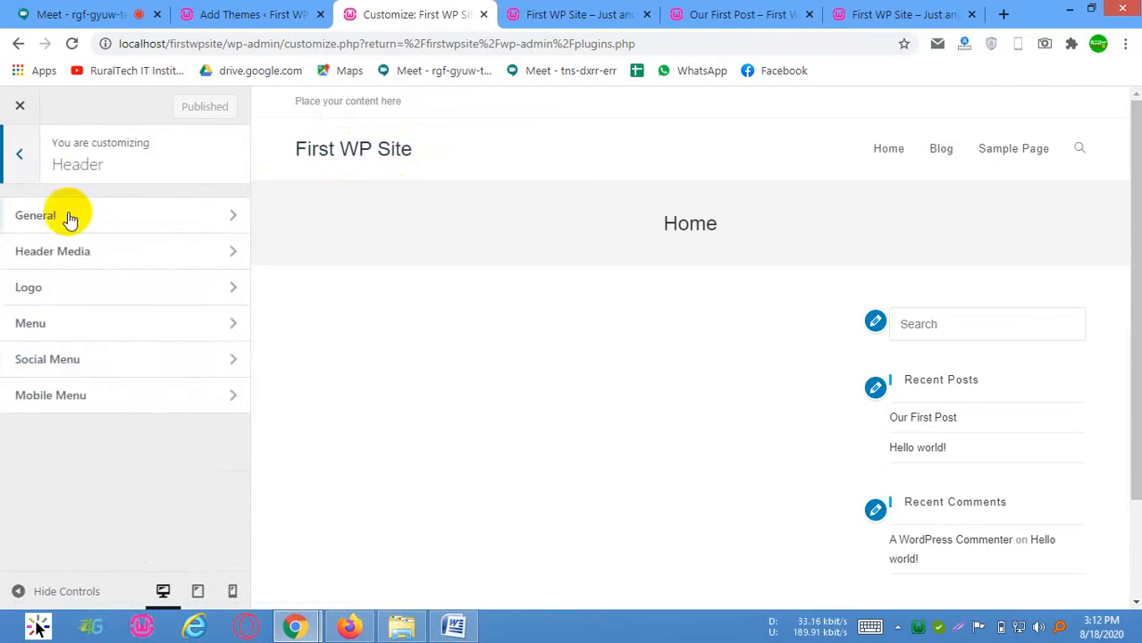
left_click(88, 217)
scroll(139, 362, "down", 2)
scroll(152, 393, "down", 1)
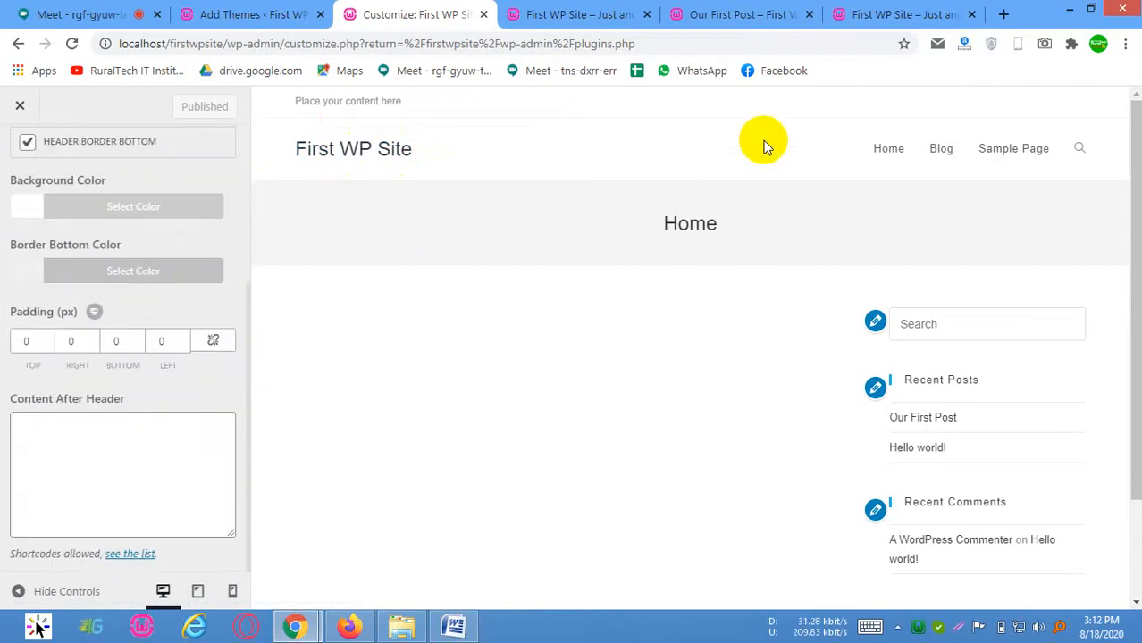
left_click(30, 210)
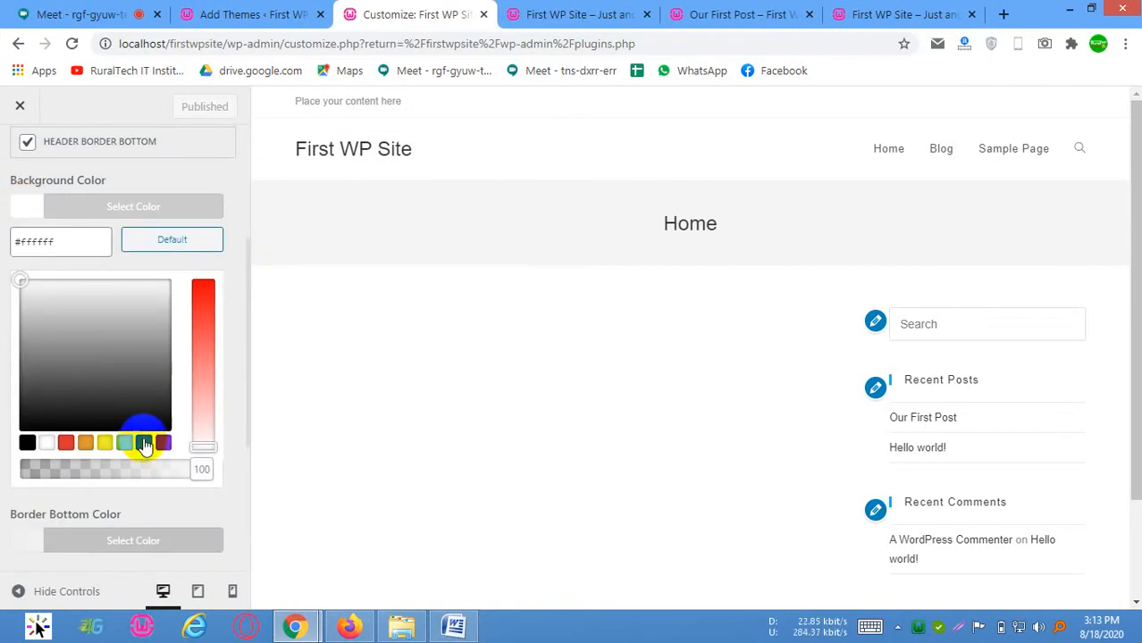
left_click(143, 440)
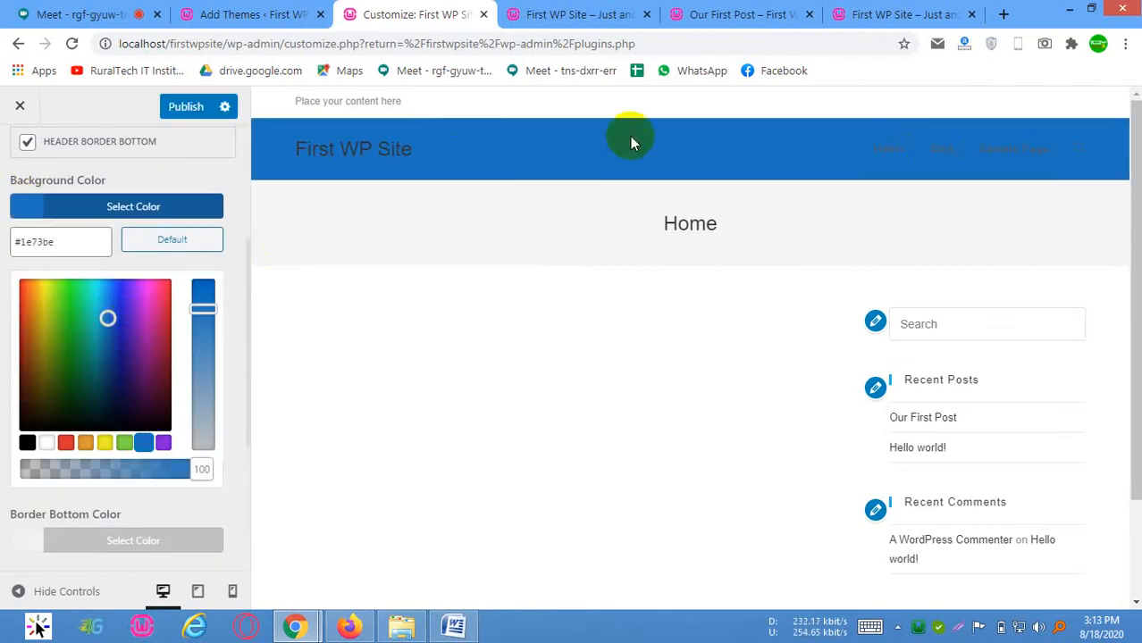
left_click(86, 306)
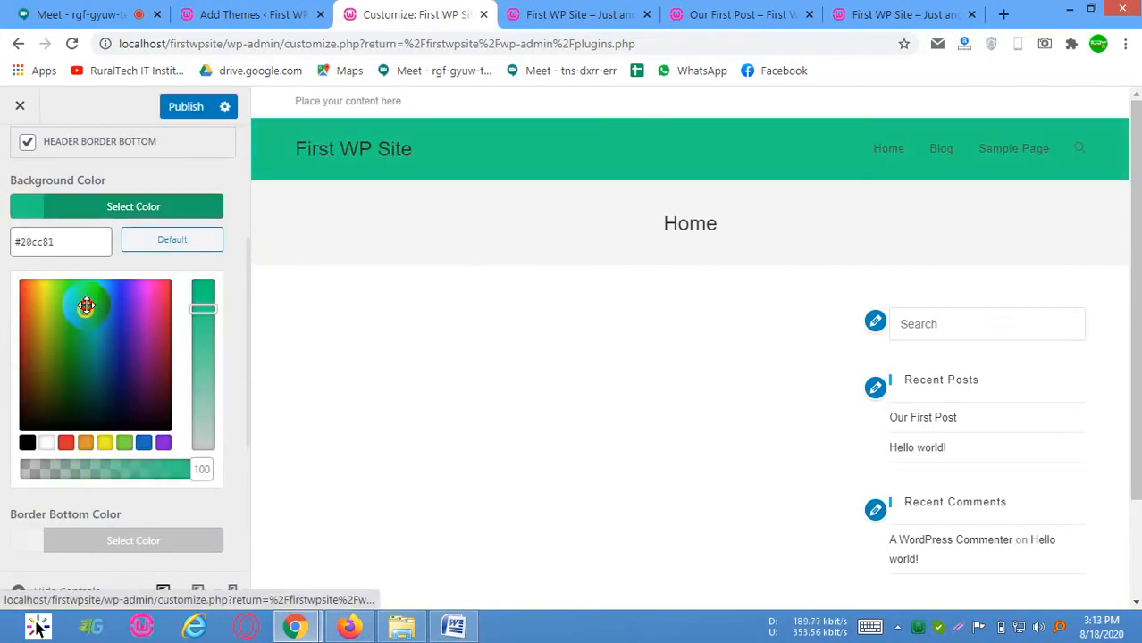
left_click(184, 108)
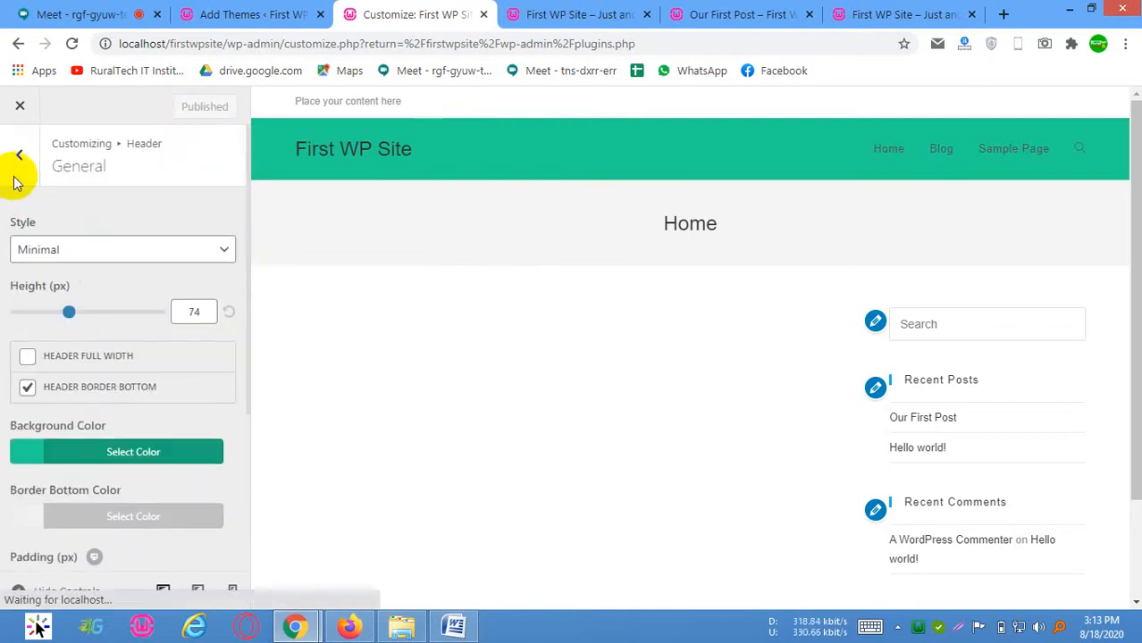
Leave the header settings and check the Homepage Settings section of the Customizer
left_click(19, 154)
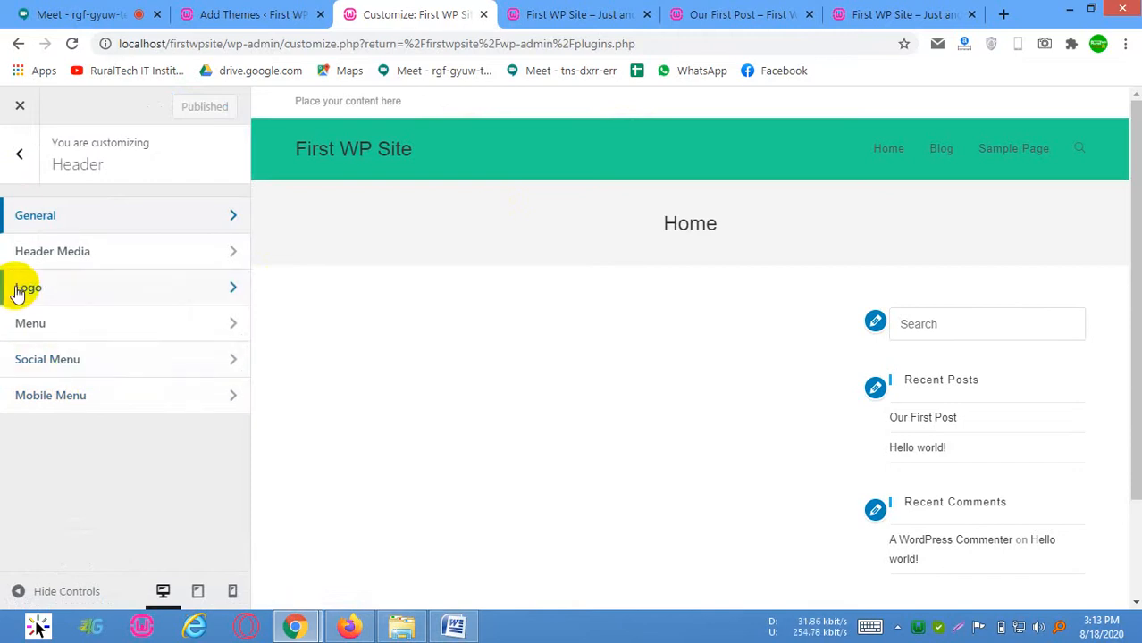
left_click(19, 152)
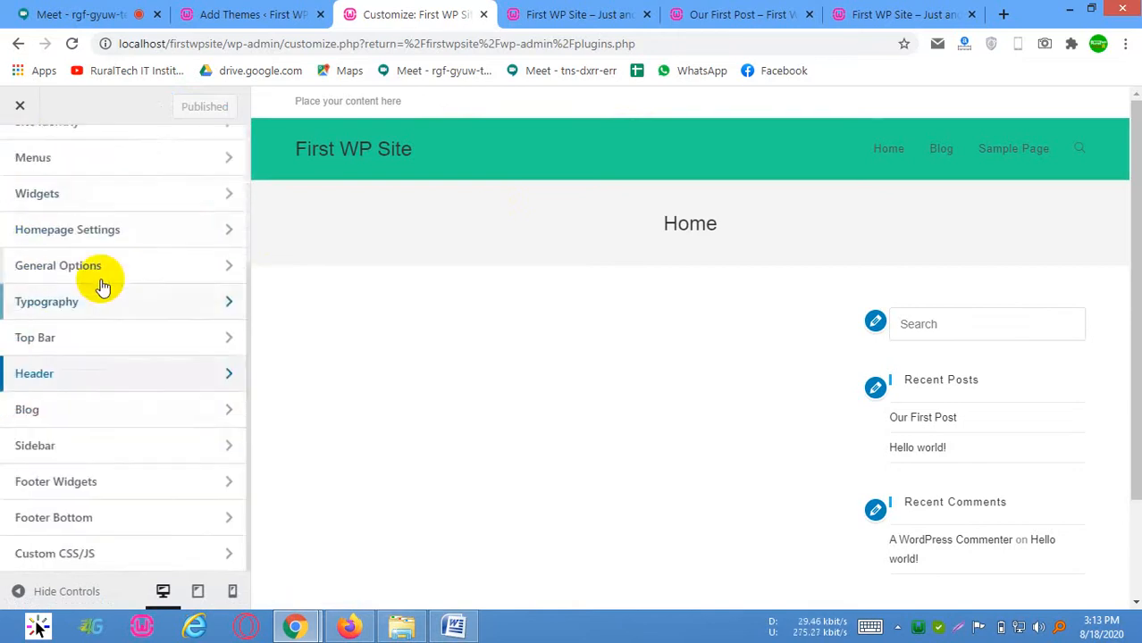
scroll(97, 281, "up", 2)
left_click(96, 433)
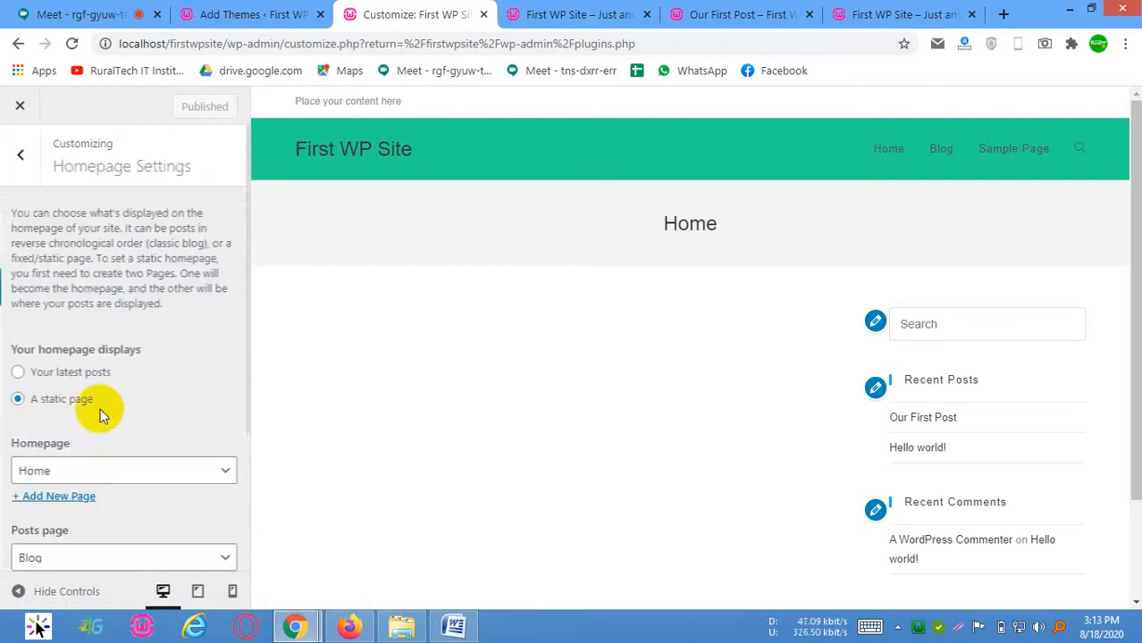
left_click(19, 155)
Examine the General Styling options for colors and site background under General Options
scroll(147, 362, "down", 2)
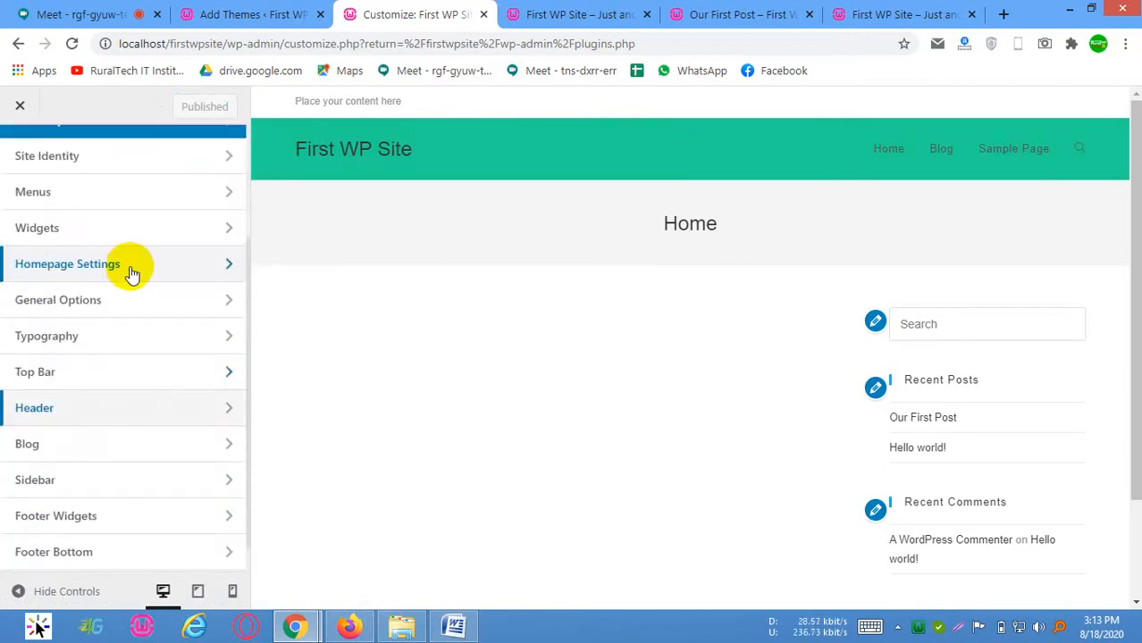
left_click(115, 320)
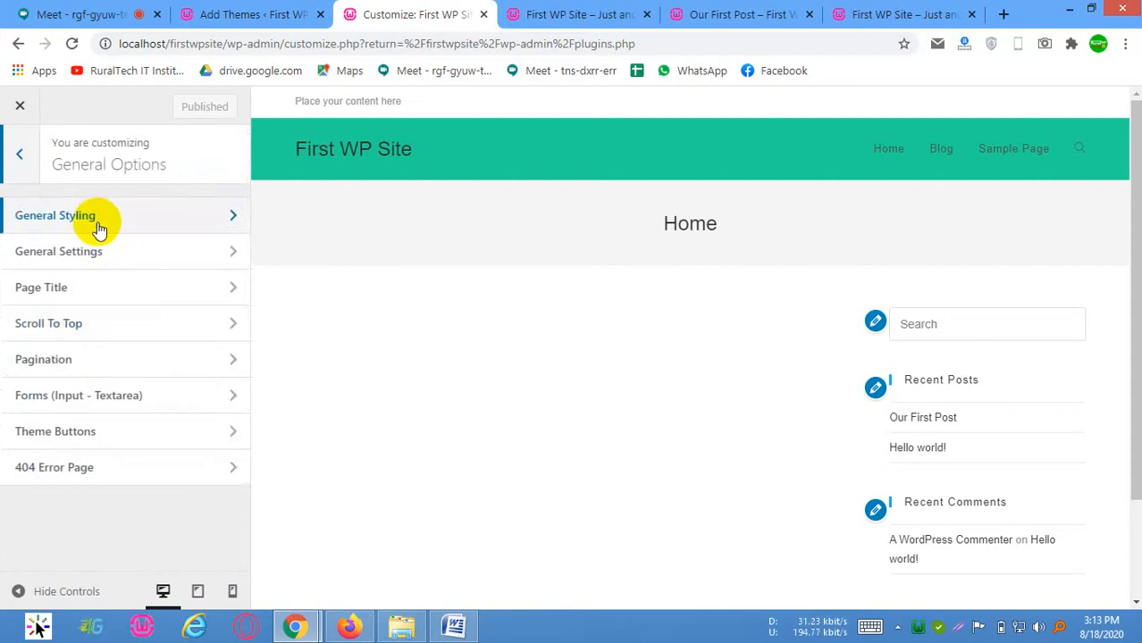
left_click(113, 222)
scroll(39, 429, "down", 4)
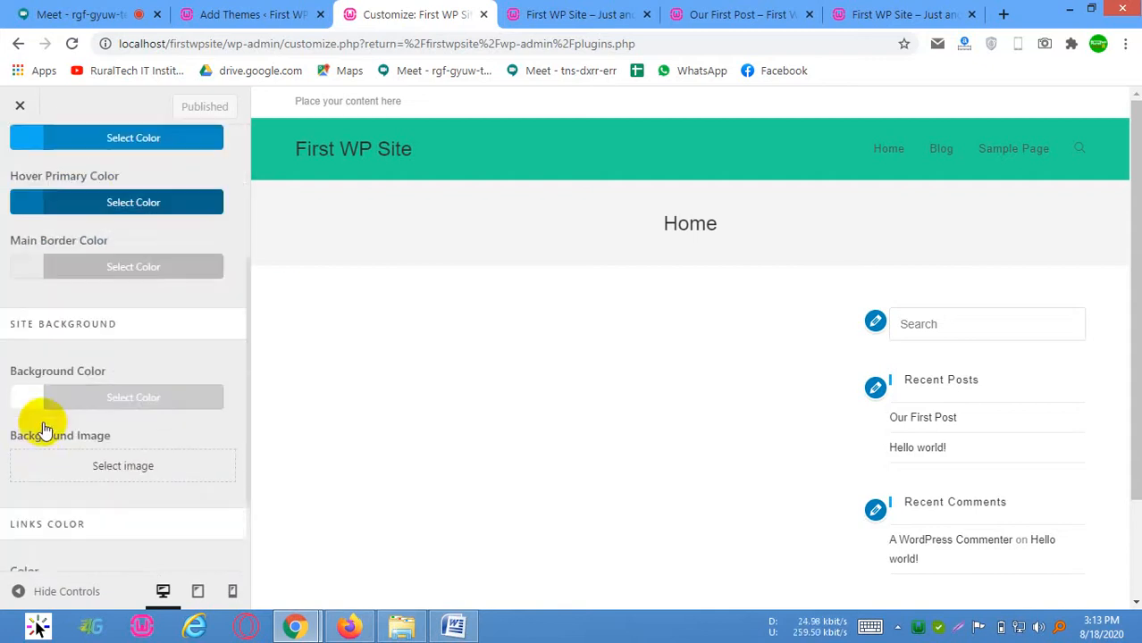
scroll(38, 393, "up", 5)
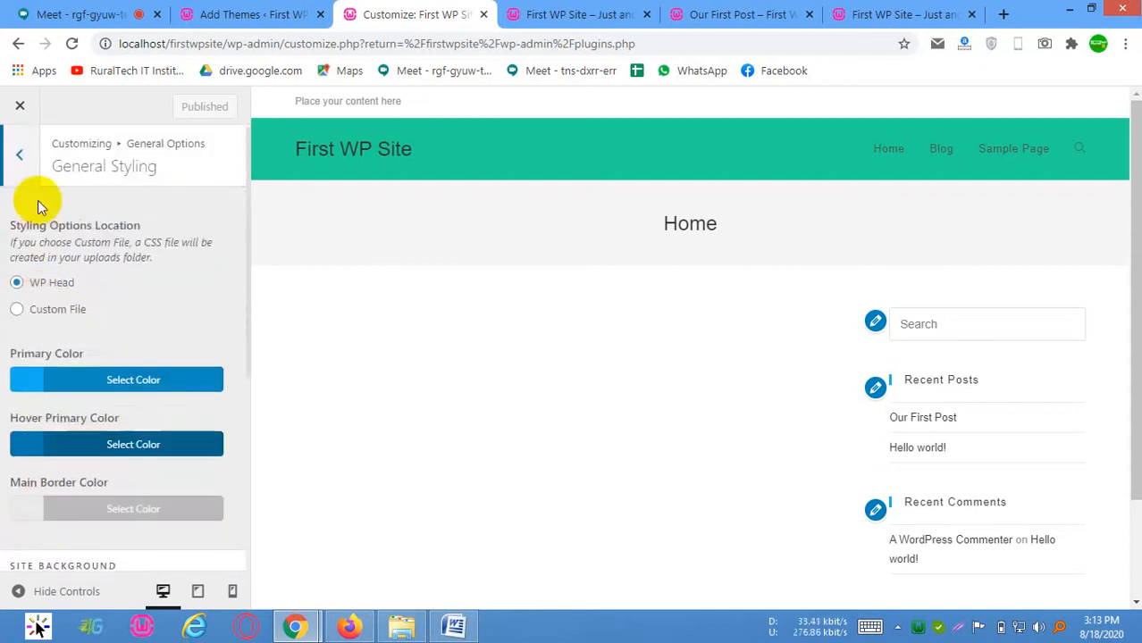
left_click(20, 181)
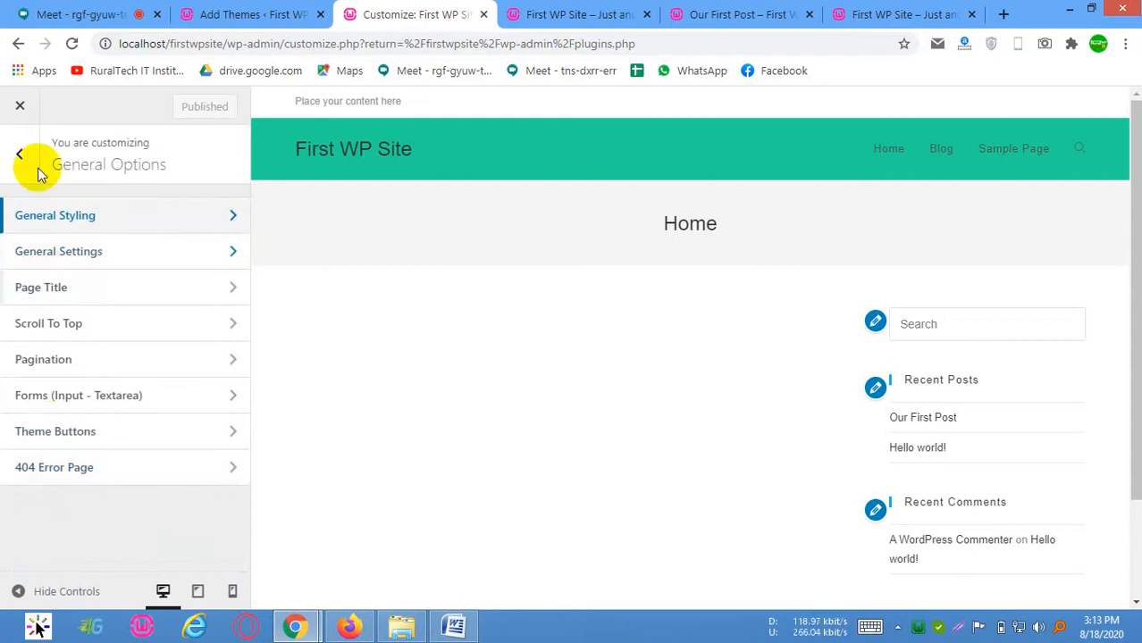
left_click(32, 165)
Look through the remaining Customizer sections and read the list of OceanWP's paid features
scroll(80, 429, "down", 1)
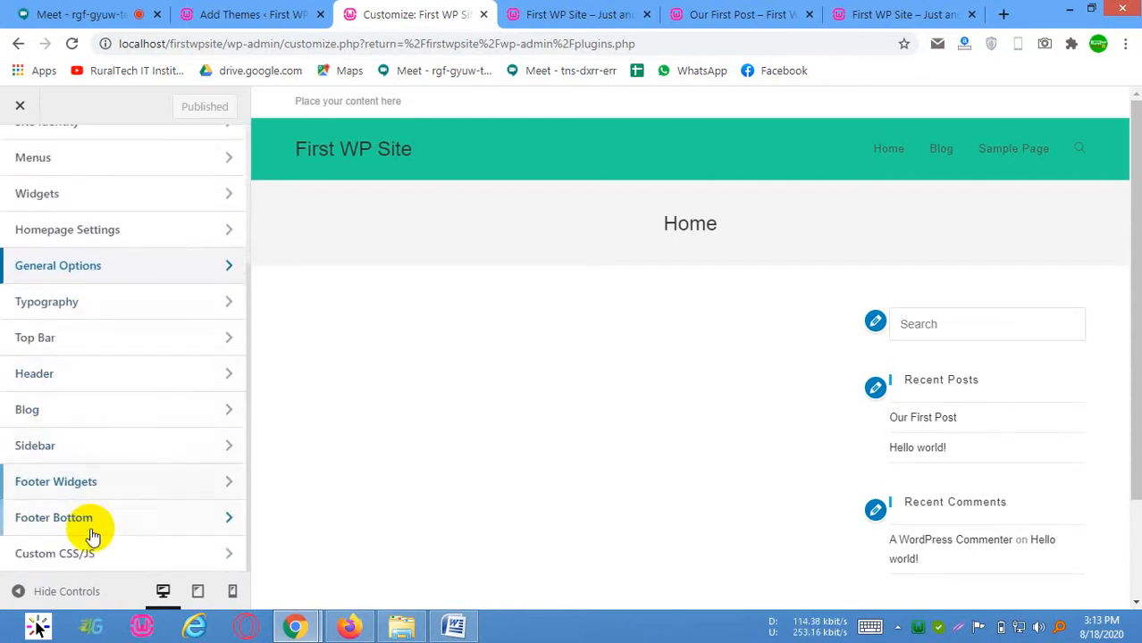
scroll(84, 484, "up", 3)
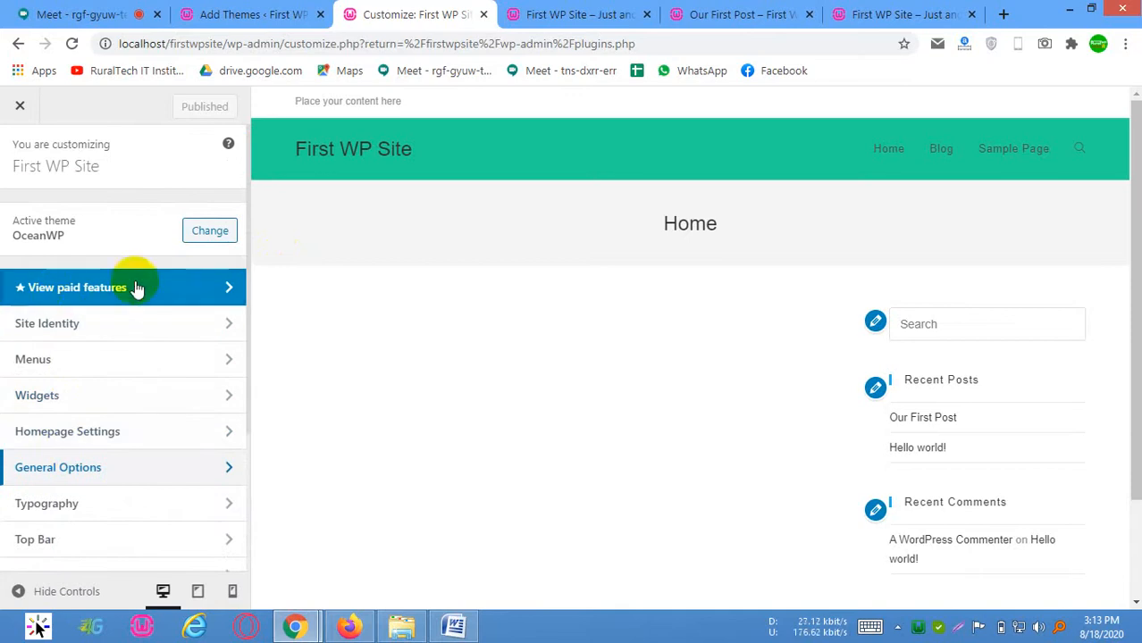
left_click(183, 289)
scroll(96, 377, "down", 3)
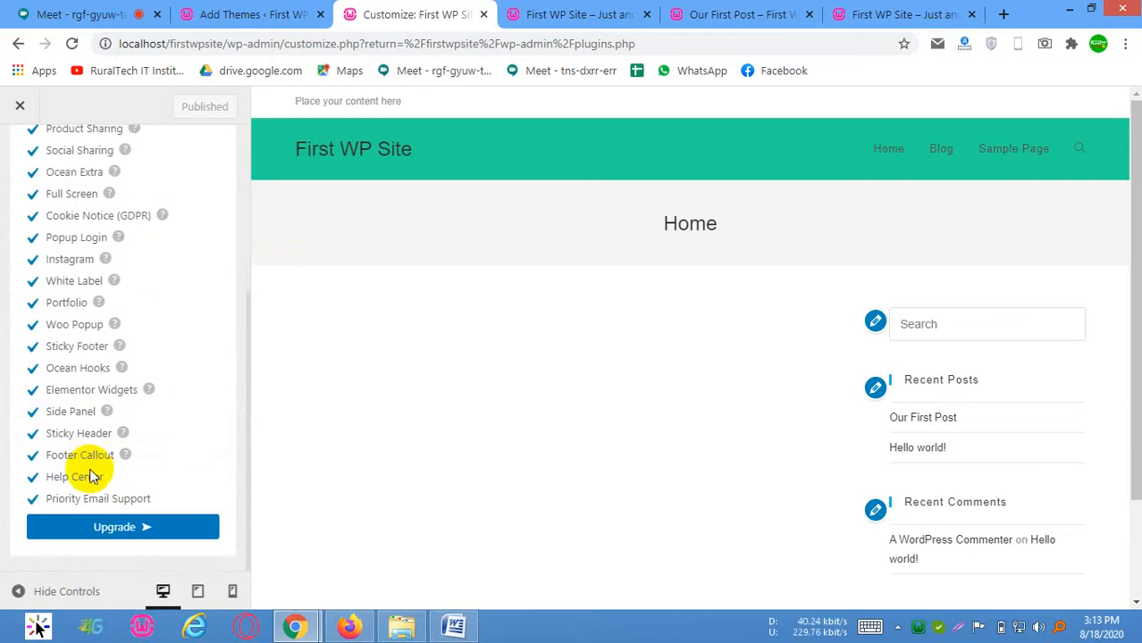
scroll(117, 523, "up", 5)
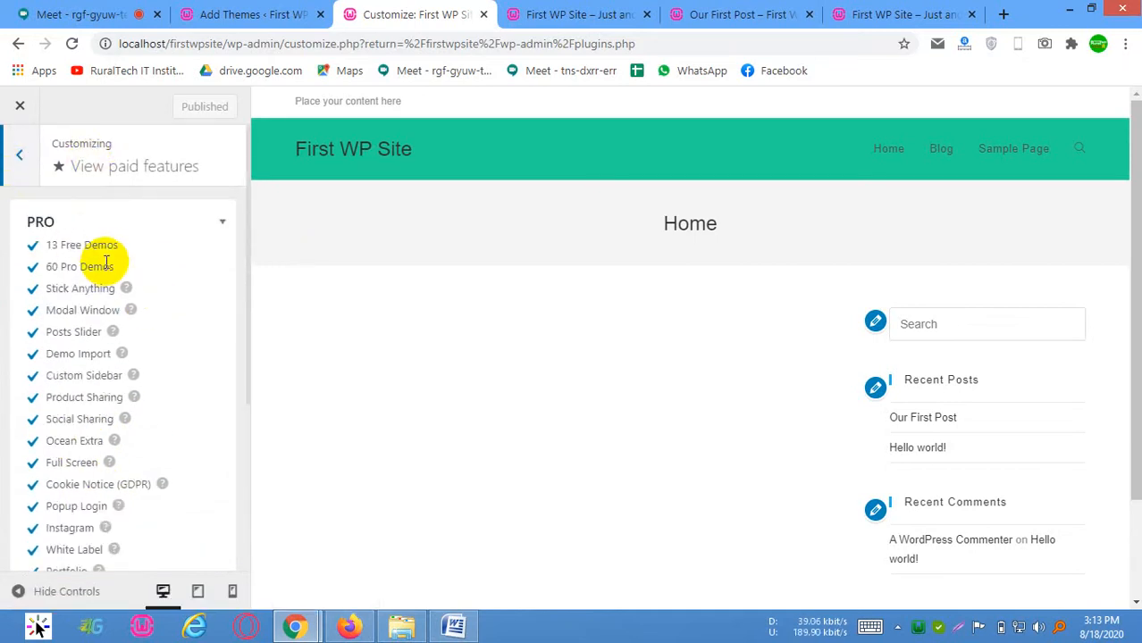
Review the Pro features in the paid features section down to the upgrade option, and return to the Customizer's main section list
left_click_drag(61, 245, 128, 268)
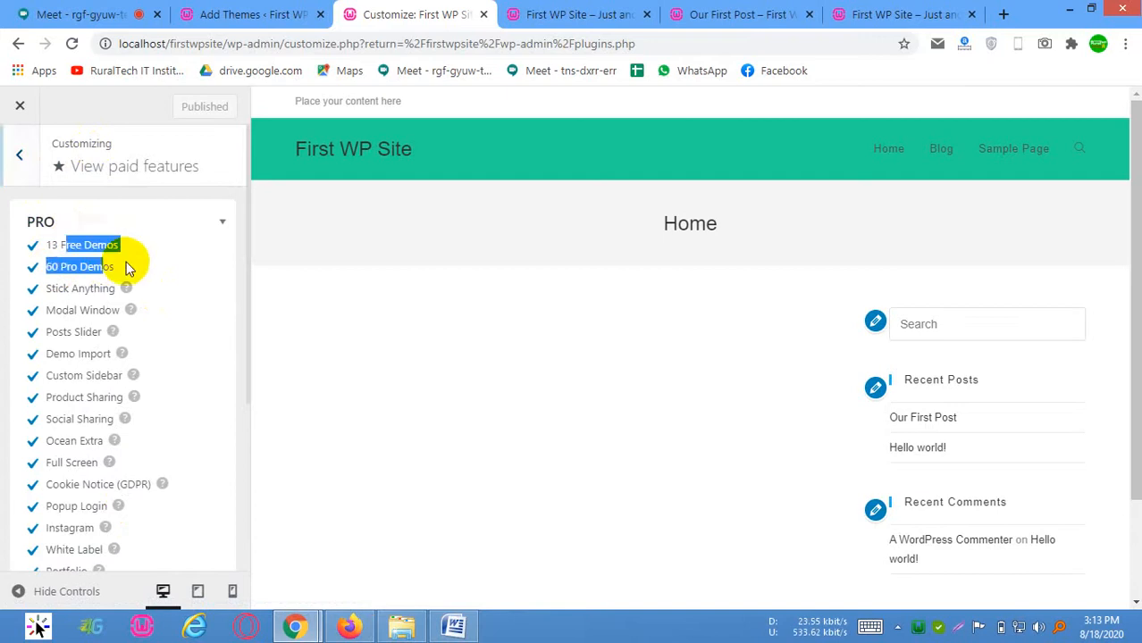
scroll(111, 433, "down", 3)
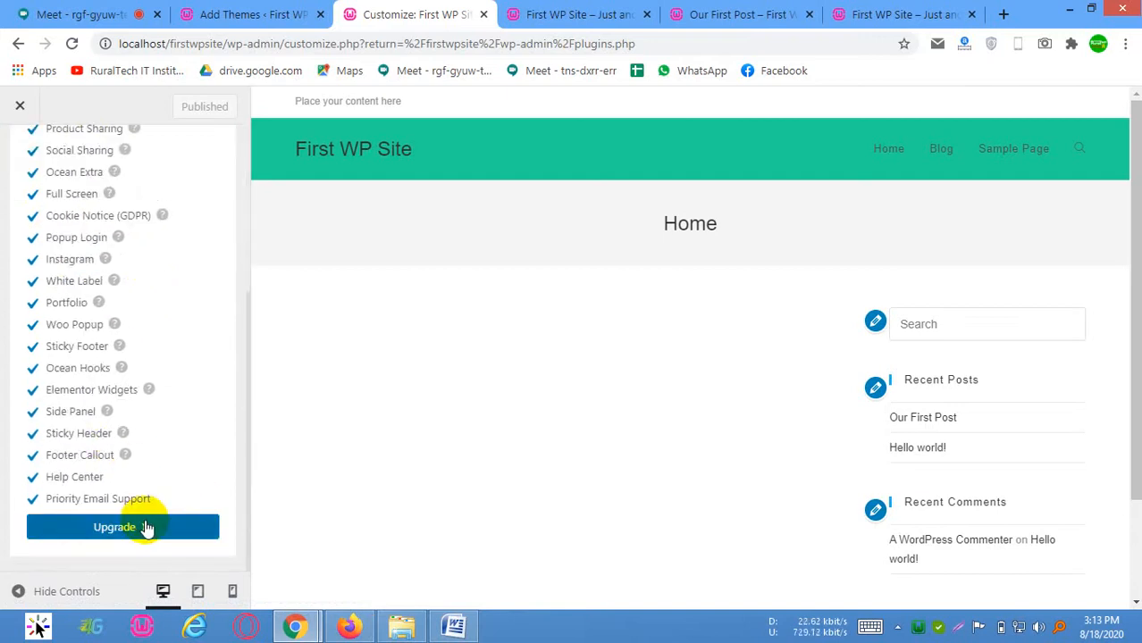
scroll(58, 351, "up", 5)
left_click(29, 156)
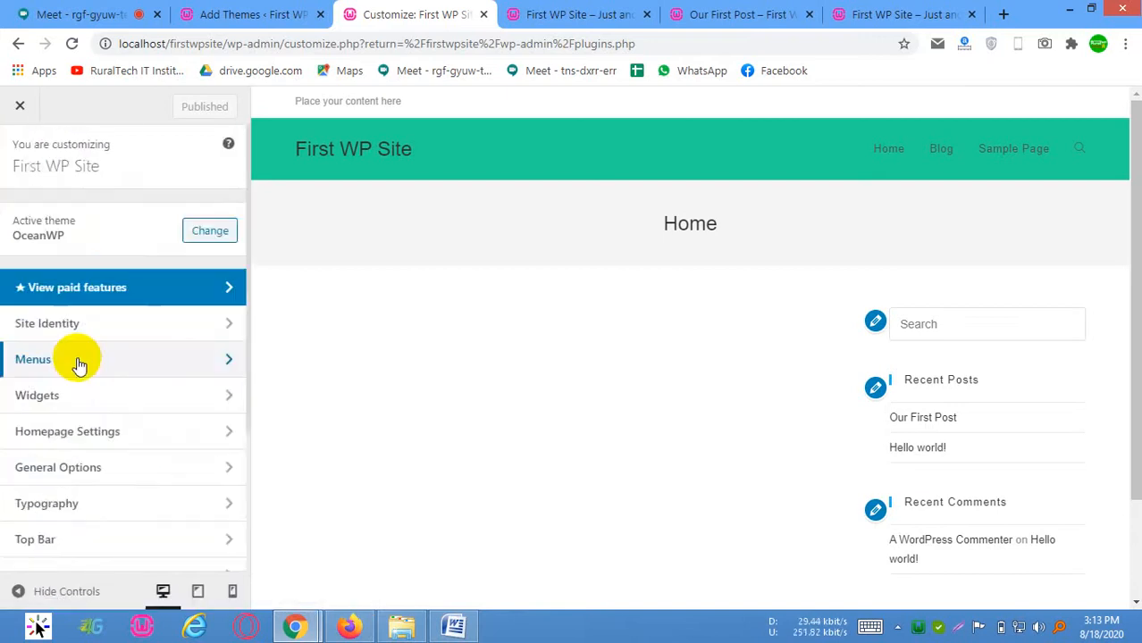
scroll(148, 358, "down", 3)
scroll(536, 339, "down", 2)
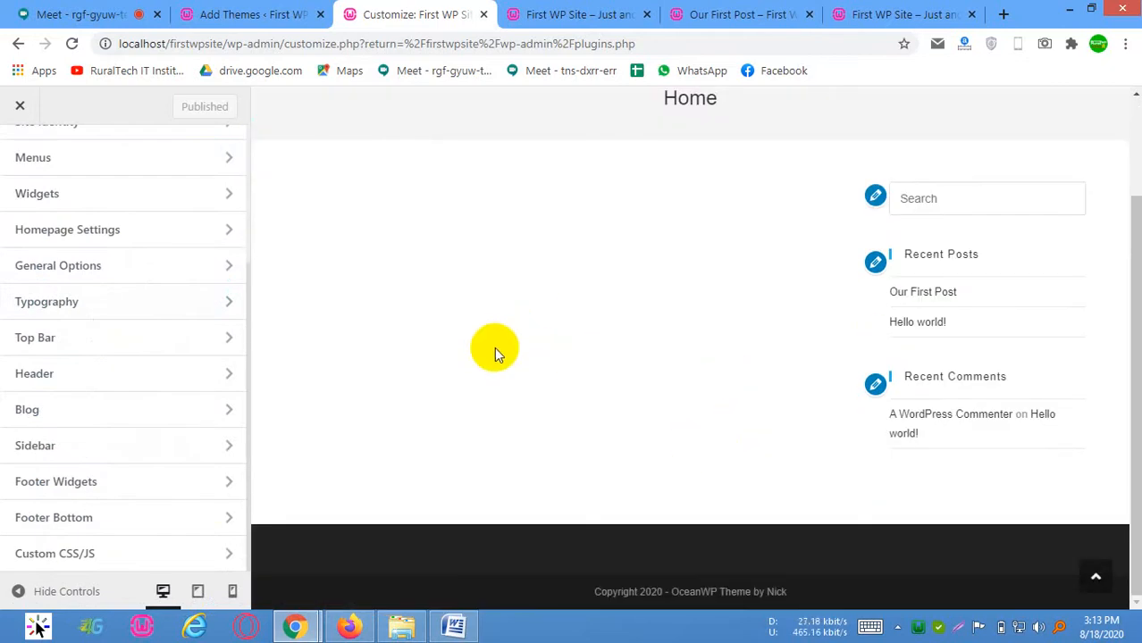
scroll(98, 281, "up", 3)
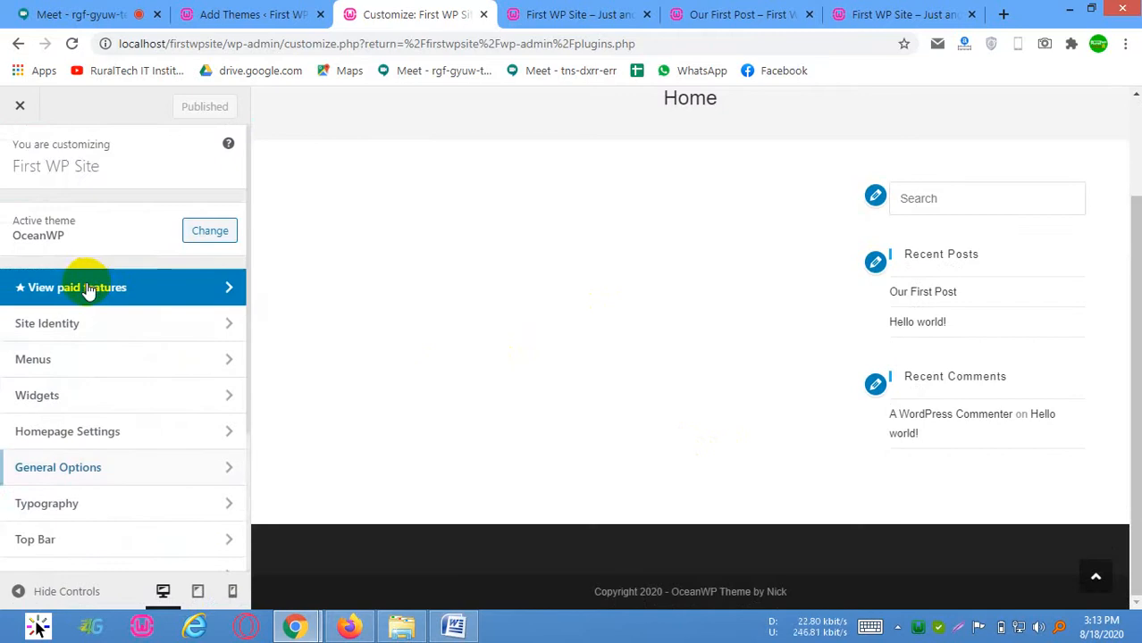
left_click(87, 289)
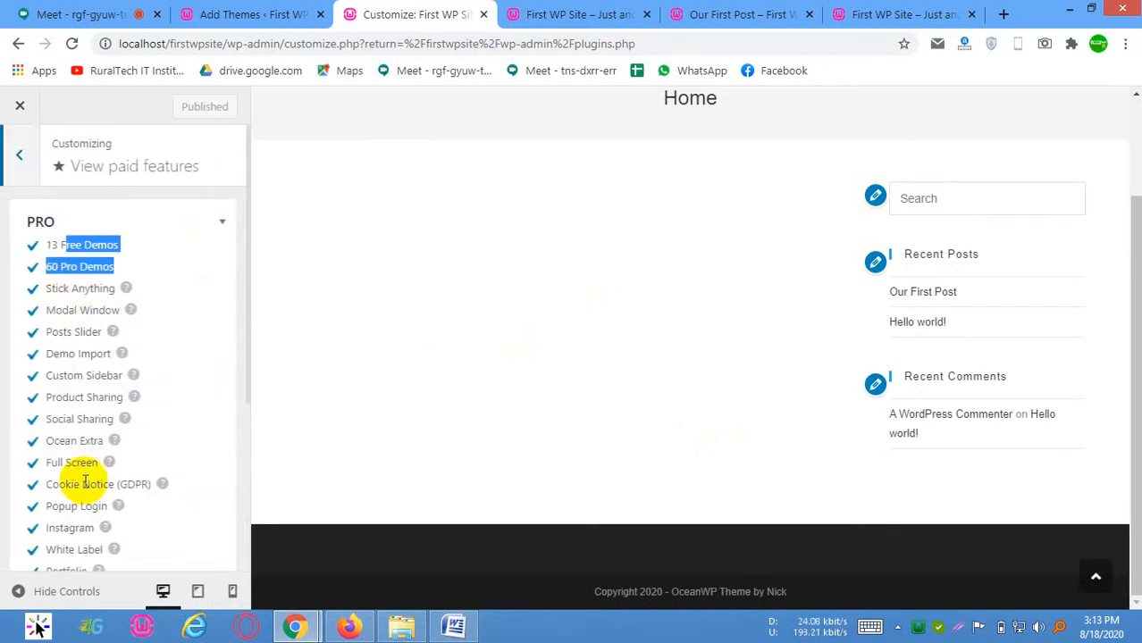
scroll(82, 430, "down", 1)
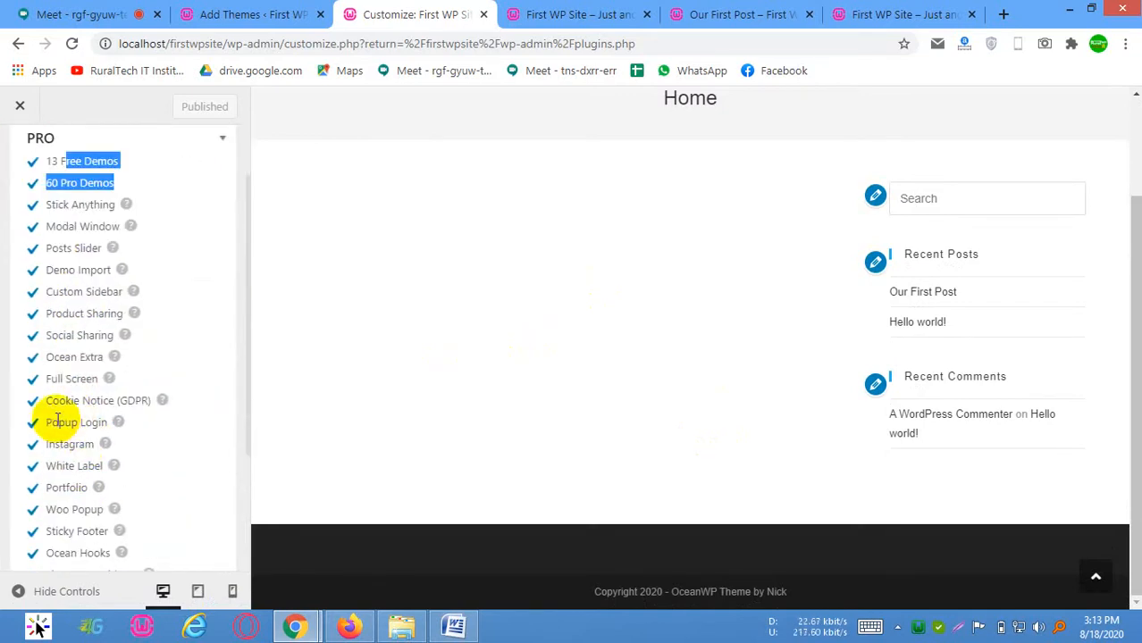
scroll(95, 400, "down", 2)
left_click_drag(66, 367, 111, 434)
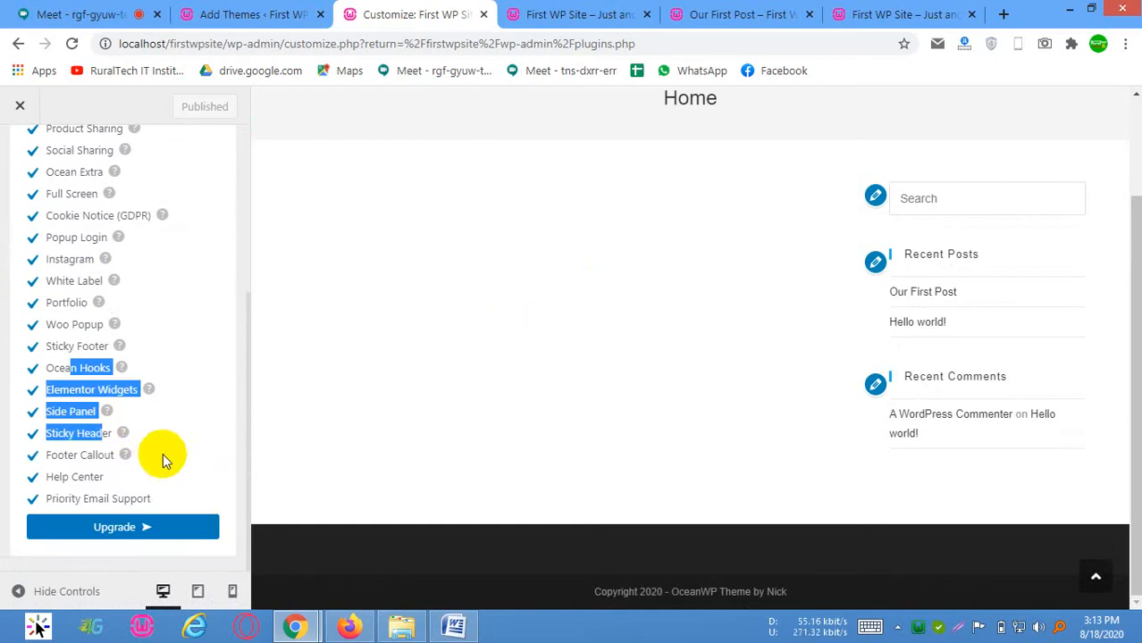
left_click(155, 488)
left_click(164, 481)
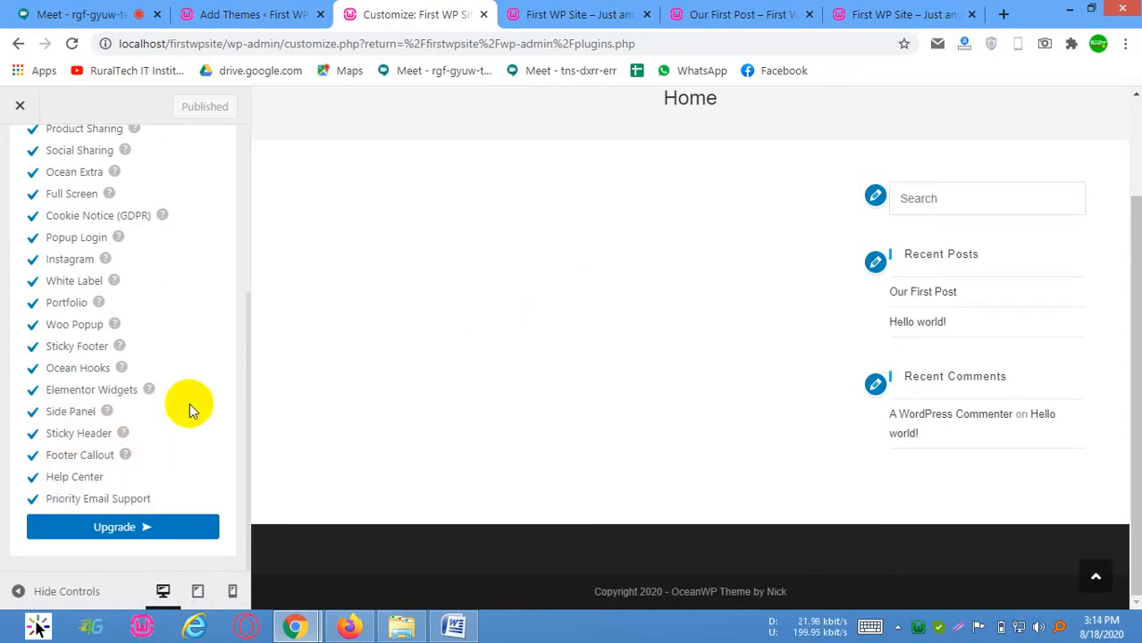
scroll(159, 327, "up", 3)
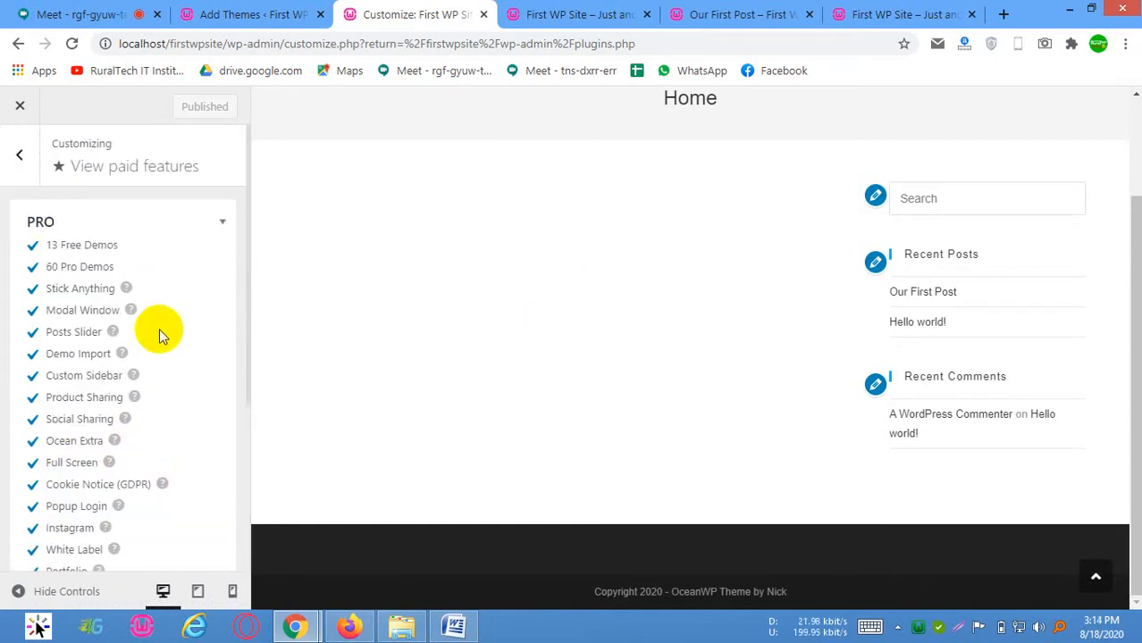
left_click(14, 154)
Check the sidebar and footer areas in the Customizer's Widgets section and exit the Customizer to the Plugins page
scroll(68, 369, "down", 4)
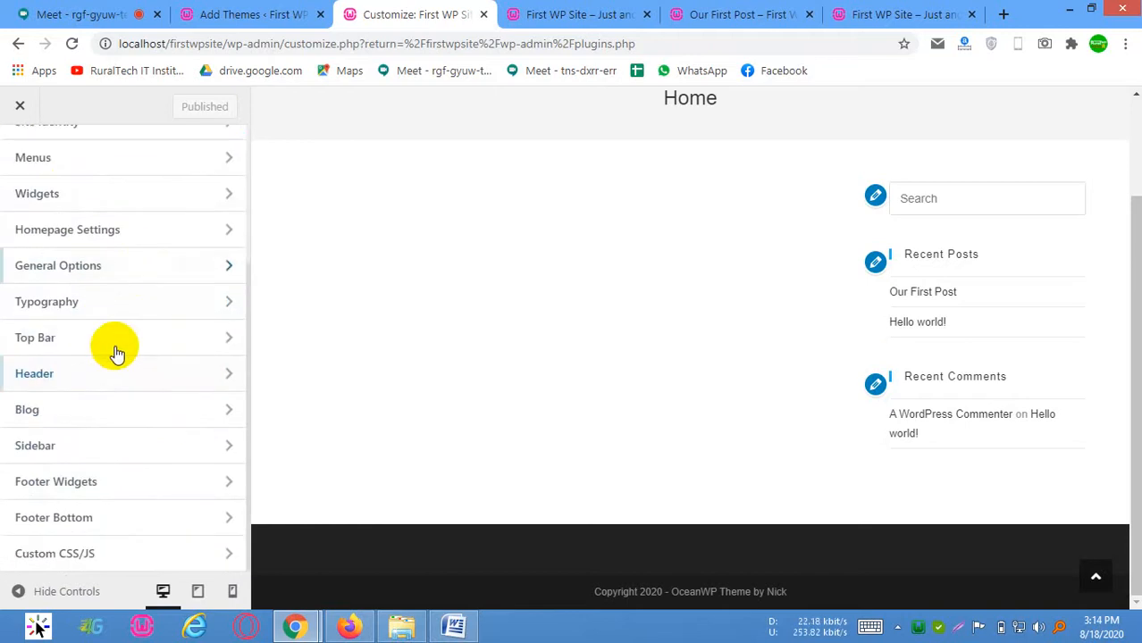
left_click(101, 193)
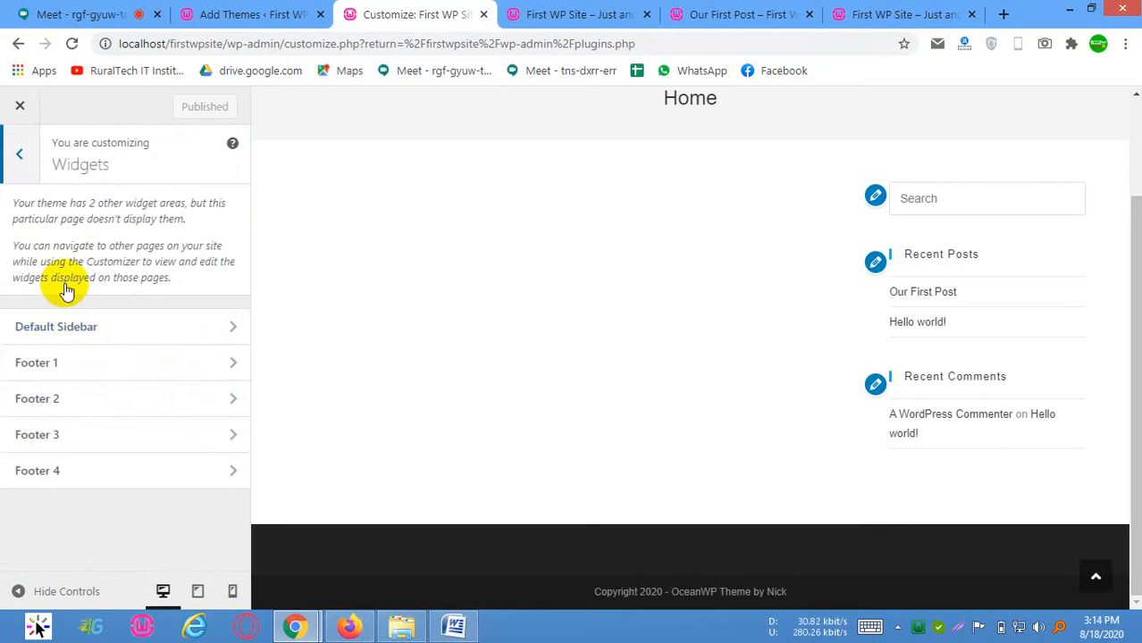
left_click(32, 159)
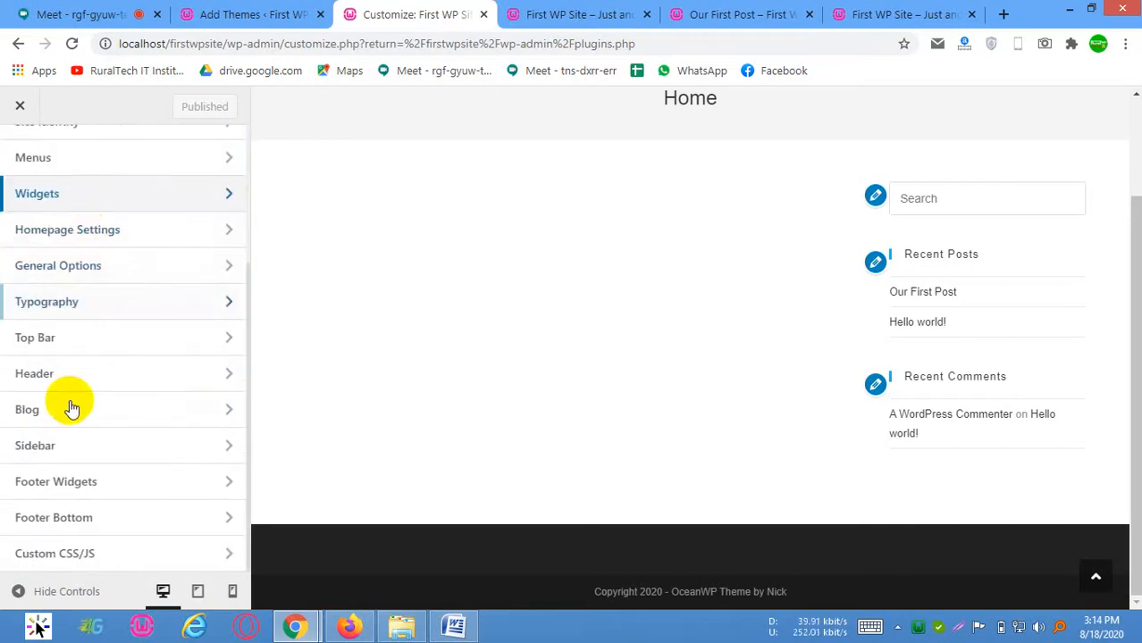
scroll(99, 402, "up", 3)
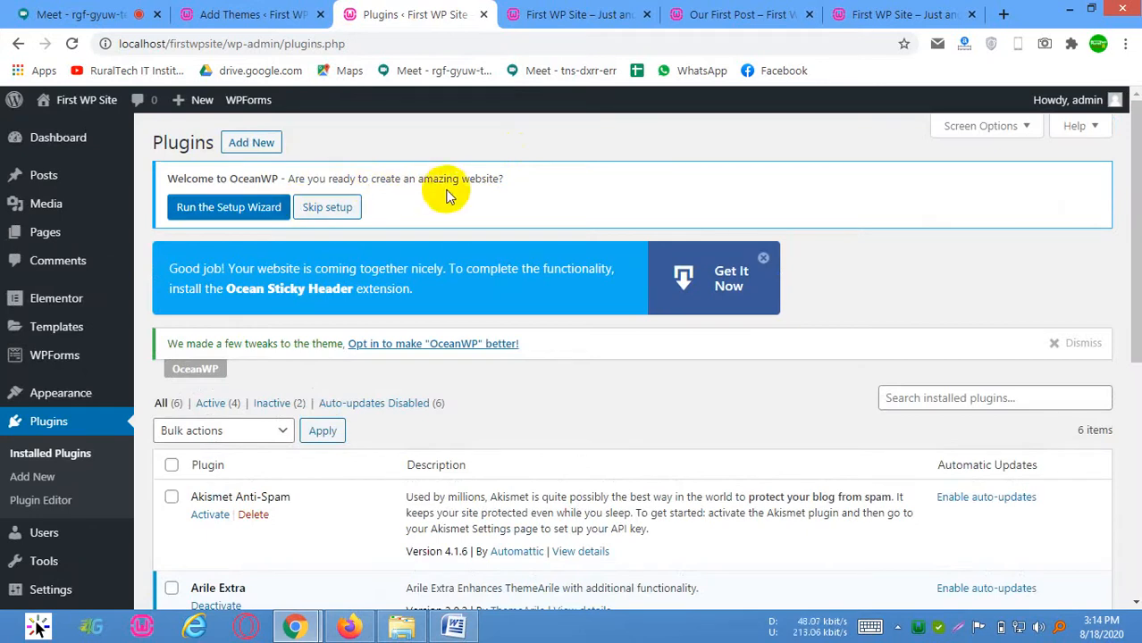
Run the OceanWP Setup Wizard from the Plugins page notice and get started from its welcome page
left_click(301, 179)
left_click_drag(301, 179, 520, 183)
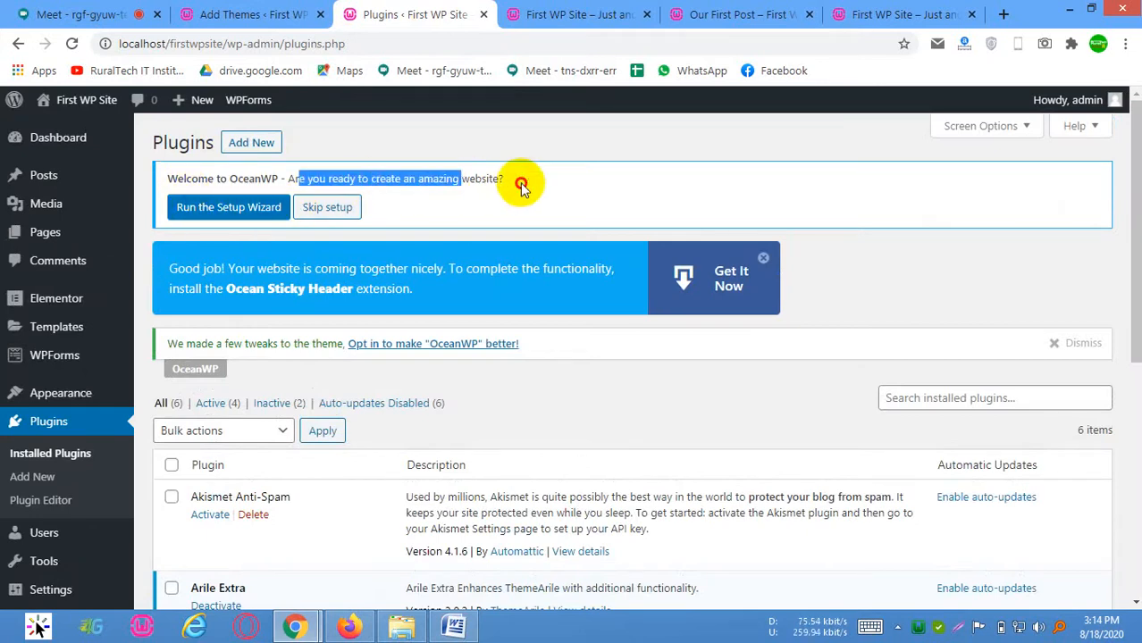
left_click_drag(383, 180, 554, 175)
left_click(226, 211)
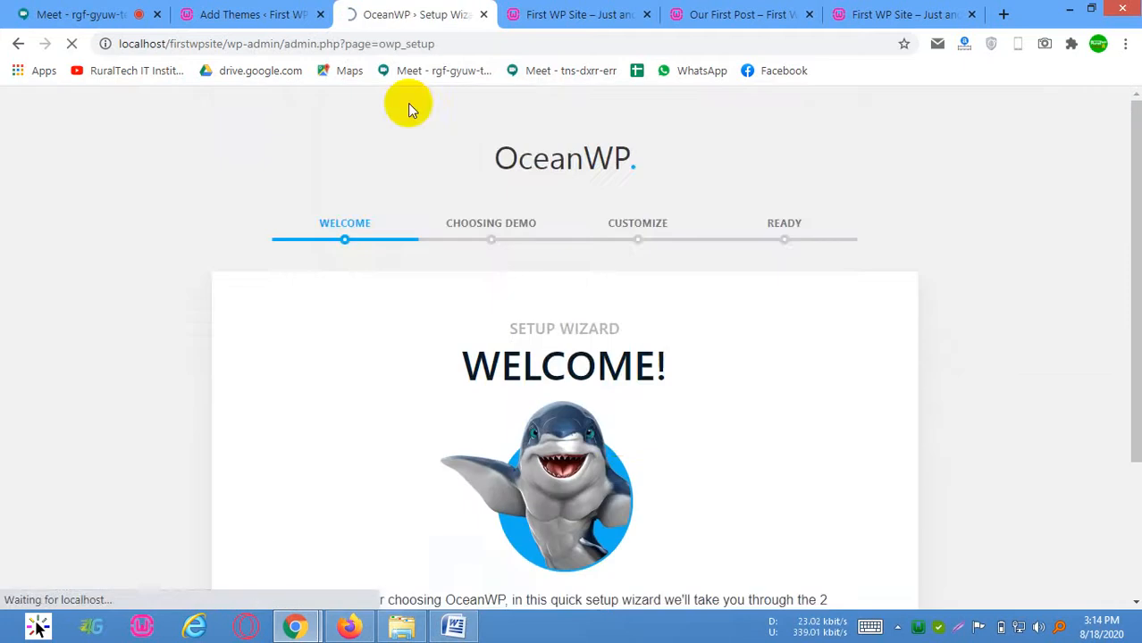
scroll(571, 268, "down", 2)
left_click(572, 508)
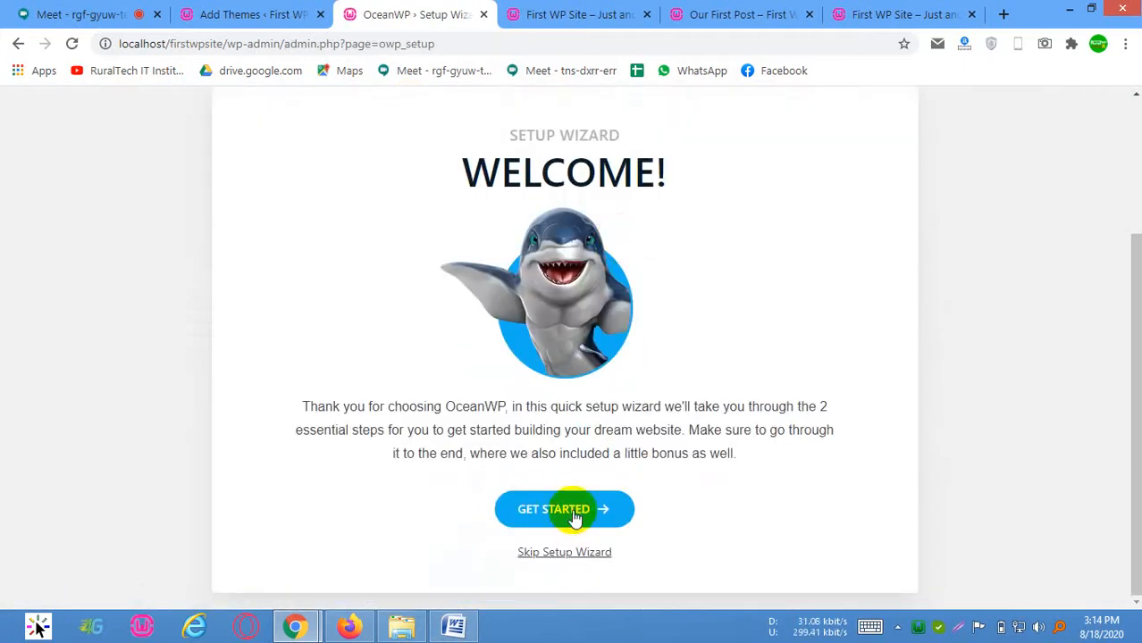
Look at the first demo templates in the wizard and open and close the Architect demo's live preview
scroll(399, 281, "down", 4)
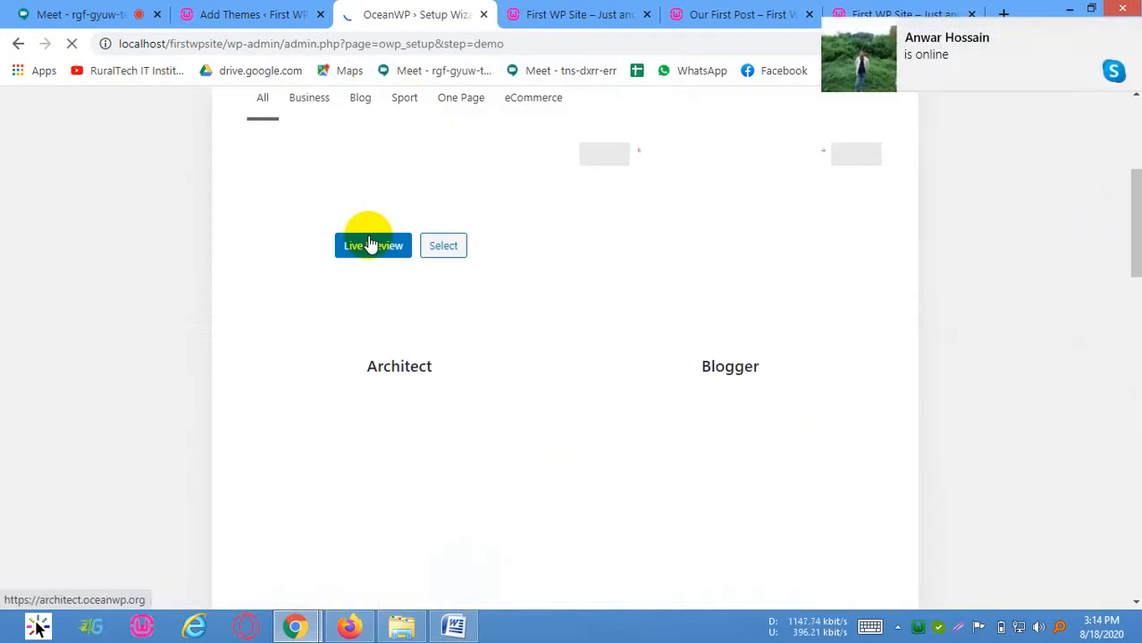
scroll(370, 236, "up", 3)
scroll(319, 224, "down", 1)
scroll(444, 372, "down", 2)
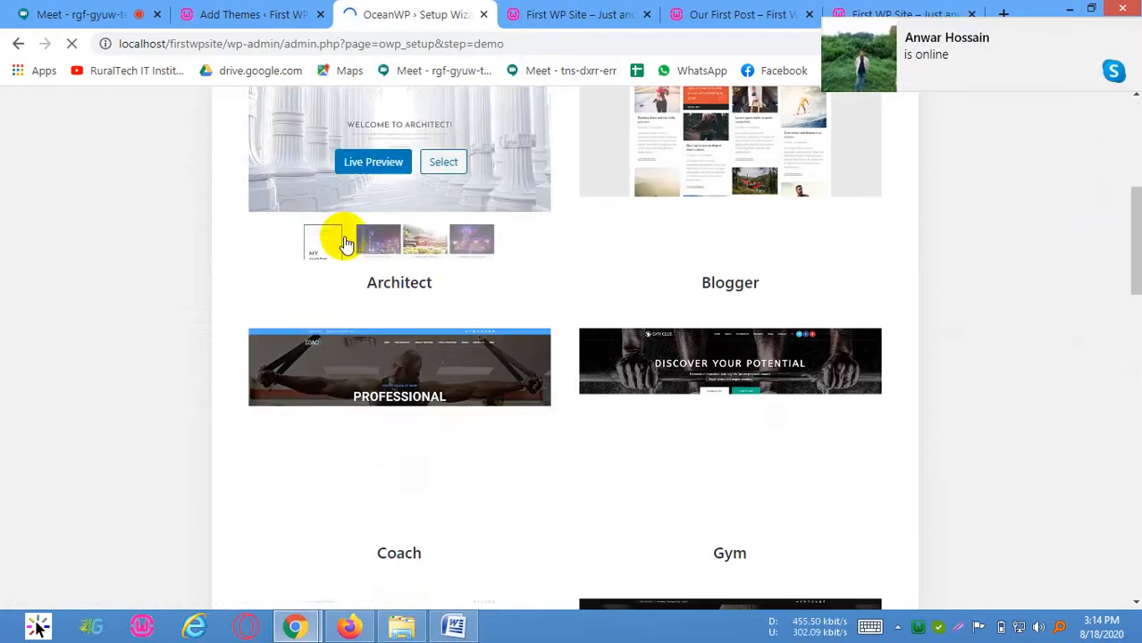
left_click(507, 174)
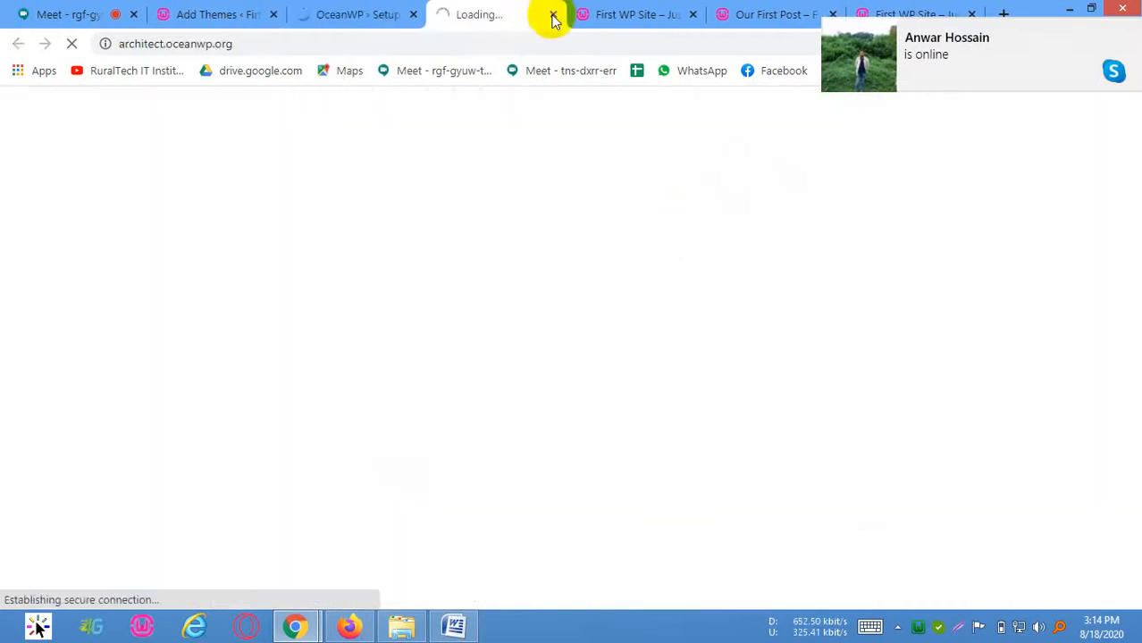
left_click(553, 14)
Browse the remaining demo templates down to Yoga and skip the demo installation step
scroll(601, 339, "down", 3)
scroll(536, 286, "up", 5)
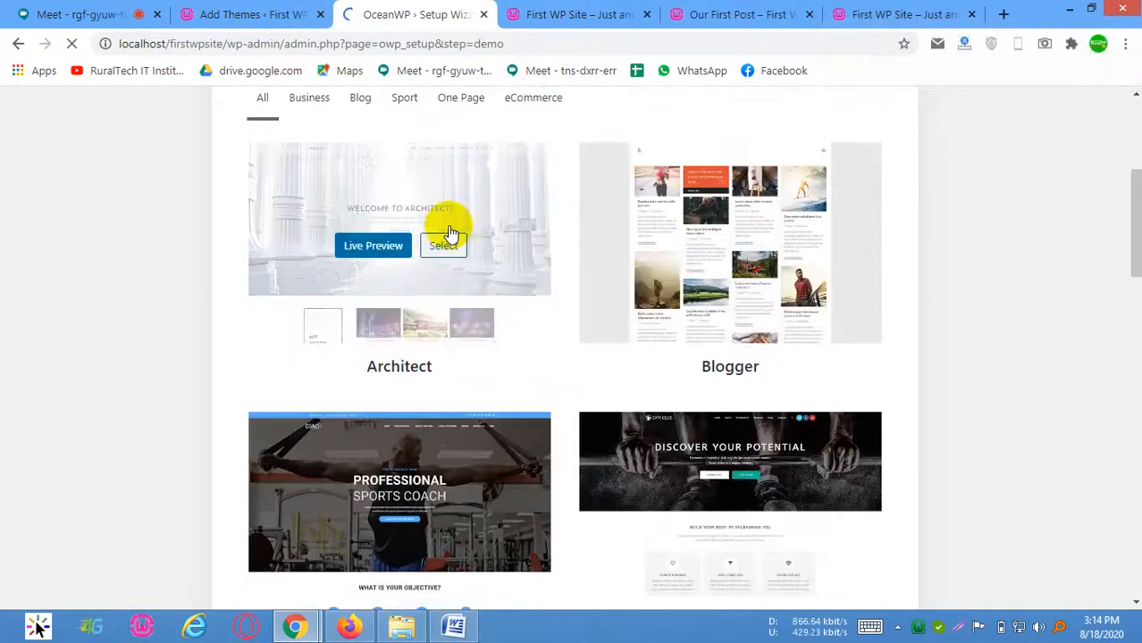
scroll(619, 204, "up", 4)
scroll(545, 313, "down", 7)
scroll(531, 407, "down", 12)
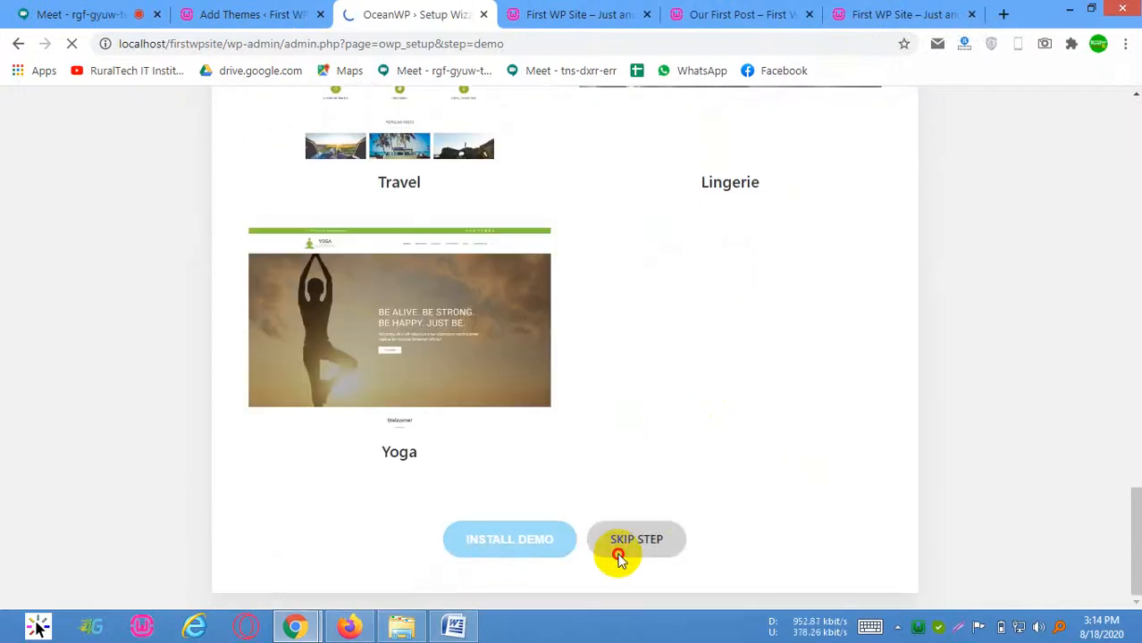
left_click(626, 542)
Review the logo, site title, tagline and color fields of the wizard's Customize step and proceed to the Ready step
scroll(275, 241, "down", 1)
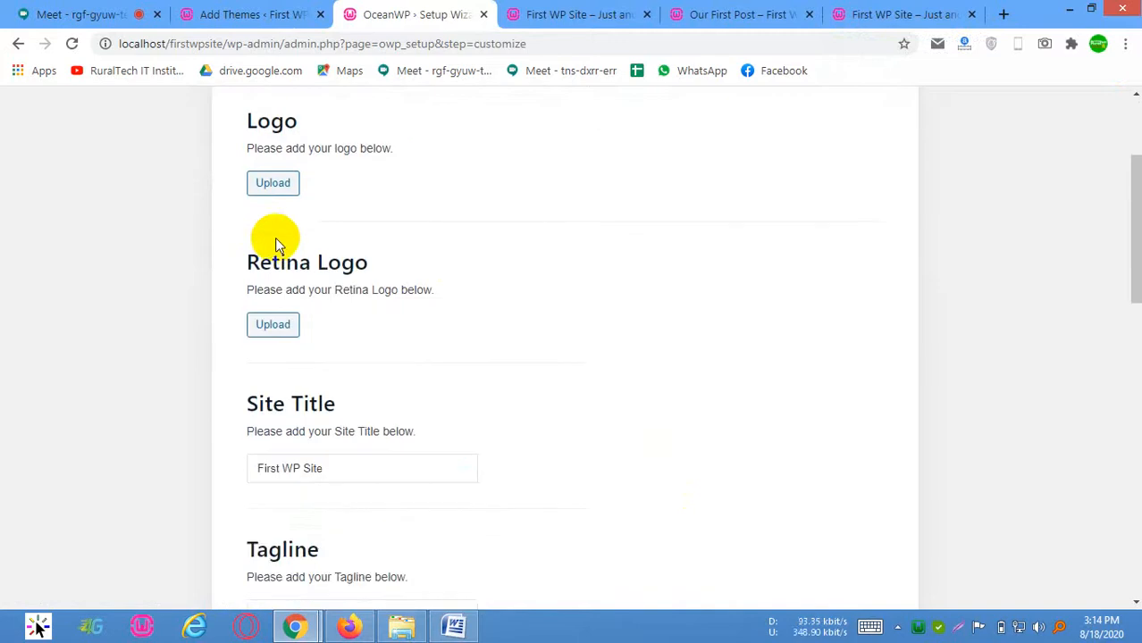
scroll(278, 312, "up", 2)
scroll(402, 384, "down", 4)
scroll(474, 380, "down", 15)
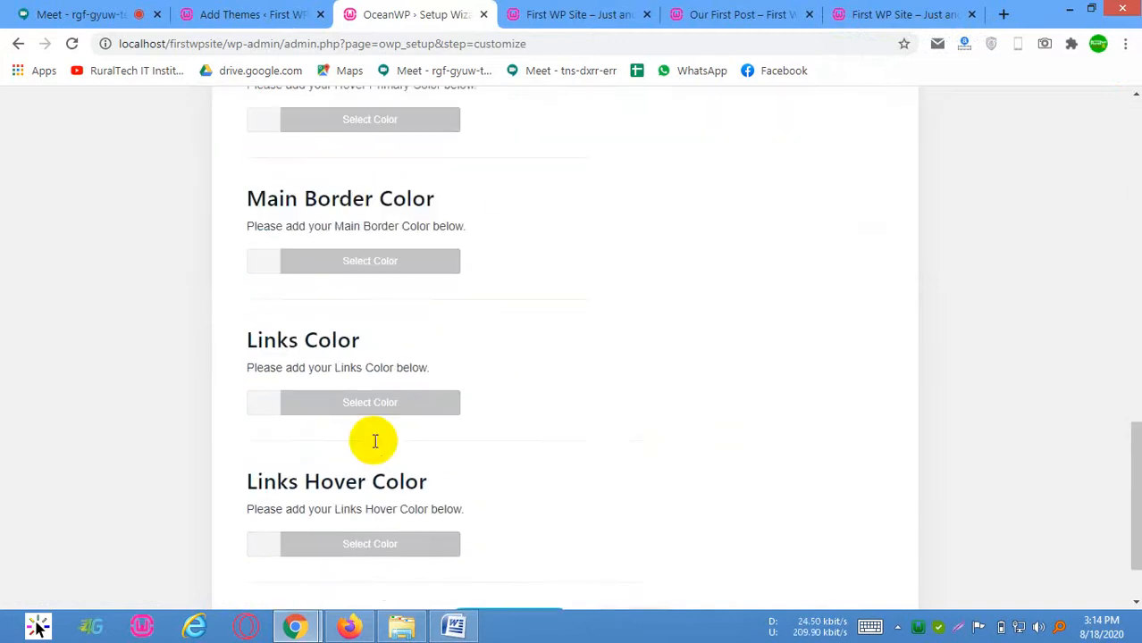
left_click(516, 539)
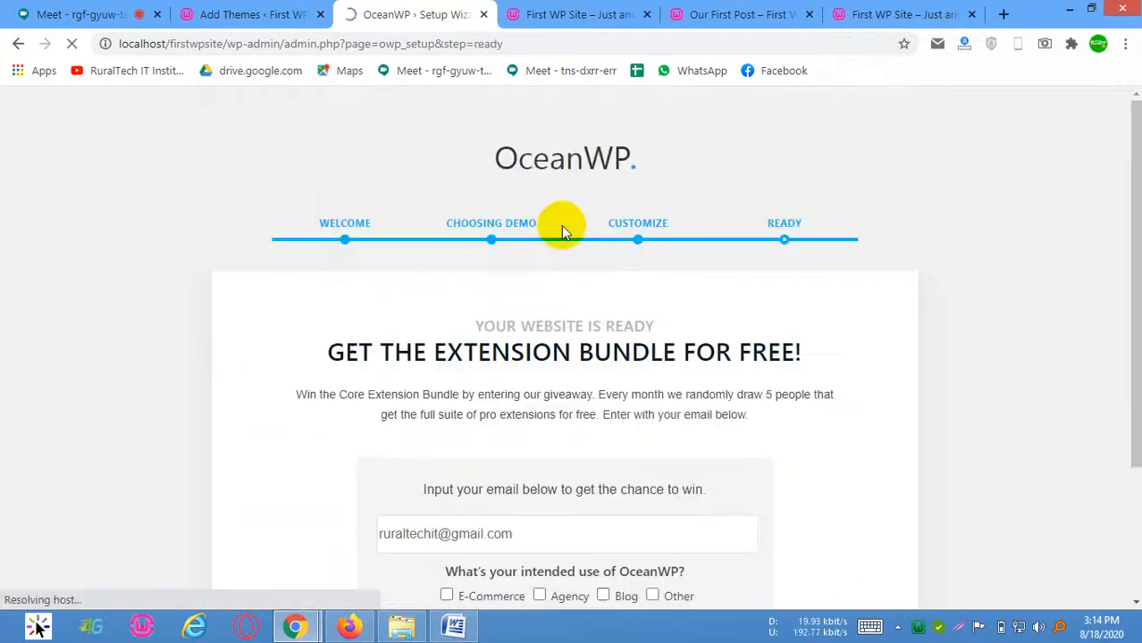
Submit the Core Extension Bundle giveaway form with Agency as the intended use and leave the setup wizard
scroll(536, 384, "down", 3)
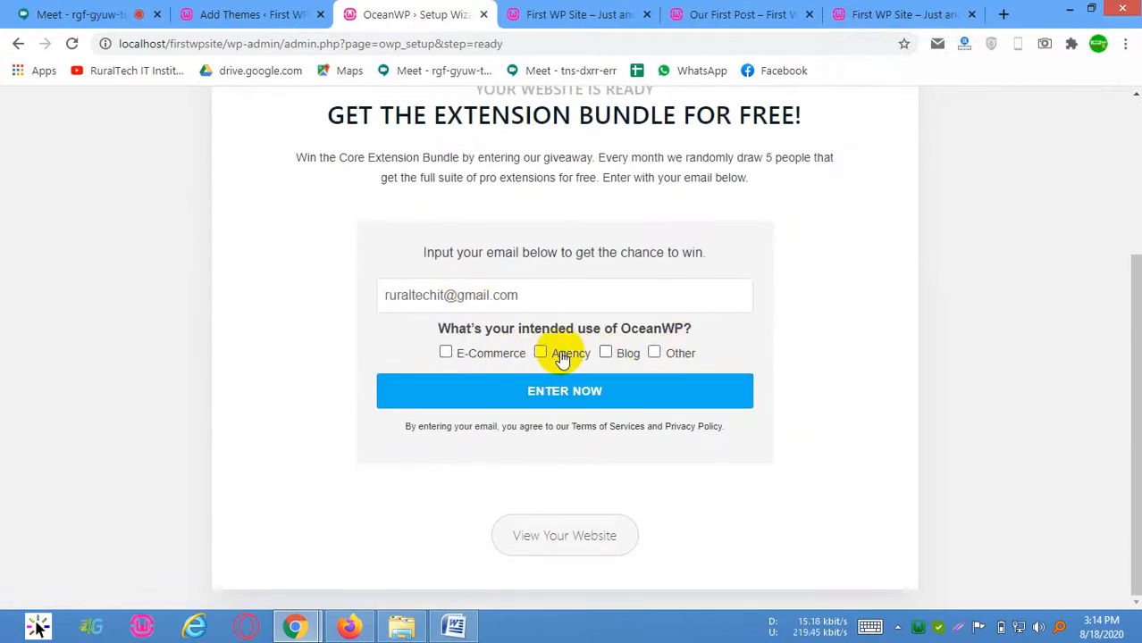
left_click(538, 352)
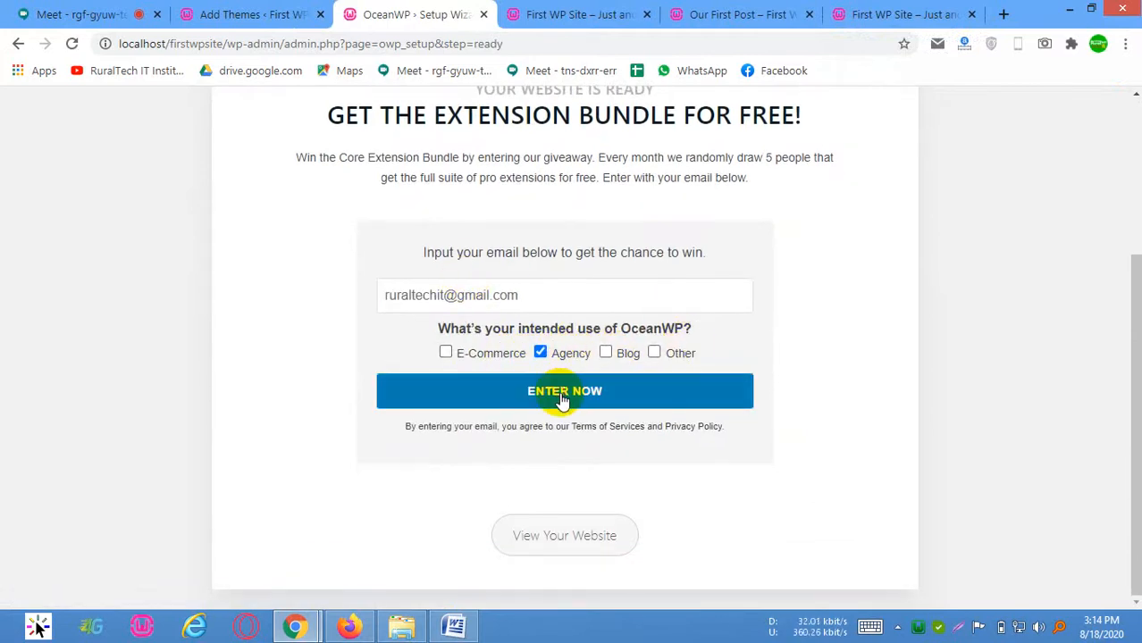
left_click(575, 402)
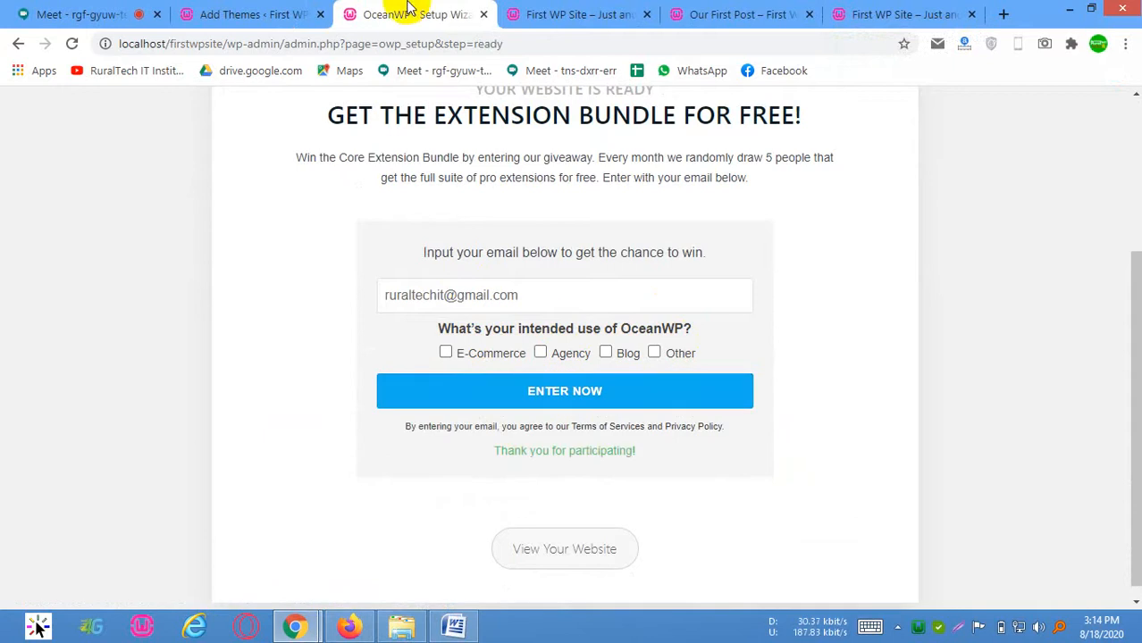
left_click(563, 550)
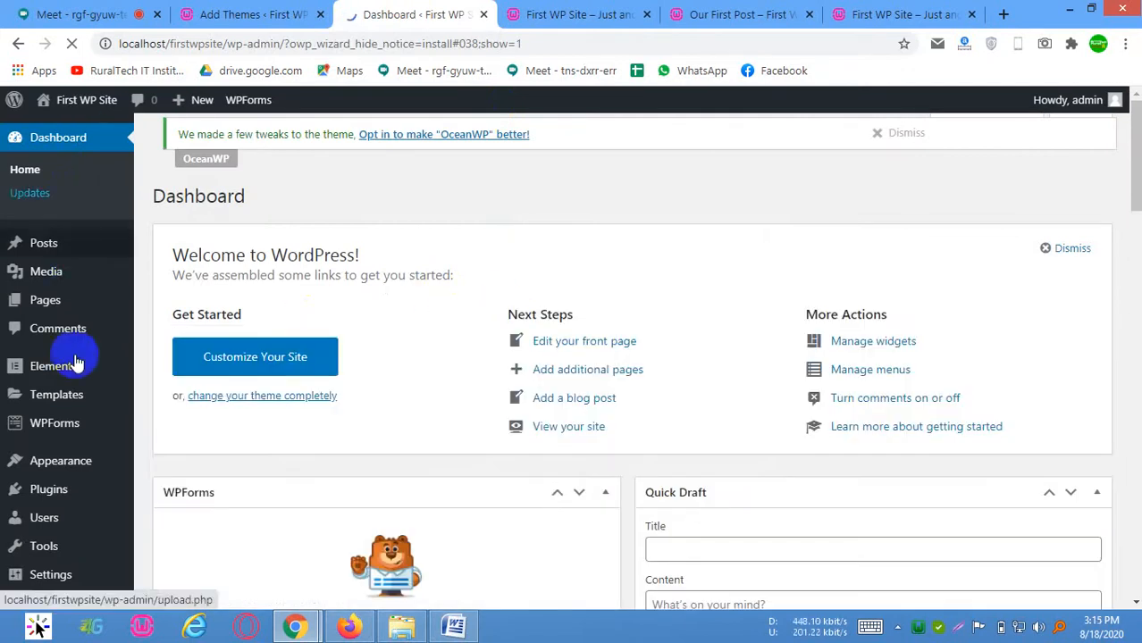
Look through the dashboard's admin menu entries for Elementor, Templates and WPForms, down to Theme Panel
mouse_move(71, 374)
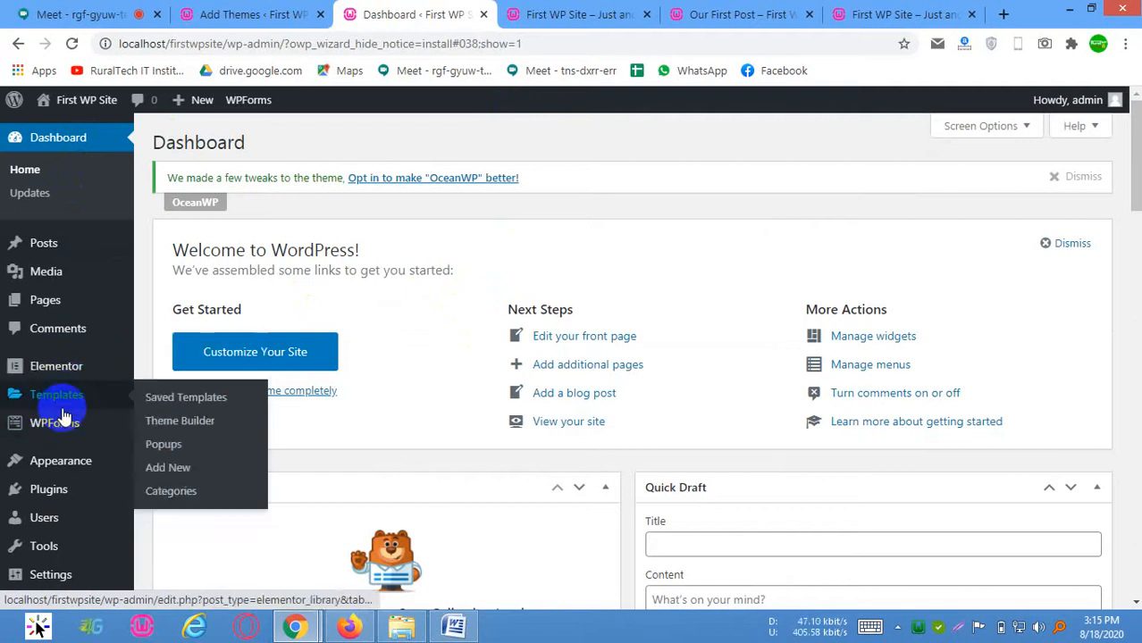
mouse_move(80, 423)
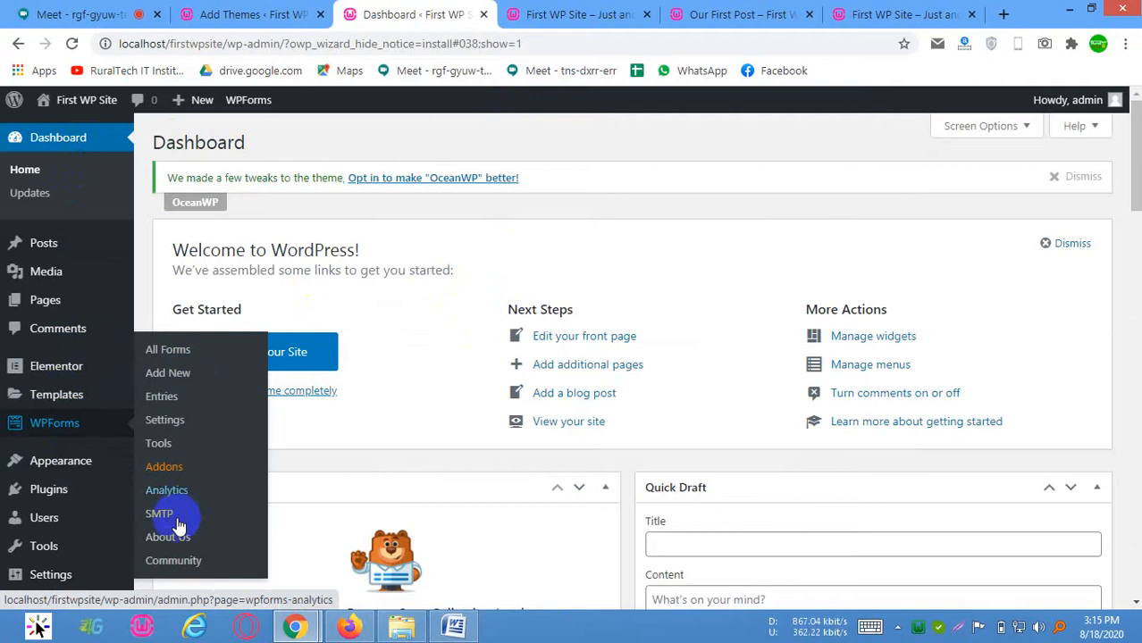
scroll(18, 500, "down", 3)
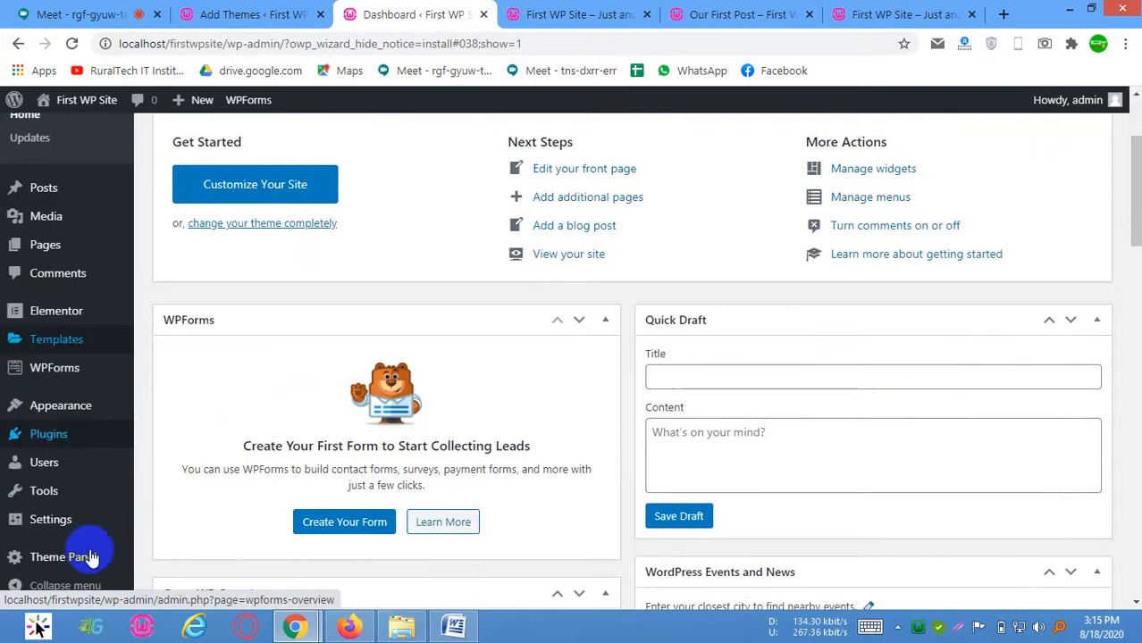
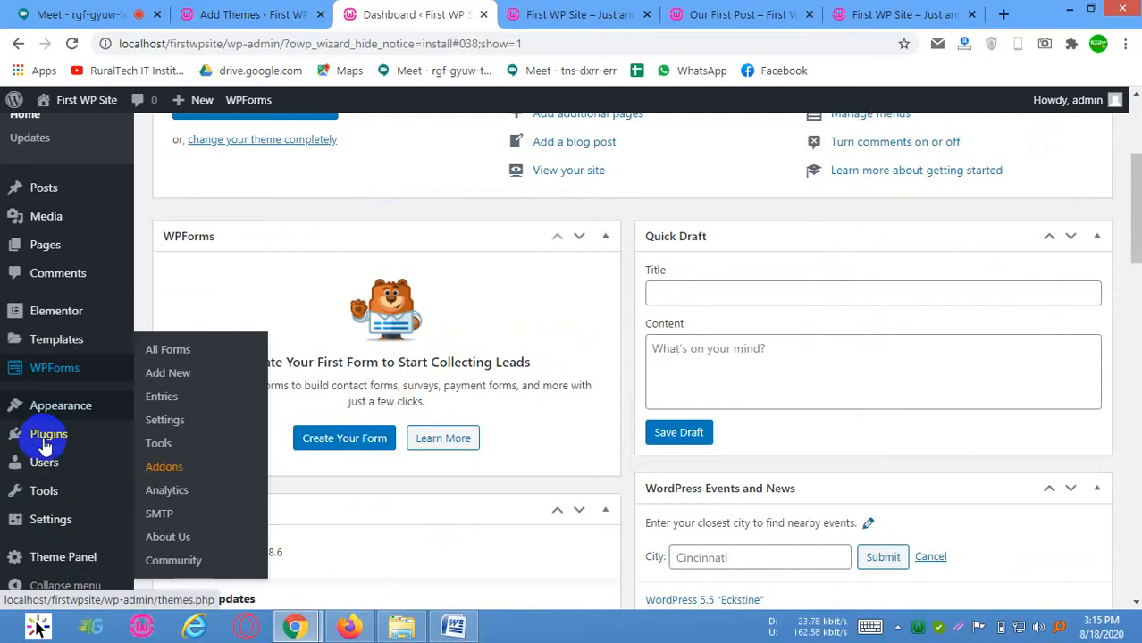
Open OceanWP's Theme Panel from the admin menu and skip the opt-in for update notifications and diagnostic tracking
scroll(27, 393, "up", 3)
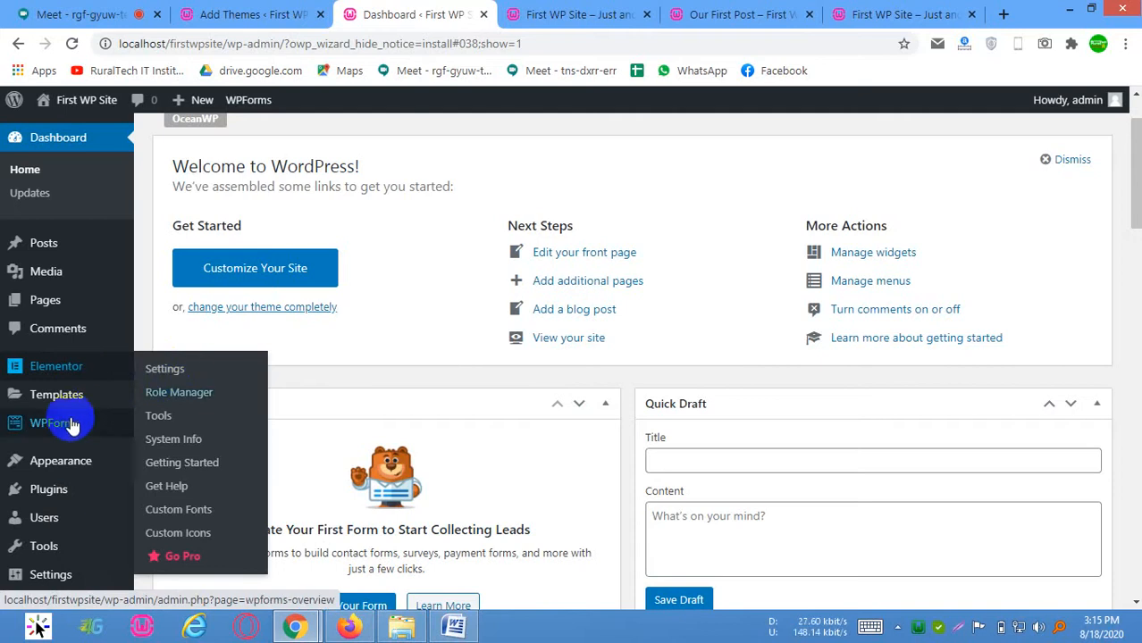
mouse_move(141, 427)
scroll(104, 492, "down", 2)
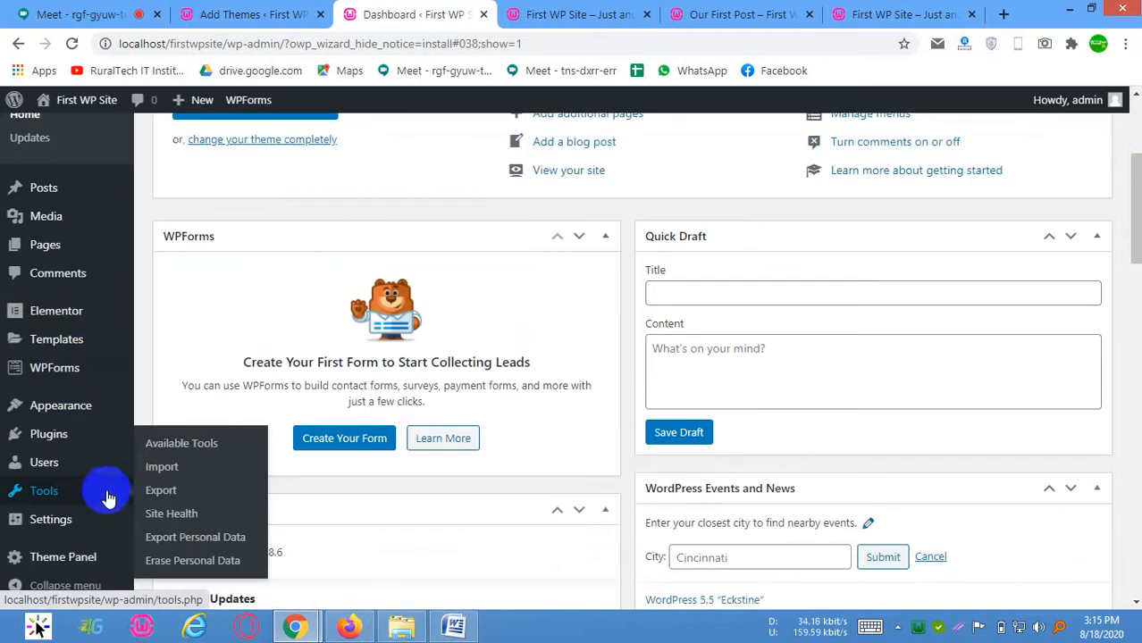
scroll(147, 536, "down", 2)
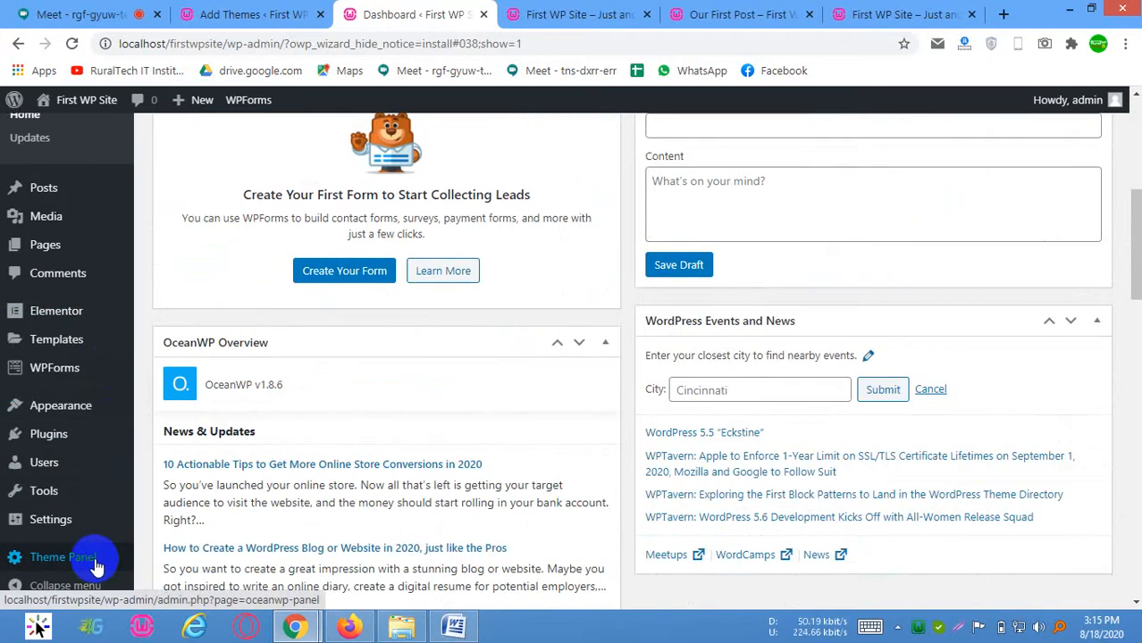
left_click(64, 558)
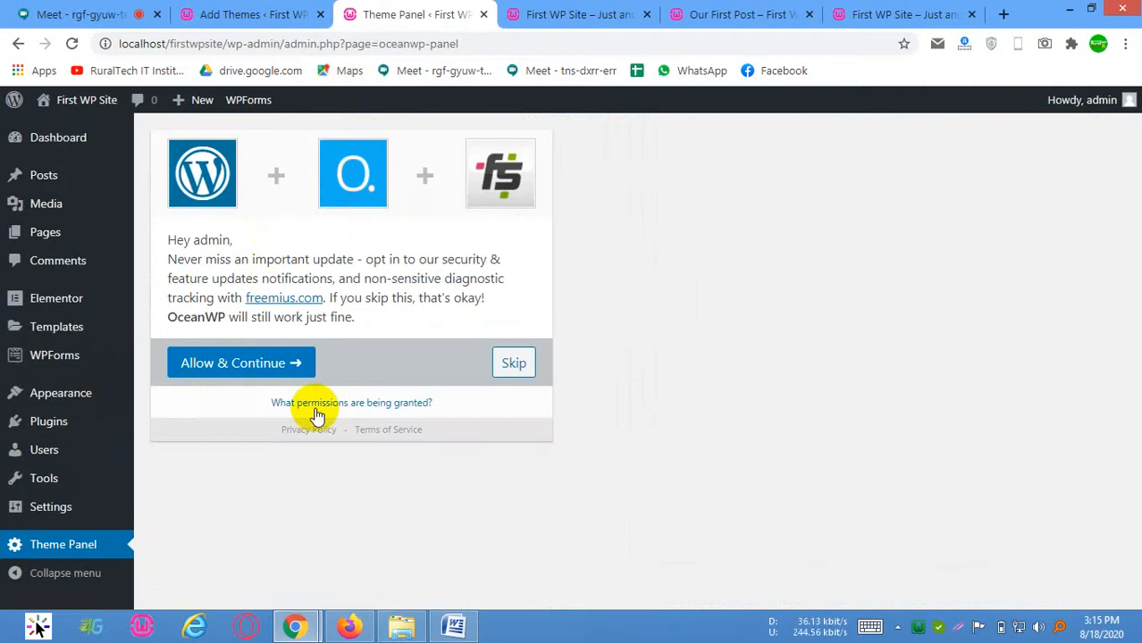
left_click(516, 363)
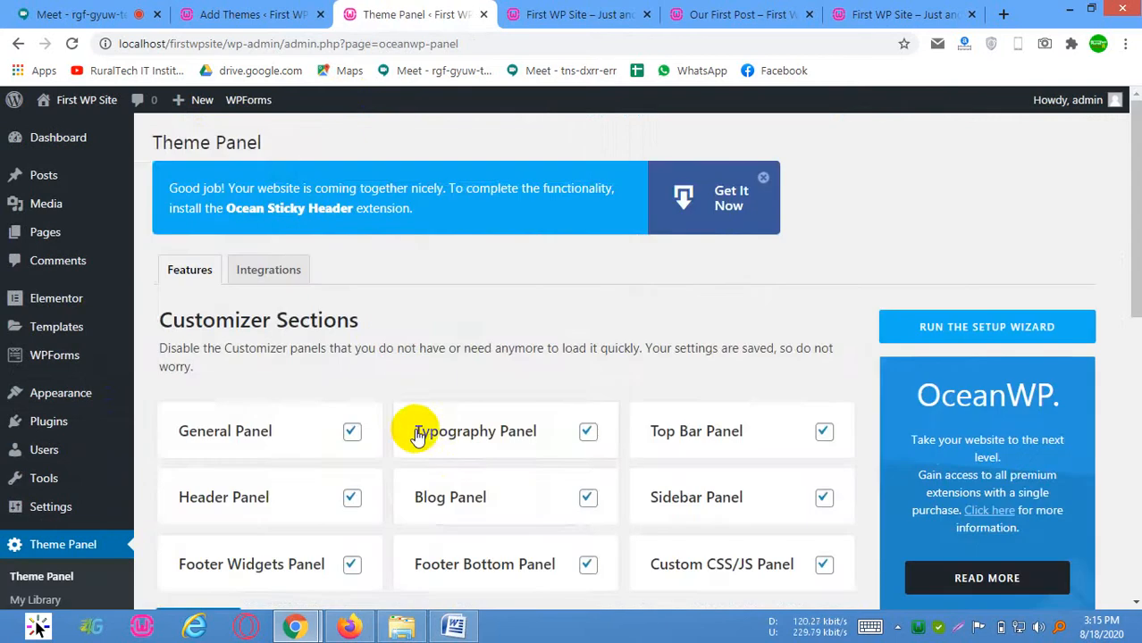
Look through the Theme Panel's Customizer Sections and Getting started options
scroll(413, 433, "down", 4)
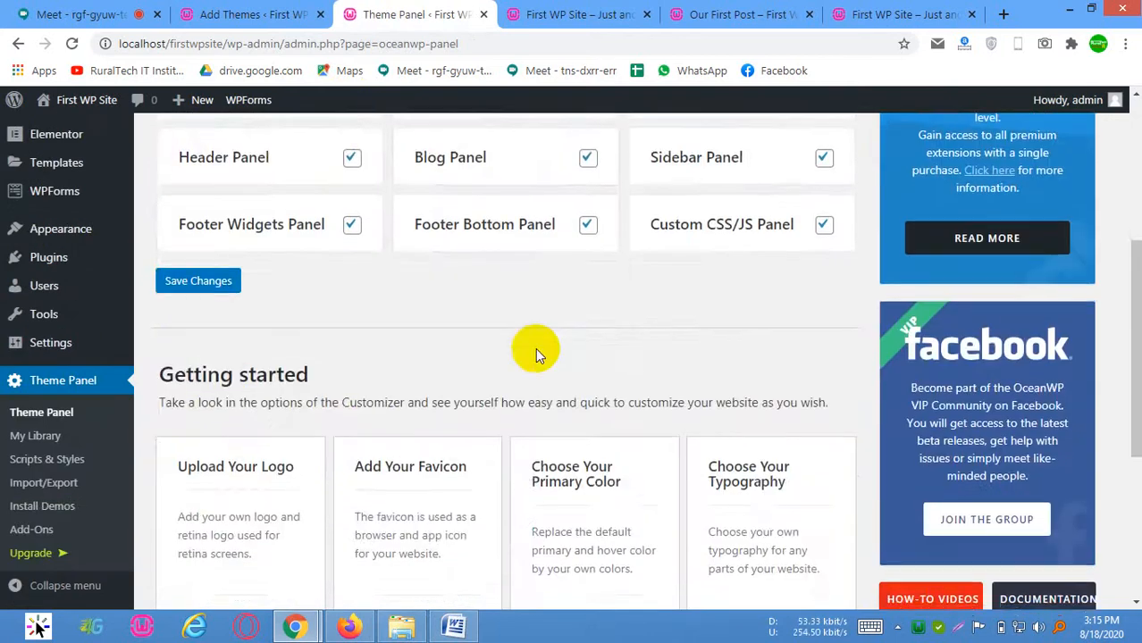
scroll(266, 421, "down", 3)
scroll(924, 304, "up", 5)
scroll(351, 176, "up", 3)
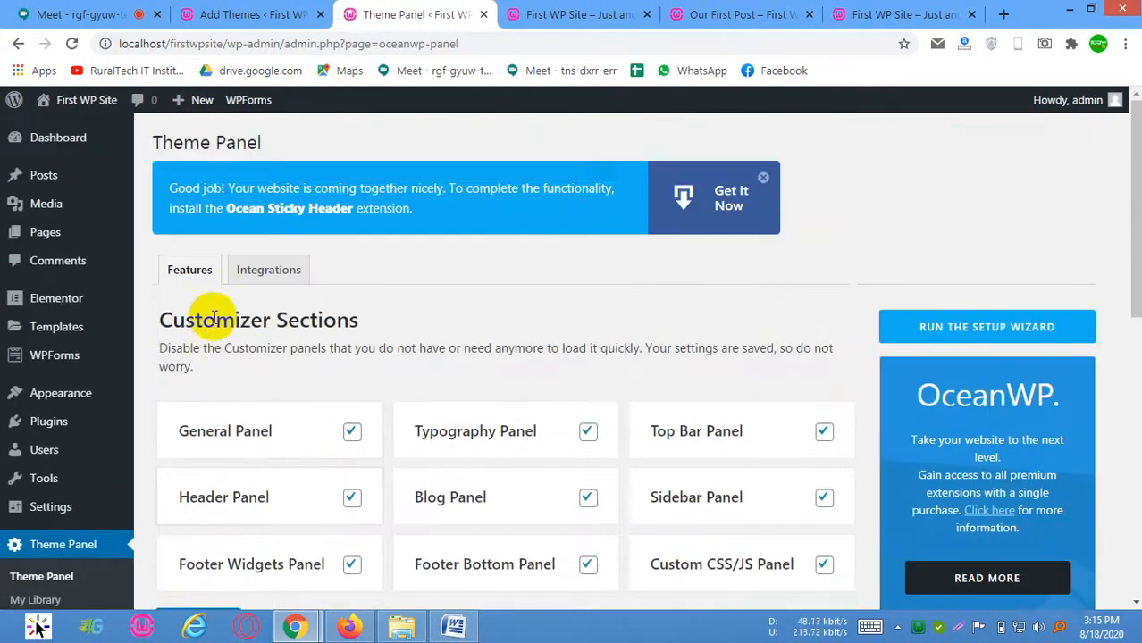
scroll(357, 366, "down", 1)
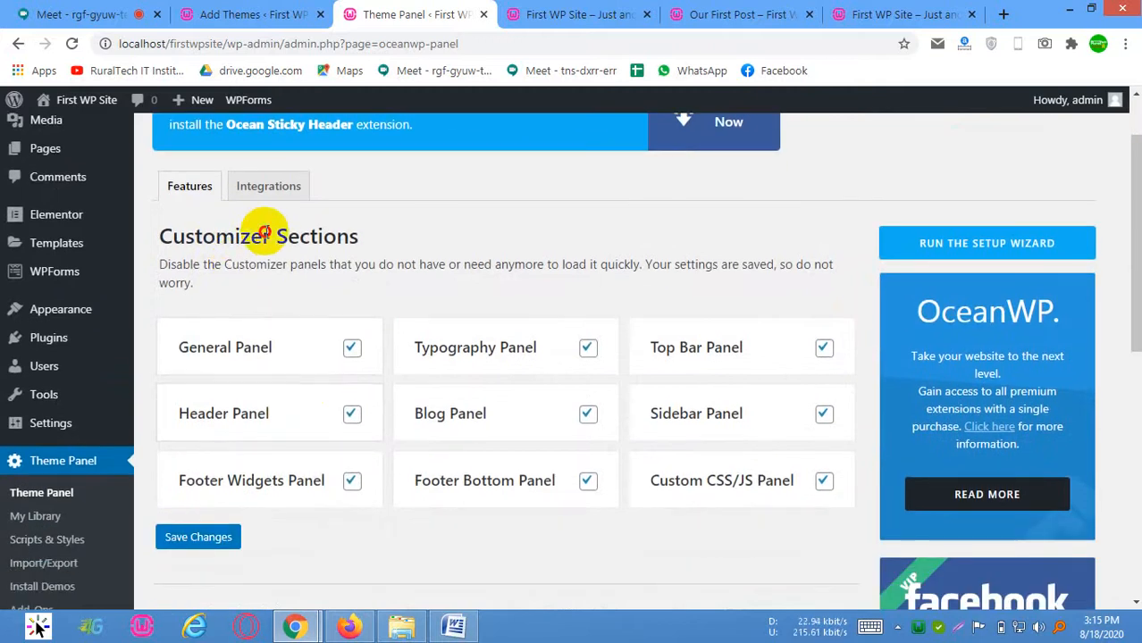
left_click_drag(214, 237, 433, 248)
left_click(560, 281)
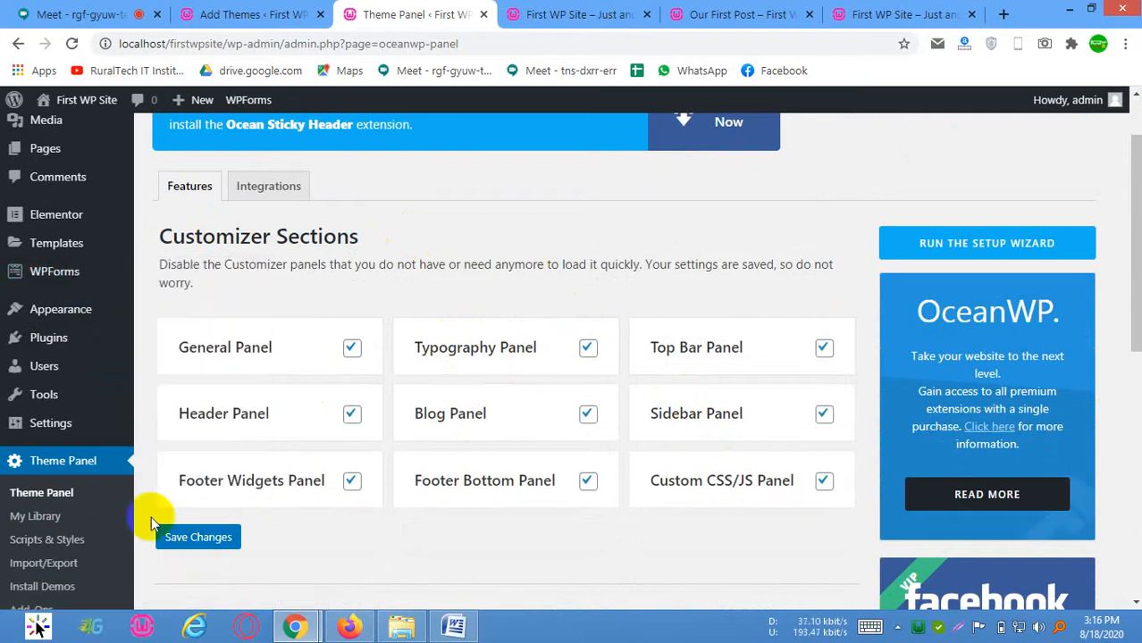
Open the Install Demos page of the Theme Panel
scroll(58, 517, "down", 3)
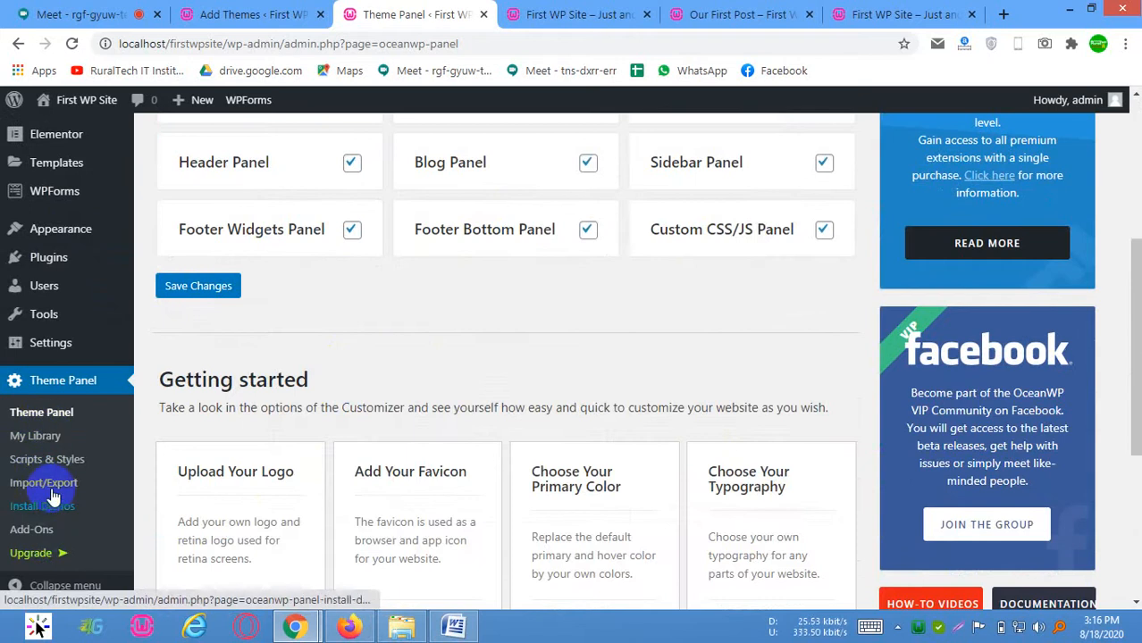
scroll(12, 518, "up", 2)
scroll(49, 531, "down", 3)
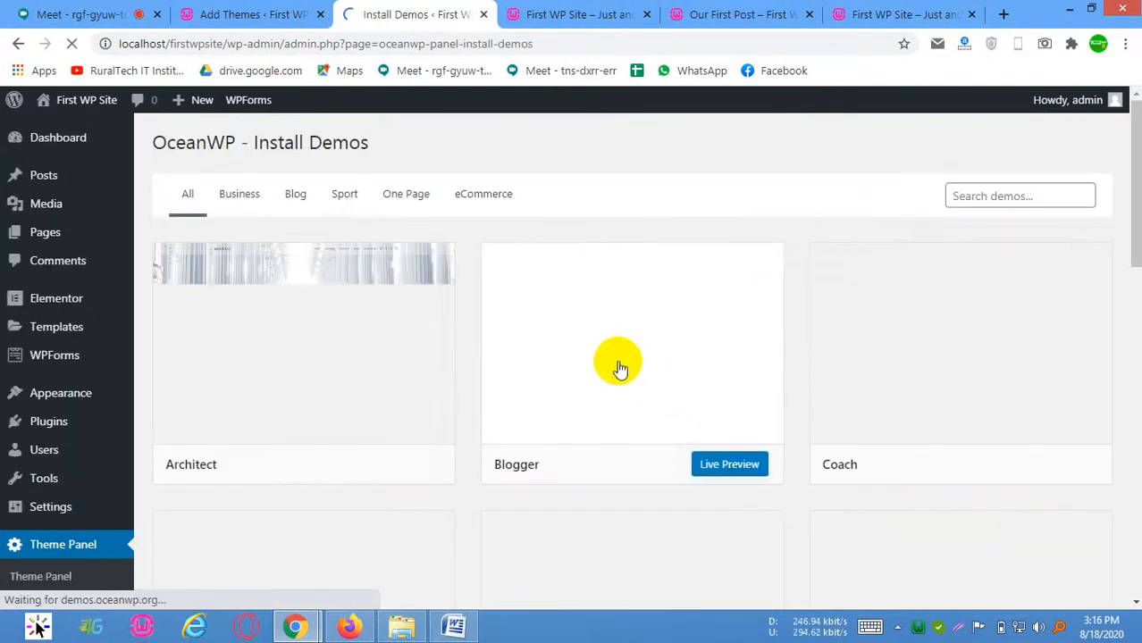
Browse the full set of OceanWP demo templates, from Architect down to Yoga
scroll(904, 390, "down", 3)
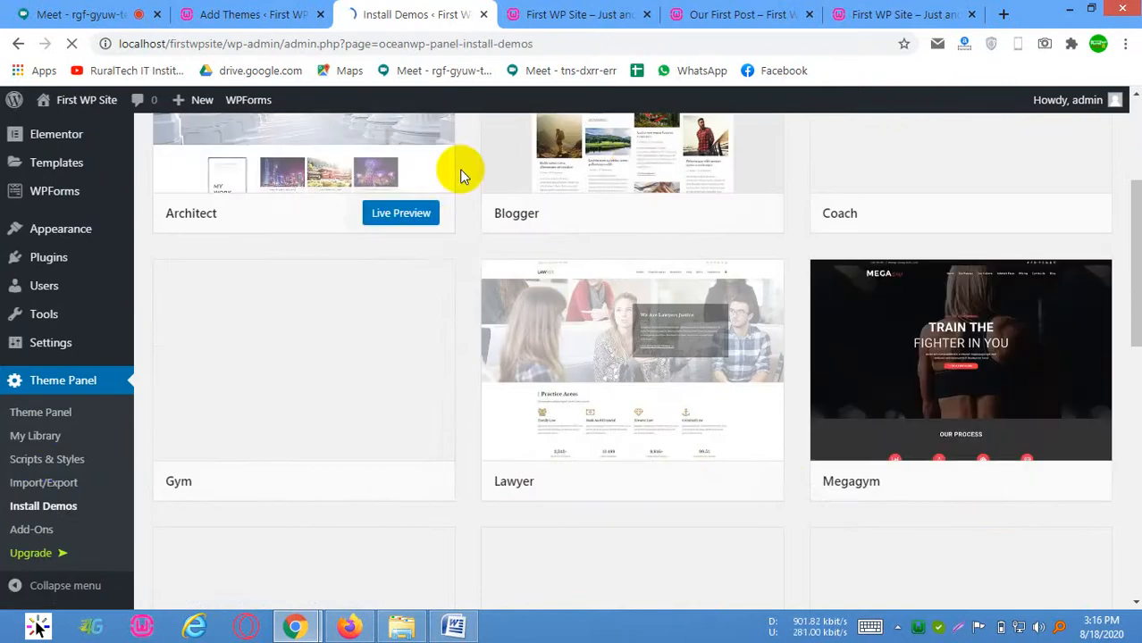
scroll(974, 208, "down", 3)
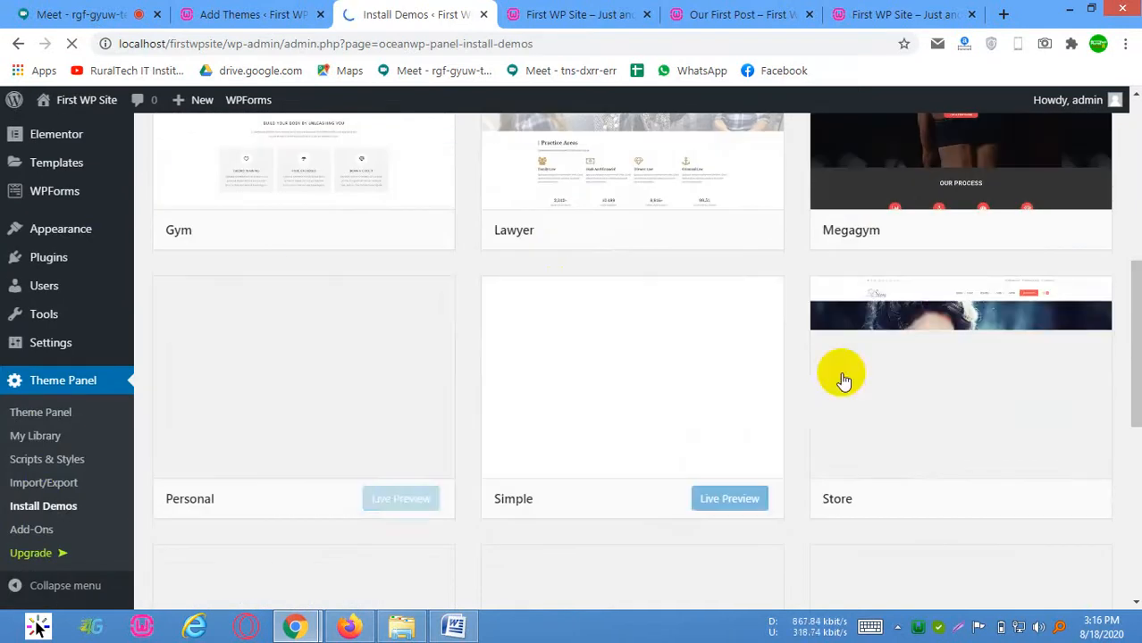
scroll(894, 402, "down", 1)
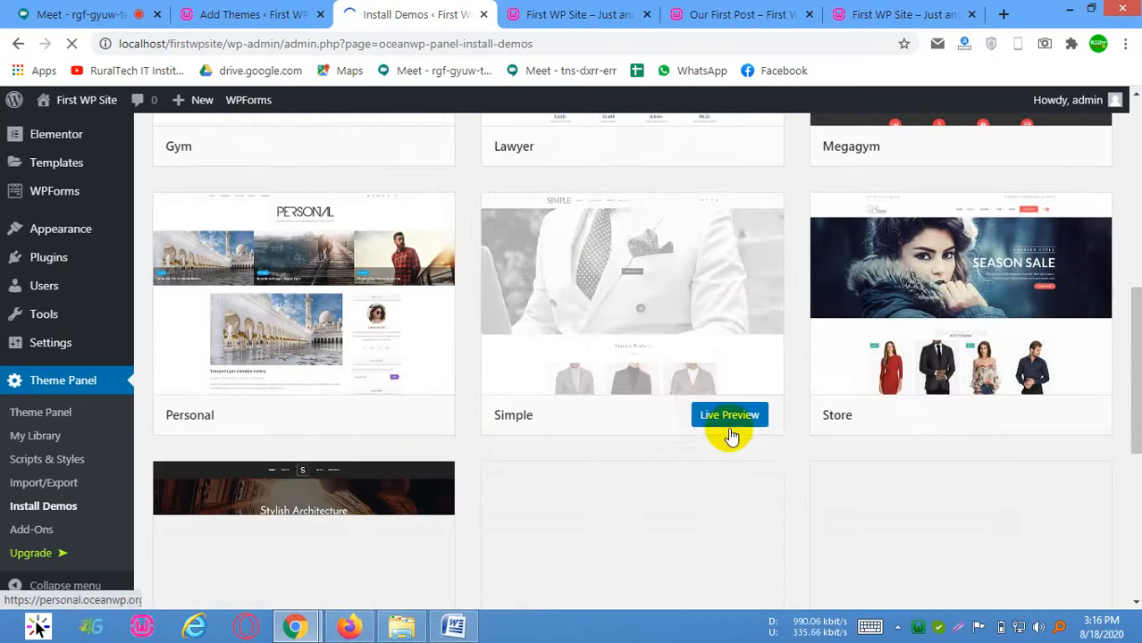
scroll(894, 281, "down", 3)
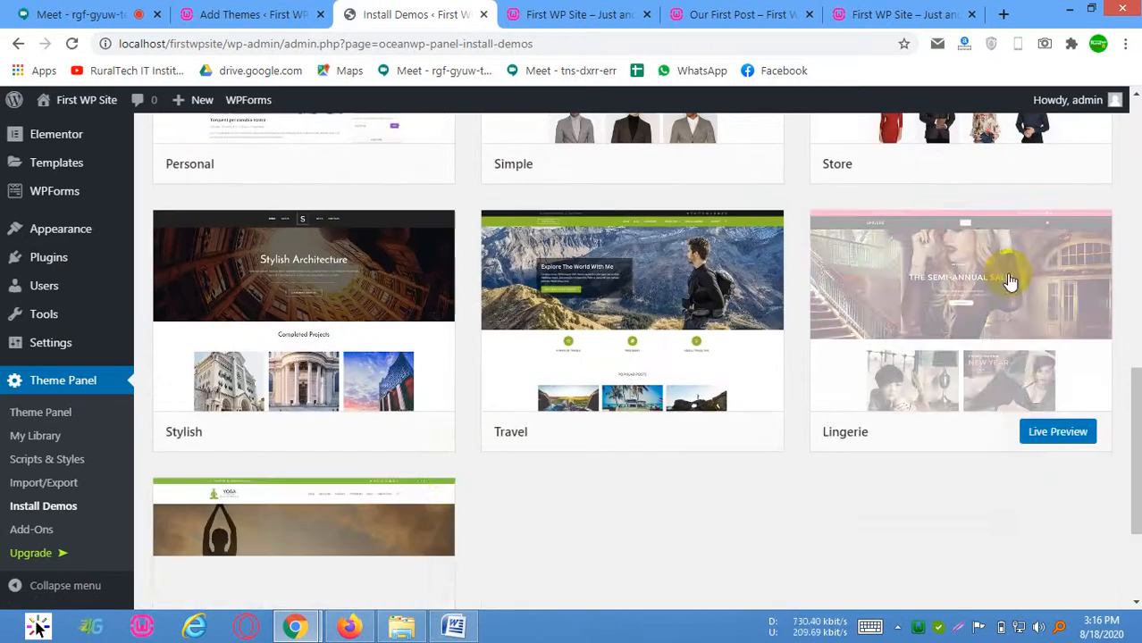
scroll(536, 429, "down", 2)
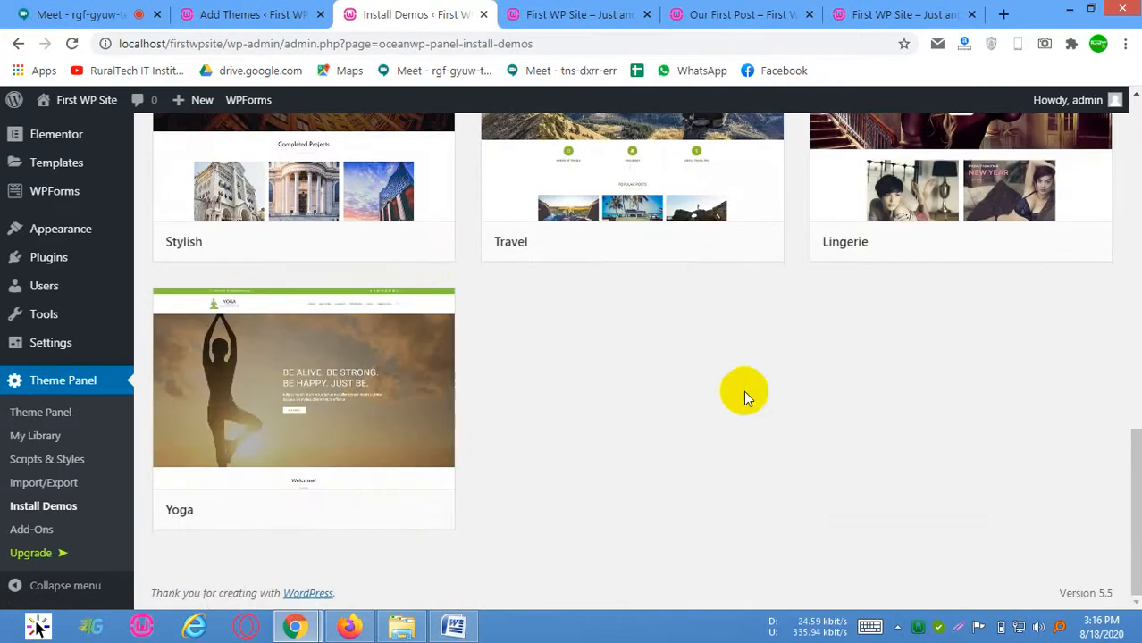
scroll(744, 391, "up", 5)
scroll(761, 352, "up", 4)
scroll(770, 338, "up", 4)
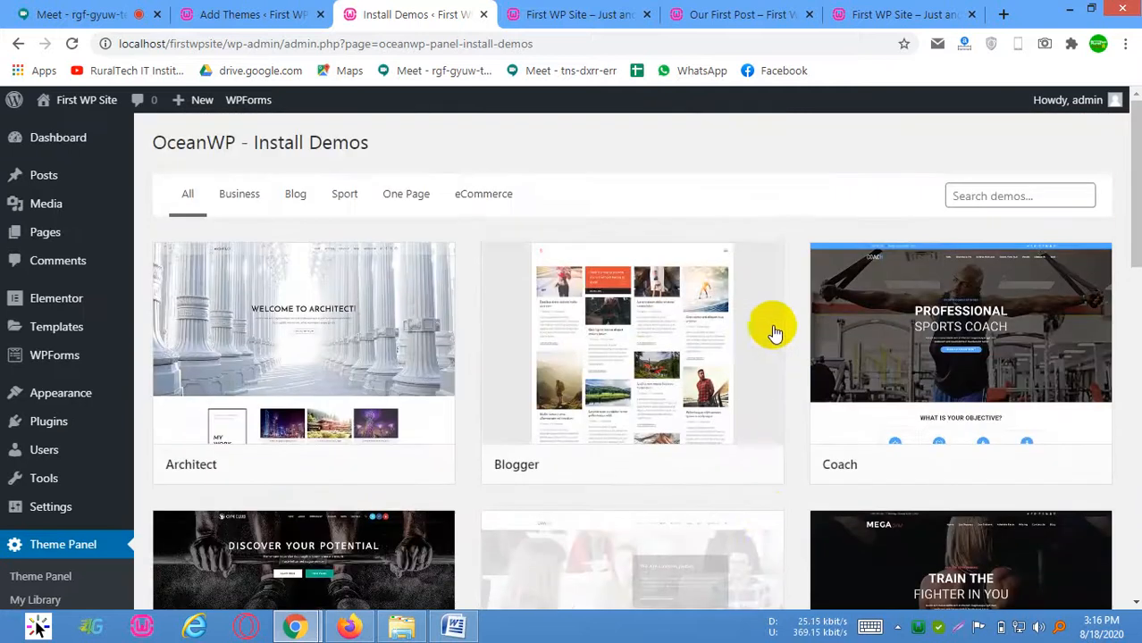
scroll(626, 393, "down", 9)
scroll(581, 411, "down", 4)
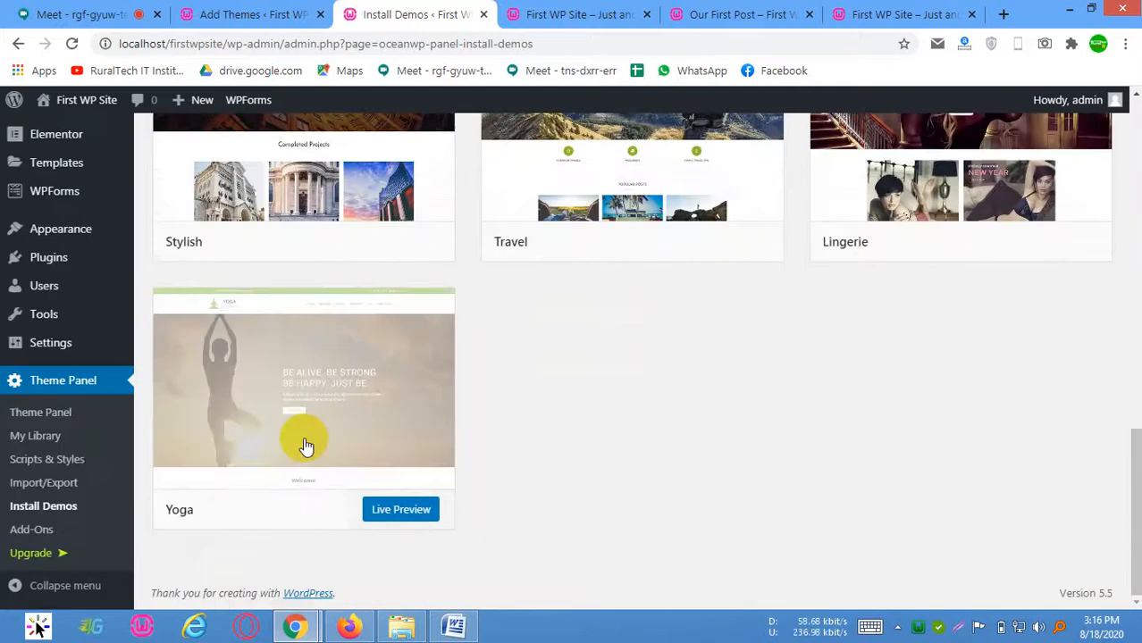
Open the live preview of the Yoga demo, view its page down to the footer and return to Install Demos
left_click(390, 514)
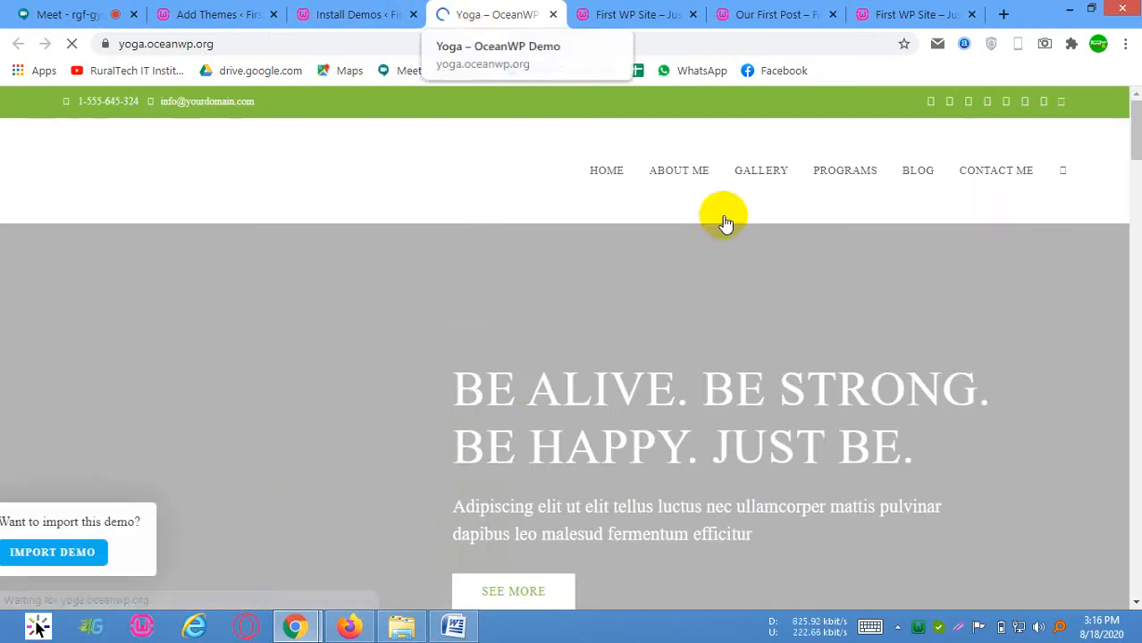
scroll(686, 308, "down", 10)
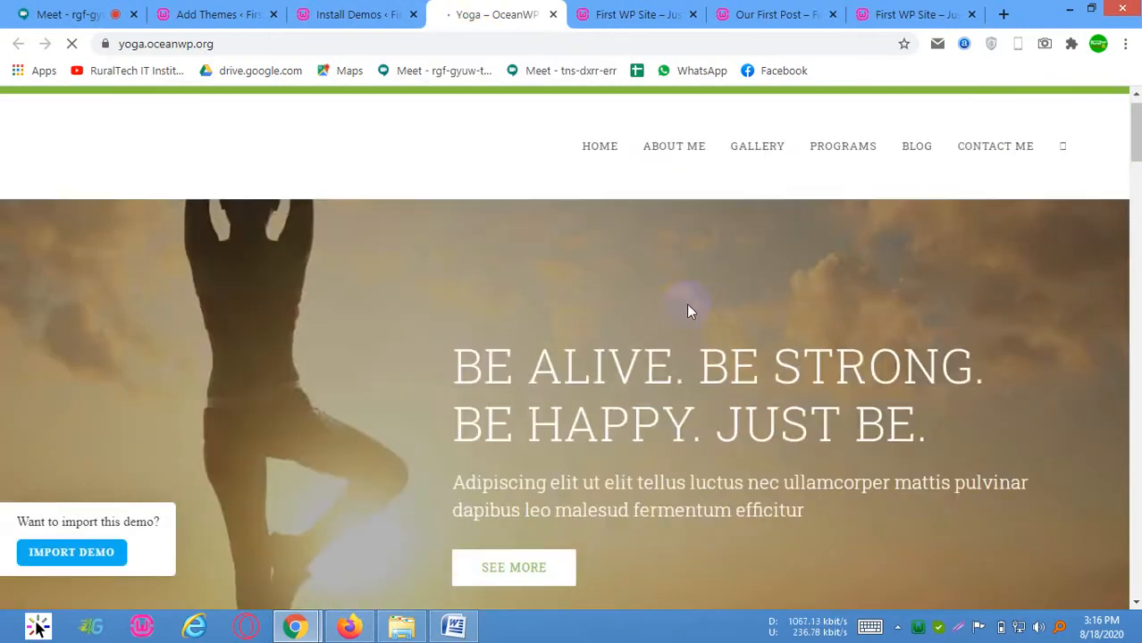
scroll(688, 322, "down", 15)
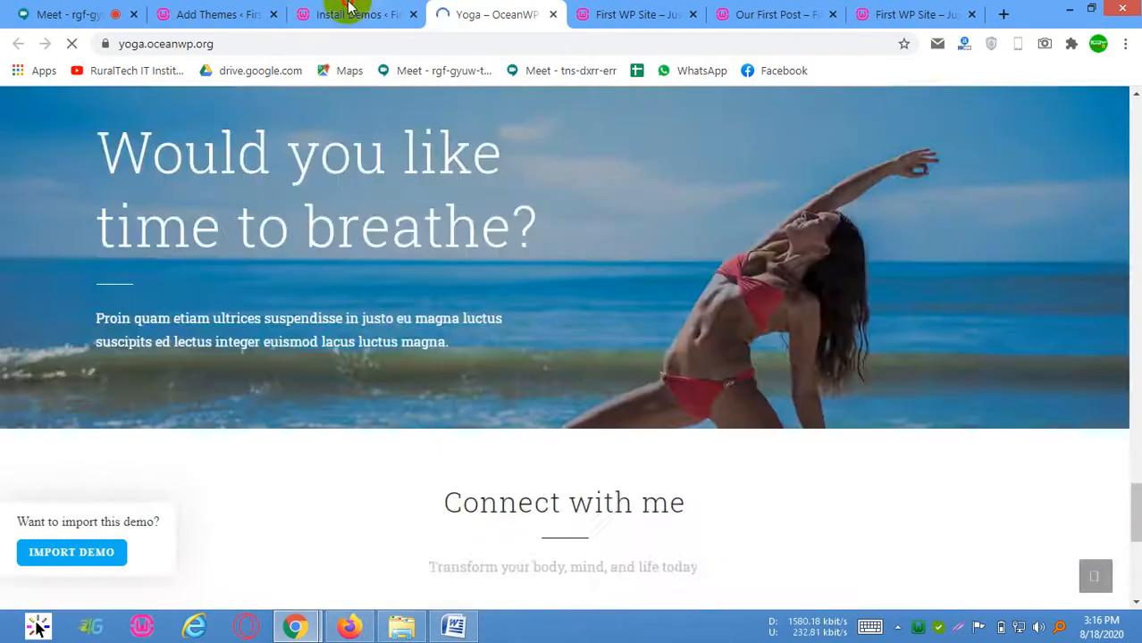
left_click(355, 14)
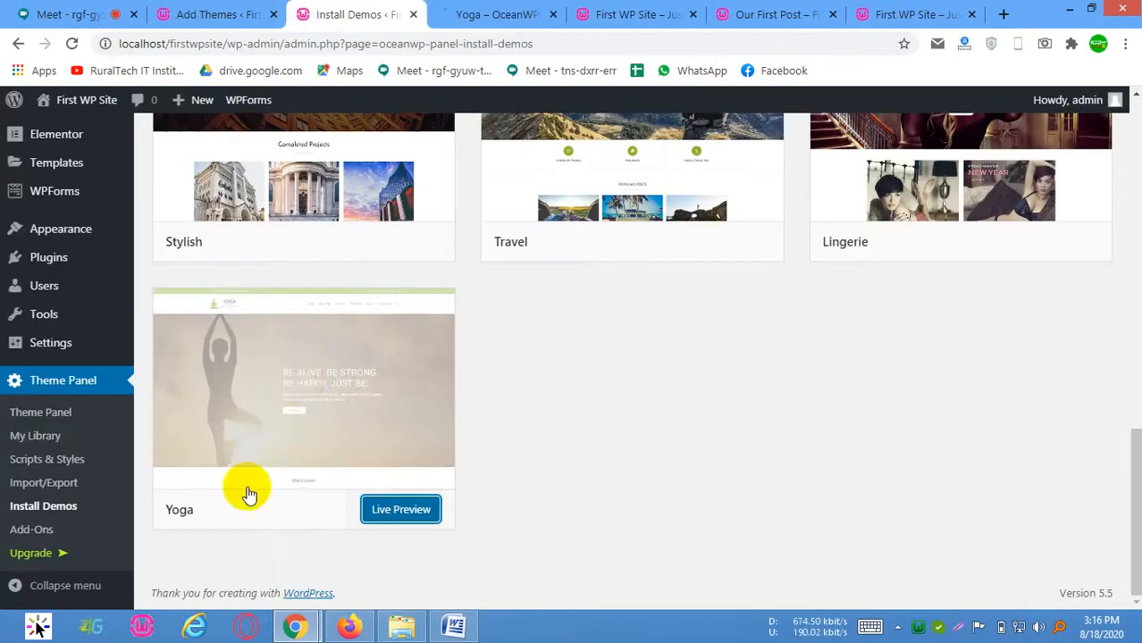
Install the Yoga demo, importing its XML data, Customizer settings, widgets and contact form
left_click(302, 390)
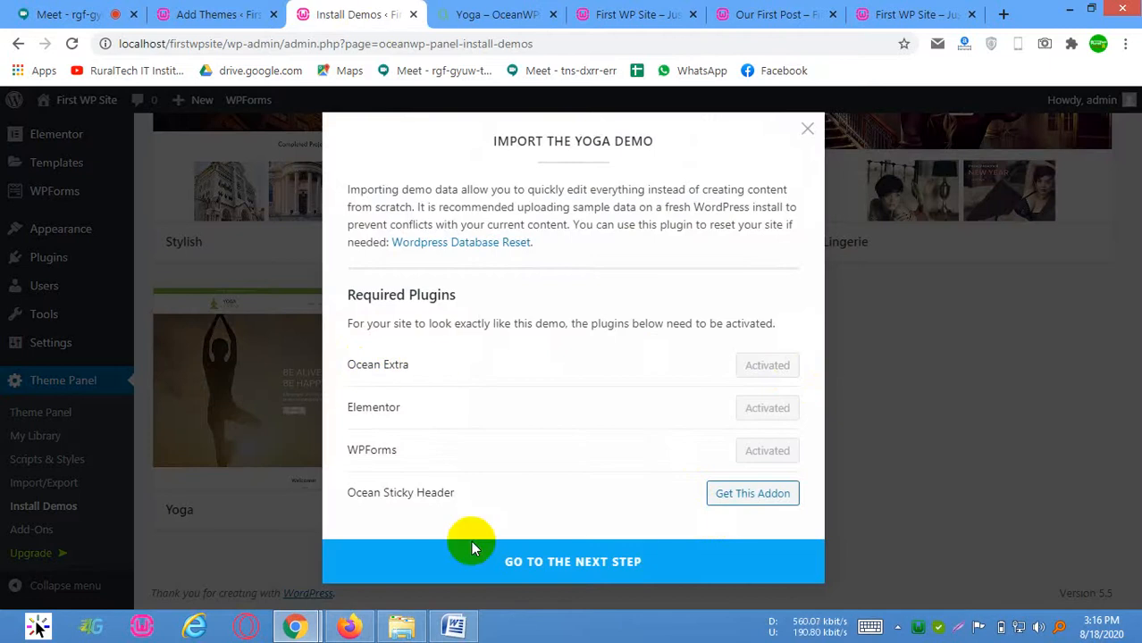
left_click(547, 563)
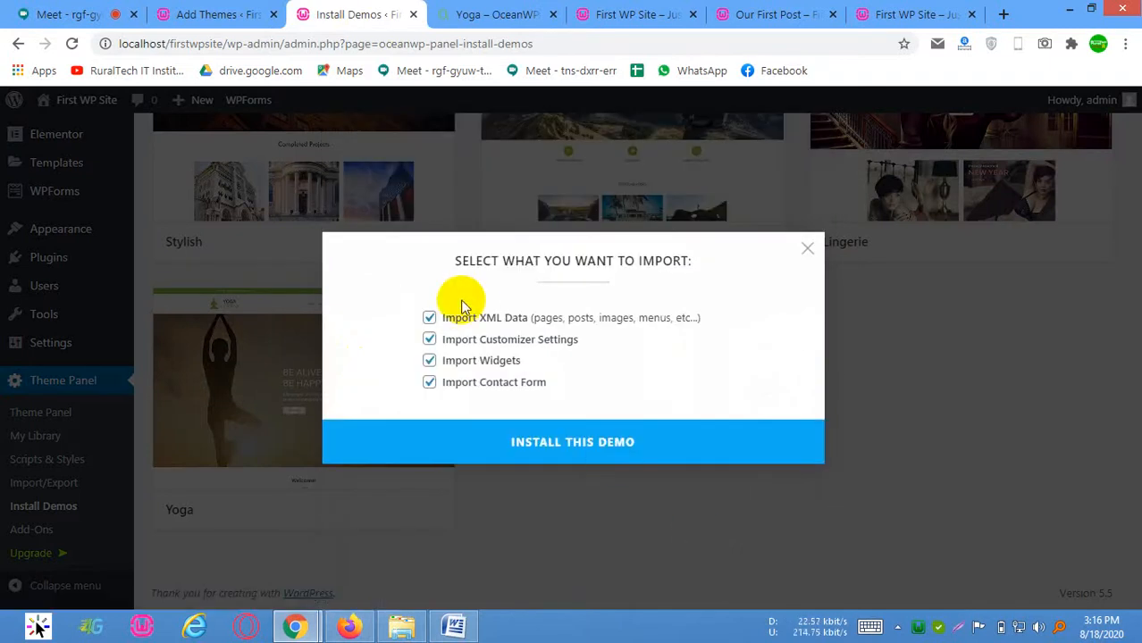
left_click(579, 447)
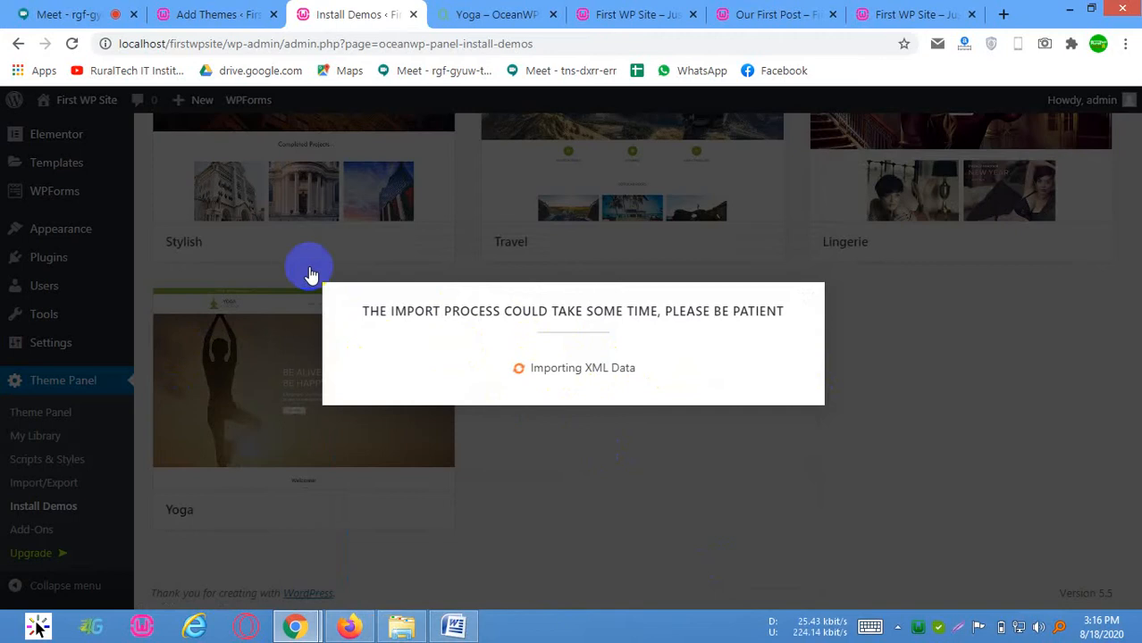
Examine the Yoga preview's contact details, web address and page sections, and return to the demo import
left_click(466, 16)
scroll(369, 255, "down", 15)
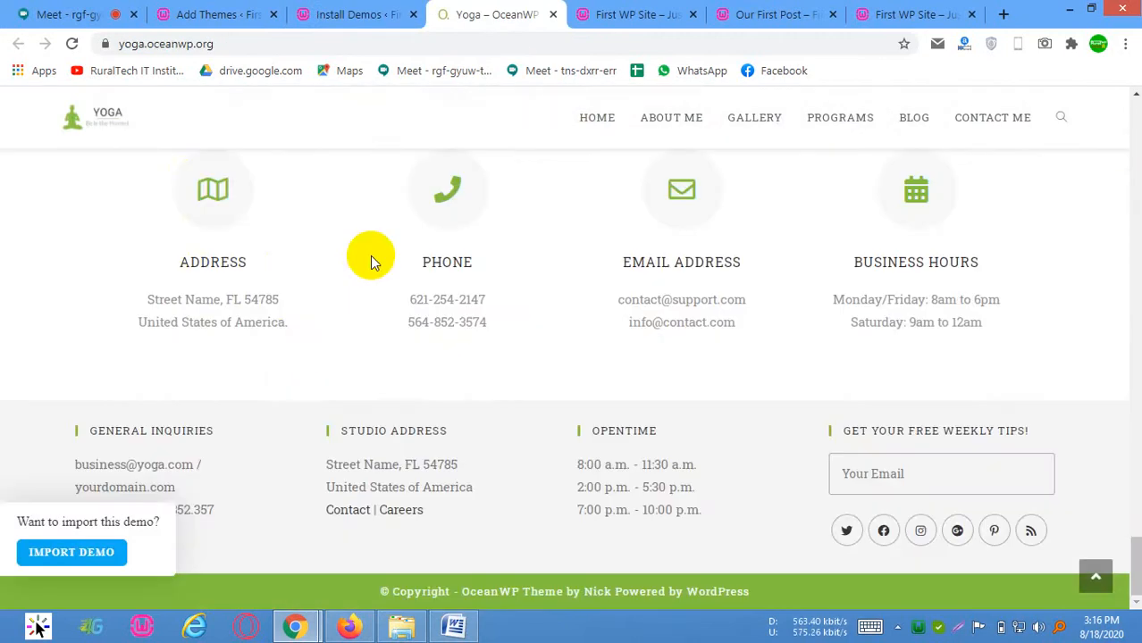
left_click_drag(161, 288, 311, 340)
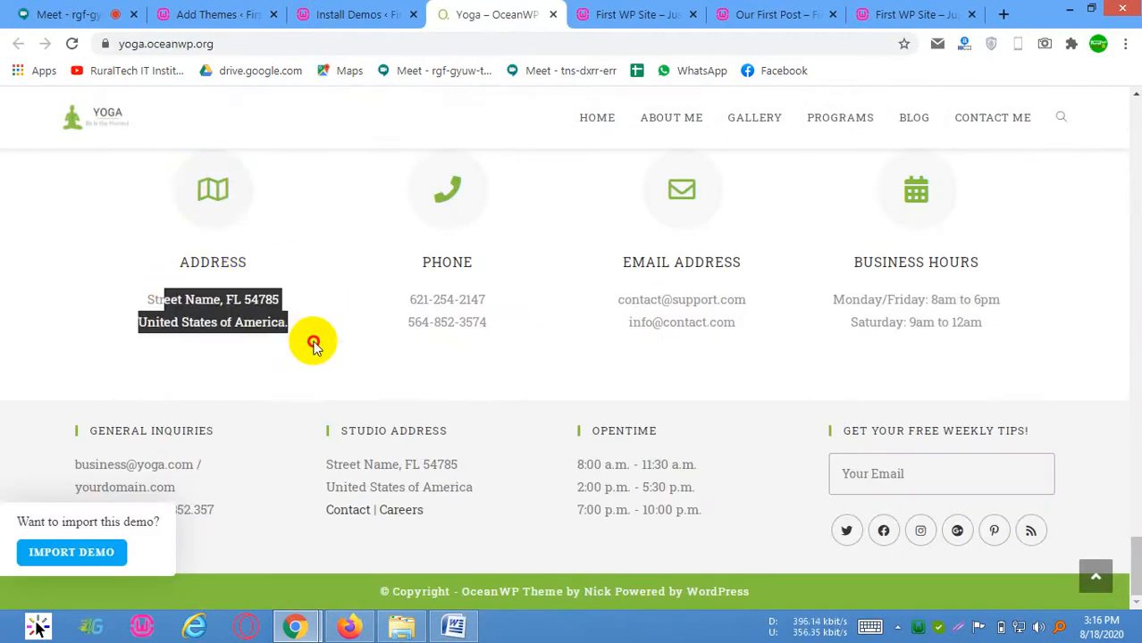
left_click(426, 294)
left_click_drag(425, 294, 507, 339)
left_click(507, 336)
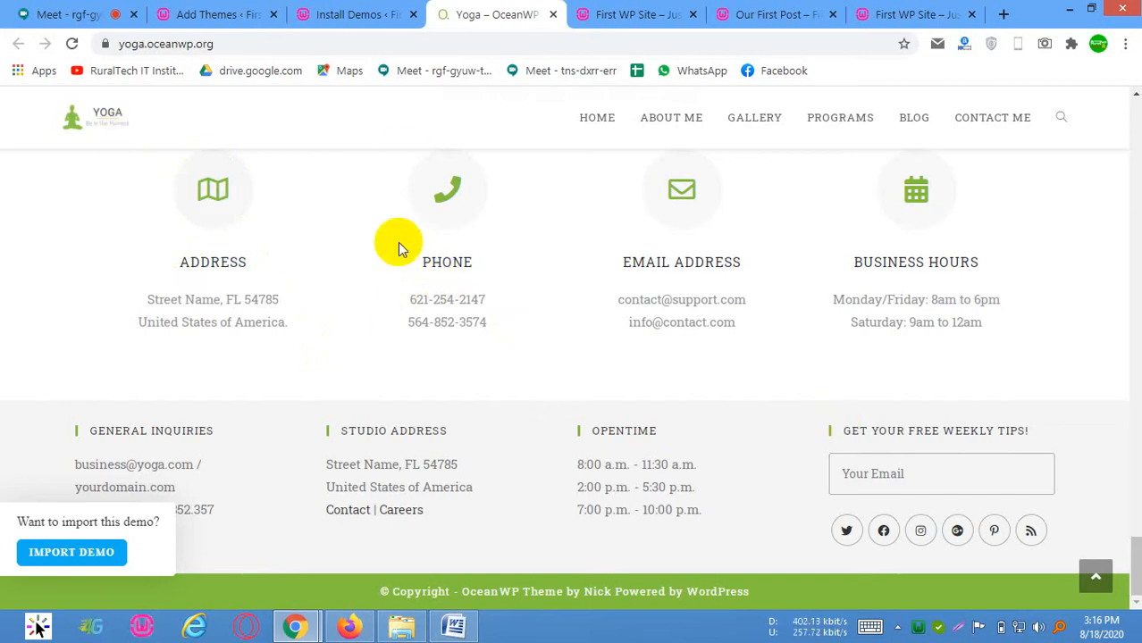
left_click(233, 45)
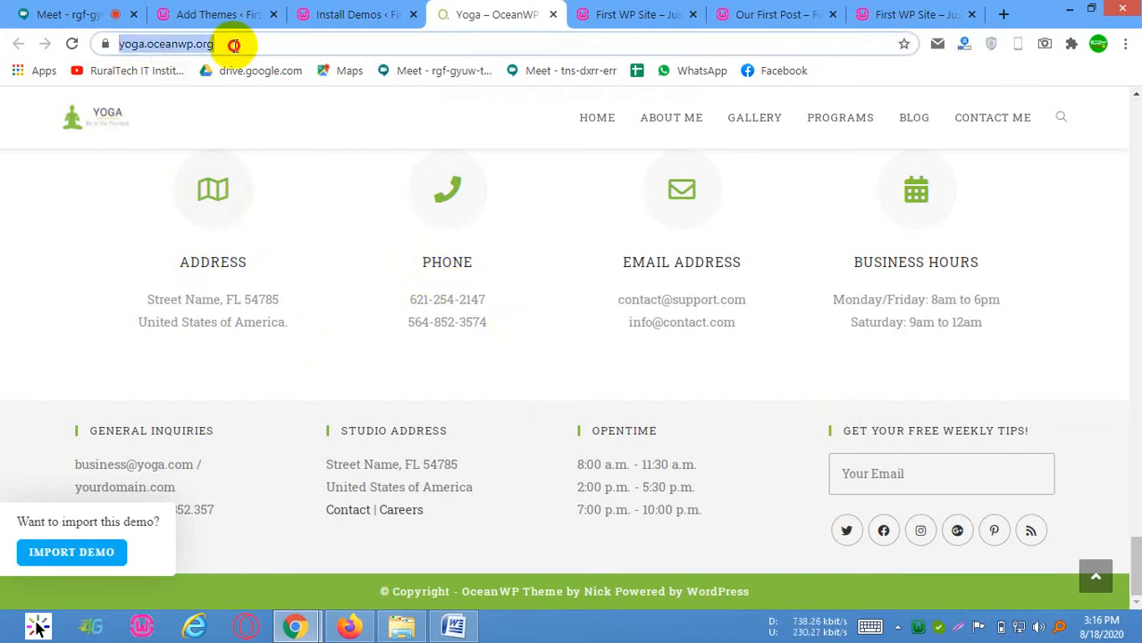
left_click(252, 45)
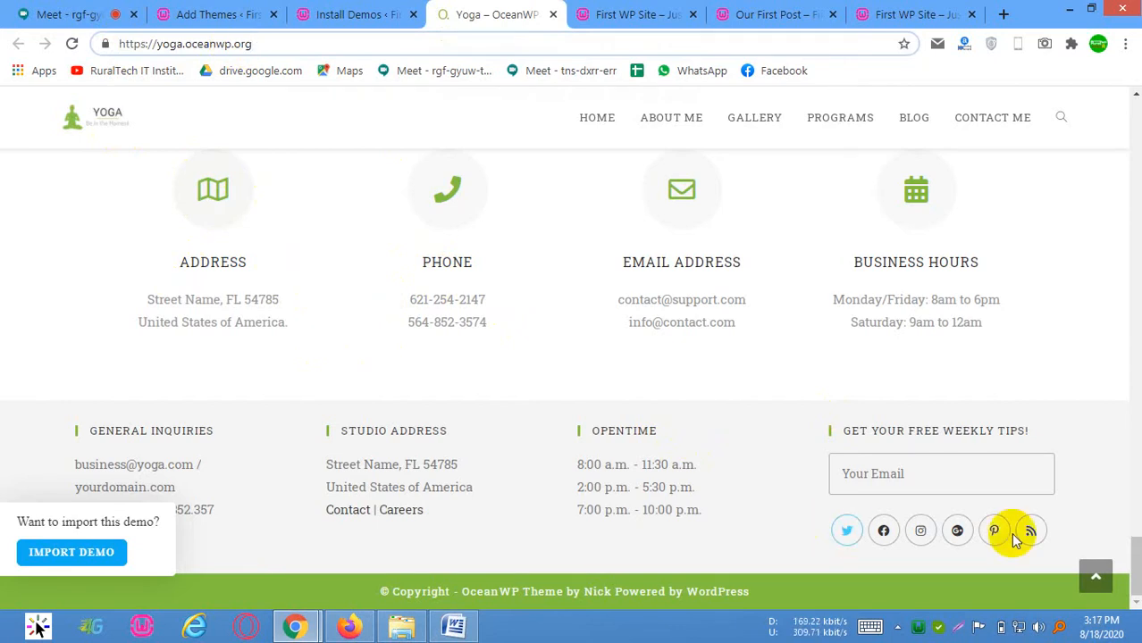
left_click(37, 628)
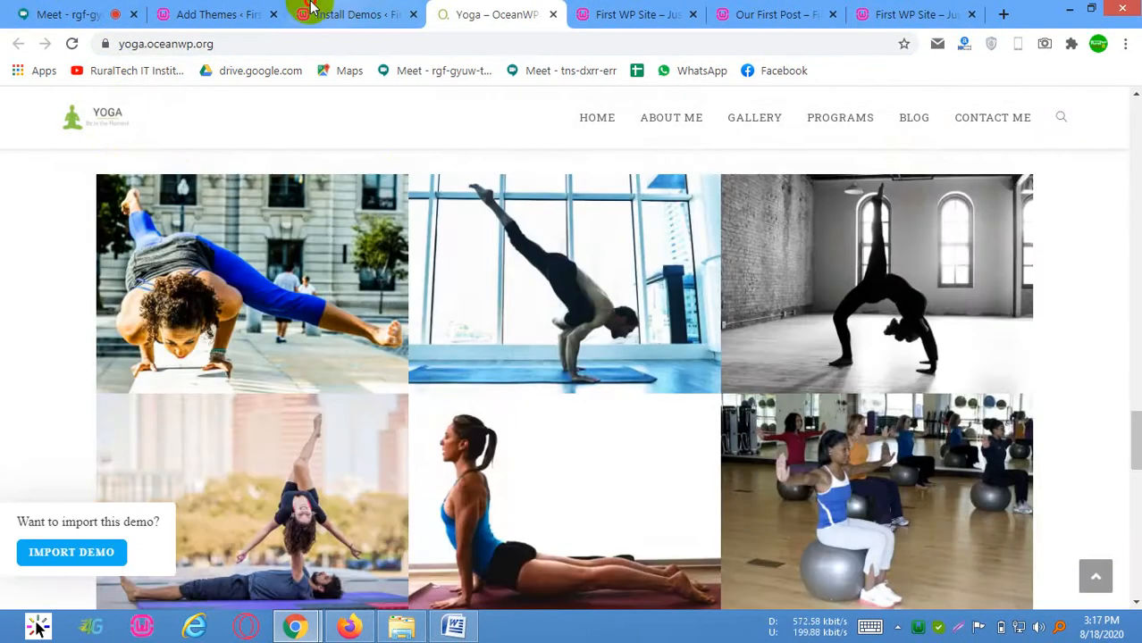
left_click(344, 14)
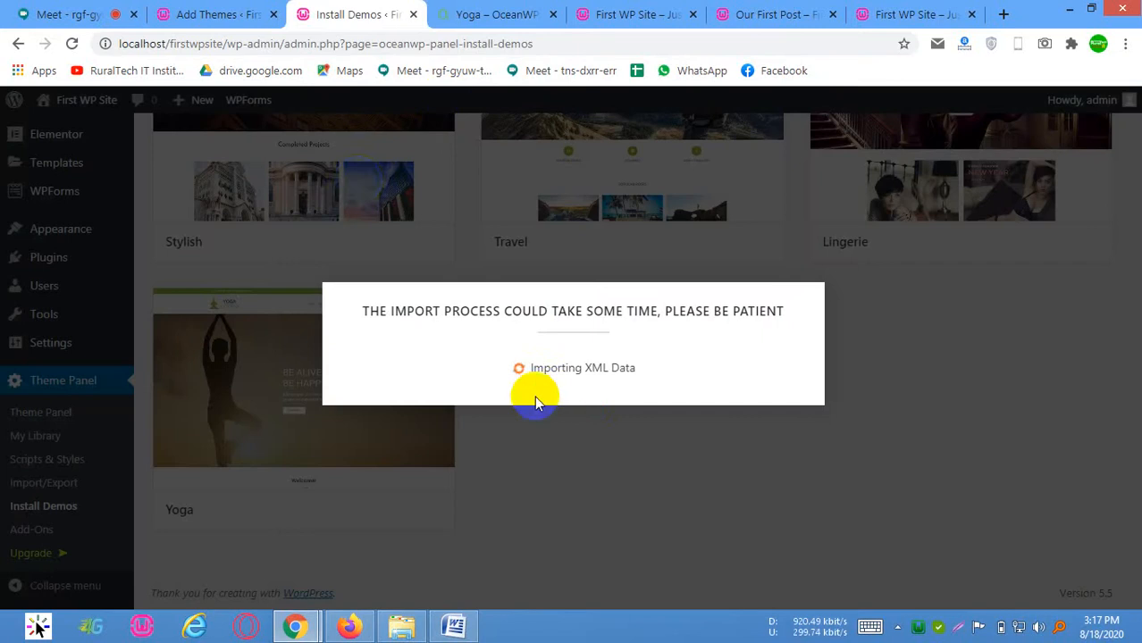
Reload the local site's home page to check its current look, and return to the running Yoga import
left_click(637, 14)
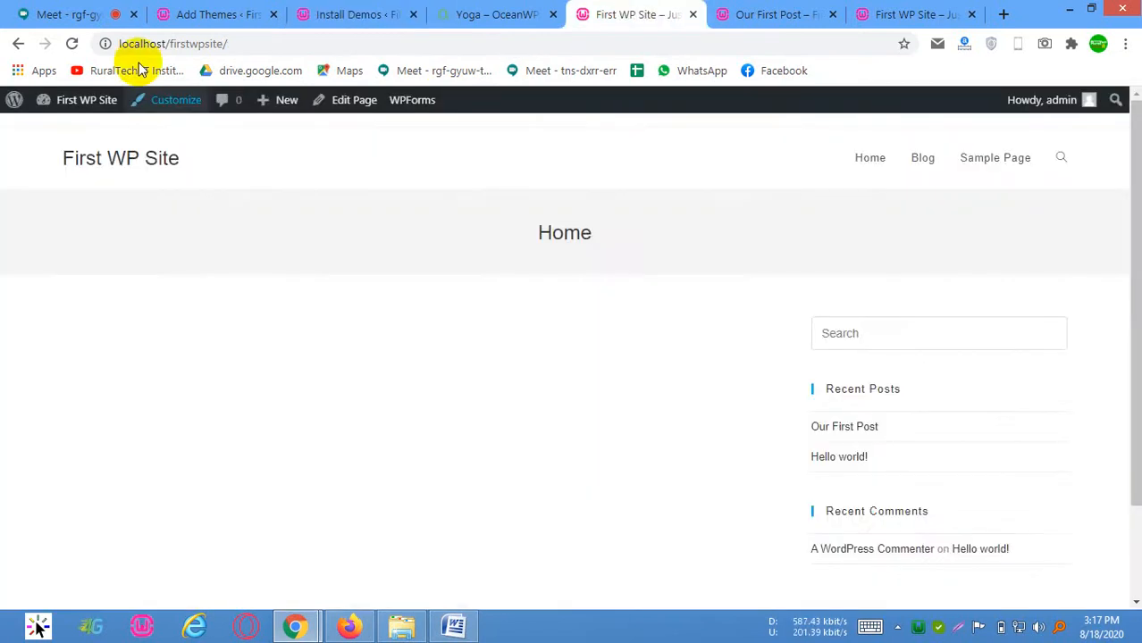
left_click(85, 158)
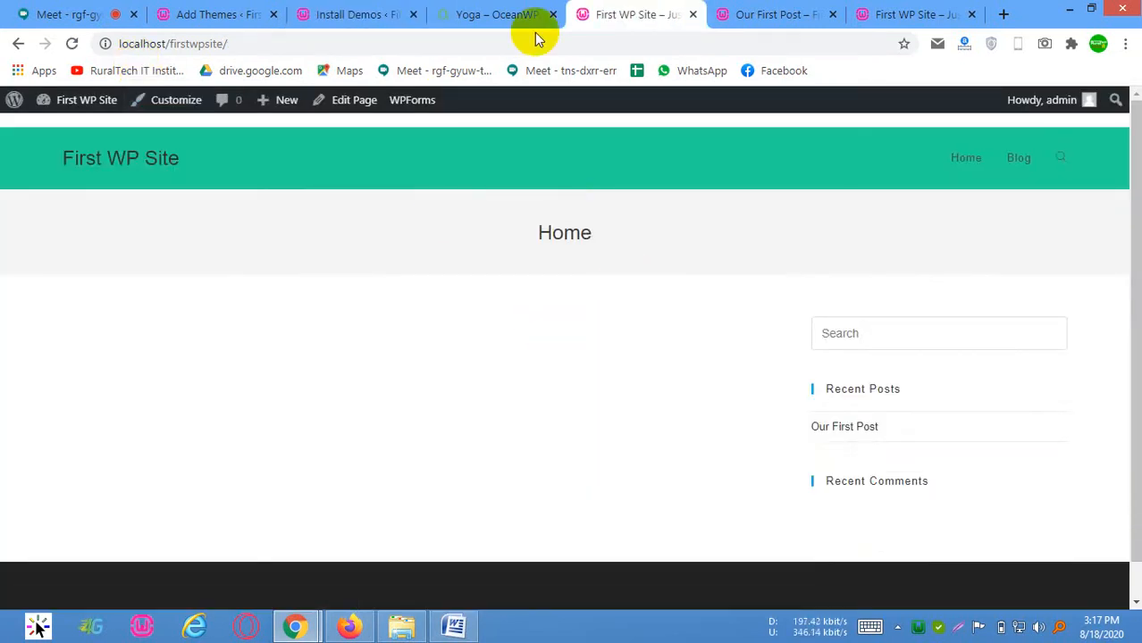
left_click(509, 16)
left_click(382, 14)
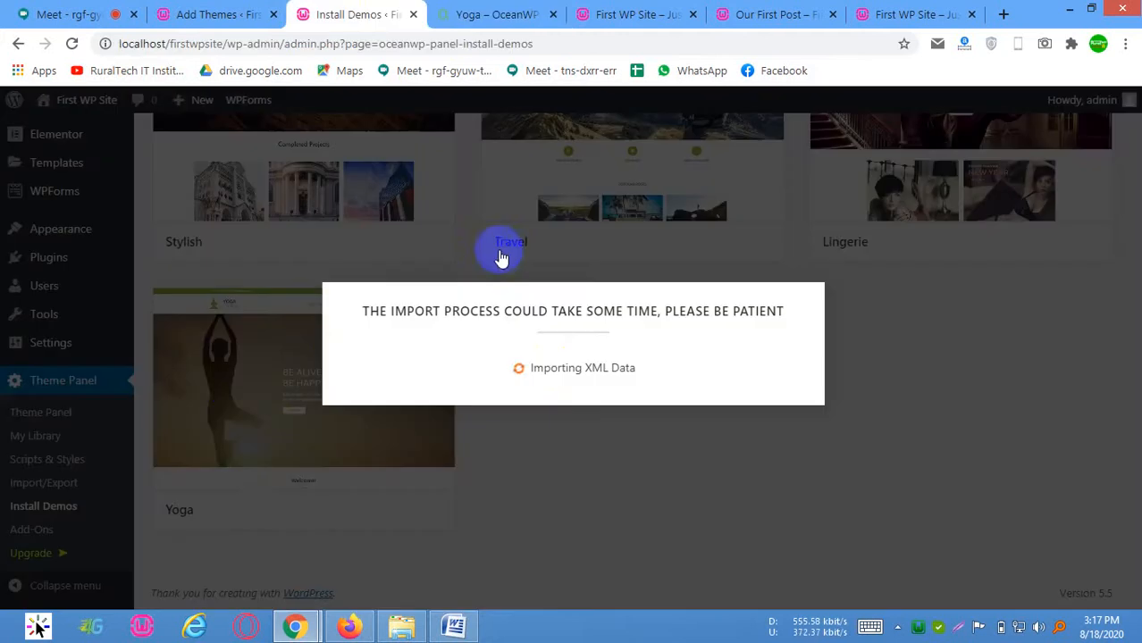
View the imported demo's result on the local site and compare it with the original Yoga preview
left_click(578, 14)
left_click(348, 15)
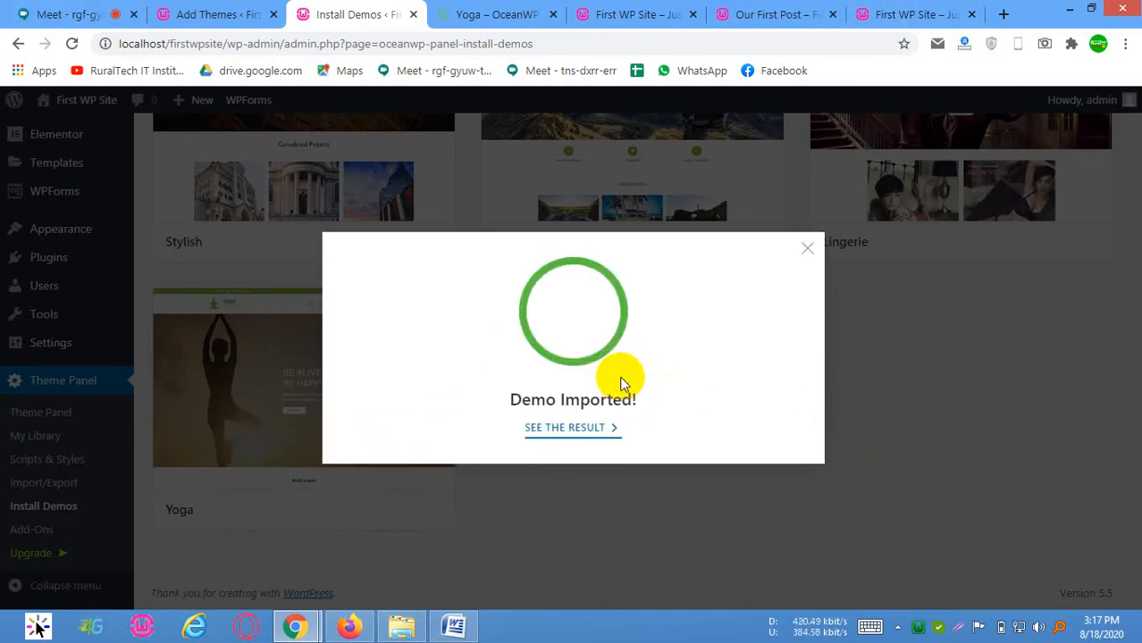
left_click(563, 429)
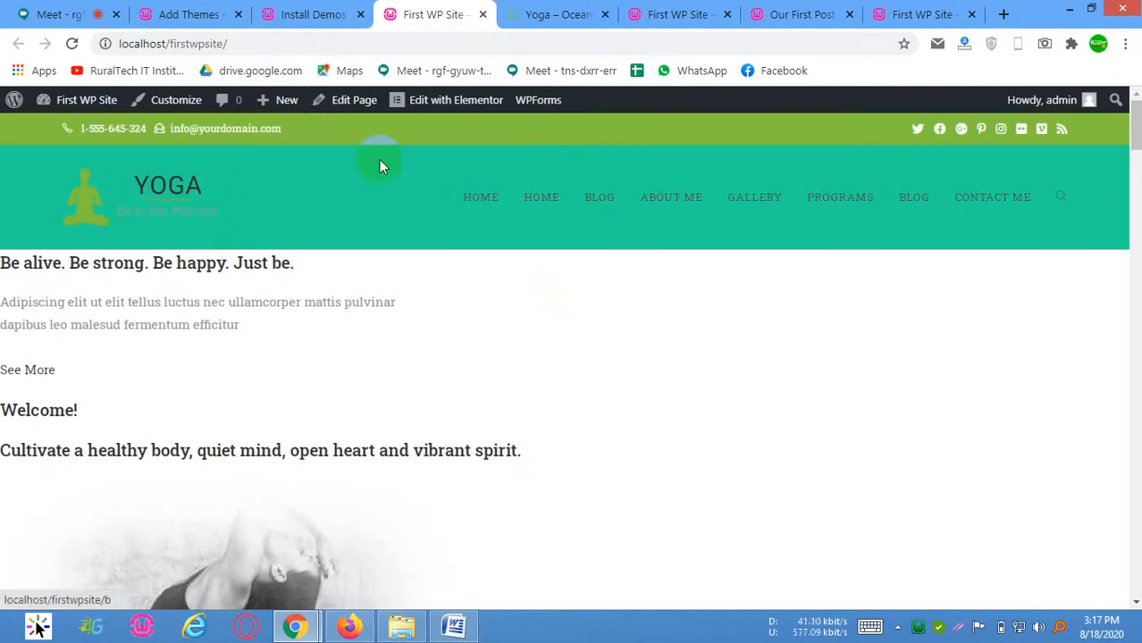
left_click(540, 12)
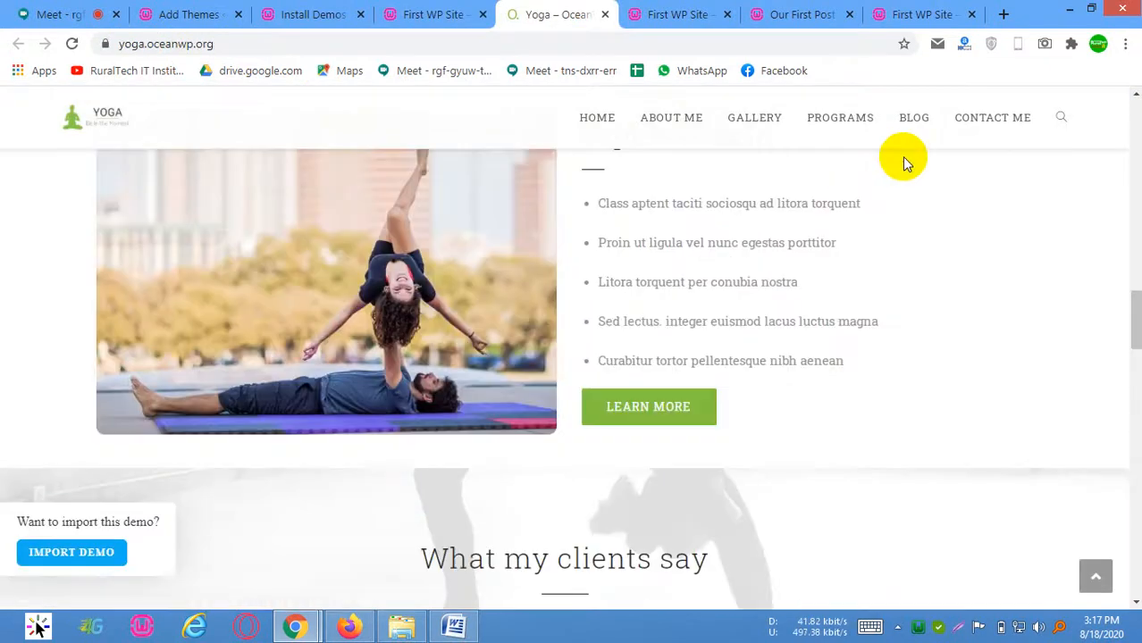
scroll(901, 156, "down", 5)
left_click(433, 15)
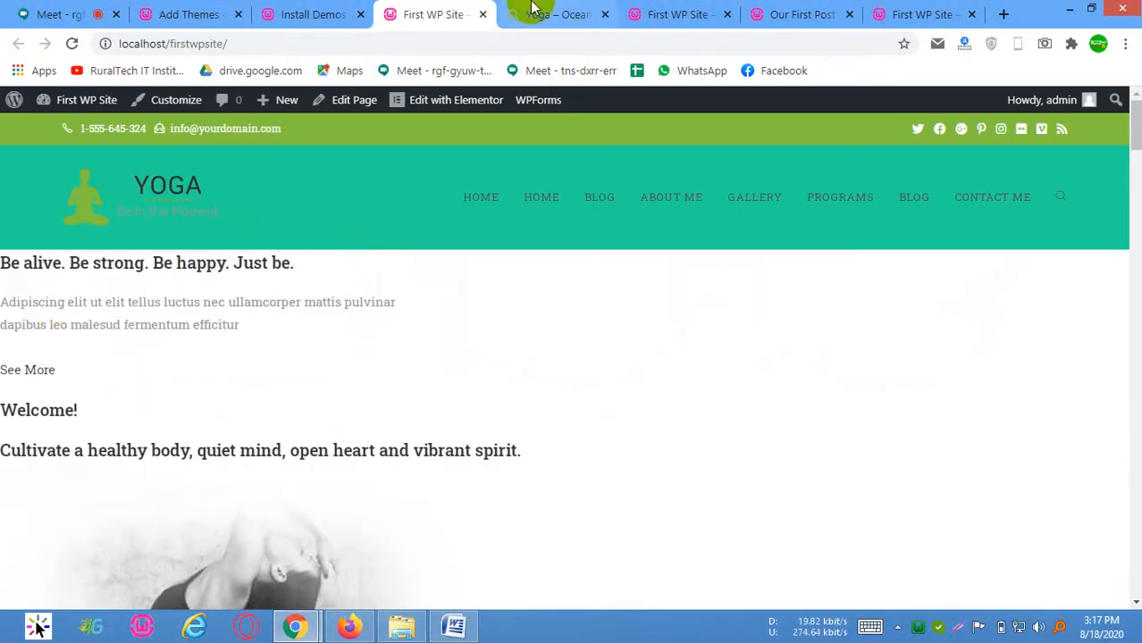
Examine the imported home page from its header down to the footer and return to its beginning
scroll(447, 366, "down", 5)
scroll(525, 413, "up", 5)
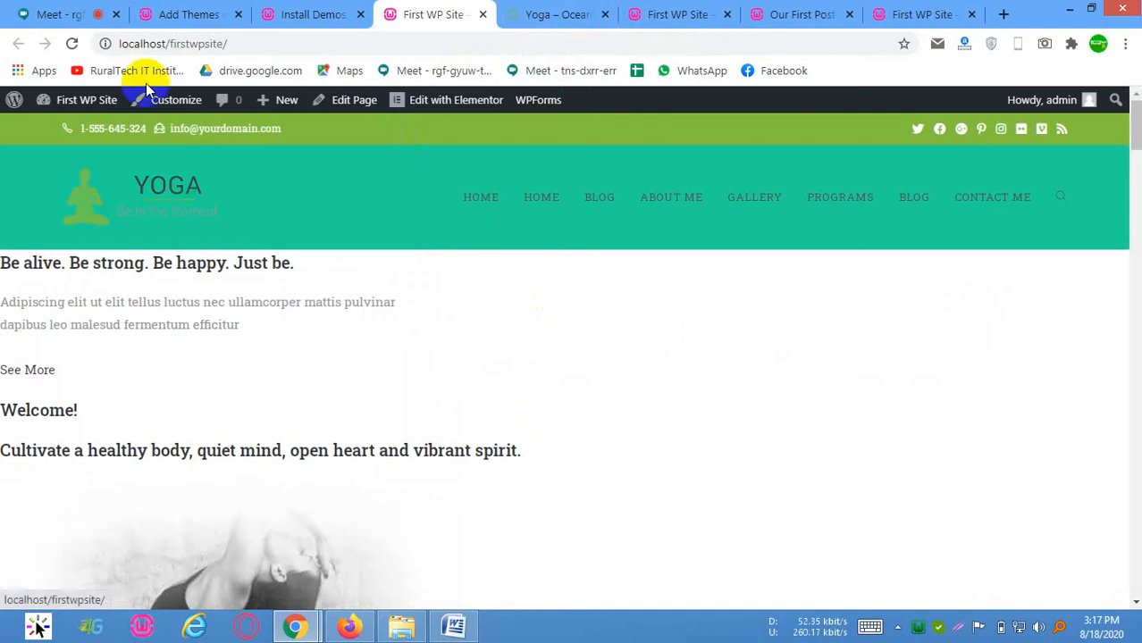
scroll(166, 447, "down", 15)
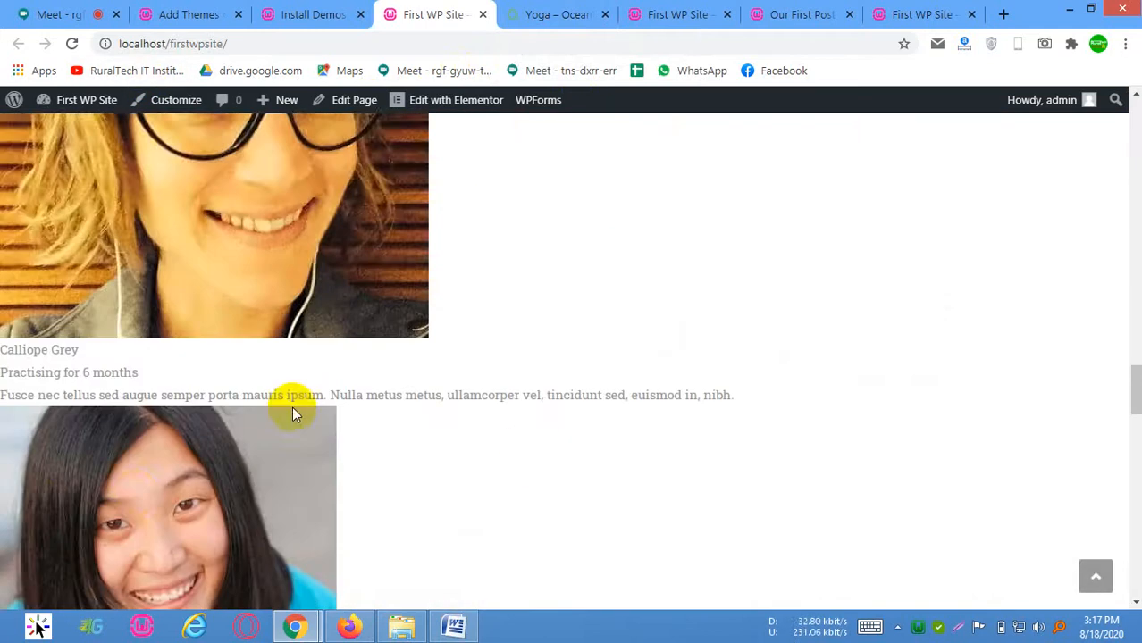
scroll(292, 409, "down", 15)
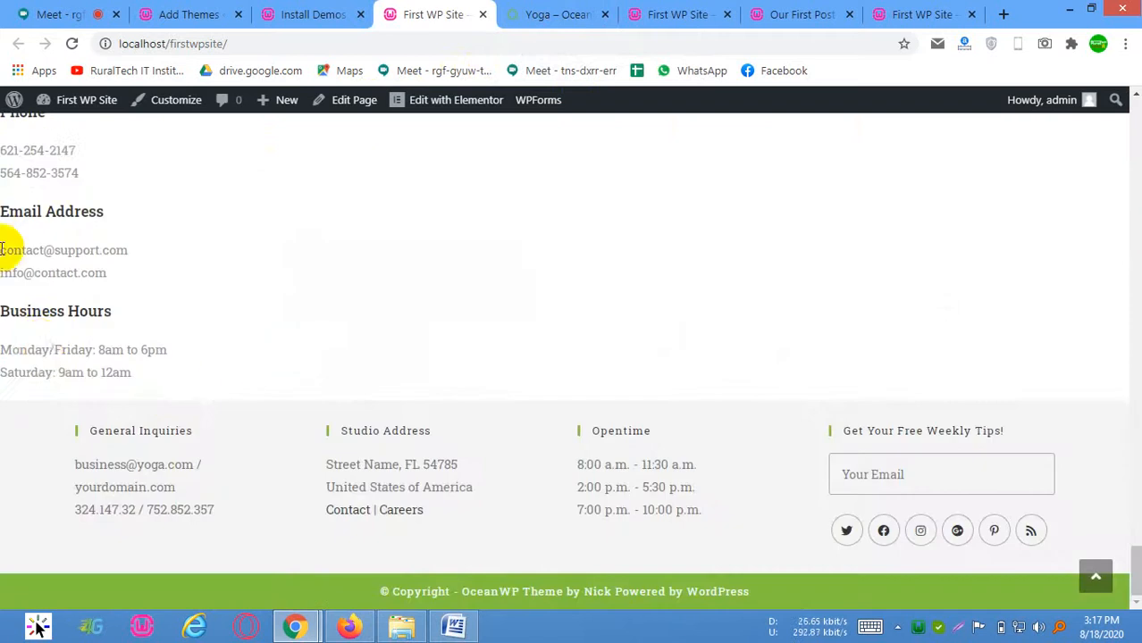
scroll(337, 340, "up", 15)
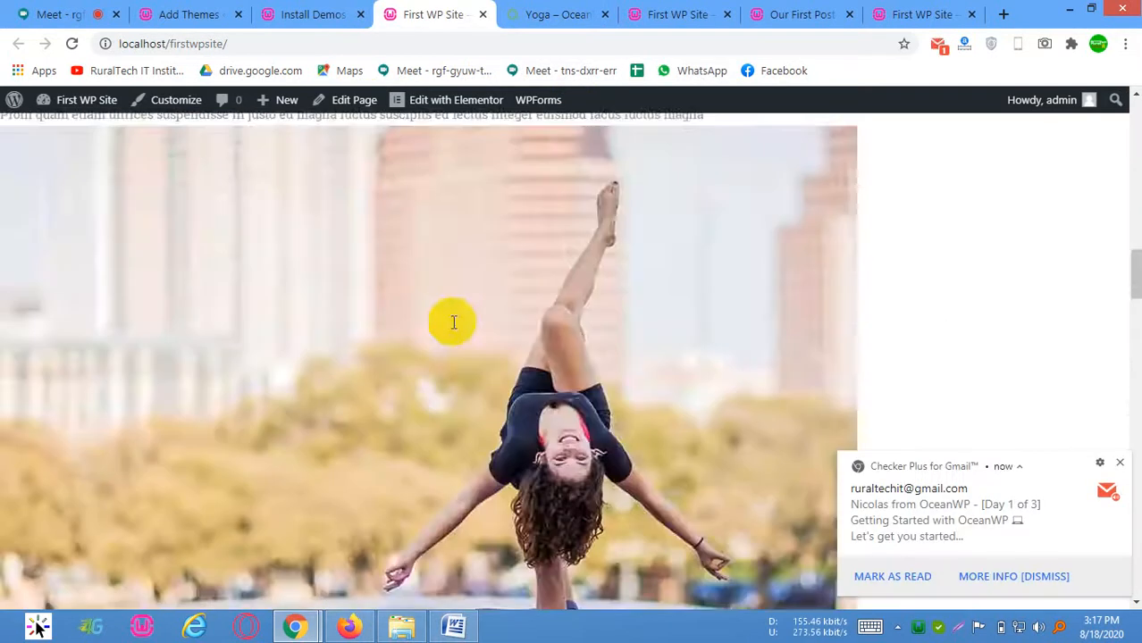
scroll(474, 326, "up", 5)
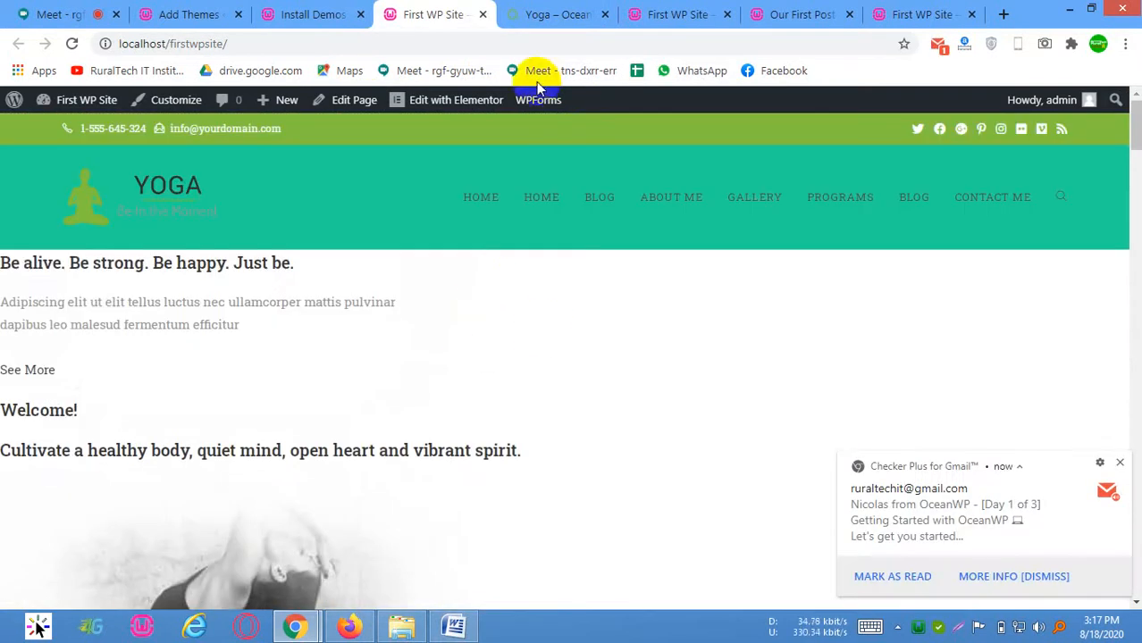
Close the demo import confirmation on Install Demos and look over the template list
left_click(332, 10)
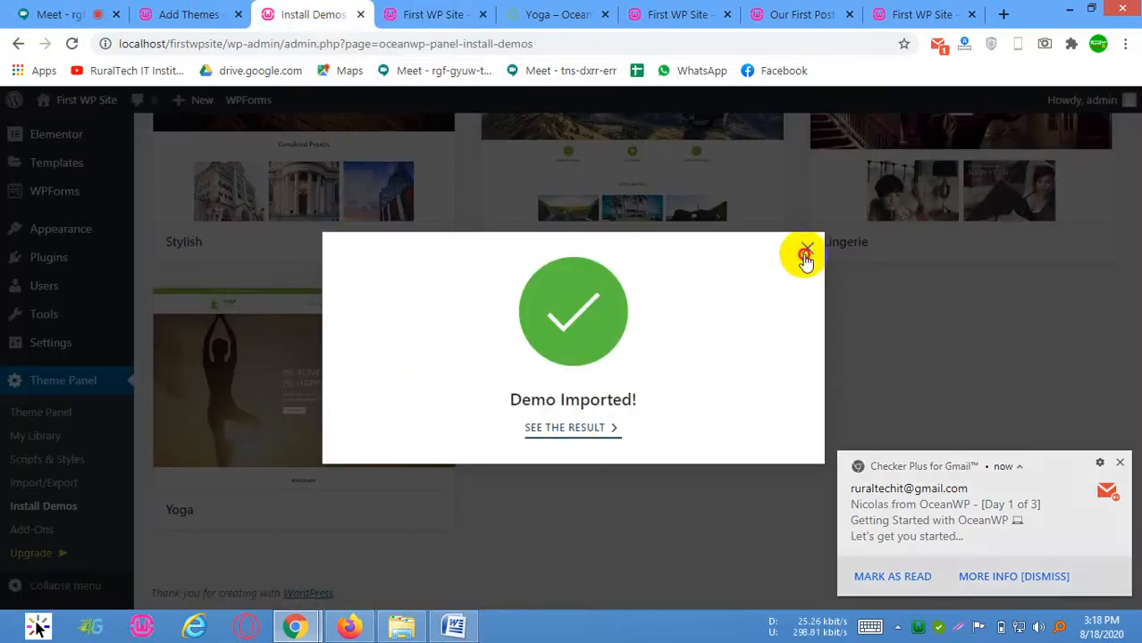
left_click(805, 253)
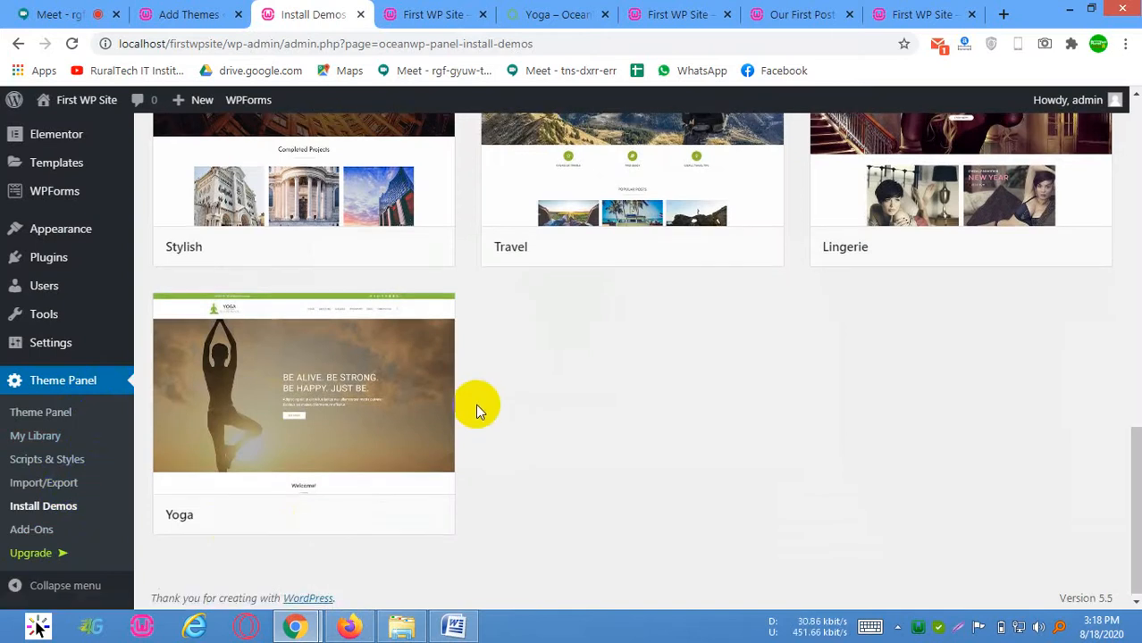
scroll(481, 412, "up", 4)
scroll(433, 421, "down", 4)
scroll(468, 119, "up", 2)
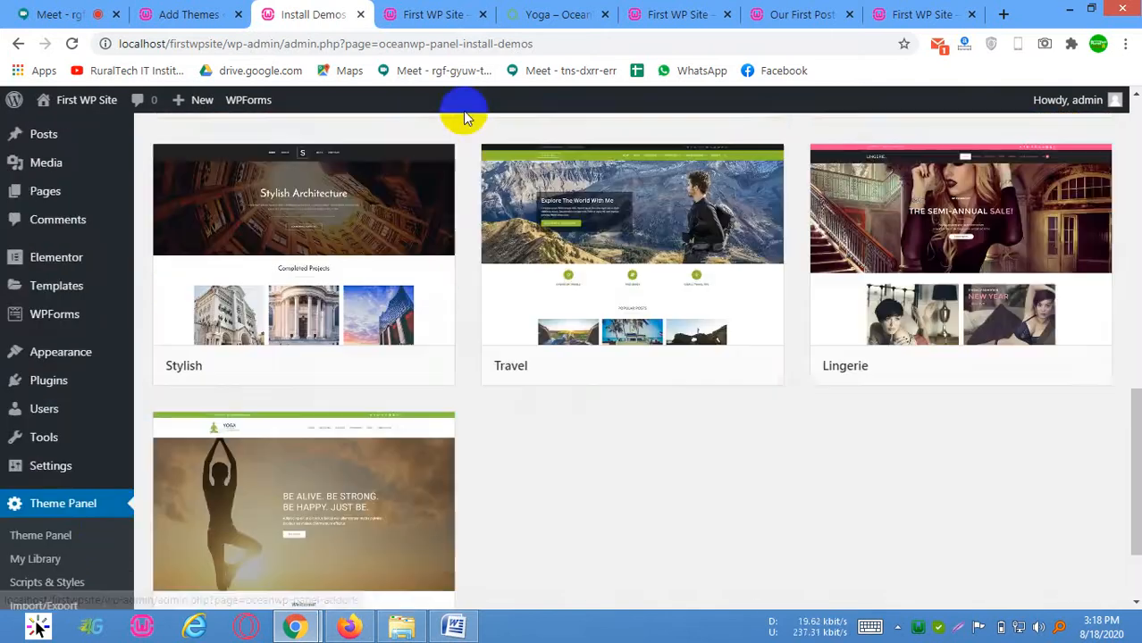
scroll(465, 119, "up", 3)
Return to the local site and open its second Home link and the first Blog page from the site navigation
left_click(442, 13)
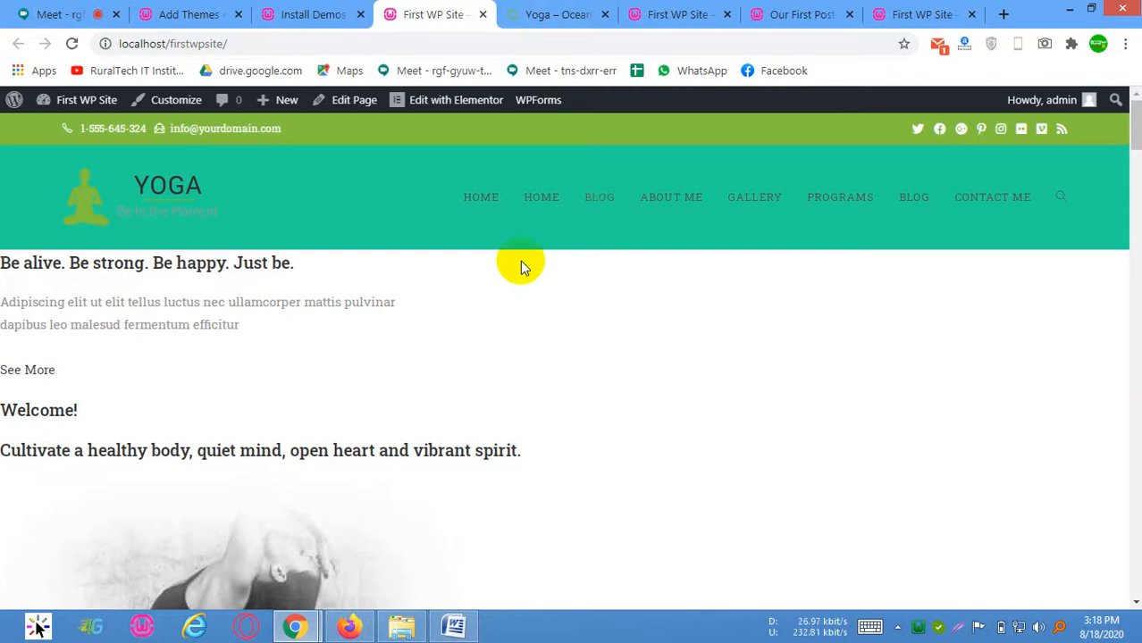
left_click(544, 194)
left_click(426, 195)
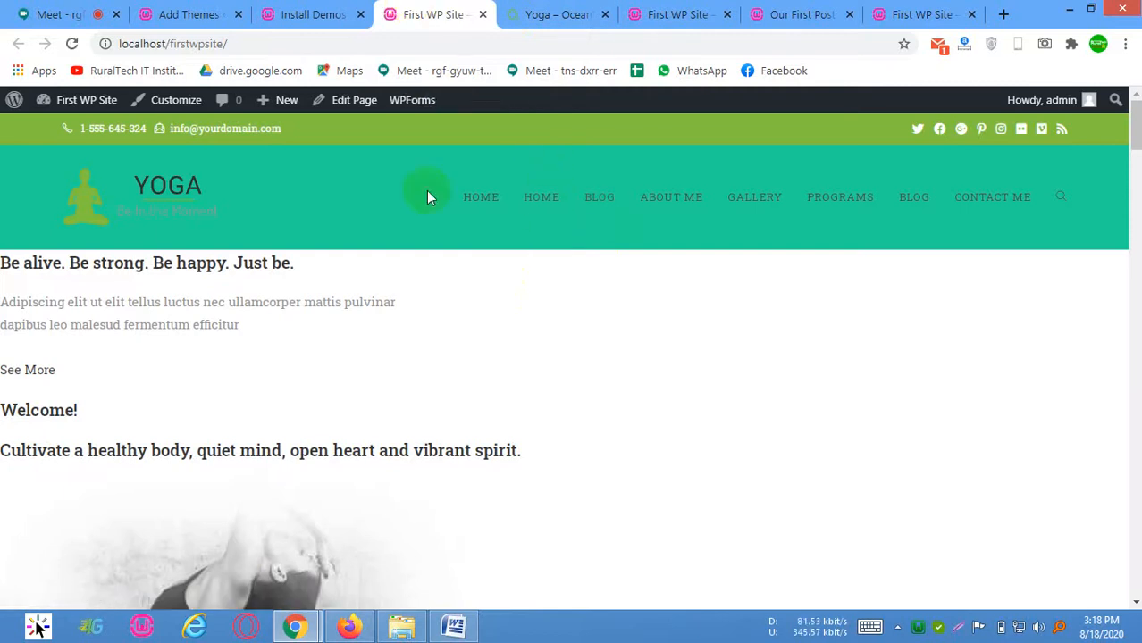
left_click(611, 195)
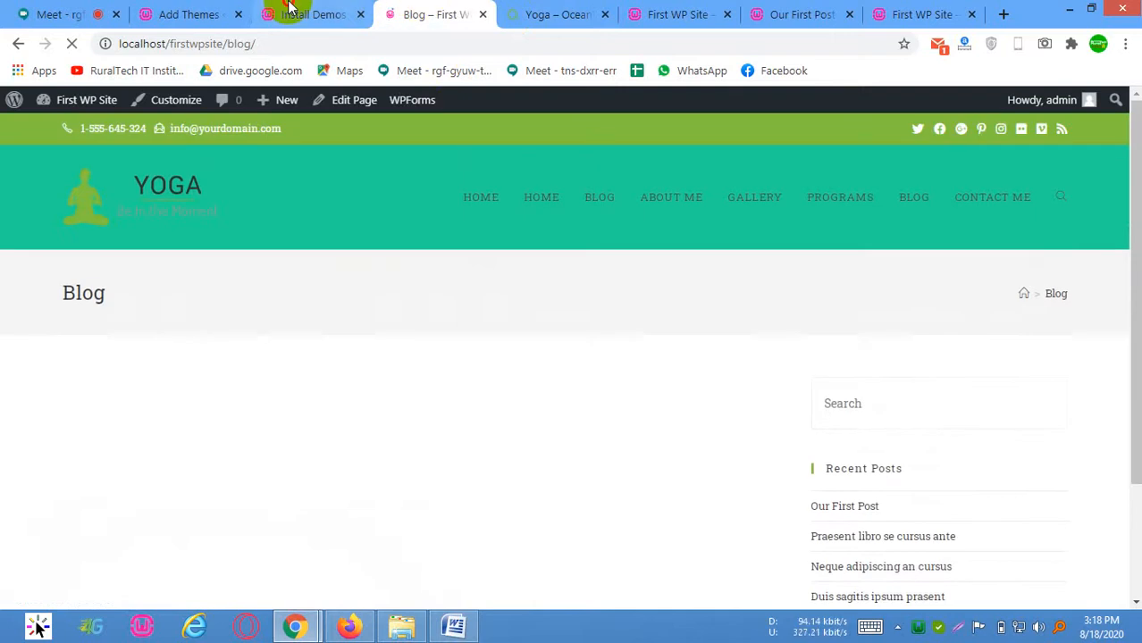
Open the site's Reading Settings in a separate browser tab to check the static homepage and posts page assignments
left_click(288, 9)
scroll(101, 476, "down", 5)
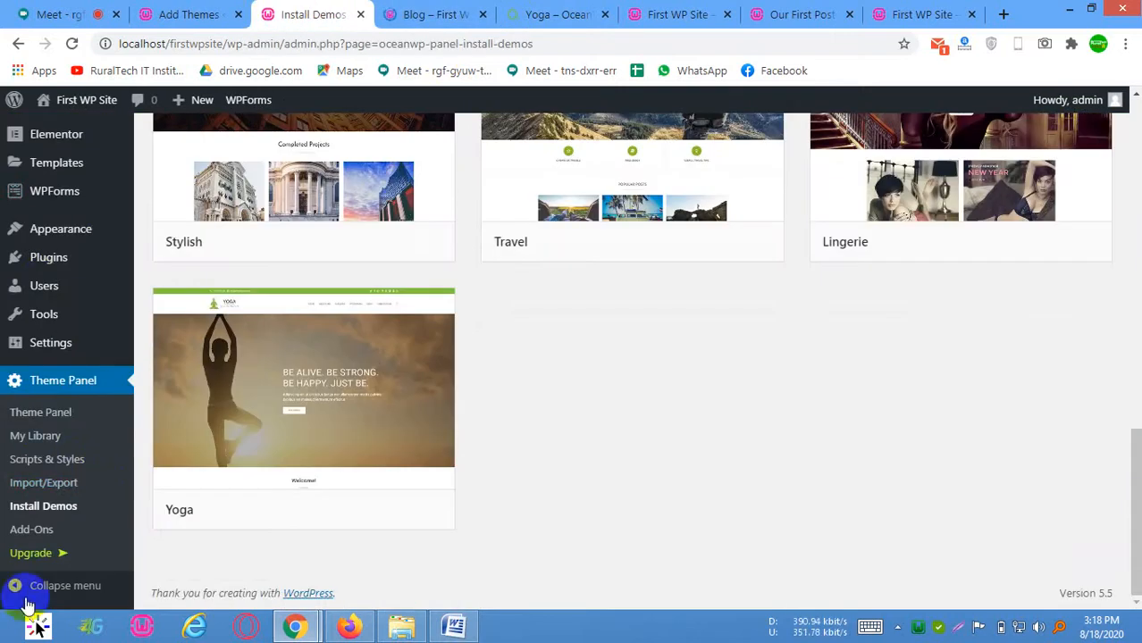
mouse_move(94, 348)
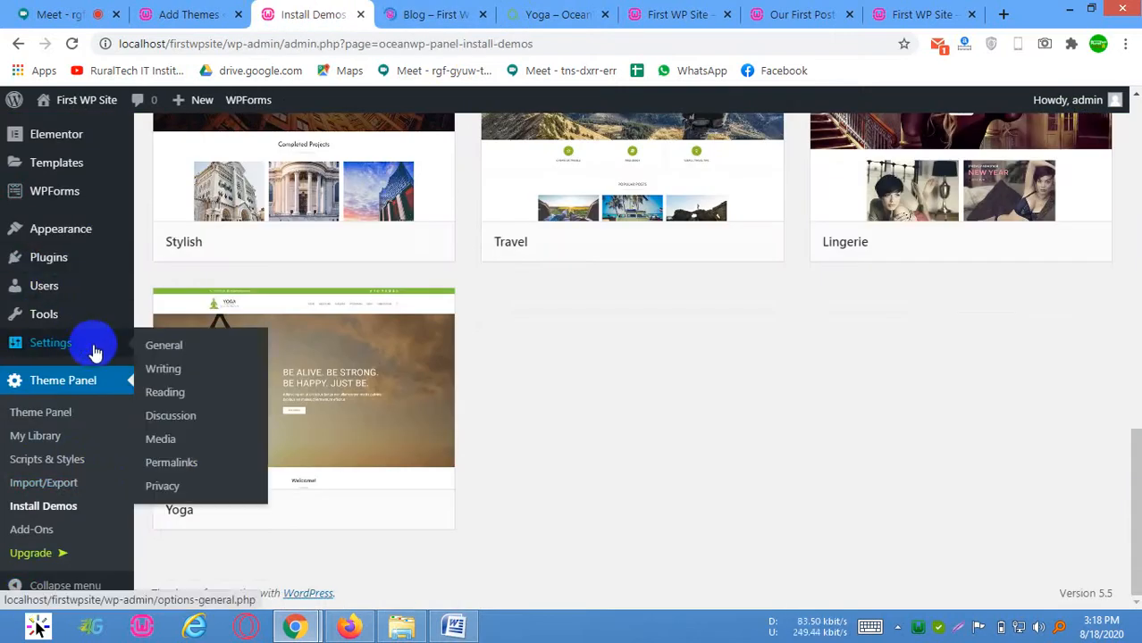
left_click(178, 395)
left_click(369, 11)
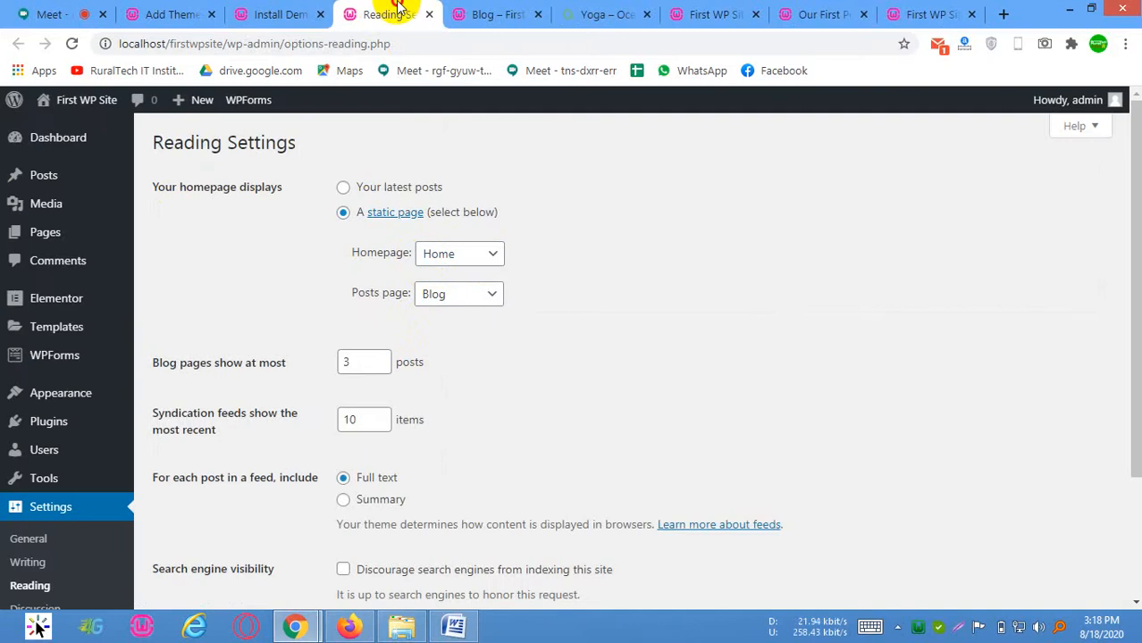
left_click(275, 11)
left_click(369, 11)
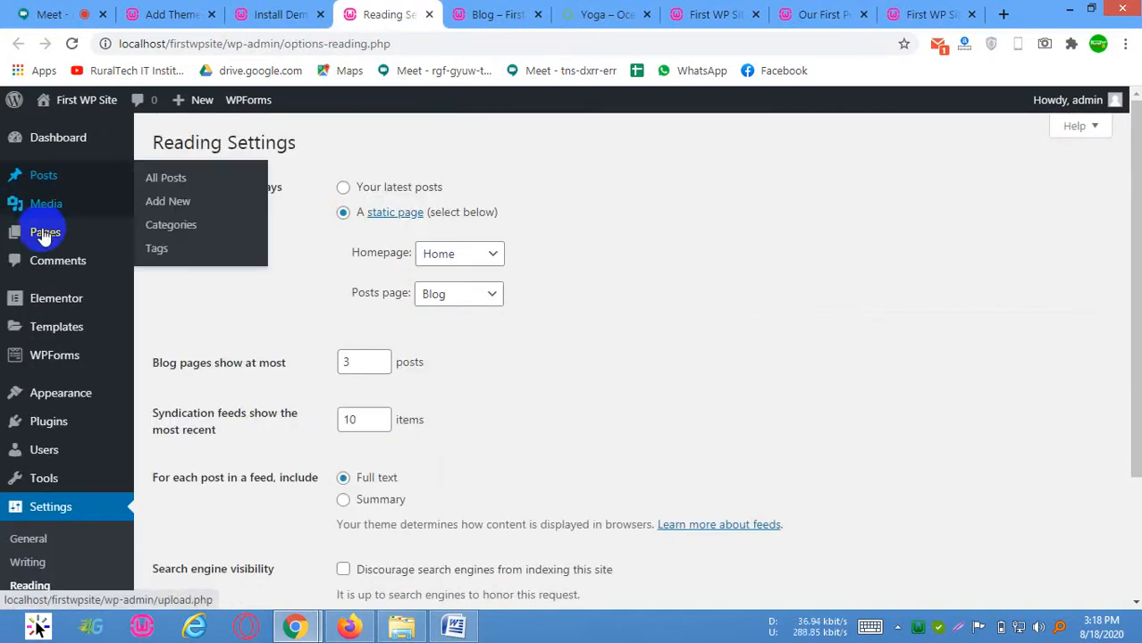
Open the list of all pages and examine the pages added by the Yoga import
mouse_move(49, 243)
left_click(172, 232)
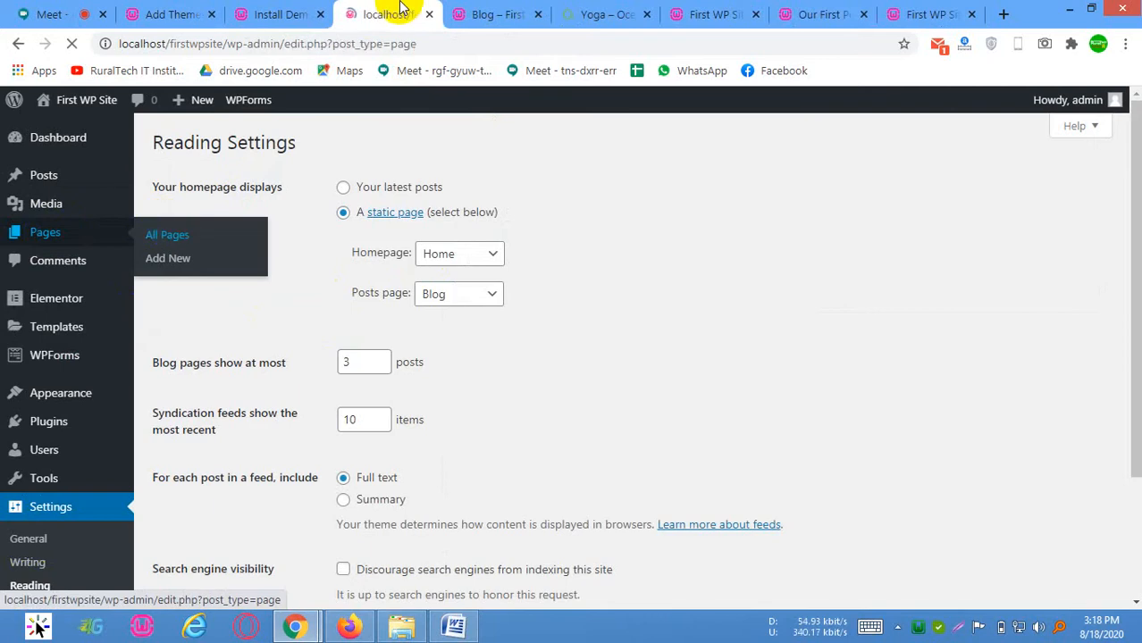
scroll(254, 429, "down", 2)
scroll(250, 477, "down", 2)
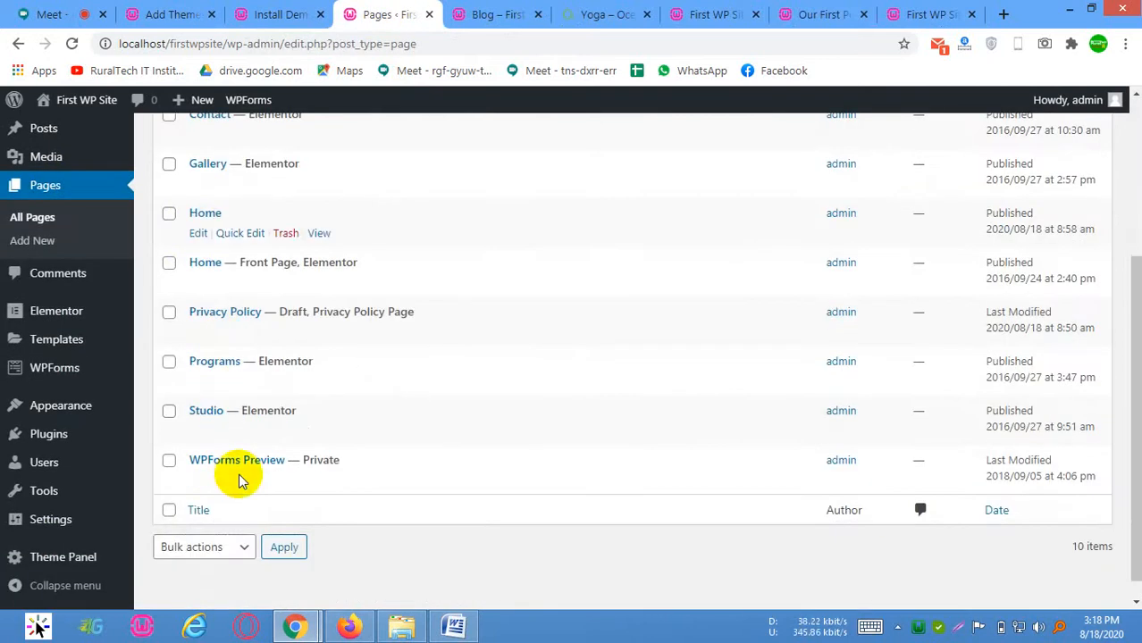
scroll(201, 268, "up", 1)
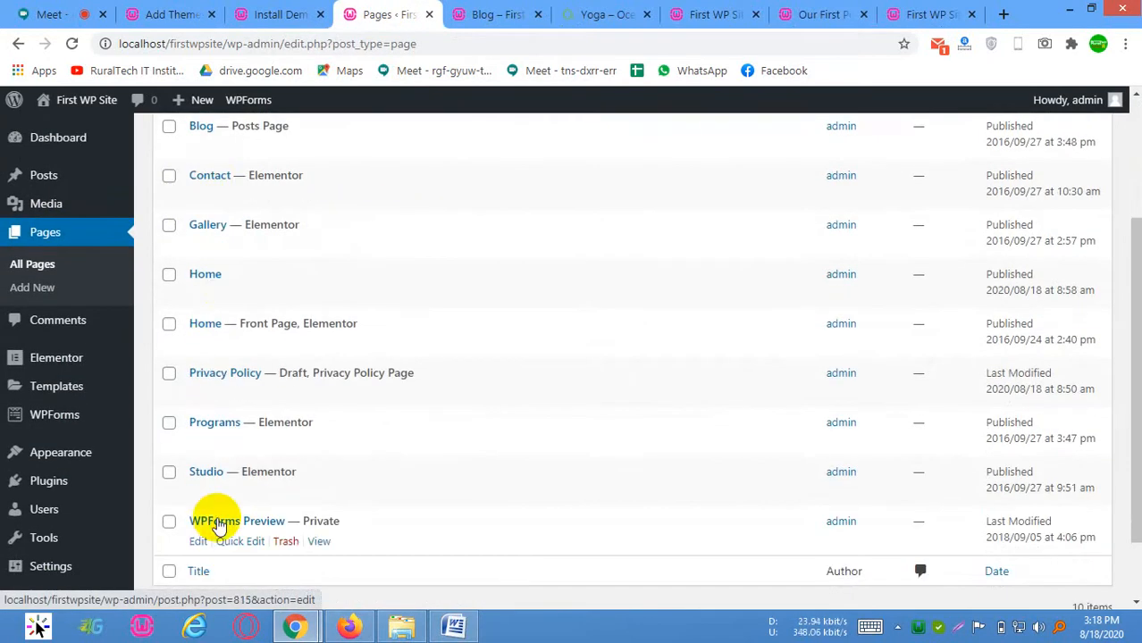
scroll(219, 527, "up", 3)
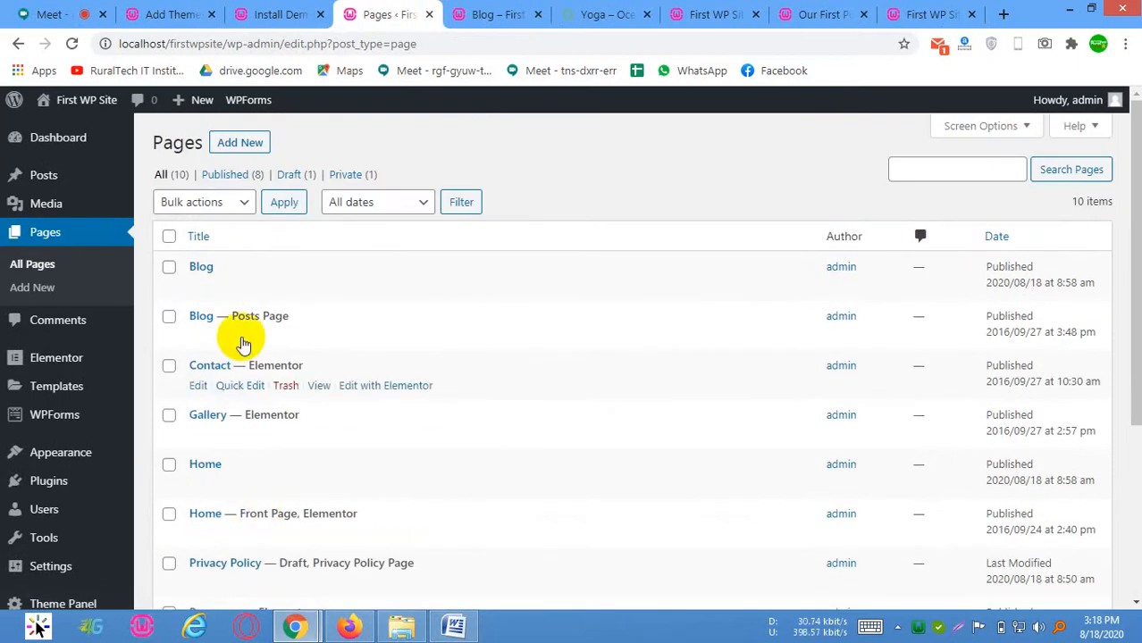
Open the list of all posts and examine the imported posts with their categories and tags
left_click(41, 175)
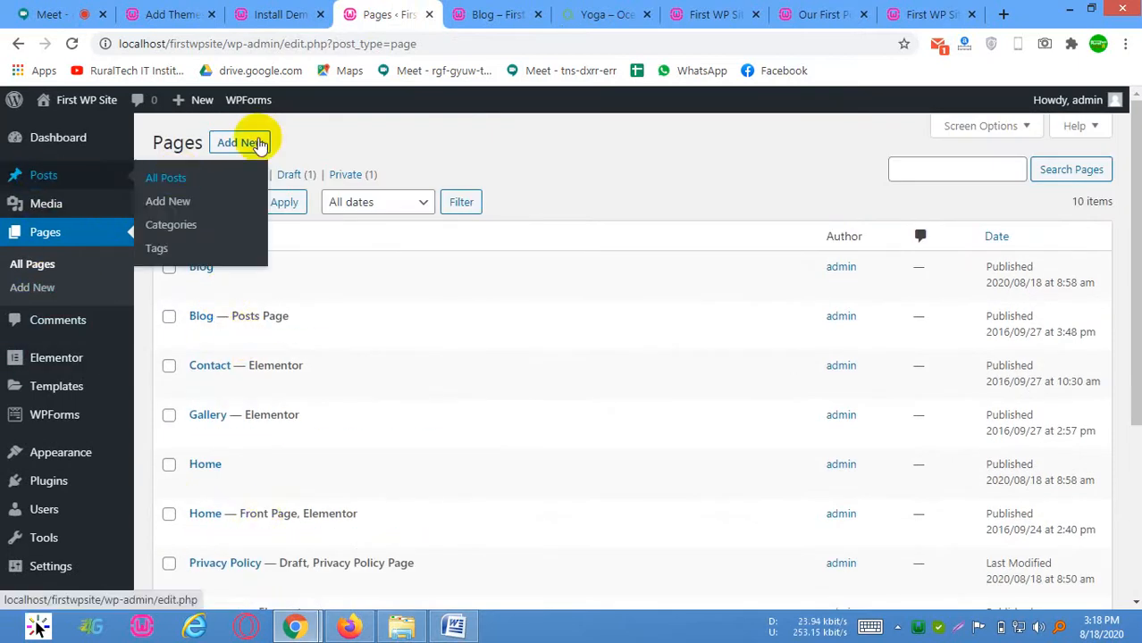
scroll(232, 232, "down", 3)
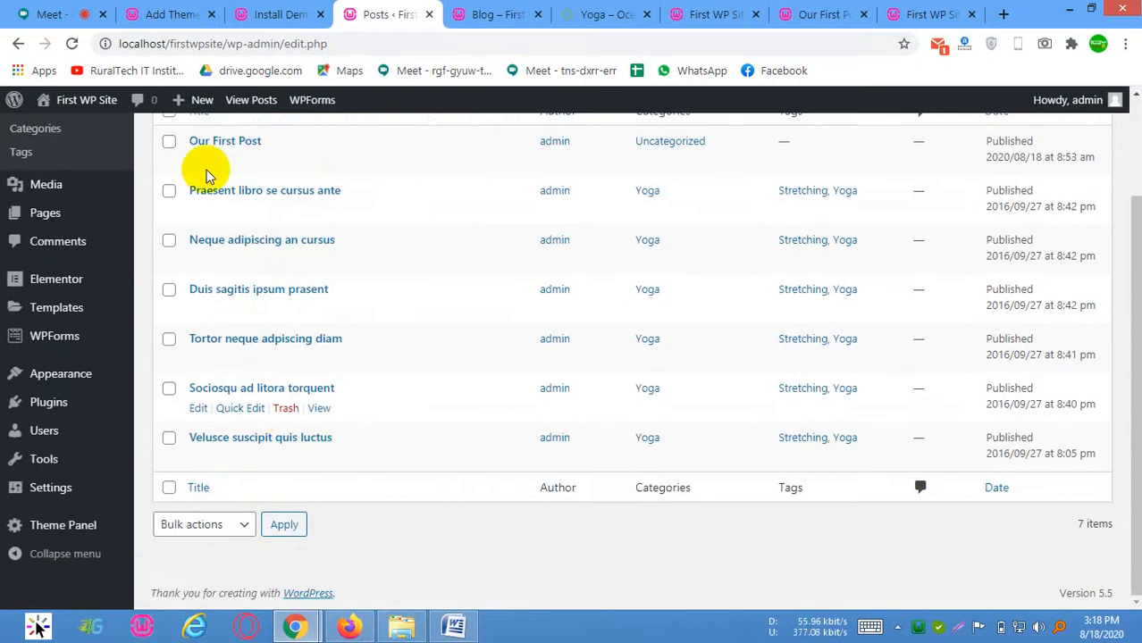
scroll(321, 459, "up", 3)
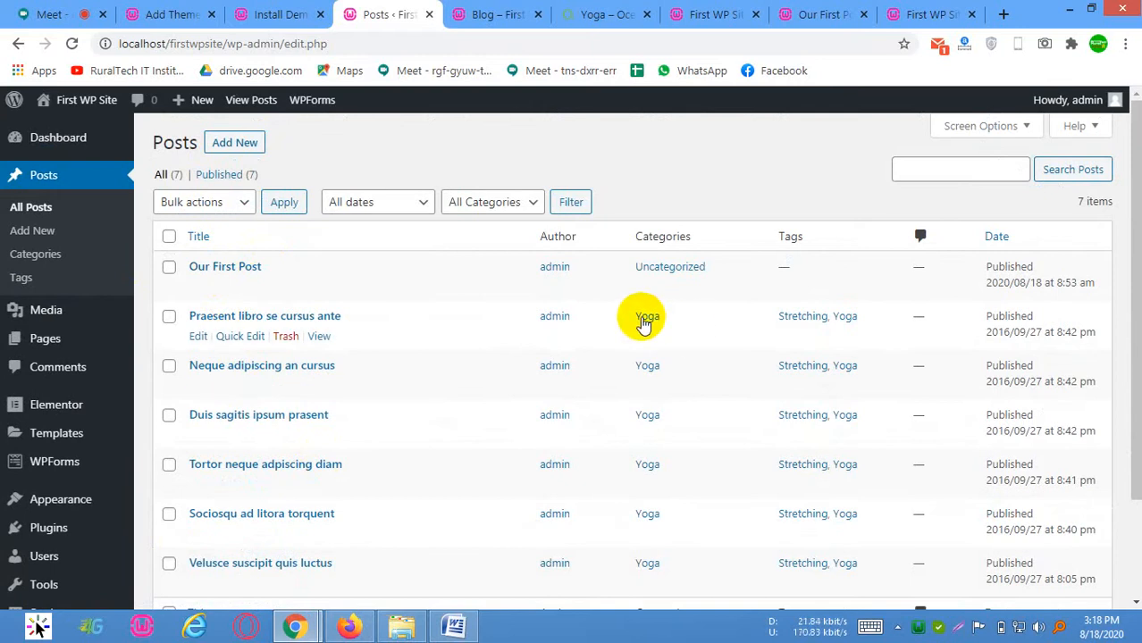
scroll(263, 388, "down", 3)
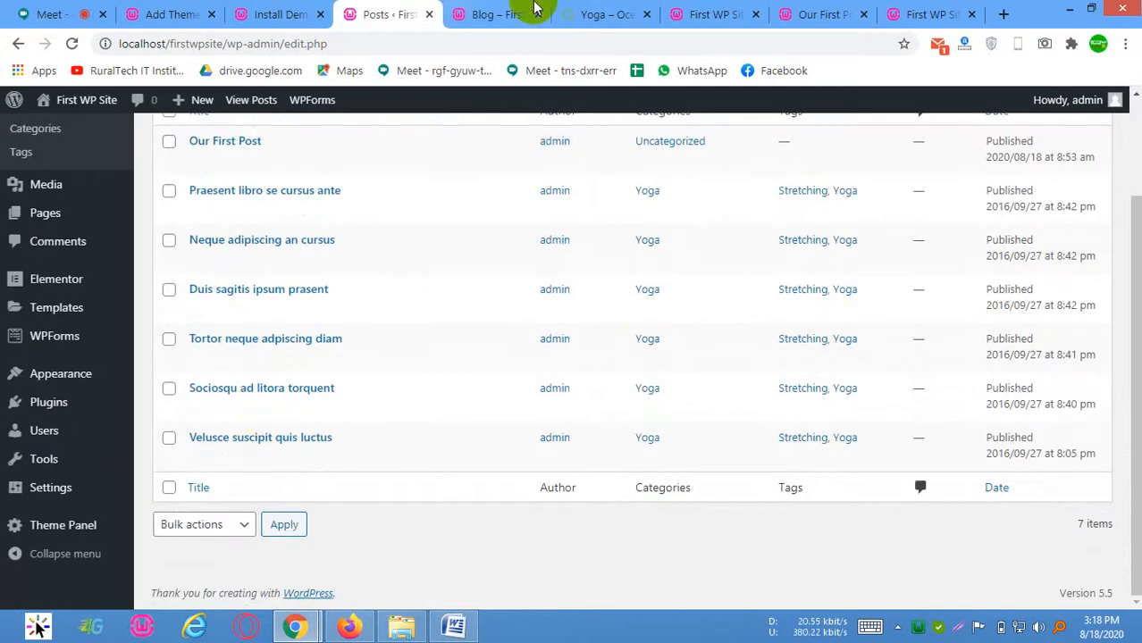
View the local site's Contact page, checking its map, contact details and footer
left_click(509, 12)
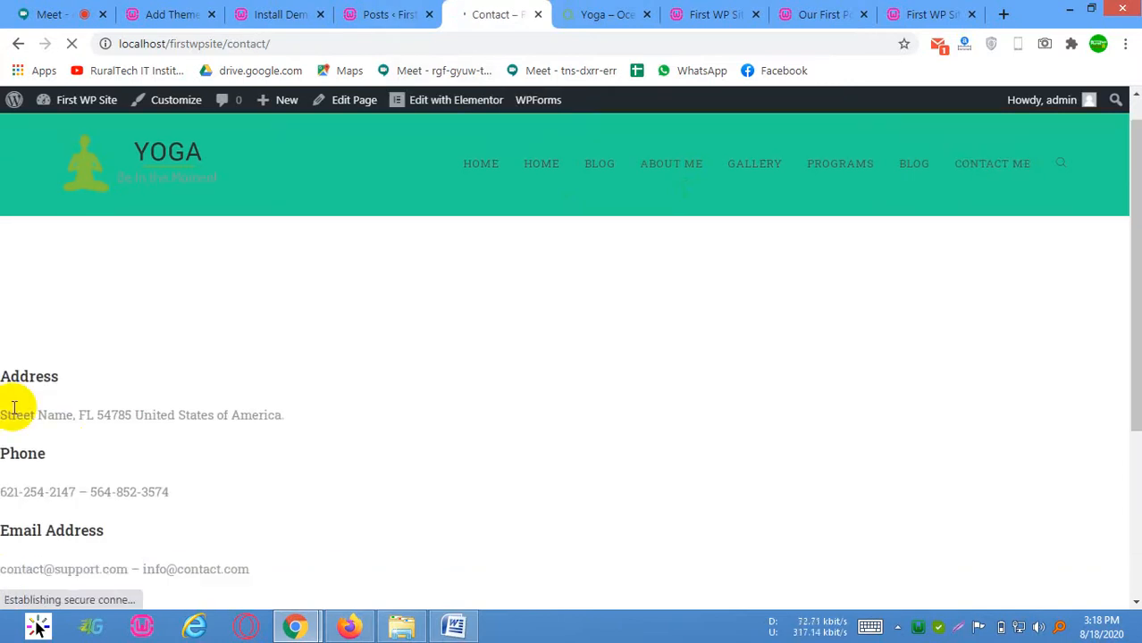
scroll(12, 407, "down", 3)
scroll(293, 466, "down", 1)
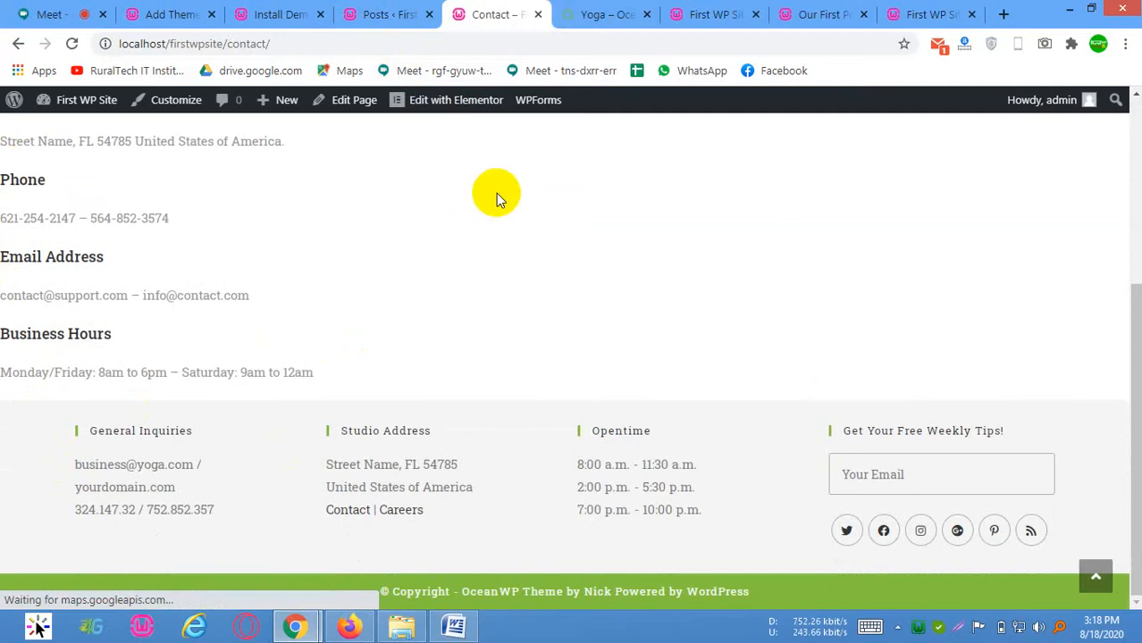
scroll(72, 297, "up", 3)
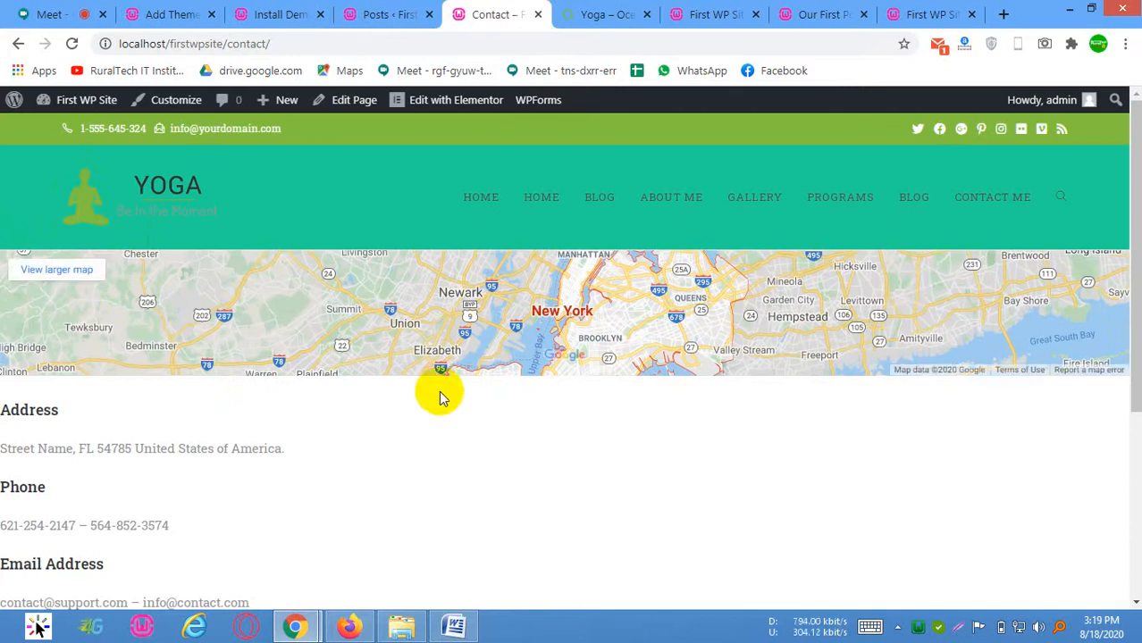
scroll(509, 388, "down", 3)
left_click(1129, 169)
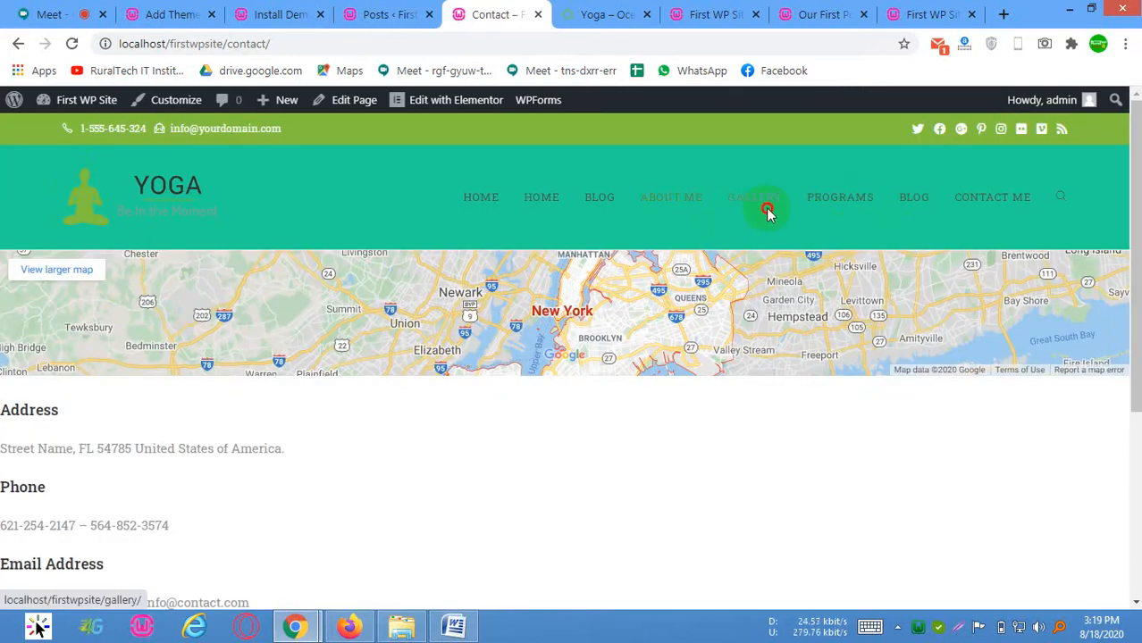
Open the local site's Gallery page and view its images down to the footer
left_click(767, 209)
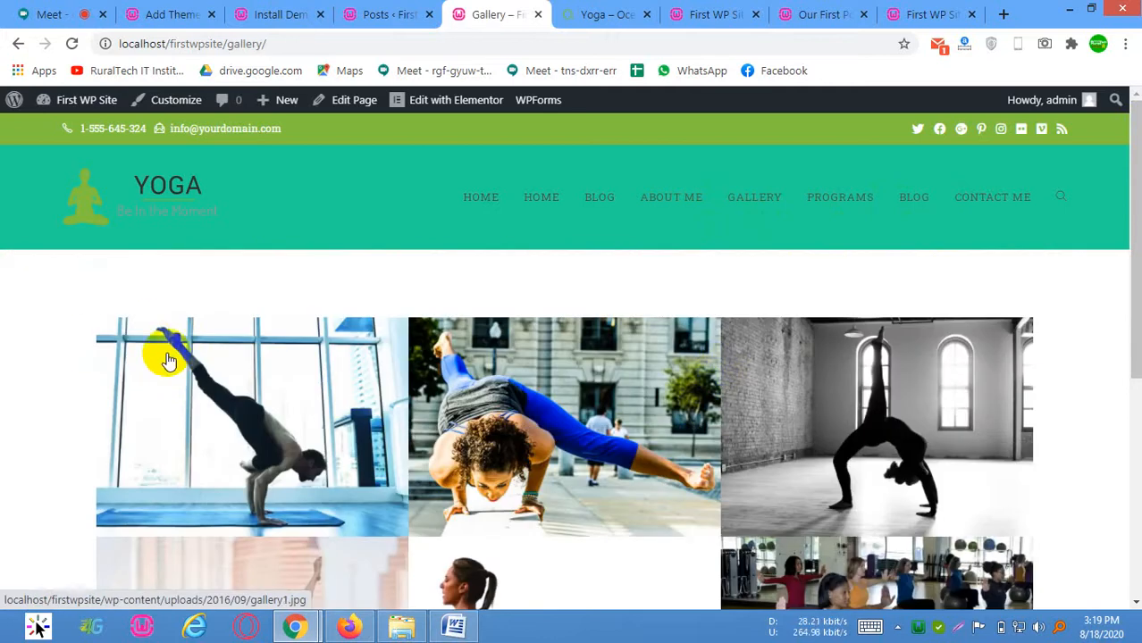
scroll(170, 360, "down", 10)
scroll(872, 383, "up", 10)
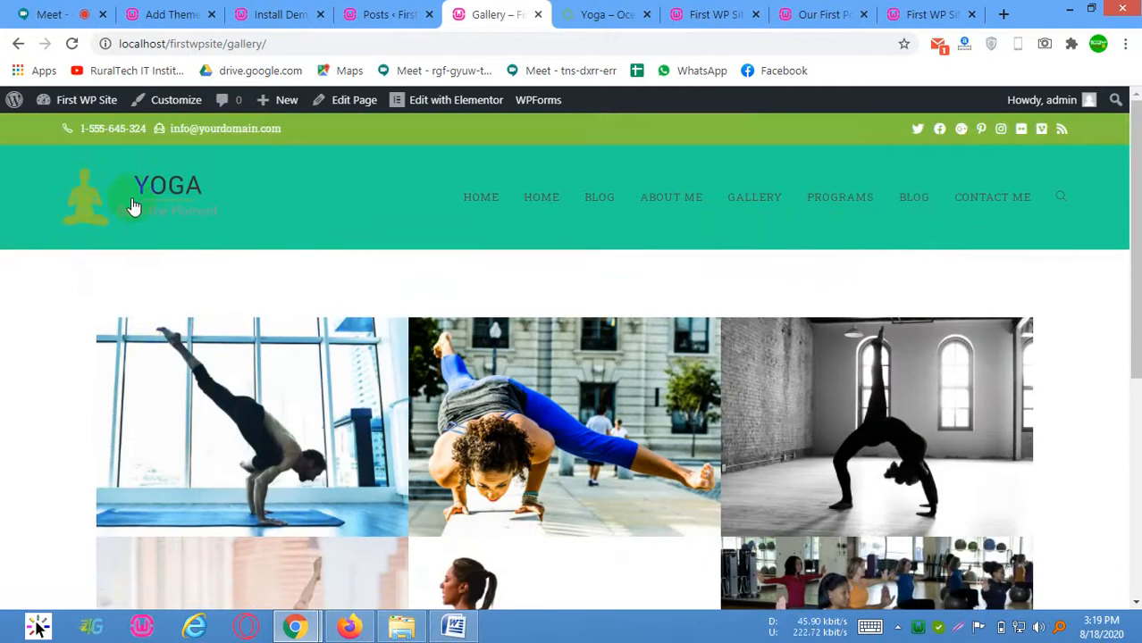
scroll(147, 383, "down", 5)
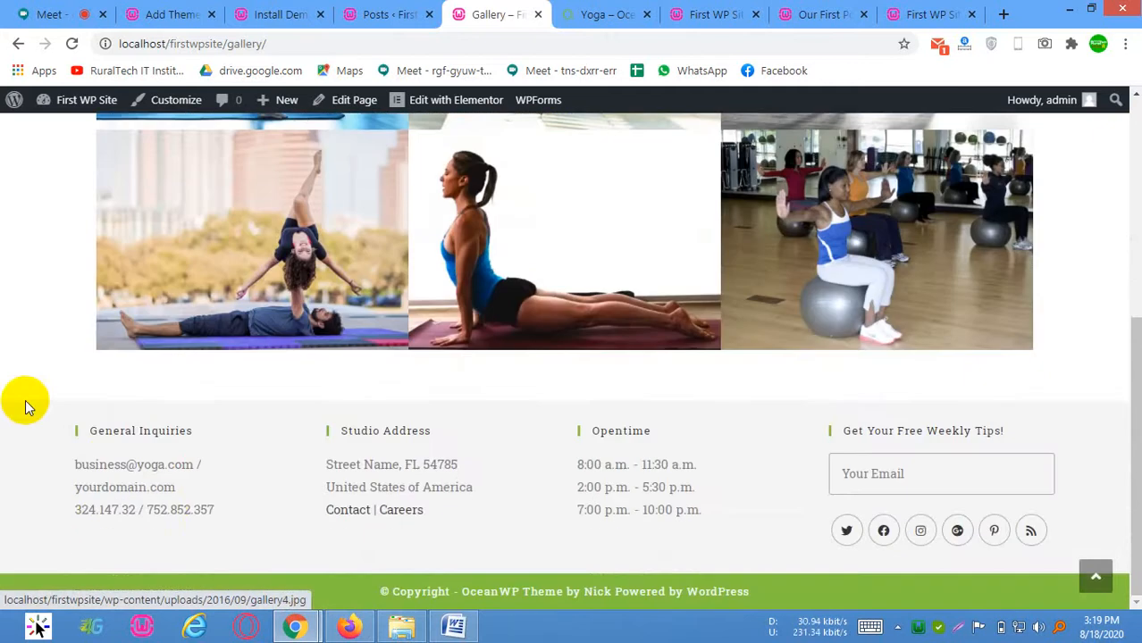
scroll(571, 434, "up", 5)
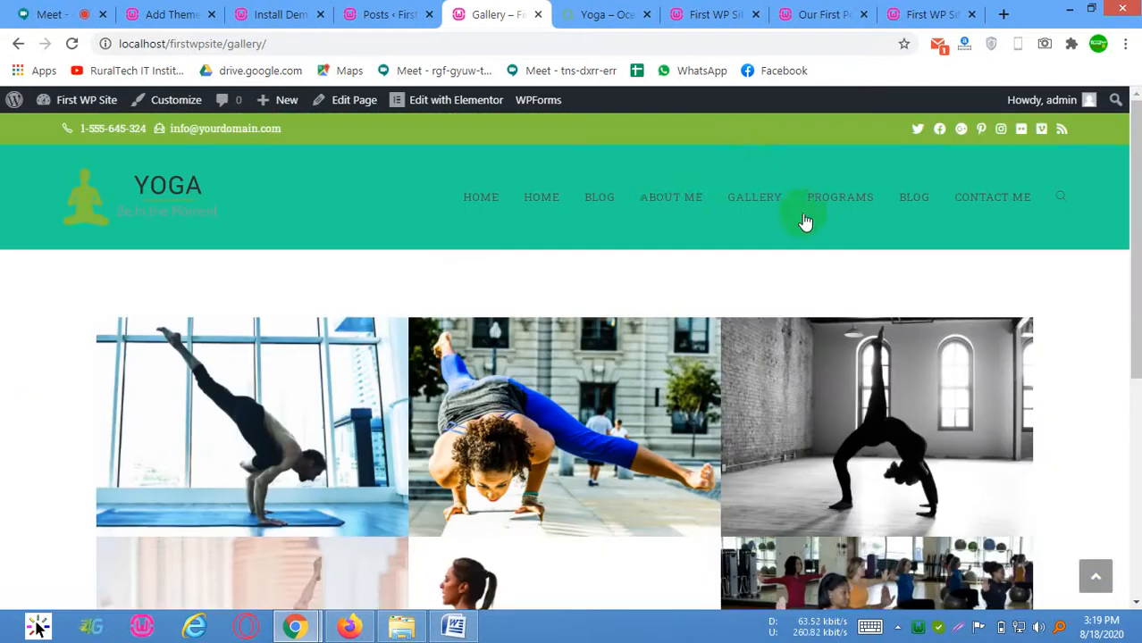
Open the local site's About Me page and view its text and image down to the footer
left_click(668, 205)
scroll(526, 335, "down", 1)
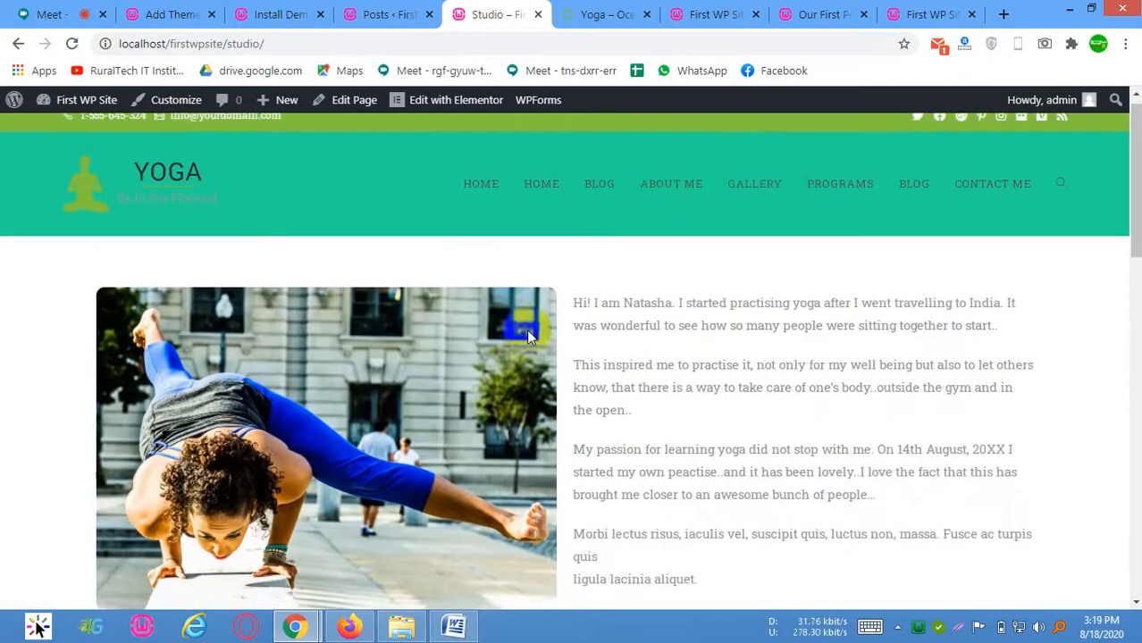
scroll(529, 329, "down", 5)
scroll(589, 330, "up", 5)
scroll(911, 330, "down", 10)
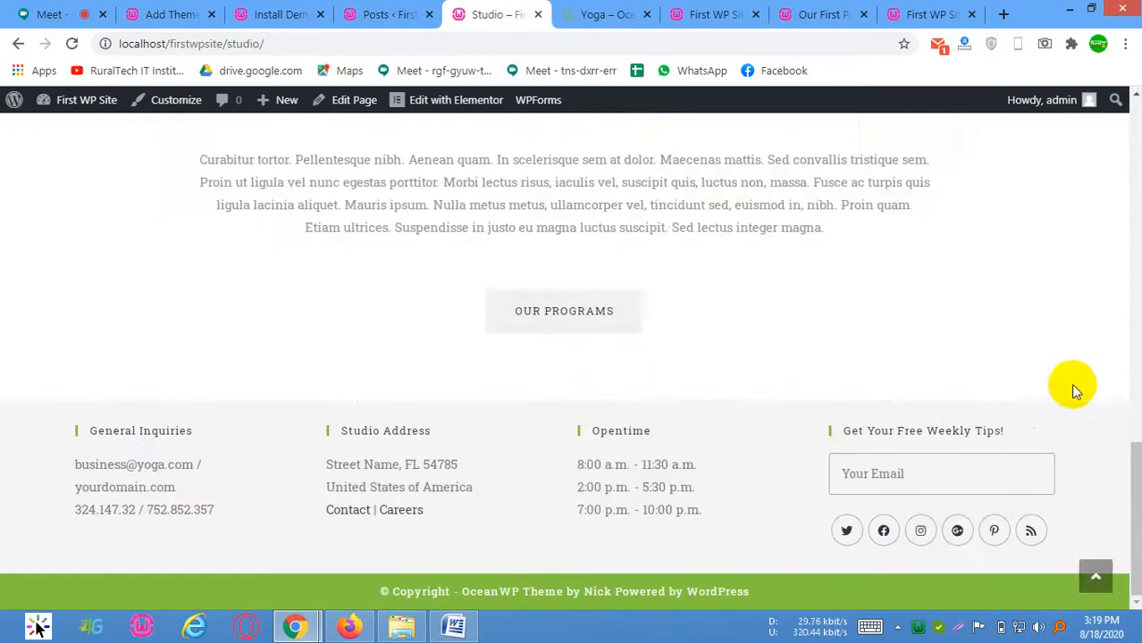
left_click_drag(1127, 469, 1124, 51)
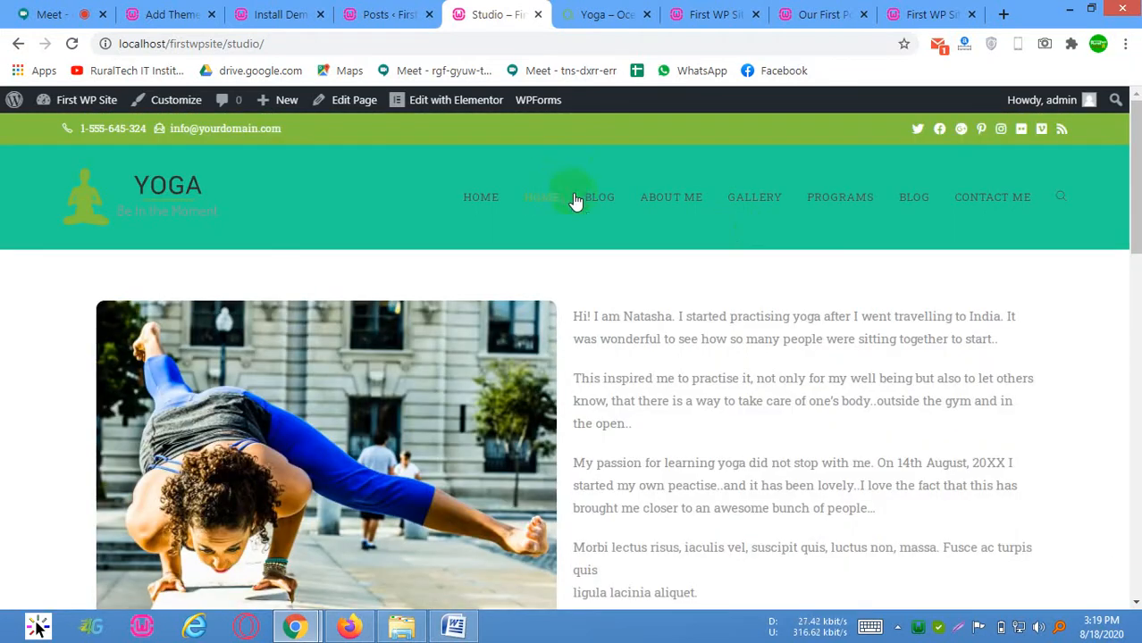
Open the local site's Home page and examine the layout of its opening headings and text
left_click(571, 198)
left_click(39, 322)
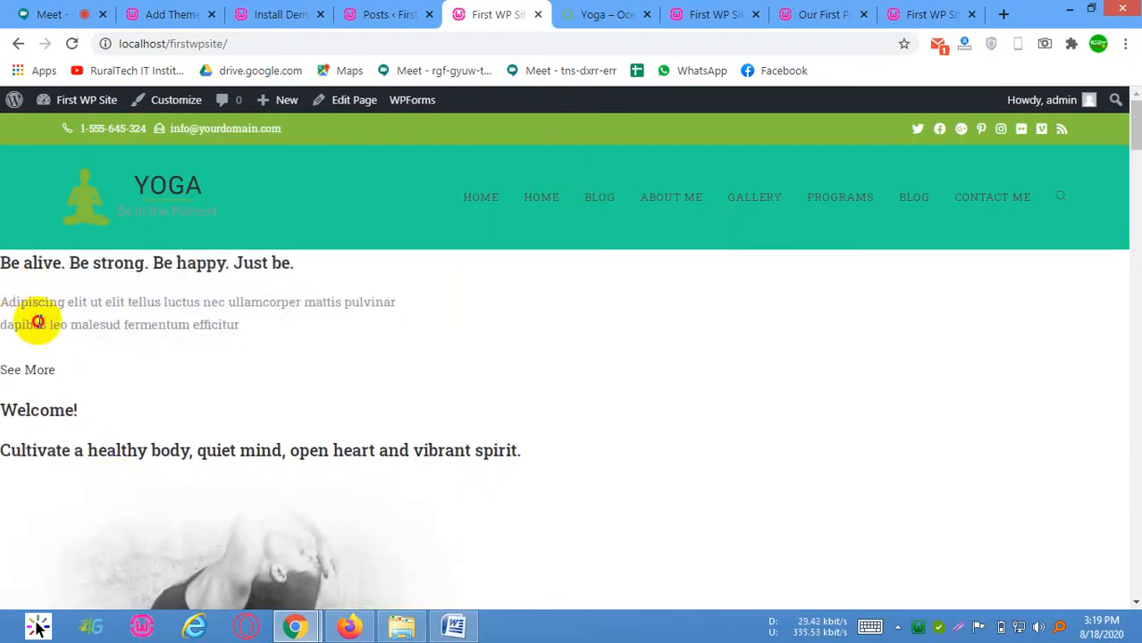
left_click_drag(39, 321, 111, 479)
left_click(223, 422)
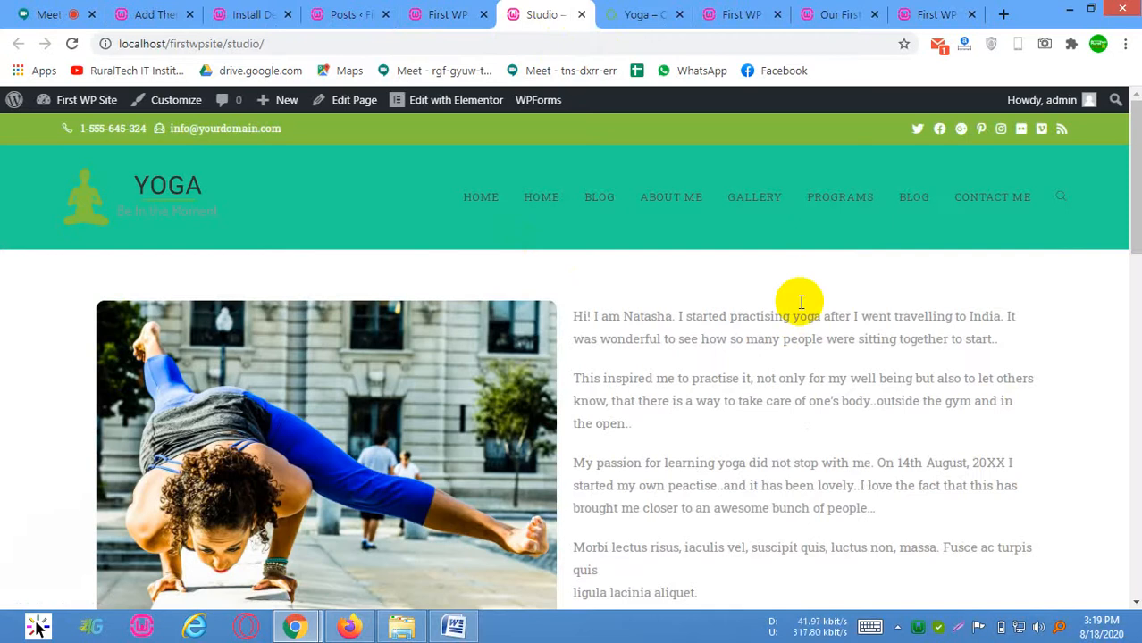
View the Studio page in its own tab, open it for editing and examine its Page Attributes
scroll(798, 301, "down", 2)
scroll(527, 132, "up", 1)
left_click(366, 111)
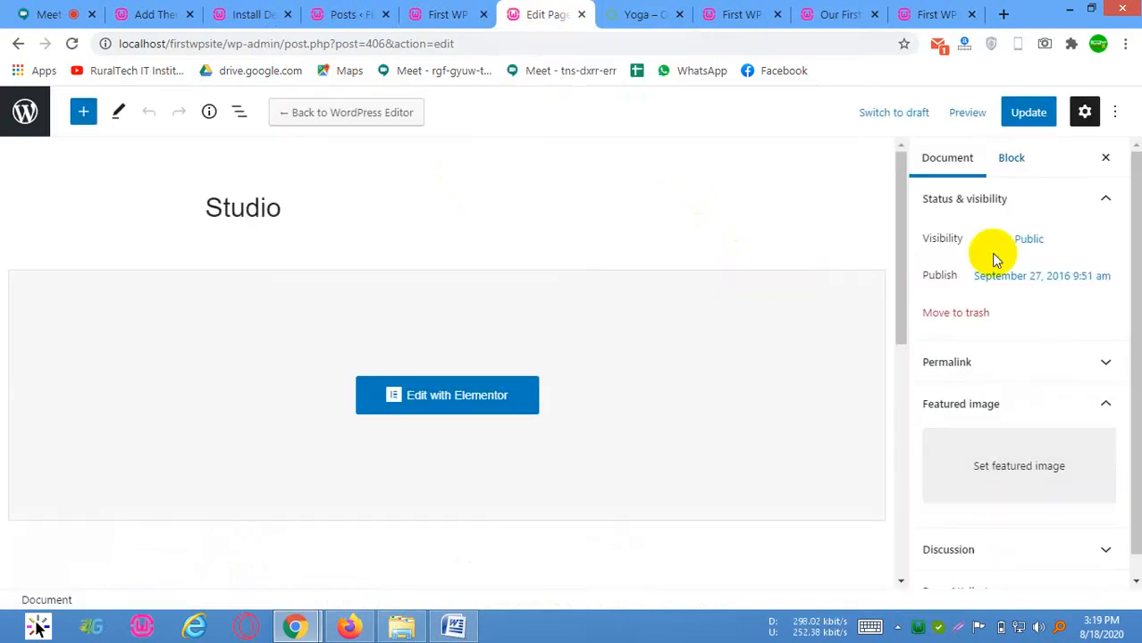
scroll(987, 518, "down", 1)
left_click(1002, 568)
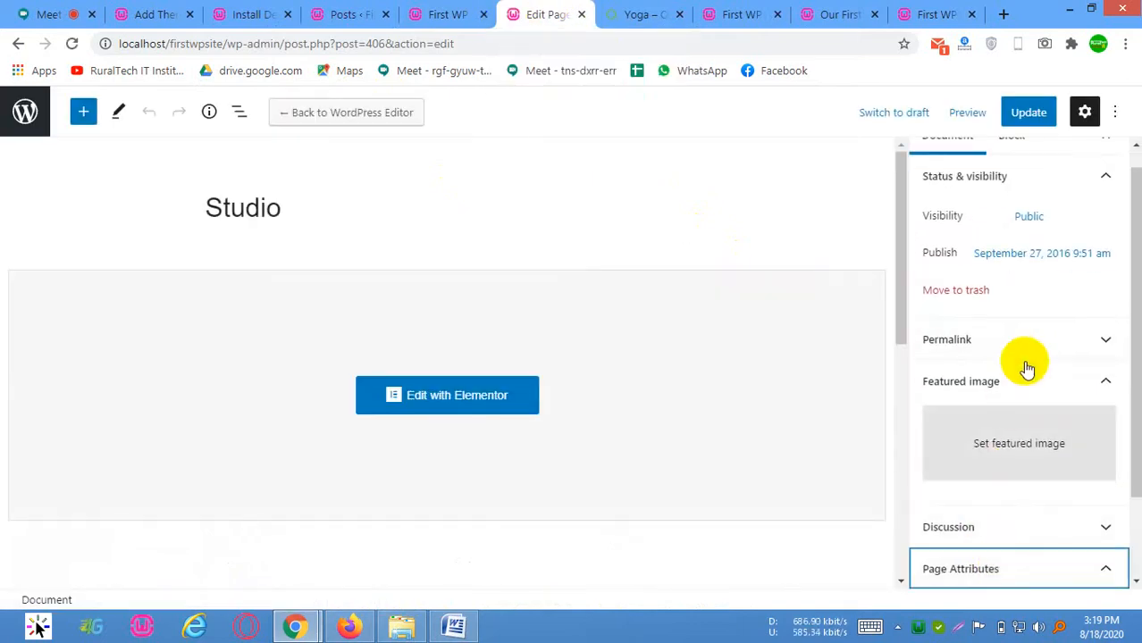
scroll(986, 509, "down", 1)
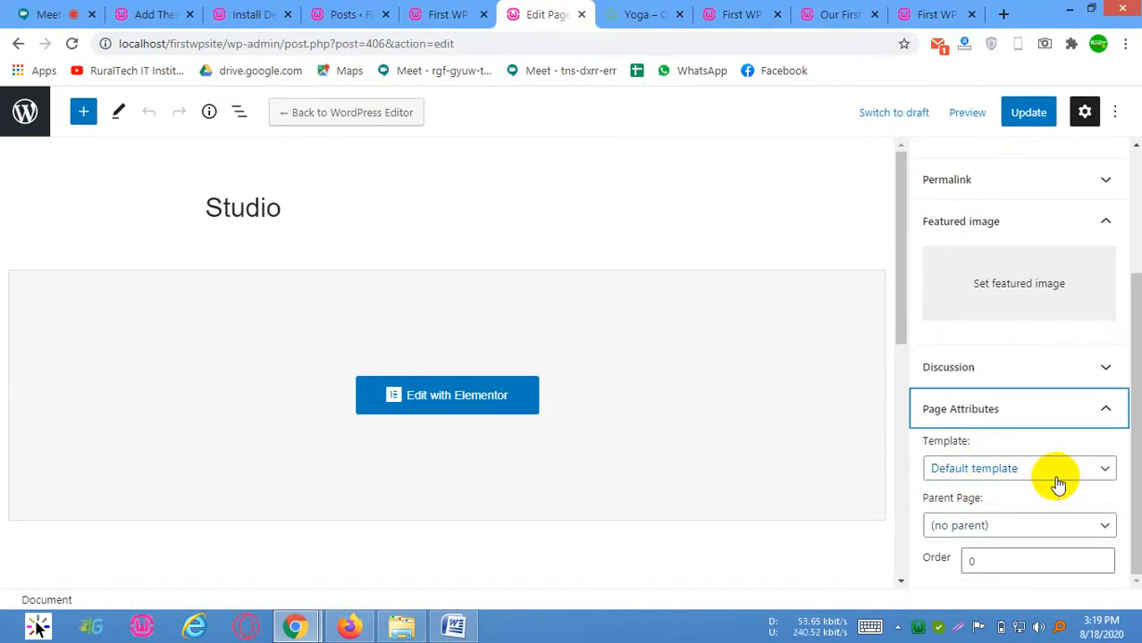
Open the Home page for editing in its own tab beside the site's front page and show its Page Attributes
left_click(442, 14)
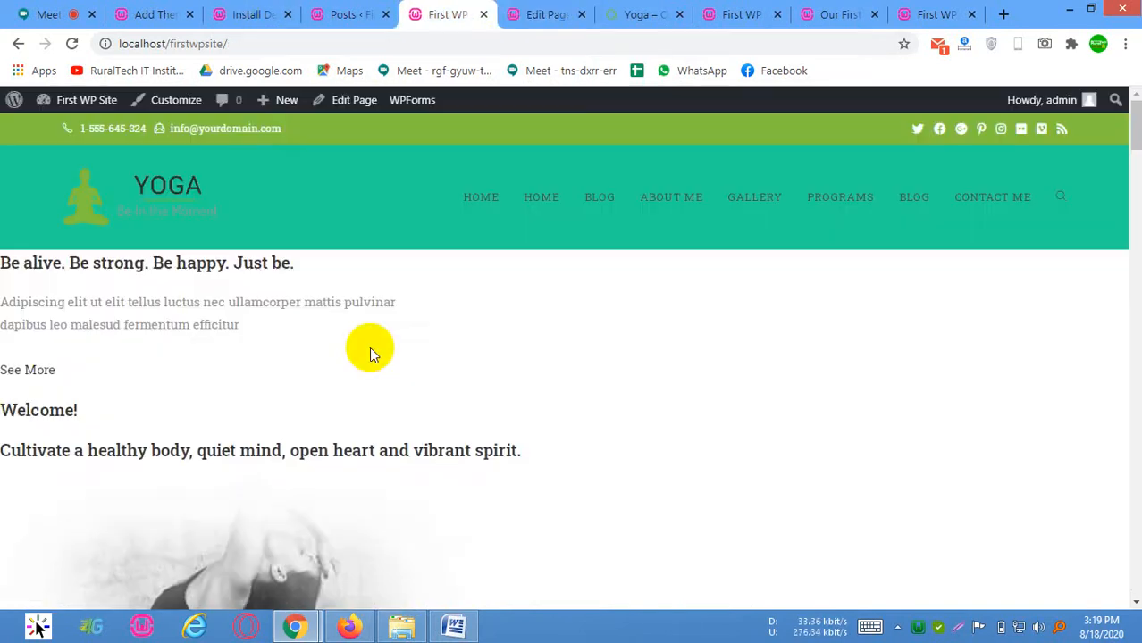
middle_click(339, 100)
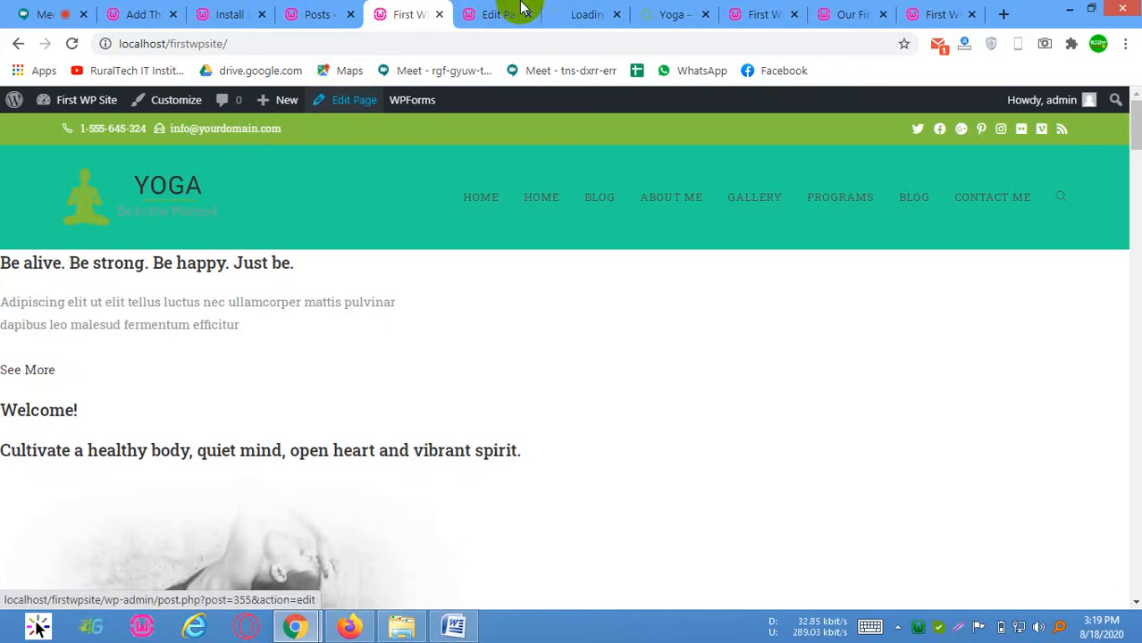
left_click_drag(600, 7, 502, 7)
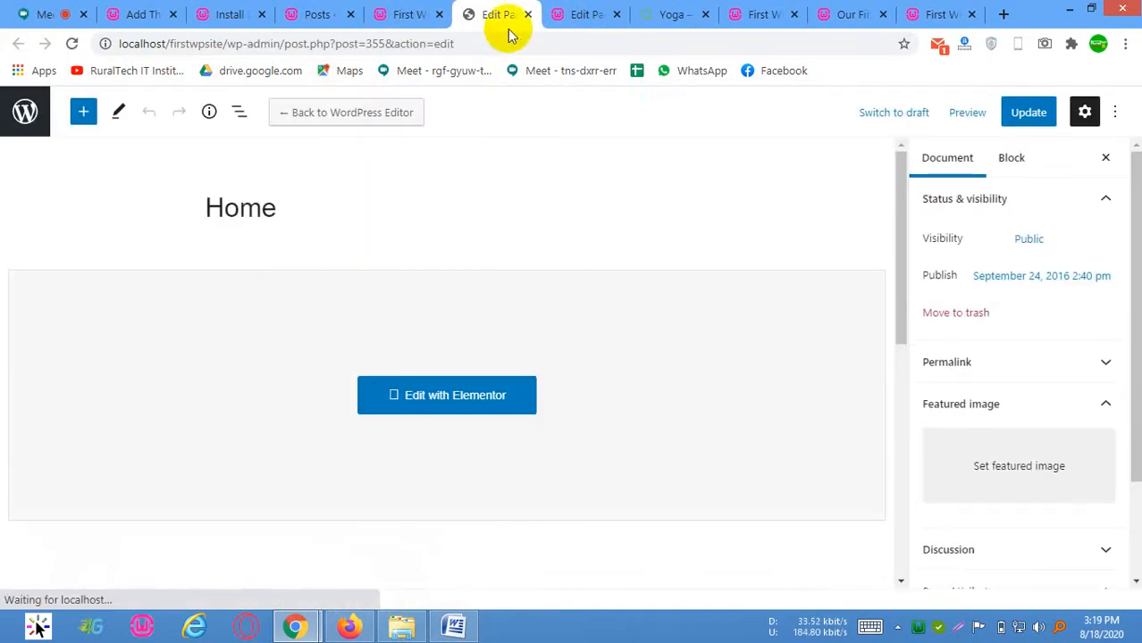
scroll(914, 453, "down", 2)
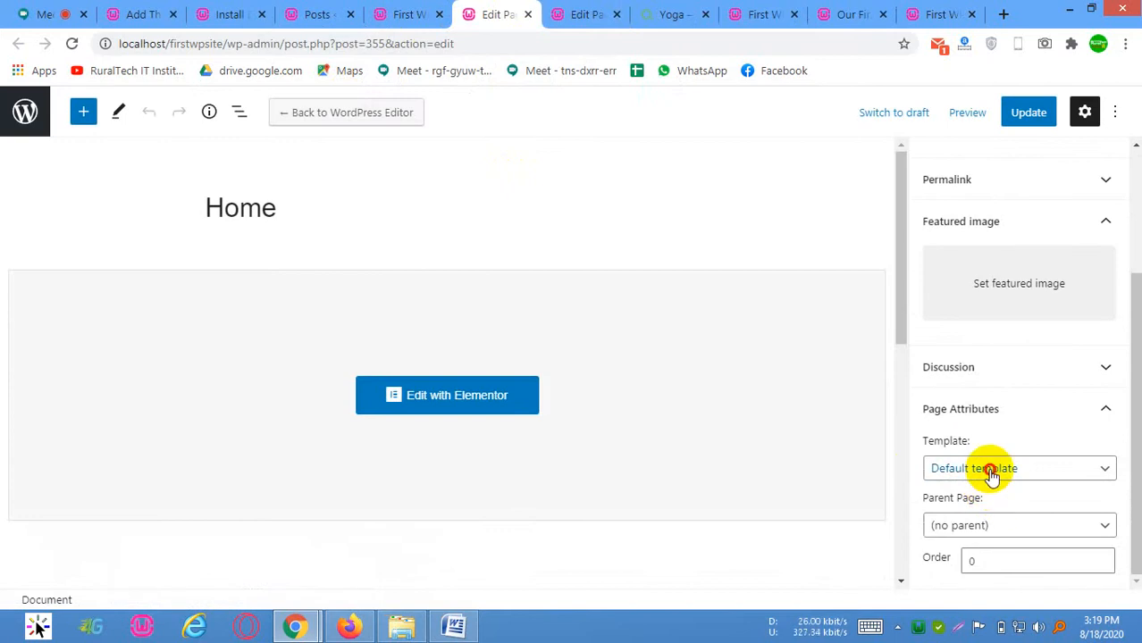
Set the Home page's template to Elementor Canvas and update the page
left_click(990, 473)
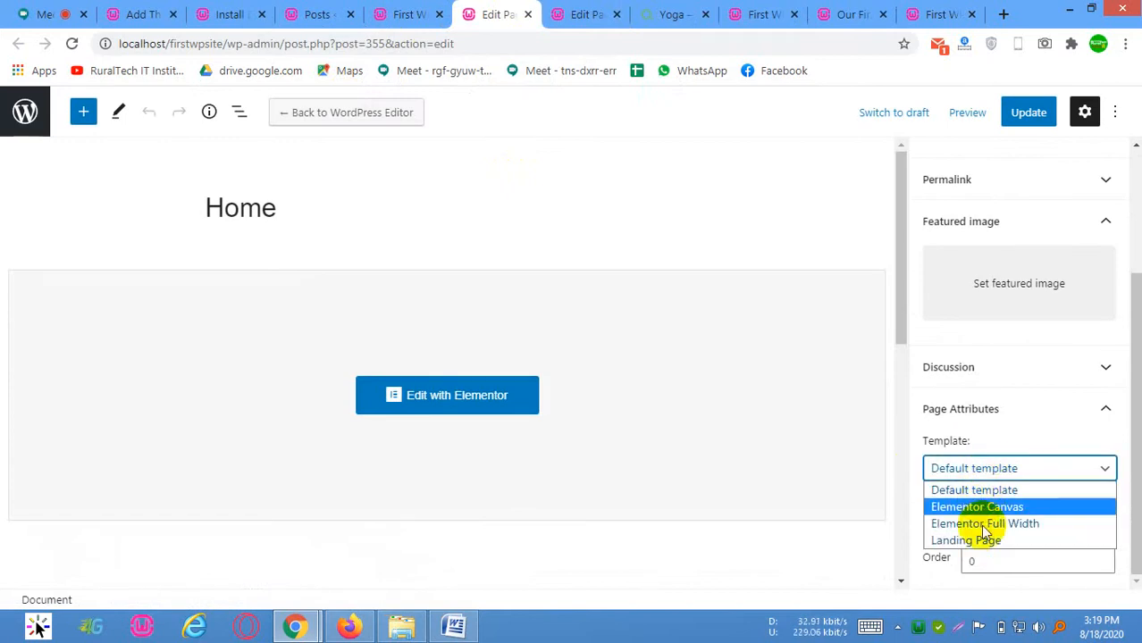
left_click(1072, 433)
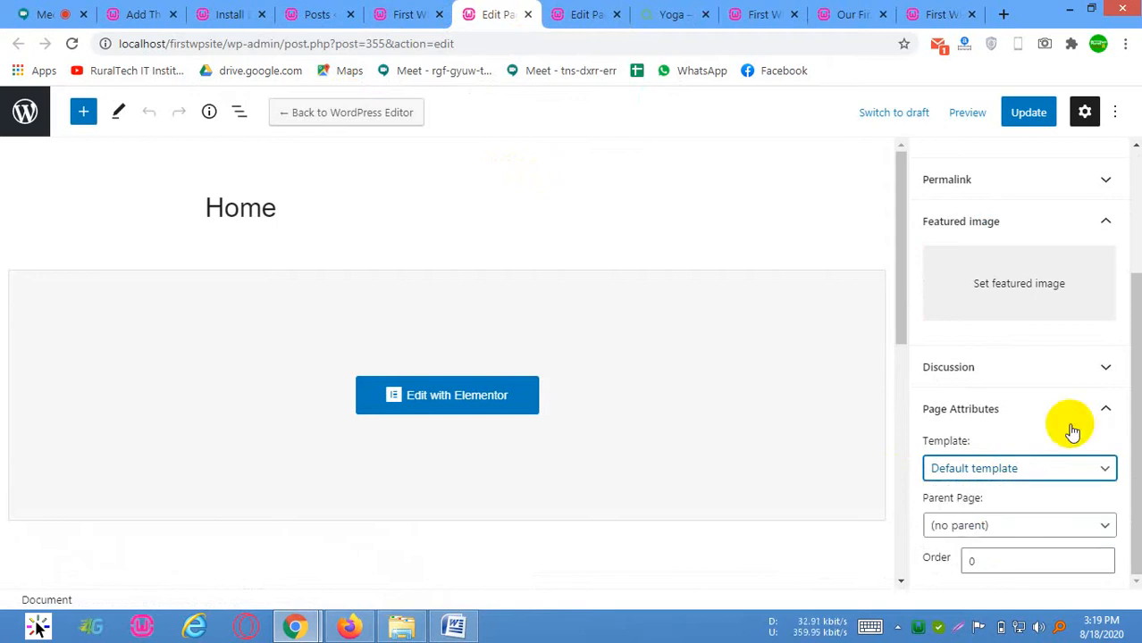
key("Down")
left_click(1028, 112)
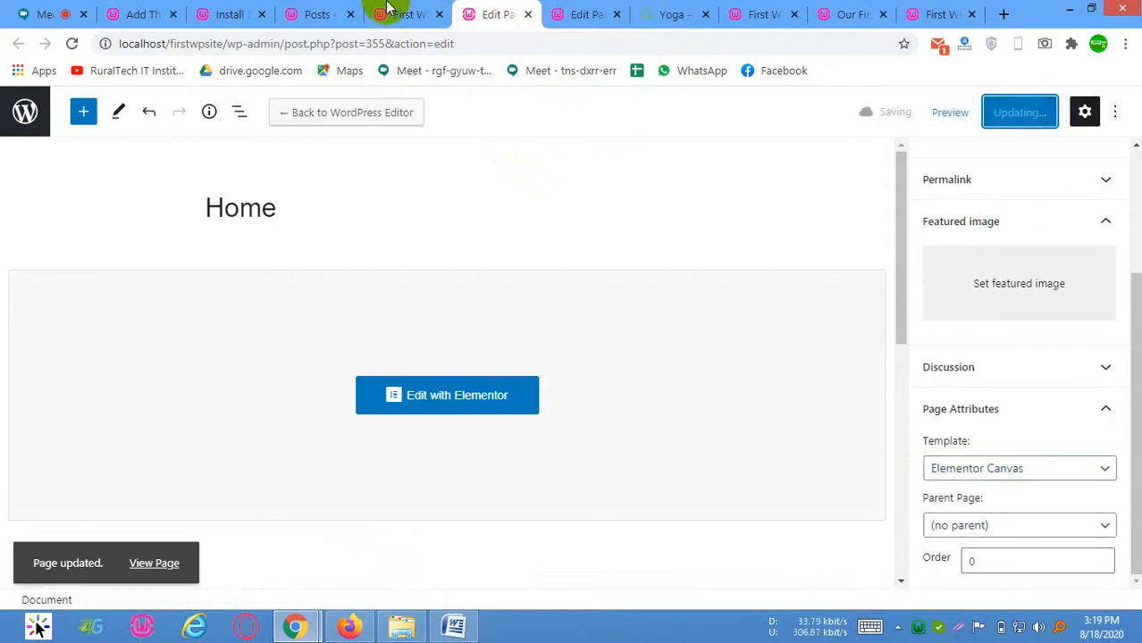
Reload the site's front page and check its layout with the Elementor Canvas template
left_click(386, 7)
right_click(571, 319)
left_click(660, 376)
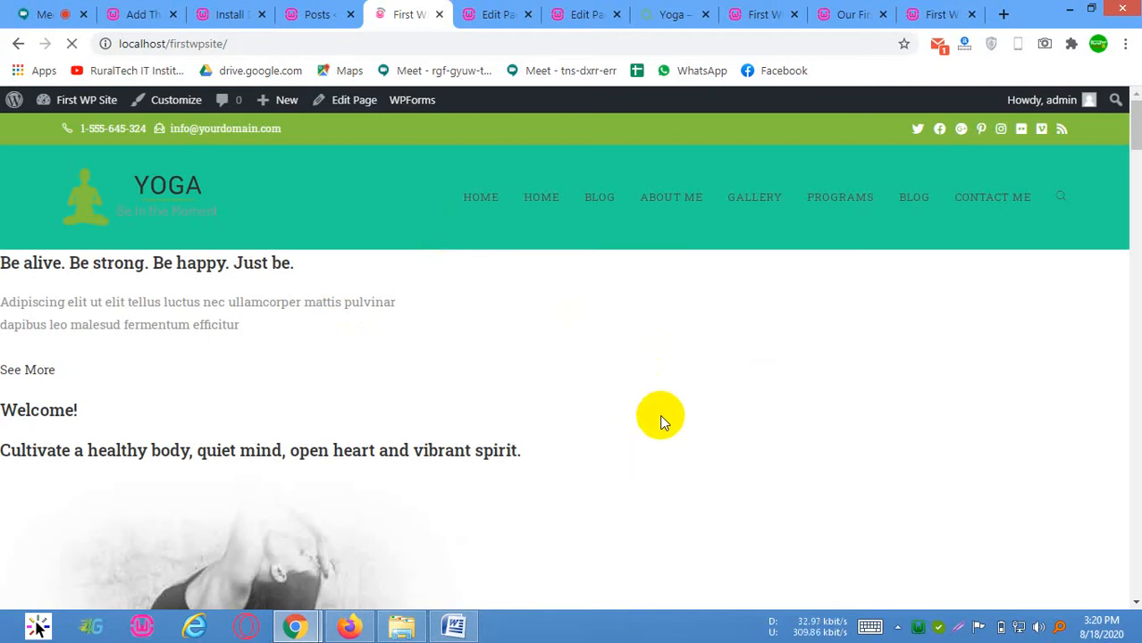
scroll(502, 329, "down", 8)
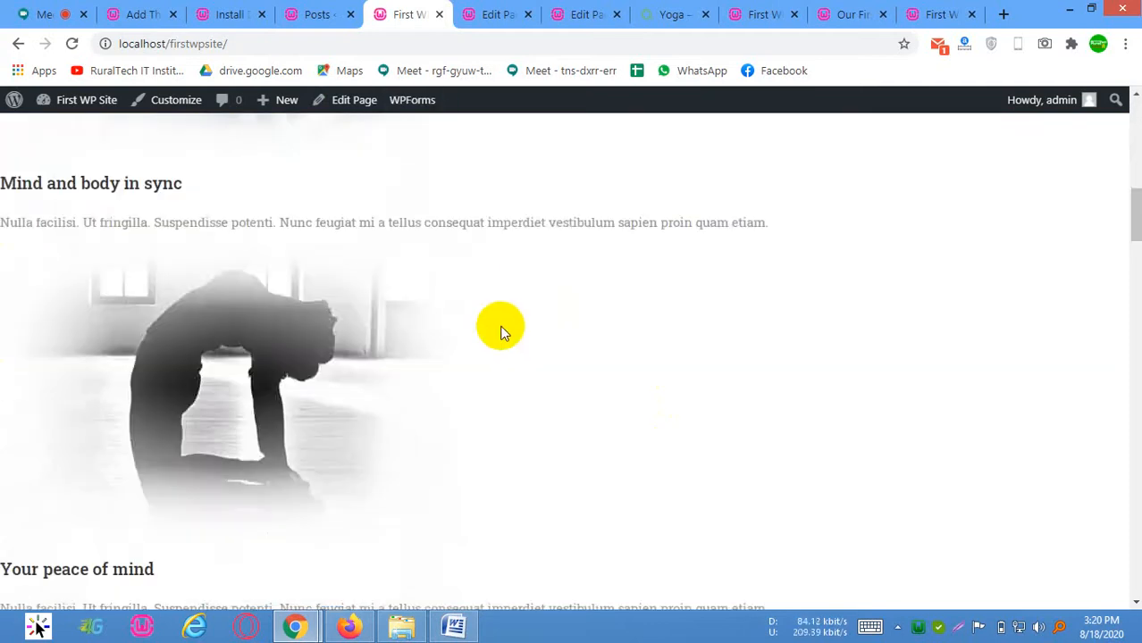
scroll(515, 327, "up", 10)
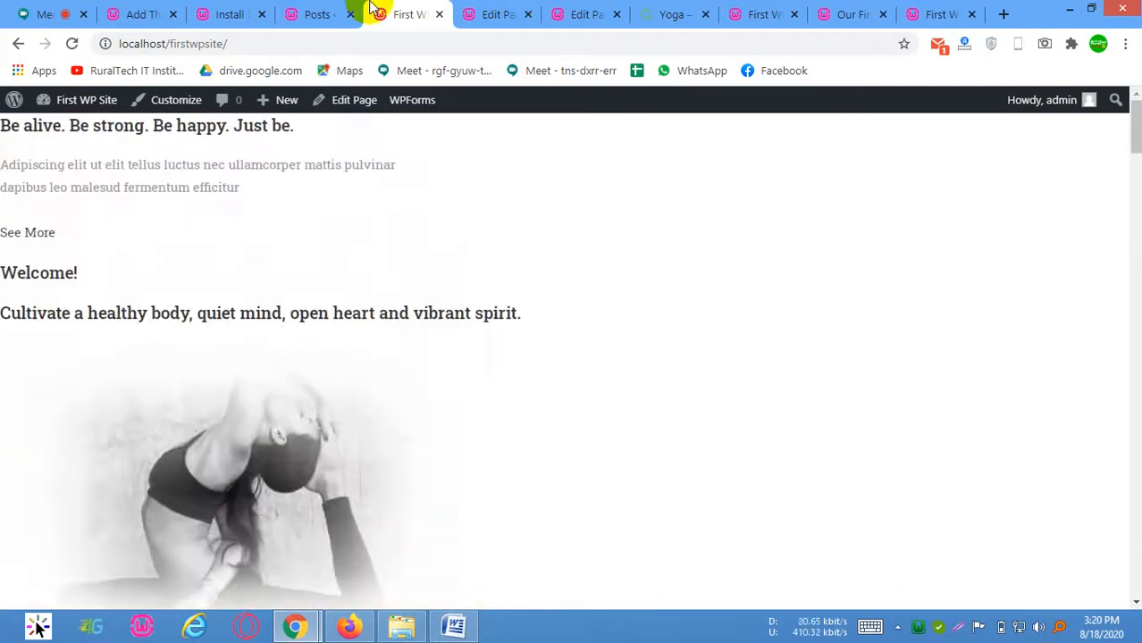
Set the Home page's template back to Default template and update the page
left_click(498, 14)
left_click(974, 470)
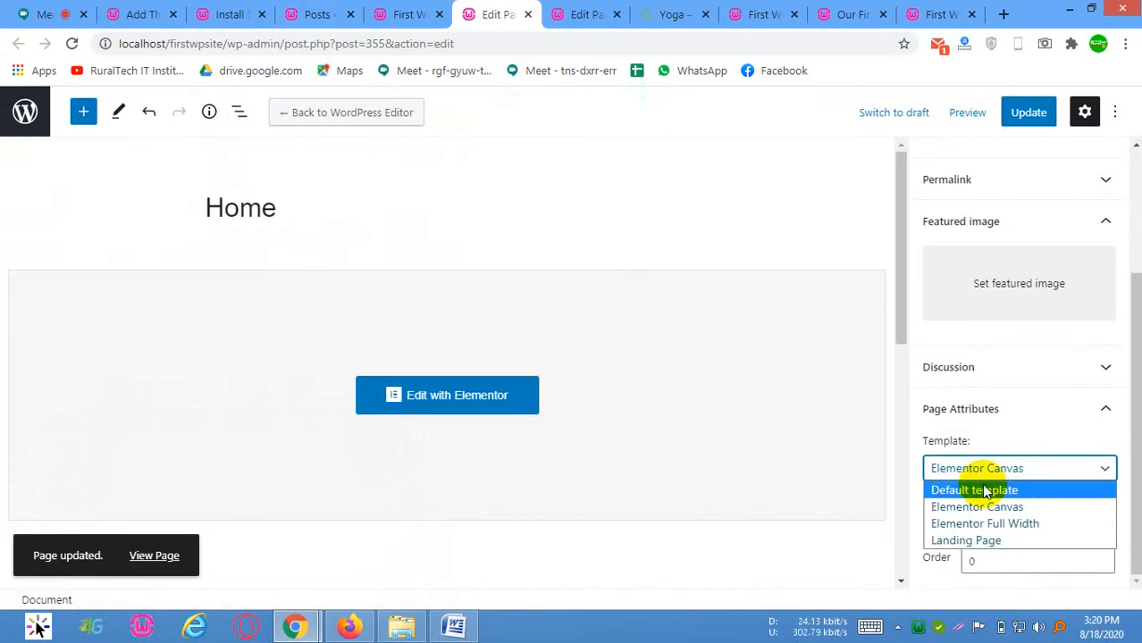
left_click(1036, 488)
left_click(1026, 118)
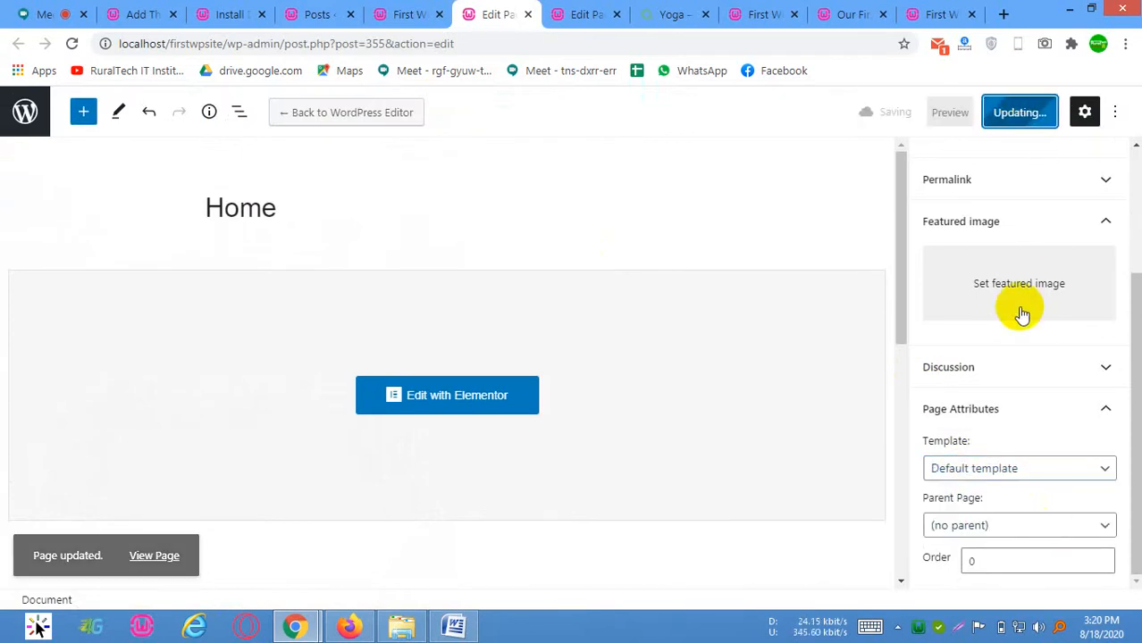
Reload the site's front page and check its text layout at both 75% and normal browser zoom
left_click(357, 13)
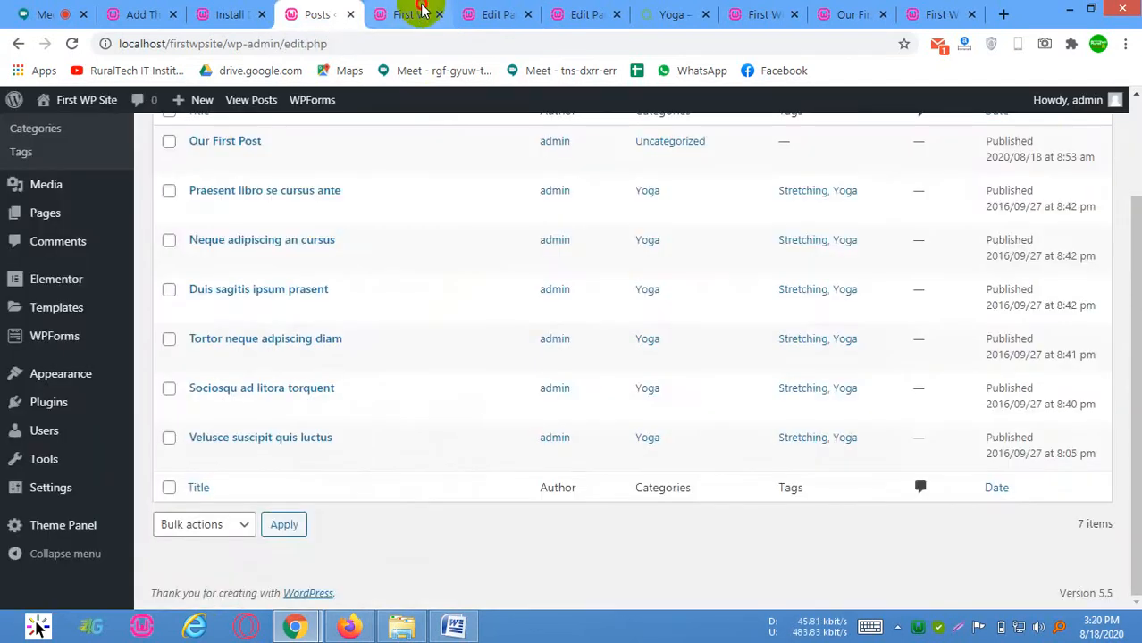
left_click(420, 14)
right_click(448, 229)
left_click(535, 287)
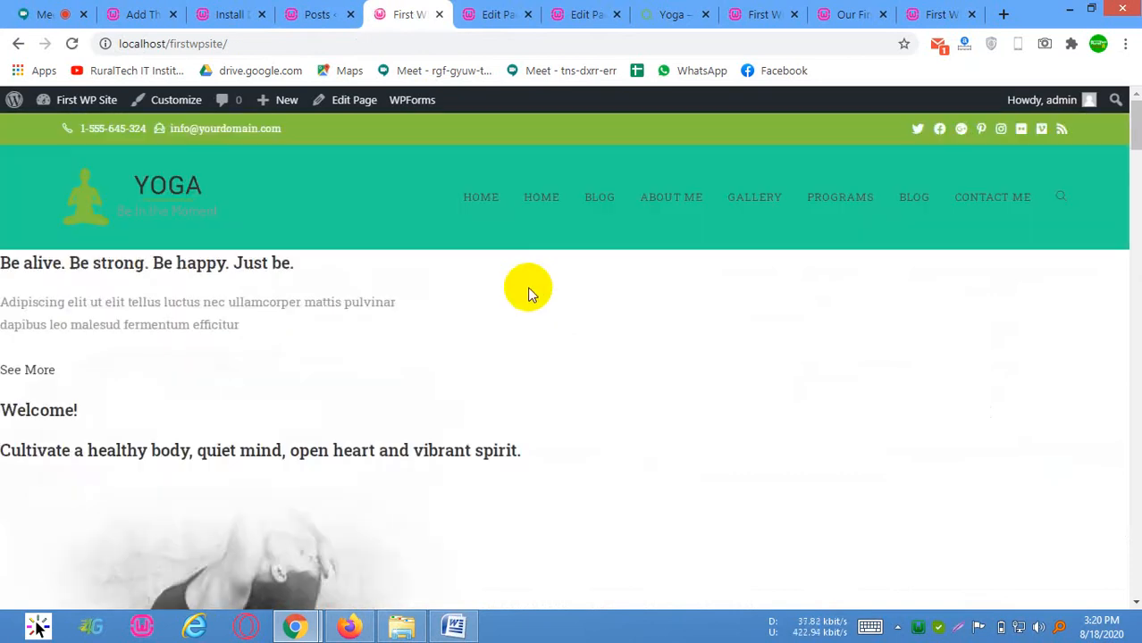
triple_click(105, 494)
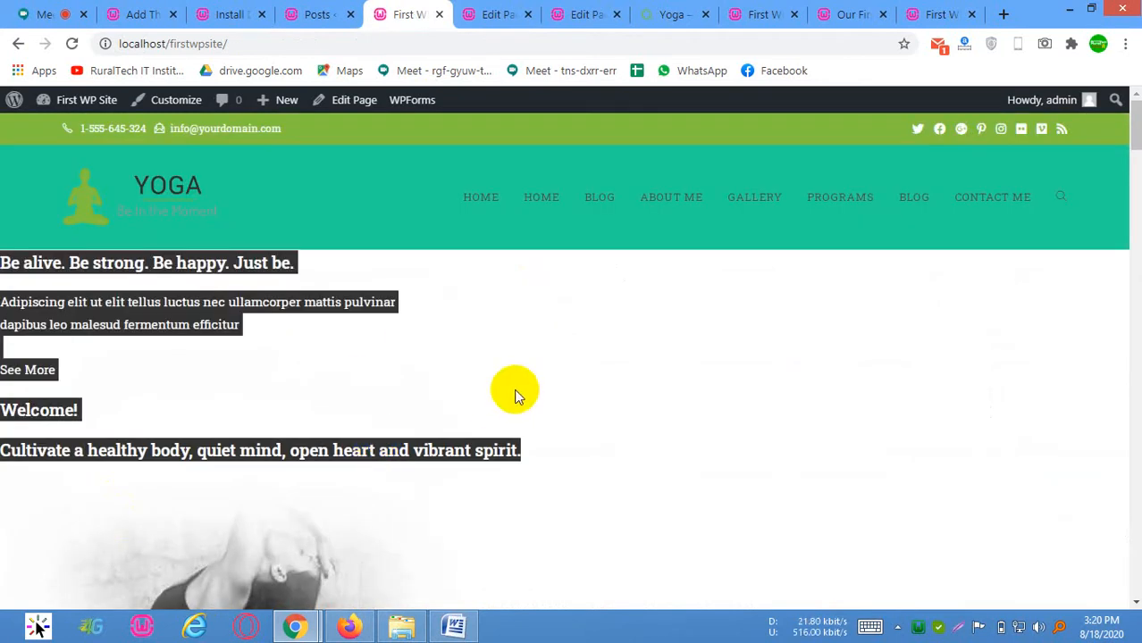
key("ctrl+minus")
key("ctrl+minus")
key("ctrl+minus")
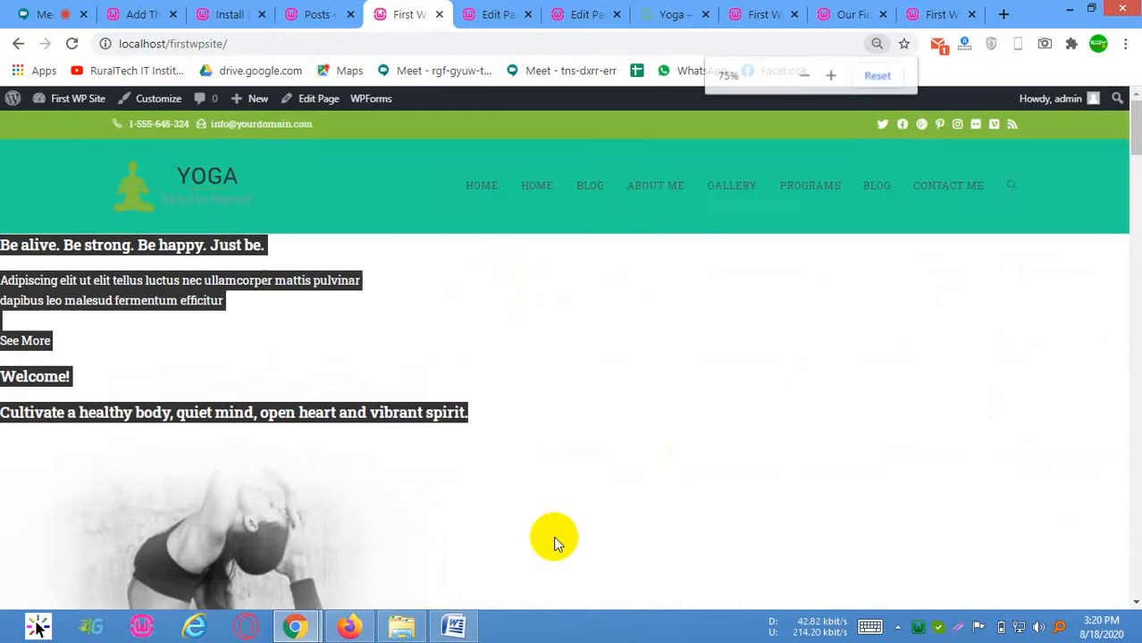
left_click(484, 390)
key("ctrl+plus")
key("ctrl+plus")
key("ctrl+plus")
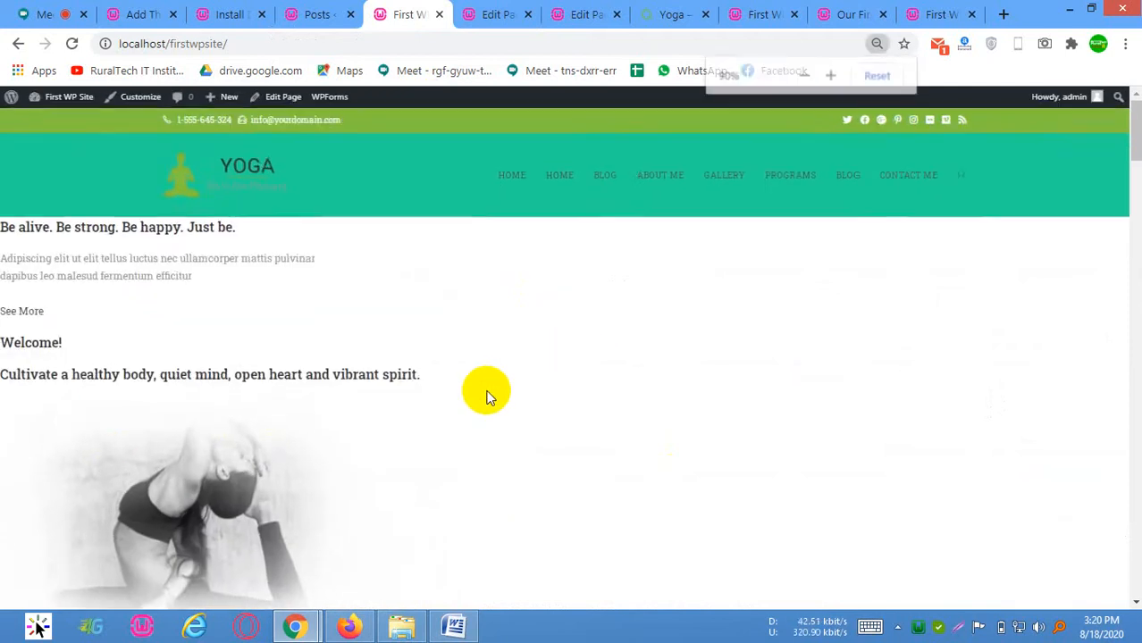
Set the Home page's template to Landing Page, leaving the parent page unset, and update the page
left_click(498, 13)
scroll(981, 492, "down", 3)
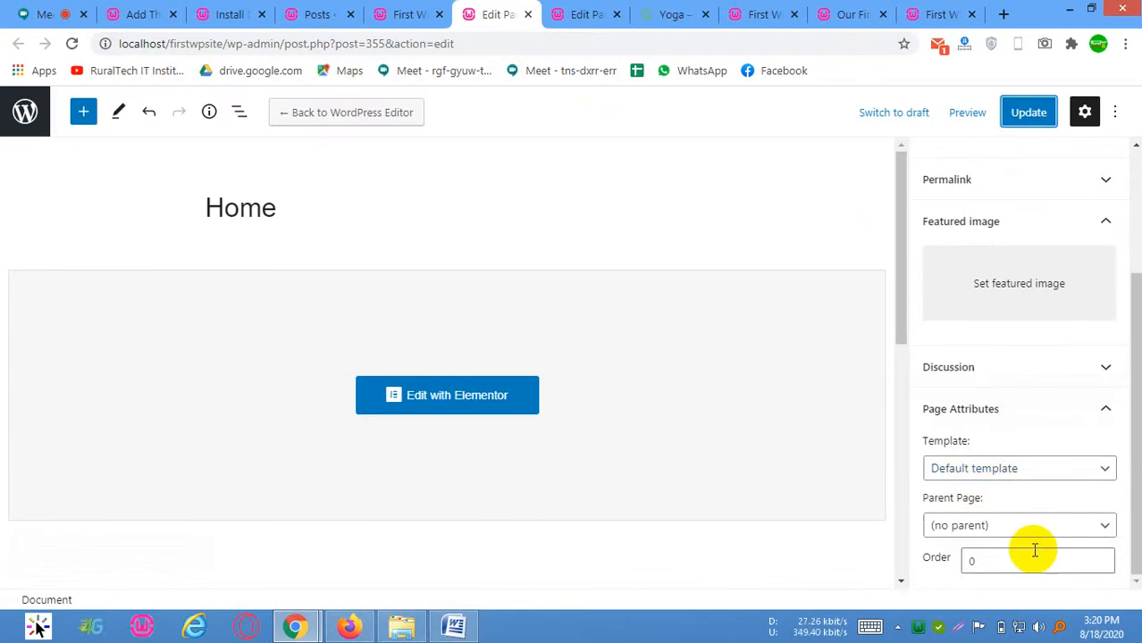
left_click(1066, 468)
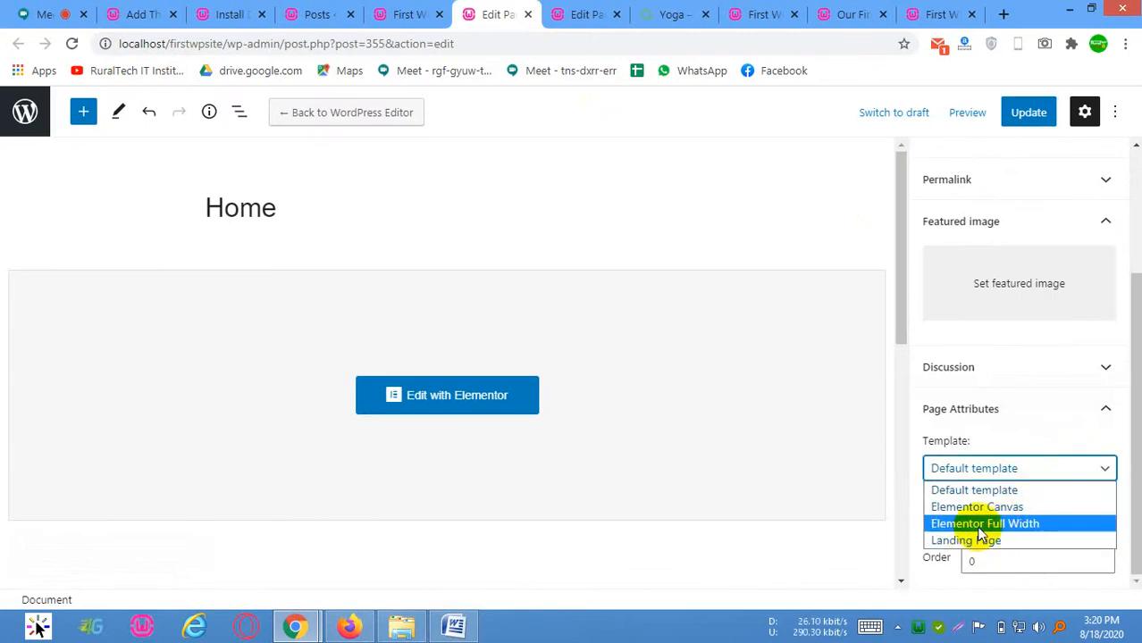
left_click(966, 541)
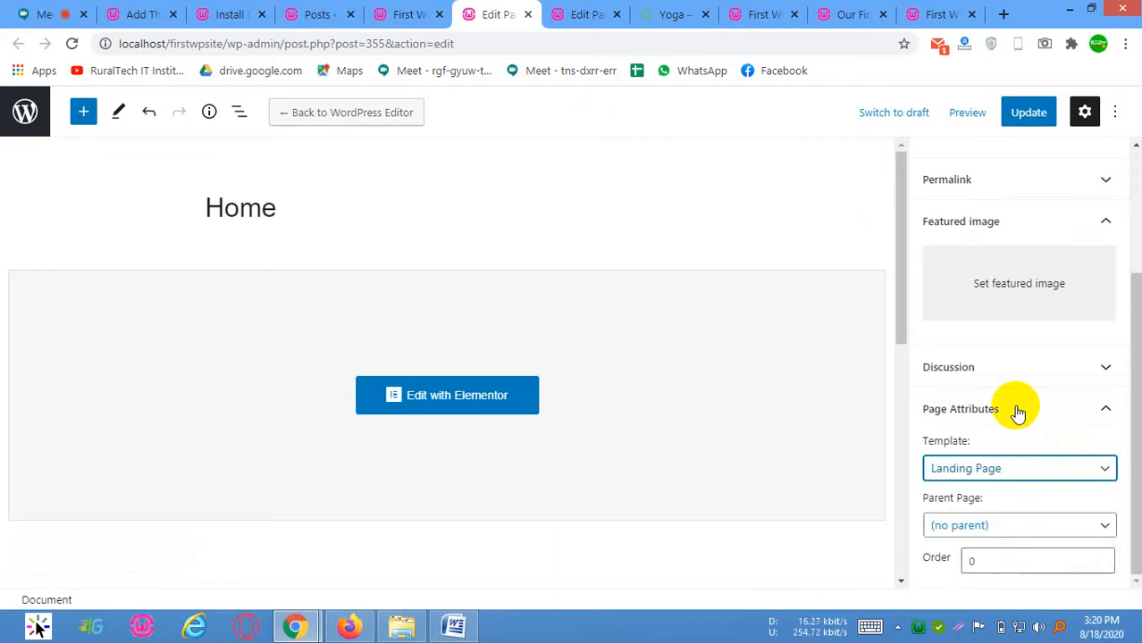
left_click(1023, 524)
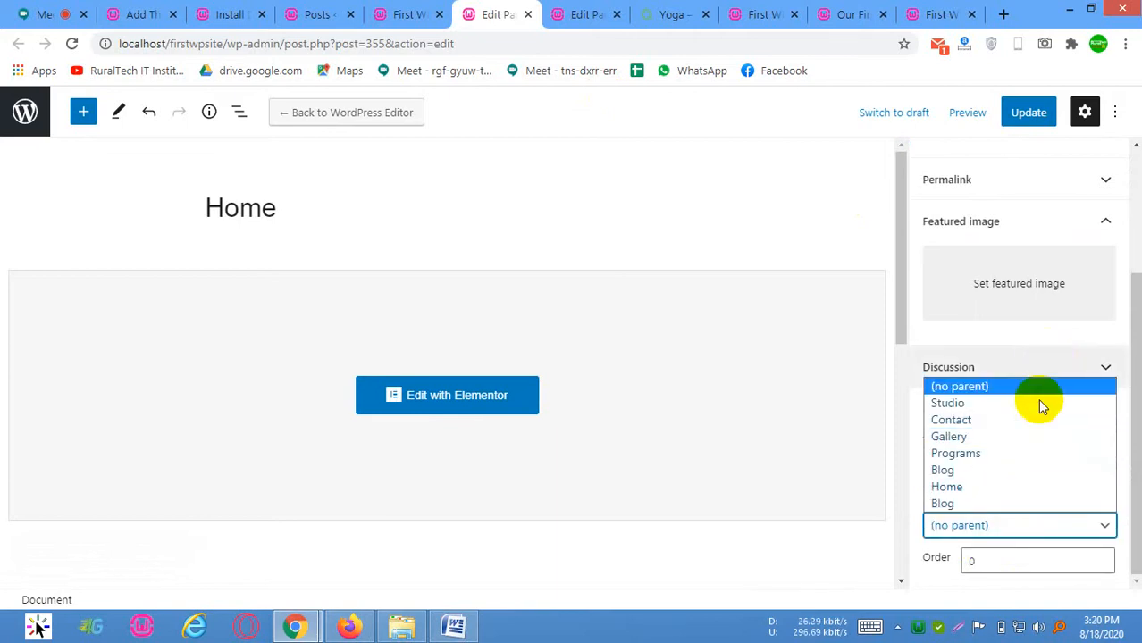
left_click(1048, 353)
left_click(1012, 514)
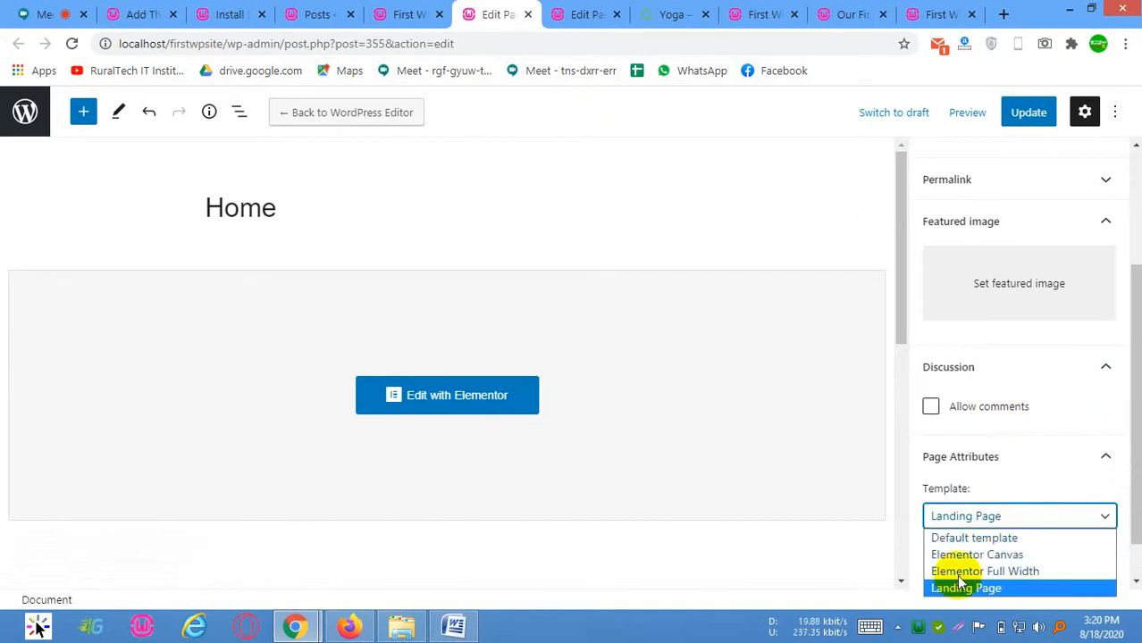
left_click(965, 589)
left_click(1027, 113)
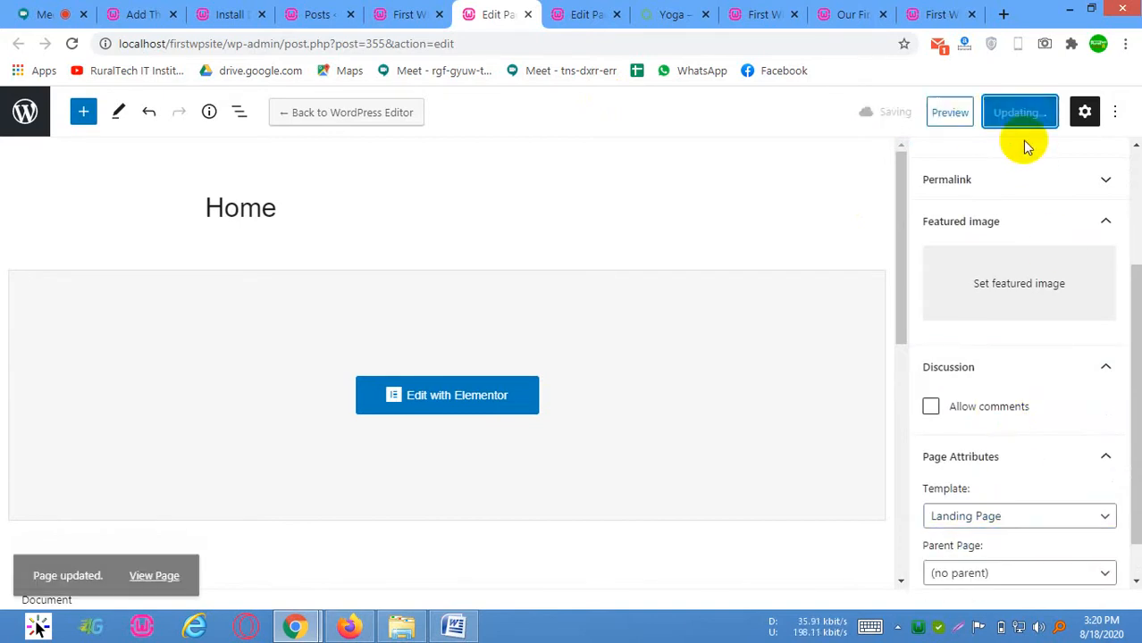
Reload the site's front page and check its layout with the Landing Page template
left_click(395, 11)
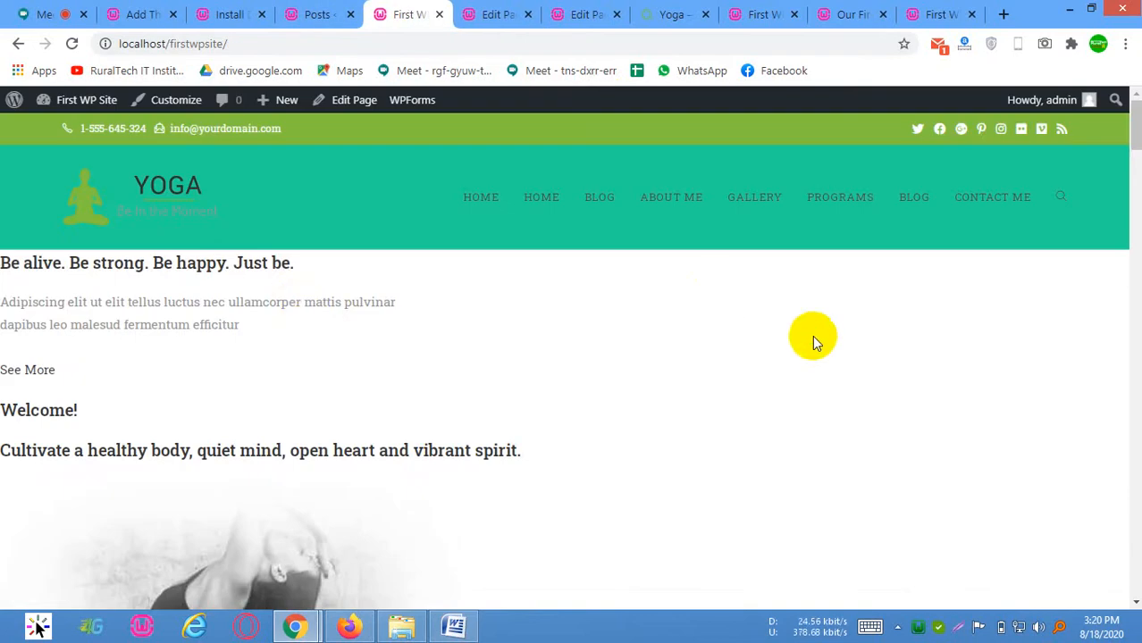
right_click(715, 291)
left_click(782, 350)
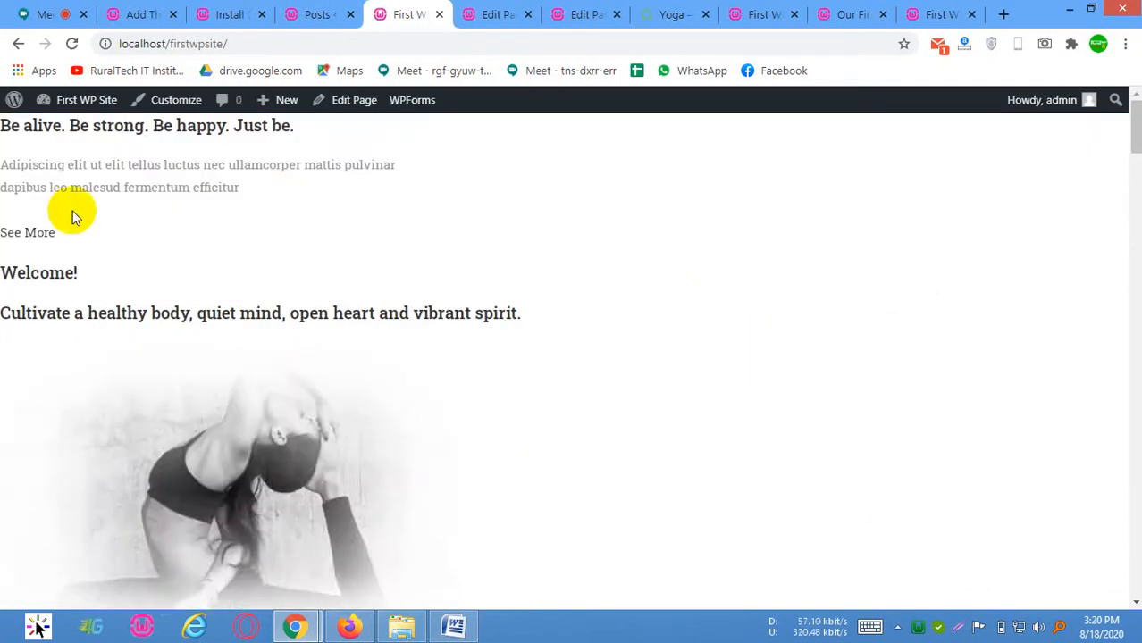
Set the Home page's template to Default template and update the page
left_click(469, 14)
left_click(947, 516)
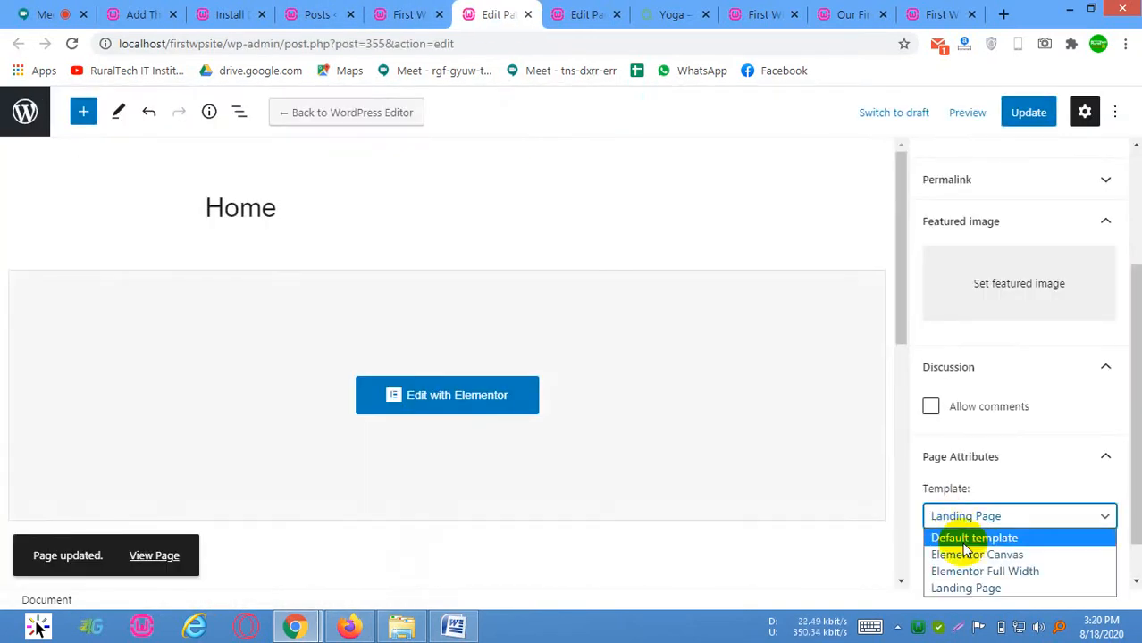
left_click(983, 539)
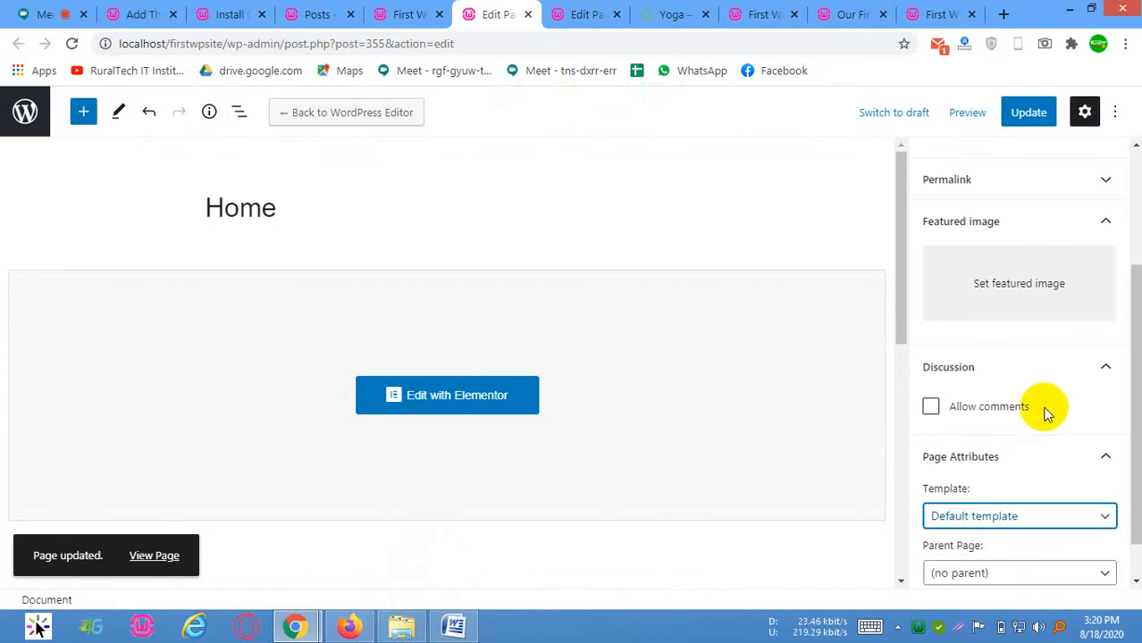
left_click(1032, 111)
Open the Home page in Elementor and review its layout with the widget panel collapsed and restored
left_click(436, 398)
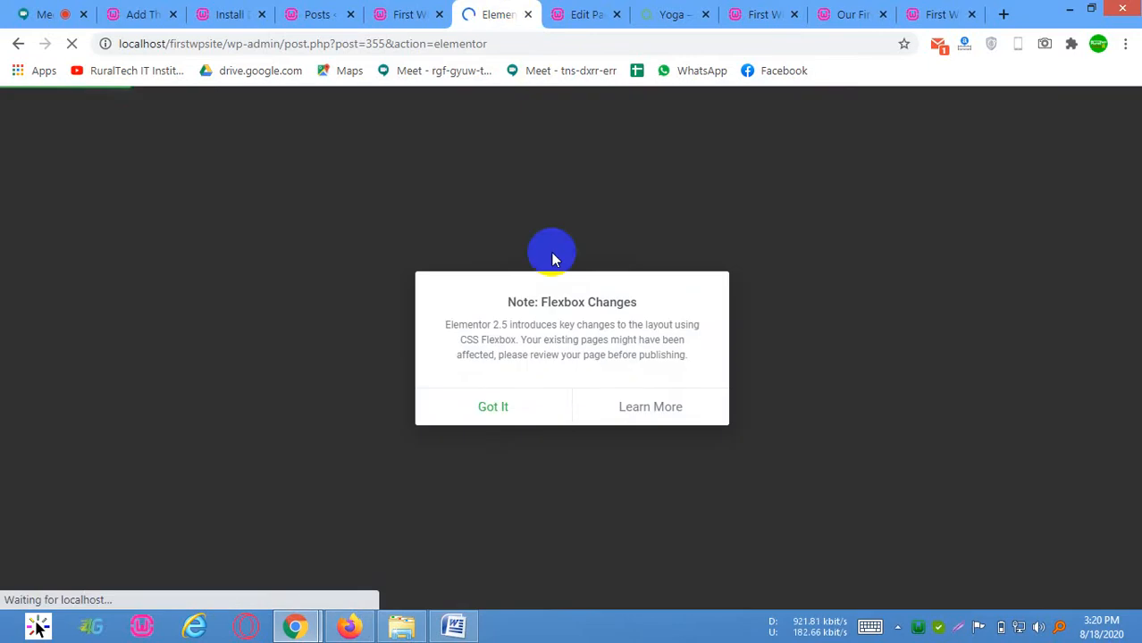
left_click(480, 408)
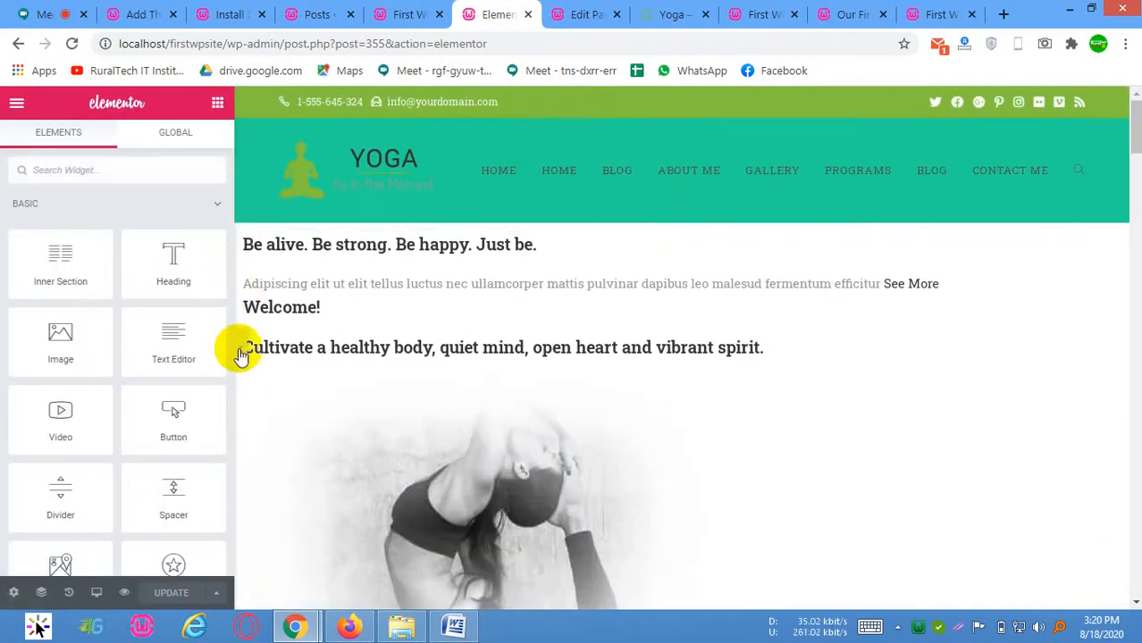
left_click(239, 349)
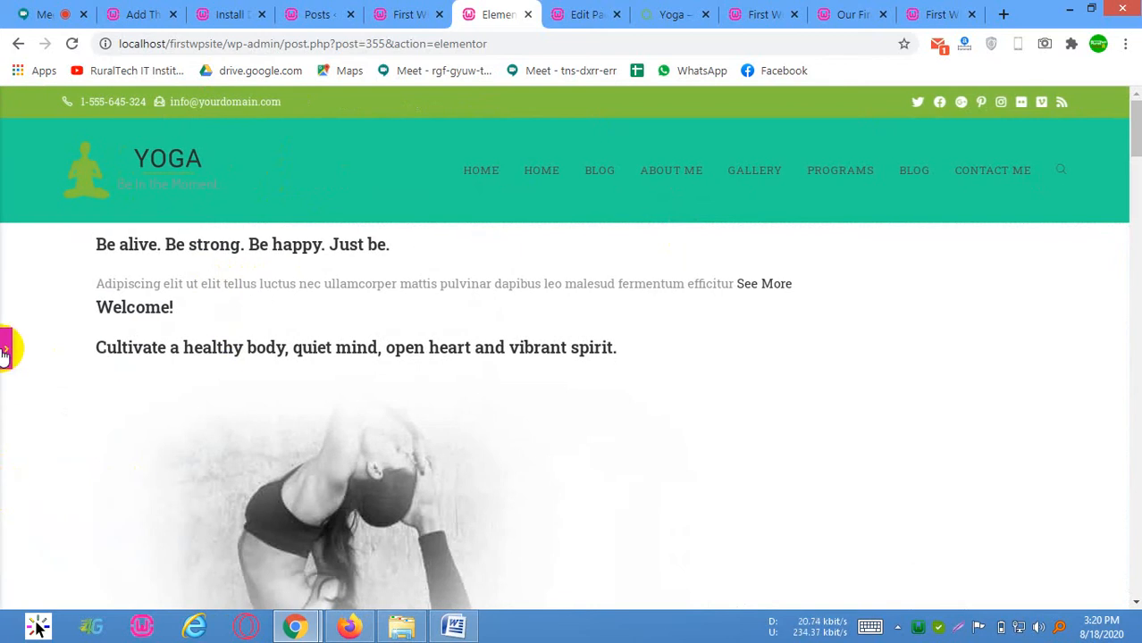
scroll(304, 393, "down", 10)
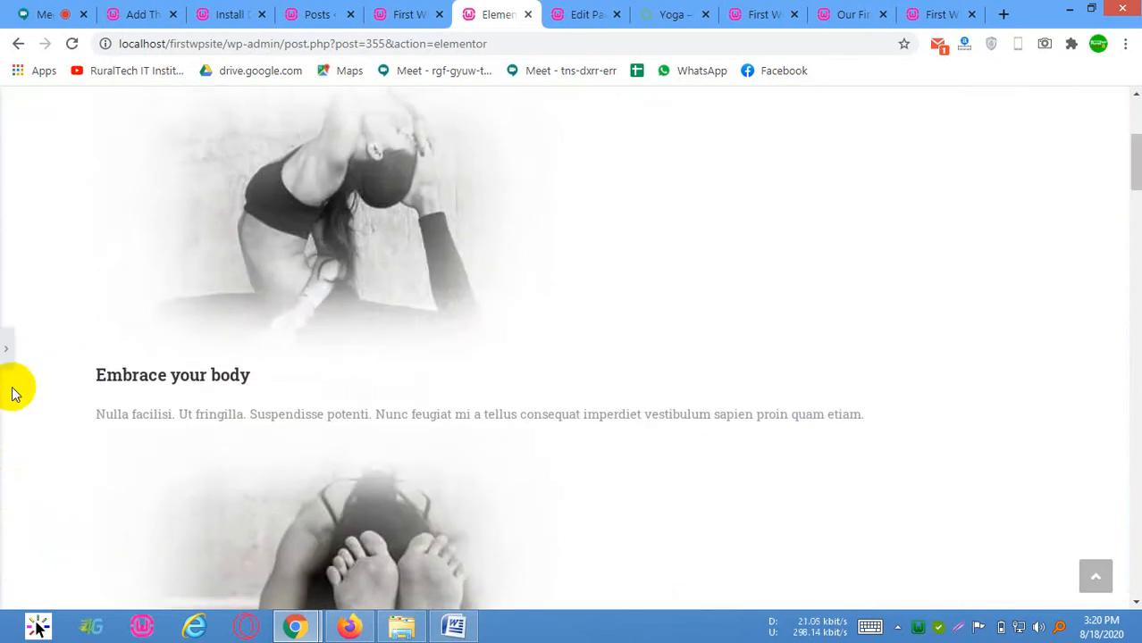
scroll(94, 572, "up", 7)
scroll(93, 571, "up", 8)
left_click(6, 351)
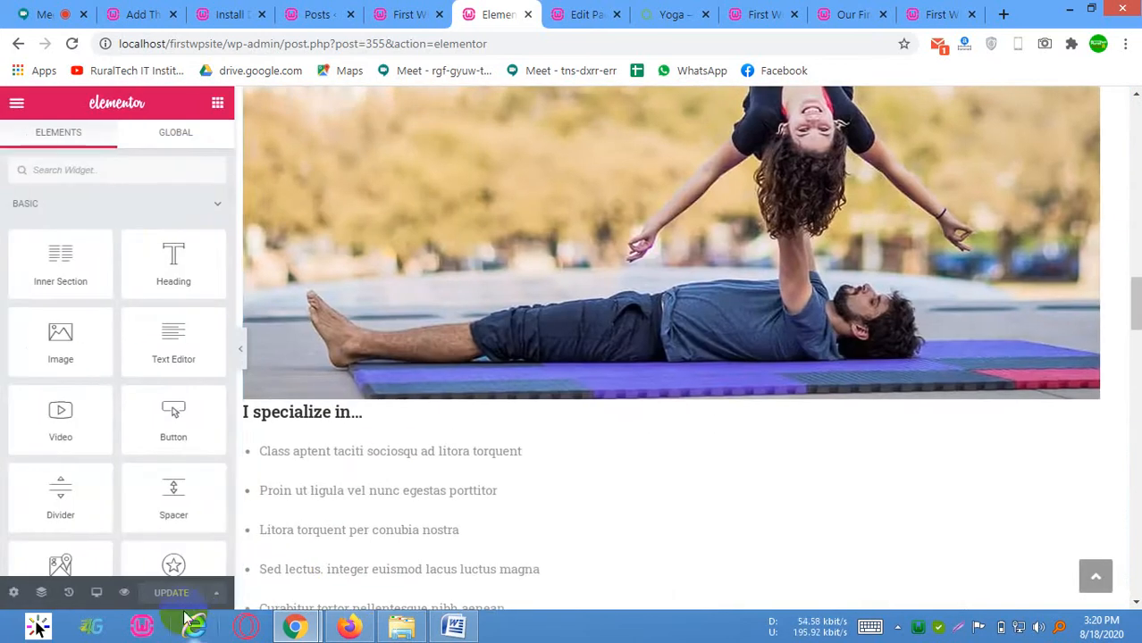
scroll(459, 280, "up", 10)
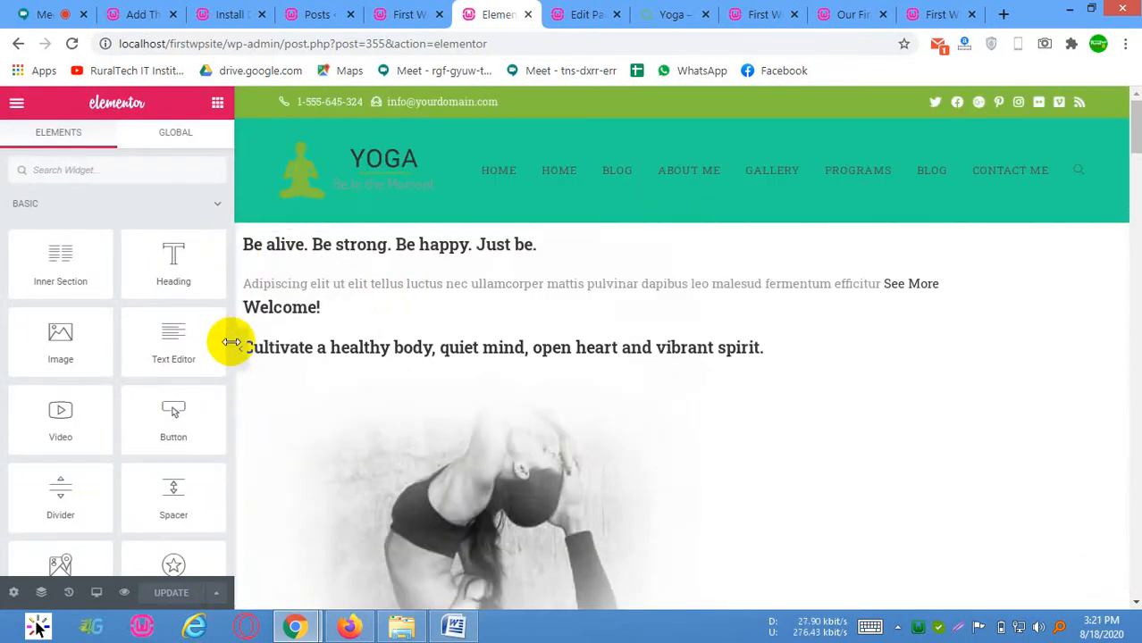
Set the top section's Content Width to Full Width, update the page and preview it with the editing panel collapsed
left_click(686, 218)
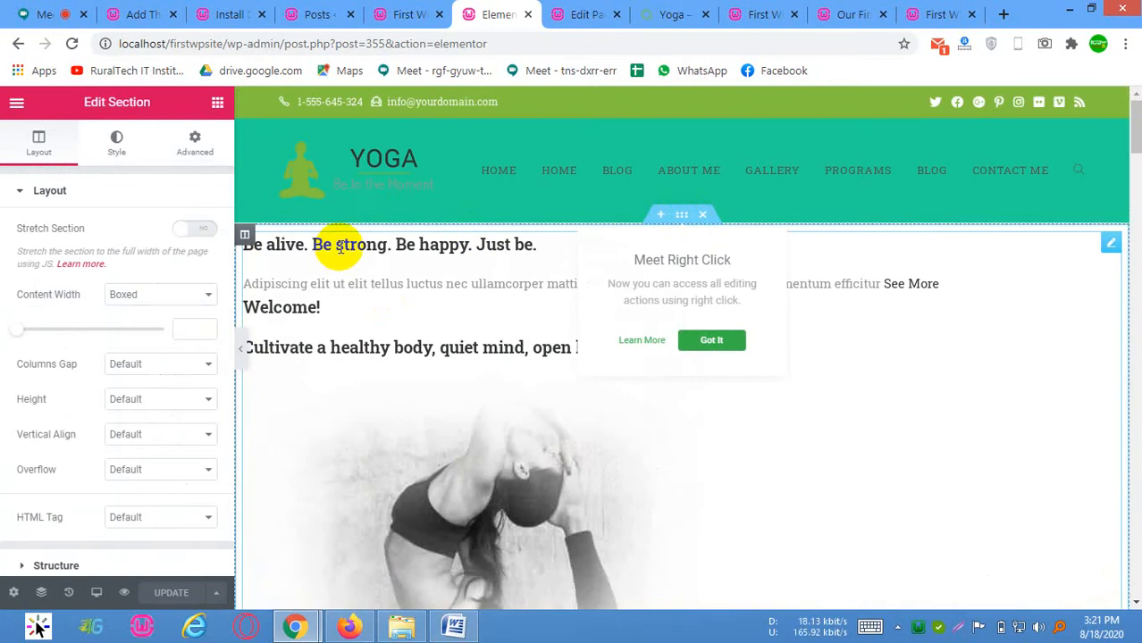
left_click(150, 298)
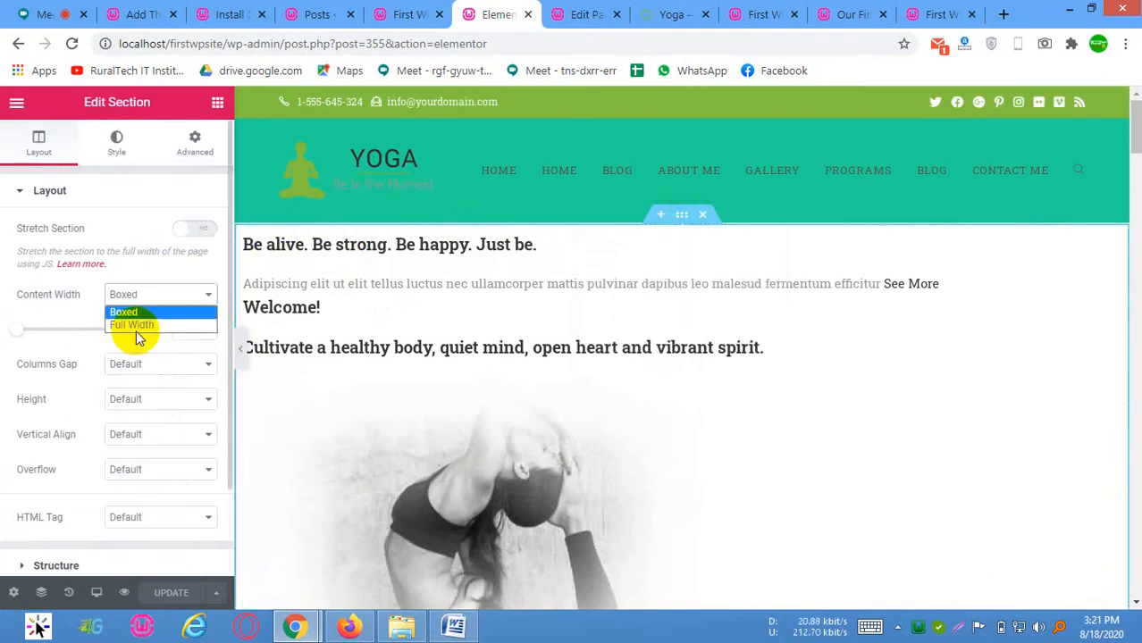
left_click(136, 313)
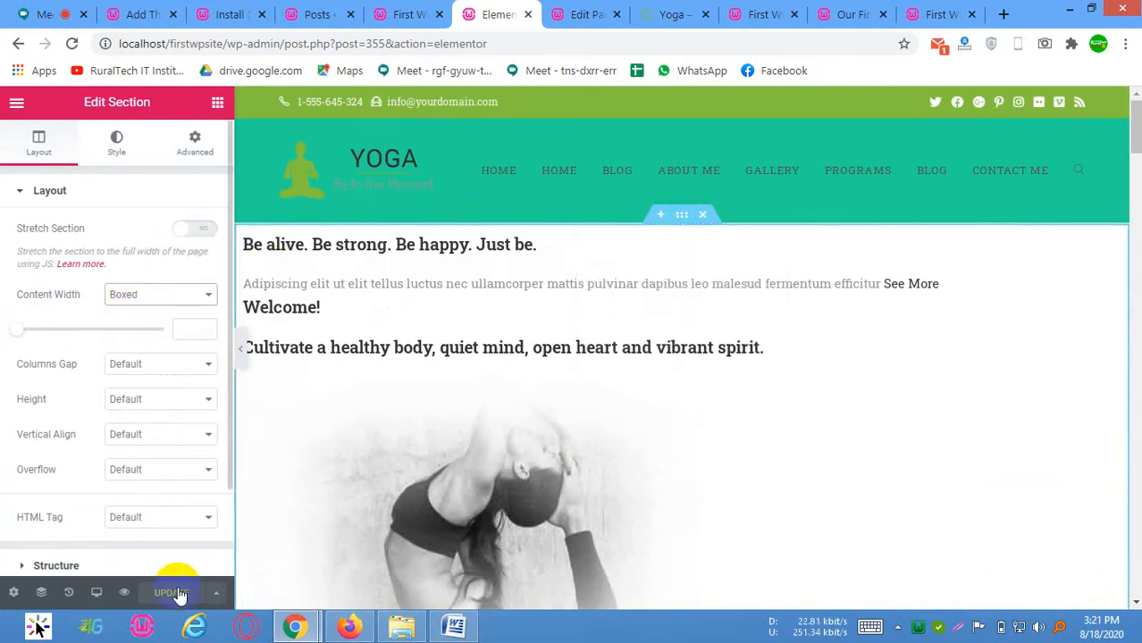
left_click(145, 296)
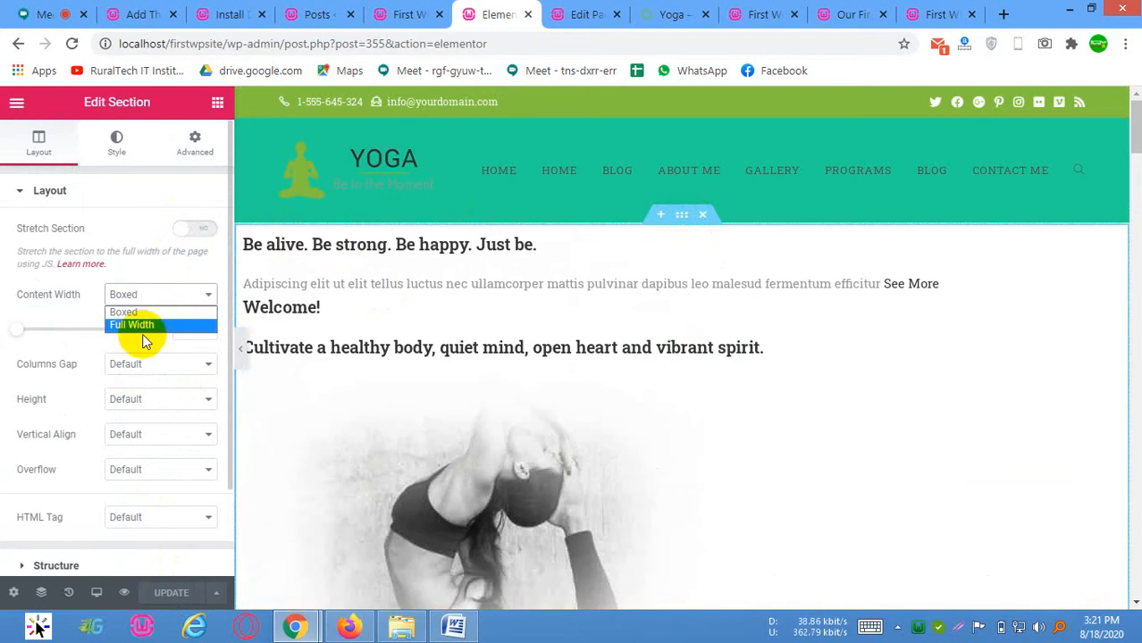
left_click(143, 327)
left_click(170, 592)
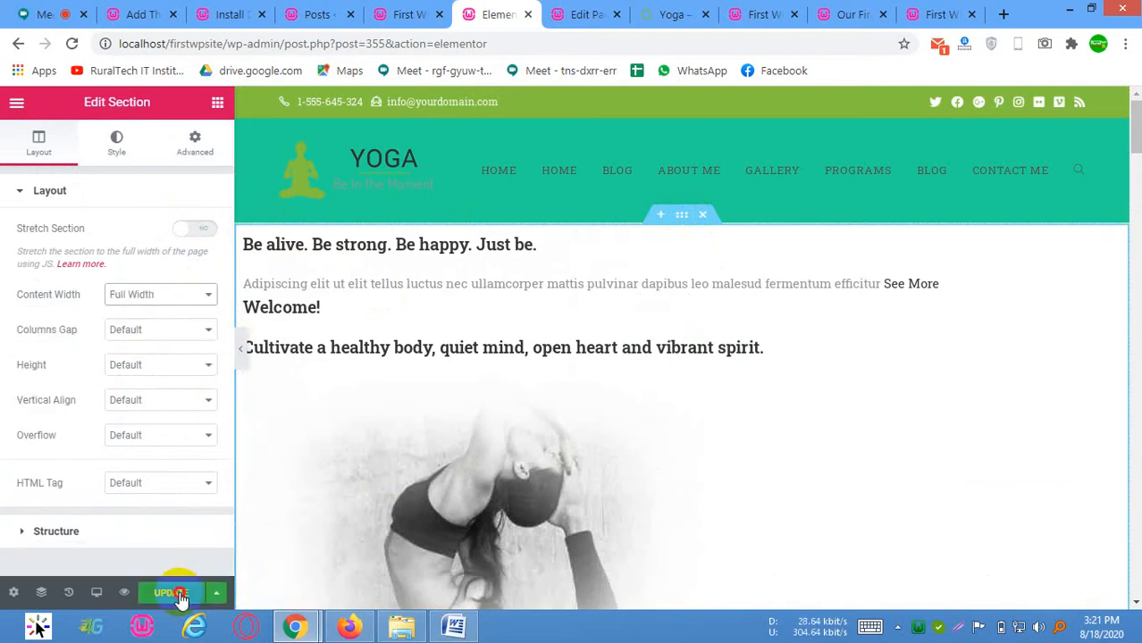
left_click(241, 354)
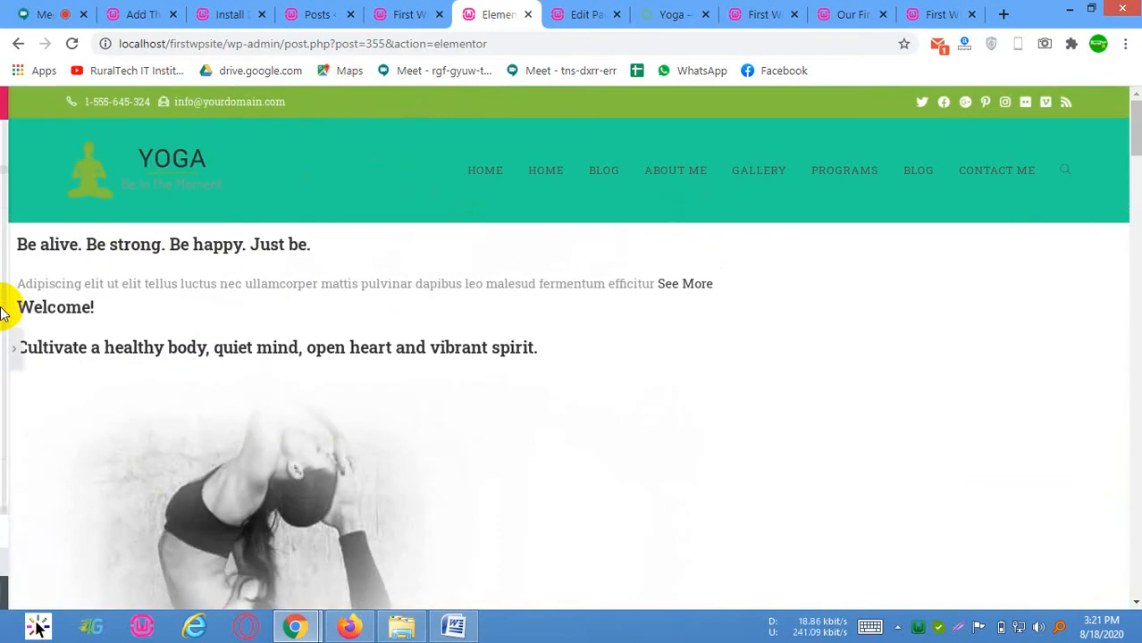
Set the top section's Content Width back to Boxed and update the page
left_click(4, 351)
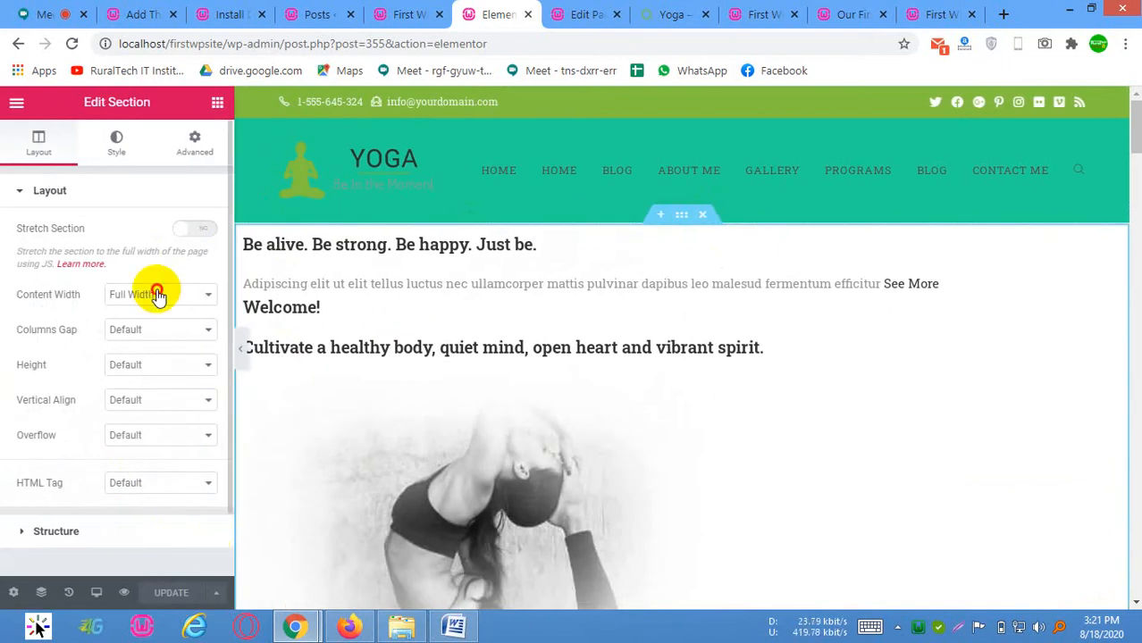
left_click(159, 294)
left_click(210, 312)
left_click(156, 595)
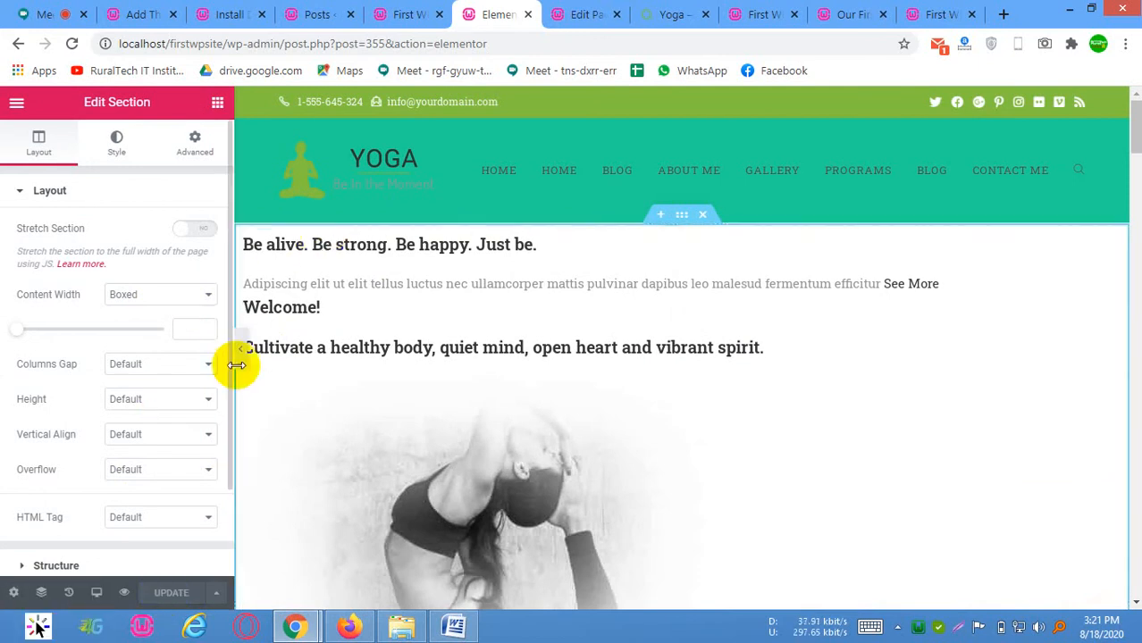
Reload the site's front page and check the header, text alignment and images with the Default template and boxed section
left_click(398, 13)
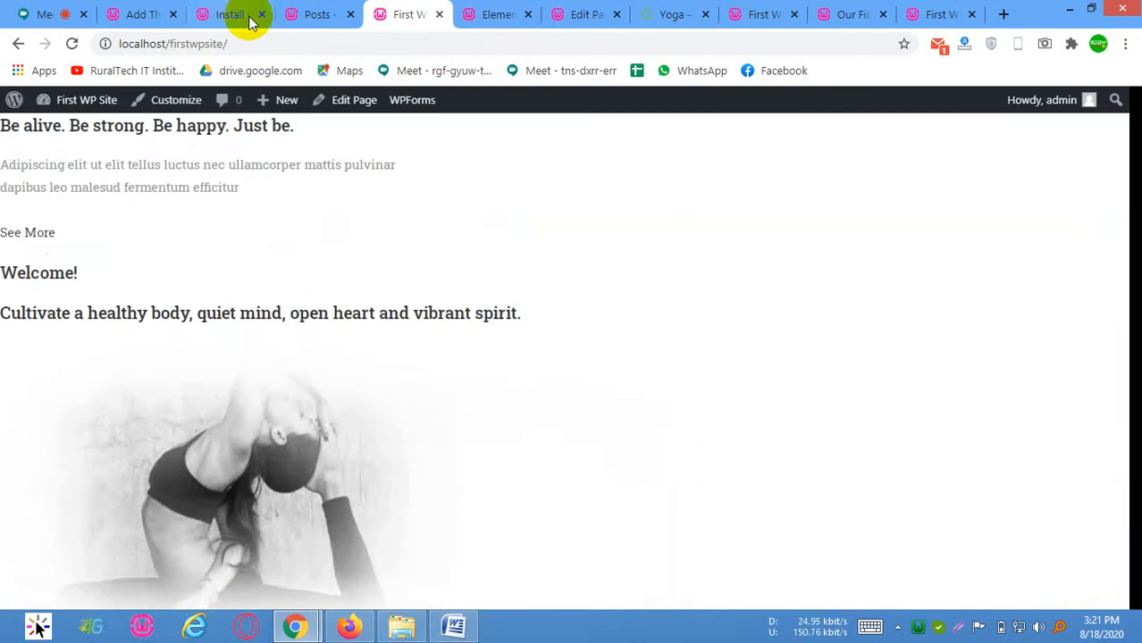
right_click(441, 223)
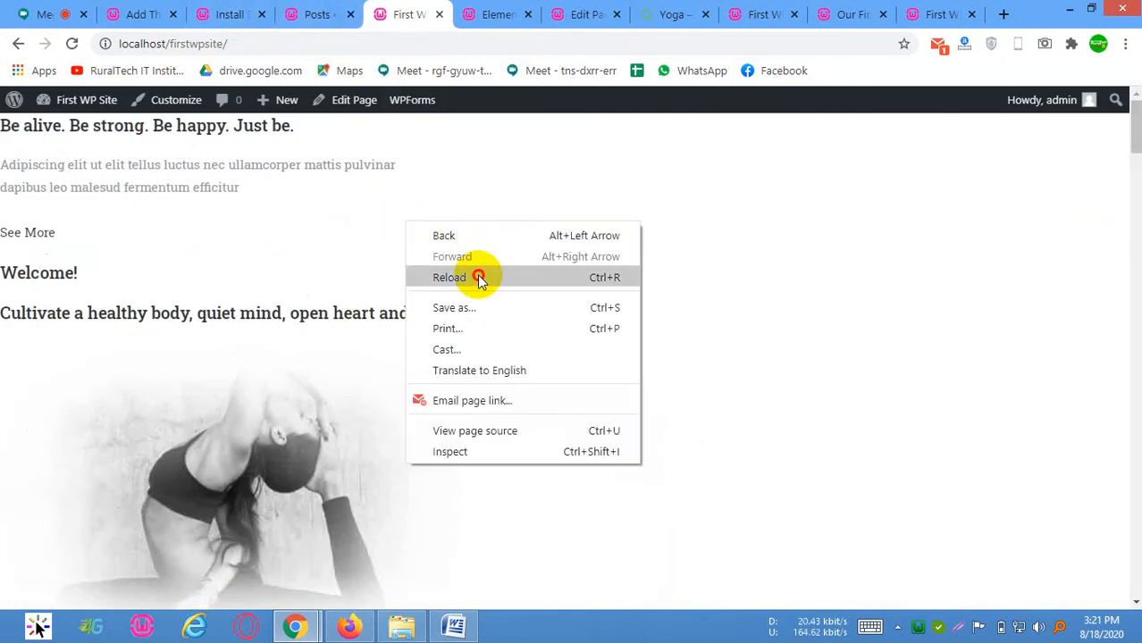
left_click(476, 275)
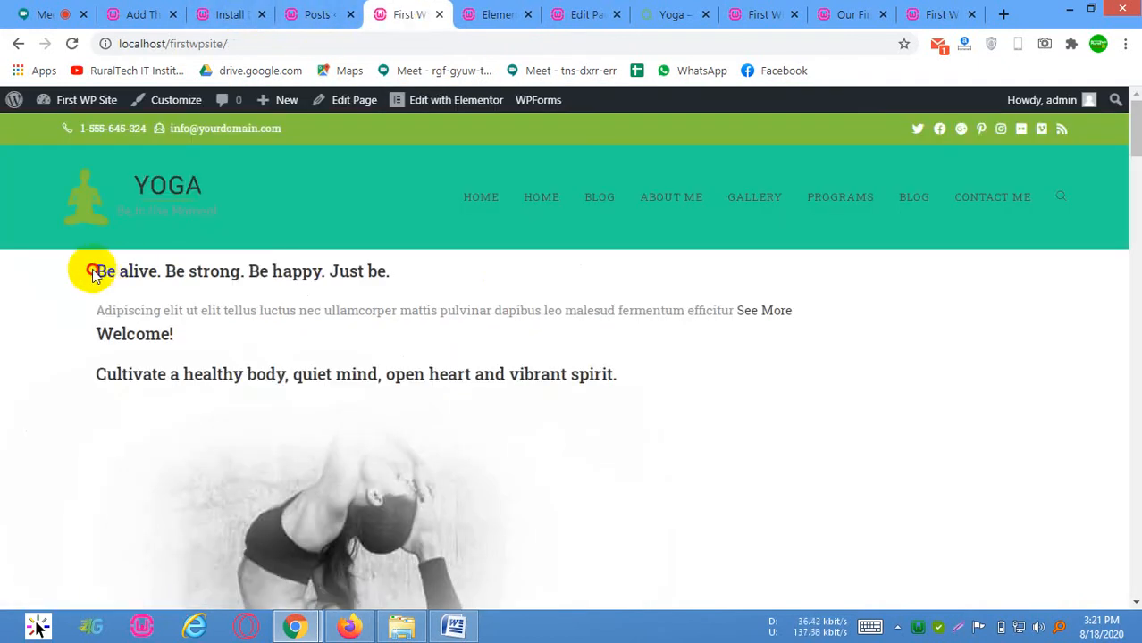
left_click_drag(92, 271, 265, 377)
left_click(414, 375)
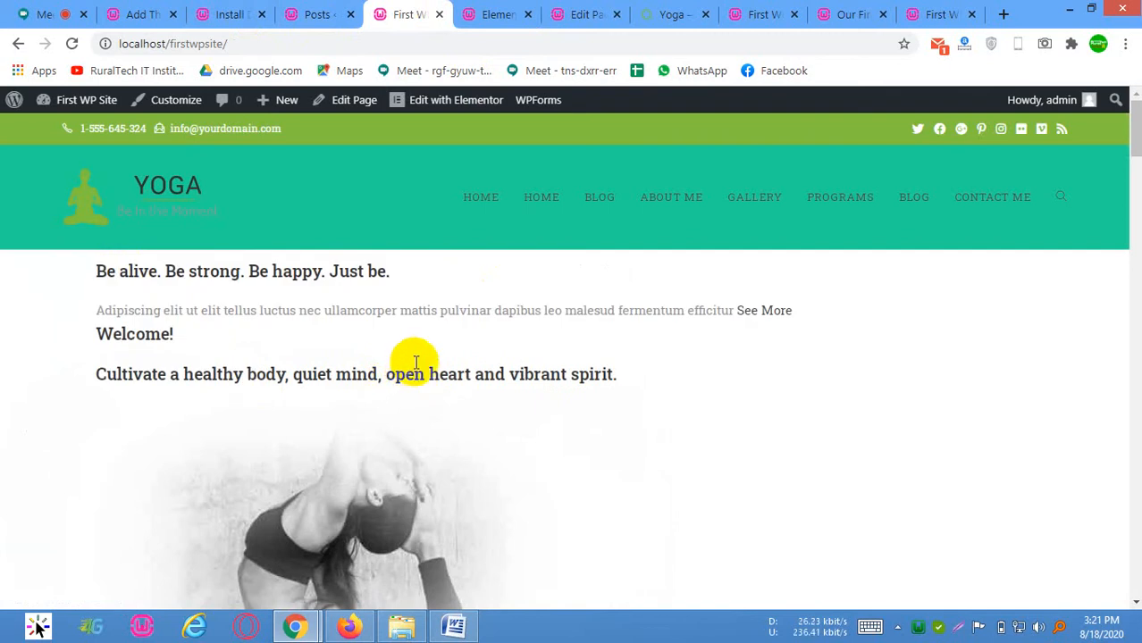
scroll(437, 295, "down", 10)
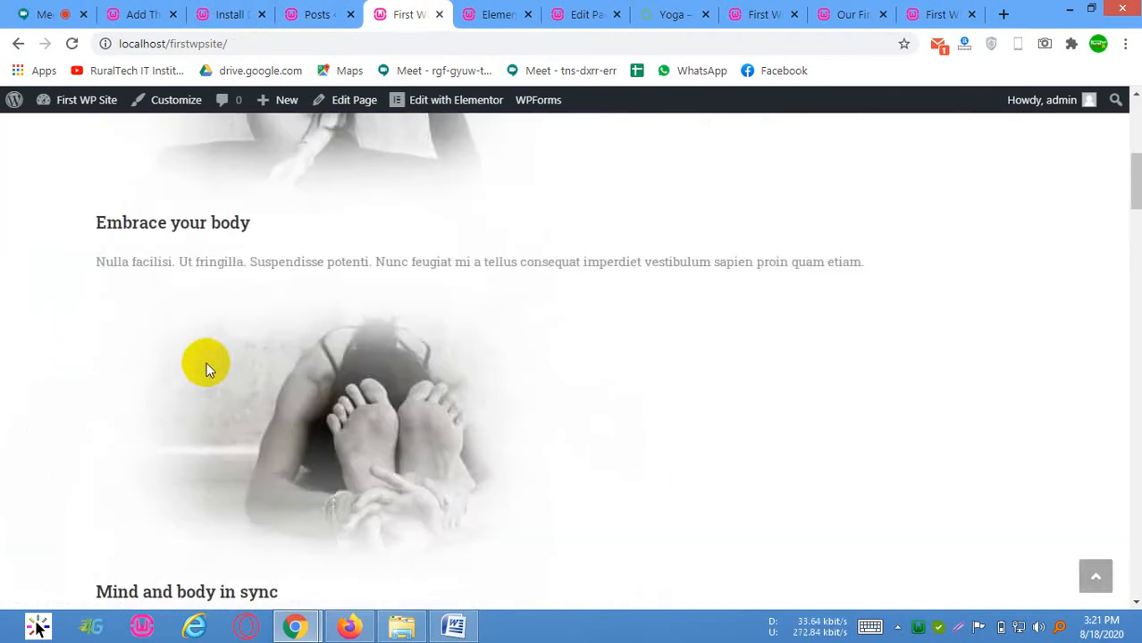
Switch to the Google Meet call and look through its list of participants
left_click(333, 10)
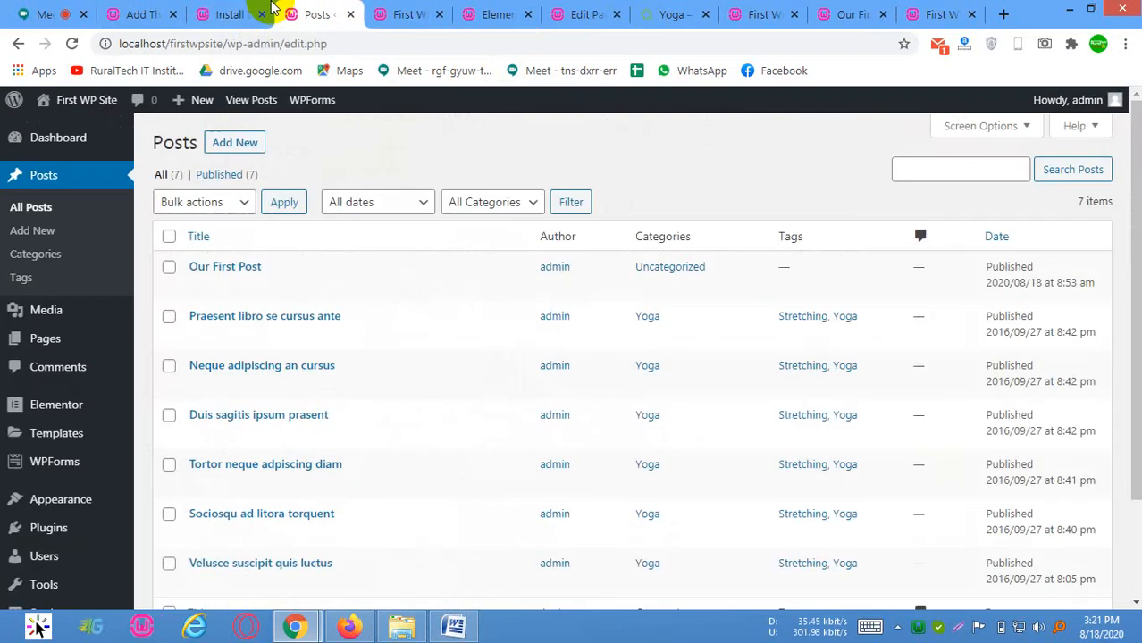
left_click(257, 7)
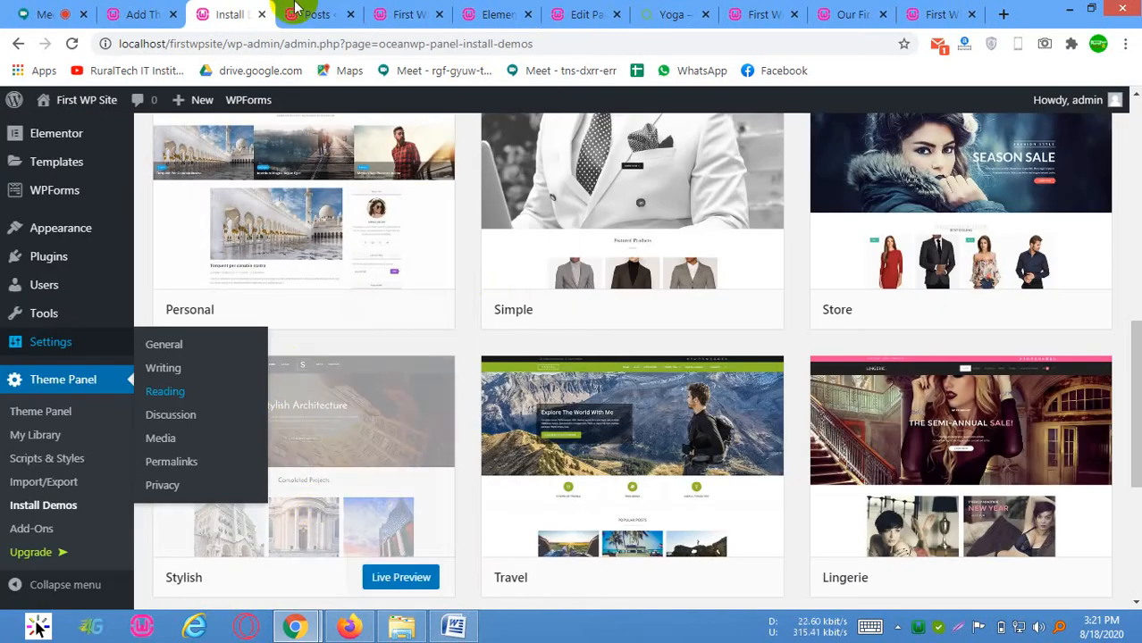
left_click(18, 8)
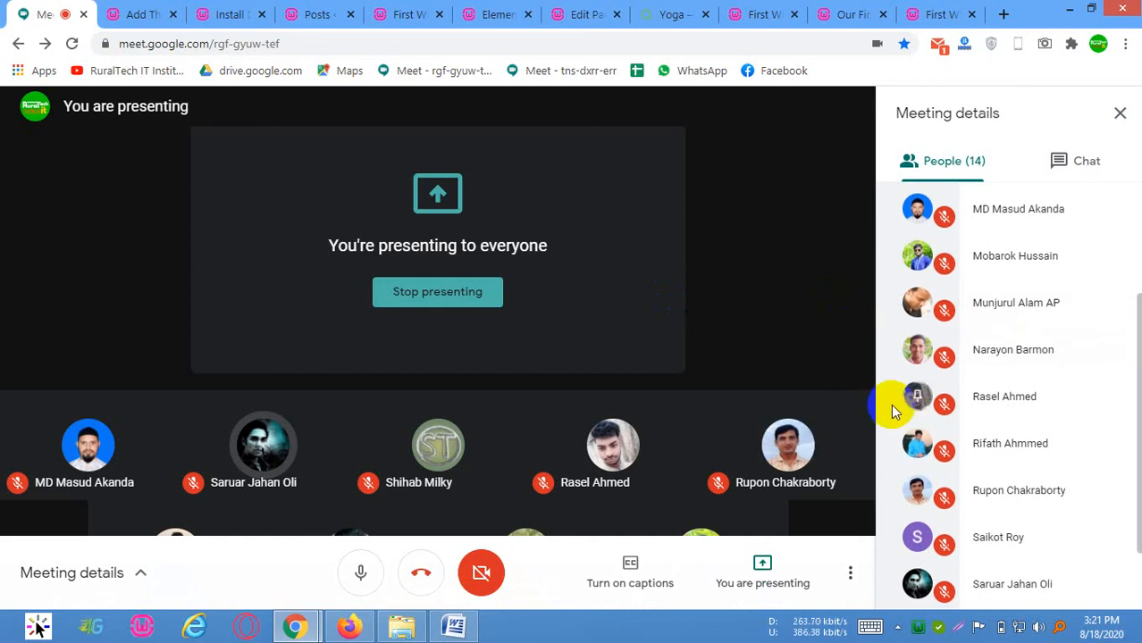
scroll(923, 369, "down", 2)
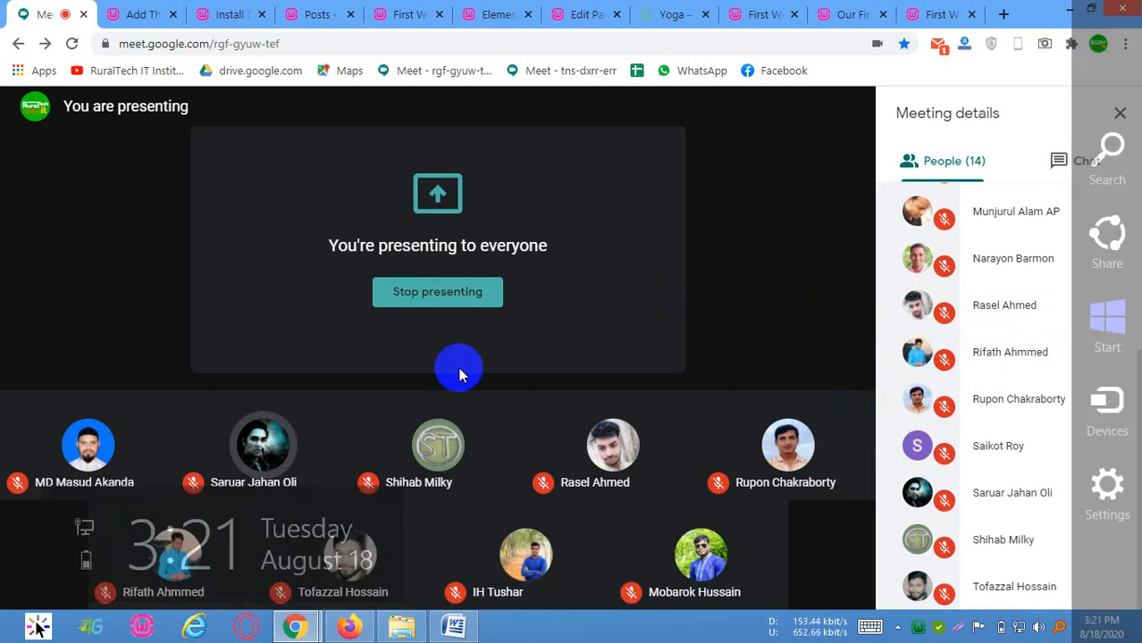
left_click(136, 14)
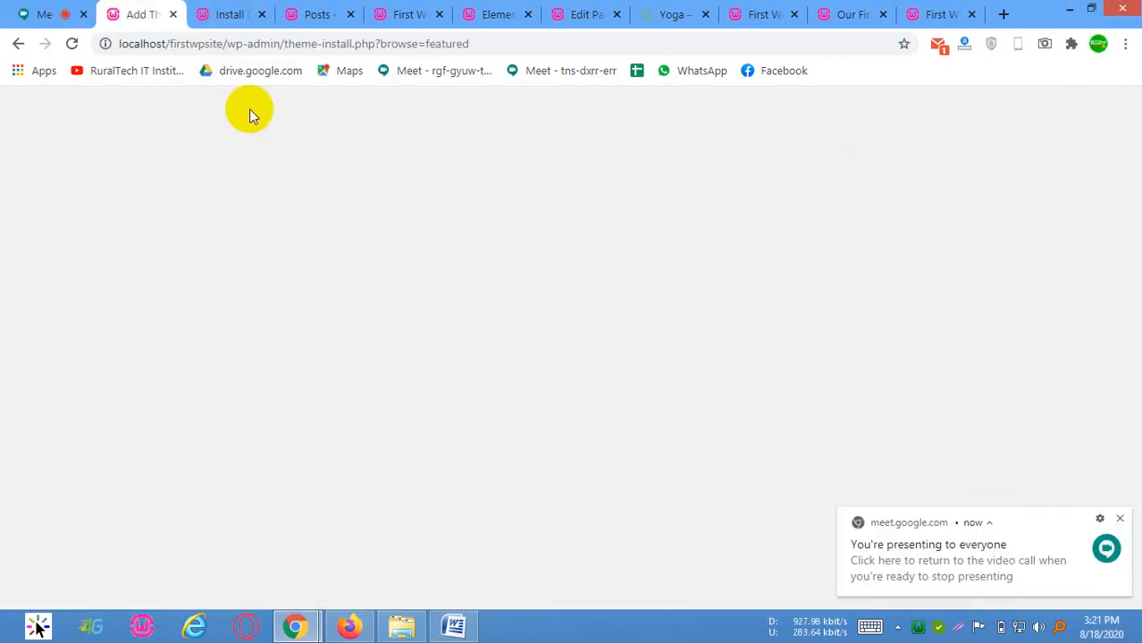
left_click(72, 13)
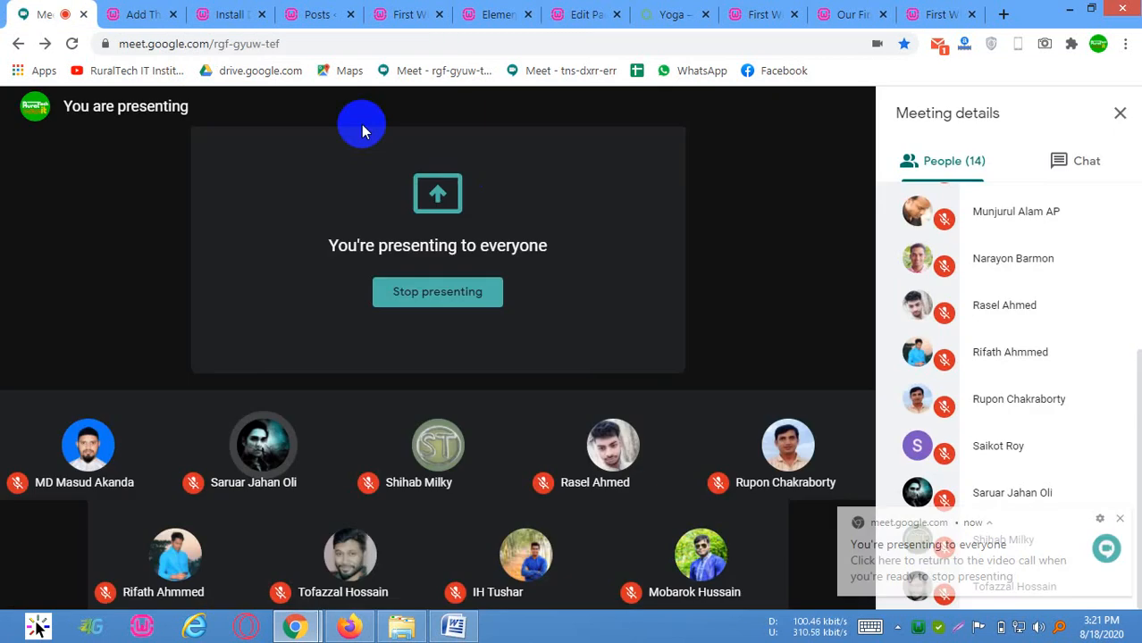